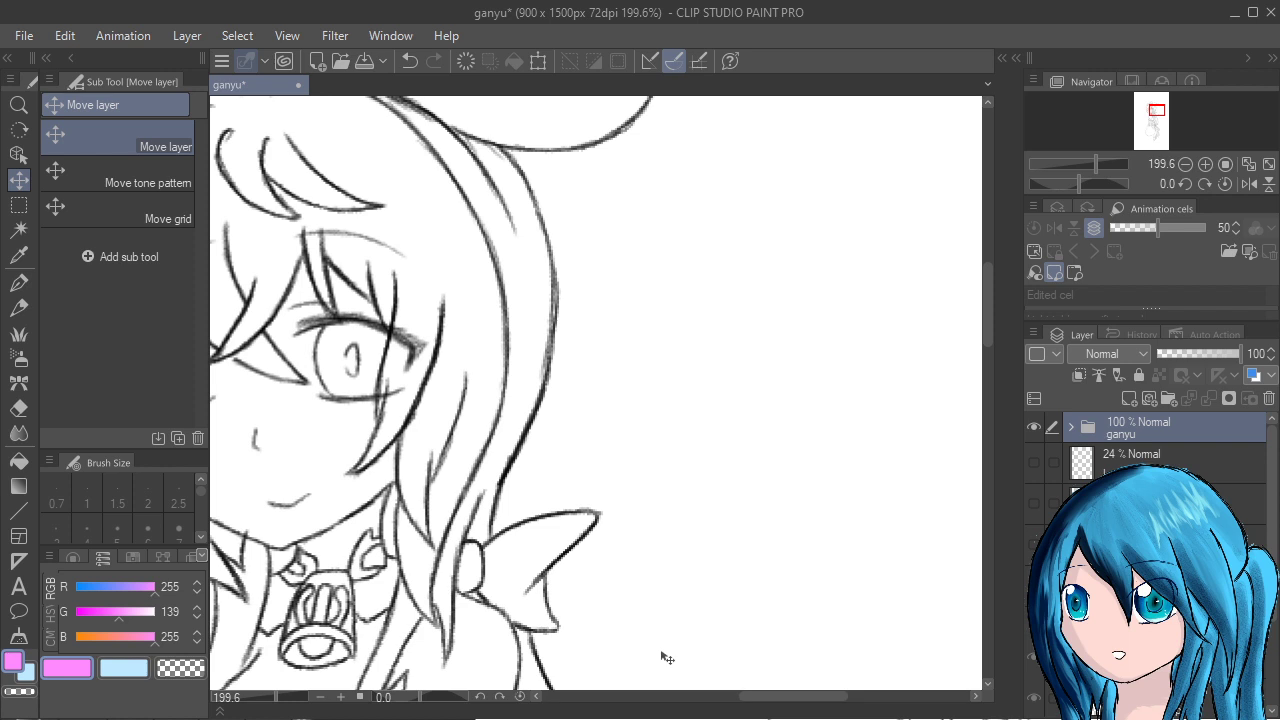
# Paste the copied full-colour reference illustration into the canvas as a new layer above the ganyu folder.
pyautogui.moveTo(908, 540); pyautogui.dragTo(1171, 659)
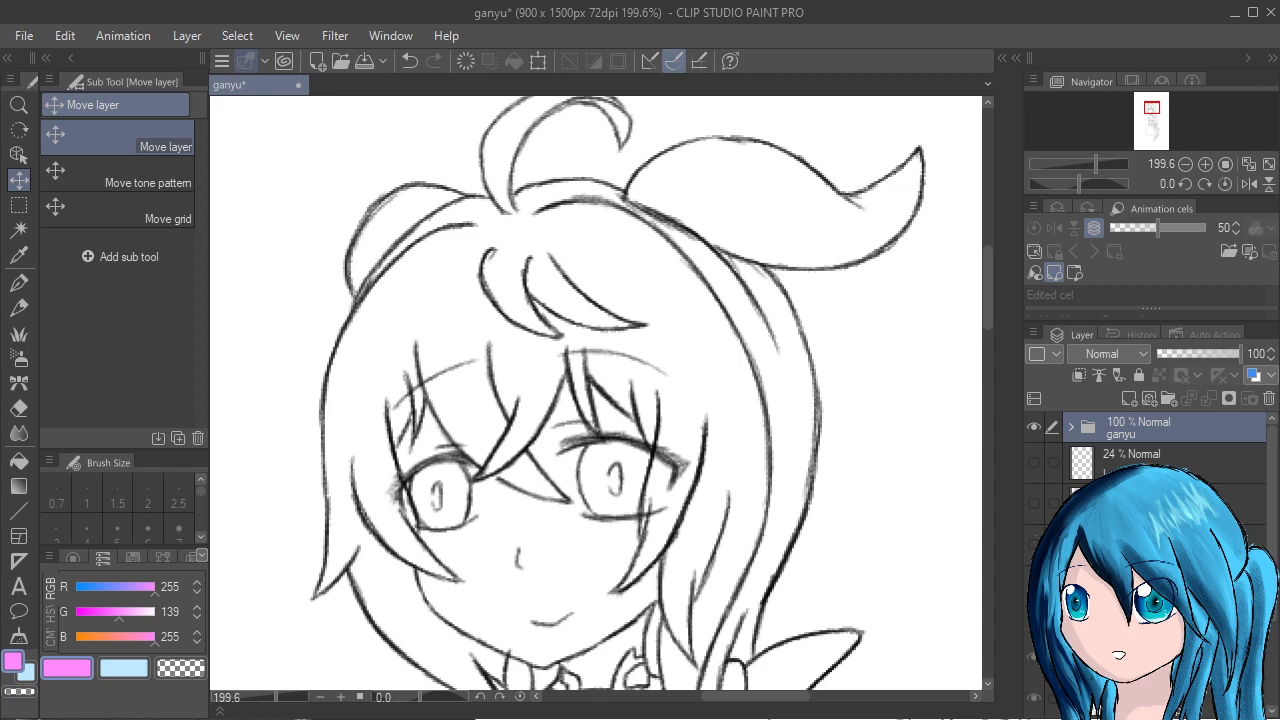
pyautogui.scroll(-6, 697, 471)
pyautogui.hotkey('ctrl', 'v')
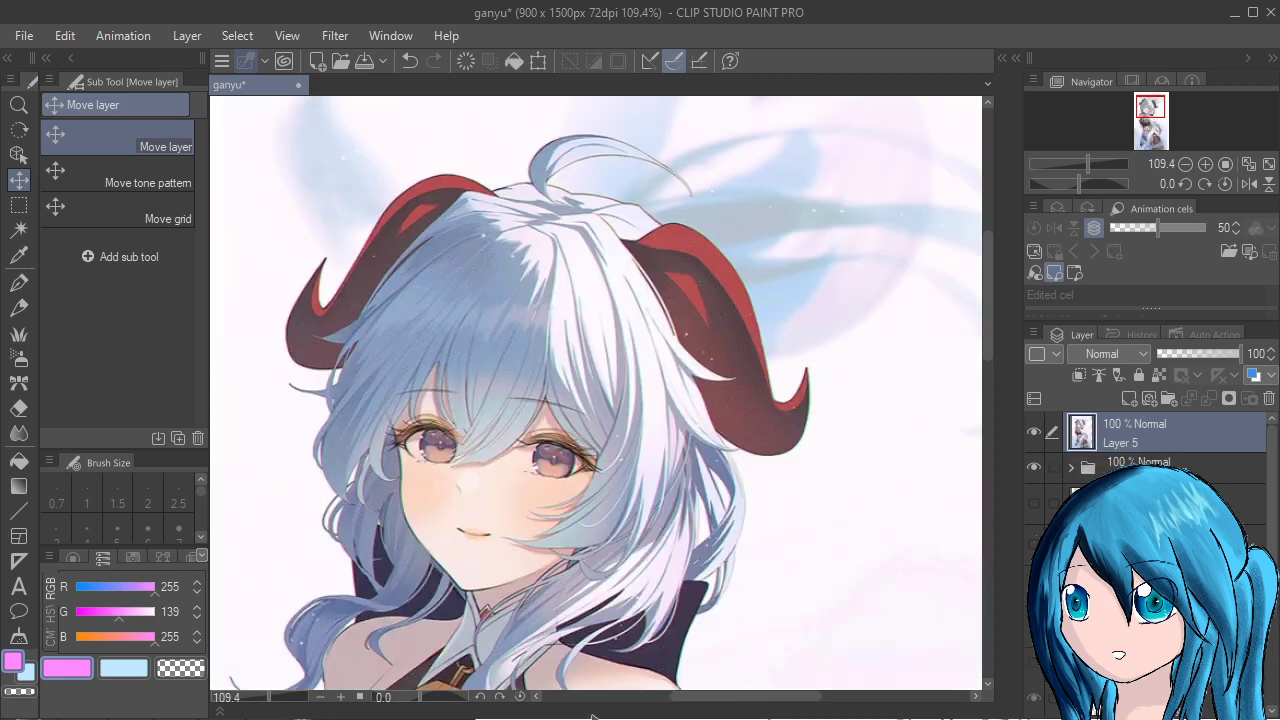
# Scale the reference illustration down to a small portrait and place it beside the left edge of the sketched head.
pyautogui.hotkey('ctrl', 't')
pyautogui.moveTo(612, 367); pyautogui.dragTo(800, 563)
pyautogui.moveTo(334, 197); pyautogui.dragTo(545, 589)
pyautogui.moveTo(840, 650); pyautogui.dragTo(278, 138)
pyautogui.moveTo(516, 317); pyautogui.dragTo(802, 421)
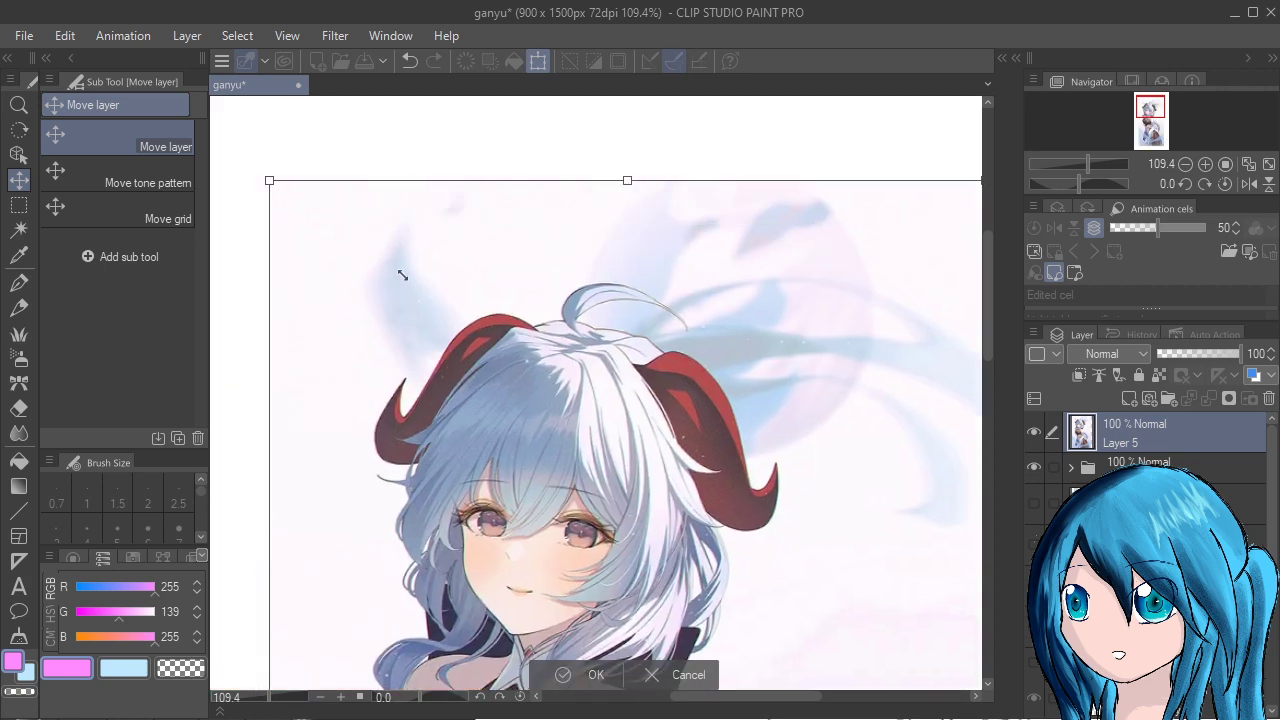
pyautogui.moveTo(400, 271)
pyautogui.mouseDown()
pyautogui.moveTo(580, 642)
pyautogui.moveTo(660, 716)
pyautogui.moveTo(659, 690)
pyautogui.moveTo(426, 284)
pyautogui.moveTo(395, 156)
pyautogui.mouseUp()
pyautogui.moveTo(265, 131); pyautogui.dragTo(491, 549)
pyautogui.moveTo(640, 650); pyautogui.dragTo(362, 266)
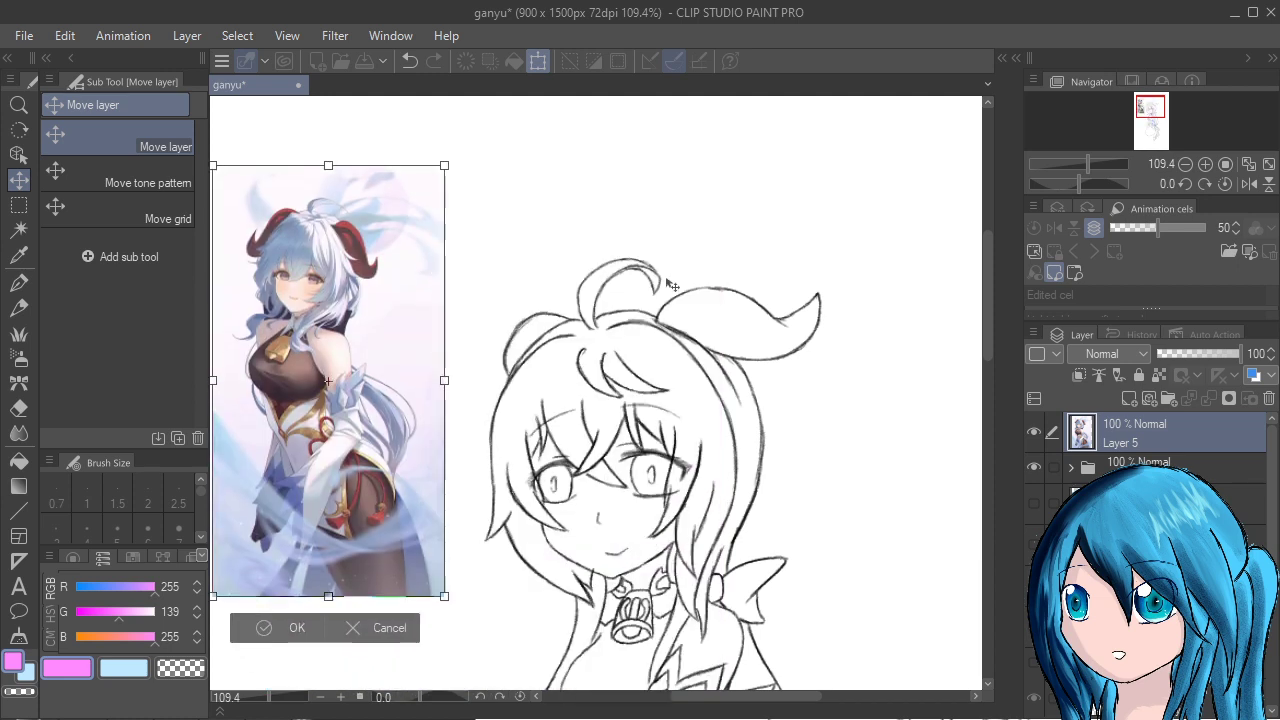
pyautogui.moveTo(444, 165); pyautogui.dragTo(367, 309)
pyautogui.moveTo(341, 361); pyautogui.dragTo(387, 375)
pyautogui.click(273, 644)
# Expand the ganyu layer folder and select its first layer.
pyautogui.scroll(1, 704, 506)
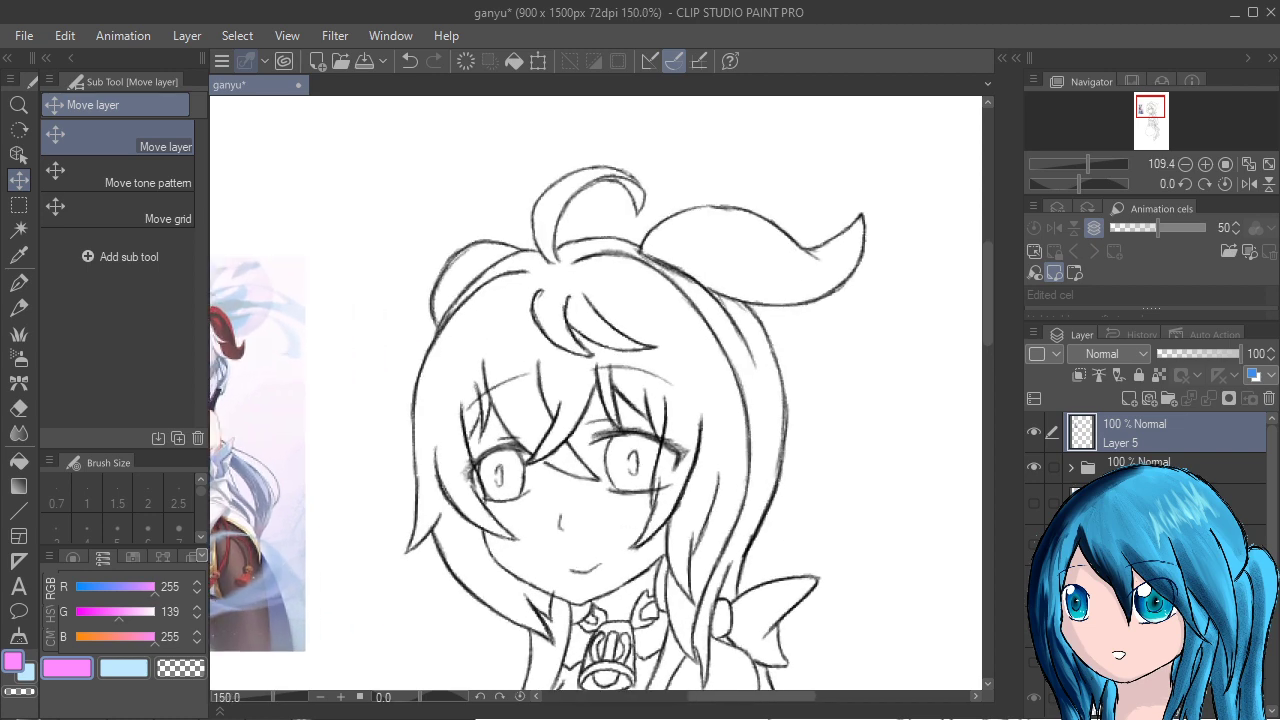
pyautogui.moveTo(880, 621); pyautogui.dragTo(976, 662)
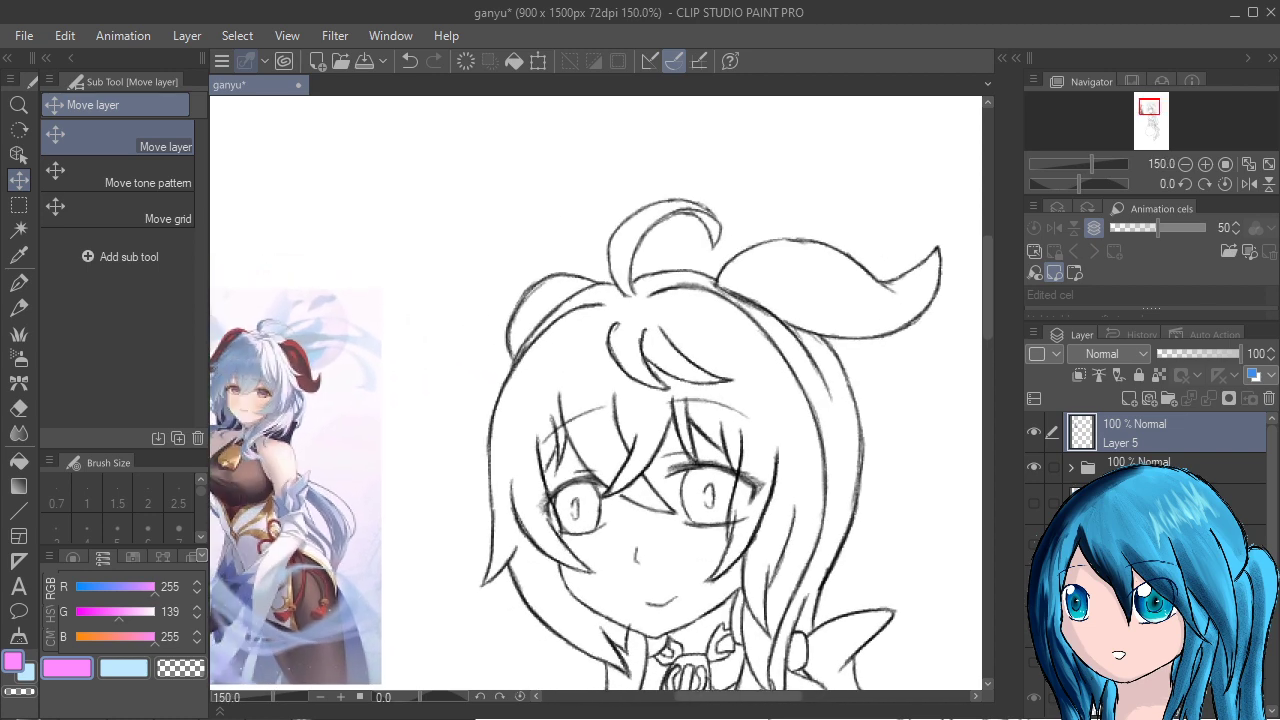
pyautogui.scroll(1, 805, 465)
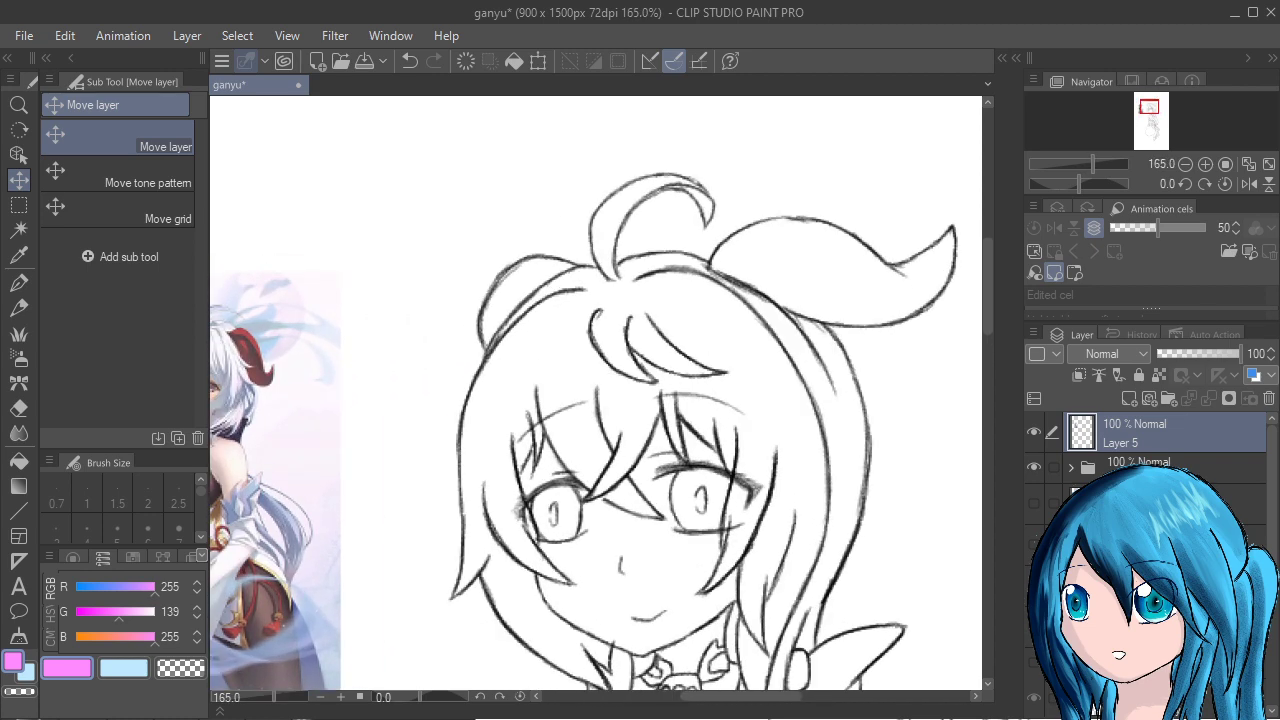
pyautogui.click(1071, 468)
pyautogui.click(1140, 504)
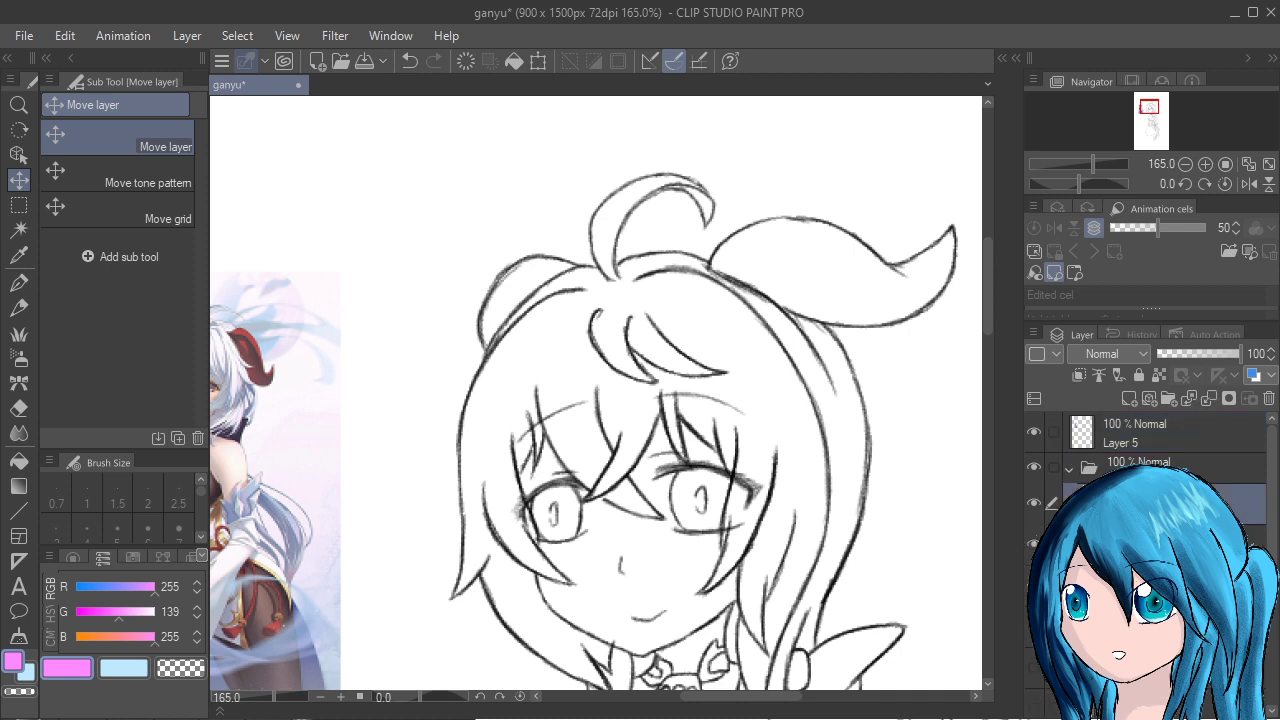
# Switch the folder's first two layers off and on to identify their contents, and select the second layer.
pyautogui.click(1034, 504)
pyautogui.click(1034, 504)
pyautogui.hotkey('ctrl', 'z')
pyautogui.scroll(1, 690, 540)
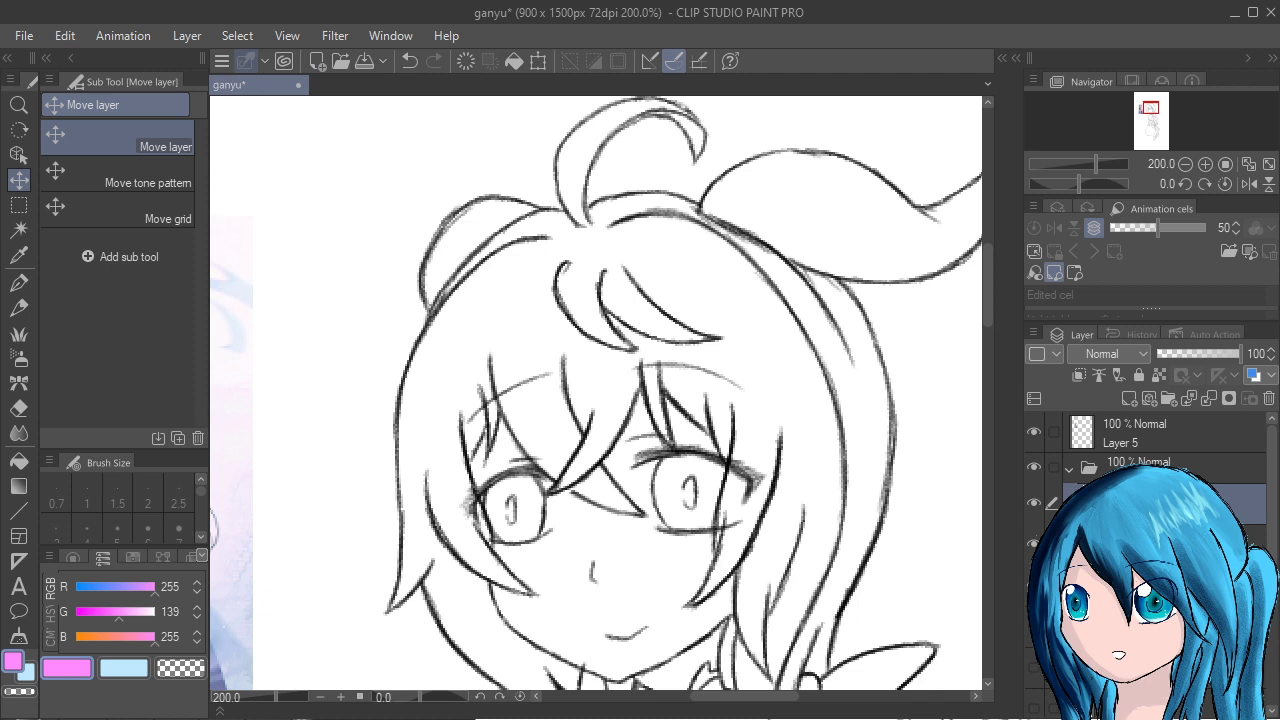
pyautogui.click(1034, 503)
pyautogui.click(1034, 503)
pyautogui.click(1034, 543)
pyautogui.click(1034, 543)
pyautogui.click(1150, 543)
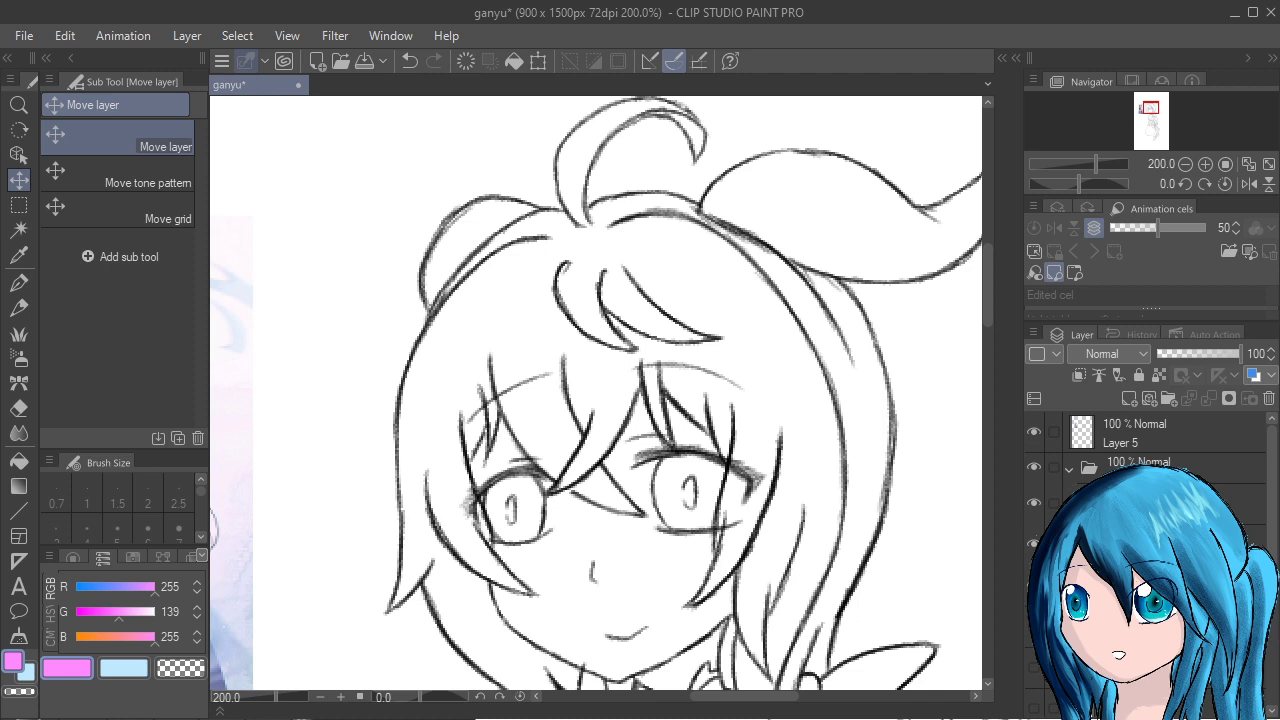
# Take the Real G-Pen, set the drawing colour to black (RGB 0, 0, 0) and extend the nose line upward.
pyautogui.press('p')
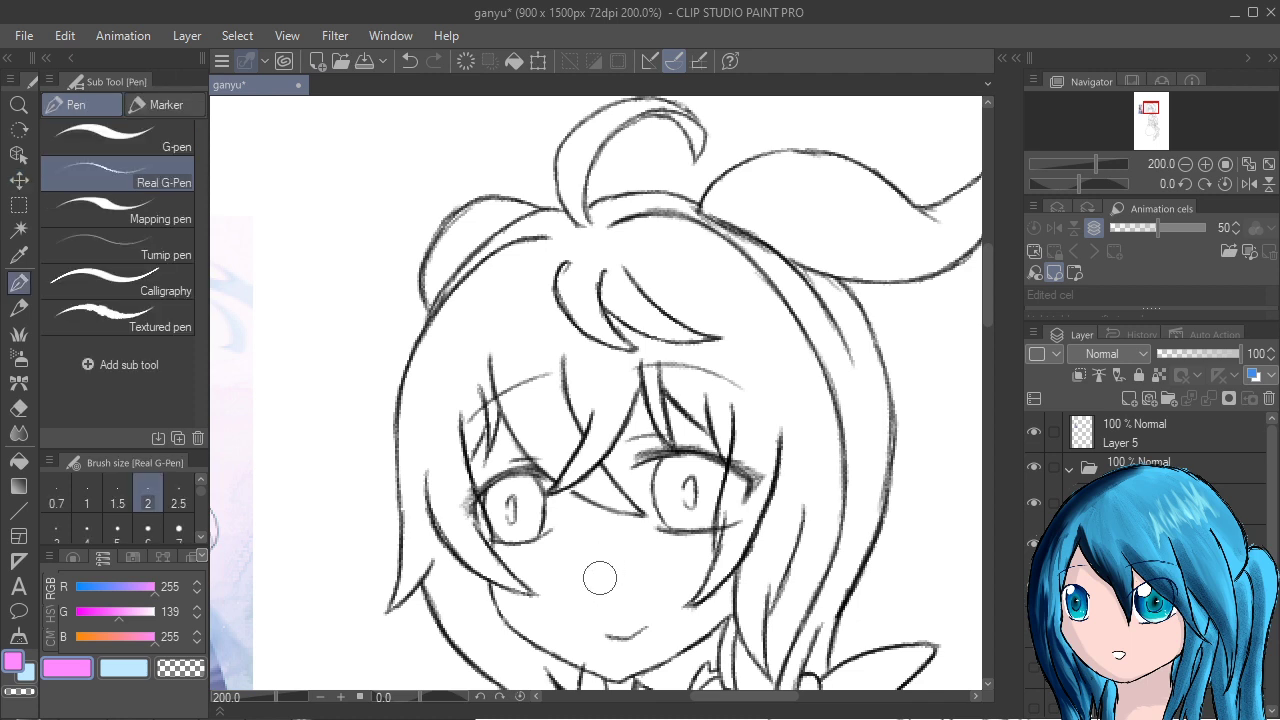
pyautogui.moveTo(155, 587); pyautogui.dragTo(76, 587)
pyautogui.moveTo(119, 612); pyautogui.dragTo(76, 612)
pyautogui.moveTo(155, 637); pyautogui.dragTo(76, 637)
pyautogui.hotkey('ctrl', 'z')
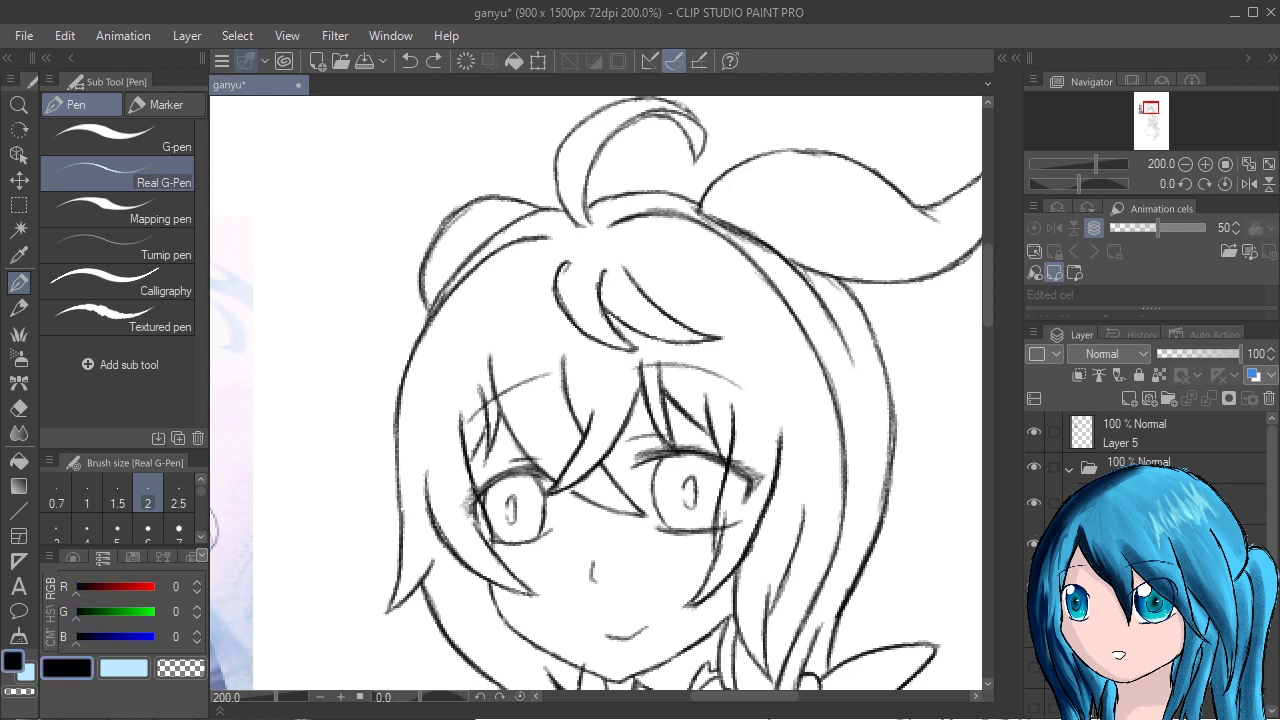
pyautogui.hotkey('ctrl', 'y')
pyautogui.moveTo(591, 551); pyautogui.dragTo(587, 567)
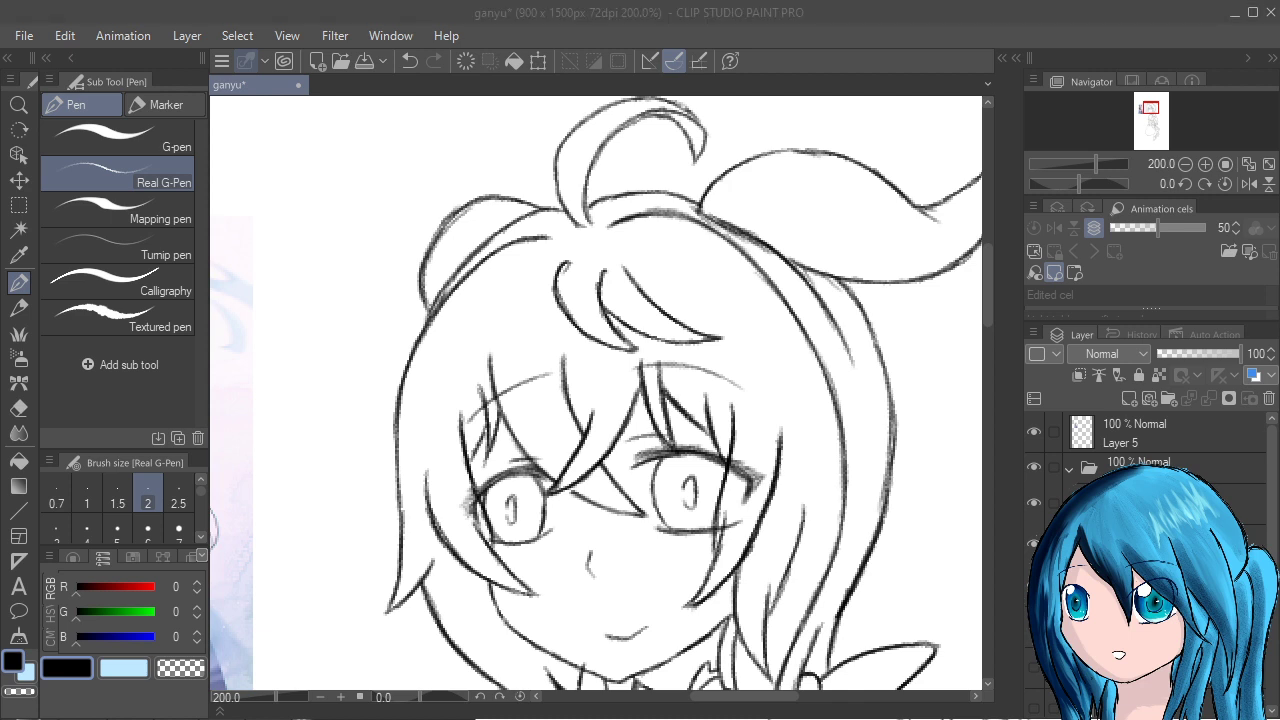
# Make the third layer inside the ganyu folder the active layer.
pyautogui.scroll(-5, 642, 526)
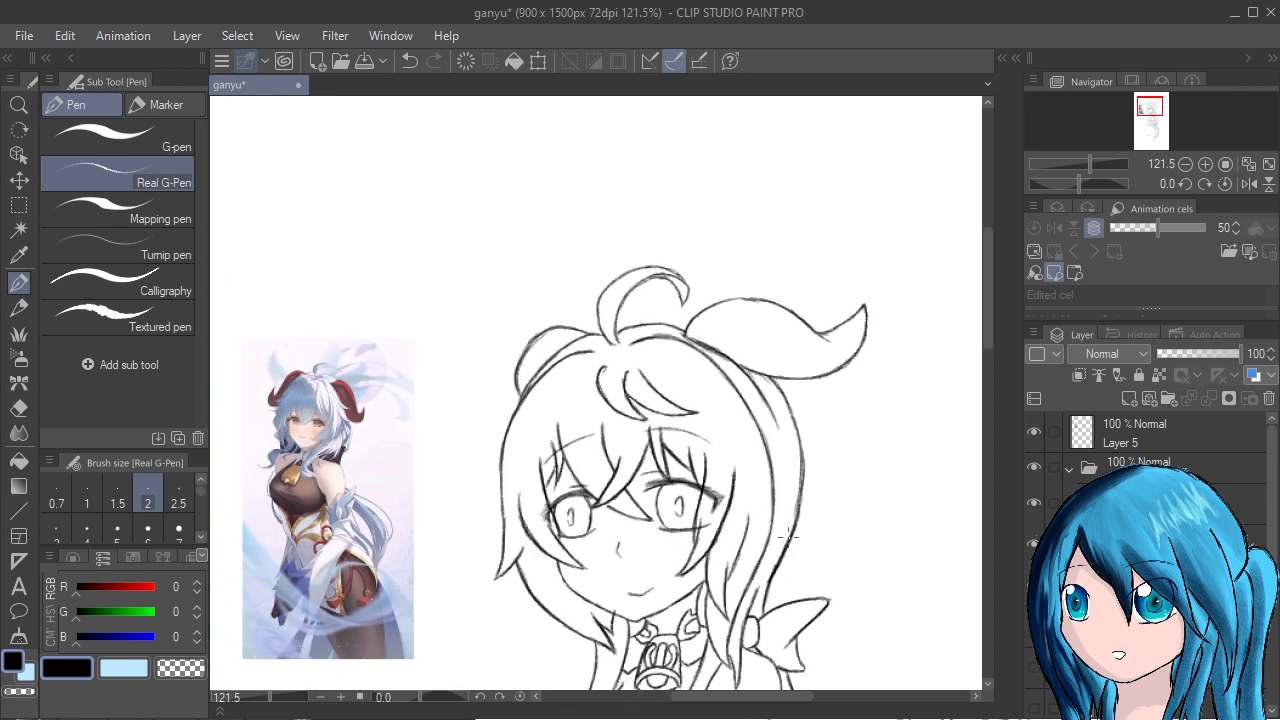
pyautogui.scroll(6, 735, 522)
pyautogui.scroll(1, 815, 485)
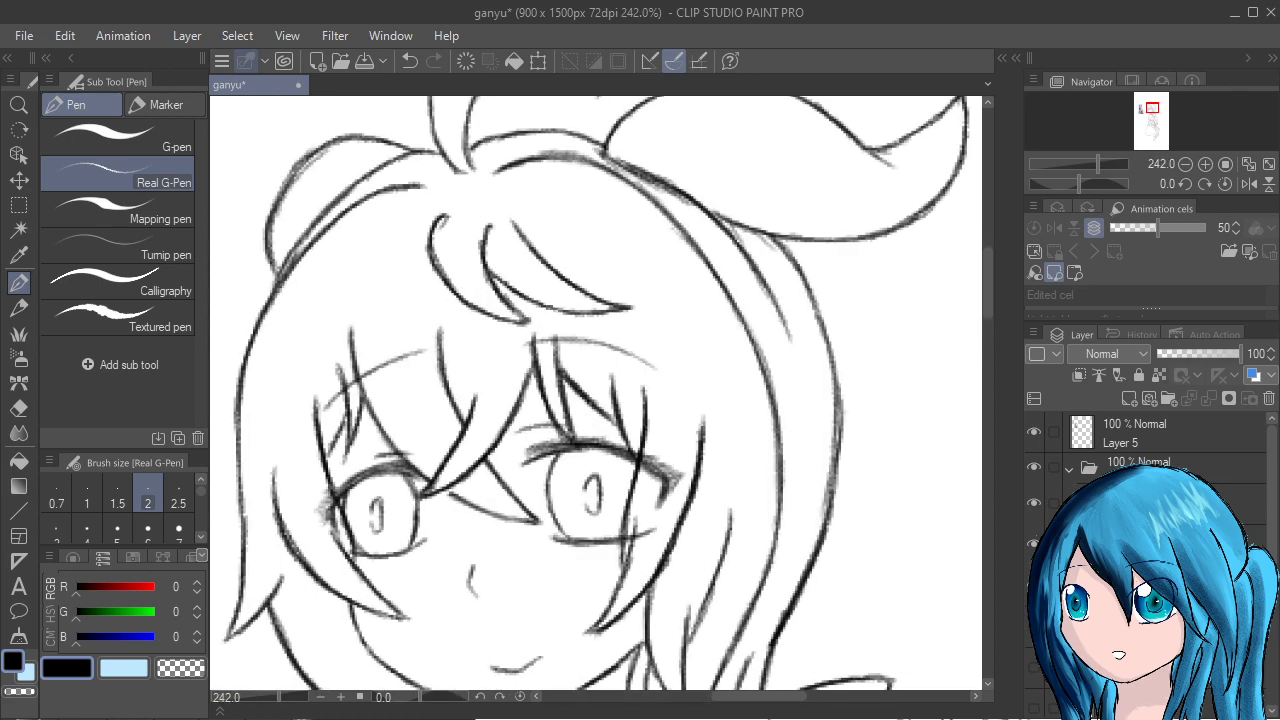
pyautogui.click(1140, 467)
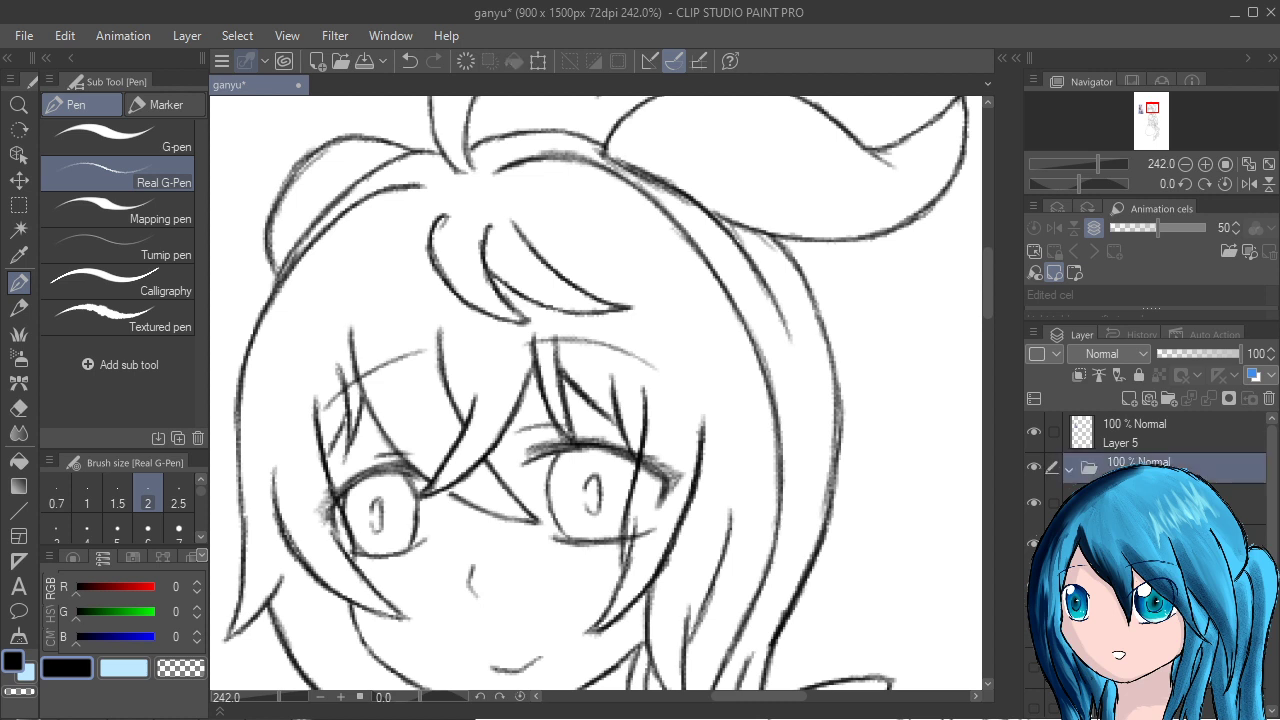
pyautogui.click(1140, 584)
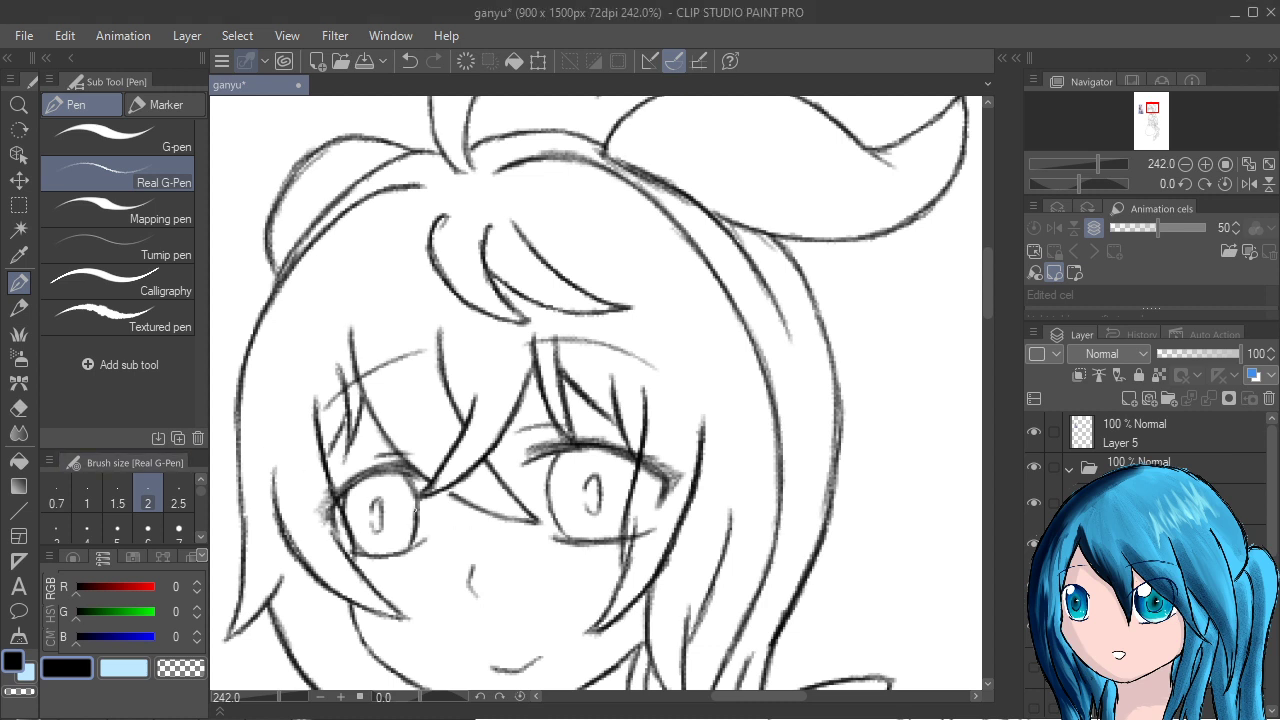
pyautogui.scroll(-4, 466, 343)
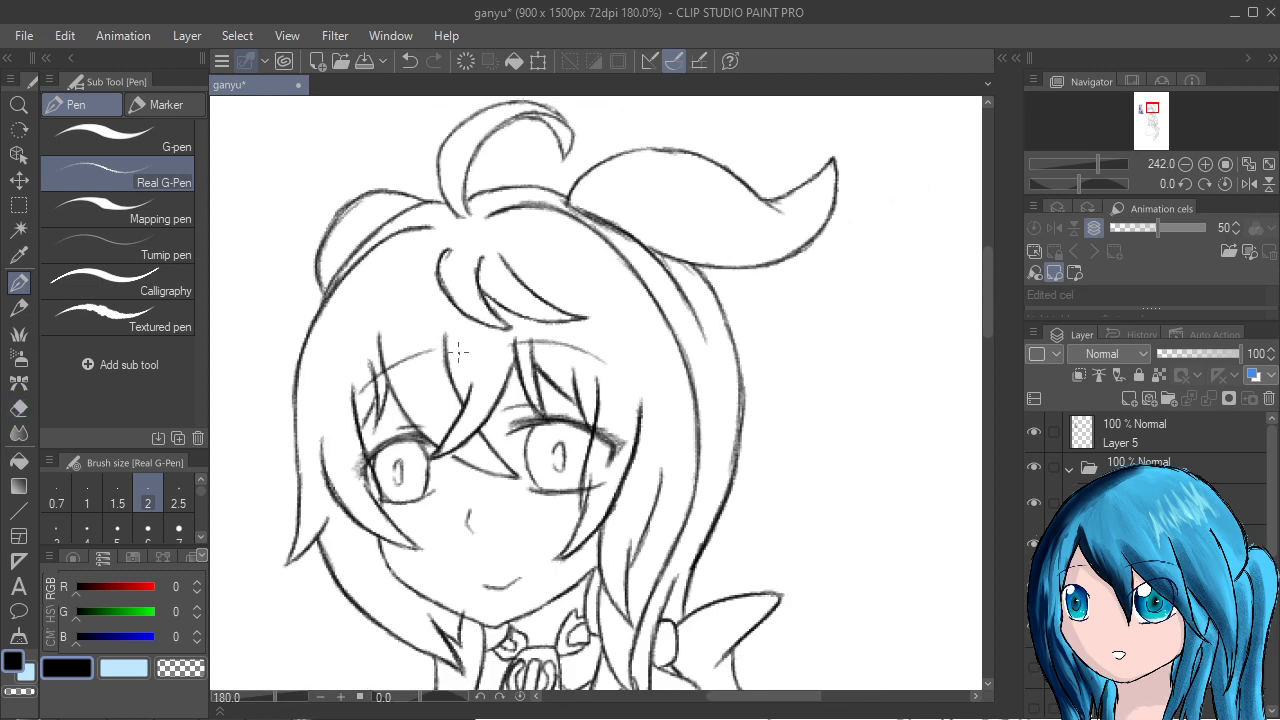
pyautogui.moveTo(401, 370); pyautogui.dragTo(702, 438)
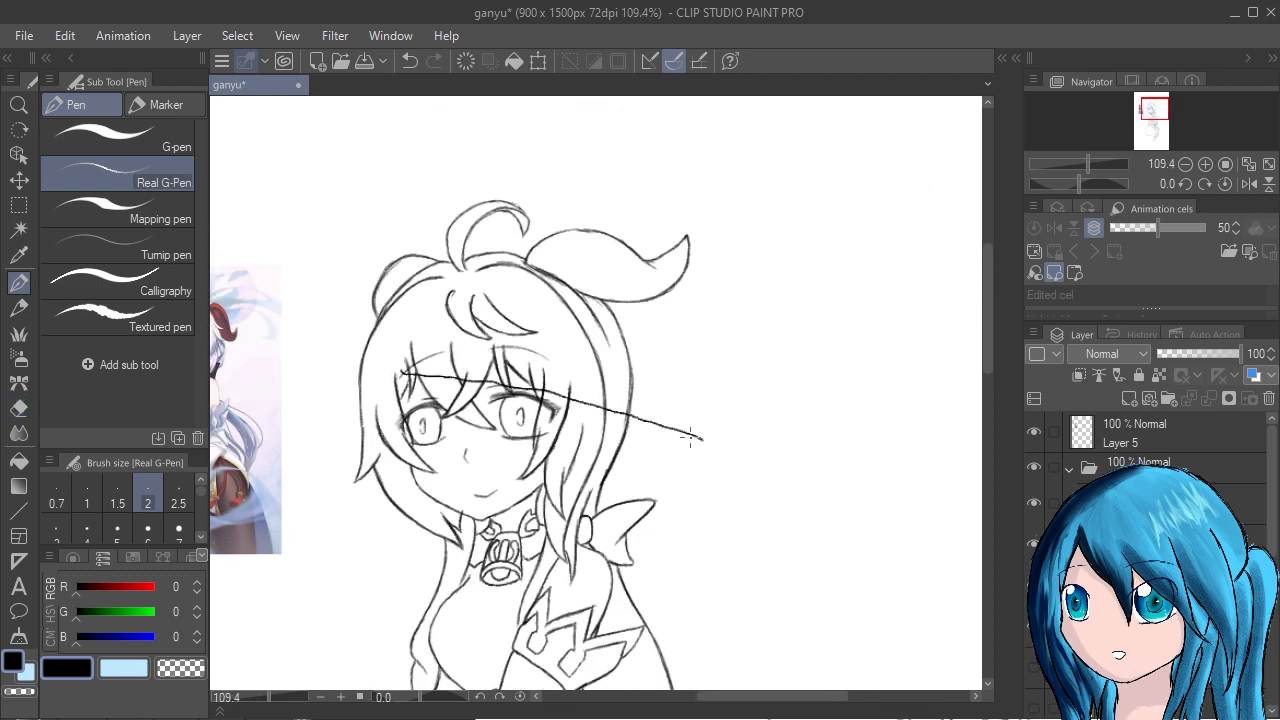
pyautogui.hotkey('ctrl', 'z')
# Sample the blue-grey hair colour from the reference illustration as the drawing colour.
pyautogui.moveTo(380, 445); pyautogui.dragTo(630, 449)
pyautogui.scroll(3, 629, 449)
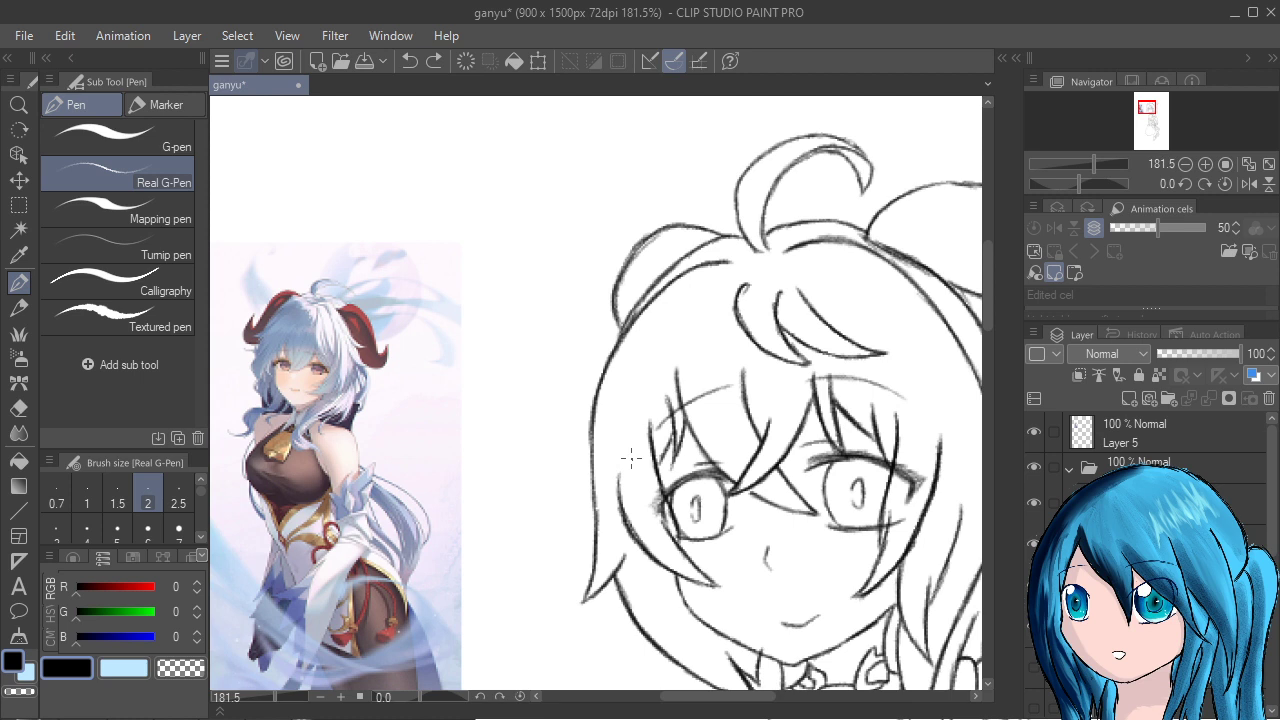
pyautogui.keyDown('alt'); pyautogui.click(304, 328); pyautogui.keyUp('alt')
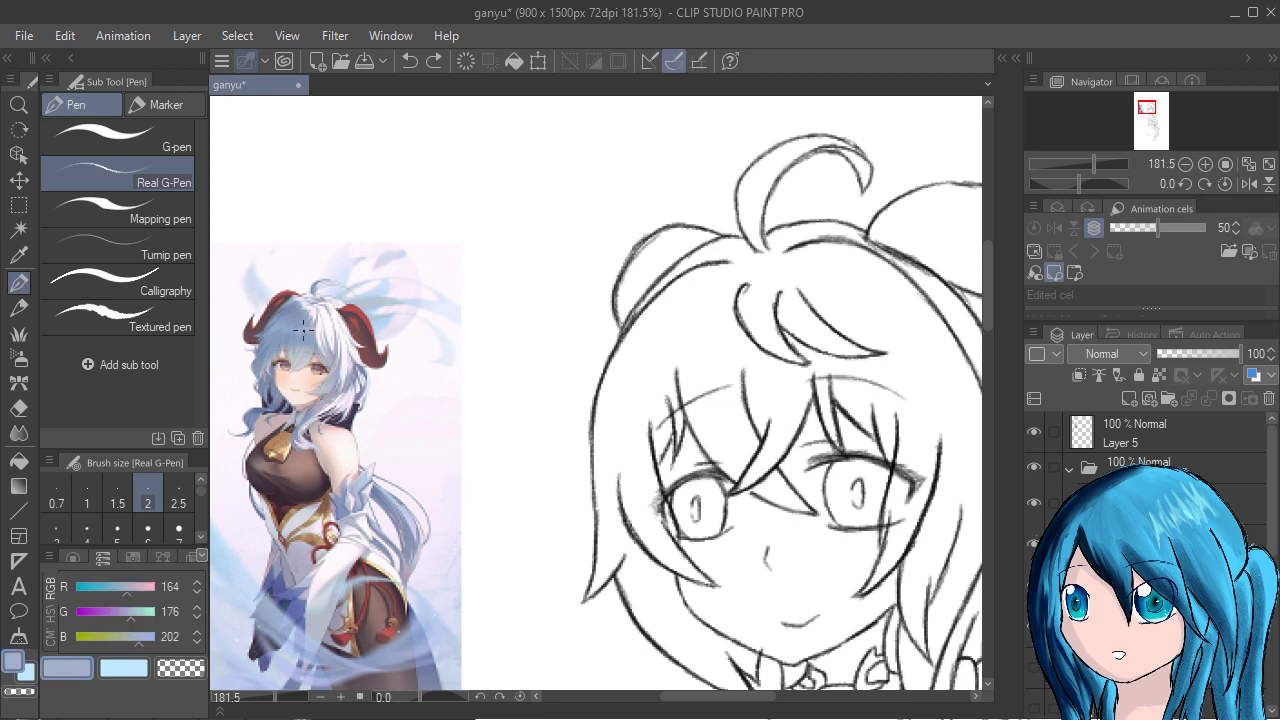
pyautogui.moveTo(978, 575); pyautogui.dragTo(711, 638)
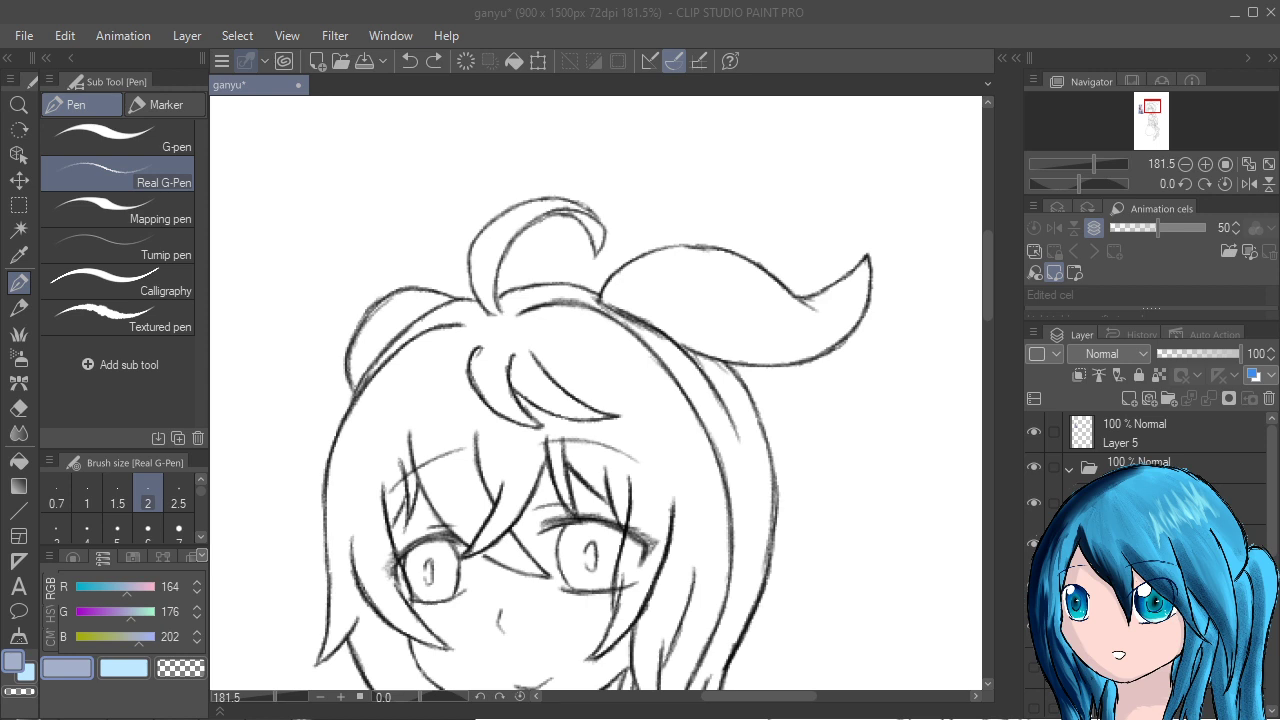
# Switch to the Calligraphy pen, test a broad stroke over the fringe and undo it.
pyautogui.click(130, 284)
pyautogui.moveTo(568, 370); pyautogui.dragTo(630, 445)
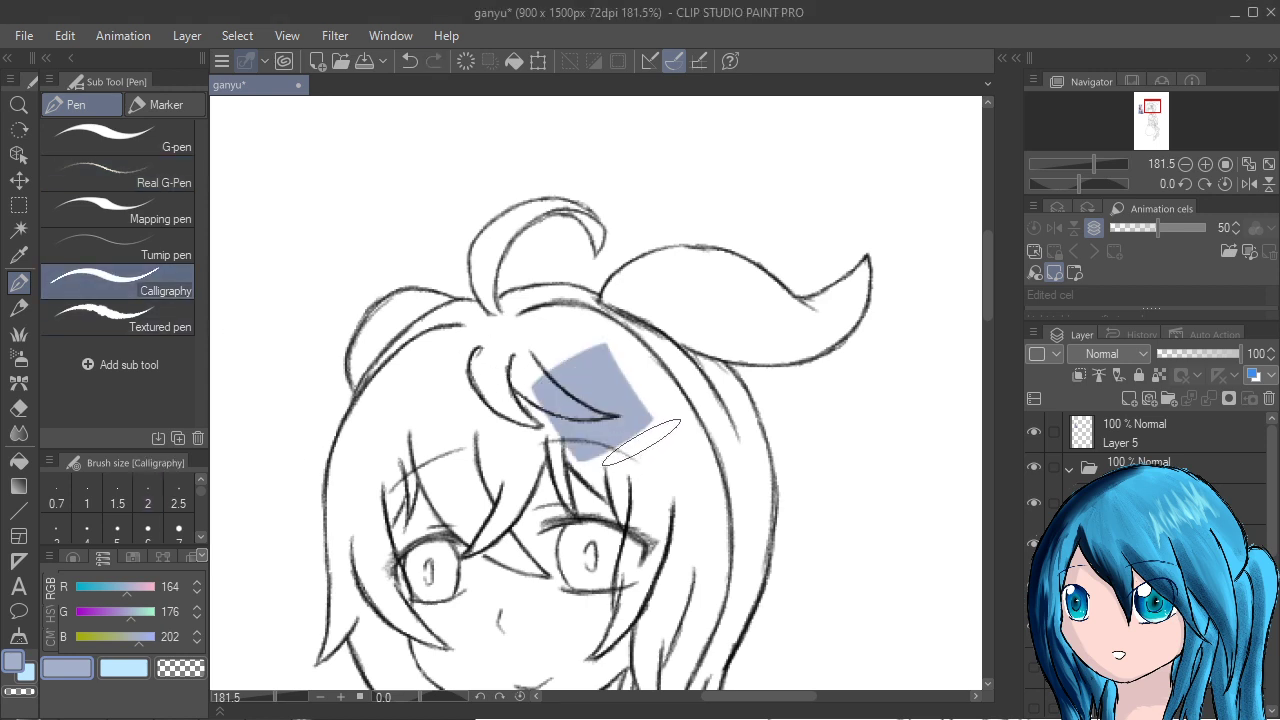
pyautogui.hotkey('ctrl', 'z')
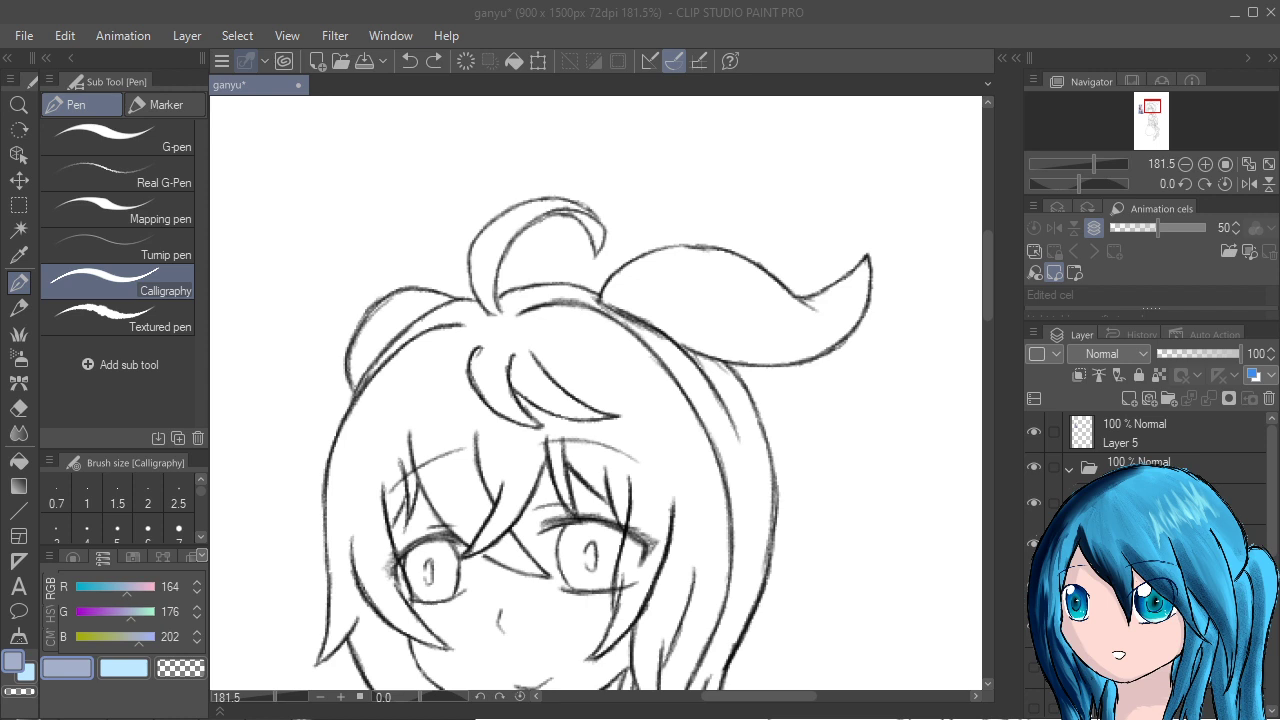
# Adjust the drawing colour to light blue, RGB 171, 219, 236, checking it with test strokes on the fringe that are undone.
pyautogui.moveTo(127, 588); pyautogui.dragTo(139, 611)
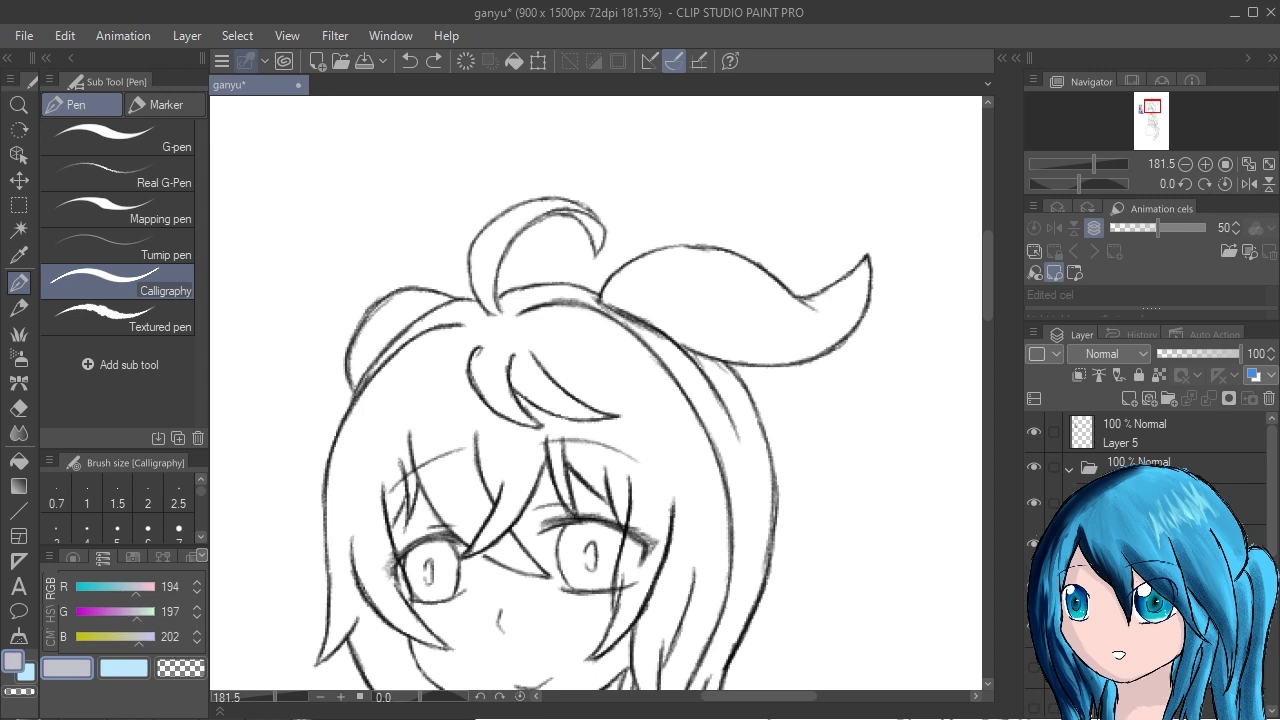
pyautogui.moveTo(137, 612); pyautogui.dragTo(130, 612)
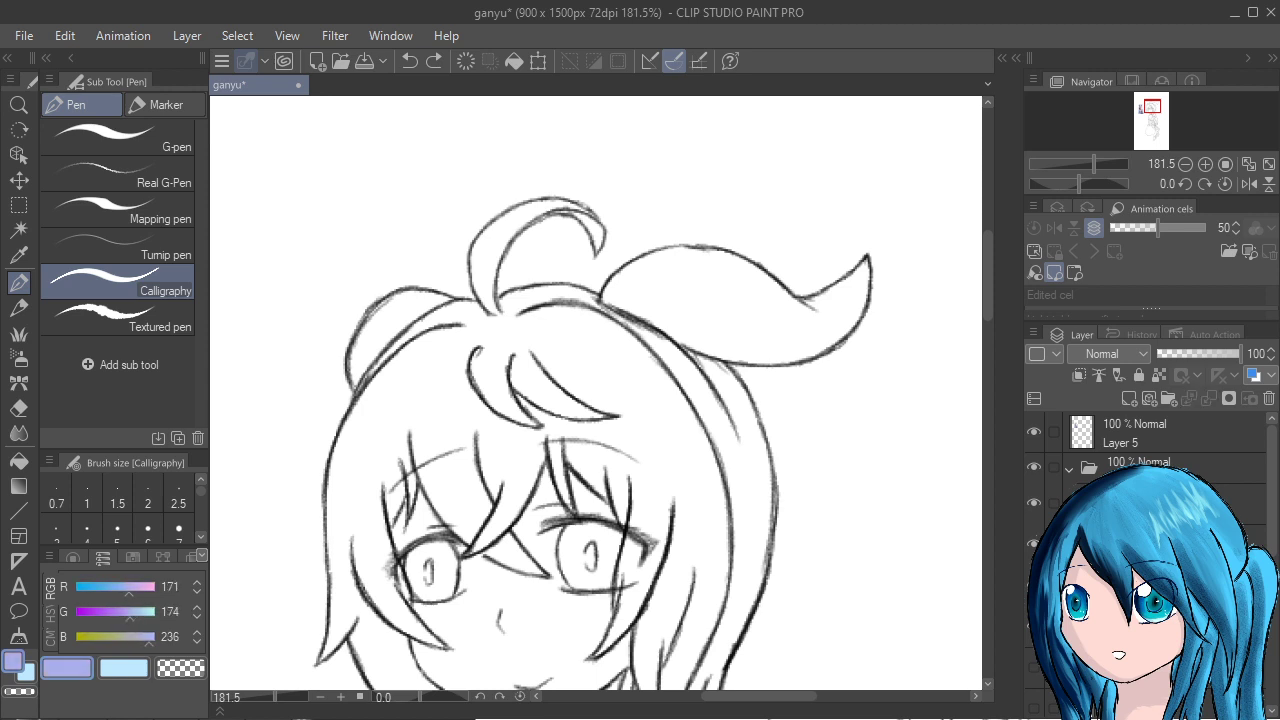
pyautogui.moveTo(505, 362); pyautogui.dragTo(625, 428)
pyautogui.hotkey('ctrl', 'z')
pyautogui.moveTo(131, 611); pyautogui.dragTo(145, 611)
pyautogui.moveTo(505, 385); pyautogui.dragTo(612, 426)
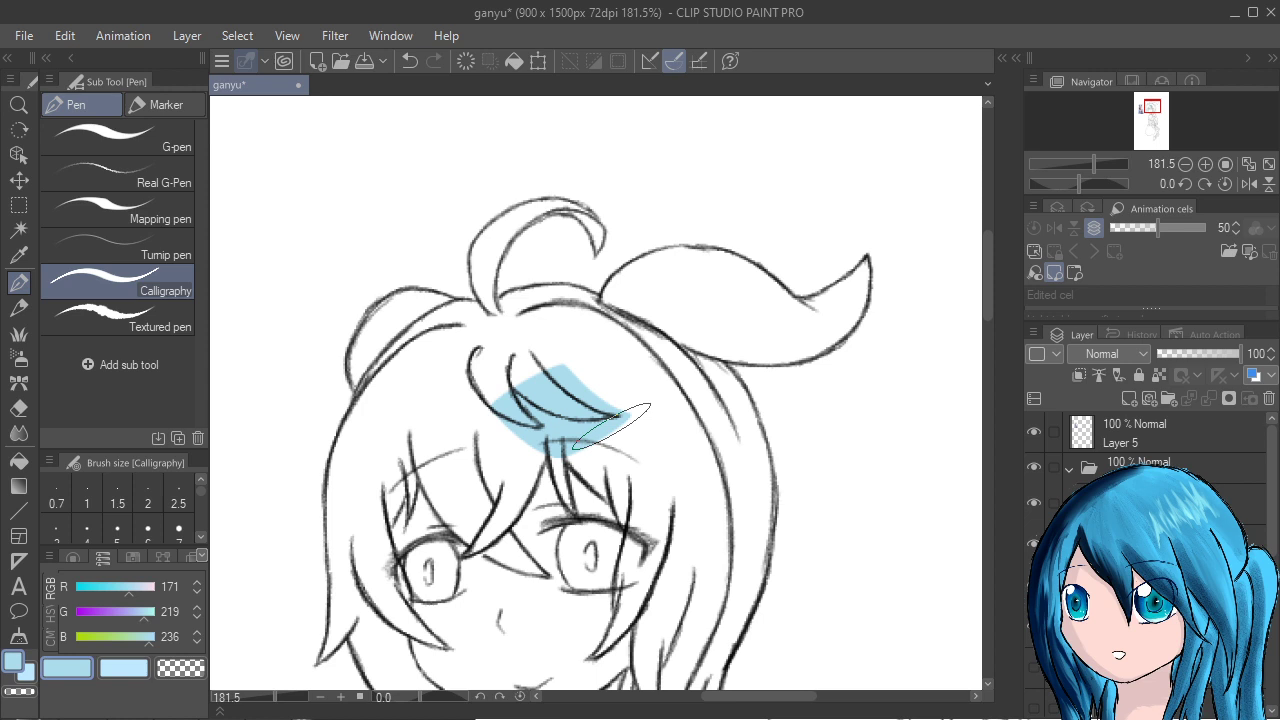
pyautogui.hotkey('ctrl', 'z')
pyautogui.scroll(1, 612, 426)
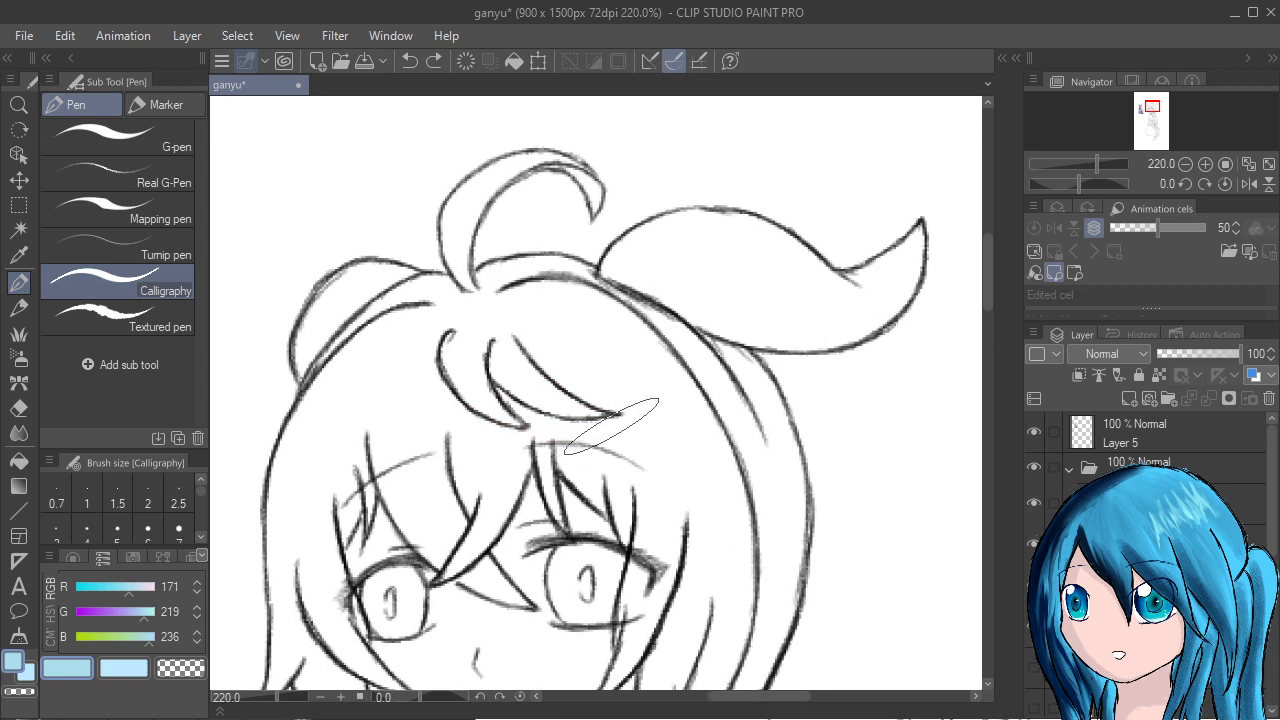
# Paint the left half of the hair light blue with the Calligraphy pen, from the crown to the side lock and the fringe strand between the eyes.
pyautogui.moveTo(316, 380)
pyautogui.mouseDown()
pyautogui.moveTo(410, 316)
pyautogui.moveTo(353, 362)
pyautogui.moveTo(328, 469)
pyautogui.moveTo(415, 318)
pyautogui.moveTo(335, 395)
pyautogui.moveTo(410, 300)
pyautogui.moveTo(385, 312)
pyautogui.moveTo(372, 330)
pyautogui.moveTo(405, 298)
pyautogui.moveTo(391, 310)
pyautogui.moveTo(420, 300)
pyautogui.moveTo(378, 325)
pyautogui.moveTo(430, 296)
pyautogui.moveTo(467, 313)
pyautogui.moveTo(430, 300)
pyautogui.moveTo(455, 290)
pyautogui.moveTo(443, 305)
pyautogui.moveTo(500, 300)
pyautogui.moveTo(430, 400)
pyautogui.moveTo(388, 370)
pyautogui.moveTo(410, 365)
pyautogui.moveTo(422, 441)
pyautogui.moveTo(475, 534)
pyautogui.moveTo(465, 505)
pyautogui.mouseUp()
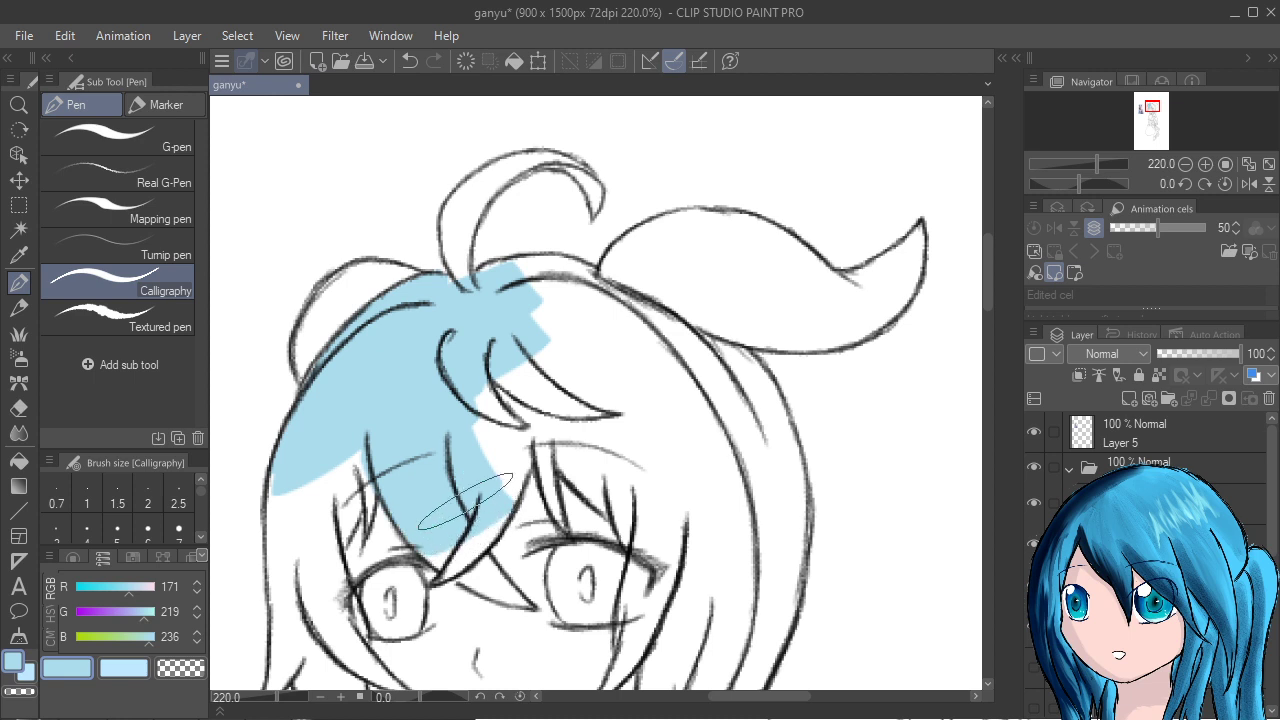
pyautogui.moveTo(577, 668); pyautogui.dragTo(703, 582)
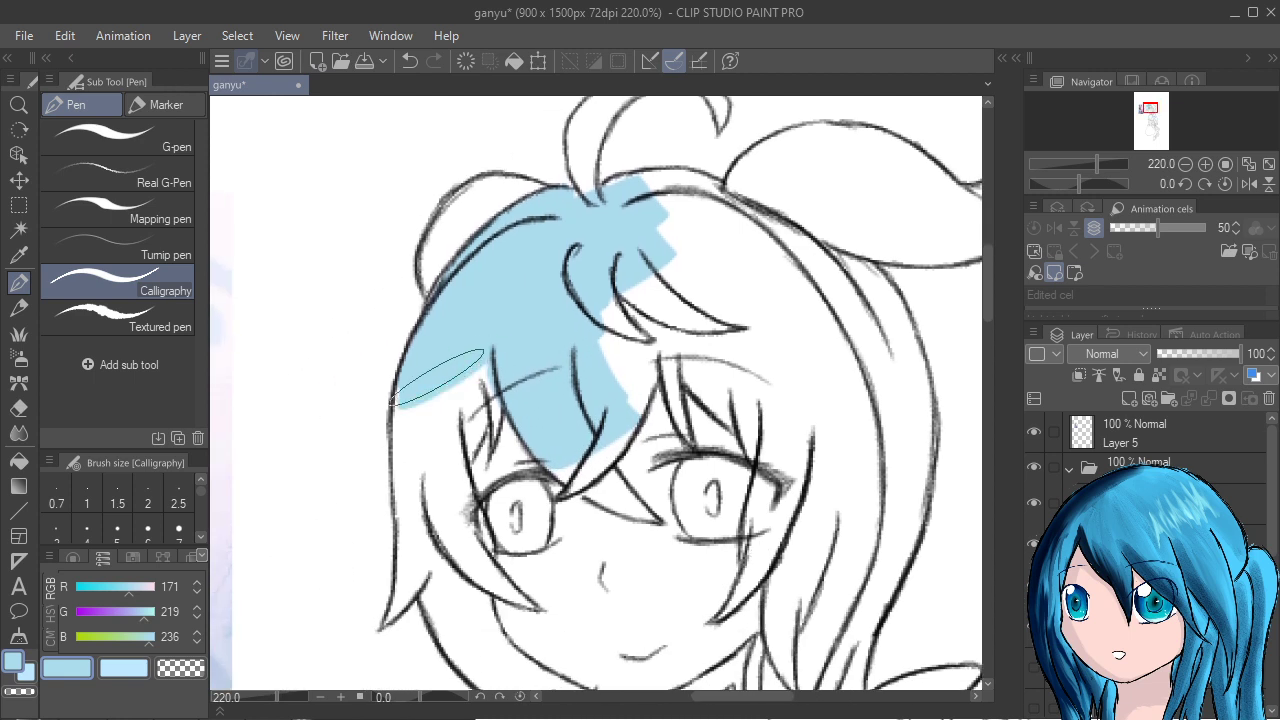
pyautogui.moveTo(437, 378); pyautogui.dragTo(437, 422)
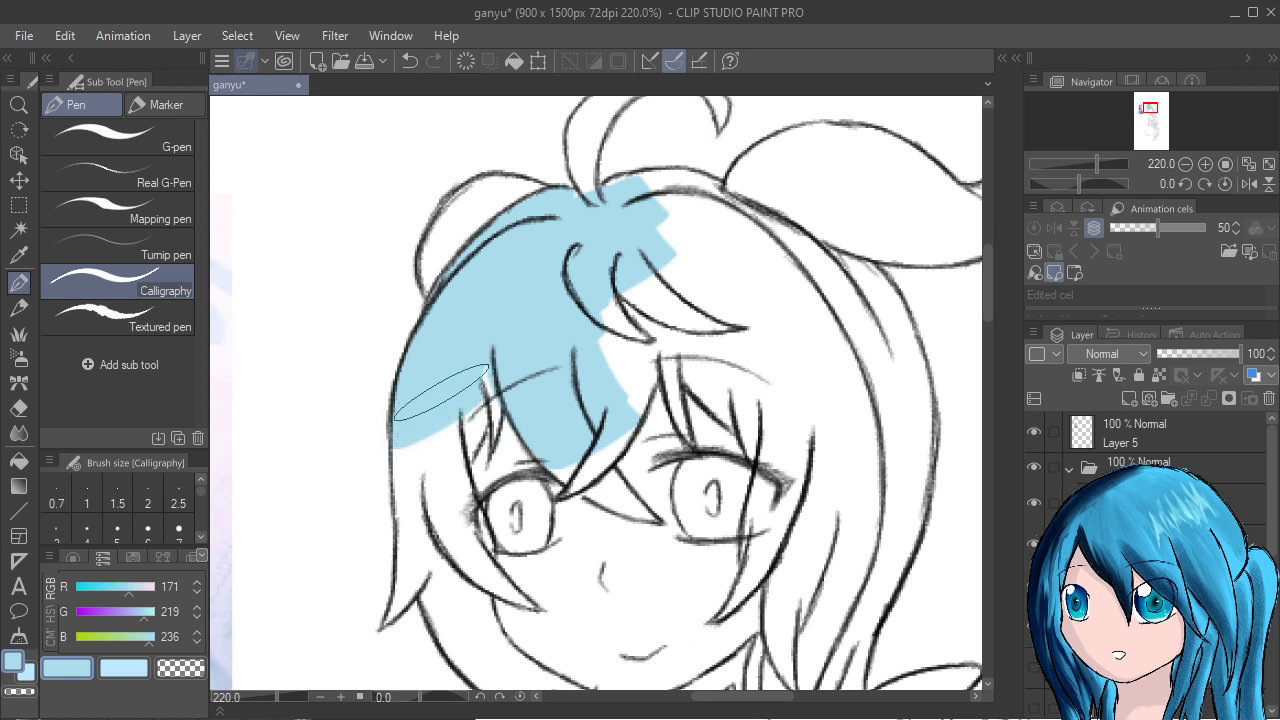
pyautogui.moveTo(441, 392)
pyautogui.mouseDown()
pyautogui.moveTo(441, 481)
pyautogui.moveTo(441, 469)
pyautogui.mouseUp()
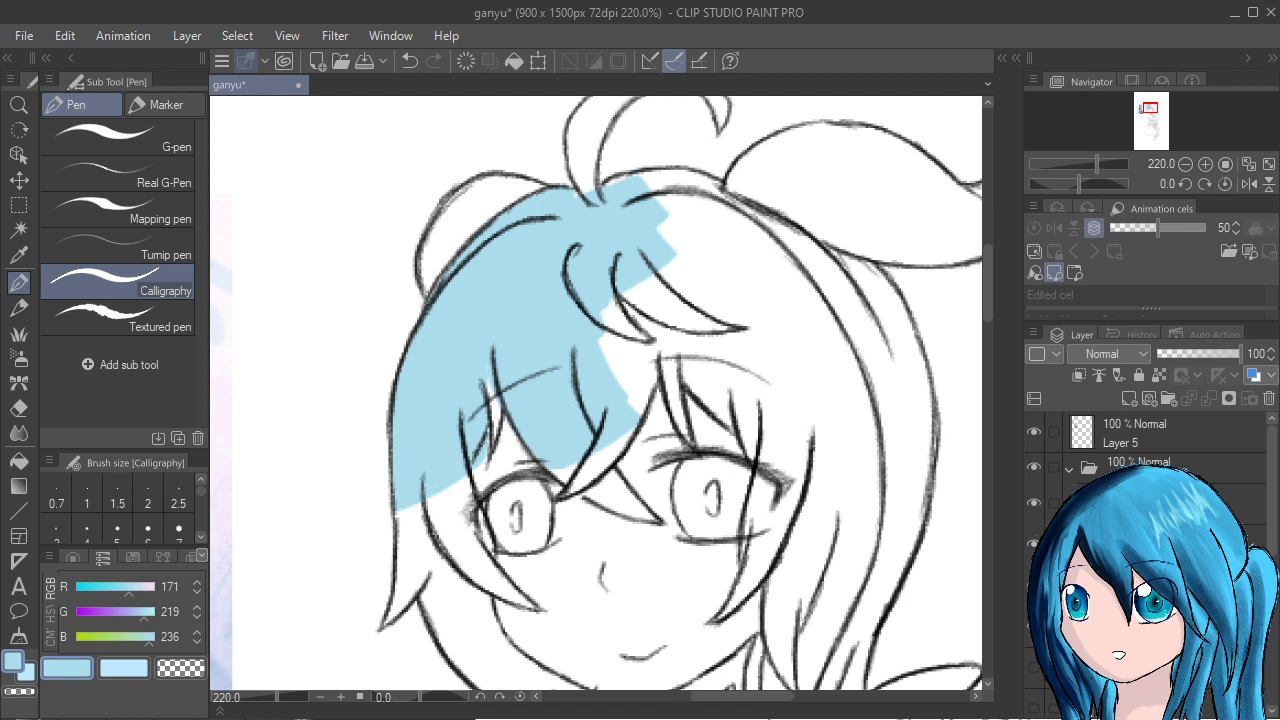
pyautogui.moveTo(465, 497)
pyautogui.mouseDown()
pyautogui.moveTo(482, 397)
pyautogui.moveTo(460, 410)
pyautogui.moveTo(443, 516)
pyautogui.mouseUp()
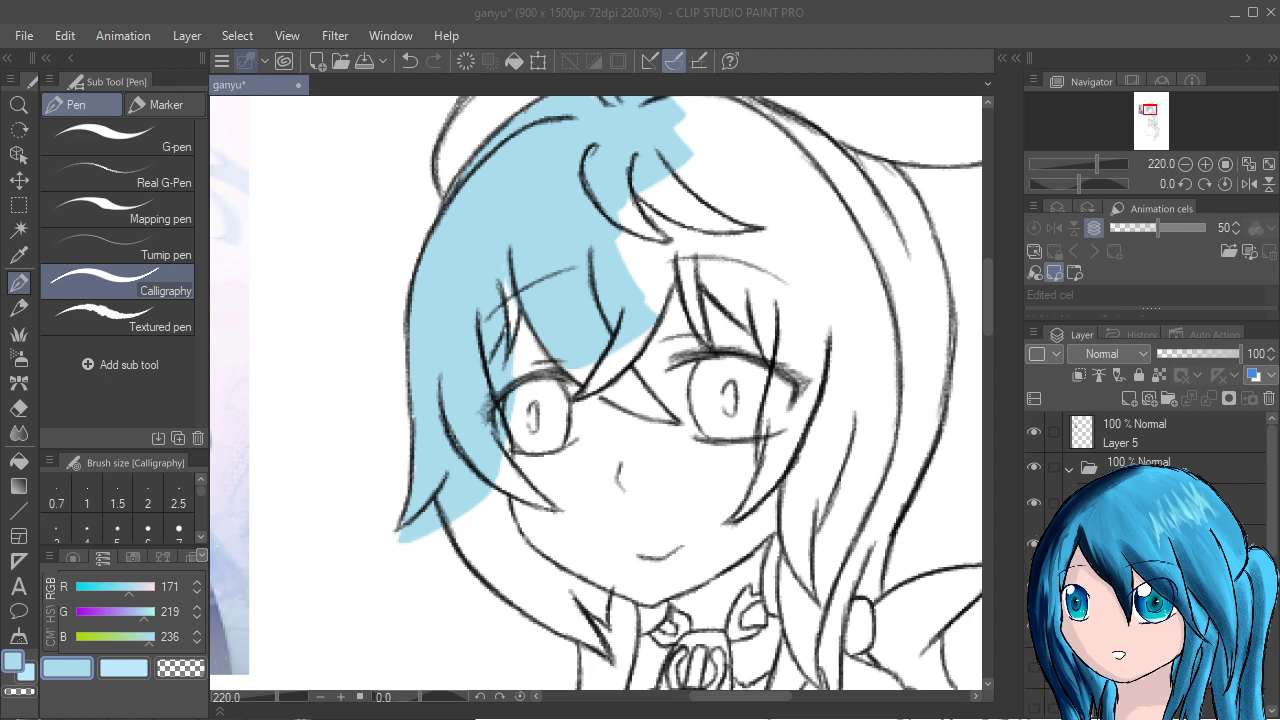
pyautogui.moveTo(647, 293)
pyautogui.mouseDown()
pyautogui.moveTo(605, 347)
pyautogui.moveTo(610, 332)
pyautogui.moveTo(632, 353)
pyautogui.moveTo(598, 323)
pyautogui.moveTo(651, 376)
pyautogui.moveTo(608, 332)
pyautogui.moveTo(659, 378)
pyautogui.moveTo(633, 348)
pyautogui.moveTo(719, 399)
pyautogui.mouseUp()
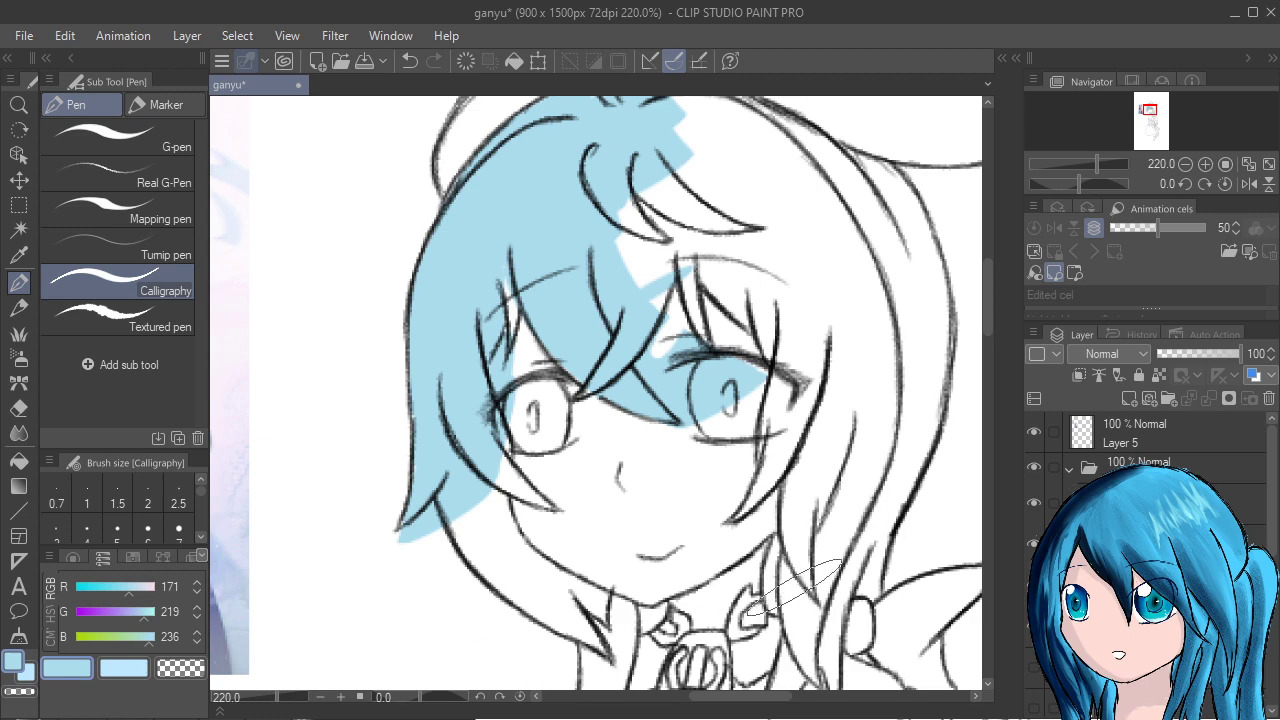
# Clear the blue overspill from the right eye and the edge of the fringe, painting with the transparent colour.
pyautogui.scroll(2, 795, 588)
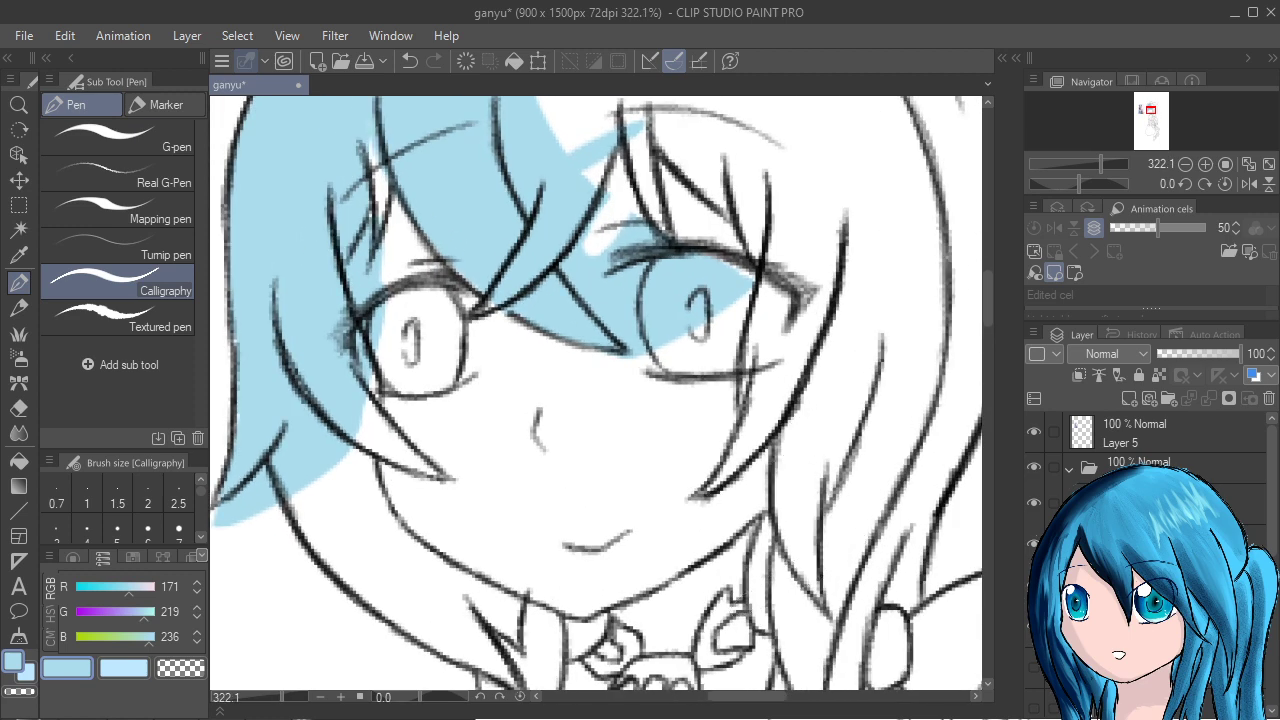
pyautogui.moveTo(715, 438); pyautogui.dragTo(761, 537)
pyautogui.press('c')
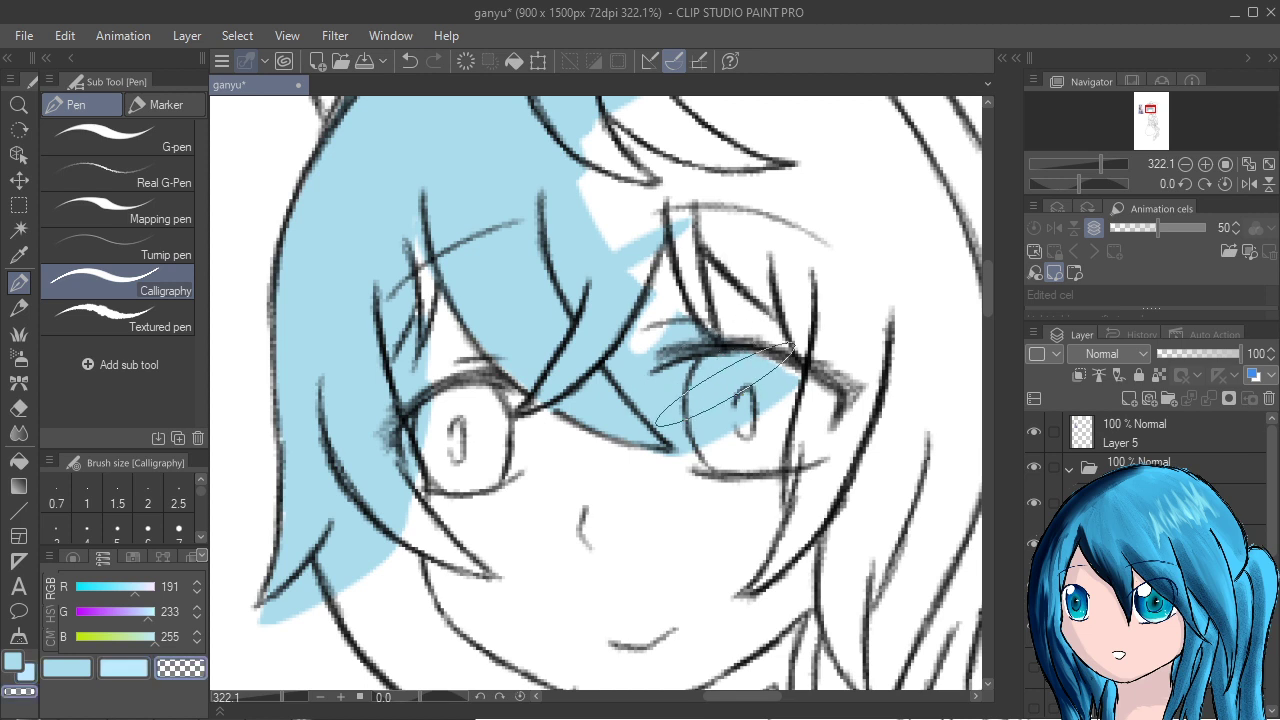
pyautogui.moveTo(720, 346)
pyautogui.mouseDown()
pyautogui.moveTo(760, 392)
pyautogui.moveTo(714, 336)
pyautogui.mouseUp()
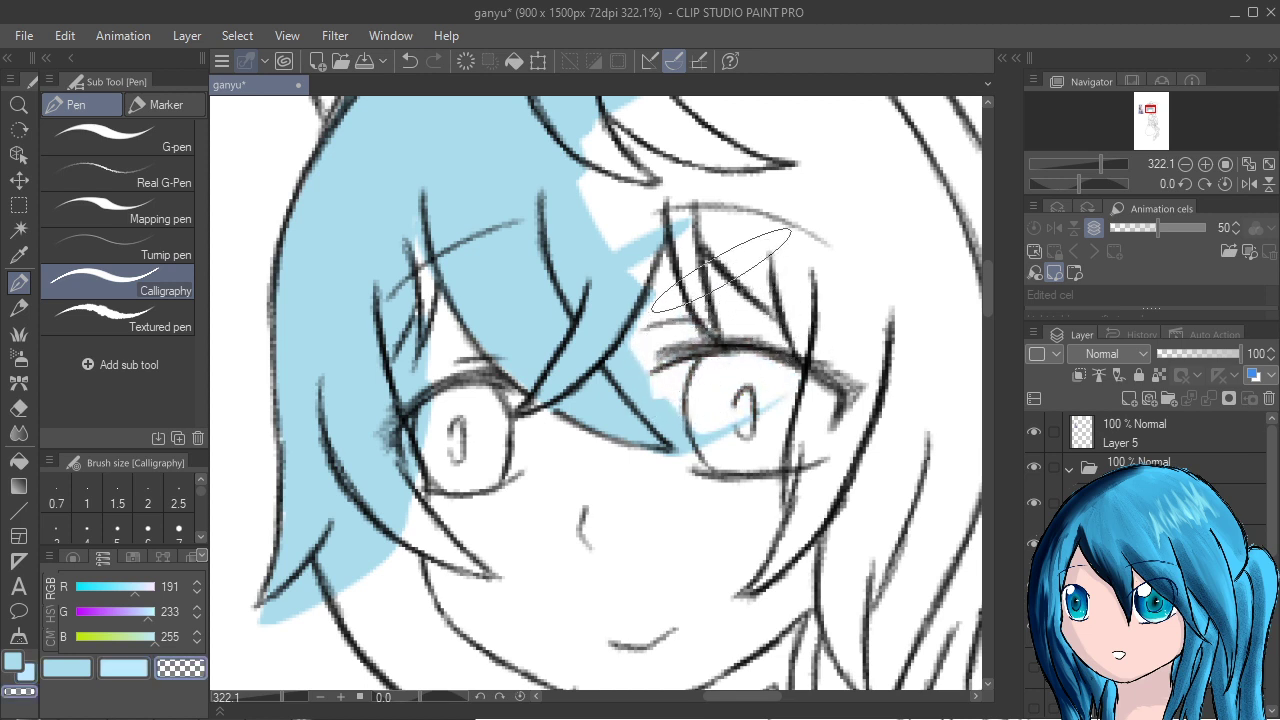
pyautogui.moveTo(723, 223); pyautogui.dragTo(696, 211)
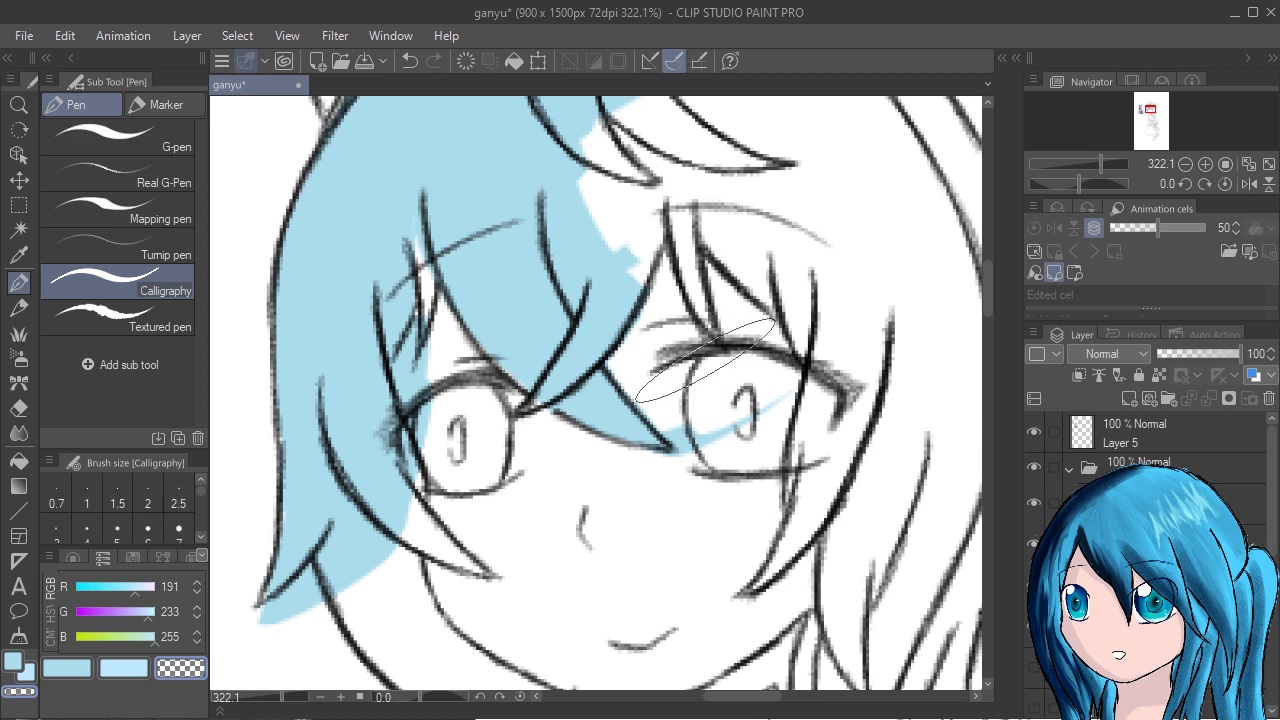
pyautogui.hotkey('ctrl', 'z')
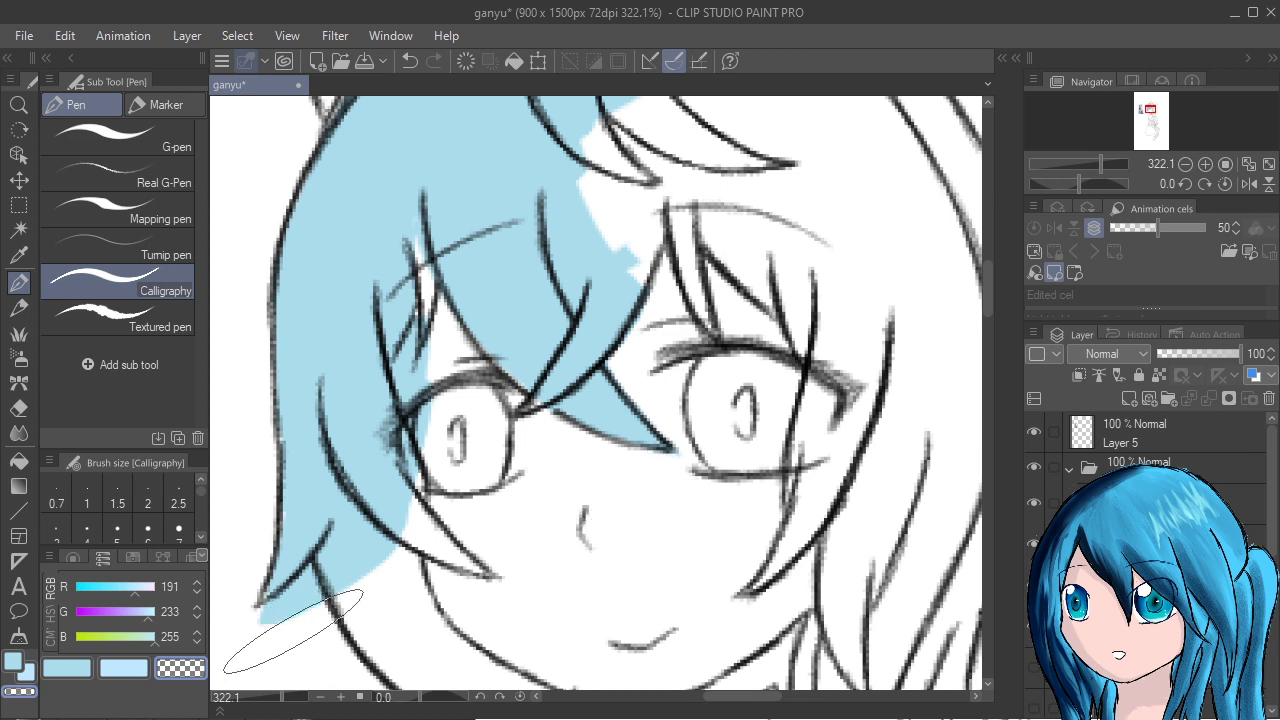
pyautogui.moveTo(293, 631)
pyautogui.mouseDown()
pyautogui.moveTo(350, 591)
pyautogui.moveTo(546, 507)
pyautogui.mouseUp()
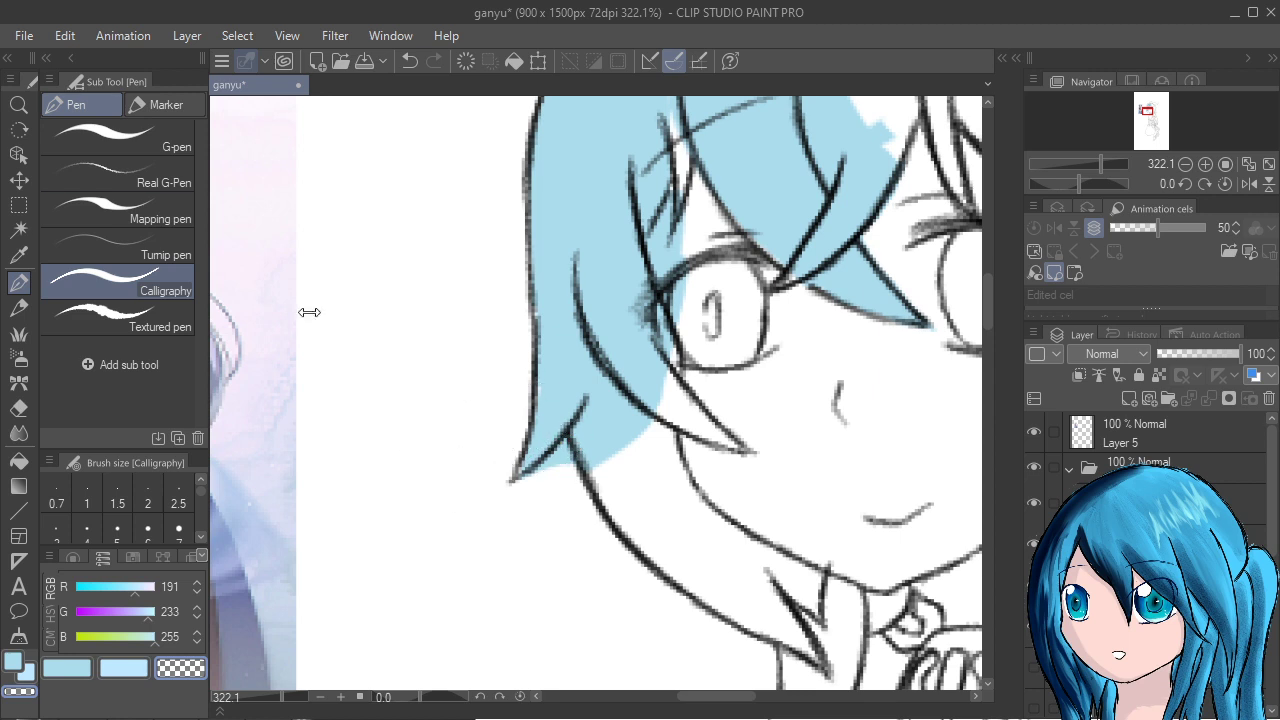
pyautogui.click(152, 212)
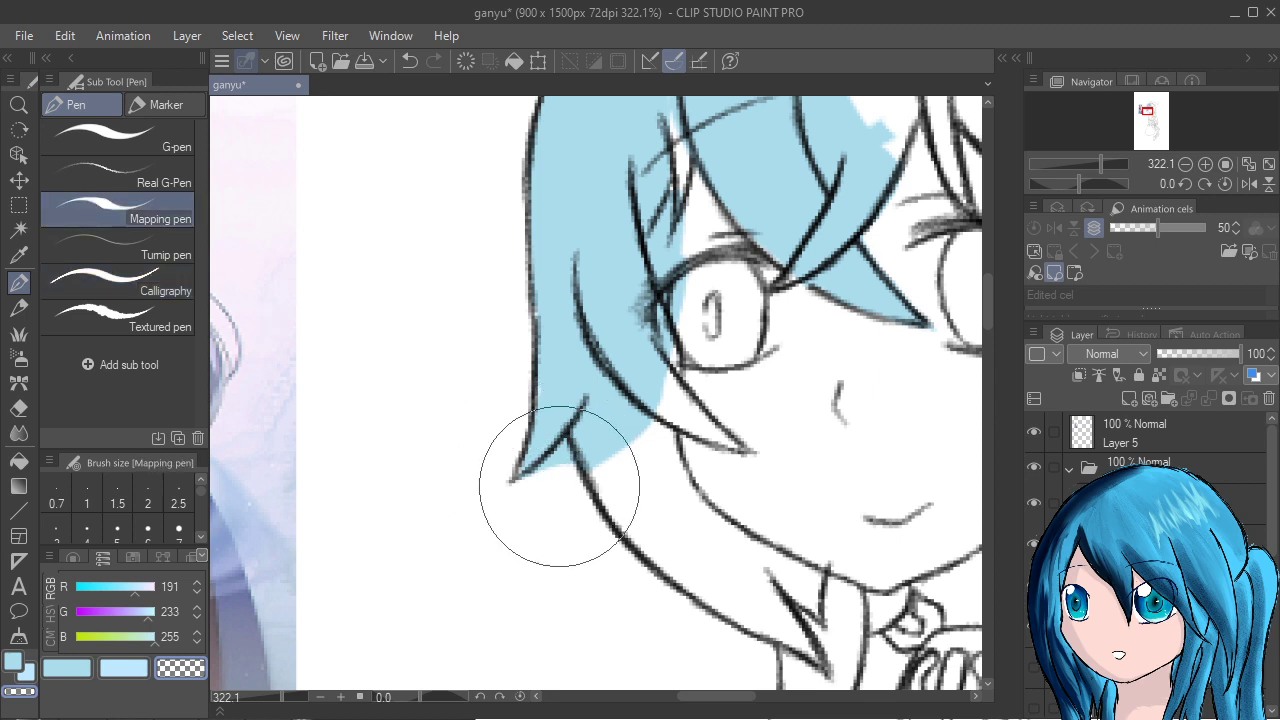
pyautogui.press('p')
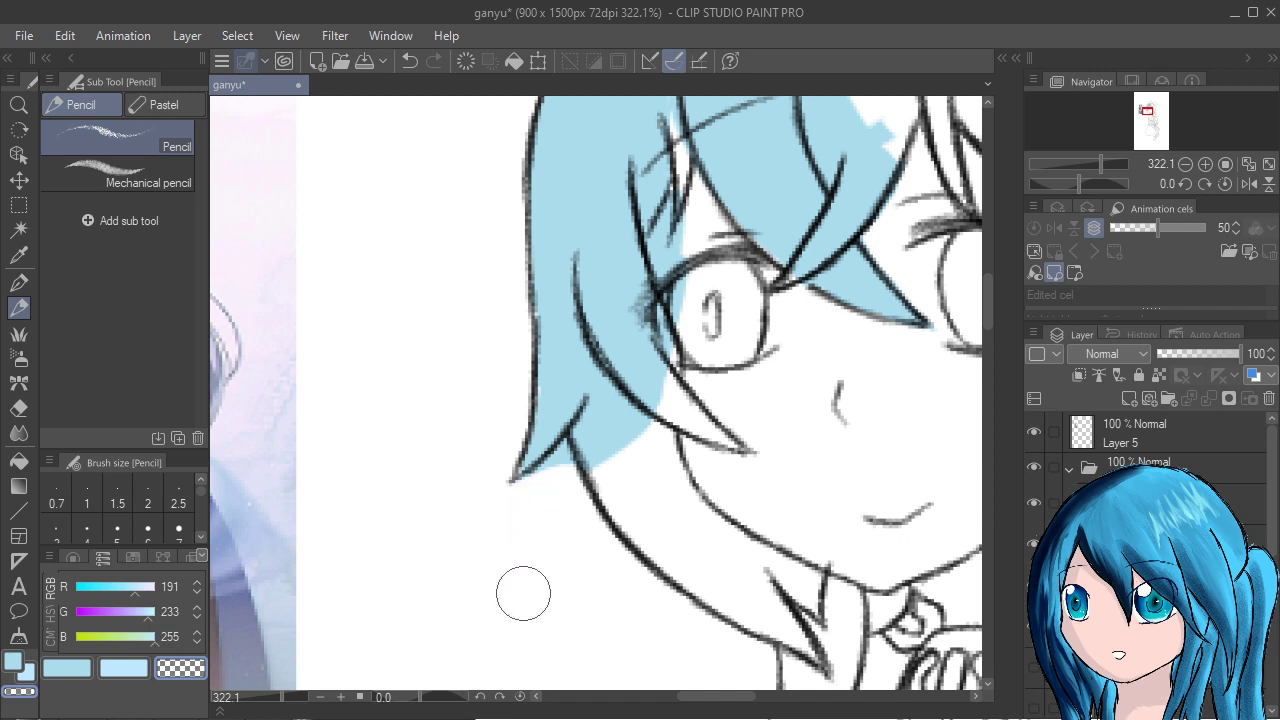
pyautogui.press('p')
pyautogui.press('p')
pyautogui.press('p')
pyautogui.press('p')
pyautogui.press('p')
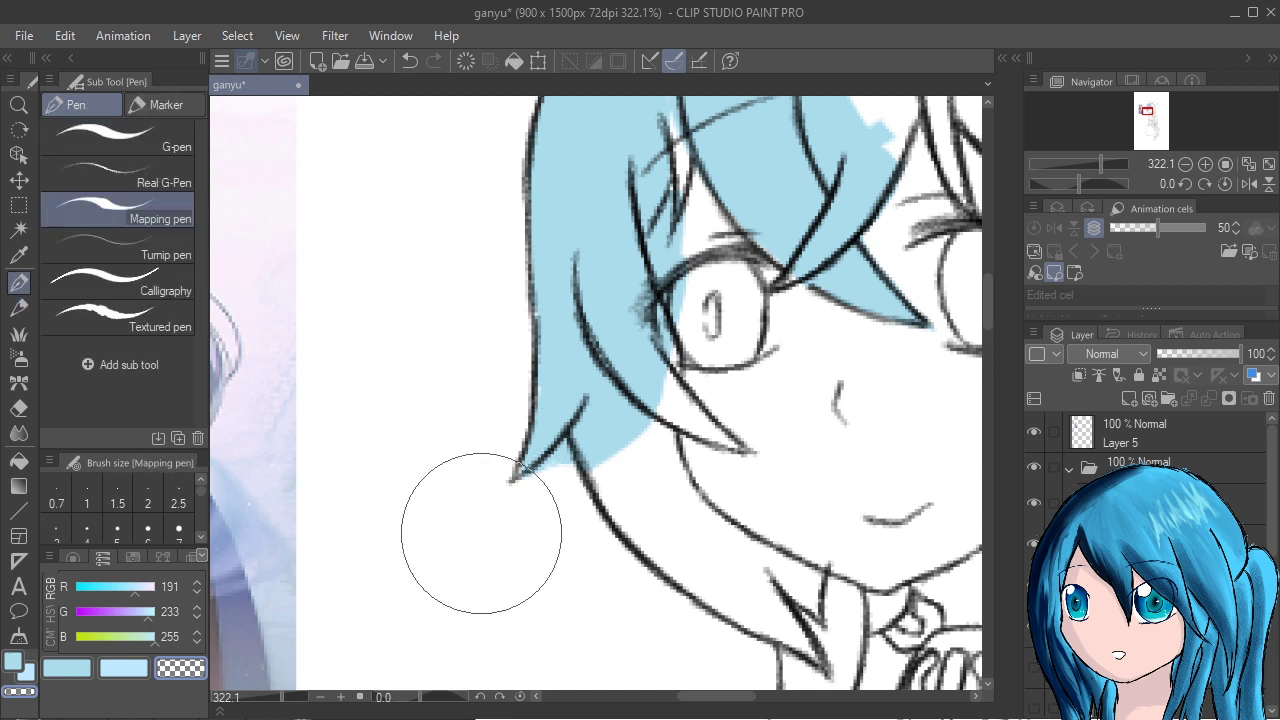
pyautogui.click(150, 284)
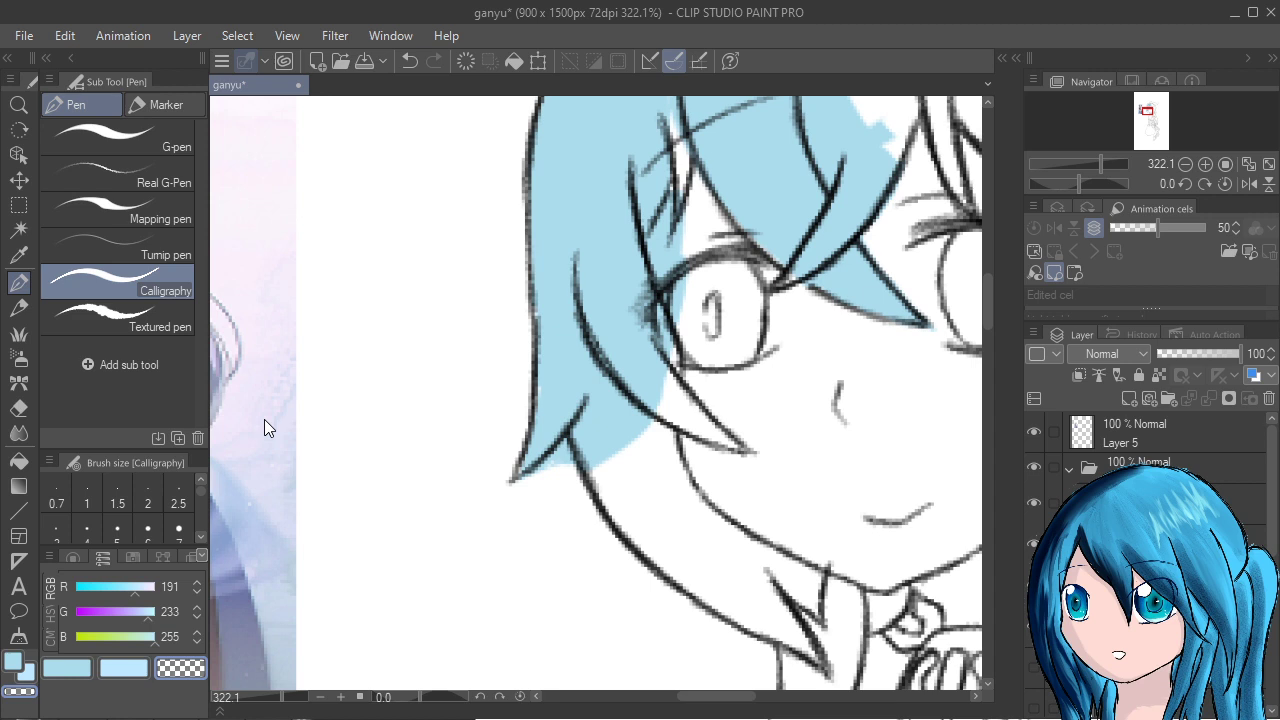
# Erase the overspill around the side lock's tip and the left eye, and repaint the band erased across the lock in light blue.
pyautogui.press('e')
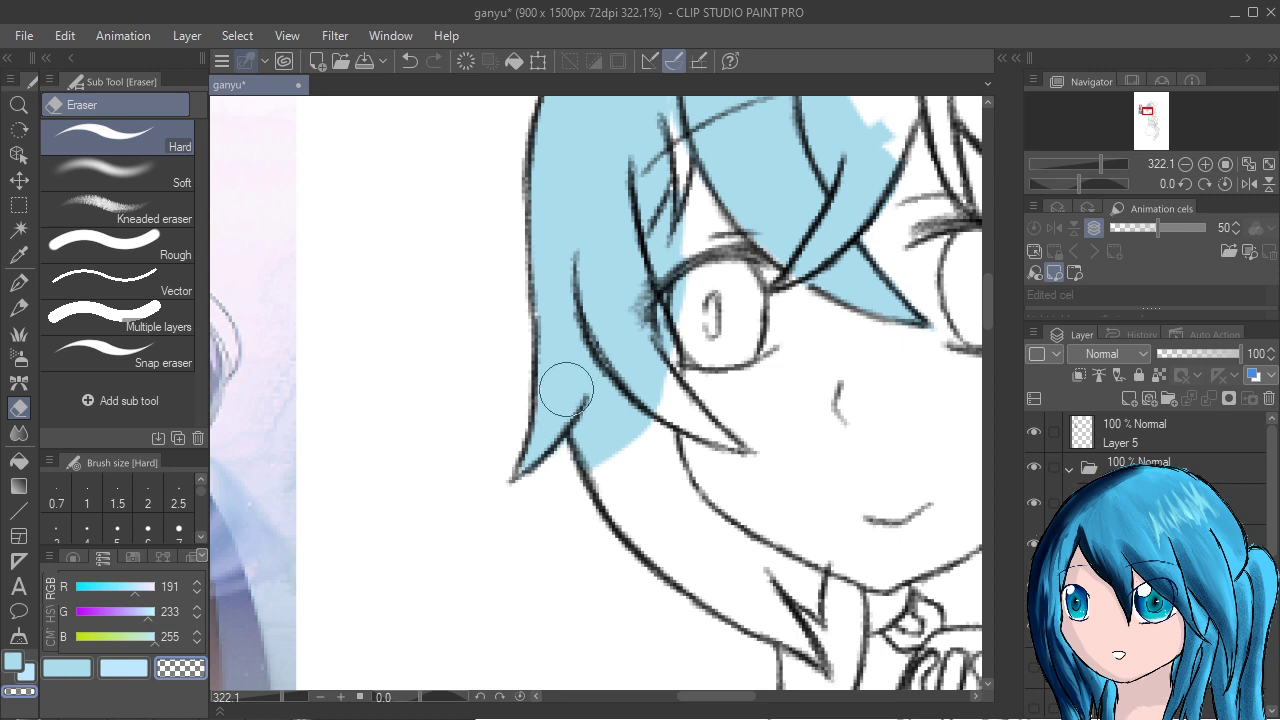
pyautogui.press('p')
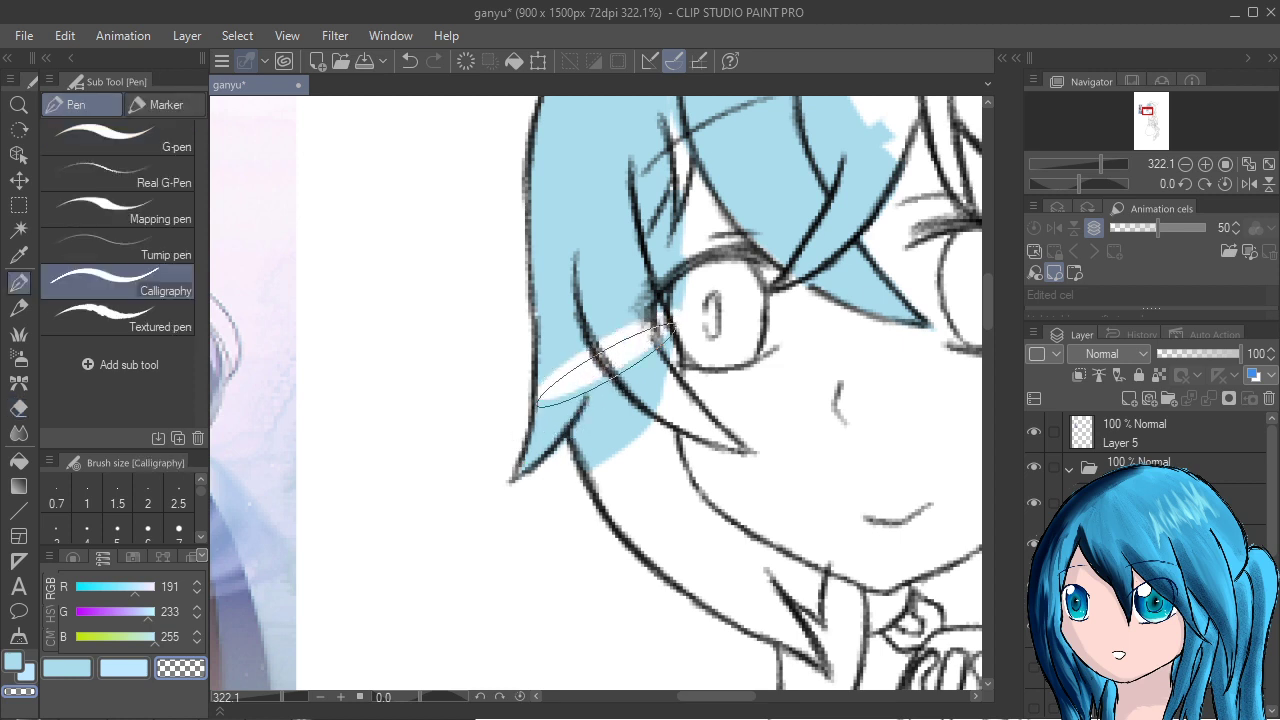
pyautogui.moveTo(607, 369); pyautogui.dragTo(593, 368)
pyautogui.press('x')
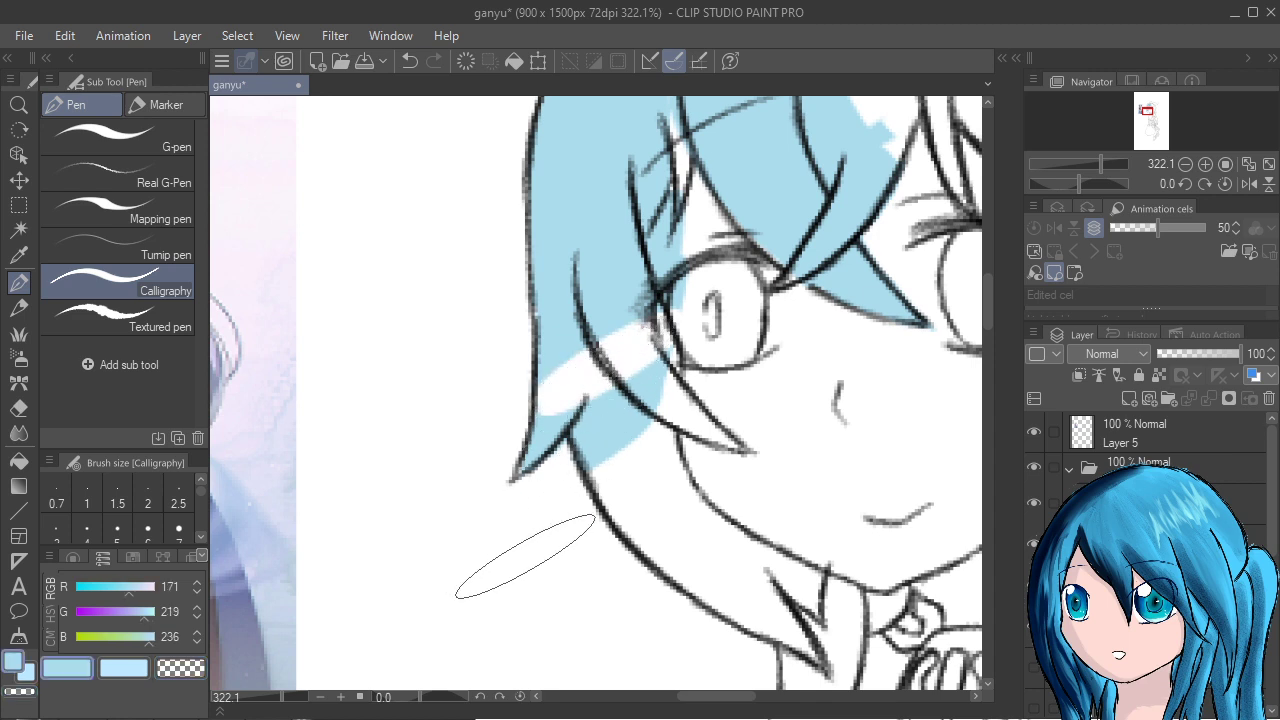
pyautogui.press('c')
pyautogui.press('x')
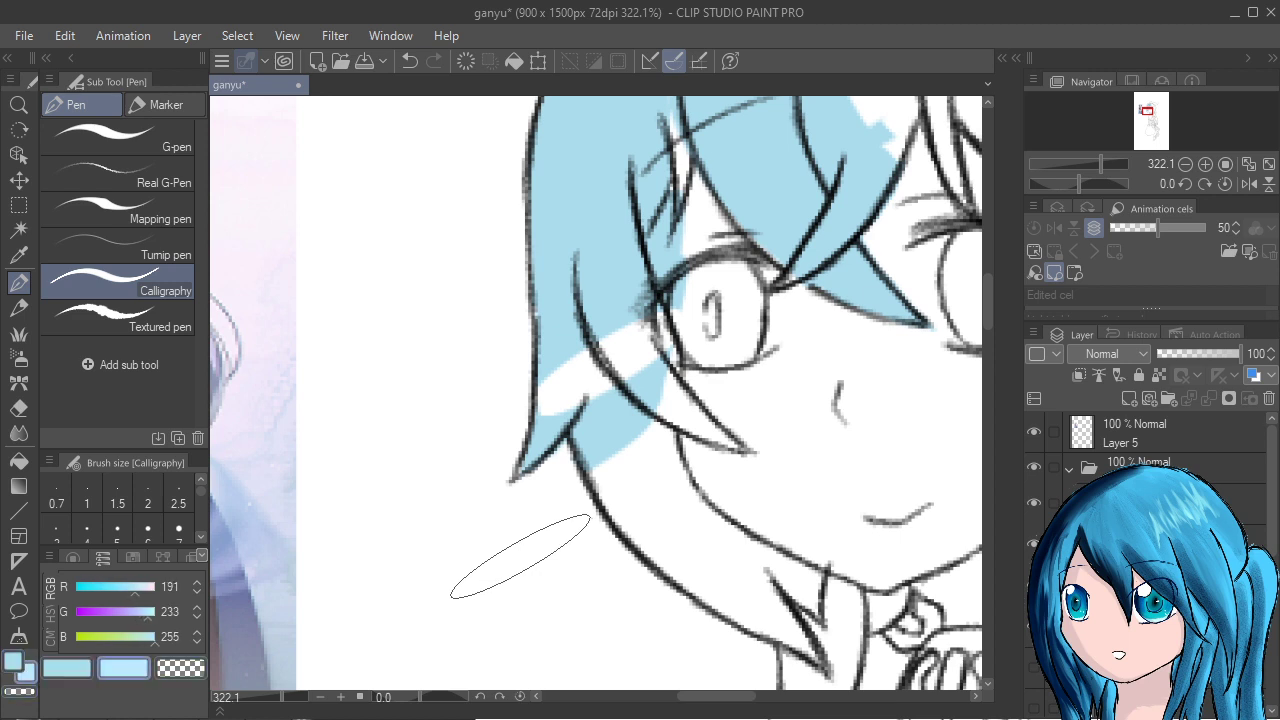
pyautogui.press('x')
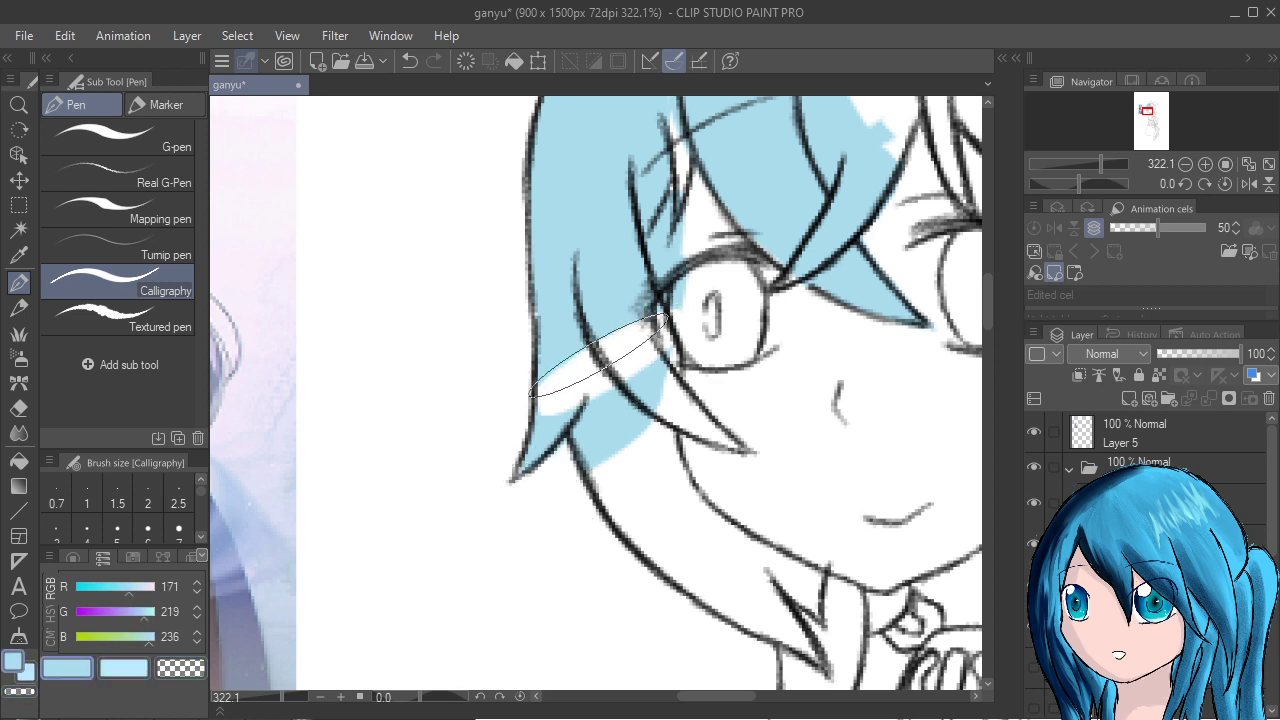
pyautogui.moveTo(598, 352); pyautogui.dragTo(600, 388)
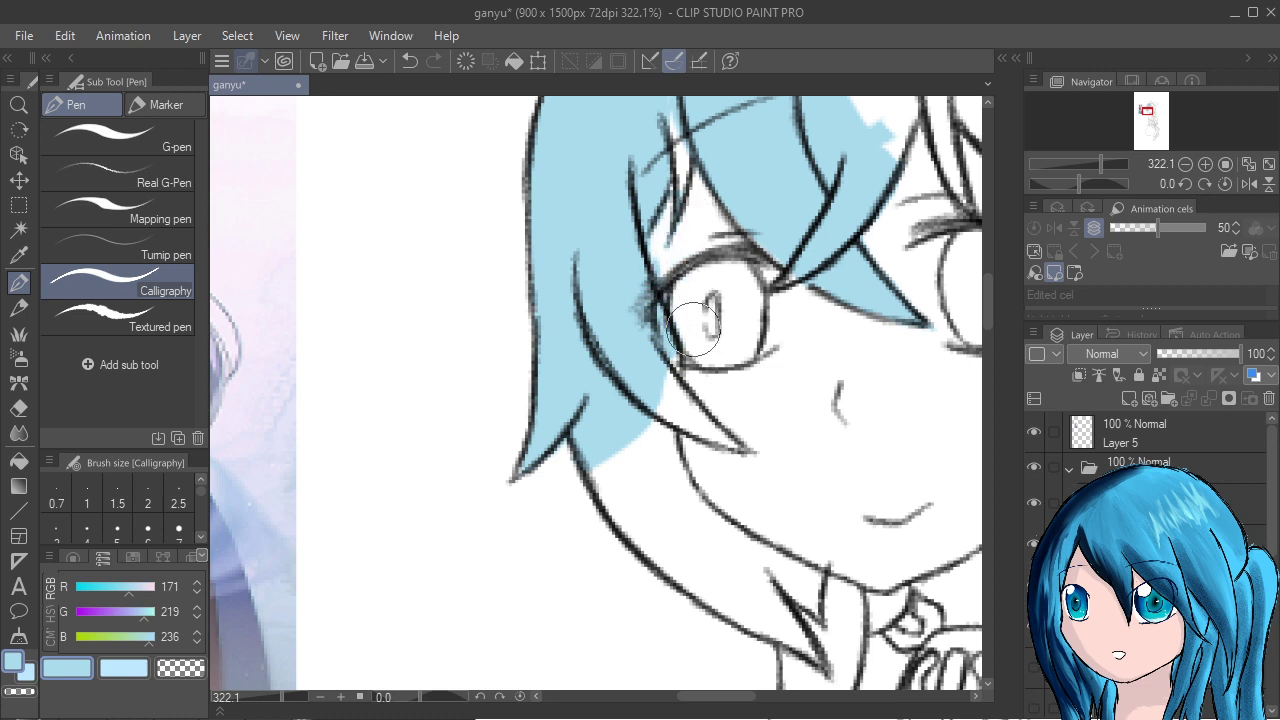
# Touch up the thin strands beside the left eye and fill the pointed strand below it light blue, using the Real G-Pen and the G-pen.
pyautogui.moveTo(1083, 468); pyautogui.dragTo(1103, 595)
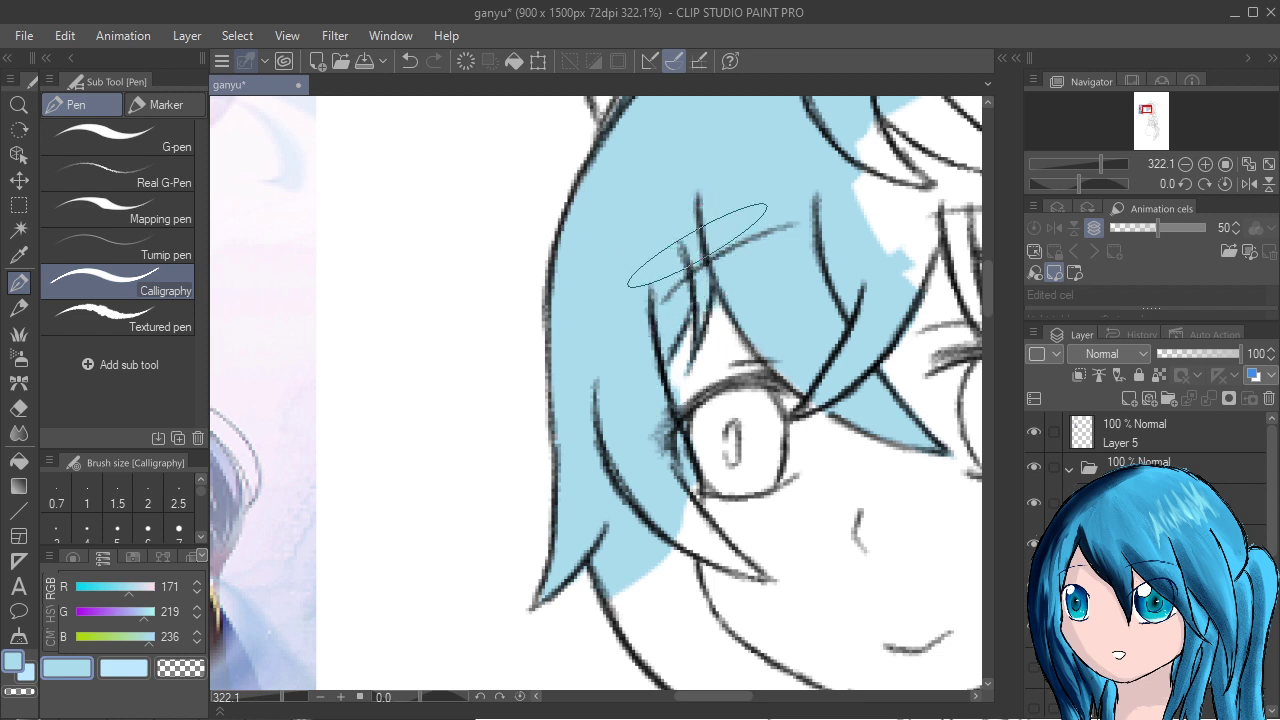
pyautogui.click(150, 178)
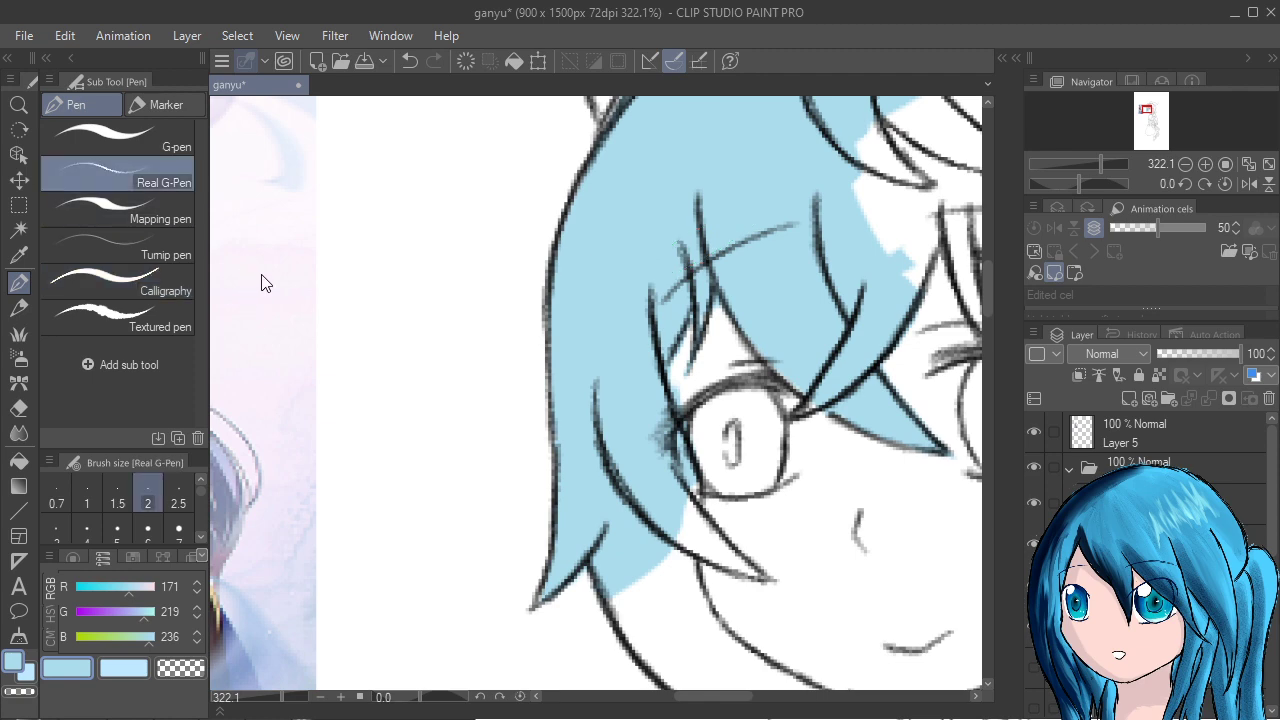
pyautogui.scroll(2, 757, 435)
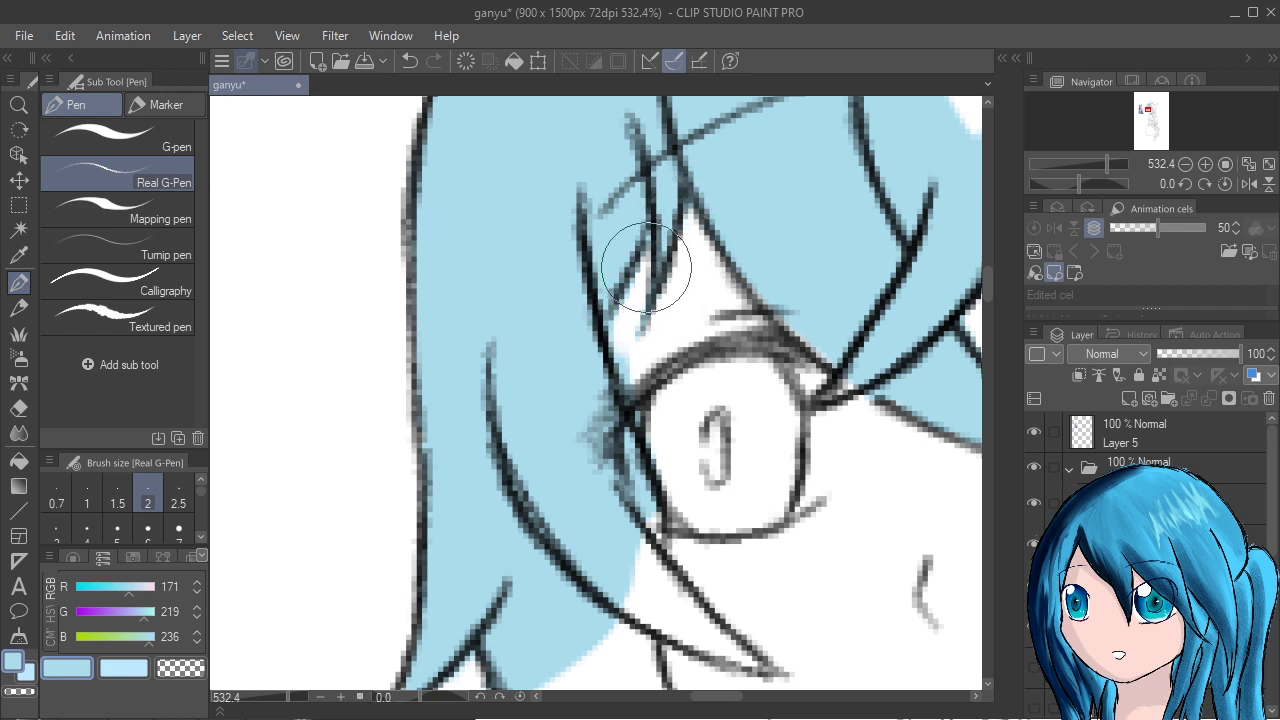
pyautogui.moveTo(646, 266)
pyautogui.mouseDown()
pyautogui.moveTo(620, 329)
pyautogui.moveTo(652, 250)
pyautogui.moveTo(625, 323)
pyautogui.moveTo(639, 385)
pyautogui.mouseUp()
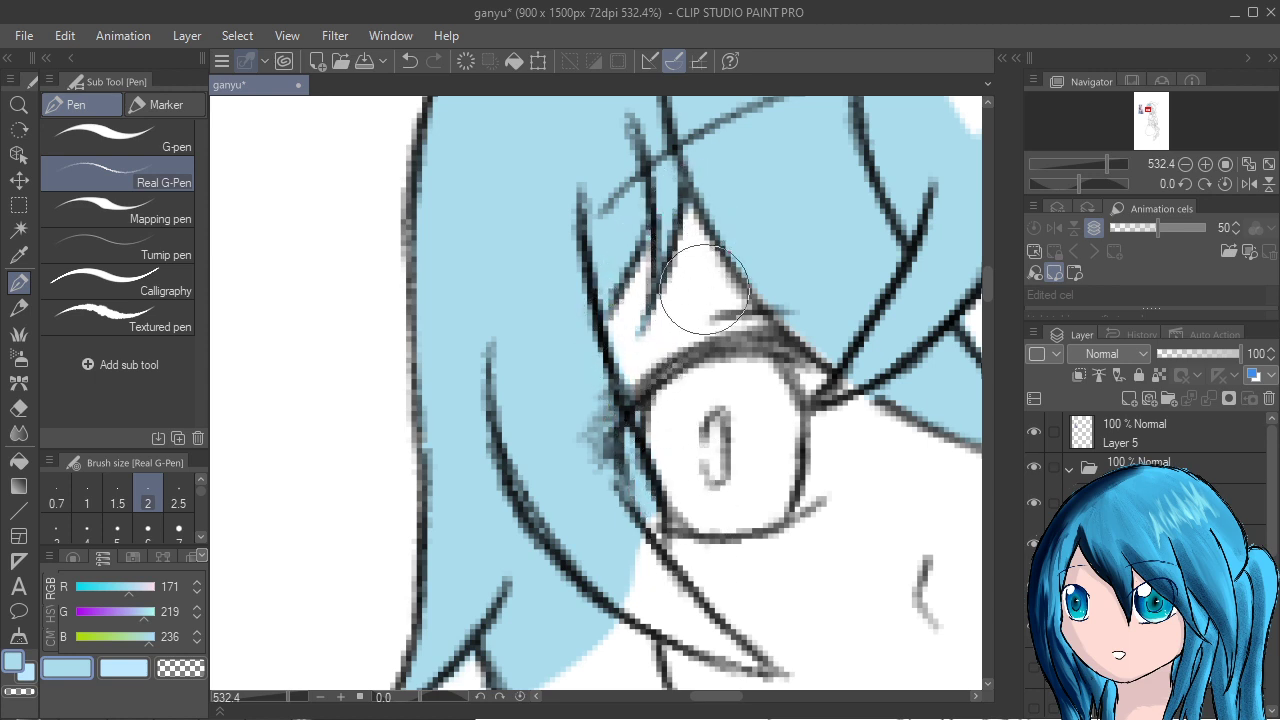
pyautogui.moveTo(741, 407); pyautogui.dragTo(674, 267)
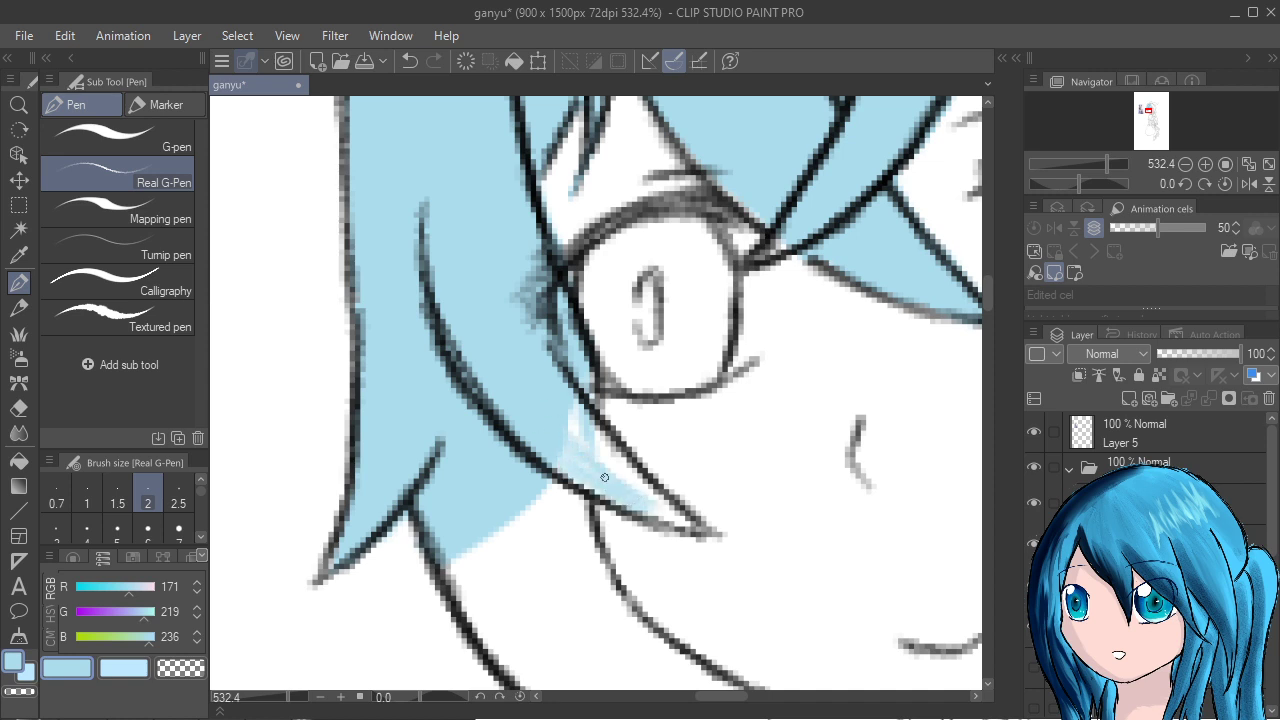
pyautogui.click(117, 140)
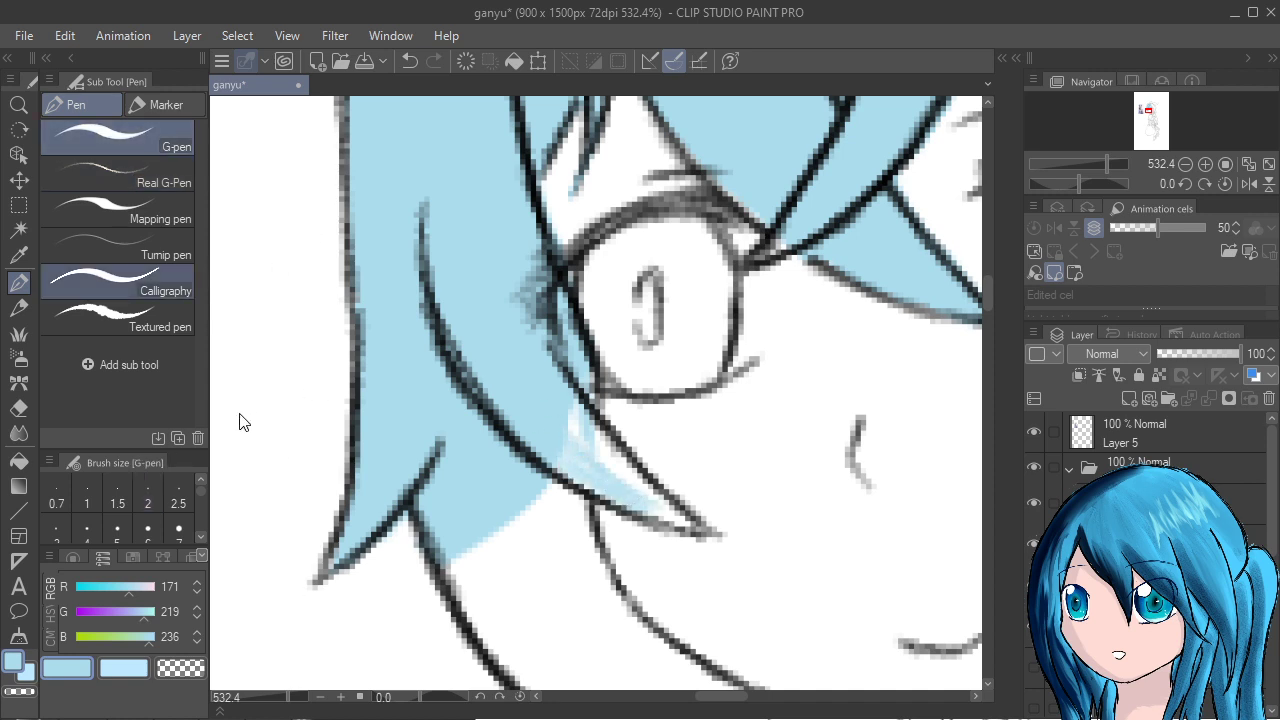
pyautogui.moveTo(607, 472); pyautogui.dragTo(612, 479)
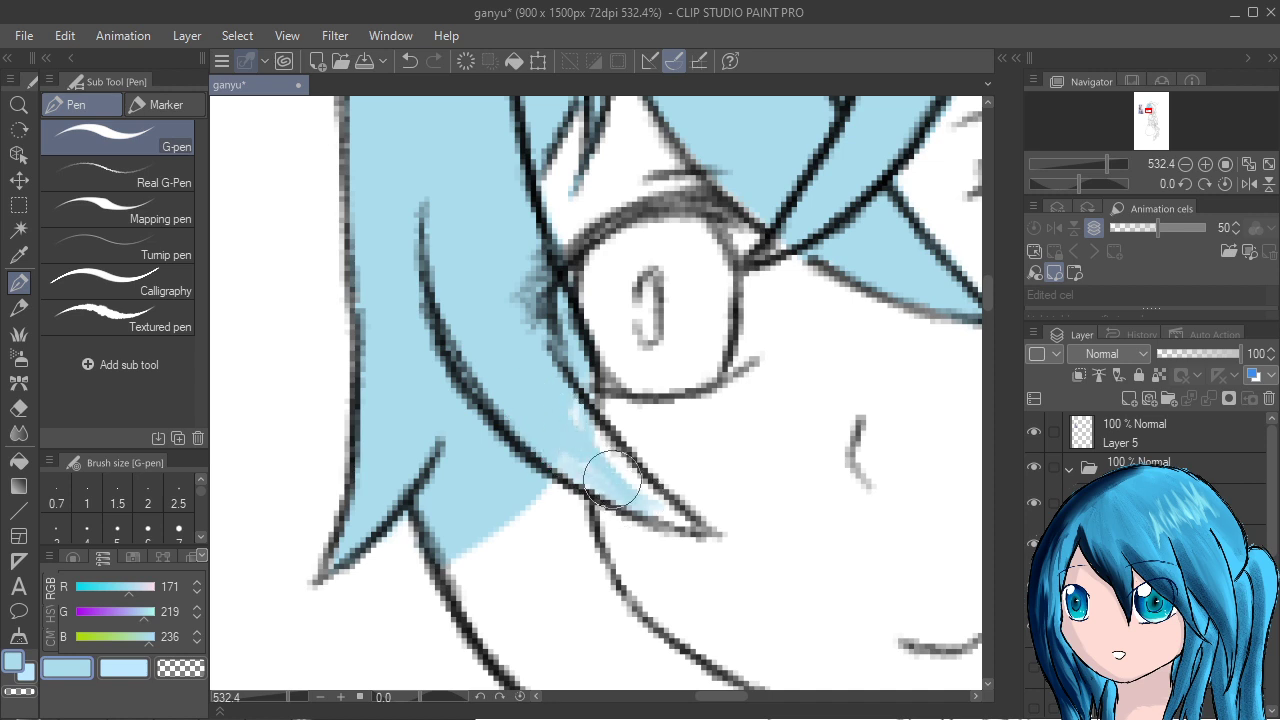
pyautogui.moveTo(551, 388); pyautogui.dragTo(603, 446)
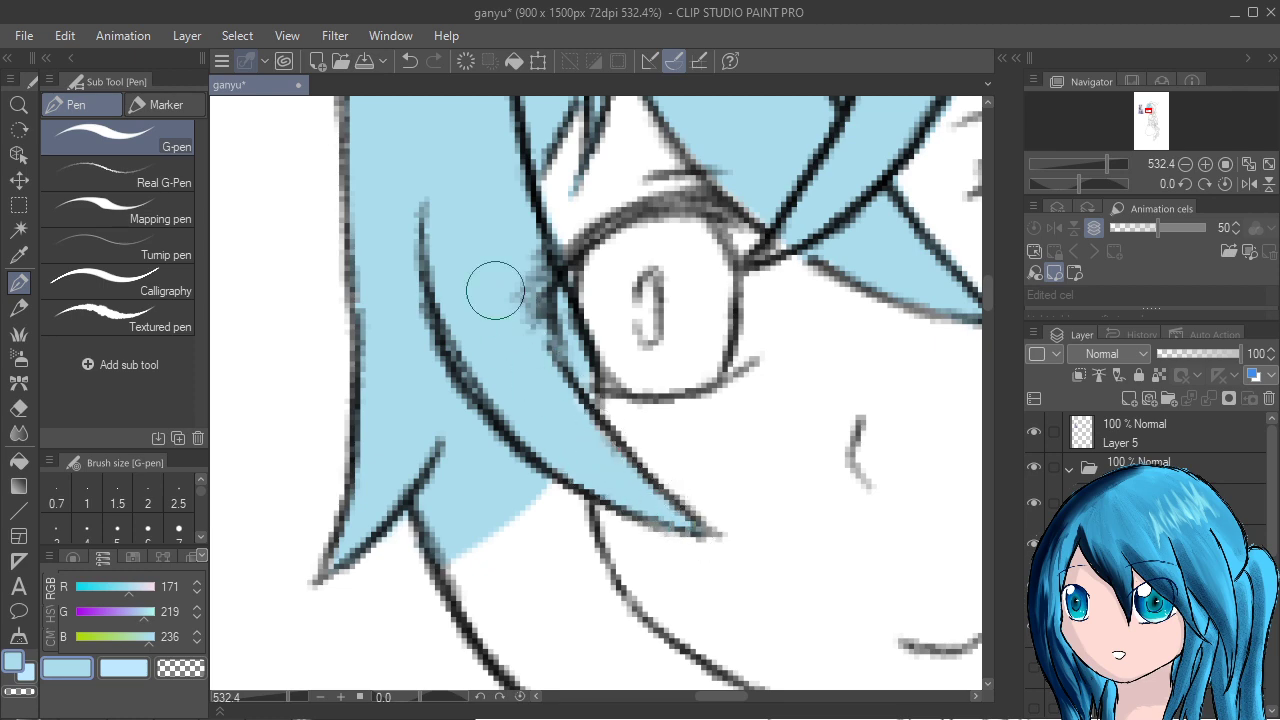
# Fill the upper part of the hair lock curving beneath the left side lock and along the jaw light blue with the G-pen.
pyautogui.moveTo(839, 615); pyautogui.dragTo(779, 320)
pyautogui.moveTo(375, 225)
pyautogui.mouseDown()
pyautogui.moveTo(497, 383)
pyautogui.moveTo(386, 229)
pyautogui.moveTo(465, 378)
pyautogui.mouseUp()
pyautogui.moveTo(394, 258); pyautogui.dragTo(553, 411)
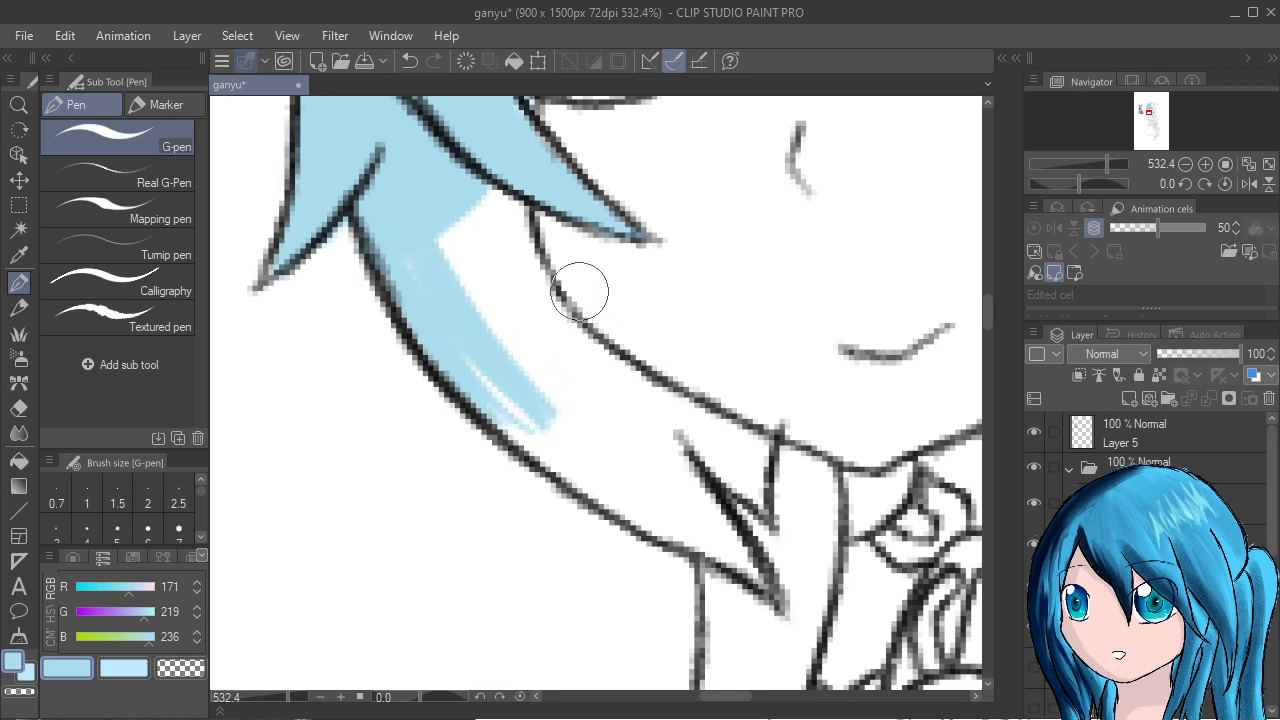
pyautogui.moveTo(469, 301)
pyautogui.mouseDown()
pyautogui.moveTo(463, 338)
pyautogui.moveTo(481, 383)
pyautogui.moveTo(587, 484)
pyautogui.moveTo(539, 456)
pyautogui.moveTo(575, 447)
pyautogui.moveTo(465, 321)
pyautogui.moveTo(571, 411)
pyautogui.mouseUp()
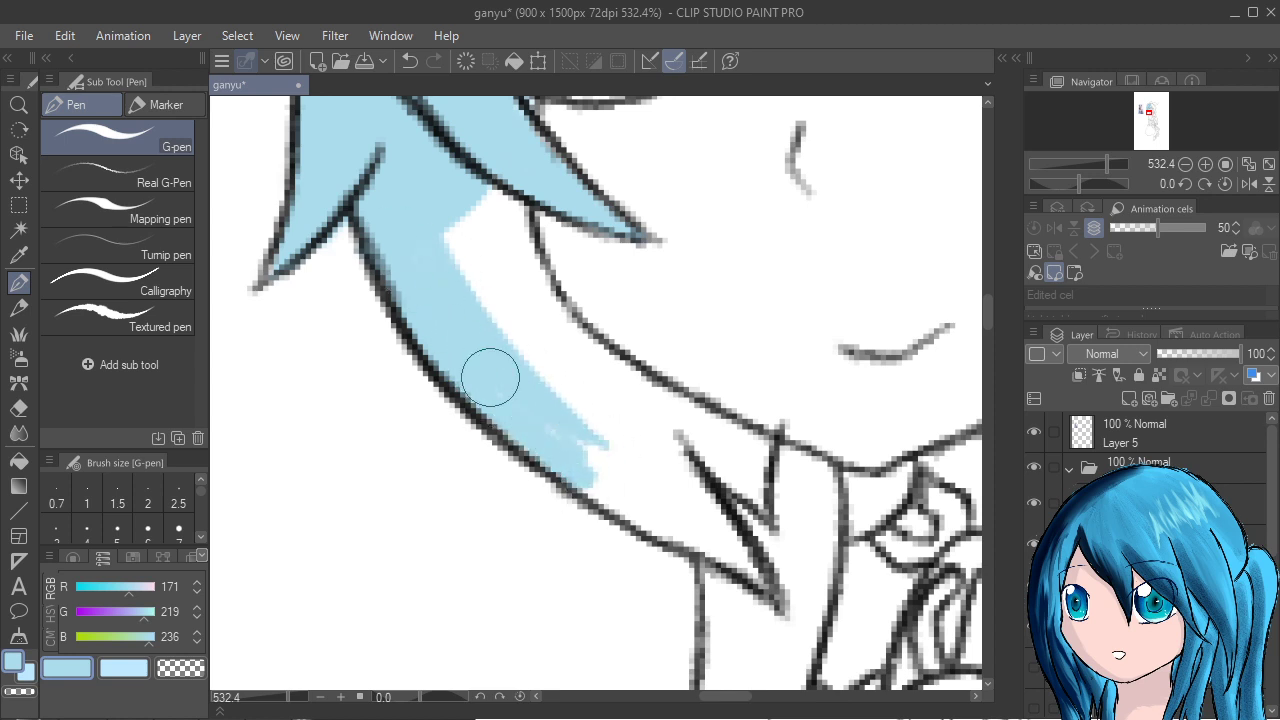
pyautogui.moveTo(490, 377)
pyautogui.mouseDown()
pyautogui.moveTo(451, 252)
pyautogui.moveTo(501, 313)
pyautogui.moveTo(509, 306)
pyautogui.moveTo(438, 221)
pyautogui.moveTo(520, 368)
pyautogui.mouseUp()
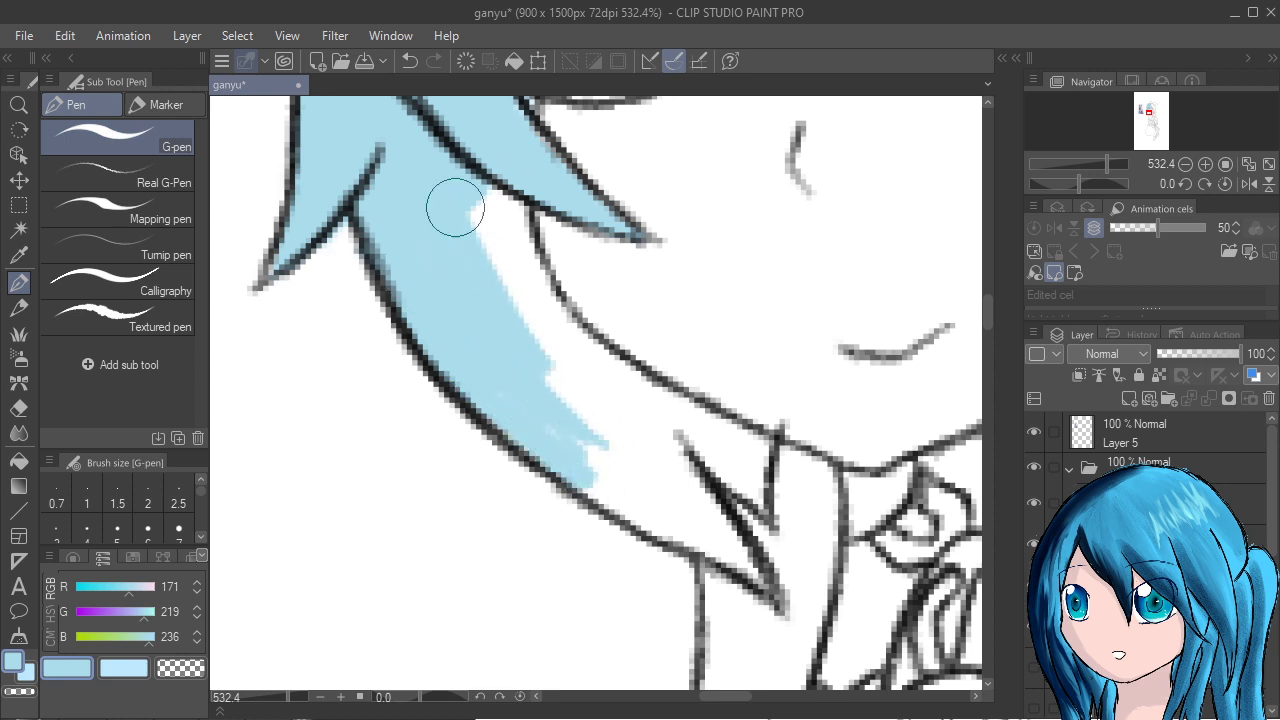
pyautogui.moveTo(455, 207)
pyautogui.mouseDown()
pyautogui.moveTo(549, 340)
pyautogui.moveTo(471, 192)
pyautogui.moveTo(540, 310)
pyautogui.moveTo(509, 190)
pyautogui.moveTo(562, 330)
pyautogui.moveTo(656, 409)
pyautogui.moveTo(567, 353)
pyautogui.moveTo(670, 413)
pyautogui.moveTo(557, 320)
pyautogui.moveTo(700, 421)
pyautogui.moveTo(623, 378)
pyautogui.moveTo(711, 413)
pyautogui.moveTo(644, 420)
pyautogui.moveTo(540, 364)
pyautogui.mouseUp()
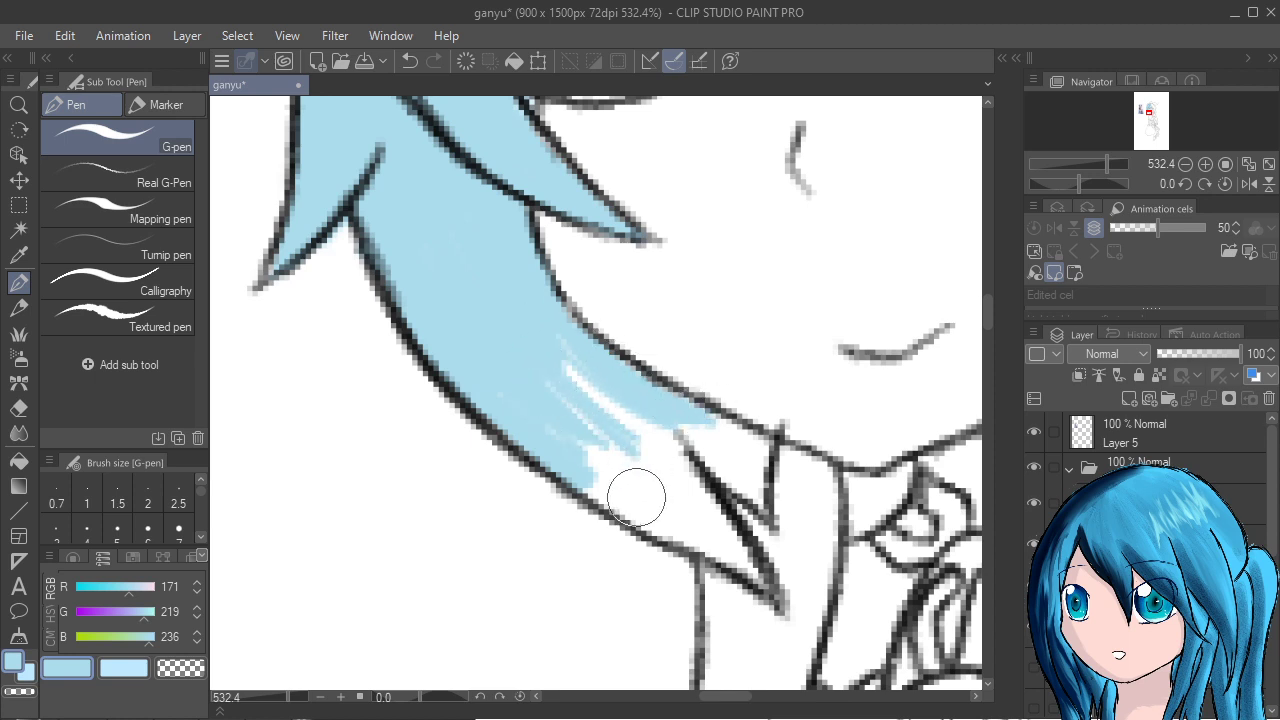
# Fill the lower end of the jaw lock and its two pointed tips light blue, covering the white gaps left between strokes.
pyautogui.moveTo(636, 497)
pyautogui.mouseDown()
pyautogui.moveTo(587, 568)
pyautogui.moveTo(637, 488)
pyautogui.moveTo(679, 501)
pyautogui.moveTo(712, 530)
pyautogui.mouseUp()
pyautogui.moveTo(530, 330); pyautogui.dragTo(527, 287)
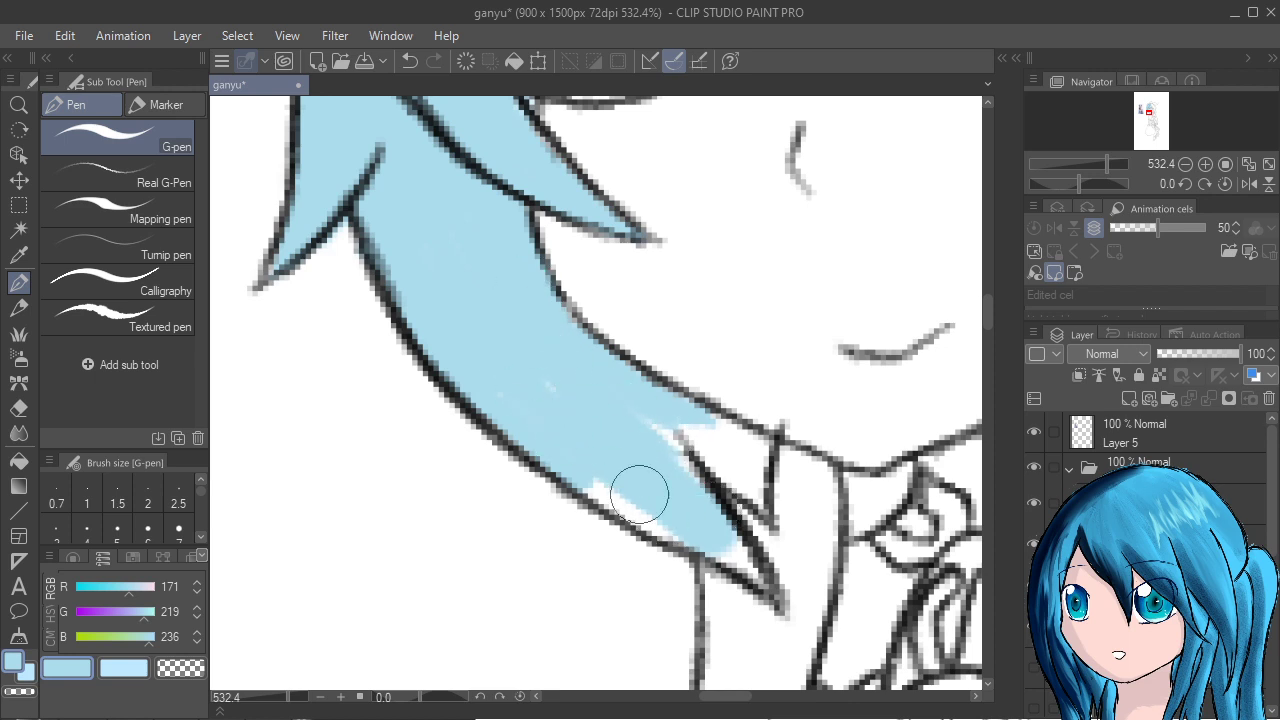
pyautogui.moveTo(644, 508)
pyautogui.mouseDown()
pyautogui.moveTo(591, 482)
pyautogui.moveTo(638, 518)
pyautogui.mouseUp()
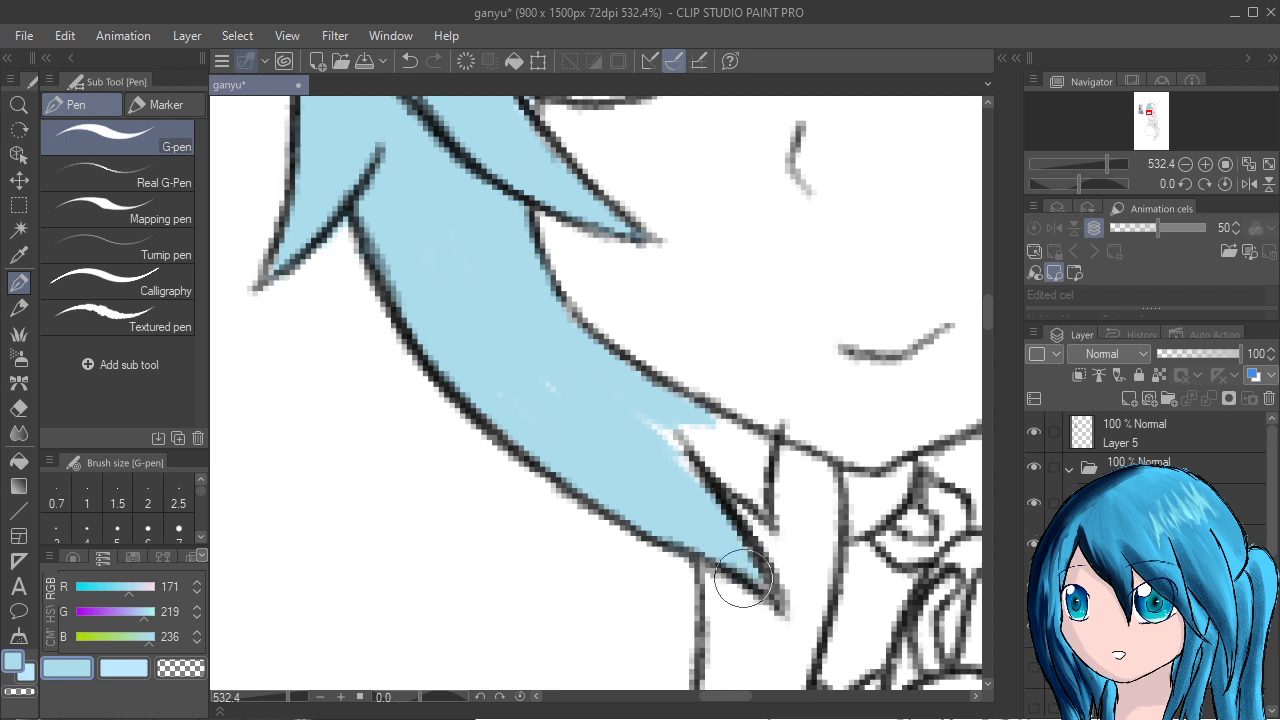
pyautogui.moveTo(690, 467); pyautogui.dragTo(680, 458)
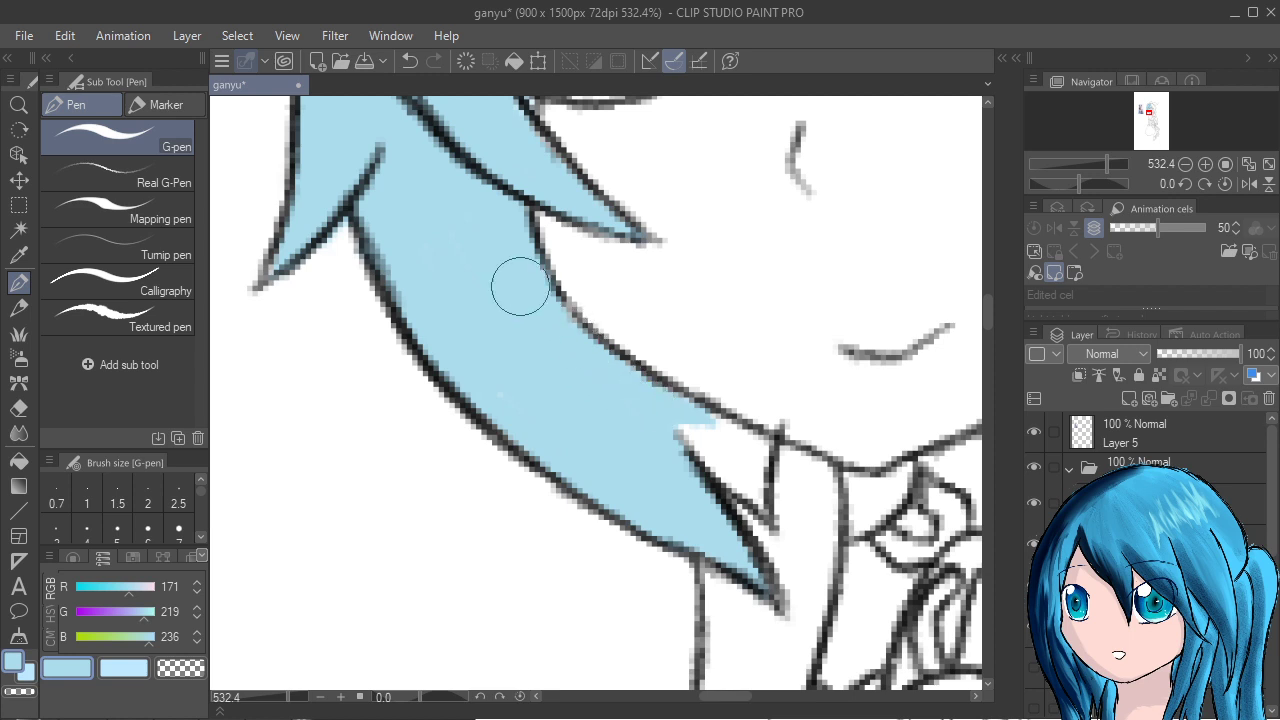
pyautogui.moveTo(728, 449)
pyautogui.mouseDown()
pyautogui.moveTo(748, 490)
pyautogui.moveTo(709, 439)
pyautogui.moveTo(753, 455)
pyautogui.mouseUp()
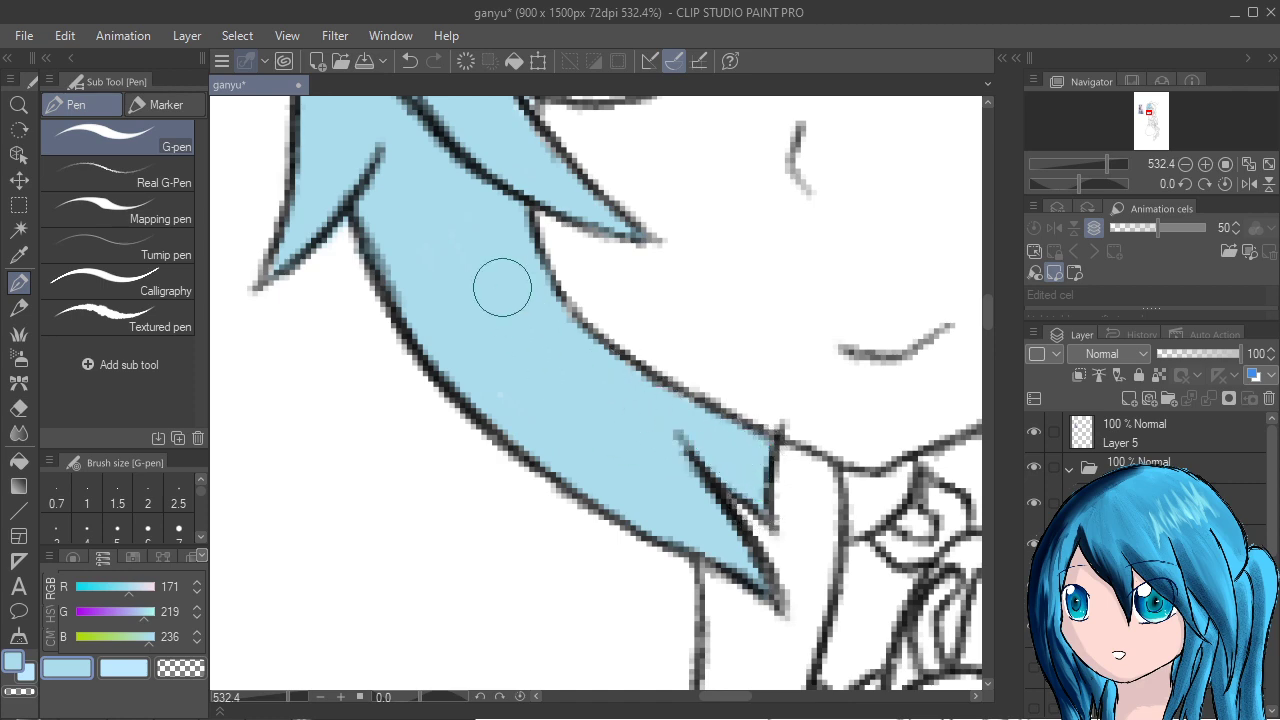
# Extend the light blue along the ragged edge of the fringe, below the curled forehead strands.
pyautogui.scroll(-2, 502, 288)
pyautogui.moveTo(502, 288); pyautogui.dragTo(473, 628)
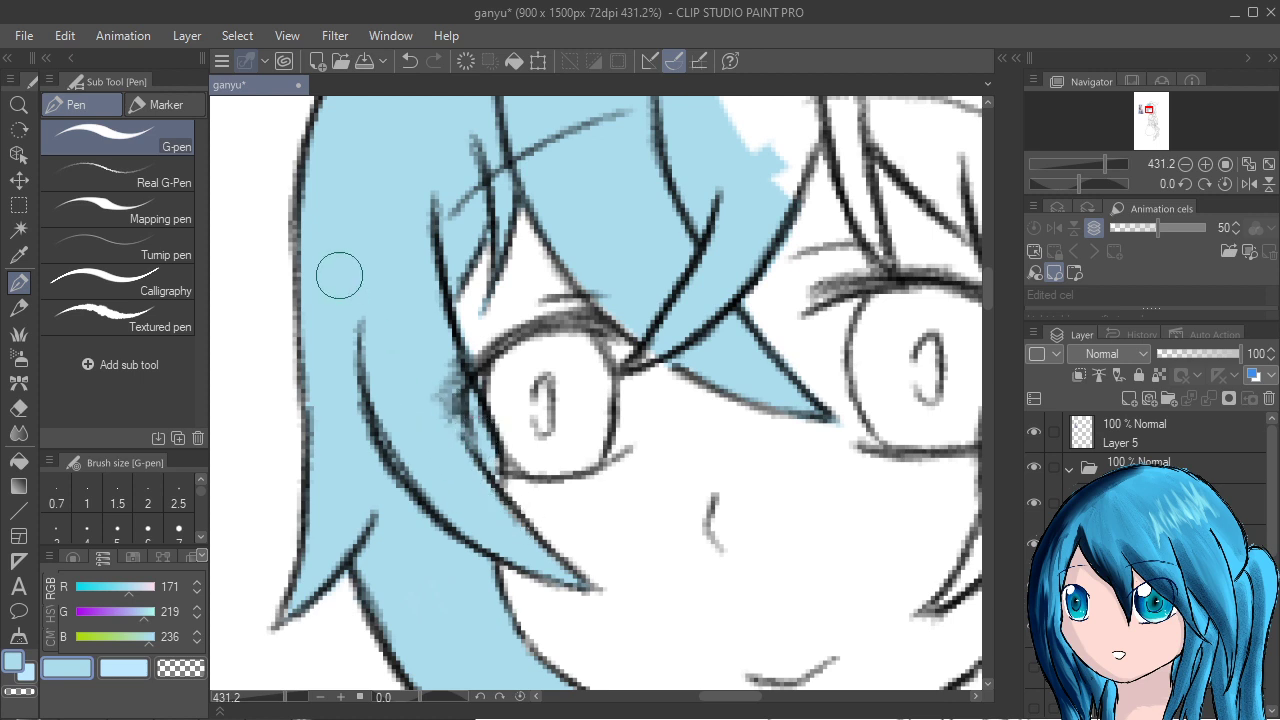
pyautogui.moveTo(958, 312); pyautogui.dragTo(837, 516)
pyautogui.moveTo(587, 254); pyautogui.dragTo(627, 344)
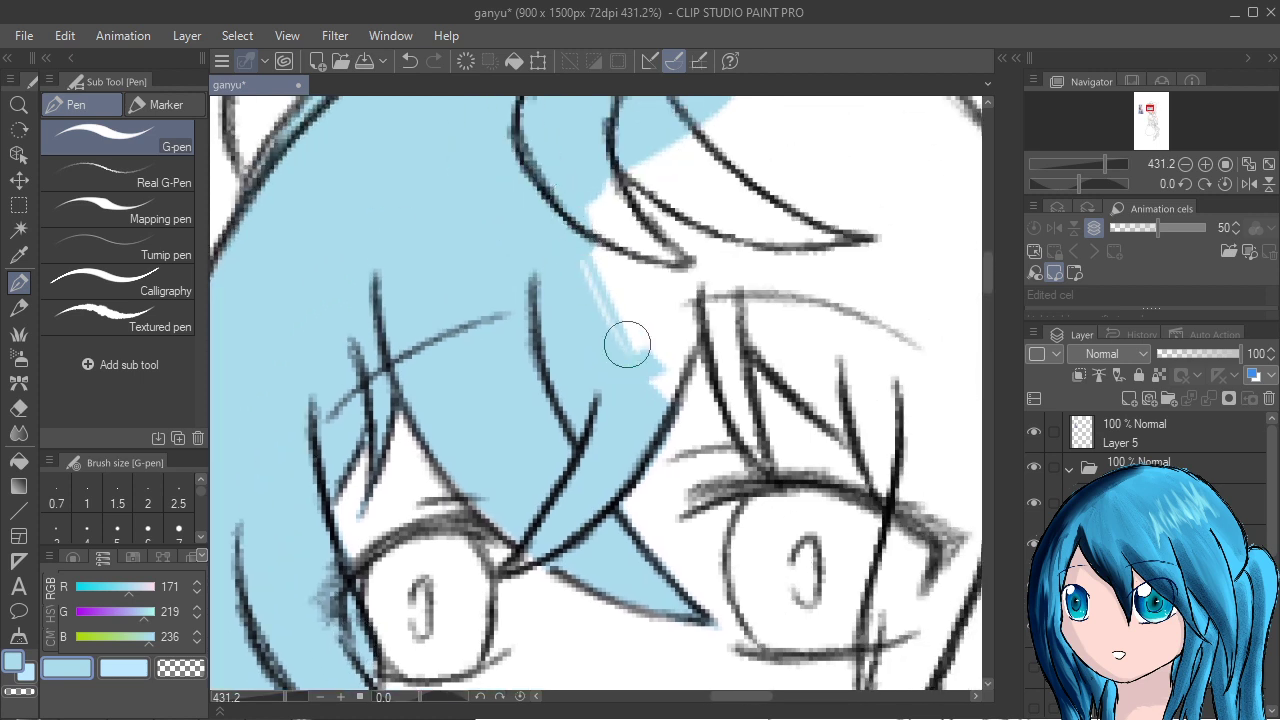
pyautogui.moveTo(585, 253); pyautogui.dragTo(623, 295)
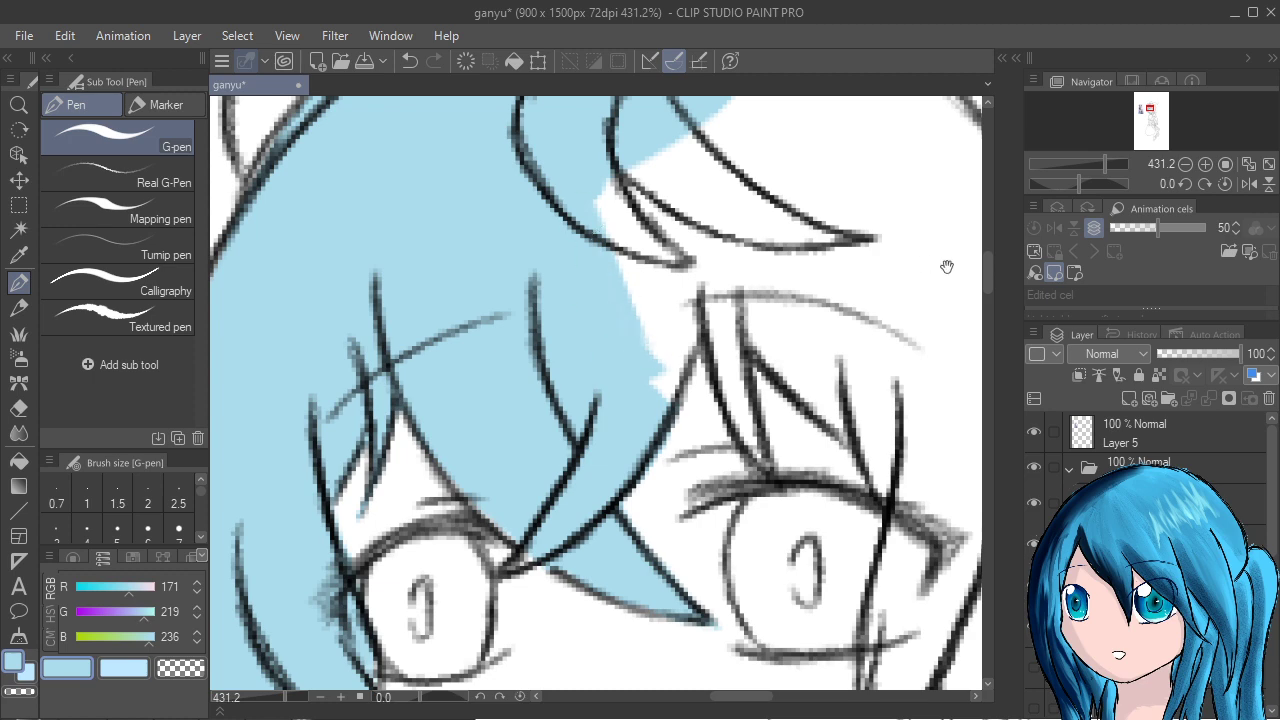
# Paint the curled strands and the top of the crown up to the head outline light blue with the Calligraphy pen.
pyautogui.moveTo(947, 267); pyautogui.dragTo(907, 357)
pyautogui.click(118, 282)
pyautogui.moveTo(612, 214); pyautogui.dragTo(686, 330)
pyautogui.moveTo(970, 360); pyautogui.dragTo(1010, 564)
pyautogui.moveTo(615, 311); pyautogui.dragTo(690, 376)
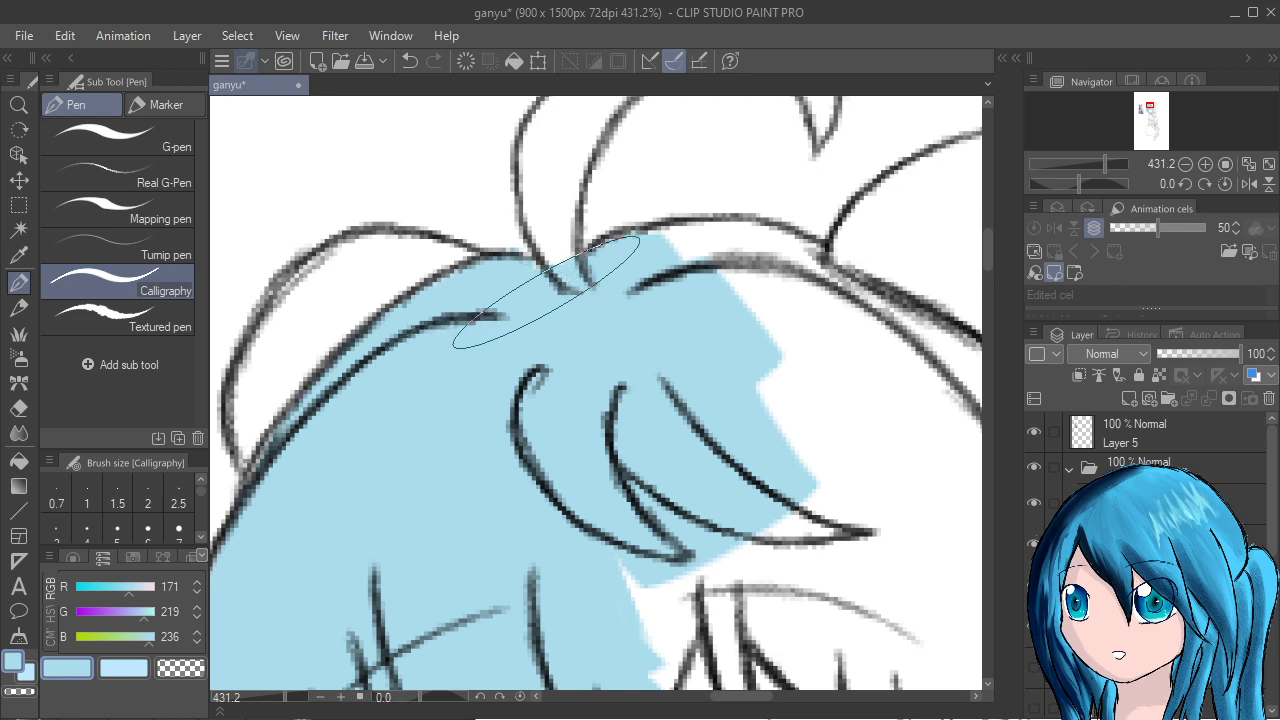
pyautogui.moveTo(561, 288); pyautogui.dragTo(600, 286)
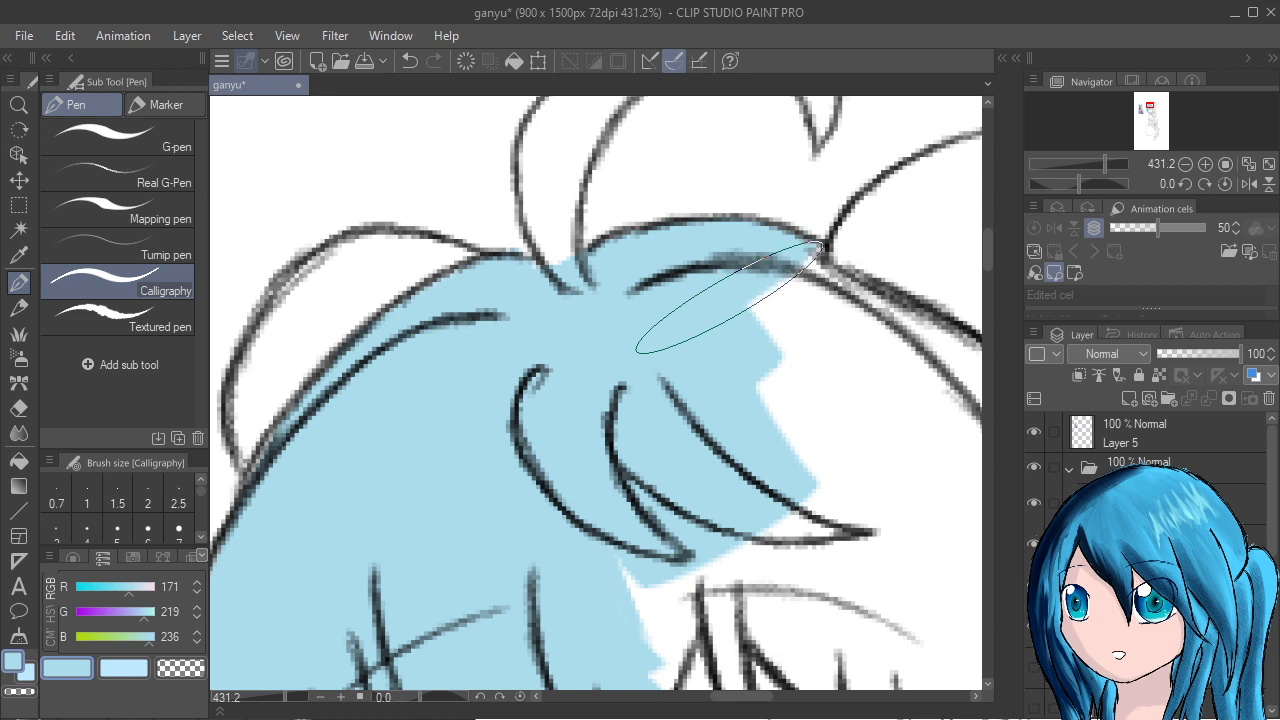
pyautogui.moveTo(729, 300); pyautogui.dragTo(696, 361)
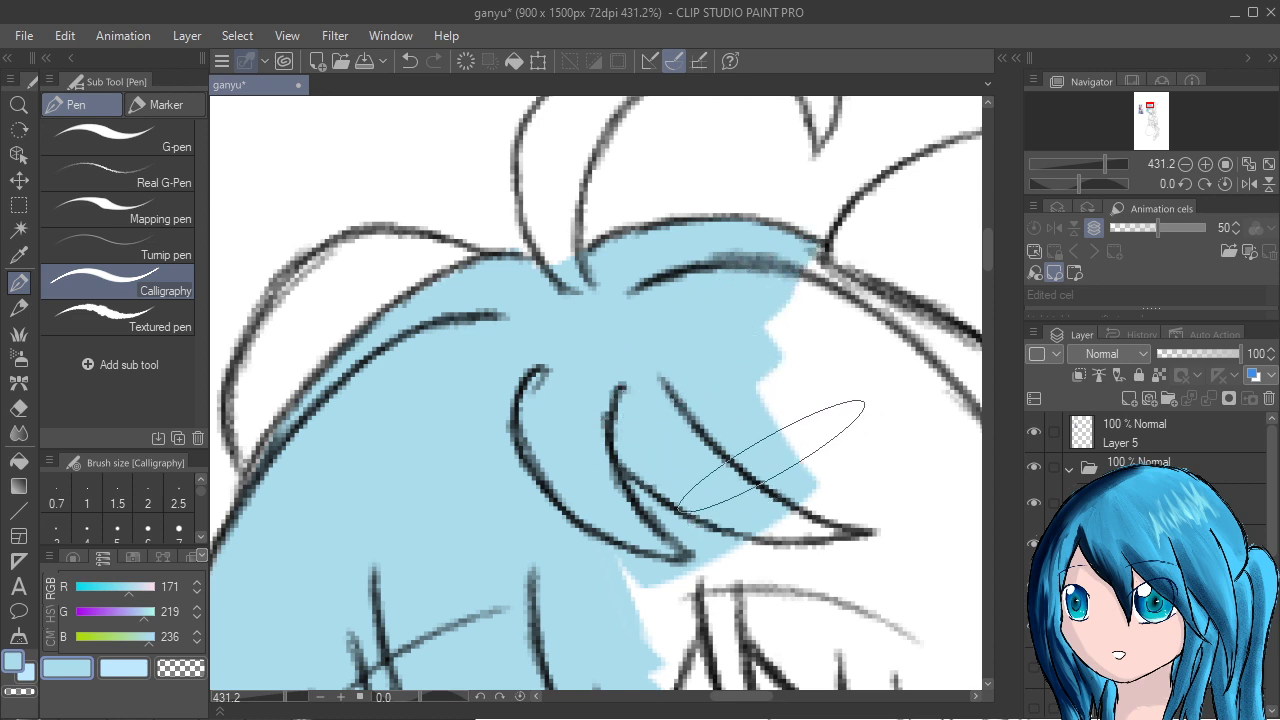
pyautogui.moveTo(760, 441); pyautogui.dragTo(616, 394)
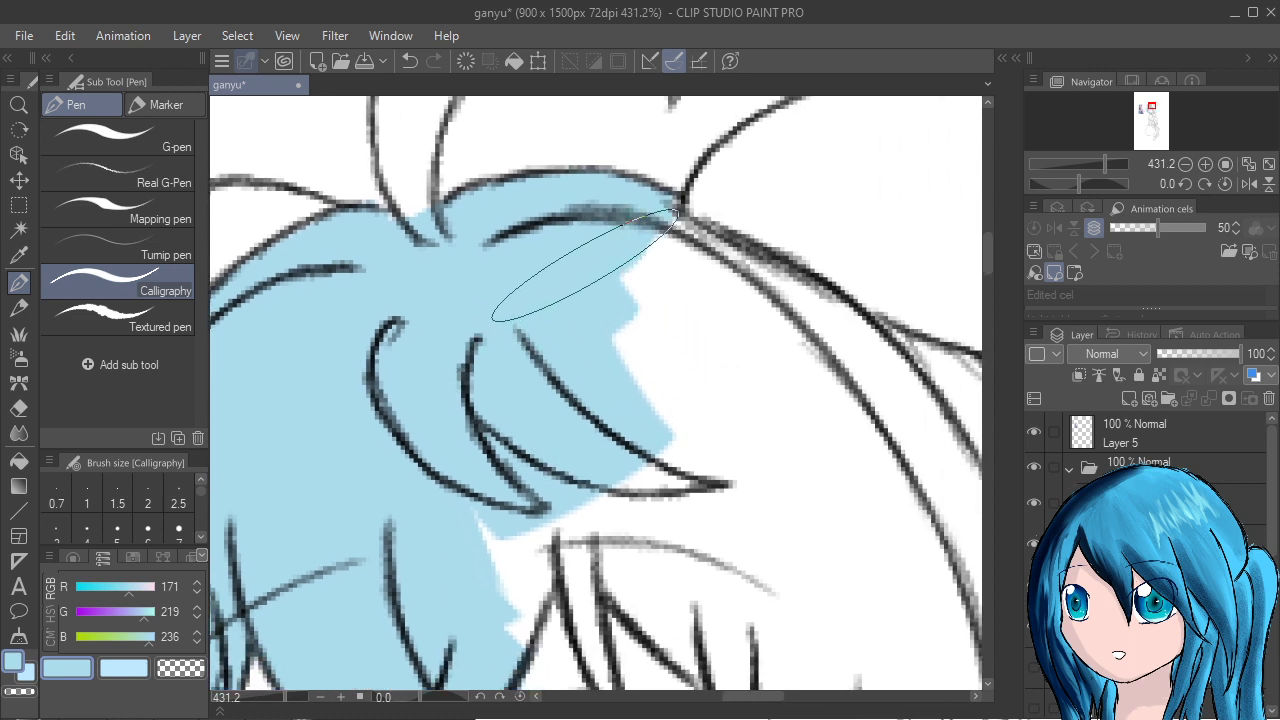
# Paint the right side of the crown and the fringe above and beside the right eye light blue, redoing the stroke beside the eye.
pyautogui.moveTo(614, 288)
pyautogui.mouseDown()
pyautogui.moveTo(772, 369)
pyautogui.moveTo(729, 341)
pyautogui.moveTo(797, 427)
pyautogui.moveTo(771, 483)
pyautogui.mouseUp()
pyautogui.moveTo(1016, 612); pyautogui.dragTo(996, 472)
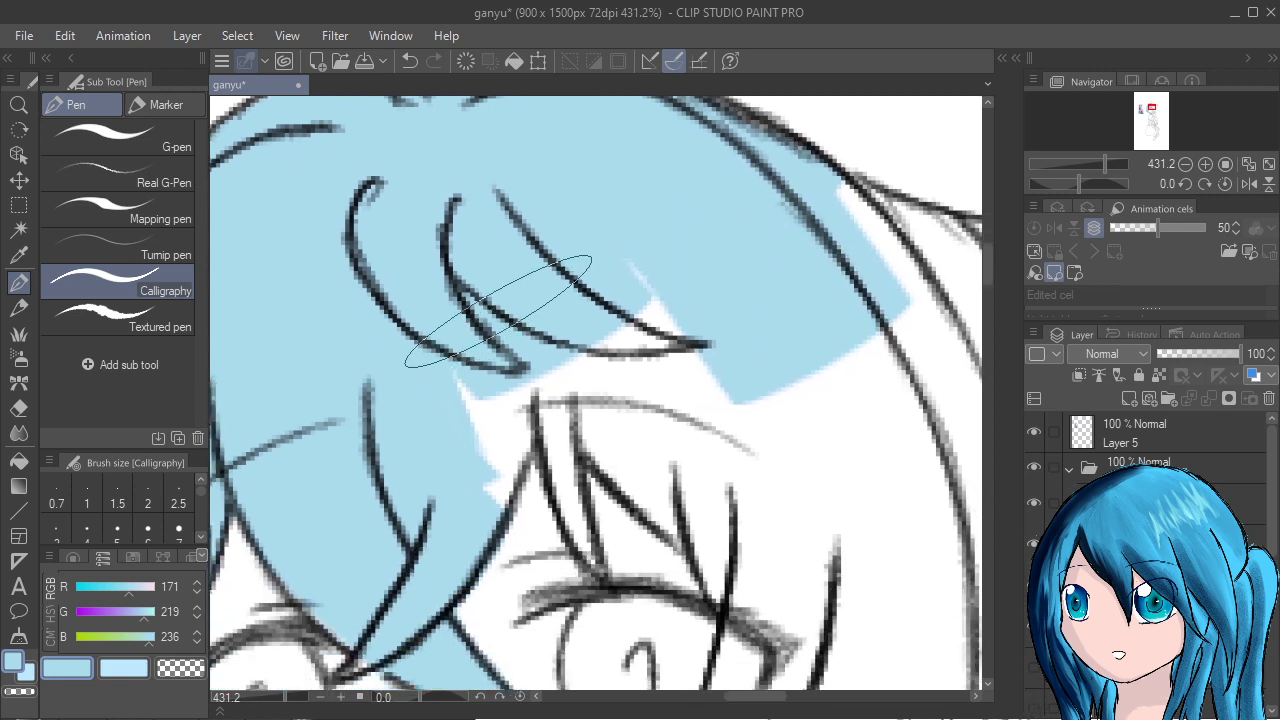
pyautogui.moveTo(503, 306)
pyautogui.mouseDown()
pyautogui.moveTo(557, 418)
pyautogui.moveTo(569, 343)
pyautogui.moveTo(673, 398)
pyautogui.moveTo(671, 381)
pyautogui.moveTo(709, 429)
pyautogui.moveTo(661, 368)
pyautogui.moveTo(746, 470)
pyautogui.moveTo(654, 390)
pyautogui.moveTo(785, 505)
pyautogui.moveTo(668, 388)
pyautogui.moveTo(818, 532)
pyautogui.moveTo(746, 450)
pyautogui.moveTo(722, 359)
pyautogui.moveTo(743, 400)
pyautogui.mouseUp()
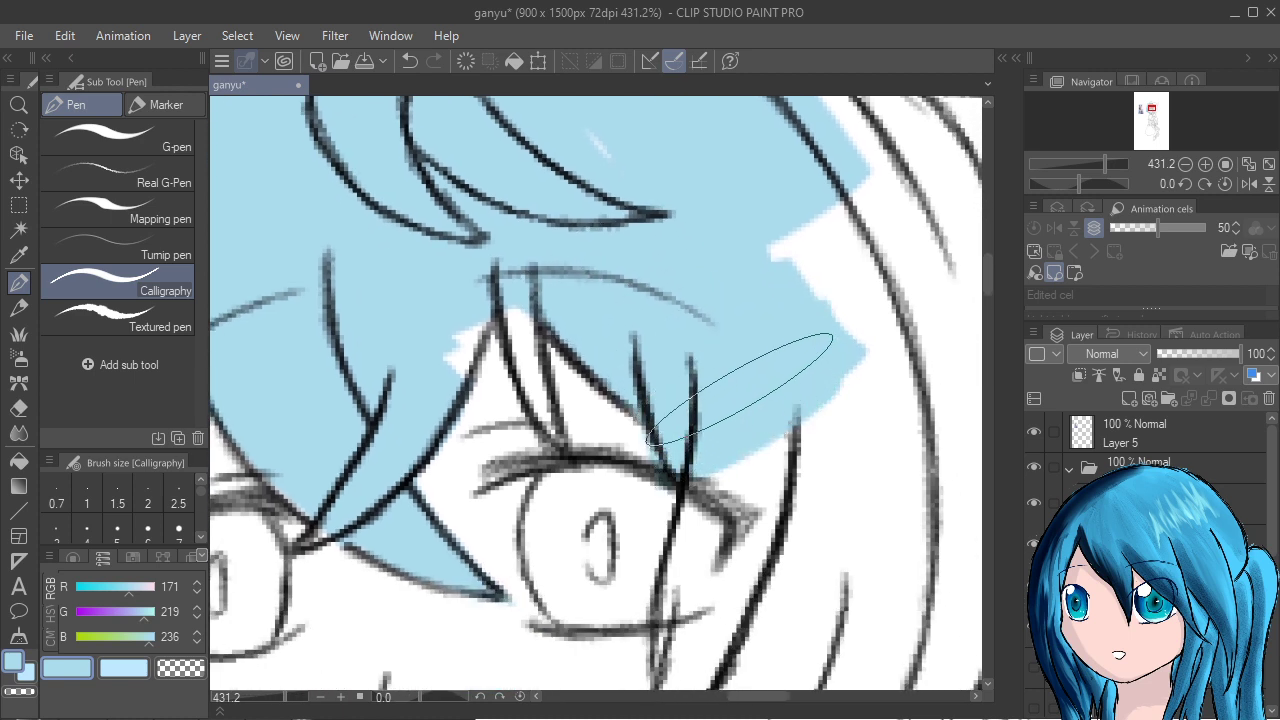
pyautogui.hotkey('ctrl', 'z')
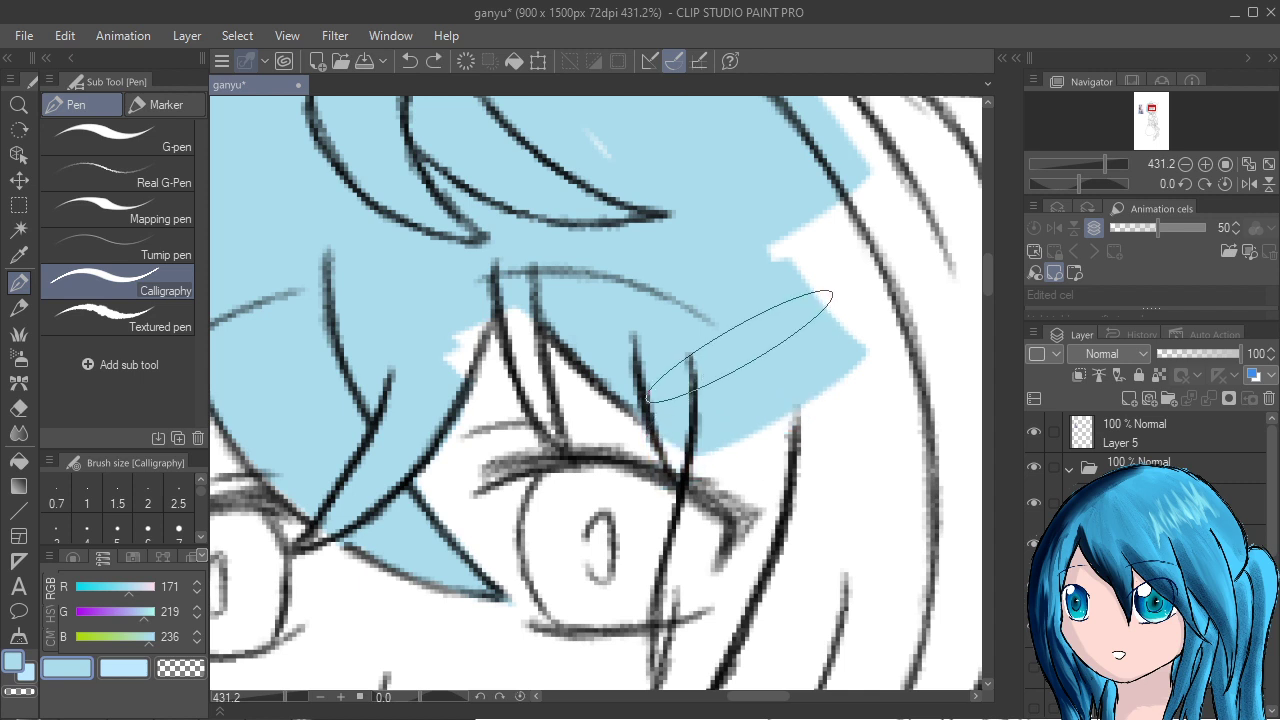
pyautogui.moveTo(757, 363)
pyautogui.mouseDown()
pyautogui.moveTo(771, 463)
pyautogui.moveTo(766, 407)
pyautogui.moveTo(772, 574)
pyautogui.mouseUp()
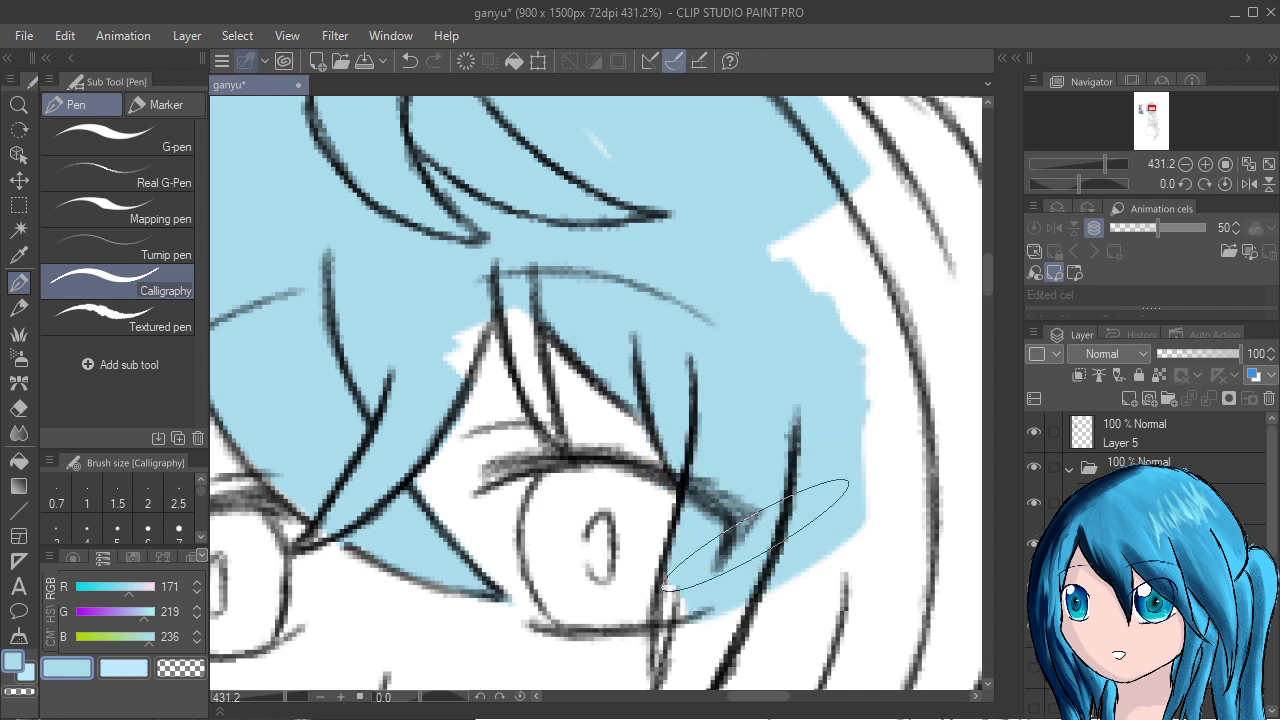
# Cover the white gap above the fringe and paint the long strands down the right side of the head light blue.
pyautogui.moveTo(787, 178); pyautogui.dragTo(741, 319)
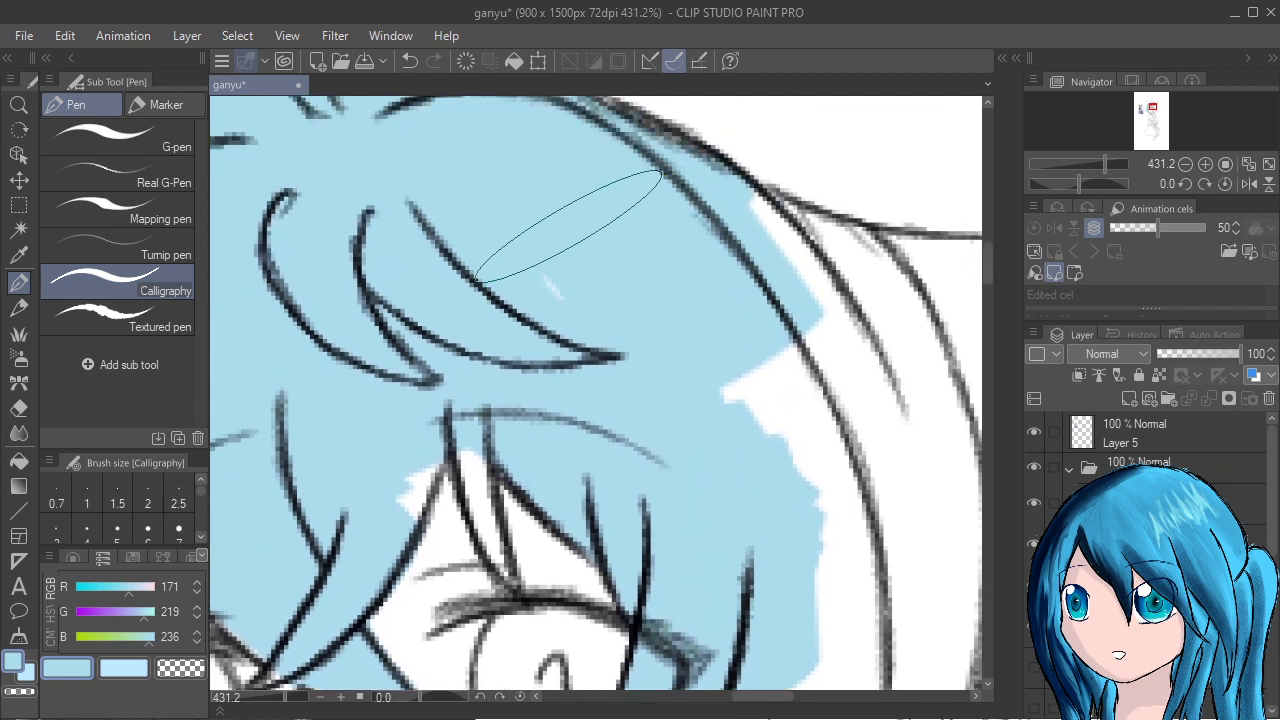
pyautogui.moveTo(570, 270); pyautogui.dragTo(703, 406)
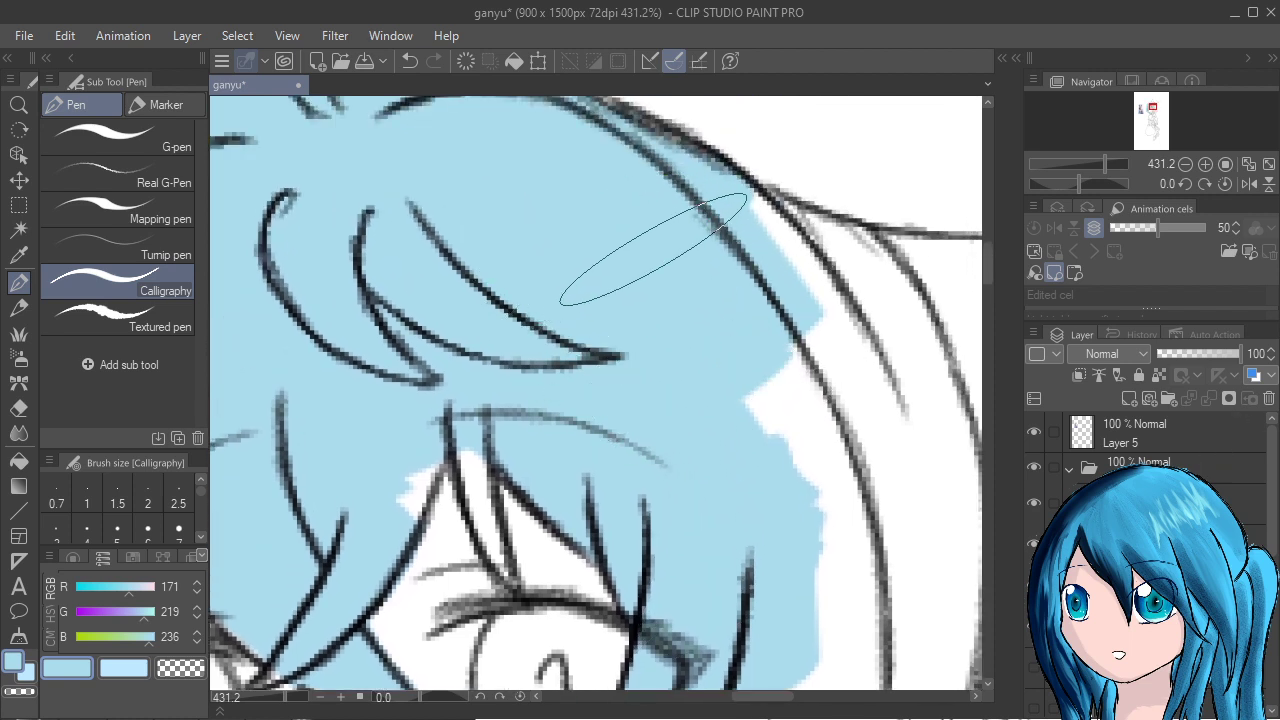
pyautogui.moveTo(657, 229)
pyautogui.mouseDown()
pyautogui.moveTo(778, 375)
pyautogui.moveTo(802, 446)
pyautogui.moveTo(708, 525)
pyautogui.moveTo(650, 449)
pyautogui.mouseUp()
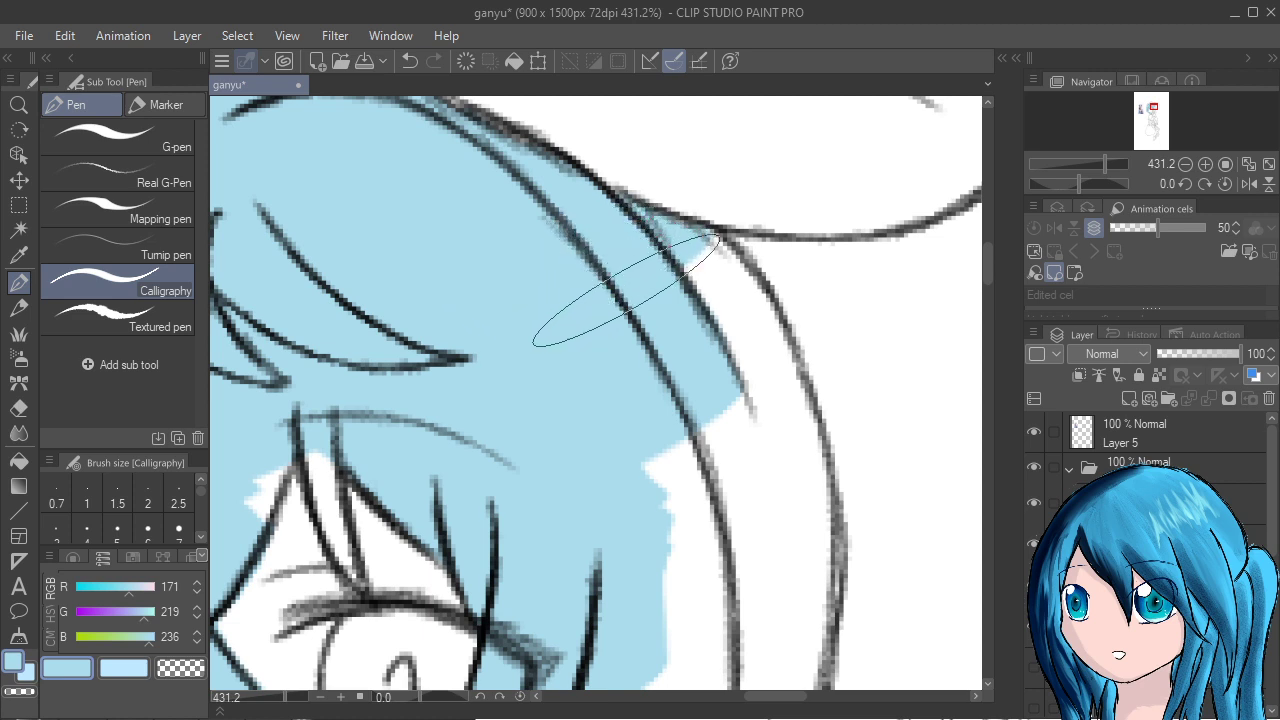
pyautogui.moveTo(622, 293)
pyautogui.mouseDown()
pyautogui.moveTo(692, 364)
pyautogui.moveTo(679, 346)
pyautogui.moveTo(713, 429)
pyautogui.moveTo(722, 548)
pyautogui.mouseUp()
pyautogui.moveTo(713, 483)
pyautogui.mouseDown()
pyautogui.moveTo(666, 268)
pyautogui.moveTo(680, 286)
pyautogui.mouseUp()
pyautogui.moveTo(646, 473); pyautogui.dragTo(672, 307)
pyautogui.moveTo(570, 491)
pyautogui.mouseDown()
pyautogui.moveTo(620, 286)
pyautogui.moveTo(557, 501)
pyautogui.moveTo(643, 264)
pyautogui.mouseUp()
pyautogui.moveTo(600, 517)
pyautogui.mouseDown()
pyautogui.moveTo(665, 318)
pyautogui.moveTo(641, 477)
pyautogui.moveTo(703, 327)
pyautogui.moveTo(671, 485)
pyautogui.moveTo(713, 289)
pyautogui.moveTo(703, 424)
pyautogui.moveTo(710, 373)
pyautogui.mouseUp()
# Continue the light blue down the right side lock past the hair tie to its pointed ends.
pyautogui.moveTo(980, 620); pyautogui.dragTo(1042, 333)
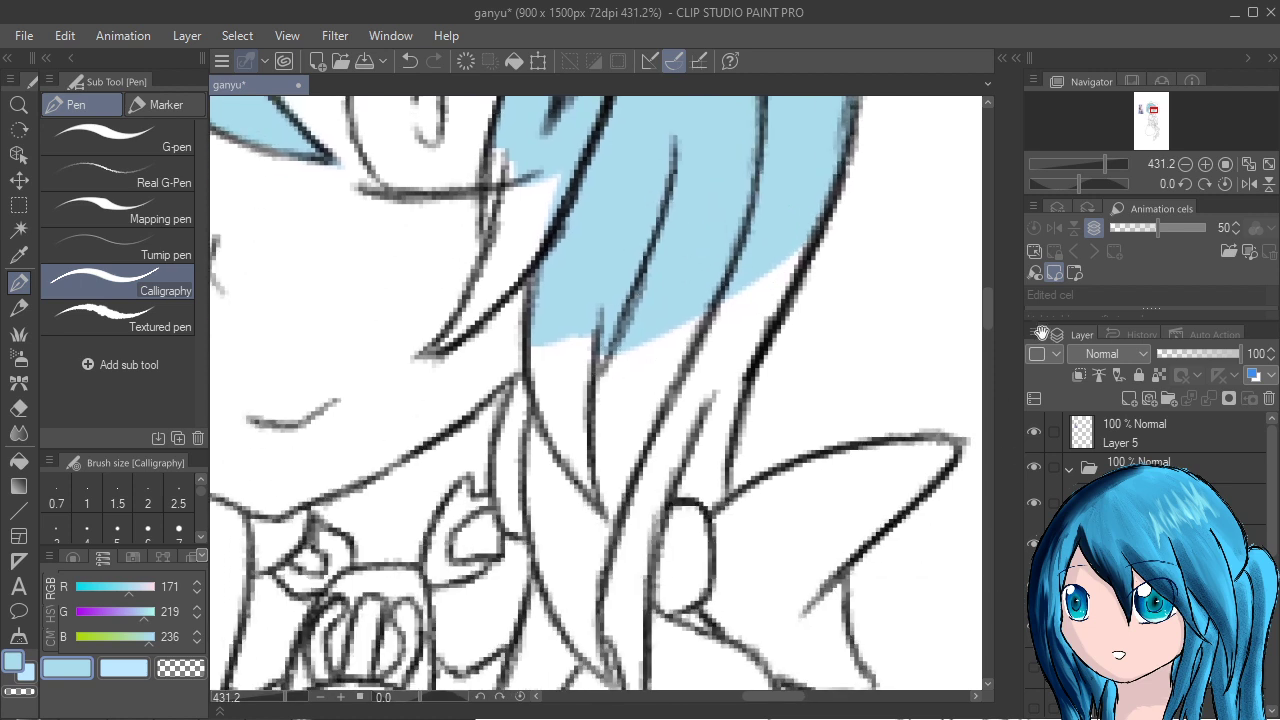
pyautogui.moveTo(614, 457)
pyautogui.mouseDown()
pyautogui.moveTo(634, 305)
pyautogui.moveTo(635, 380)
pyautogui.moveTo(624, 294)
pyautogui.moveTo(637, 382)
pyautogui.moveTo(635, 364)
pyautogui.moveTo(623, 377)
pyautogui.moveTo(672, 347)
pyautogui.moveTo(659, 399)
pyautogui.moveTo(709, 302)
pyautogui.moveTo(673, 398)
pyautogui.moveTo(729, 260)
pyautogui.moveTo(641, 485)
pyautogui.moveTo(660, 350)
pyautogui.mouseUp()
pyautogui.moveTo(946, 603)
pyautogui.mouseDown()
pyautogui.moveTo(943, 571)
pyautogui.moveTo(984, 443)
pyautogui.mouseUp()
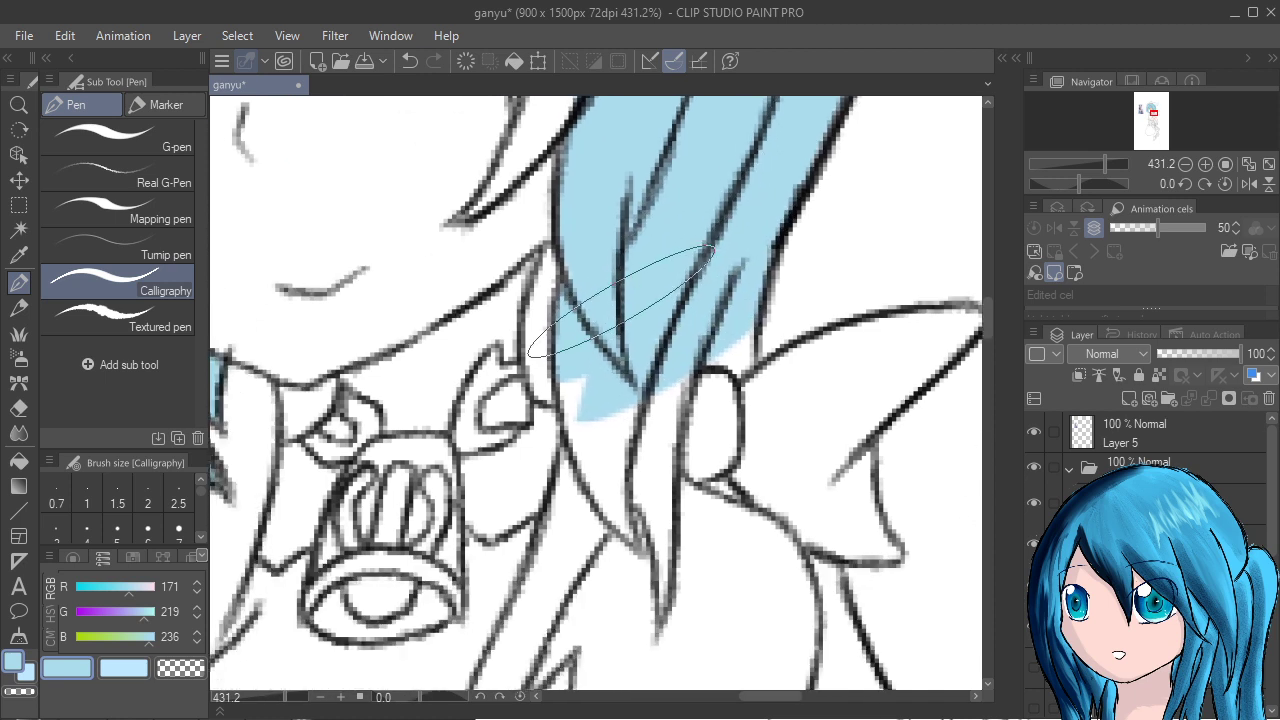
pyautogui.moveTo(641, 323)
pyautogui.mouseDown()
pyautogui.moveTo(643, 304)
pyautogui.moveTo(671, 394)
pyautogui.moveTo(700, 432)
pyautogui.moveTo(740, 392)
pyautogui.moveTo(701, 446)
pyautogui.moveTo(686, 426)
pyautogui.moveTo(730, 455)
pyautogui.moveTo(700, 480)
pyautogui.moveTo(750, 440)
pyautogui.moveTo(715, 522)
pyautogui.mouseUp()
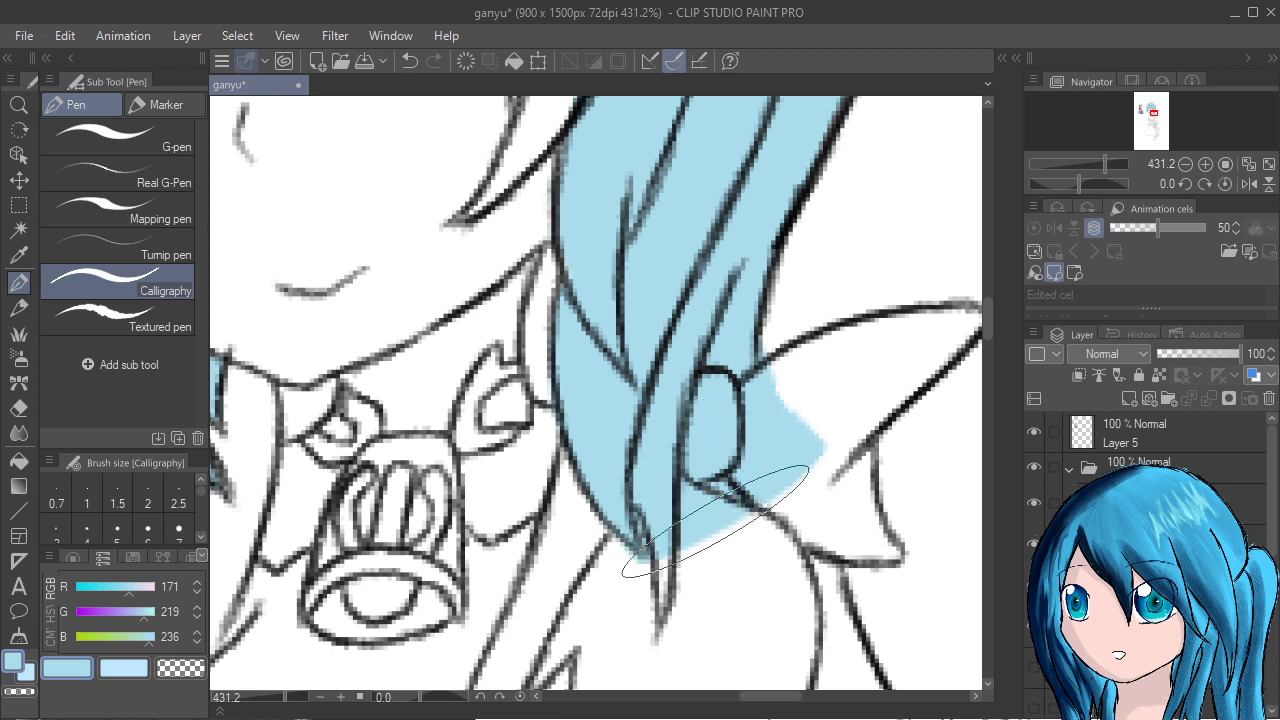
# Erase the blue overspill from the hair tie, the ribbon and the shoulder beside the right lock.
pyautogui.moveTo(703, 399); pyautogui.dragTo(725, 303)
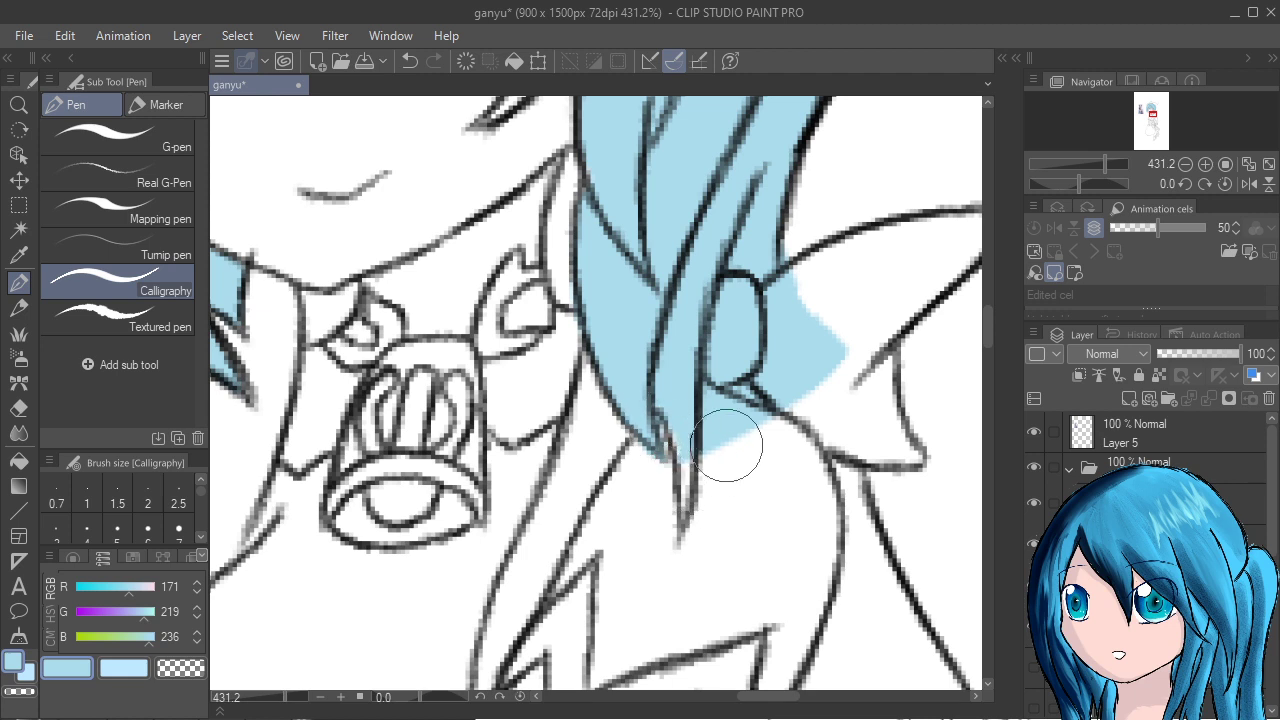
pyautogui.moveTo(716, 390)
pyautogui.mouseDown()
pyautogui.moveTo(723, 410)
pyautogui.moveTo(729, 357)
pyautogui.moveTo(723, 414)
pyautogui.moveTo(729, 357)
pyautogui.moveTo(738, 343)
pyautogui.moveTo(752, 357)
pyautogui.moveTo(725, 318)
pyautogui.moveTo(750, 357)
pyautogui.mouseUp()
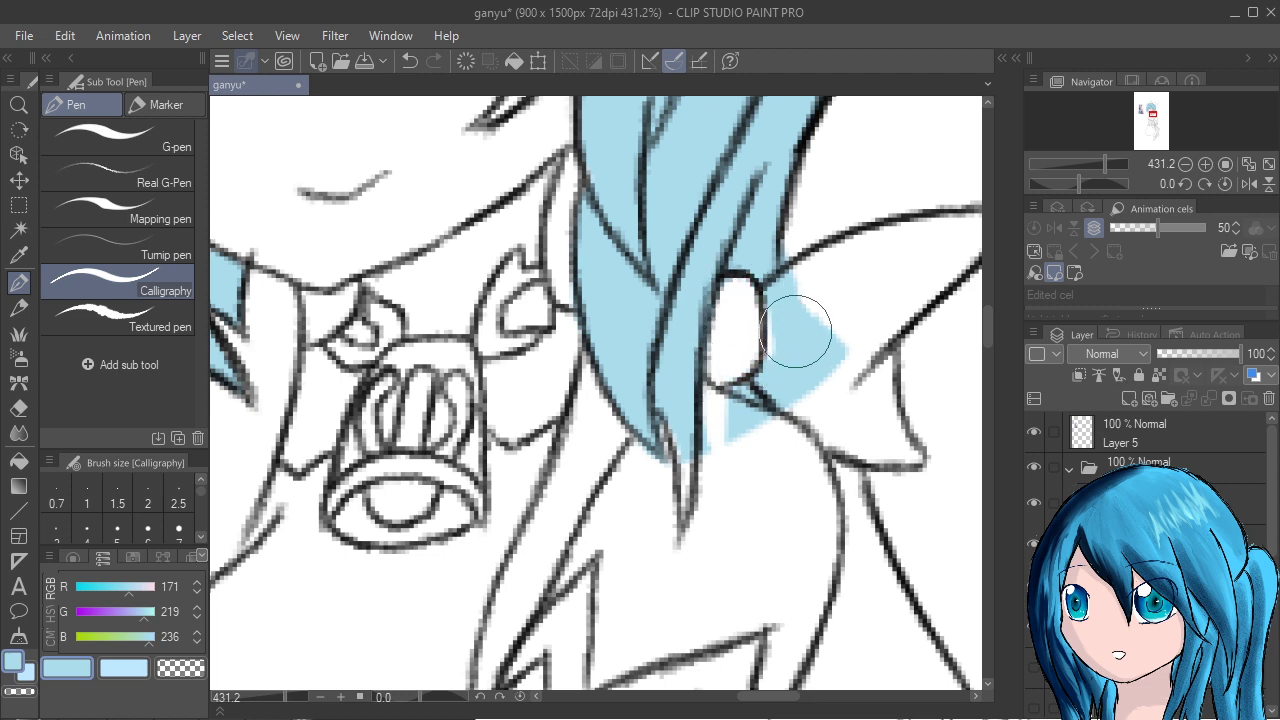
pyautogui.moveTo(809, 284)
pyautogui.mouseDown()
pyautogui.moveTo(781, 296)
pyautogui.moveTo(757, 334)
pyautogui.moveTo(766, 354)
pyautogui.moveTo(862, 332)
pyautogui.moveTo(800, 371)
pyautogui.moveTo(734, 444)
pyautogui.moveTo(735, 422)
pyautogui.mouseUp()
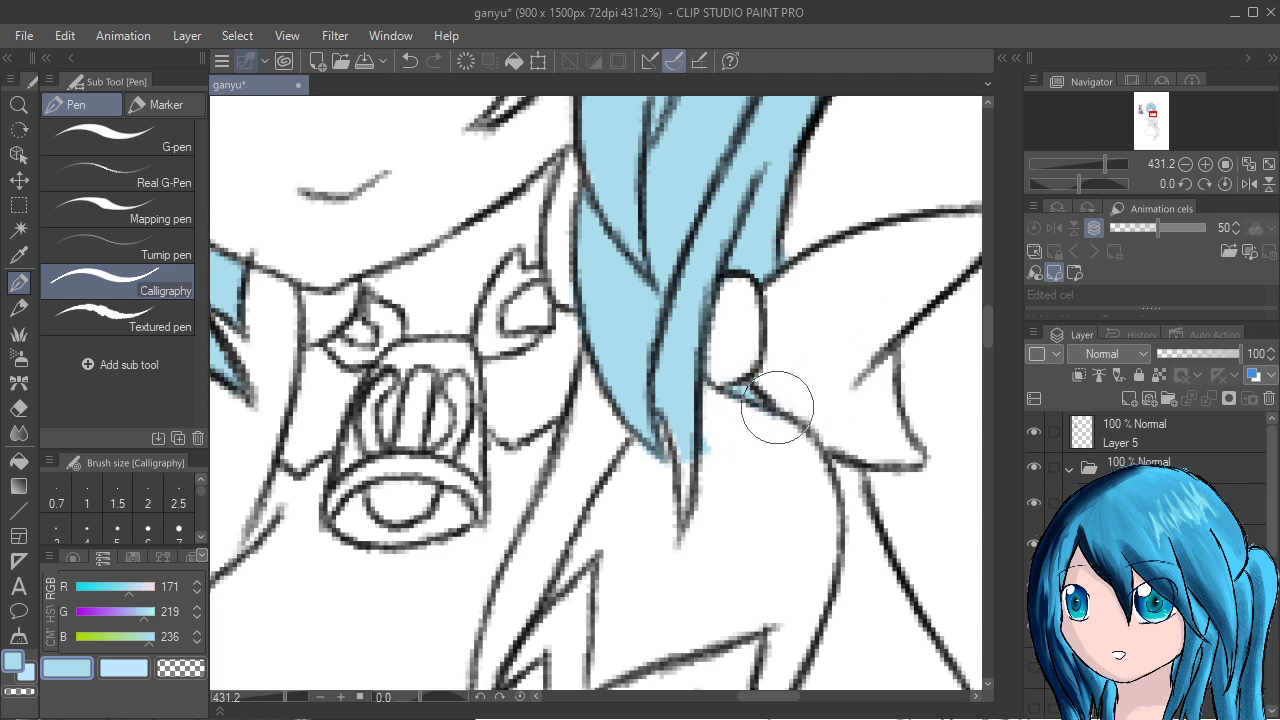
# Fill the white gap in the fringe and the thin strand above the right eye light blue with the G-pen.
pyautogui.moveTo(771, 390)
pyautogui.mouseDown()
pyautogui.moveTo(815, 414)
pyautogui.moveTo(1037, 448)
pyautogui.mouseUp()
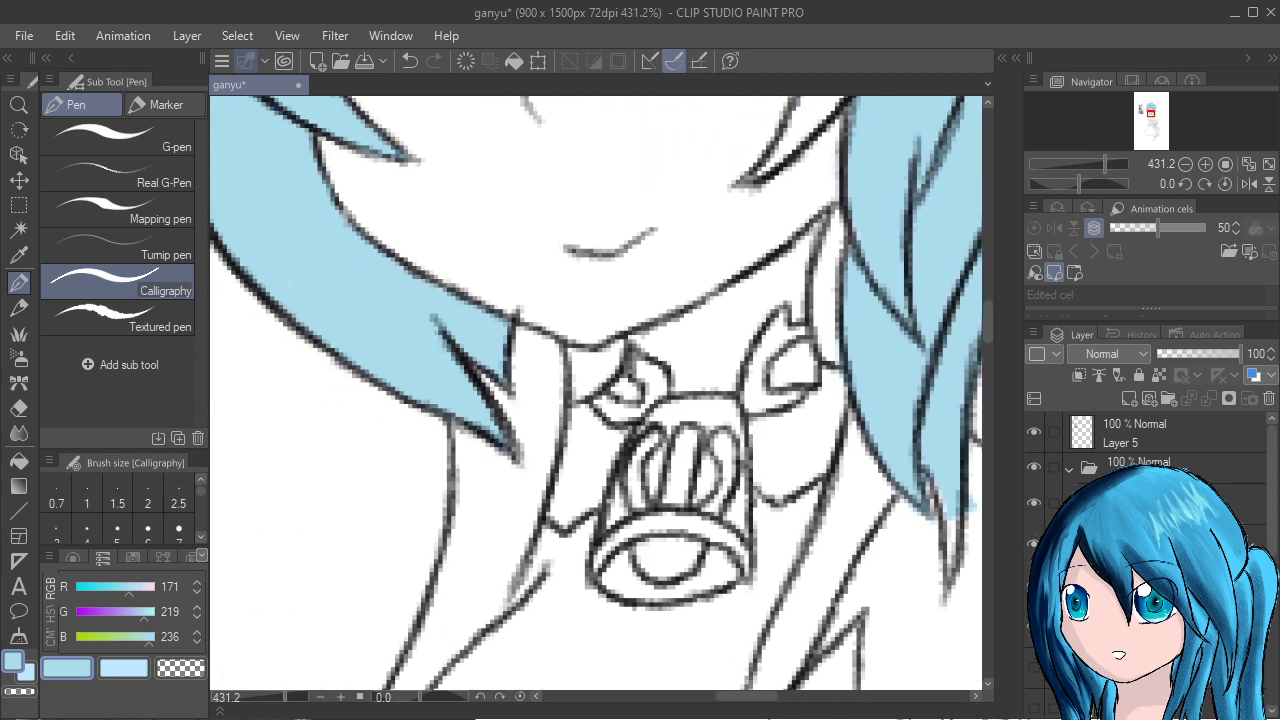
pyautogui.scroll(-3, 848, 364)
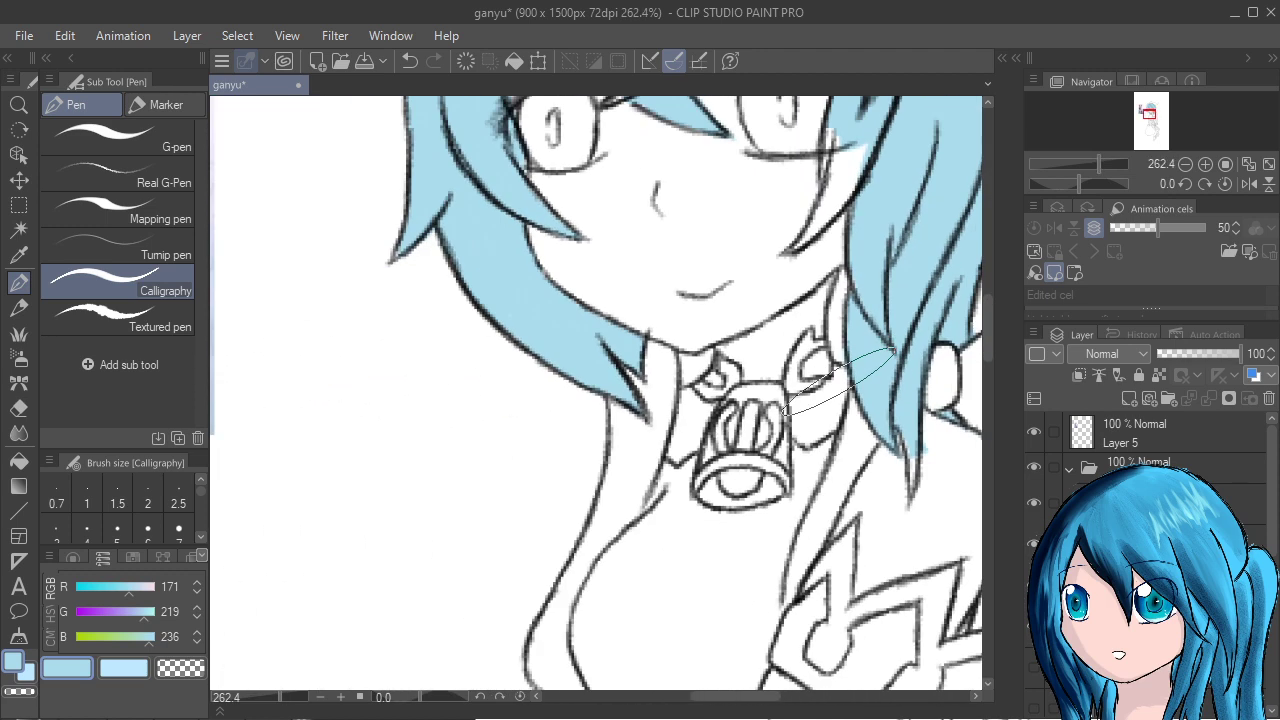
pyautogui.moveTo(833, 380); pyautogui.dragTo(588, 706)
pyautogui.moveTo(809, 715); pyautogui.dragTo(898, 645)
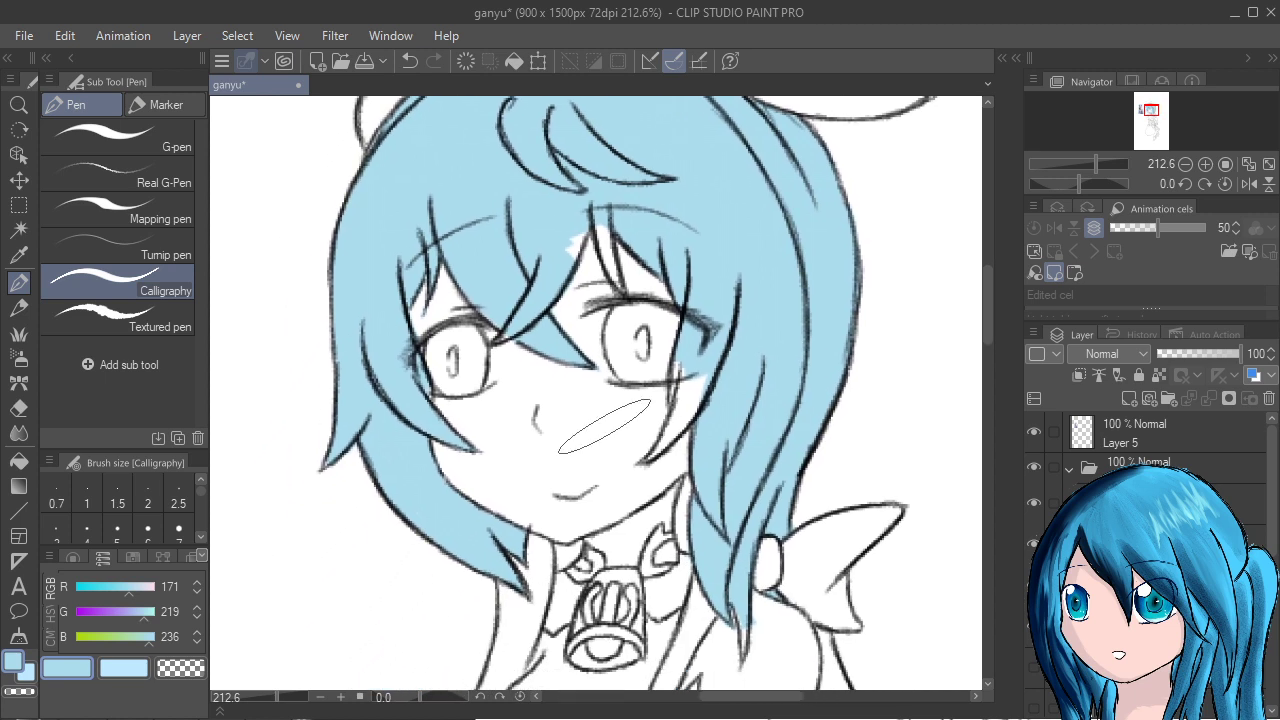
pyautogui.click(118, 210)
pyautogui.click(118, 138)
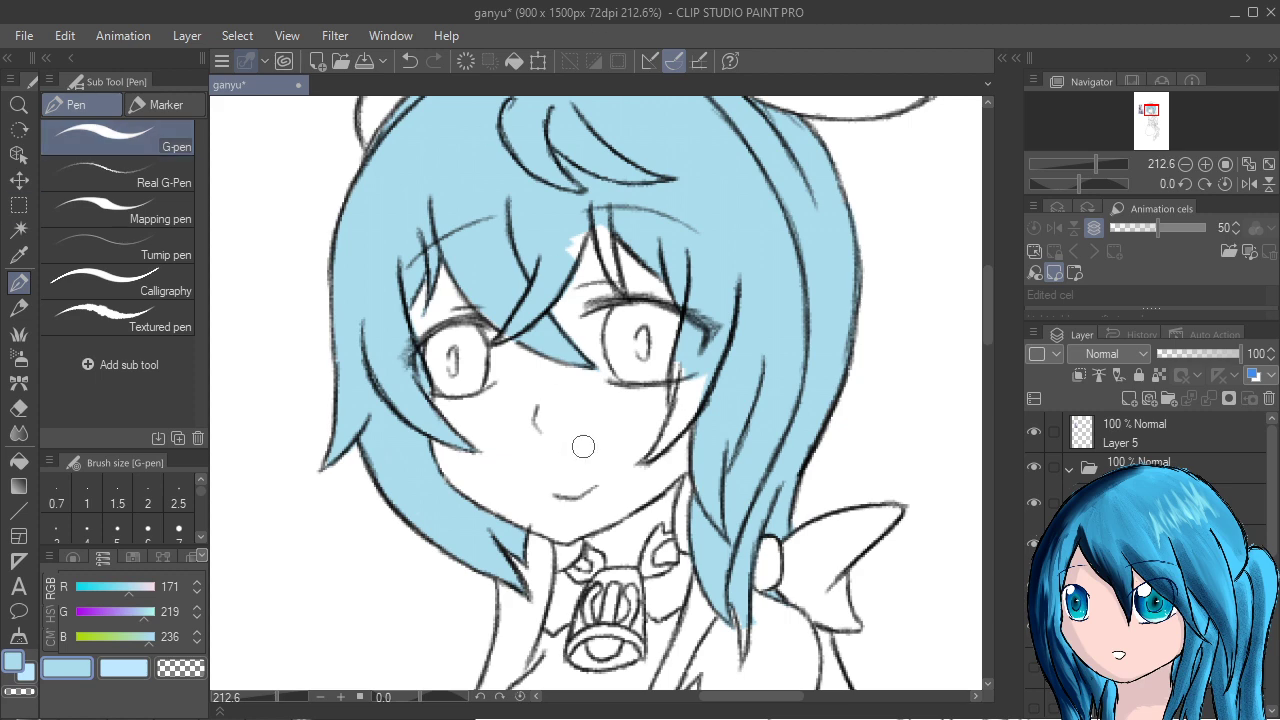
pyautogui.scroll(3, 590, 447)
pyautogui.moveTo(965, 324); pyautogui.dragTo(989, 408)
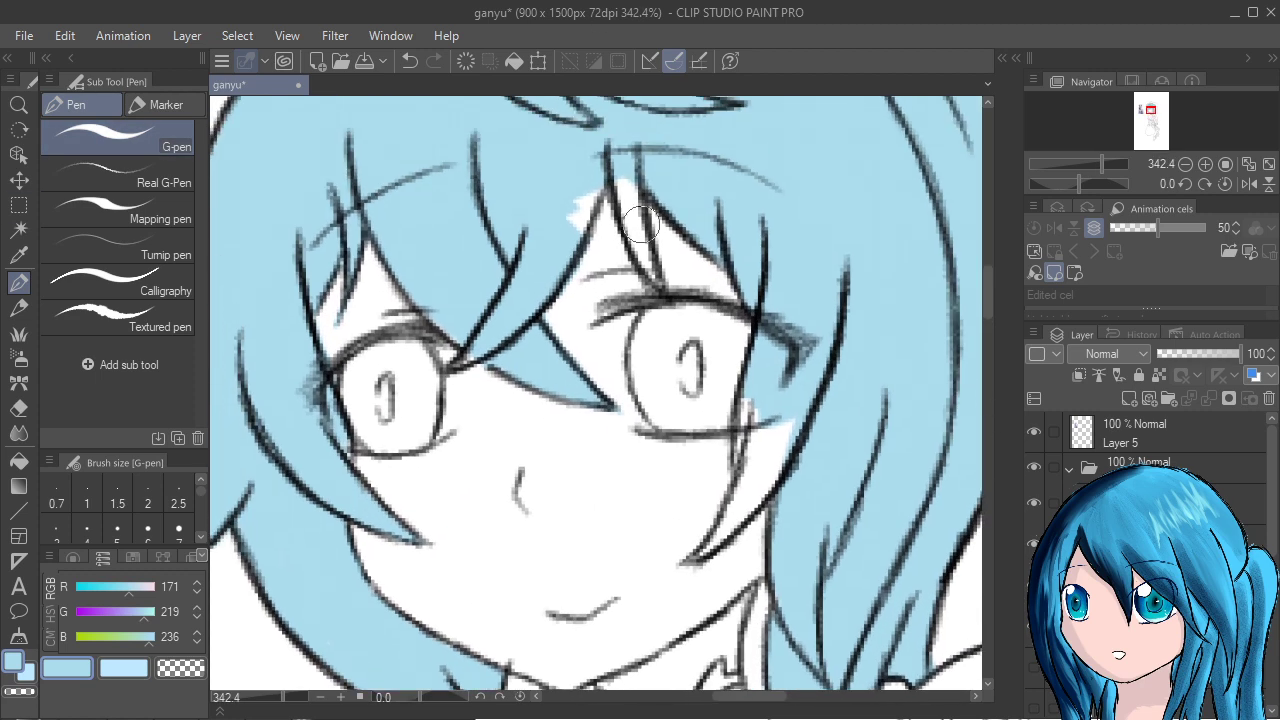
pyautogui.moveTo(623, 183)
pyautogui.mouseDown()
pyautogui.moveTo(642, 234)
pyautogui.moveTo(630, 221)
pyautogui.mouseUp()
pyautogui.moveTo(617, 154); pyautogui.dragTo(652, 269)
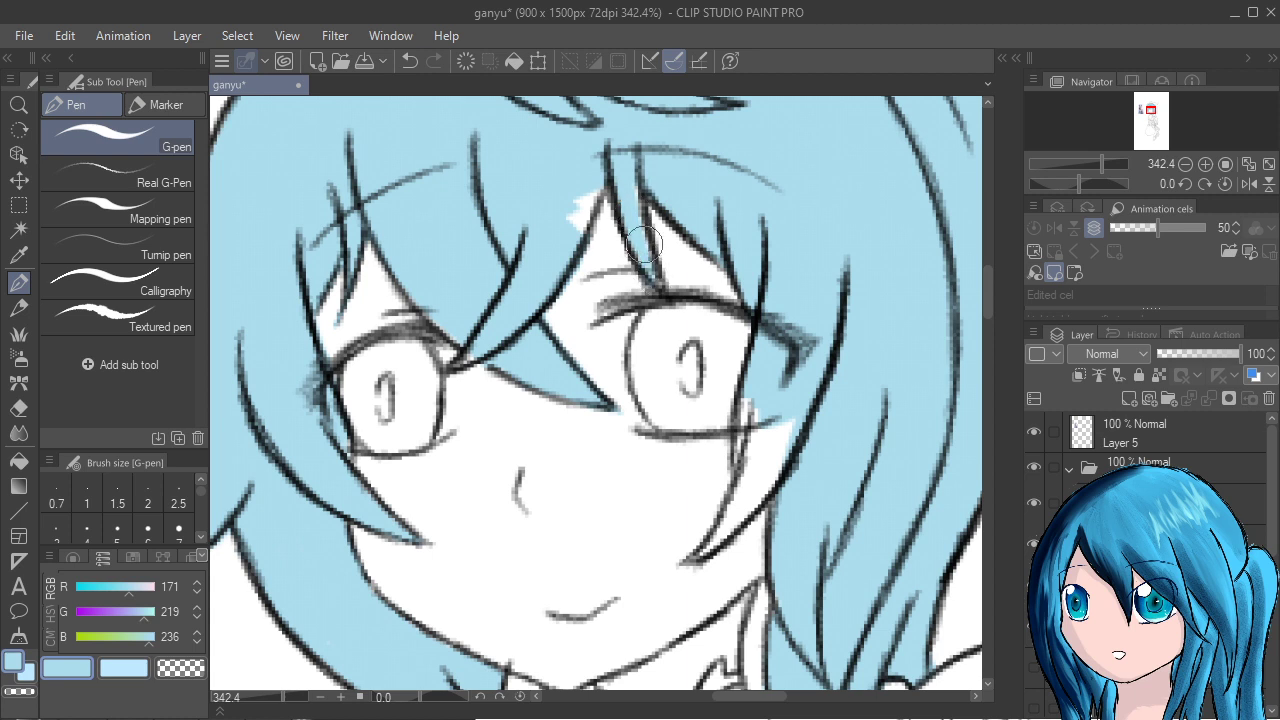
pyautogui.moveTo(575, 232)
pyautogui.mouseDown()
pyautogui.moveTo(597, 172)
pyautogui.moveTo(587, 224)
pyautogui.mouseUp()
pyautogui.moveTo(630, 166); pyautogui.dragTo(635, 209)
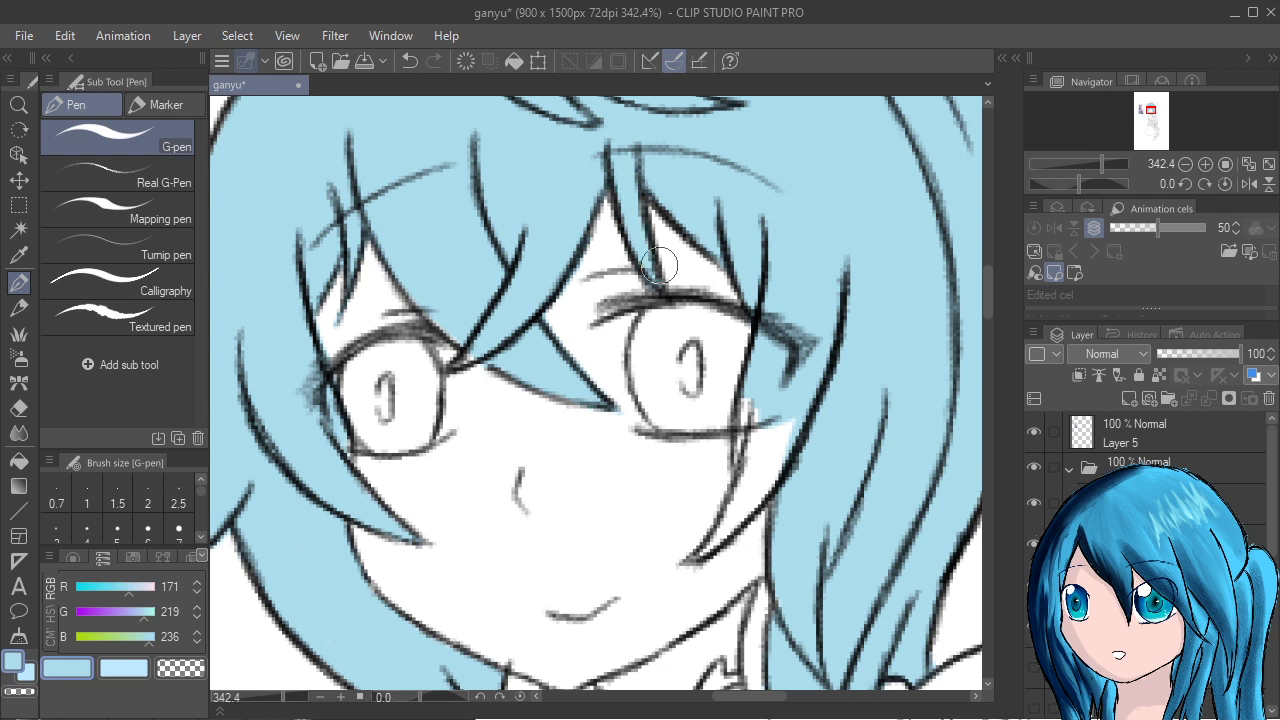
# Fill the hair strand below the outer corner of the right eye light blue and make the line-art layer active.
pyautogui.moveTo(752, 400)
pyautogui.mouseDown()
pyautogui.moveTo(743, 456)
pyautogui.moveTo(769, 394)
pyautogui.moveTo(768, 413)
pyautogui.moveTo(785, 398)
pyautogui.moveTo(763, 474)
pyautogui.moveTo(782, 452)
pyautogui.moveTo(779, 465)
pyautogui.moveTo(716, 533)
pyautogui.moveTo(751, 464)
pyautogui.moveTo(728, 504)
pyautogui.moveTo(766, 464)
pyautogui.moveTo(763, 496)
pyautogui.mouseUp()
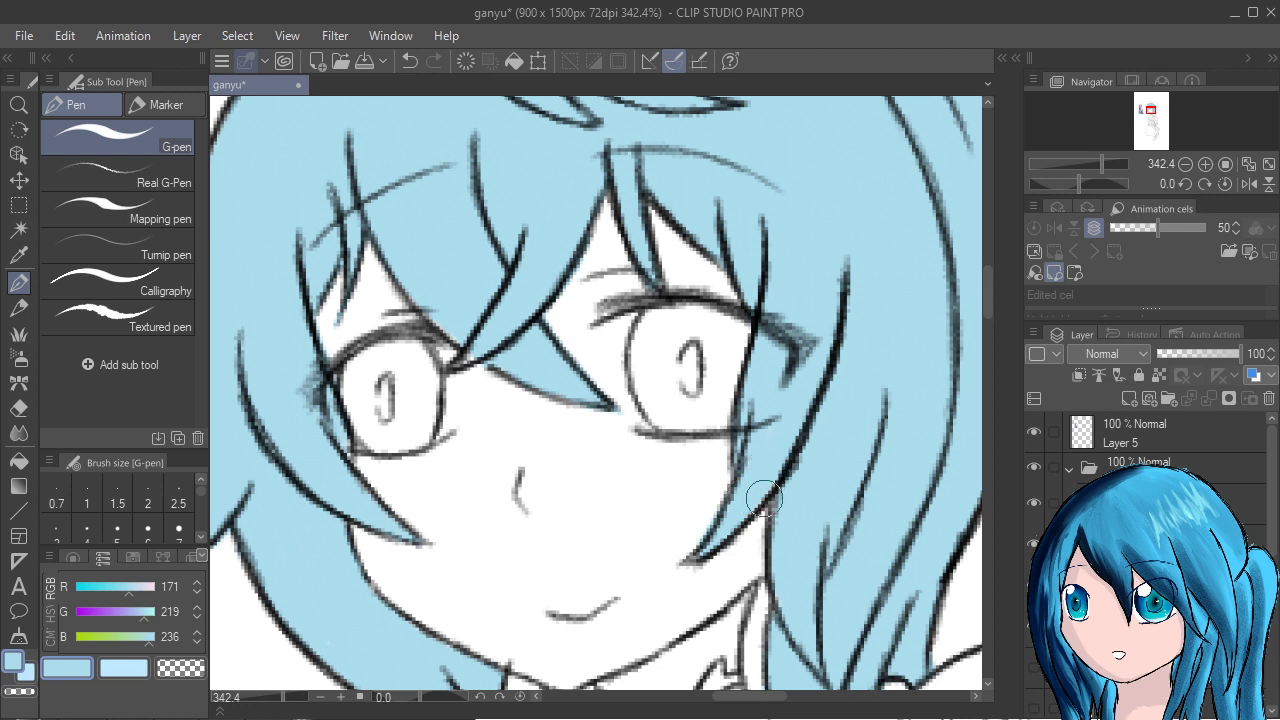
pyautogui.click(1034, 503)
pyautogui.click(1034, 503)
pyautogui.click(1130, 503)
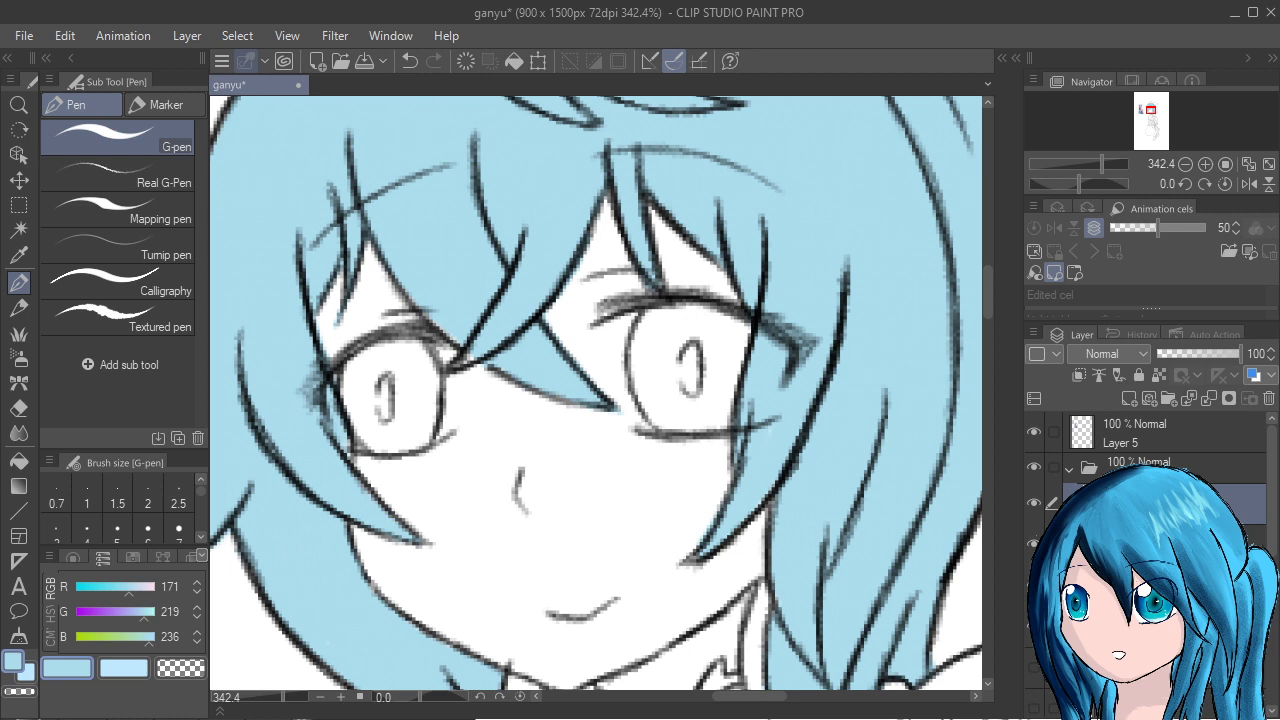
pyautogui.moveTo(385, 395); pyautogui.dragTo(403, 394)
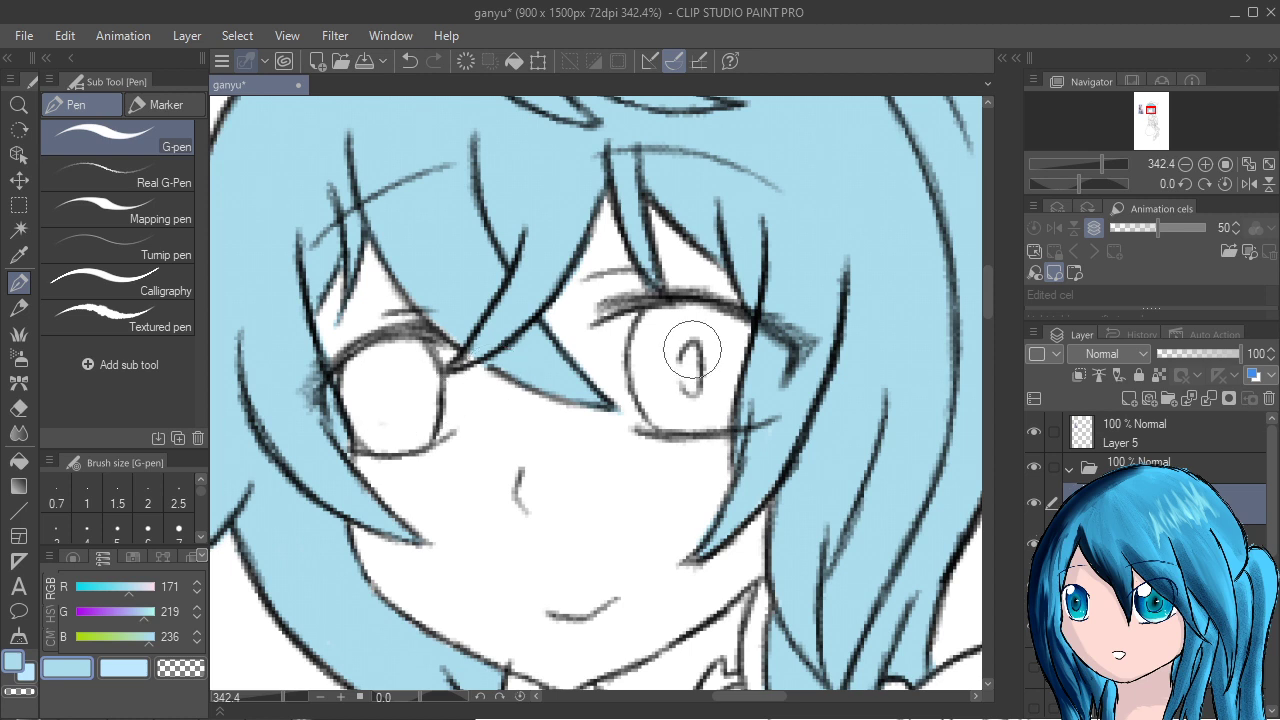
pyautogui.moveTo(692, 350)
pyautogui.mouseDown()
pyautogui.moveTo(694, 374)
pyautogui.moveTo(697, 354)
pyautogui.mouseUp()
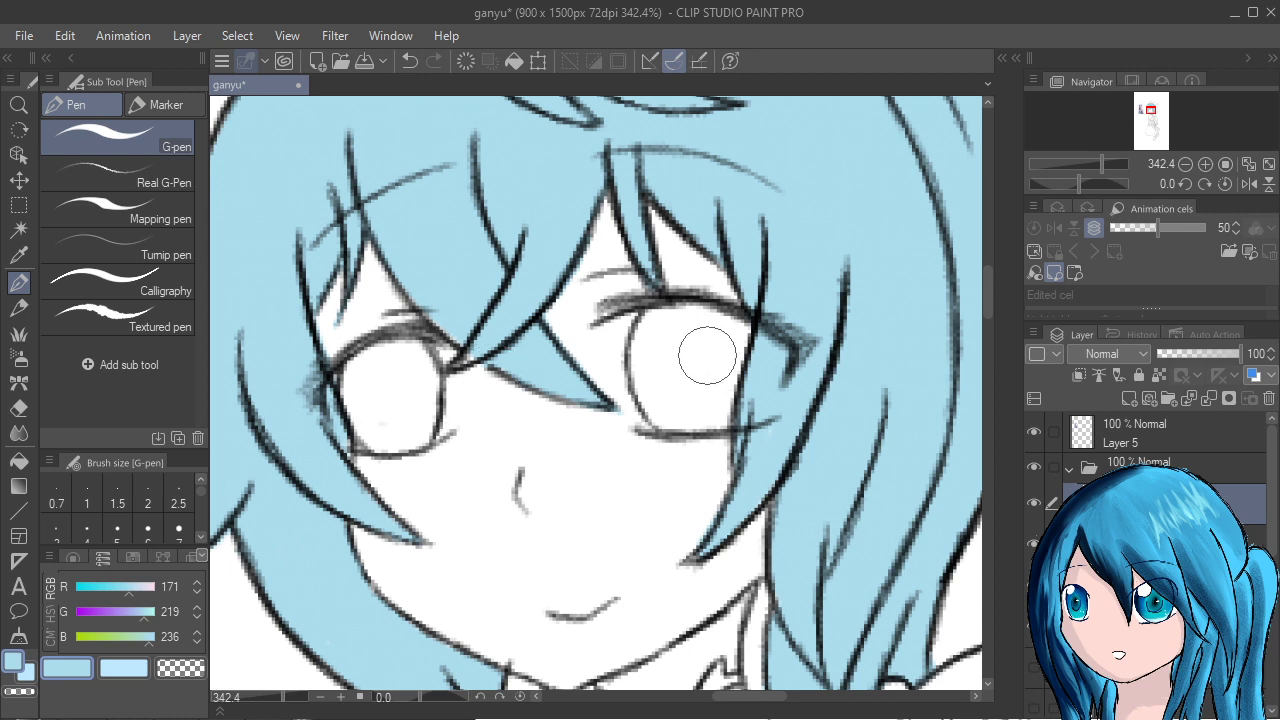
pyautogui.hotkey('ctrl', 'z')
pyautogui.hotkey('ctrl', 'z')
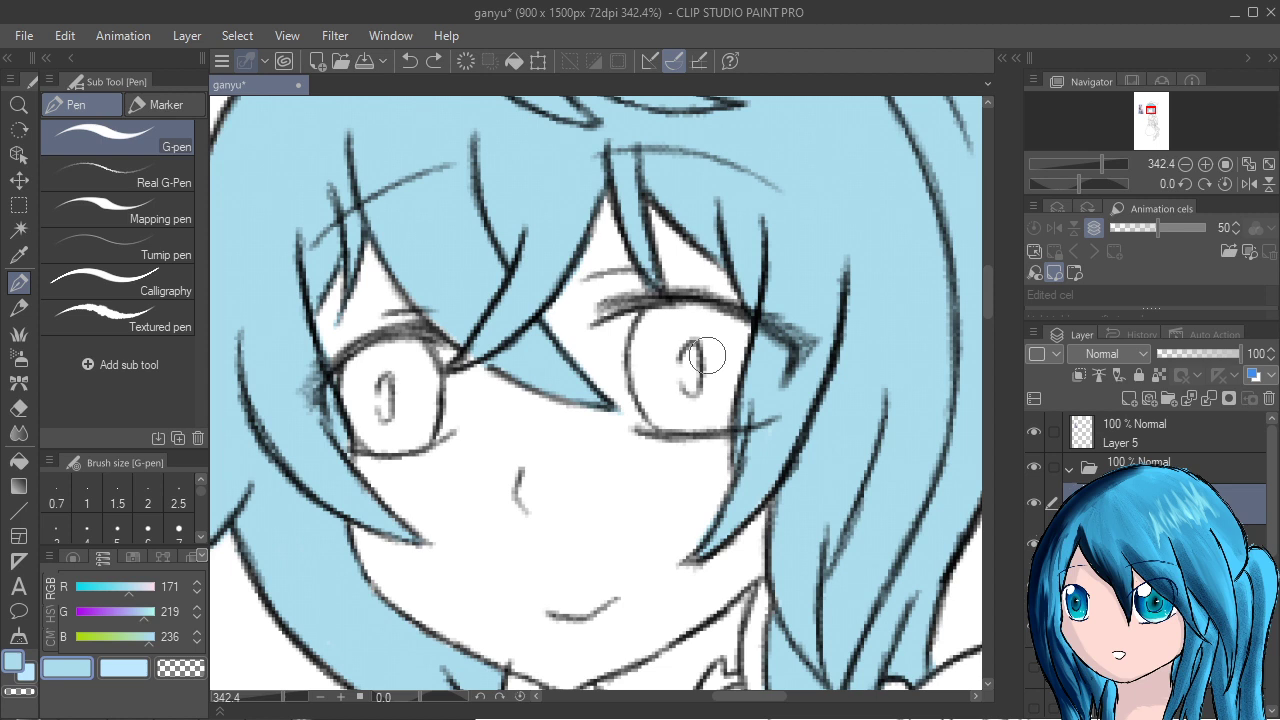
# Switch to the Real G-Pen and set the drawing colour to black (RGB 0, 0, 0).
pyautogui.click(118, 175)
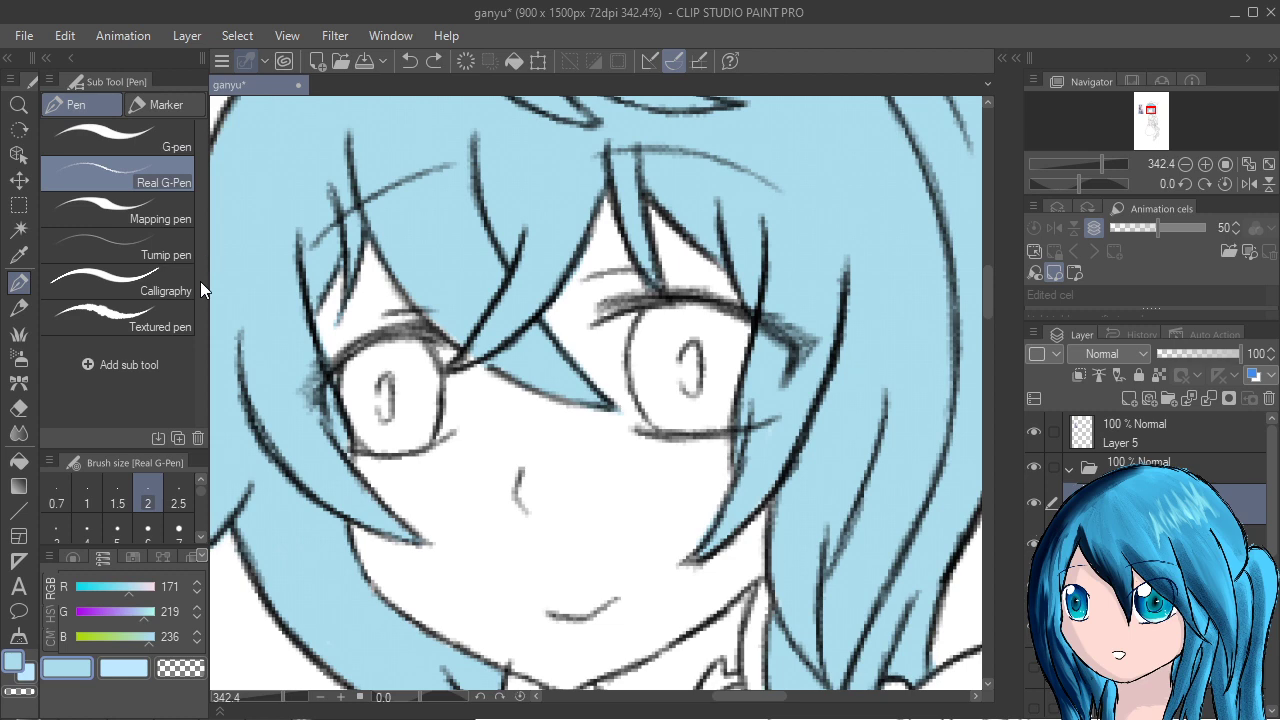
pyautogui.moveTo(129, 588); pyautogui.dragTo(75, 588)
pyautogui.moveTo(143, 612); pyautogui.dragTo(75, 612)
pyautogui.moveTo(148, 636); pyautogui.dragTo(76, 636)
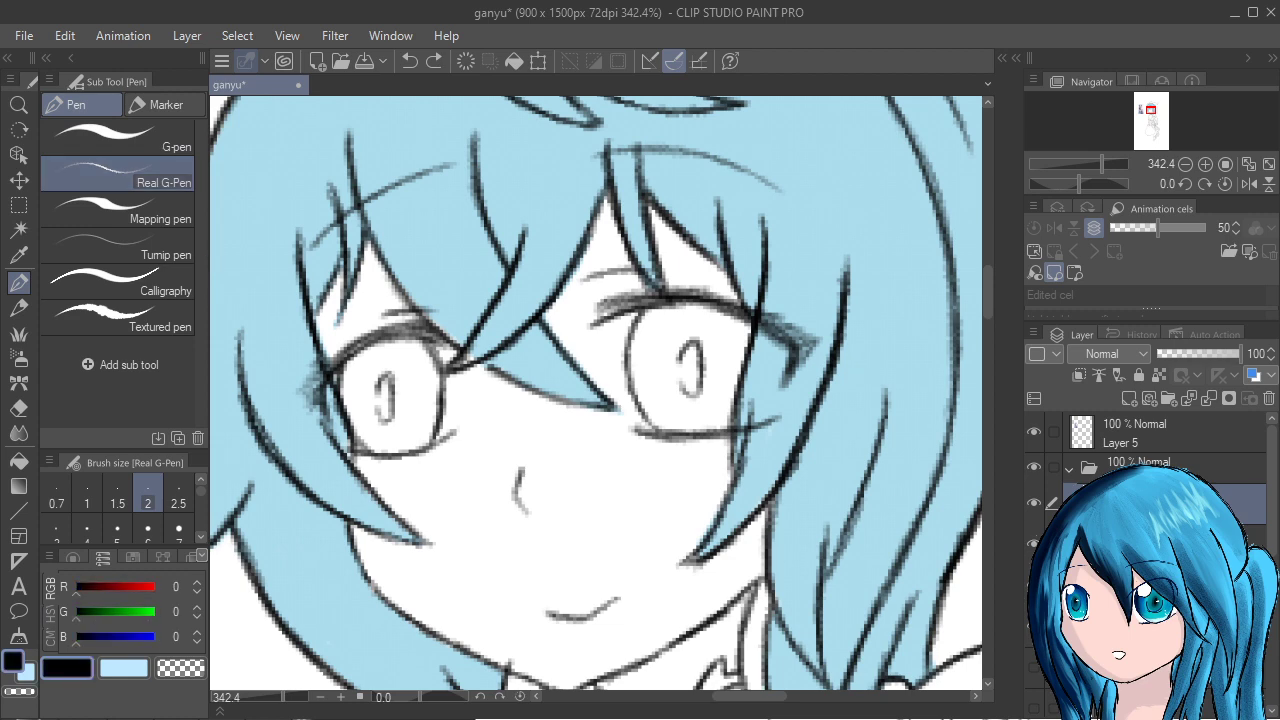
# Erase the left eye's pupil and redraw it as a narrow black oval.
pyautogui.scroll(3, 597, 480)
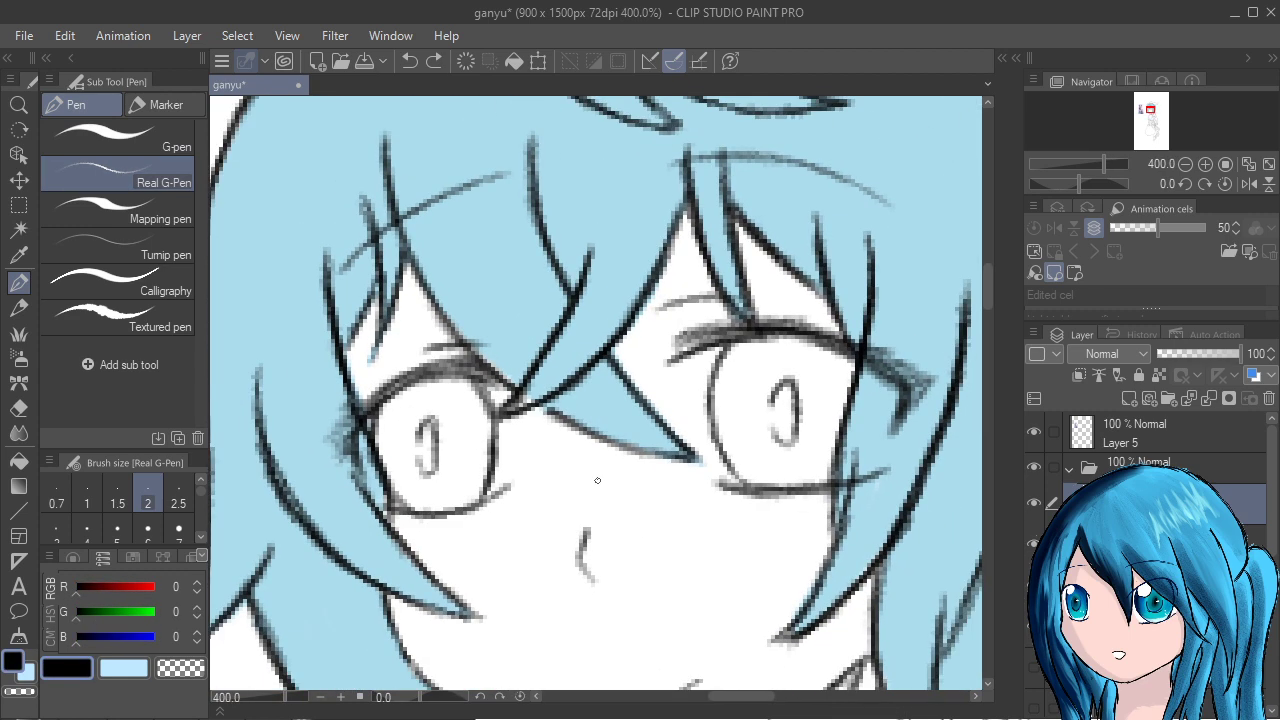
pyautogui.moveTo(423, 449); pyautogui.dragTo(417, 440)
pyautogui.moveTo(428, 430); pyautogui.dragTo(425, 463)
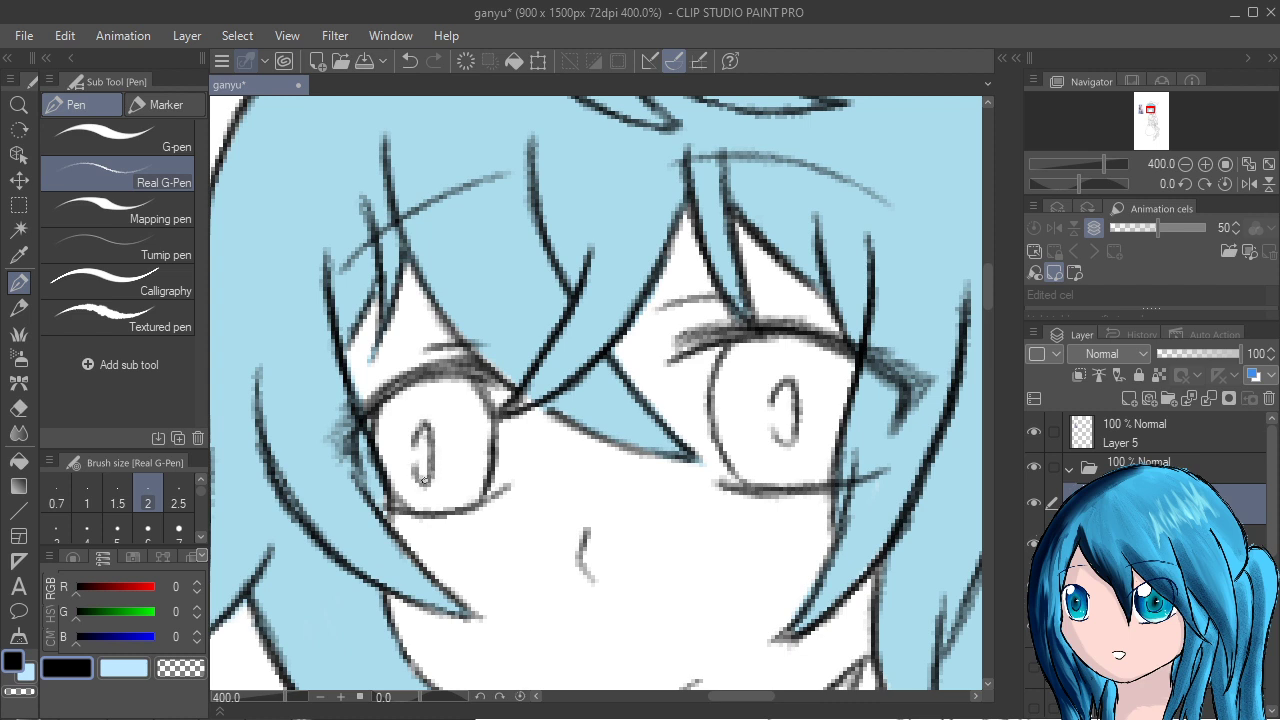
pyautogui.hotkey('ctrl', 'z')
pyautogui.hotkey('ctrl', 'z')
pyautogui.hotkey('ctrl', 'z')
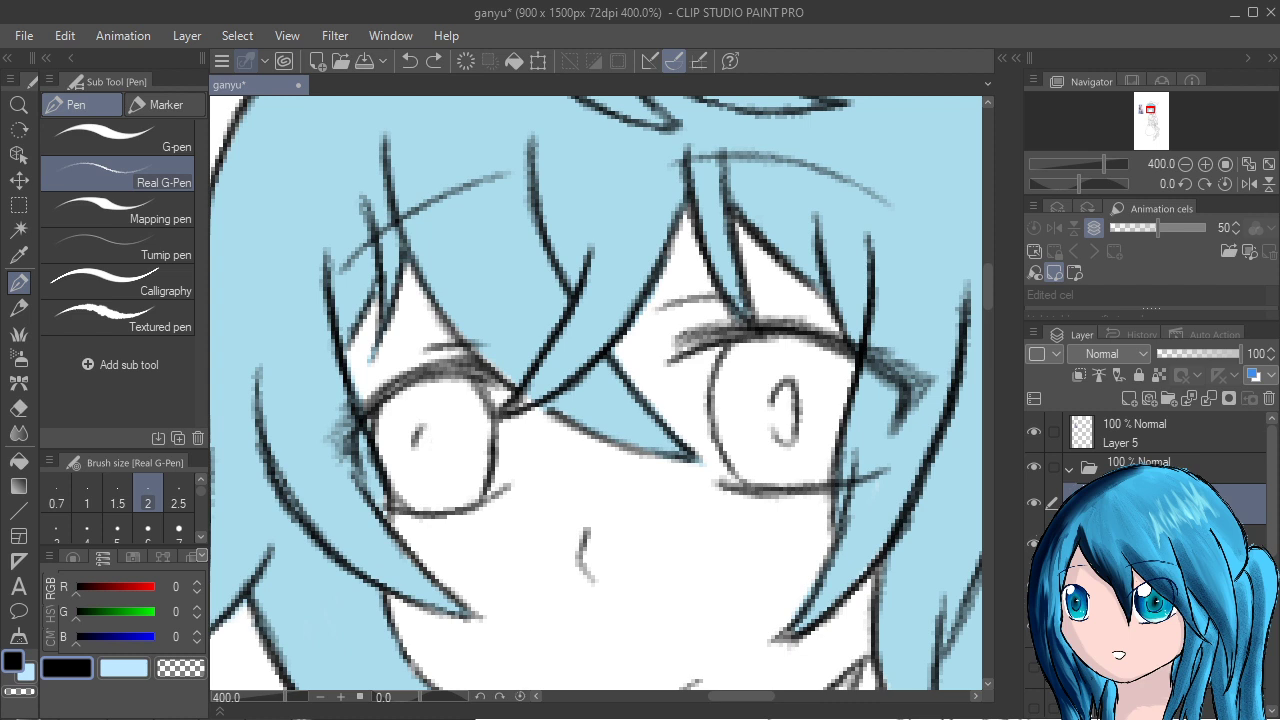
pyautogui.moveTo(432, 418); pyautogui.dragTo(428, 476)
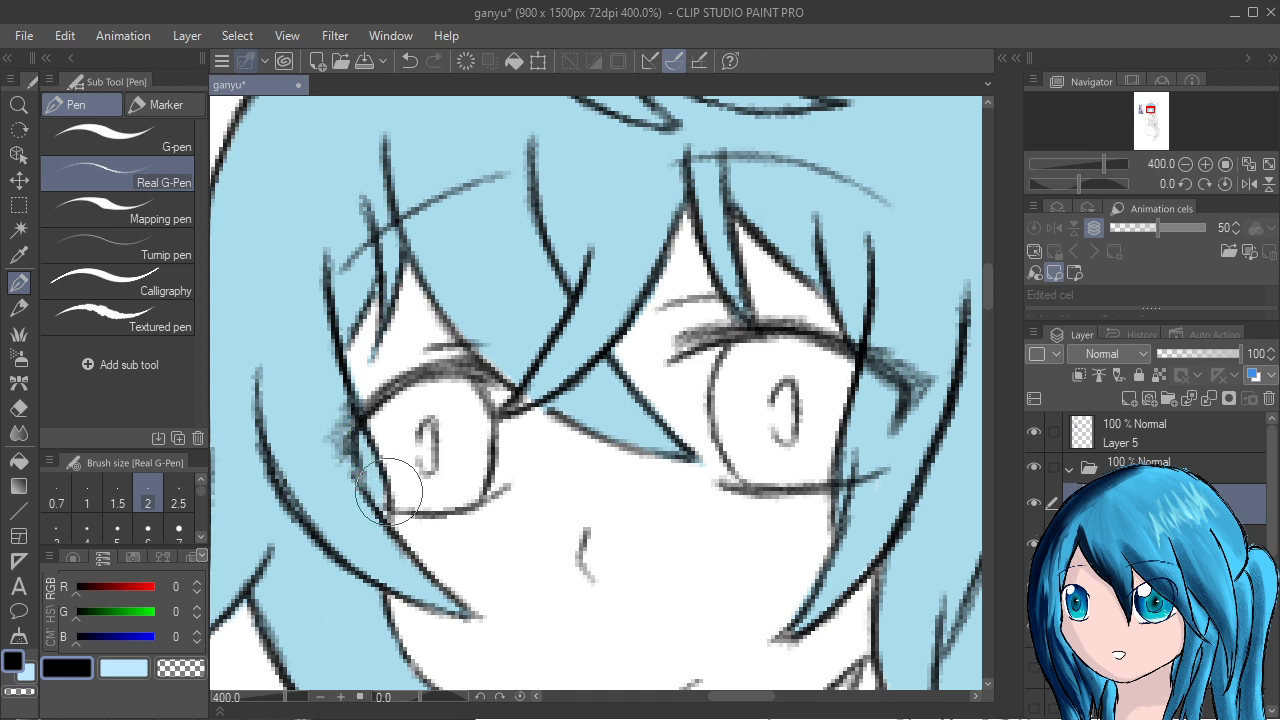
# Darken both sides of the left eye's iris outline and tidy its lower edge.
pyautogui.moveTo(386, 512); pyautogui.dragTo(427, 506)
pyautogui.moveTo(388, 400)
pyautogui.mouseDown()
pyautogui.moveTo(383, 453)
pyautogui.moveTo(391, 396)
pyautogui.moveTo(390, 491)
pyautogui.mouseUp()
pyautogui.moveTo(380, 428)
pyautogui.mouseDown()
pyautogui.moveTo(407, 509)
pyautogui.moveTo(386, 476)
pyautogui.mouseUp()
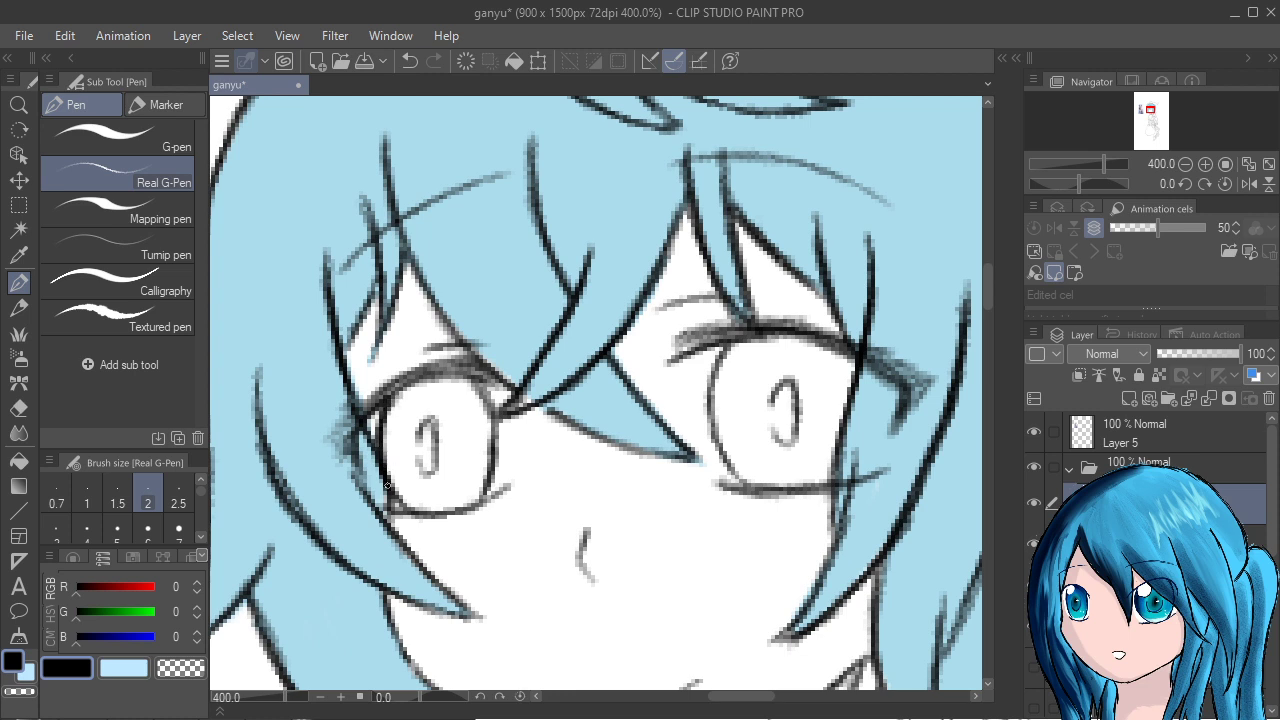
pyautogui.moveTo(486, 390); pyautogui.dragTo(488, 492)
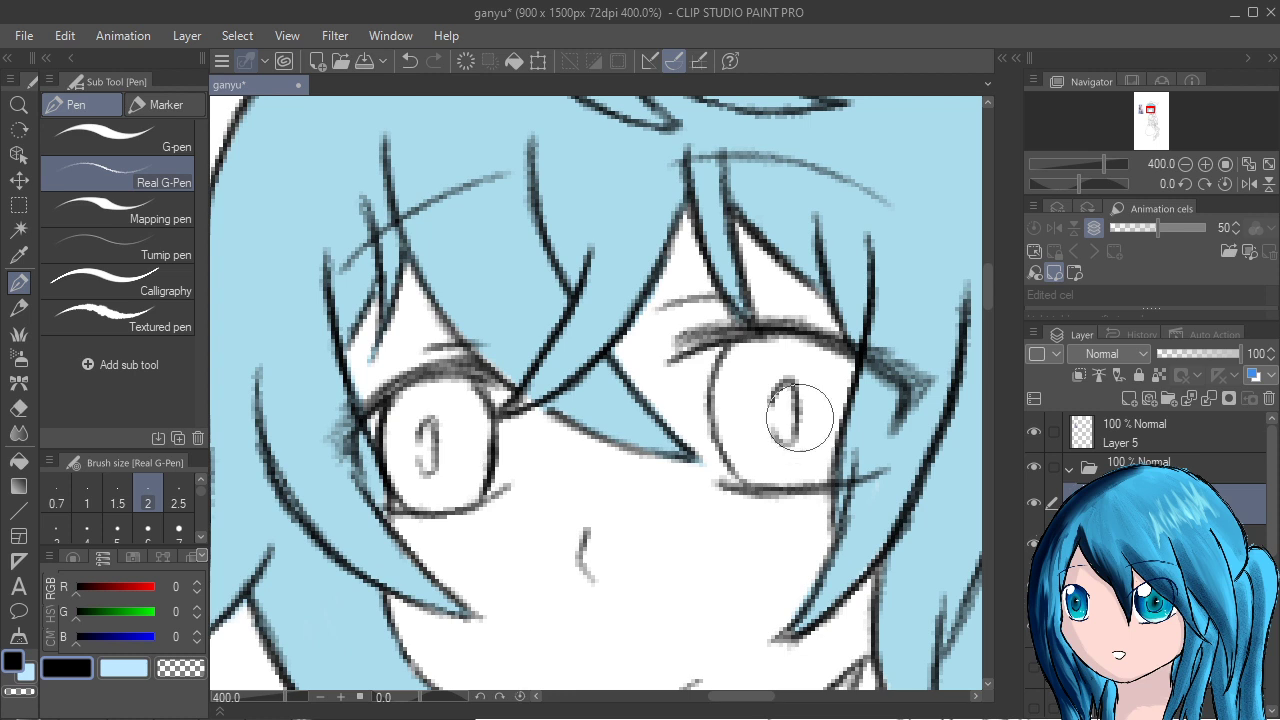
# Erase the right eye's pupil and redraw it as a narrow black oval closer to the nose.
pyautogui.moveTo(785, 405); pyautogui.dragTo(791, 429)
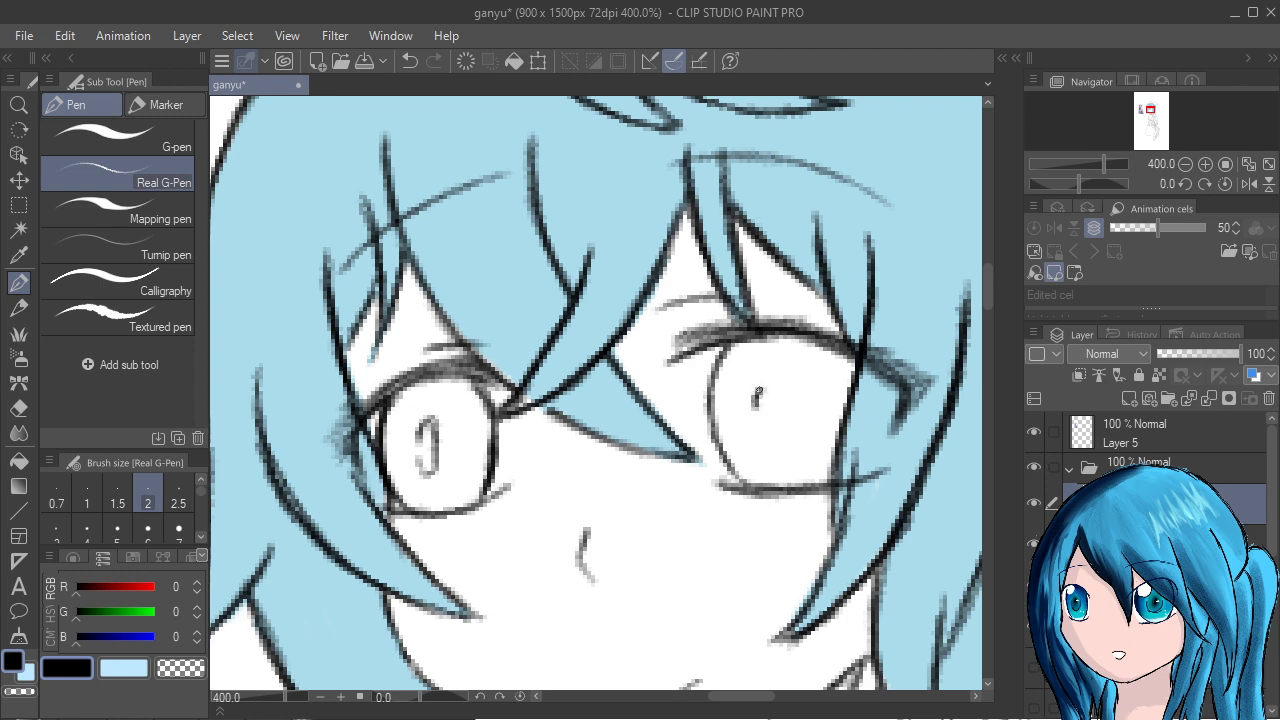
pyautogui.moveTo(758, 392); pyautogui.dragTo(768, 440)
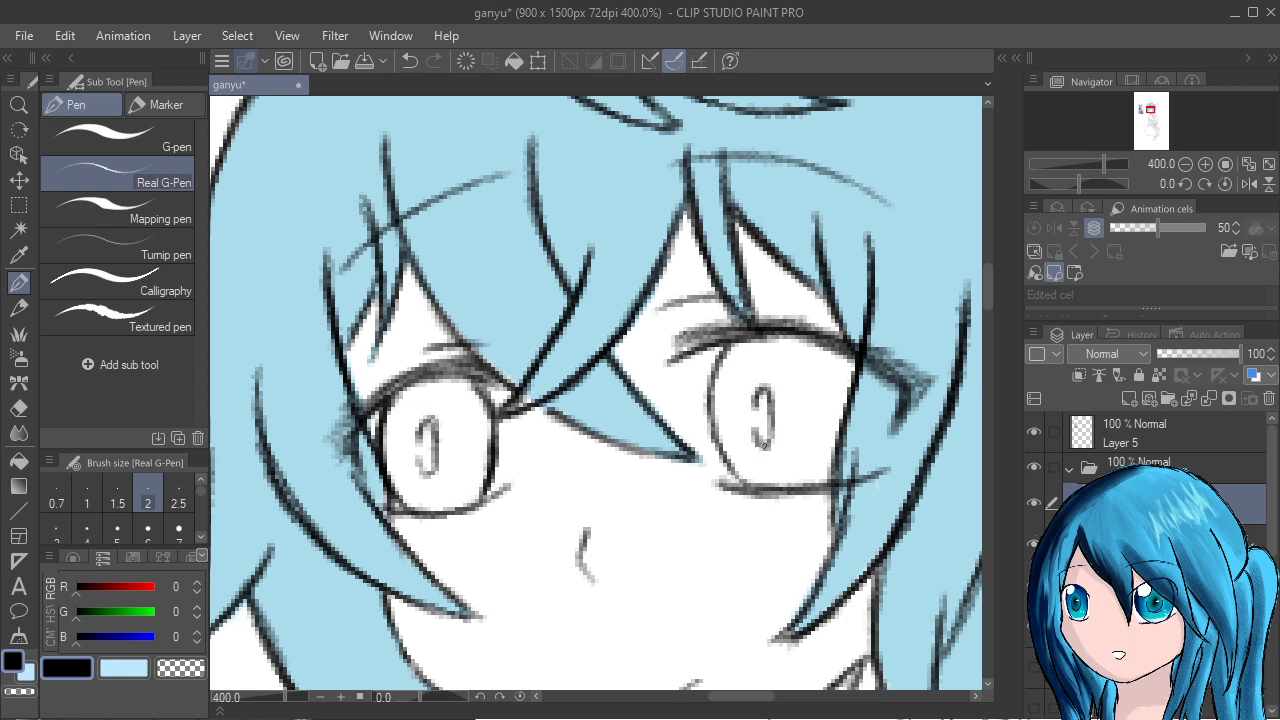
pyautogui.scroll(-4, 765, 445)
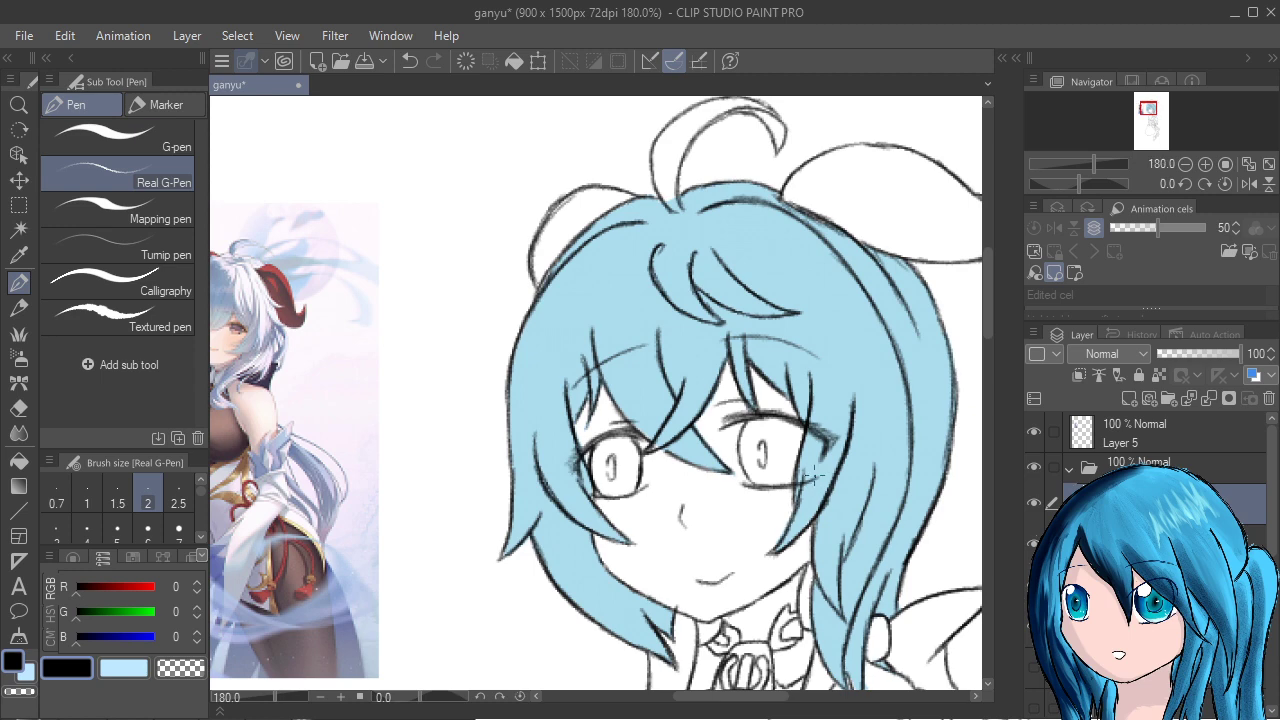
pyautogui.scroll(5, 815, 475)
pyautogui.hotkey('ctrl', 'z')
pyautogui.hotkey('ctrl', 'z')
pyautogui.hotkey('ctrl', 'z')
pyautogui.hotkey('ctrl', 'z')
pyautogui.hotkey('ctrl', 'z')
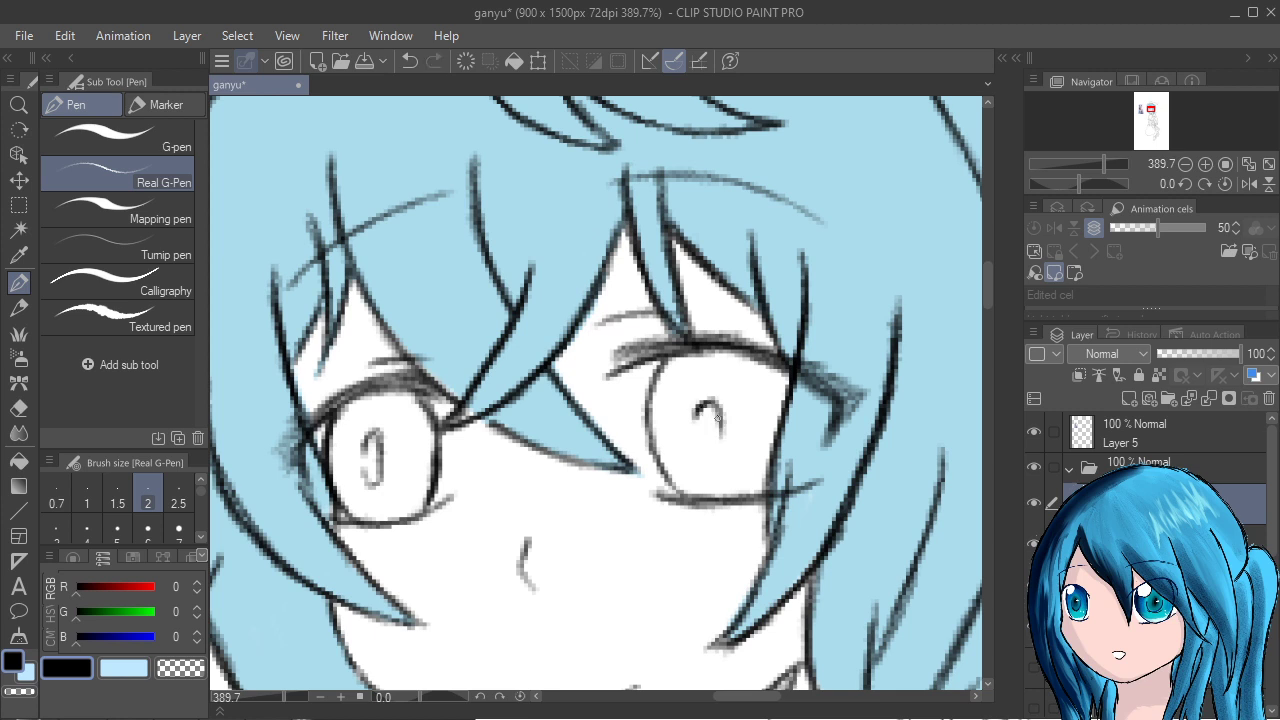
pyautogui.moveTo(717, 418); pyautogui.dragTo(705, 454)
# Refine the curved outline of the right eye's new pupil and compare both eyes at a smaller scale.
pyautogui.scroll(-3, 699, 452)
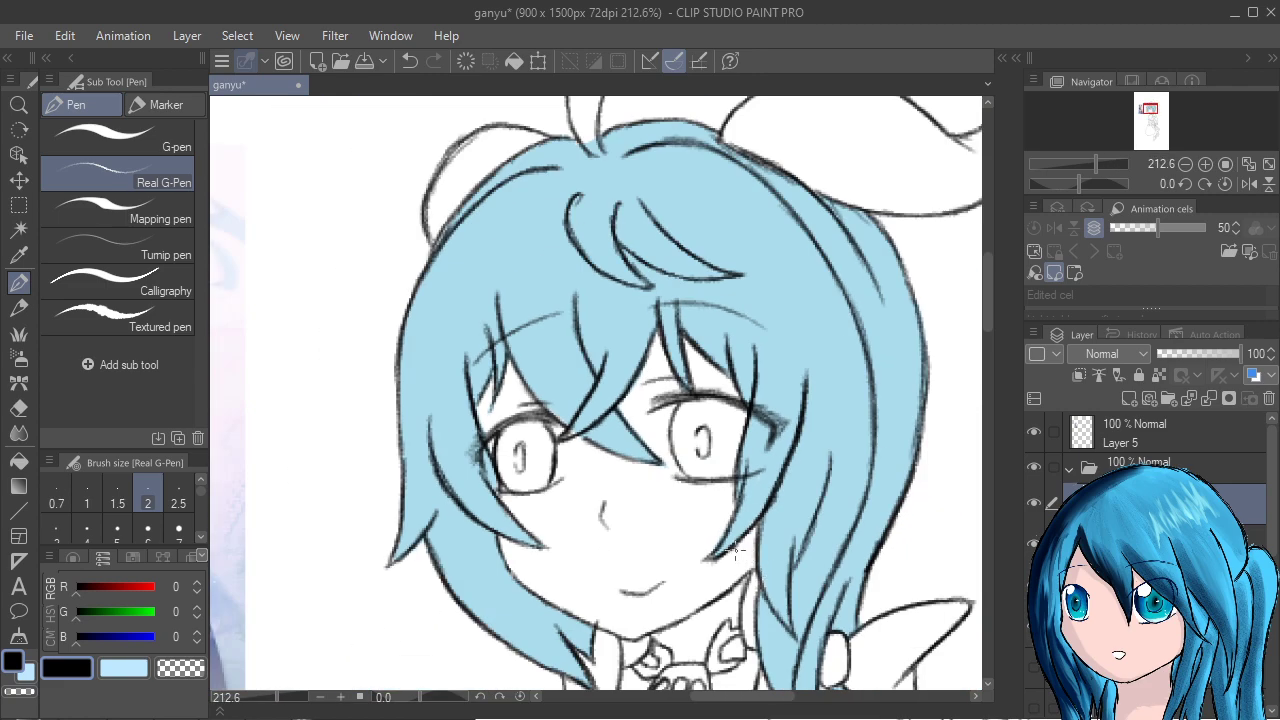
pyautogui.scroll(5, 735, 550)
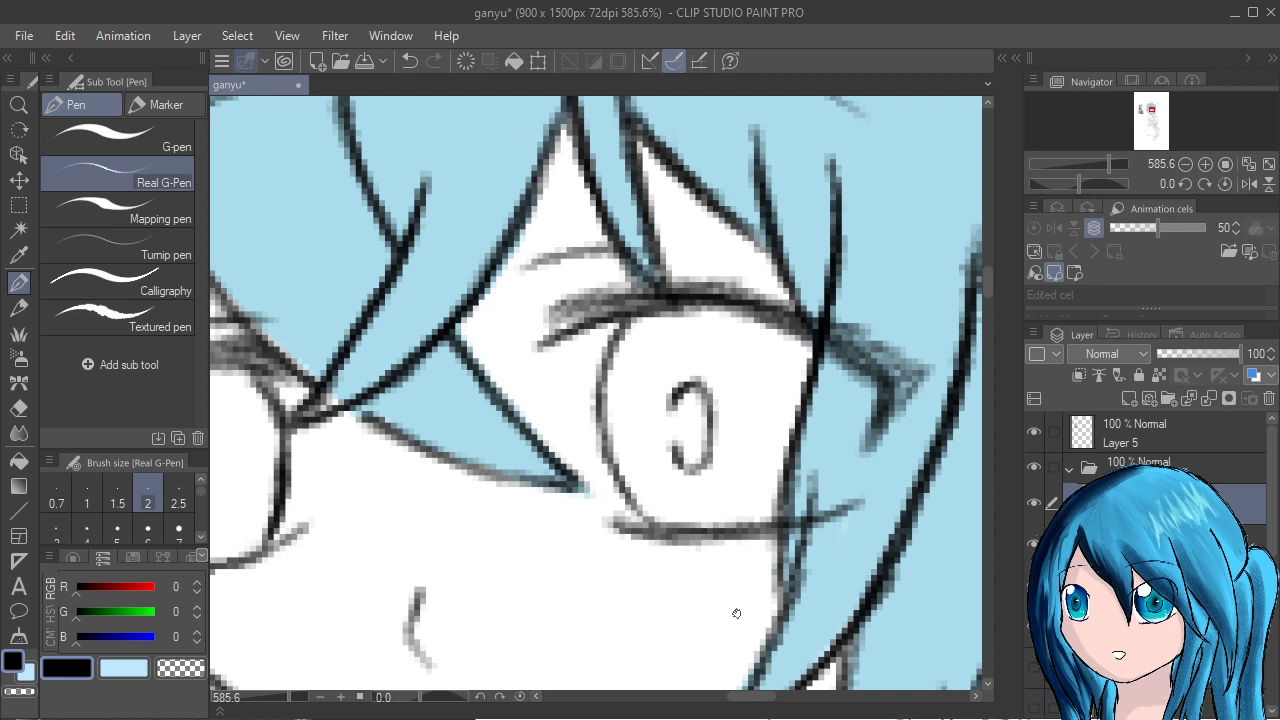
pyautogui.moveTo(695, 382)
pyautogui.mouseDown()
pyautogui.moveTo(686, 366)
pyautogui.moveTo(673, 390)
pyautogui.moveTo(670, 372)
pyautogui.moveTo(699, 364)
pyautogui.moveTo(715, 405)
pyautogui.moveTo(709, 446)
pyautogui.mouseUp()
pyautogui.press('space')
pyautogui.scroll(-4, 709, 446)
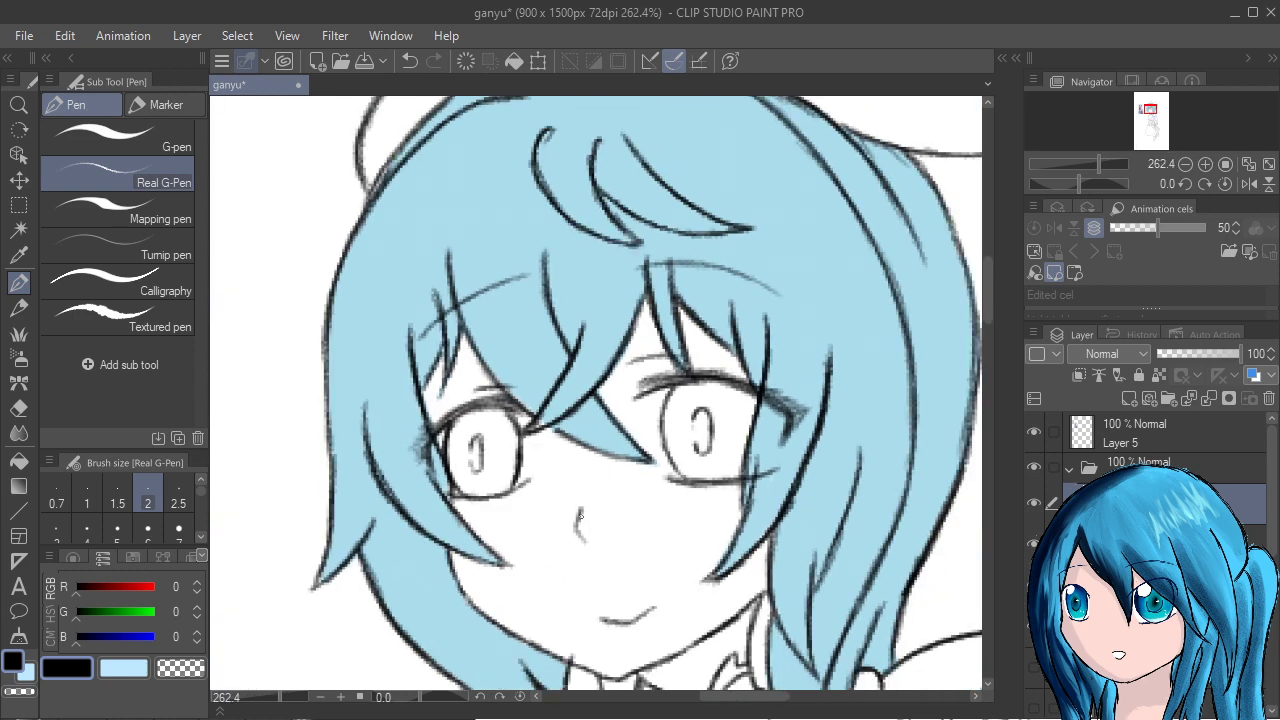
pyautogui.scroll(-3, 576, 517)
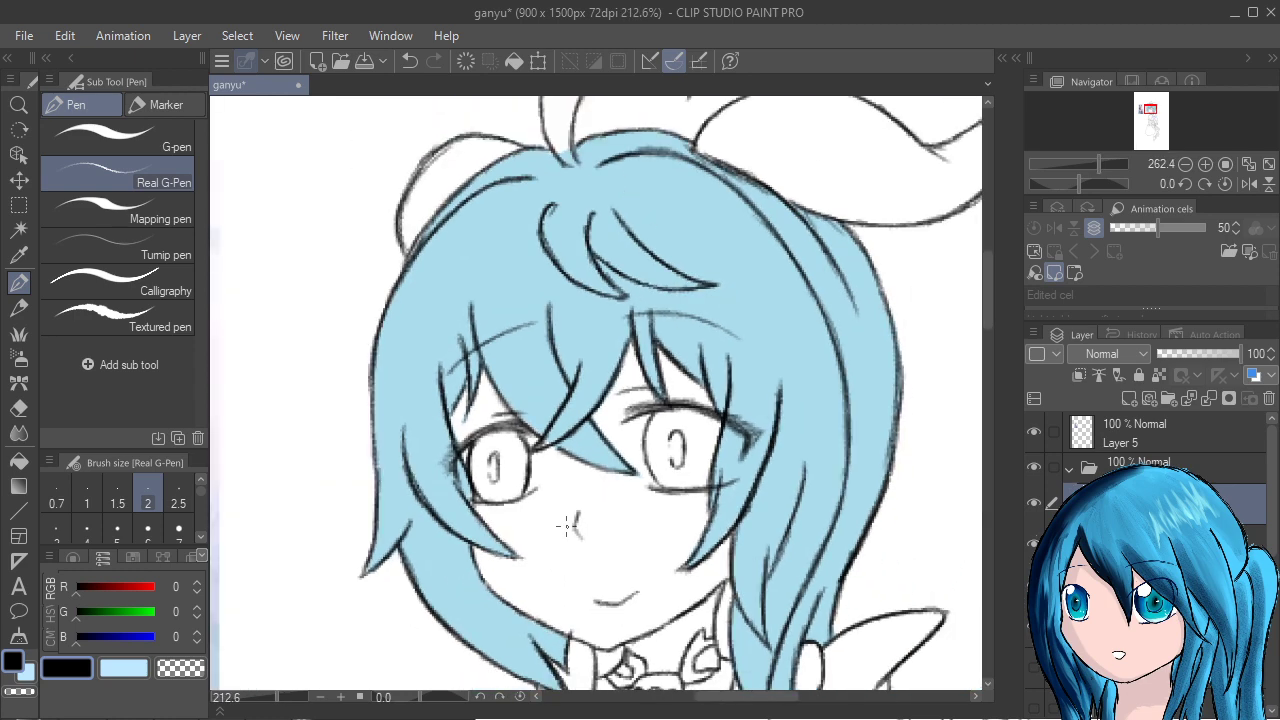
pyautogui.scroll(3, 566, 525)
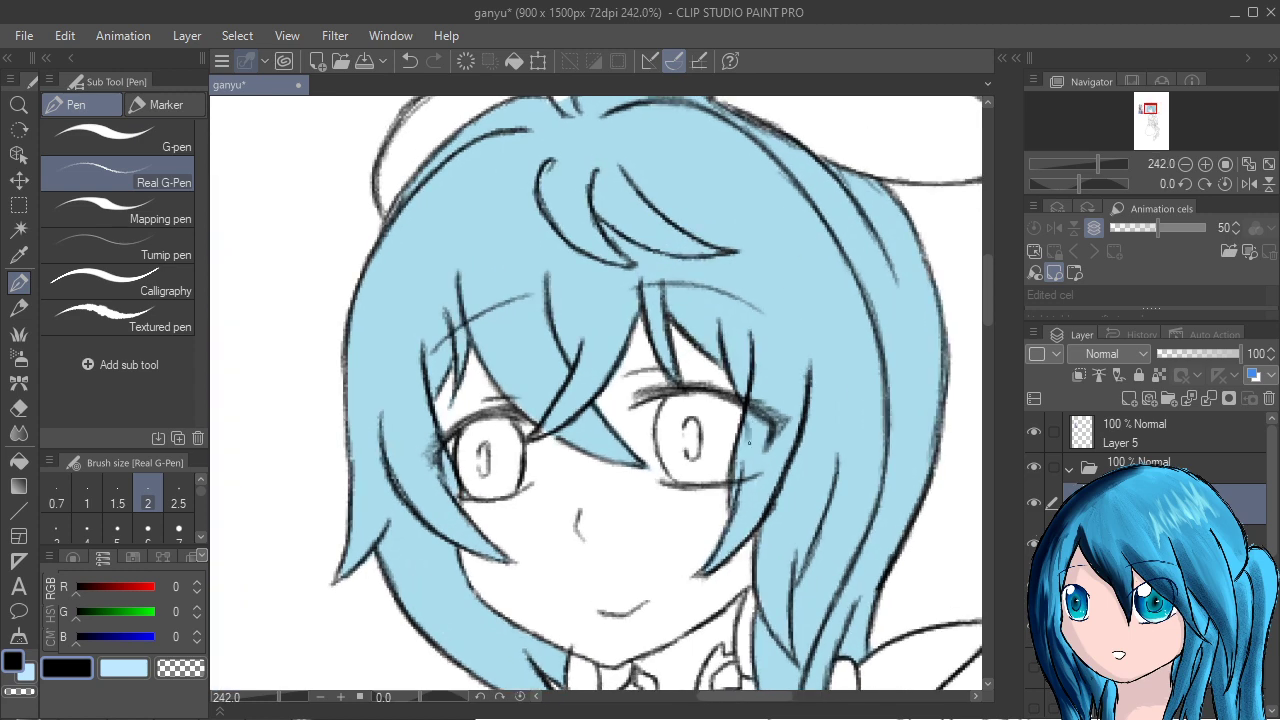
# Draw the outer edge of the right eye's iris in black where it meets the hair strand.
pyautogui.moveTo(744, 418); pyautogui.dragTo(734, 474)
pyautogui.scroll(-2, 718, 498)
pyautogui.scroll(1, 712, 515)
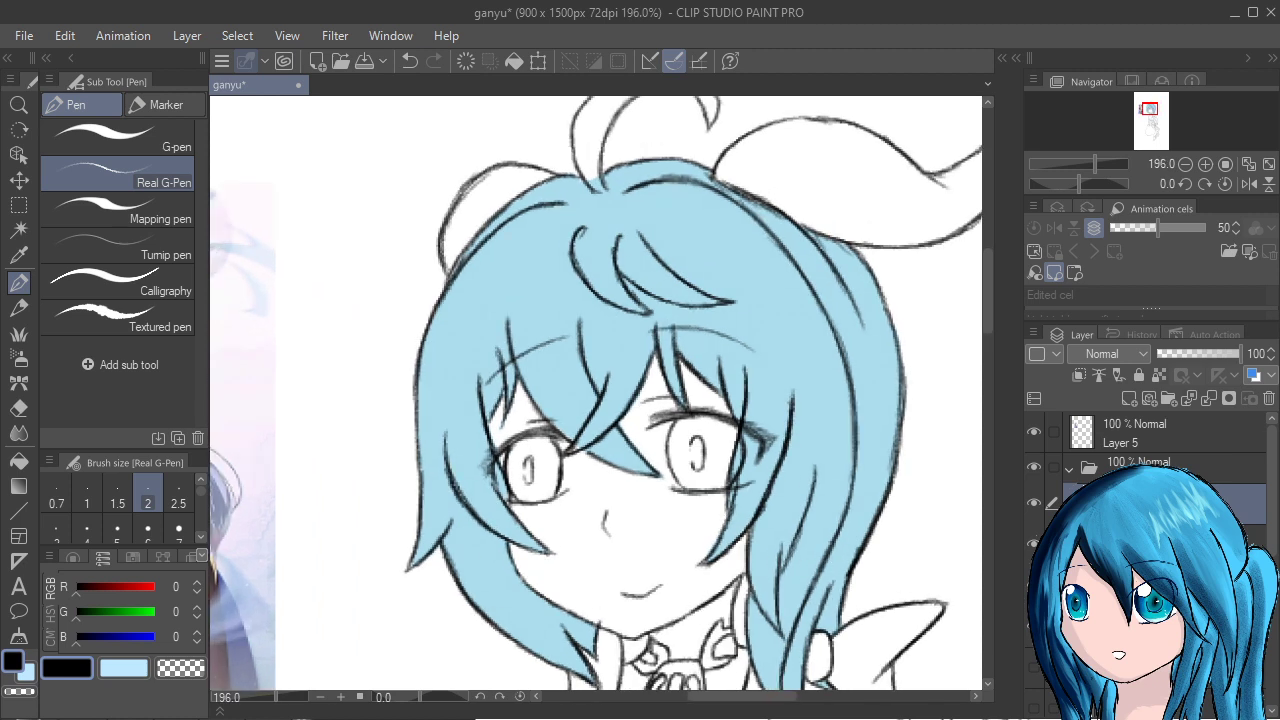
# Paint the curled strand on top of the head with the hair's light blue, using the Mapping pen on the hair colour layer.
pyautogui.click(1150, 584)
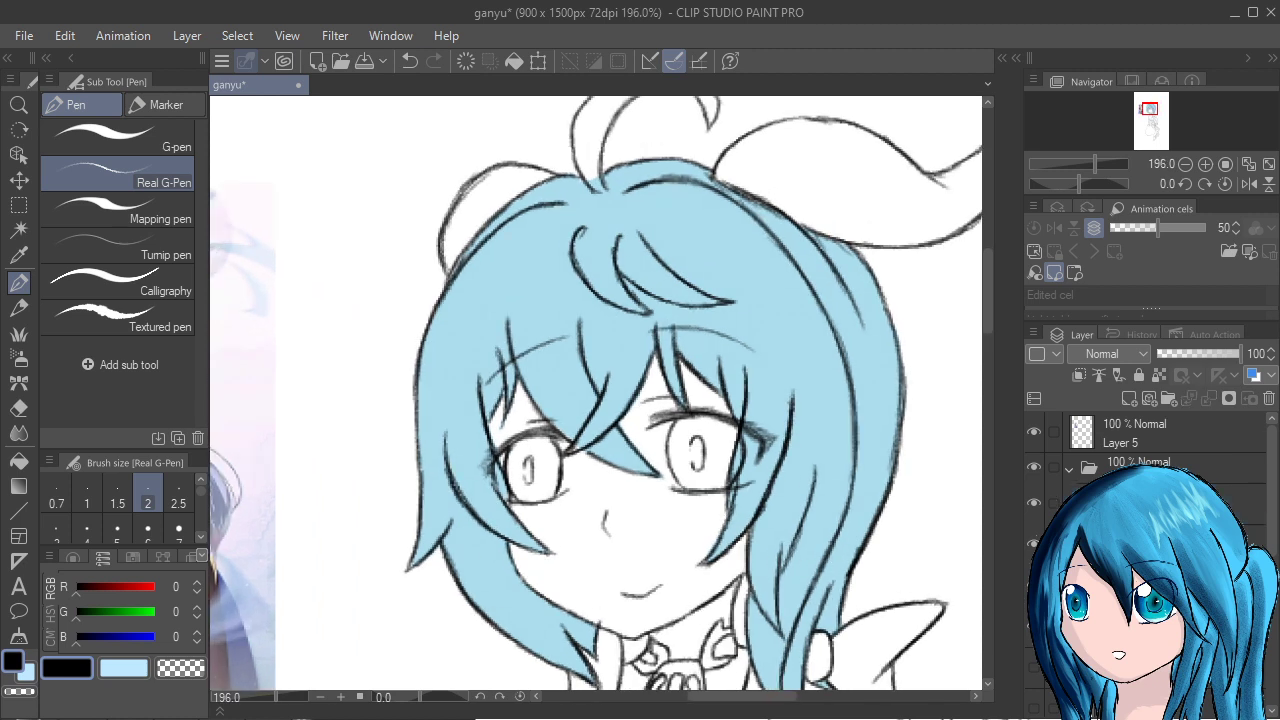
pyautogui.keyDown('alt'); pyautogui.click(716, 261); pyautogui.keyUp('alt')
pyautogui.click(150, 212)
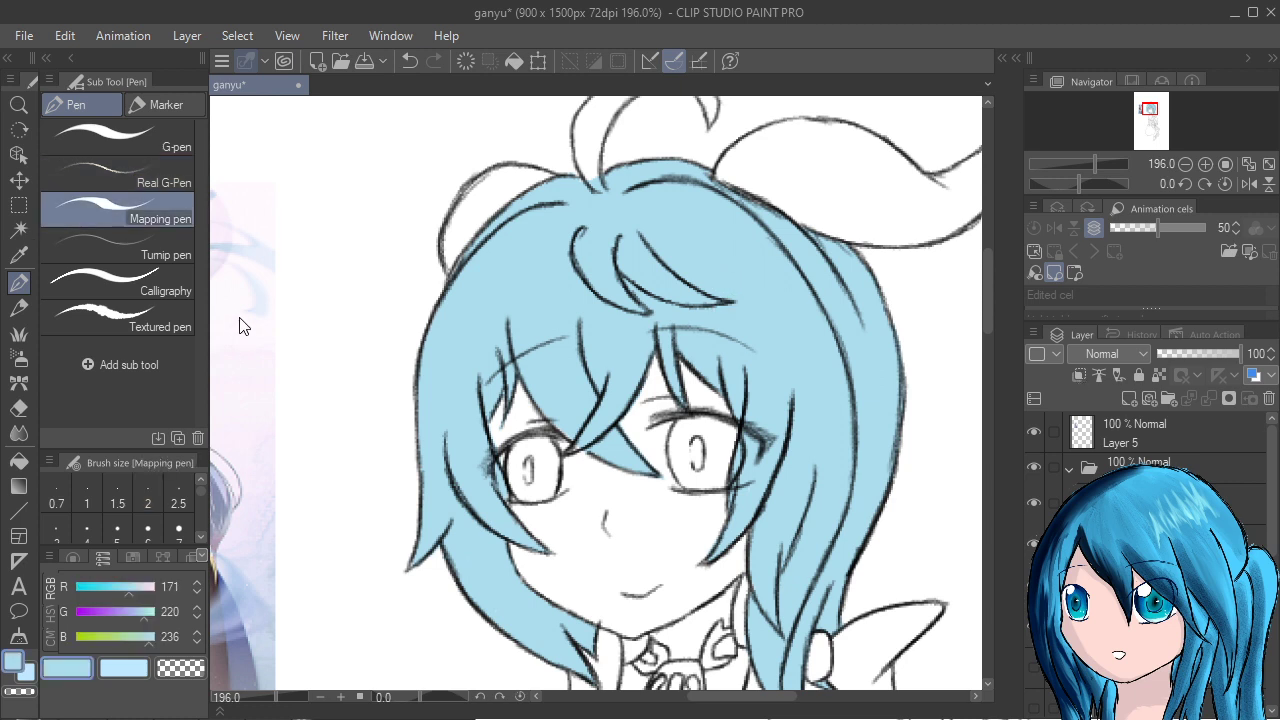
pyautogui.scroll(4, 837, 337)
pyautogui.moveTo(593, 412)
pyautogui.mouseDown()
pyautogui.moveTo(596, 438)
pyautogui.moveTo(586, 400)
pyautogui.moveTo(600, 372)
pyautogui.moveTo(592, 405)
pyautogui.moveTo(601, 393)
pyautogui.mouseUp()
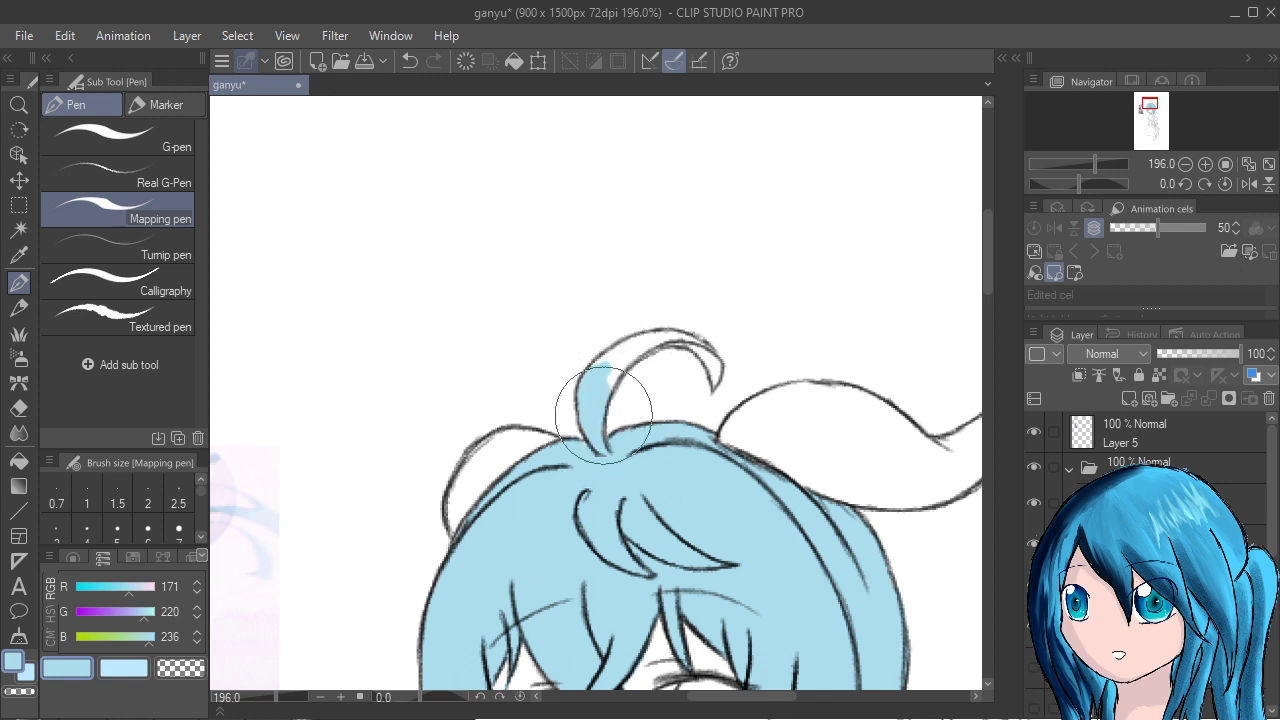
pyautogui.moveTo(588, 452)
pyautogui.mouseDown()
pyautogui.moveTo(586, 414)
pyautogui.moveTo(629, 337)
pyautogui.moveTo(606, 382)
pyautogui.moveTo(627, 357)
pyautogui.moveTo(609, 352)
pyautogui.moveTo(606, 385)
pyautogui.moveTo(654, 343)
pyautogui.moveTo(600, 352)
pyautogui.moveTo(660, 344)
pyautogui.moveTo(657, 310)
pyautogui.moveTo(651, 334)
pyautogui.moveTo(657, 314)
pyautogui.moveTo(711, 352)
pyautogui.moveTo(649, 346)
pyautogui.moveTo(703, 365)
pyautogui.moveTo(725, 355)
pyautogui.moveTo(705, 345)
pyautogui.moveTo(728, 350)
pyautogui.moveTo(707, 350)
pyautogui.moveTo(716, 388)
pyautogui.moveTo(706, 365)
pyautogui.mouseUp()
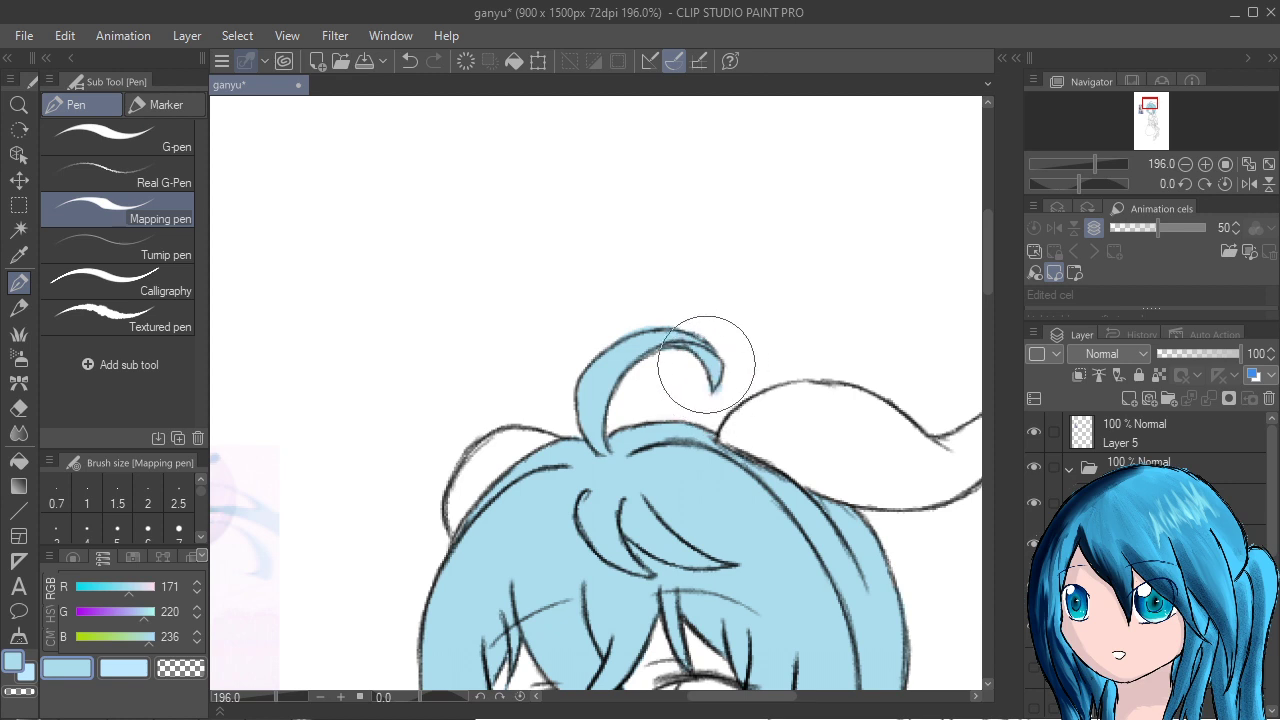
# Adjust the brush size and clean the light-blue overspill along the edges and tip of the curled top strand.
pyautogui.press('[')
pyautogui.press('[')
pyautogui.press('[')
pyautogui.press('[')
pyautogui.press('[')
pyautogui.press(']')
pyautogui.press(']')
pyautogui.press(']')
pyautogui.press(']')
pyautogui.press(']')
pyautogui.press('[')
pyautogui.press('[')
pyautogui.press('[')
pyautogui.press('[')
pyautogui.press('[')
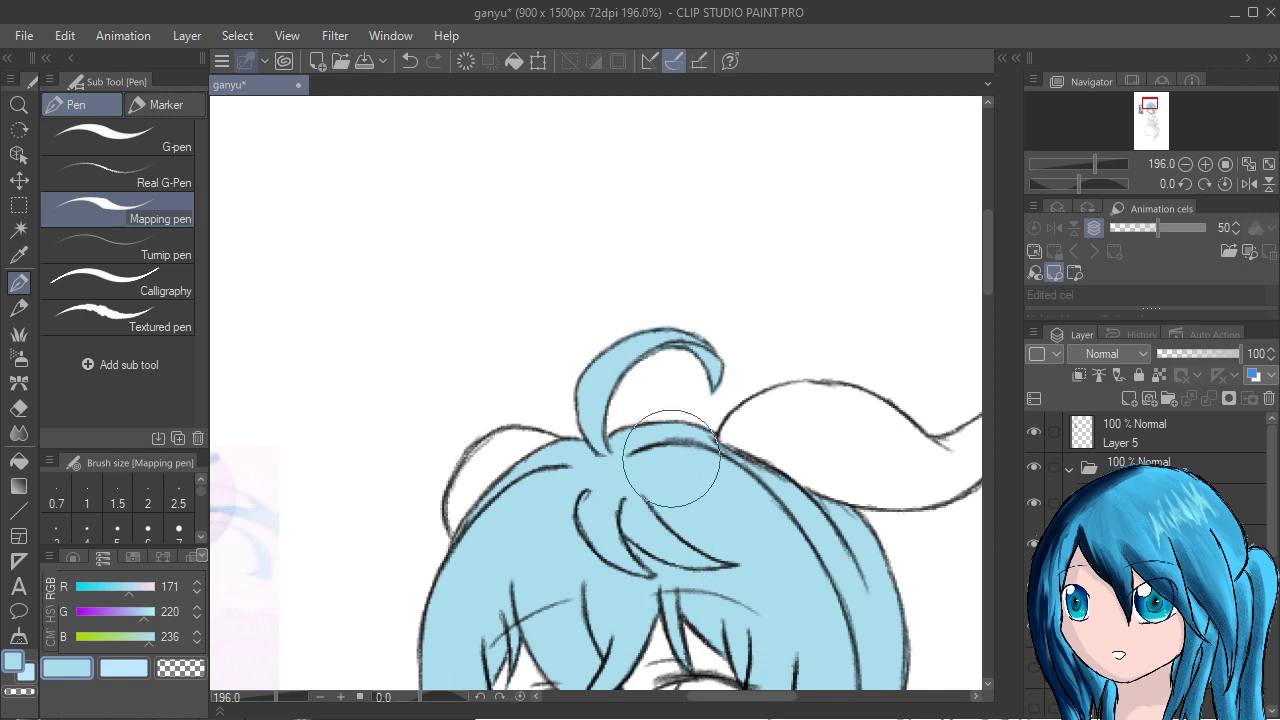
# Erase the light-blue overspill around the pointed tip of the fringe lock beside the right cheek.
pyautogui.scroll(2, 700, 443)
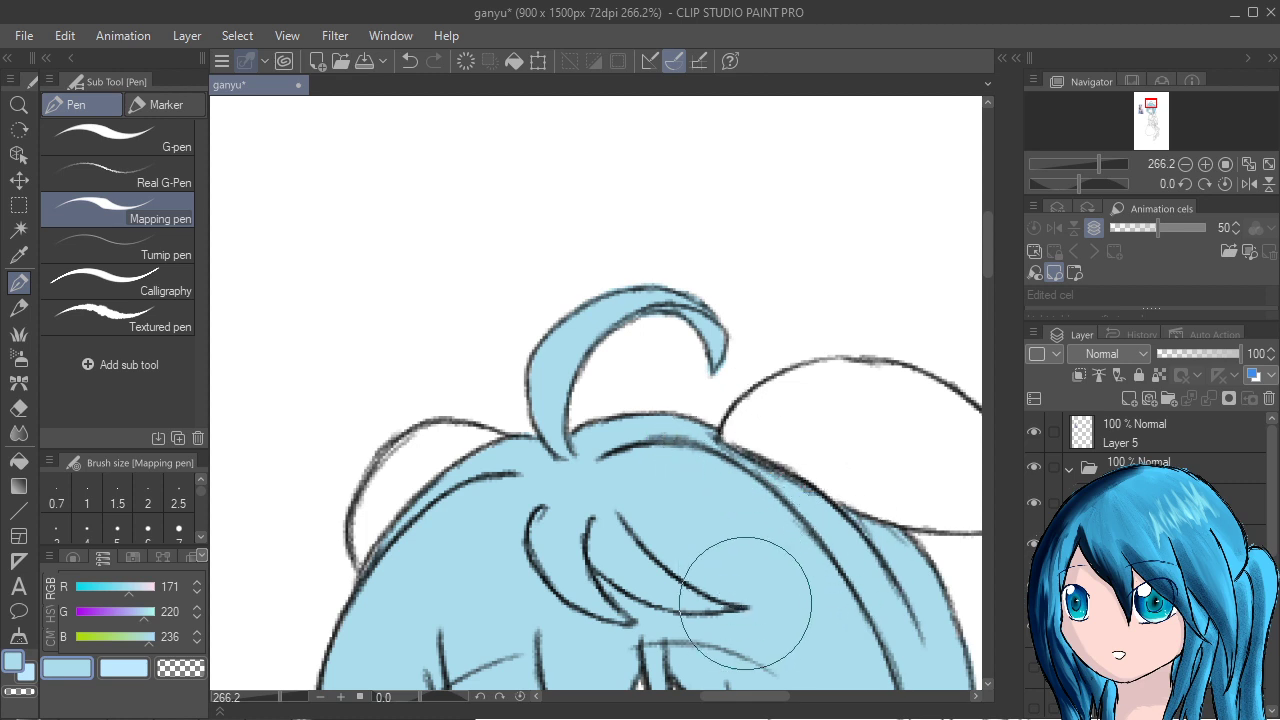
pyautogui.moveTo(756, 628); pyautogui.dragTo(716, 448)
pyautogui.moveTo(640, 540); pyautogui.dragTo(658, 387)
pyautogui.moveTo(640, 500); pyautogui.dragTo(649, 423)
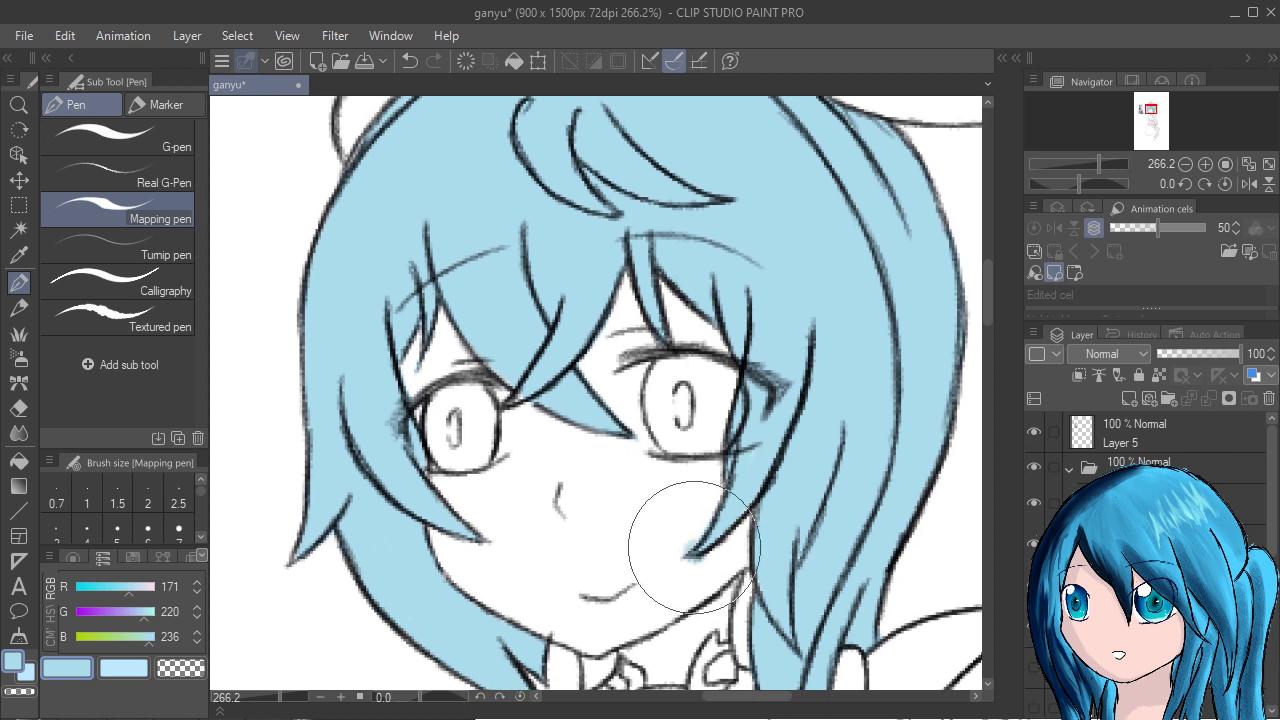
pyautogui.press('e')
pyautogui.moveTo(714, 563); pyautogui.dragTo(664, 580)
# Paint the long left lock light blue from below the chin, along the chest, down to its pointed end.
pyautogui.scroll(-7, 838, 513)
pyautogui.moveTo(850, 525); pyautogui.dragTo(629, 231)
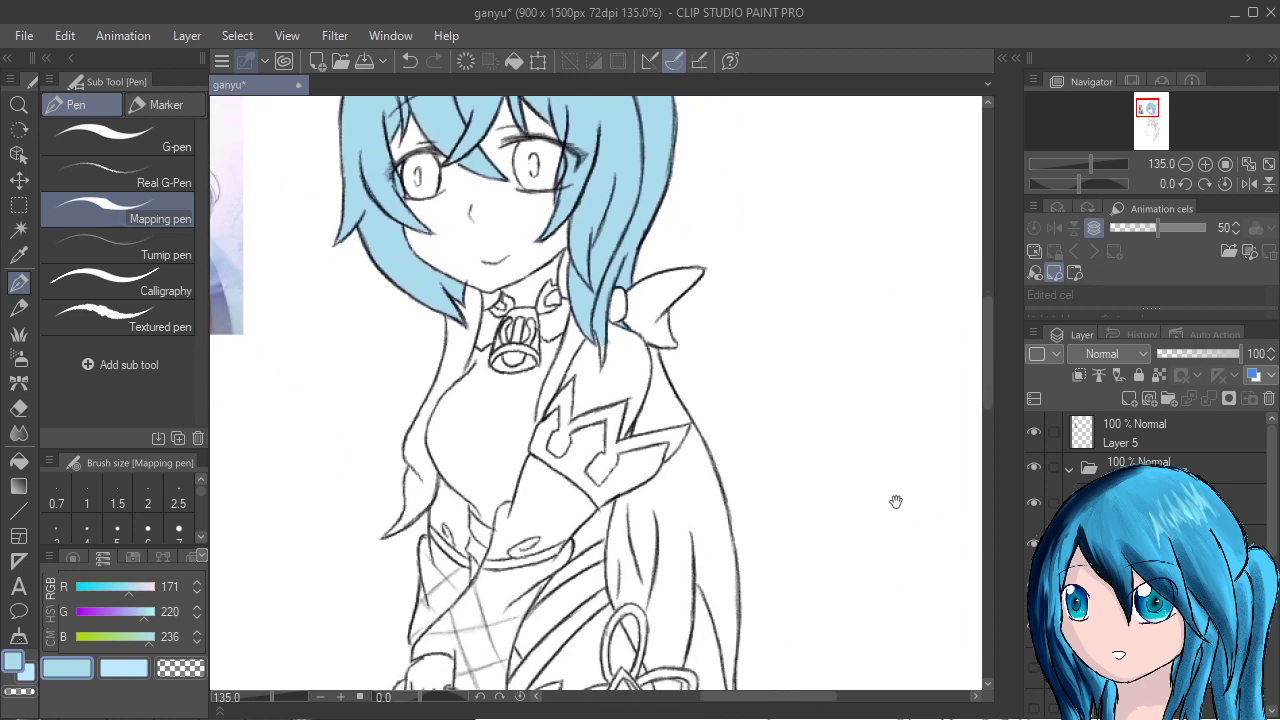
pyautogui.moveTo(896, 501); pyautogui.dragTo(822, 499)
pyautogui.scroll(4, 590, 379)
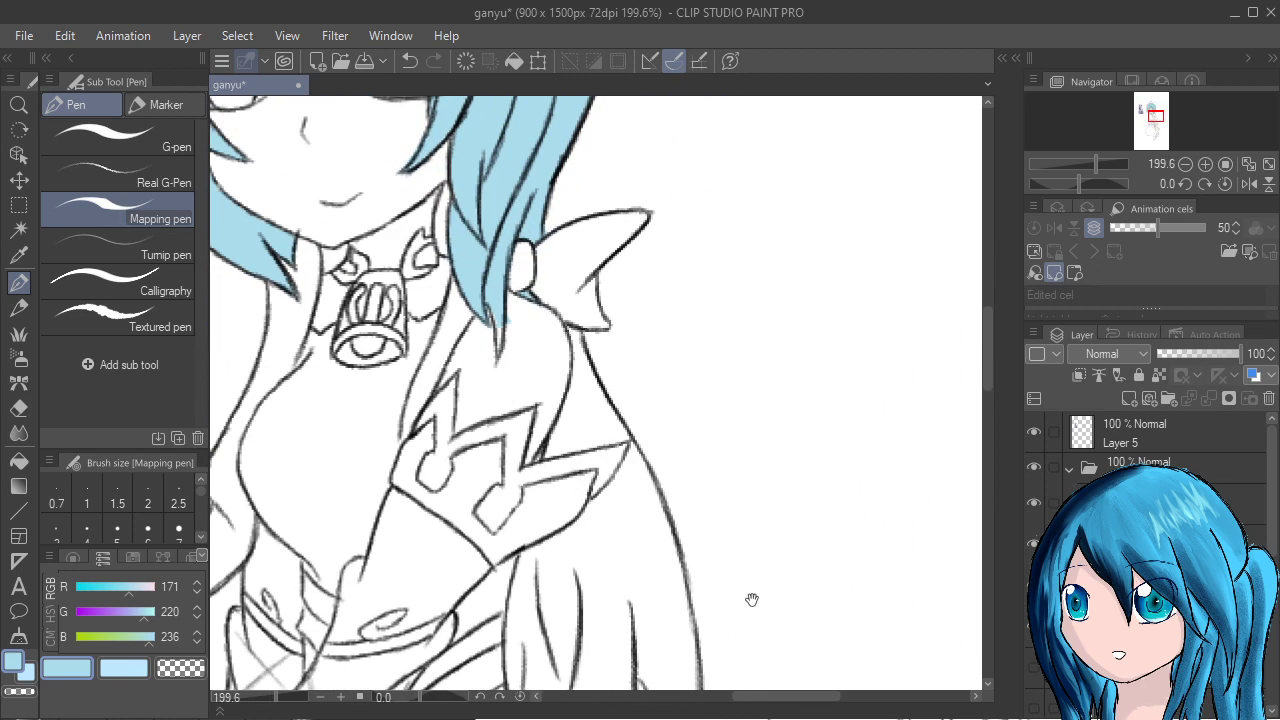
pyautogui.moveTo(751, 600); pyautogui.dragTo(1023, 660)
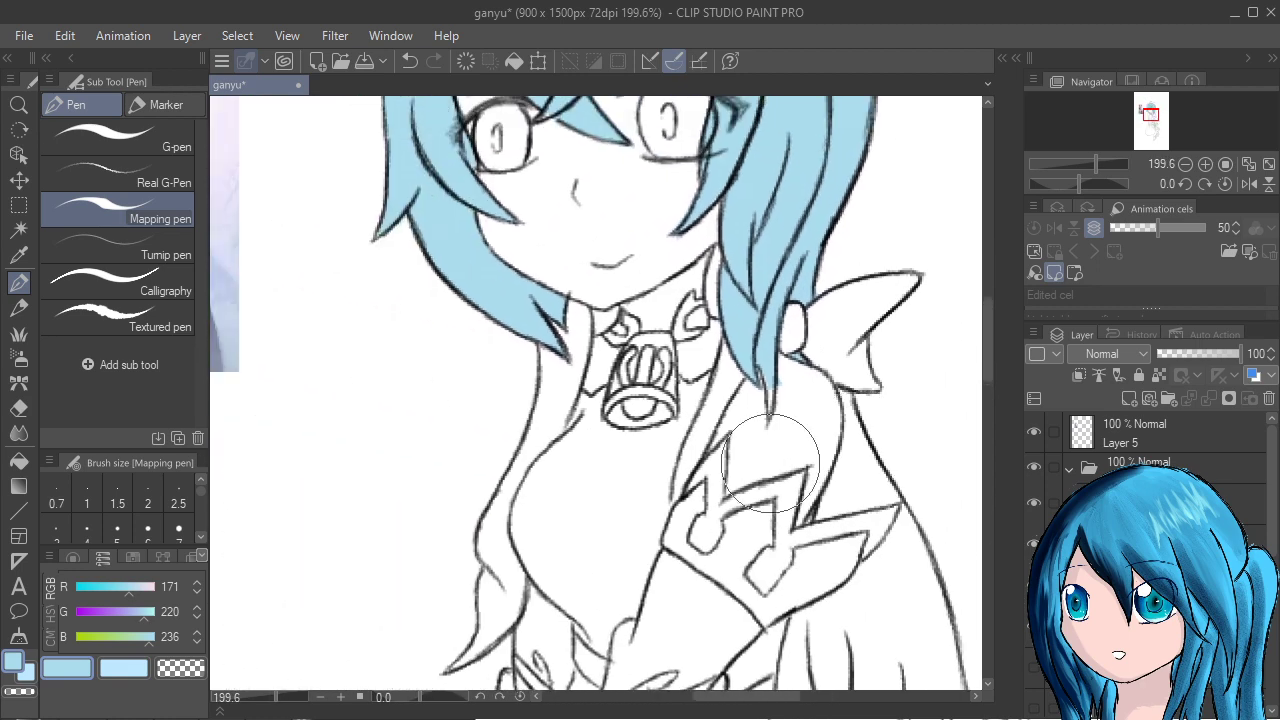
pyautogui.moveTo(509, 337)
pyautogui.mouseDown()
pyautogui.moveTo(543, 414)
pyautogui.moveTo(523, 357)
pyautogui.moveTo(560, 335)
pyautogui.moveTo(567, 300)
pyautogui.moveTo(568, 370)
pyautogui.moveTo(529, 400)
pyautogui.moveTo(543, 386)
pyautogui.moveTo(552, 421)
pyautogui.mouseUp()
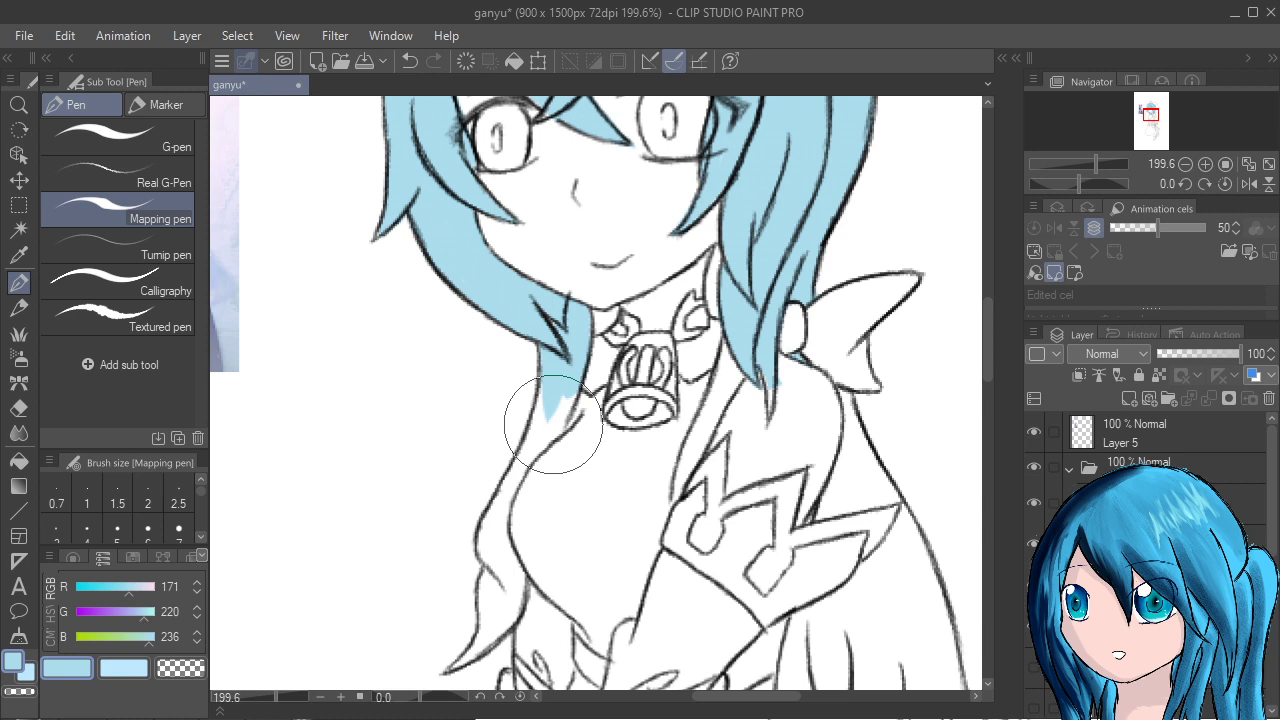
pyautogui.moveTo(557, 410)
pyautogui.mouseDown()
pyautogui.moveTo(530, 439)
pyautogui.moveTo(523, 409)
pyautogui.moveTo(543, 386)
pyautogui.moveTo(537, 429)
pyautogui.moveTo(563, 394)
pyautogui.moveTo(474, 598)
pyautogui.moveTo(507, 538)
pyautogui.moveTo(501, 591)
pyautogui.moveTo(528, 582)
pyautogui.moveTo(547, 491)
pyautogui.moveTo(529, 486)
pyautogui.moveTo(486, 571)
pyautogui.moveTo(514, 491)
pyautogui.moveTo(558, 516)
pyautogui.moveTo(491, 571)
pyautogui.moveTo(491, 520)
pyautogui.moveTo(519, 534)
pyautogui.mouseUp()
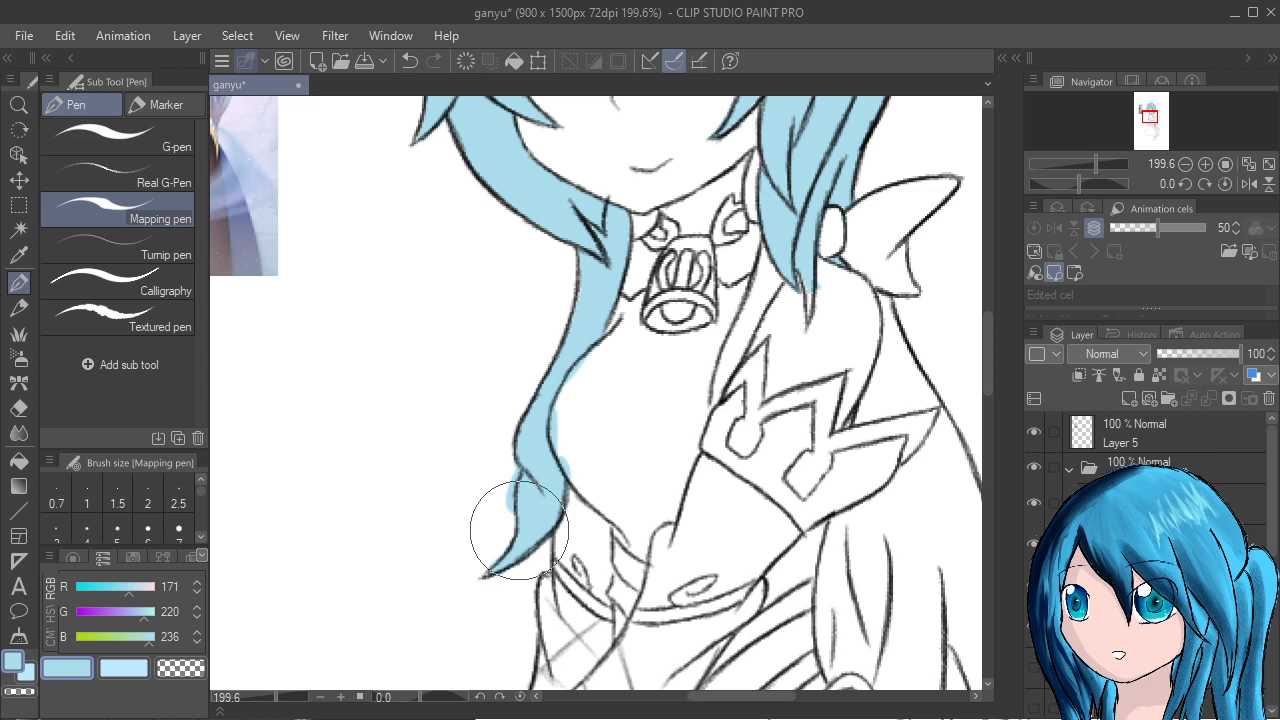
# Clean the light-blue overspill along both edges of the long left lock and tidy its lower curl down to the tip.
pyautogui.moveTo(589, 378); pyautogui.dragTo(595, 375)
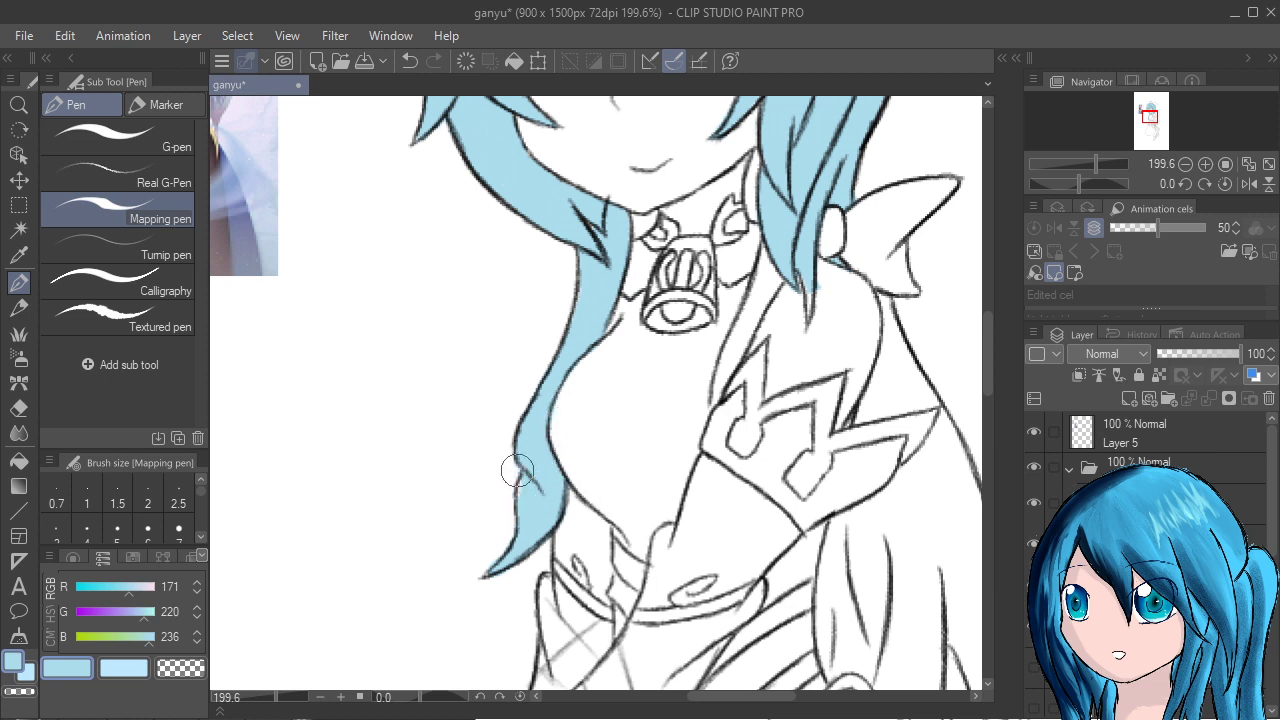
pyautogui.press(']')
pyautogui.press(']')
pyautogui.press(']')
pyautogui.moveTo(517, 474)
pyautogui.mouseDown()
pyautogui.moveTo(525, 539)
pyautogui.moveTo(502, 572)
pyautogui.mouseUp()
# Paint the thin strand beside the collar light blue, then fill the side lock's tip and the hair by the bow knot.
pyautogui.moveTo(766, 246)
pyautogui.mouseDown()
pyautogui.moveTo(740, 330)
pyautogui.moveTo(765, 270)
pyautogui.moveTo(761, 290)
pyautogui.moveTo(735, 330)
pyautogui.moveTo(765, 300)
pyautogui.moveTo(718, 410)
pyautogui.moveTo(712, 382)
pyautogui.mouseUp()
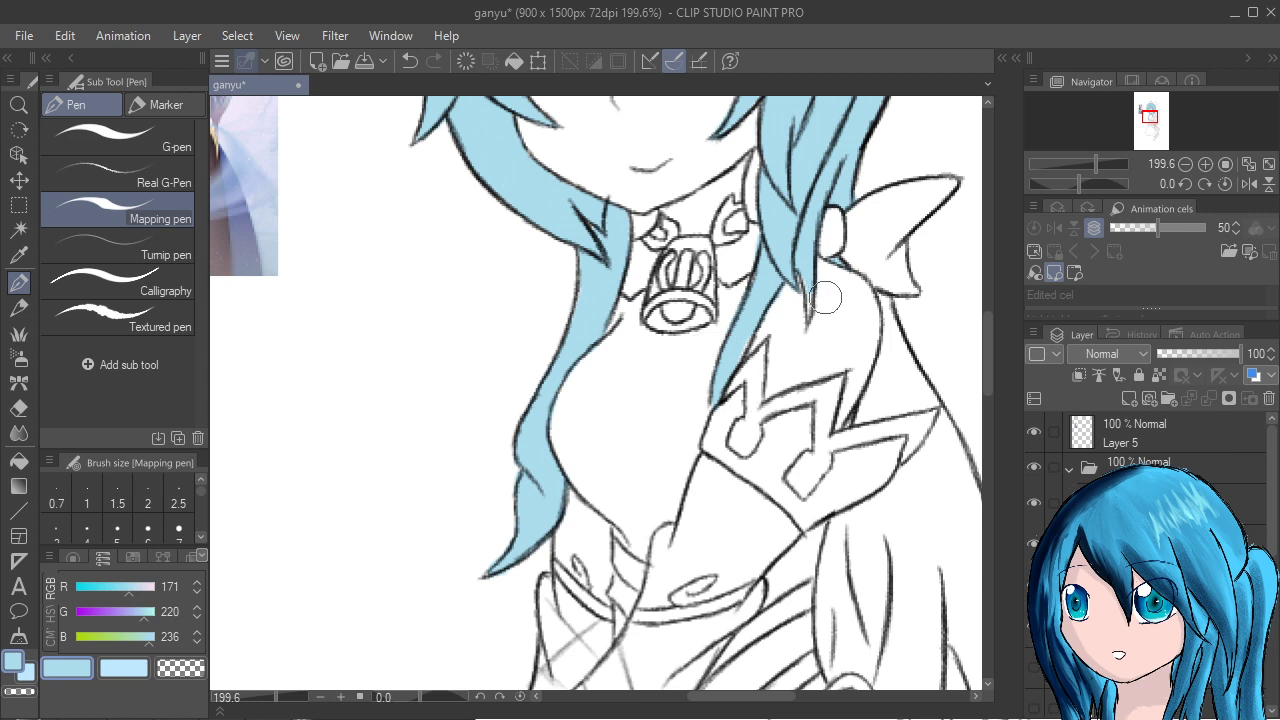
pyautogui.moveTo(809, 286); pyautogui.dragTo(813, 318)
pyautogui.moveTo(846, 244)
pyautogui.mouseDown()
pyautogui.moveTo(831, 293)
pyautogui.moveTo(839, 260)
pyautogui.mouseUp()
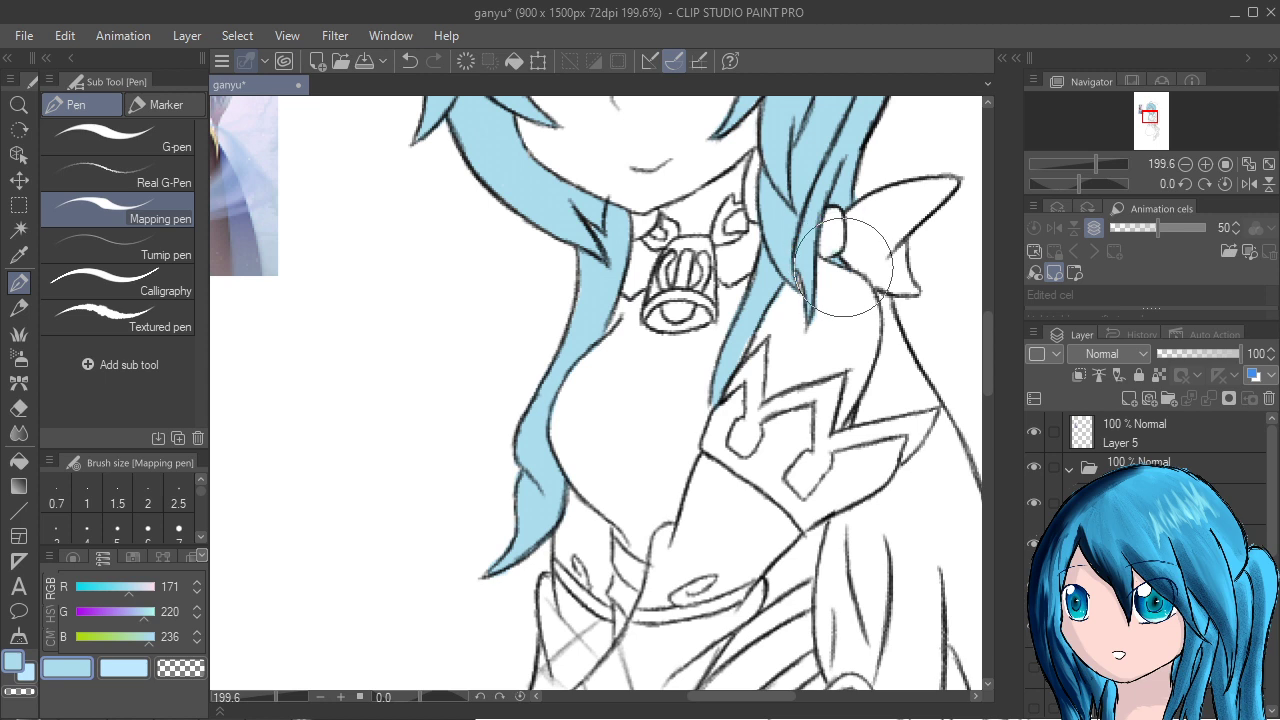
pyautogui.press('[')
pyautogui.press('[')
pyautogui.press('[')
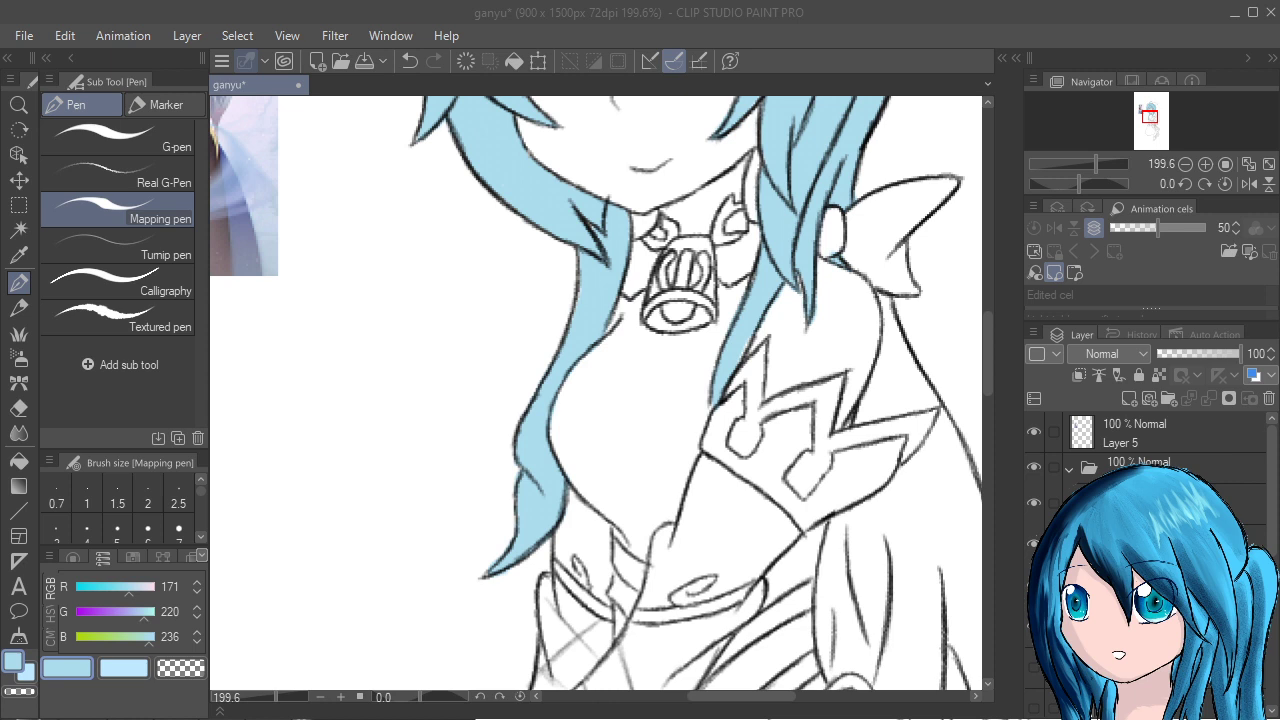
pyautogui.moveTo(434, 352); pyautogui.dragTo(418, 465)
pyautogui.hotkey('ctrl', 'z')
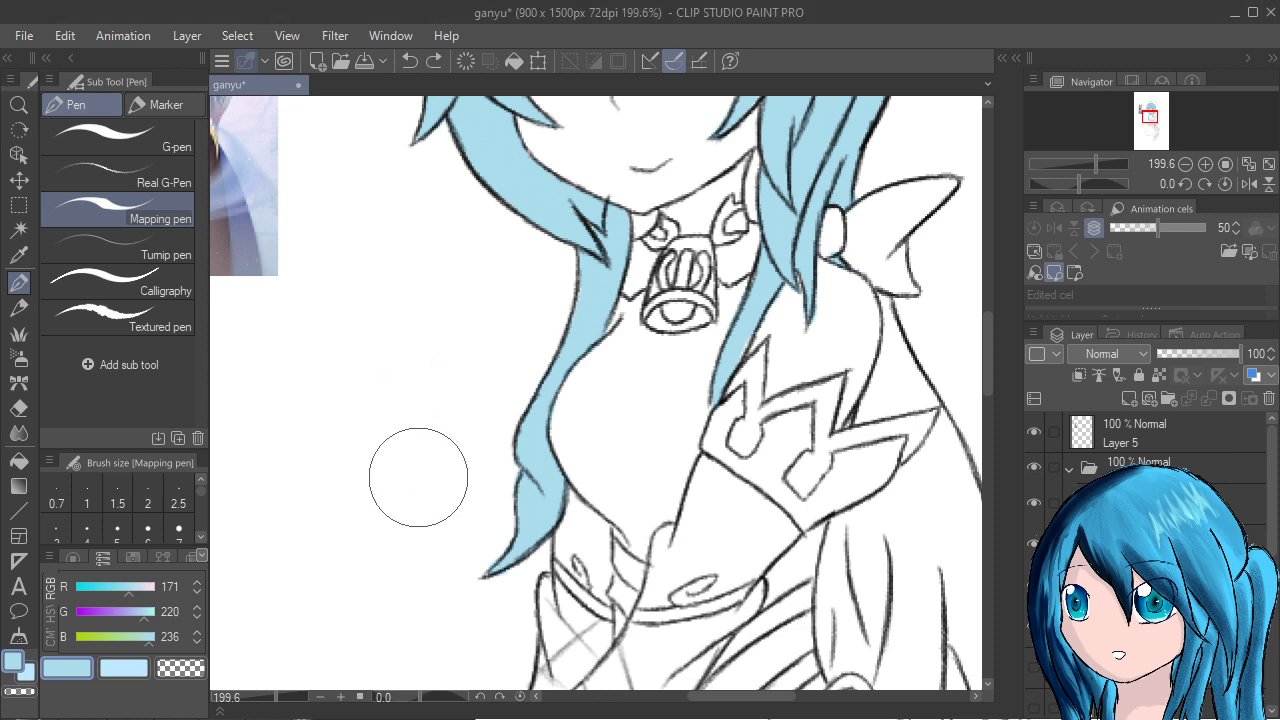
# Paint the hair behind the right shoulder light blue to just below the pointed cuff, and clean the overspill off the cuff.
pyautogui.moveTo(600, 340); pyautogui.dragTo(554, 449)
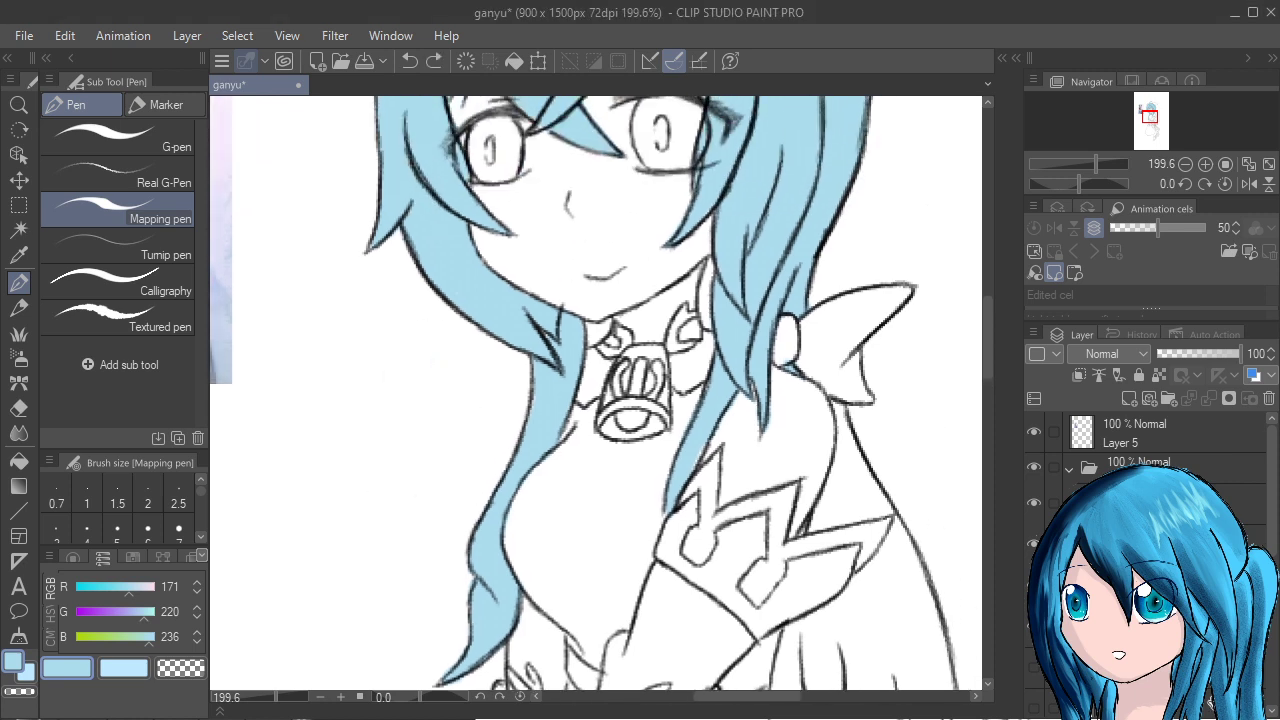
pyautogui.scroll(-3, 596, 399)
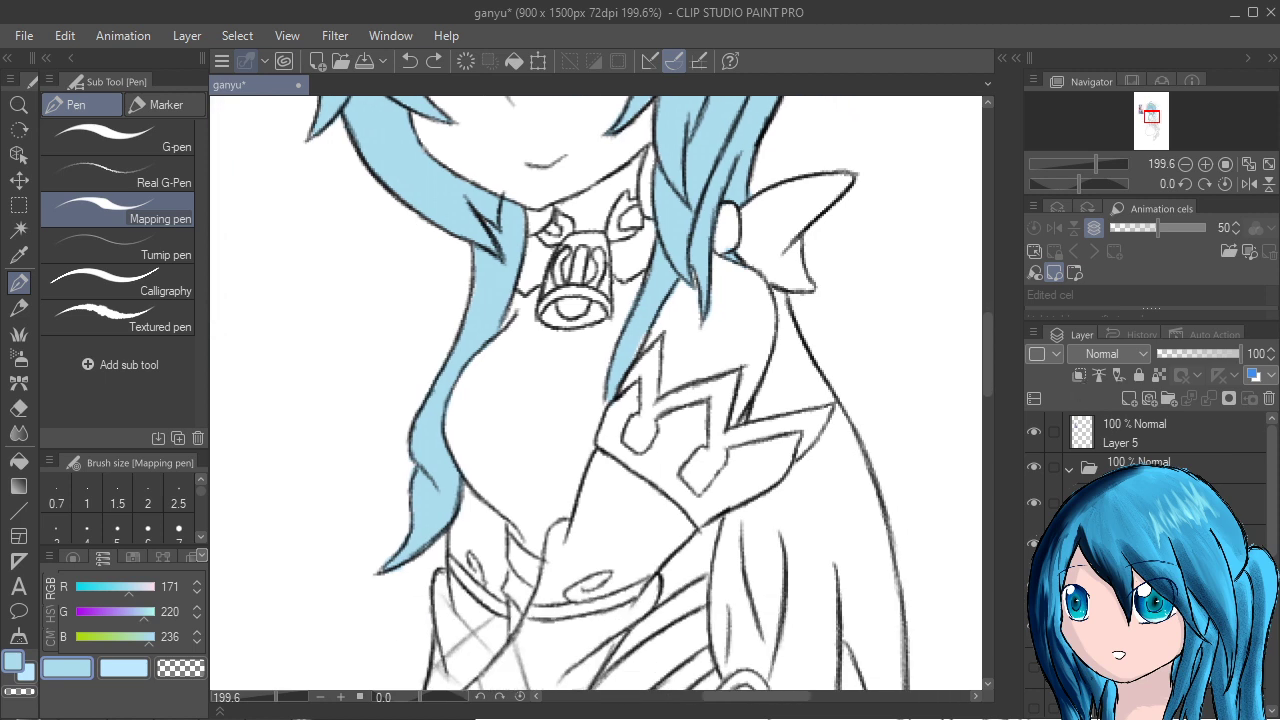
pyautogui.moveTo(774, 361); pyautogui.dragTo(766, 306)
pyautogui.moveTo(774, 251)
pyautogui.mouseDown()
pyautogui.moveTo(820, 337)
pyautogui.moveTo(775, 262)
pyautogui.moveTo(755, 345)
pyautogui.mouseUp()
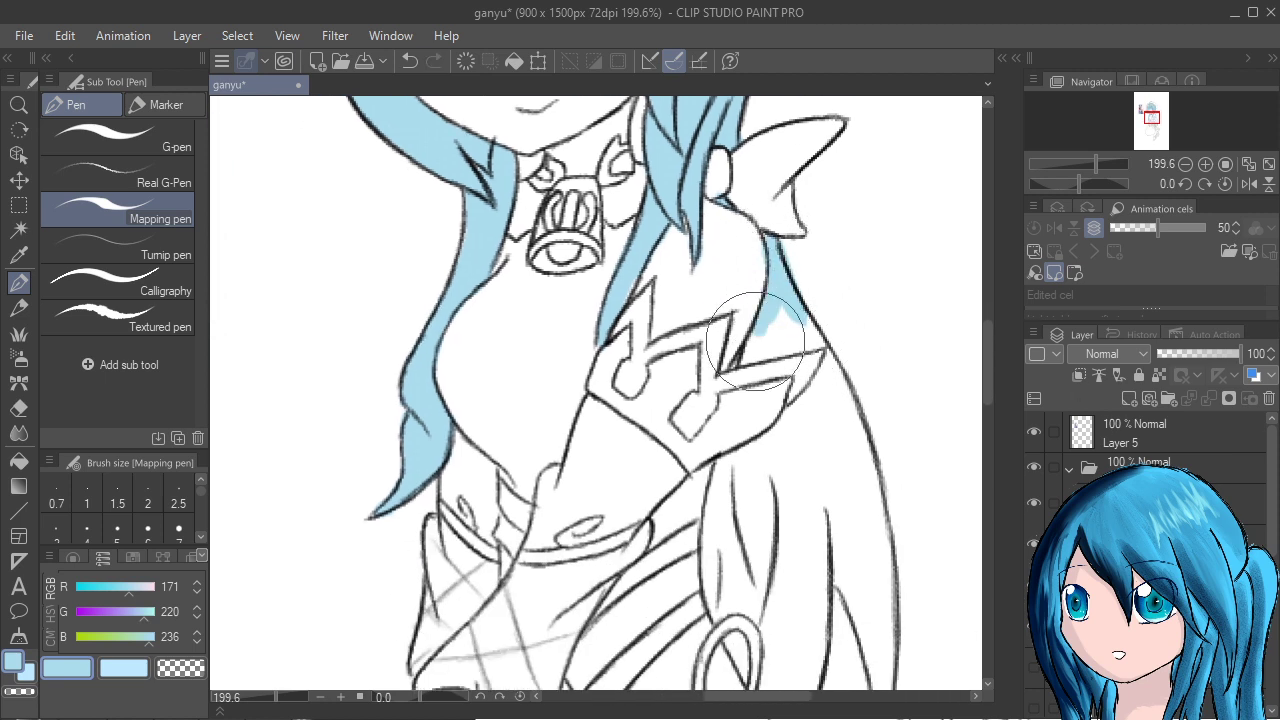
pyautogui.moveTo(778, 287); pyautogui.dragTo(746, 370)
pyautogui.moveTo(771, 311)
pyautogui.mouseDown()
pyautogui.moveTo(745, 369)
pyautogui.moveTo(783, 299)
pyautogui.moveTo(761, 369)
pyautogui.moveTo(793, 304)
pyautogui.moveTo(822, 355)
pyautogui.moveTo(813, 327)
pyautogui.moveTo(819, 347)
pyautogui.moveTo(793, 349)
pyautogui.moveTo(829, 341)
pyautogui.moveTo(833, 369)
pyautogui.moveTo(812, 417)
pyautogui.moveTo(824, 377)
pyautogui.moveTo(800, 405)
pyautogui.moveTo(831, 365)
pyautogui.moveTo(781, 419)
pyautogui.moveTo(817, 387)
pyautogui.moveTo(760, 469)
pyautogui.moveTo(783, 428)
pyautogui.moveTo(714, 473)
pyautogui.mouseUp()
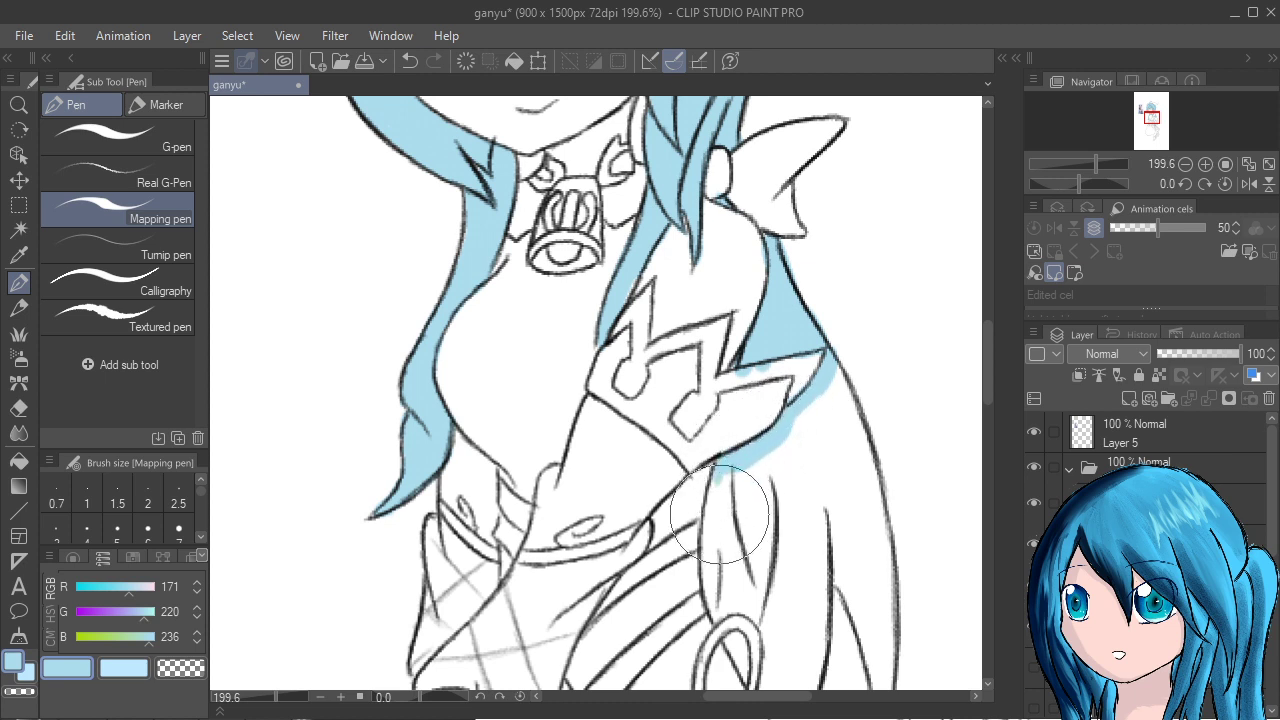
pyautogui.moveTo(720, 518)
pyautogui.mouseDown()
pyautogui.moveTo(722, 483)
pyautogui.moveTo(713, 550)
pyautogui.moveTo(747, 492)
pyautogui.moveTo(724, 471)
pyautogui.moveTo(729, 516)
pyautogui.moveTo(735, 476)
pyautogui.moveTo(754, 525)
pyautogui.moveTo(774, 466)
pyautogui.moveTo(763, 465)
pyautogui.moveTo(771, 514)
pyautogui.moveTo(772, 448)
pyautogui.moveTo(794, 489)
pyautogui.moveTo(819, 472)
pyautogui.moveTo(818, 416)
pyautogui.moveTo(839, 476)
pyautogui.moveTo(829, 366)
pyautogui.moveTo(857, 454)
pyautogui.moveTo(838, 388)
pyautogui.moveTo(855, 444)
pyautogui.moveTo(837, 398)
pyautogui.moveTo(835, 457)
pyautogui.mouseUp()
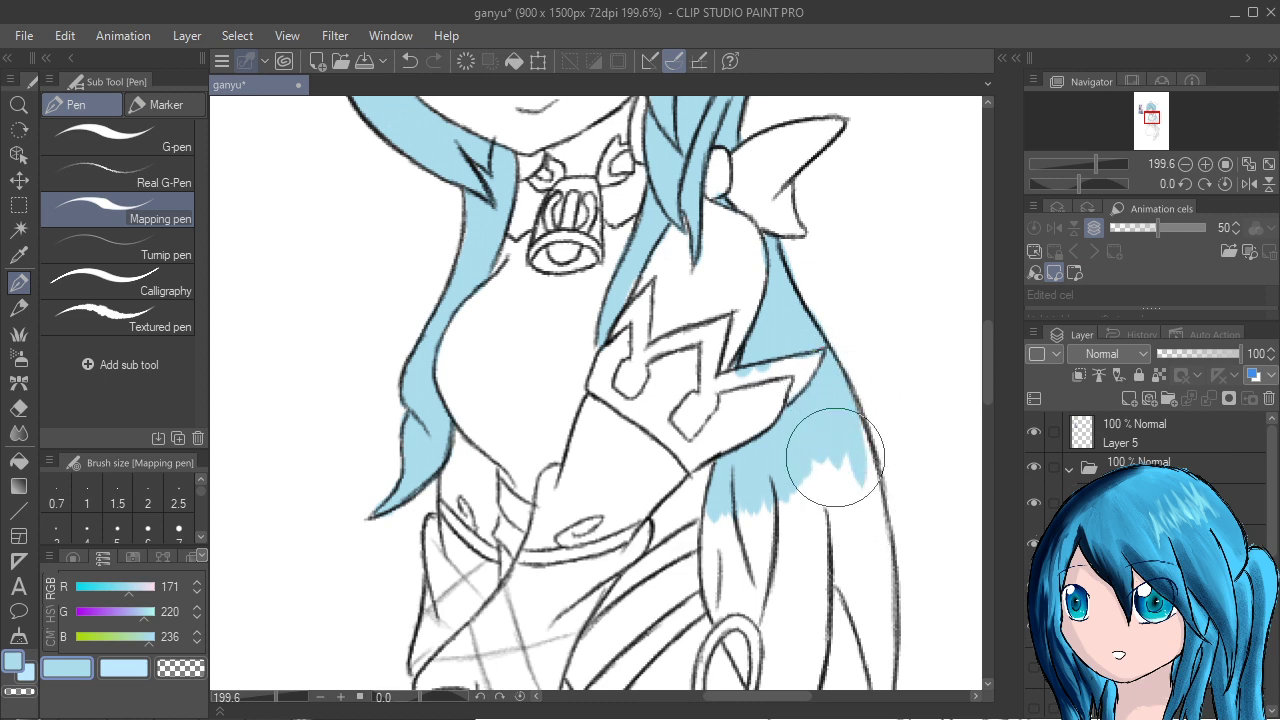
pyautogui.moveTo(747, 389); pyautogui.dragTo(751, 381)
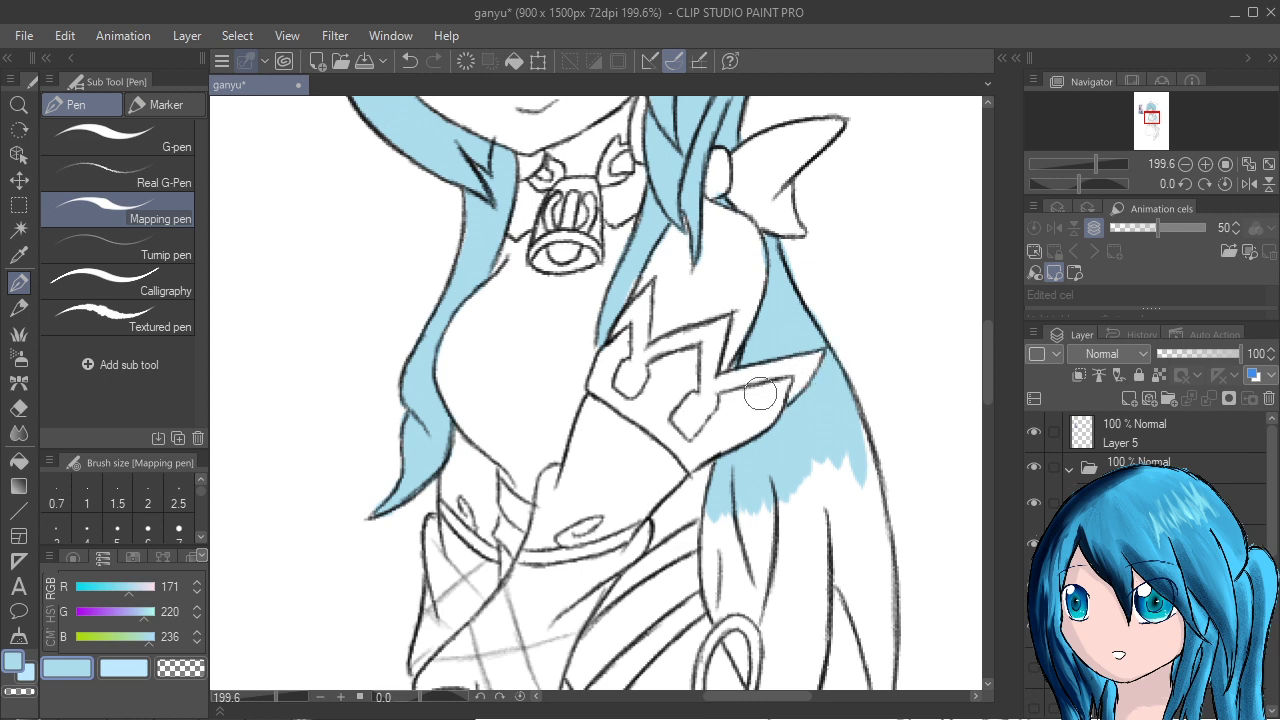
# Adjust the brush size and paint the inner lower section of the long hair light blue down to the ribbon ornament.
pyautogui.press(']')
pyautogui.press(']')
pyautogui.press(']')
pyautogui.press(']')
pyautogui.press(']')
pyautogui.press('[')
pyautogui.press('[')
pyautogui.press('[')
pyautogui.scroll(-5, 843, 355)
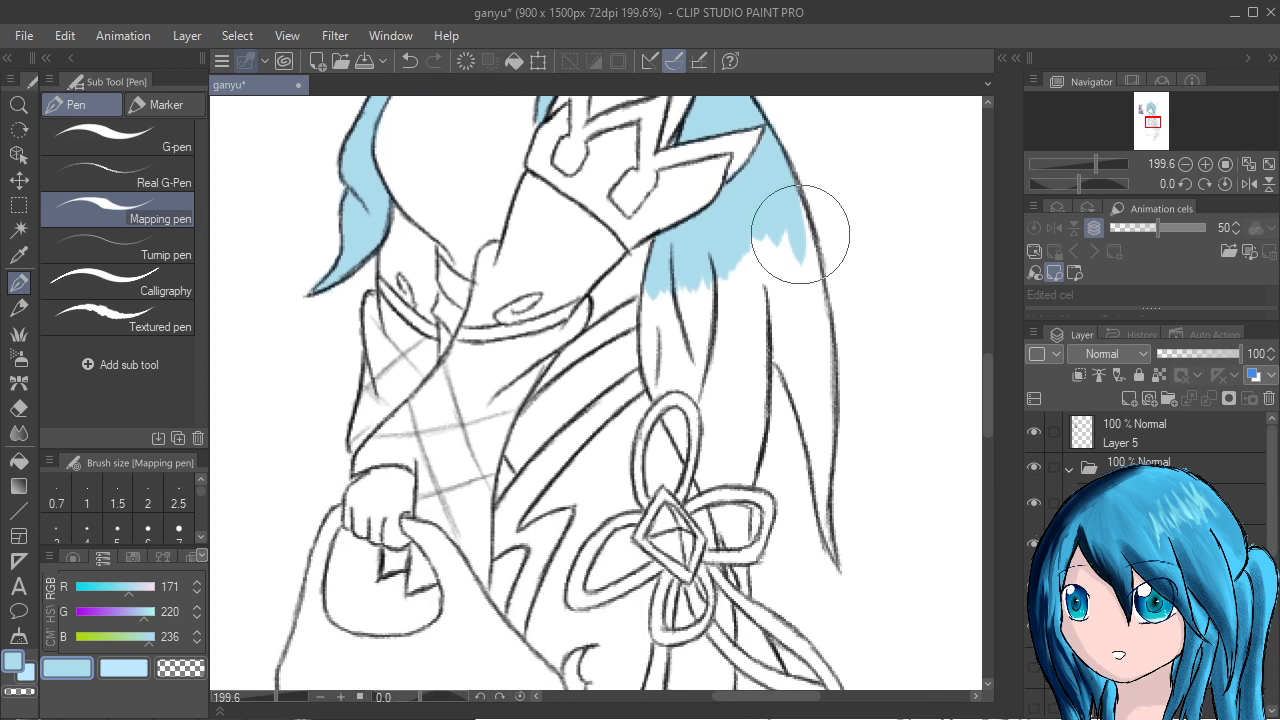
pyautogui.moveTo(665, 284); pyautogui.dragTo(650, 342)
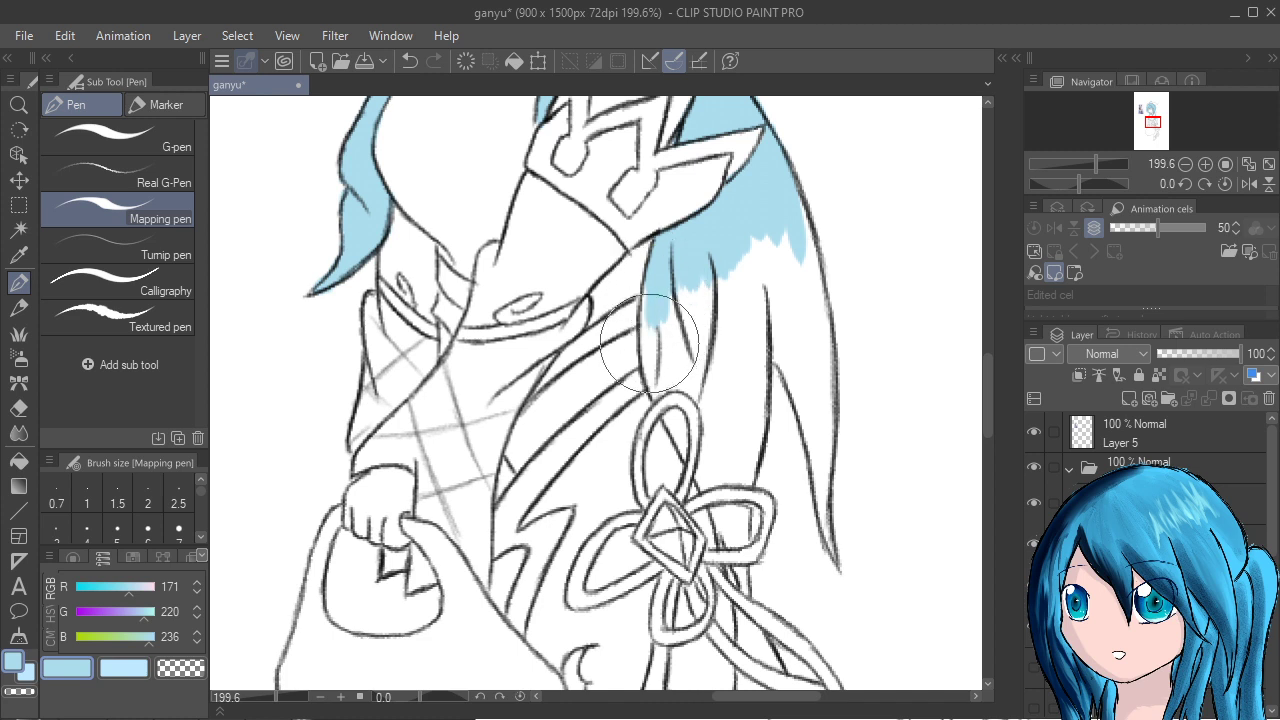
pyautogui.moveTo(653, 284)
pyautogui.mouseDown()
pyautogui.moveTo(651, 361)
pyautogui.moveTo(651, 329)
pyautogui.moveTo(672, 411)
pyautogui.moveTo(651, 365)
pyautogui.moveTo(692, 465)
pyautogui.moveTo(664, 338)
pyautogui.moveTo(690, 436)
pyautogui.moveTo(665, 294)
pyautogui.moveTo(668, 280)
pyautogui.moveTo(698, 383)
pyautogui.moveTo(684, 263)
pyautogui.moveTo(701, 431)
pyautogui.moveTo(689, 283)
pyautogui.moveTo(691, 421)
pyautogui.mouseUp()
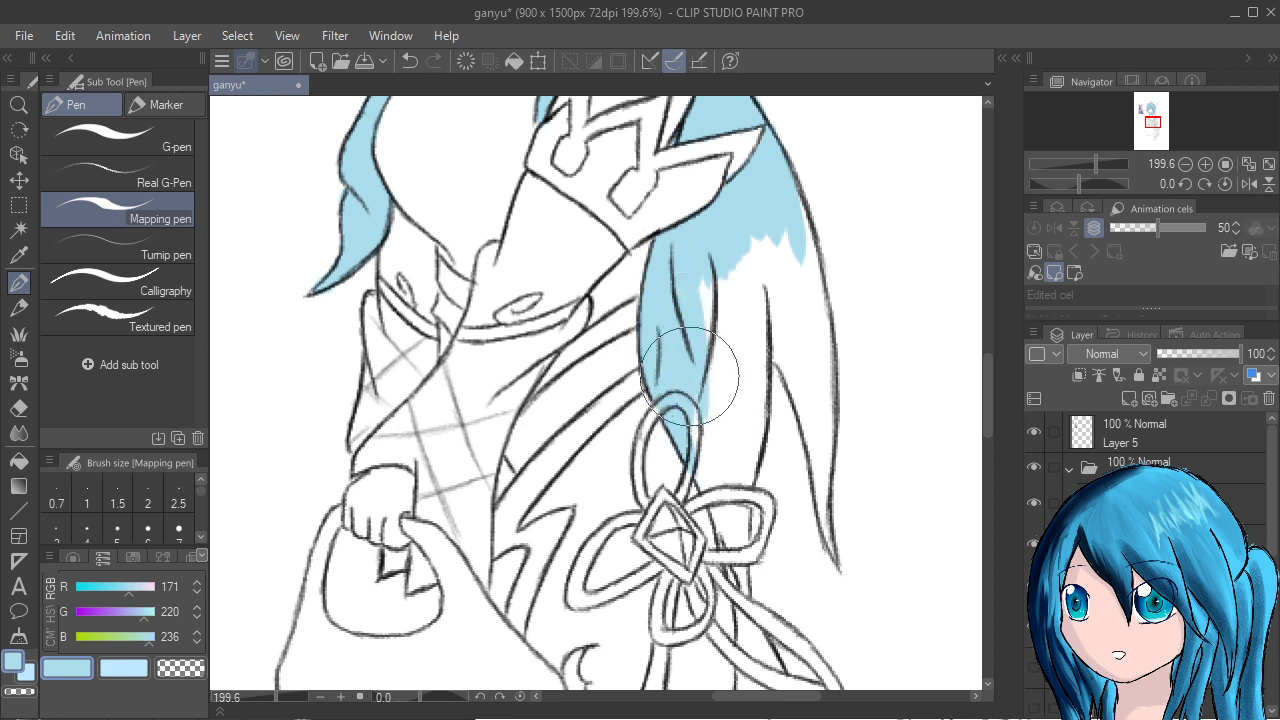
# Fill the rest of the lower hair light blue with the Calligraphy pen and erase the overspill along its outer edge.
pyautogui.click(150, 290)
pyautogui.moveTo(718, 337)
pyautogui.mouseDown()
pyautogui.moveTo(729, 301)
pyautogui.moveTo(748, 347)
pyautogui.moveTo(759, 222)
pyautogui.moveTo(794, 369)
pyautogui.moveTo(775, 289)
pyautogui.moveTo(789, 417)
pyautogui.moveTo(741, 331)
pyautogui.moveTo(741, 462)
pyautogui.moveTo(705, 365)
pyautogui.moveTo(726, 443)
pyautogui.moveTo(694, 353)
pyautogui.moveTo(731, 455)
pyautogui.moveTo(688, 366)
pyautogui.moveTo(724, 446)
pyautogui.moveTo(696, 359)
pyautogui.moveTo(772, 541)
pyautogui.moveTo(739, 443)
pyautogui.moveTo(778, 546)
pyautogui.moveTo(742, 443)
pyautogui.moveTo(779, 551)
pyautogui.moveTo(758, 479)
pyautogui.moveTo(780, 529)
pyautogui.mouseUp()
pyautogui.moveTo(792, 317)
pyautogui.mouseDown()
pyautogui.moveTo(796, 301)
pyautogui.moveTo(786, 341)
pyautogui.moveTo(804, 385)
pyautogui.moveTo(818, 527)
pyautogui.mouseUp()
pyautogui.press('c')
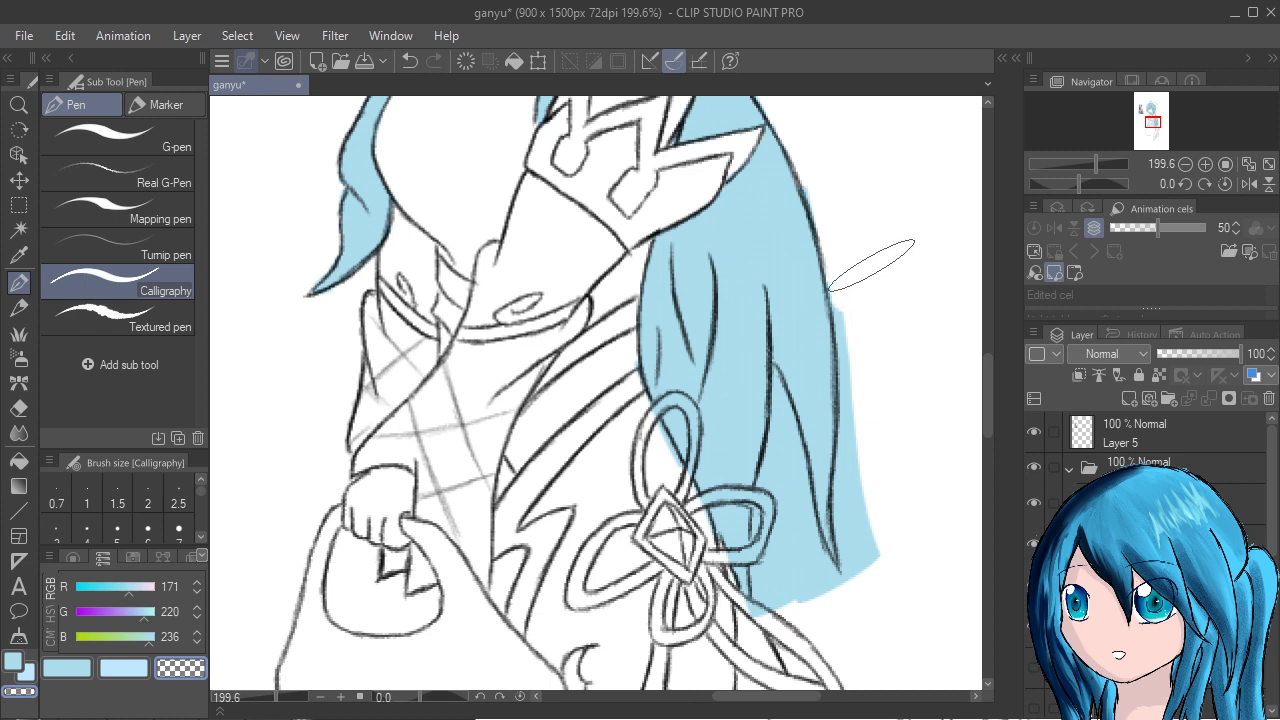
pyautogui.moveTo(872, 270)
pyautogui.mouseDown()
pyautogui.moveTo(877, 310)
pyautogui.moveTo(873, 270)
pyautogui.moveTo(883, 416)
pyautogui.moveTo(841, 235)
pyautogui.moveTo(826, 249)
pyautogui.moveTo(828, 411)
pyautogui.mouseUp()
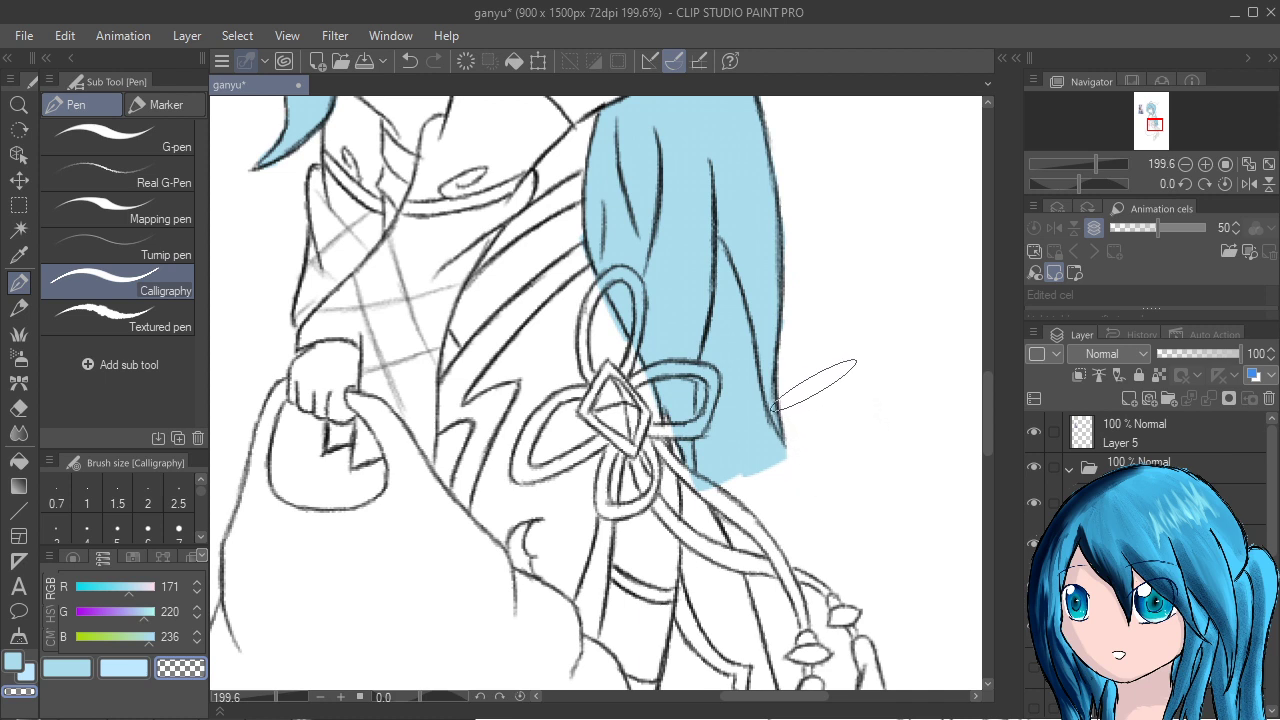
pyautogui.press('x')
pyautogui.press('c')
pyautogui.press('c')
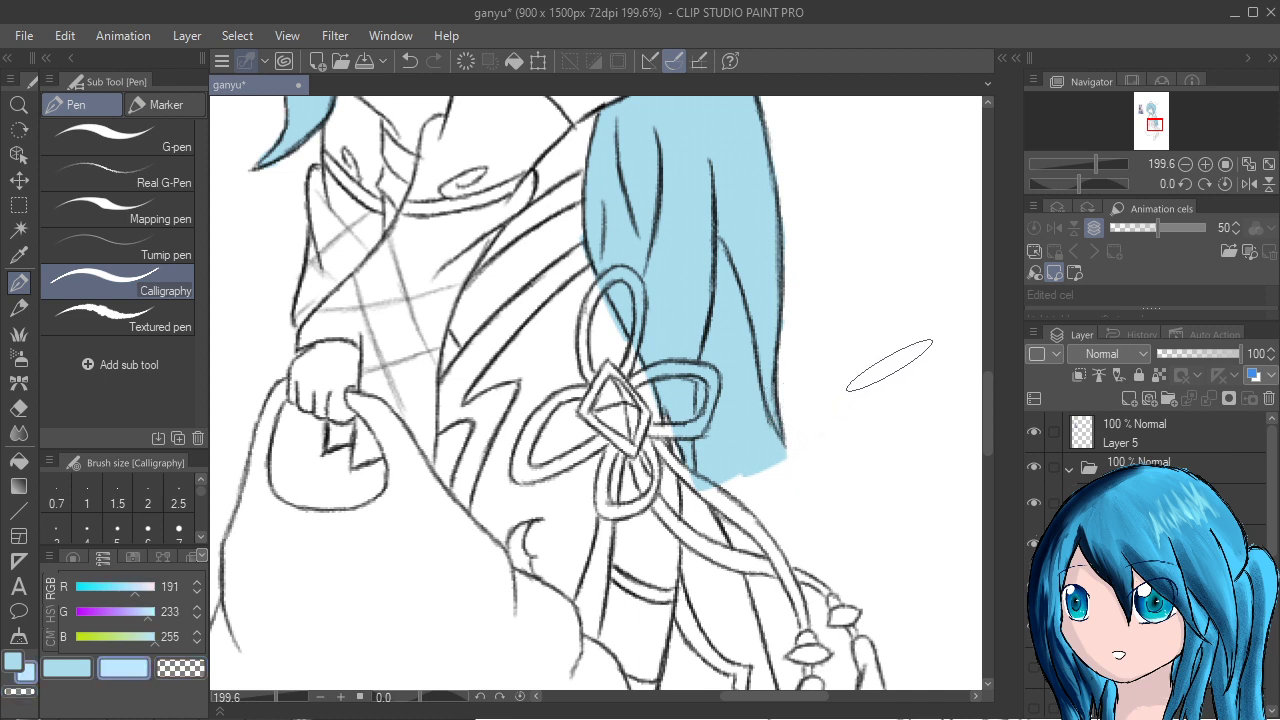
pyautogui.moveTo(925, 345); pyautogui.dragTo(860, 370)
pyautogui.hotkey('ctrl', 'z')
pyautogui.press('x')
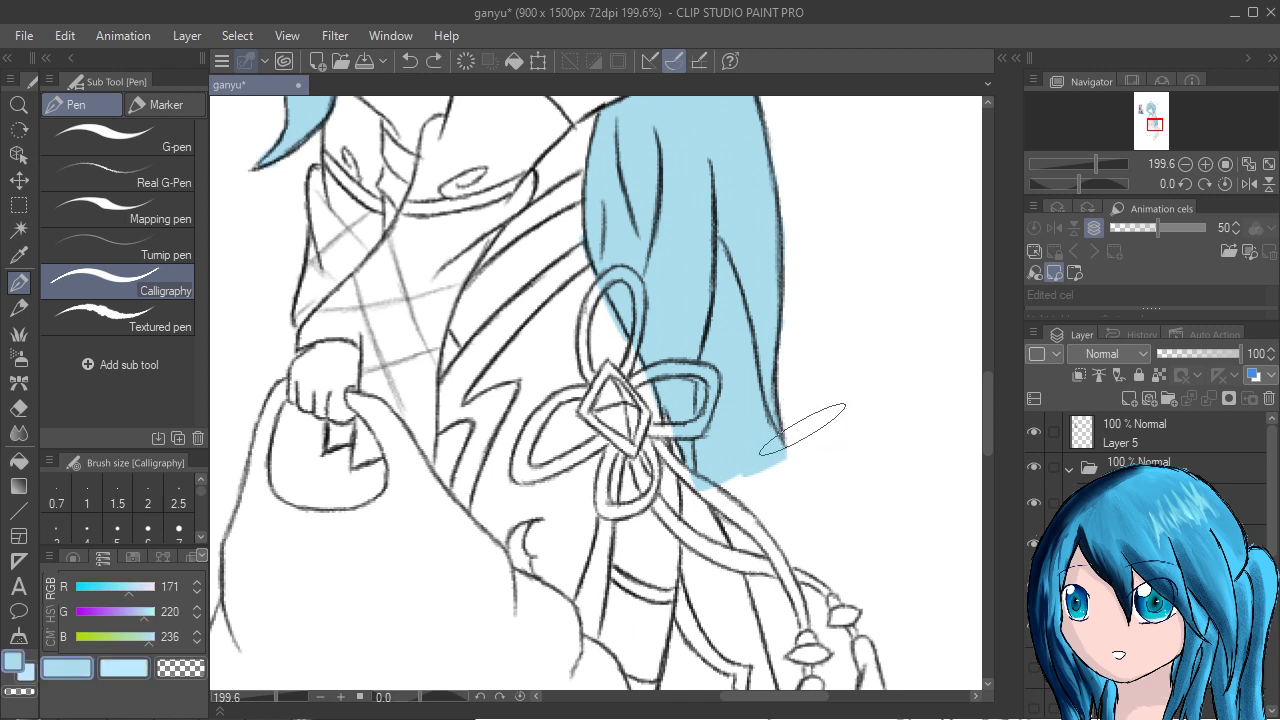
pyautogui.click(118, 176)
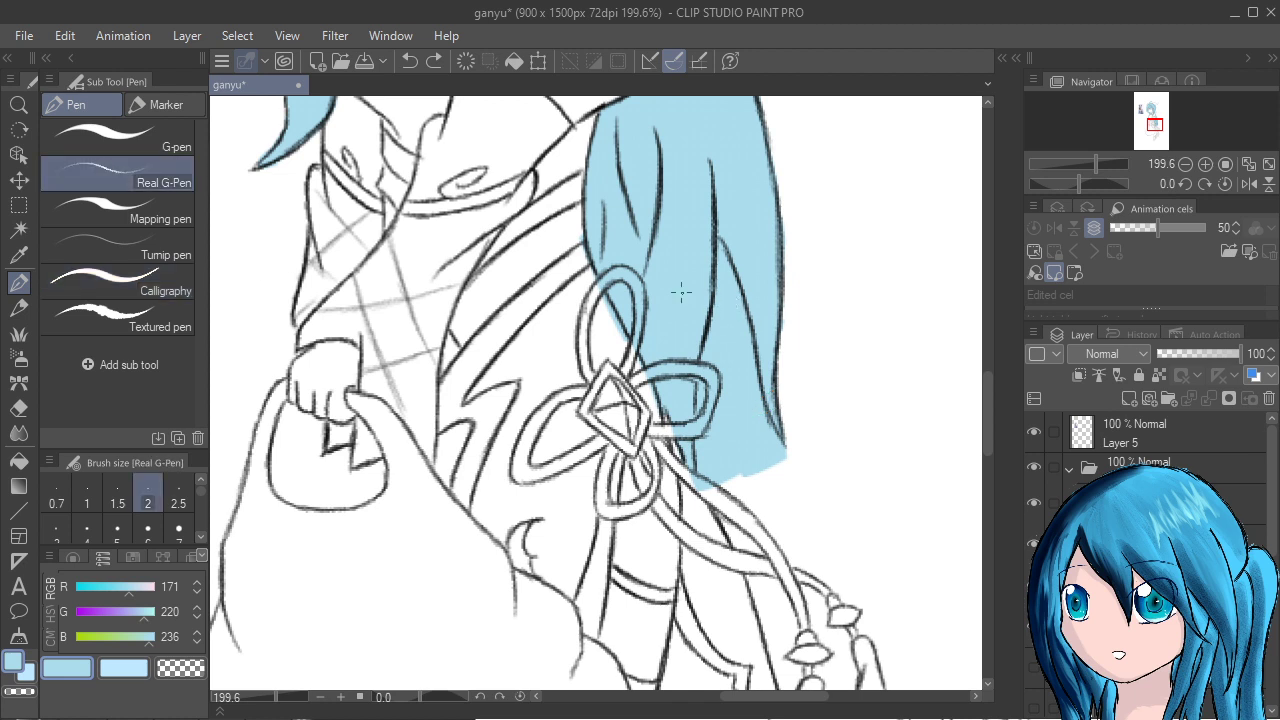
# Erase the light blue between the two pointed hair ends and around the ribbon ornament, using the Mapping pen with transparent colour.
pyautogui.click(140, 212)
pyautogui.press('c')
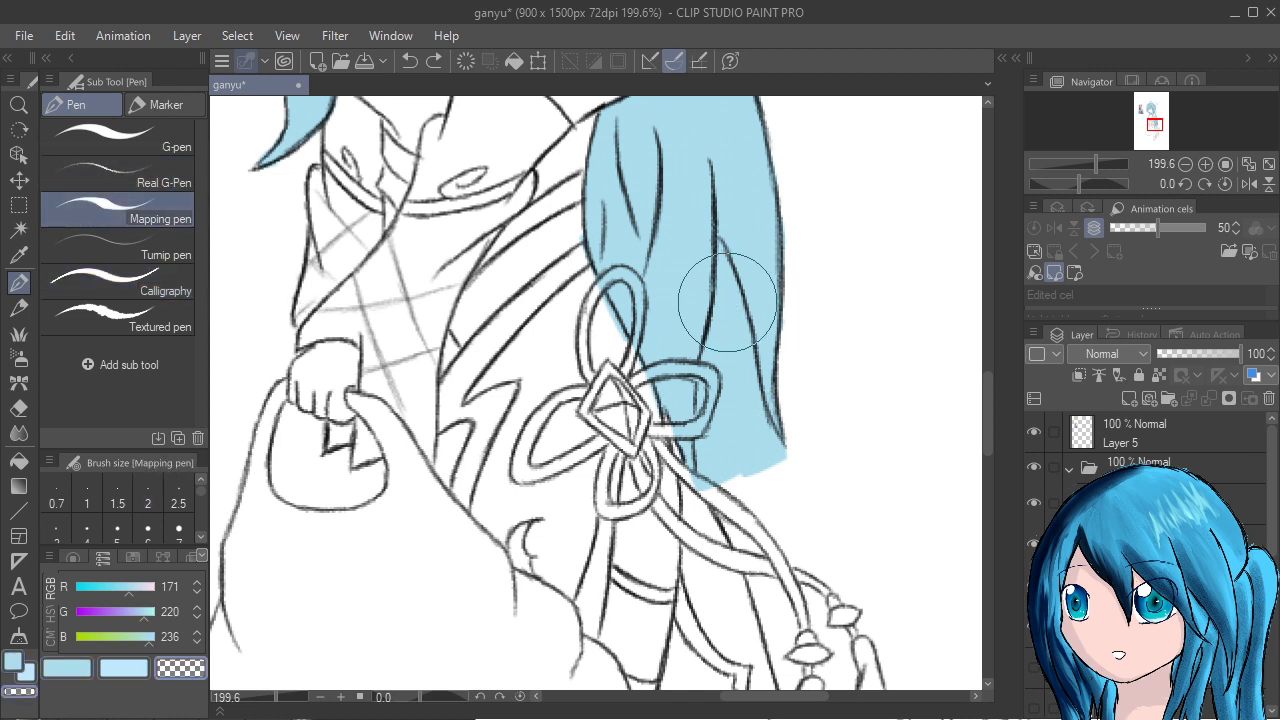
pyautogui.moveTo(727, 308); pyautogui.dragTo(721, 266)
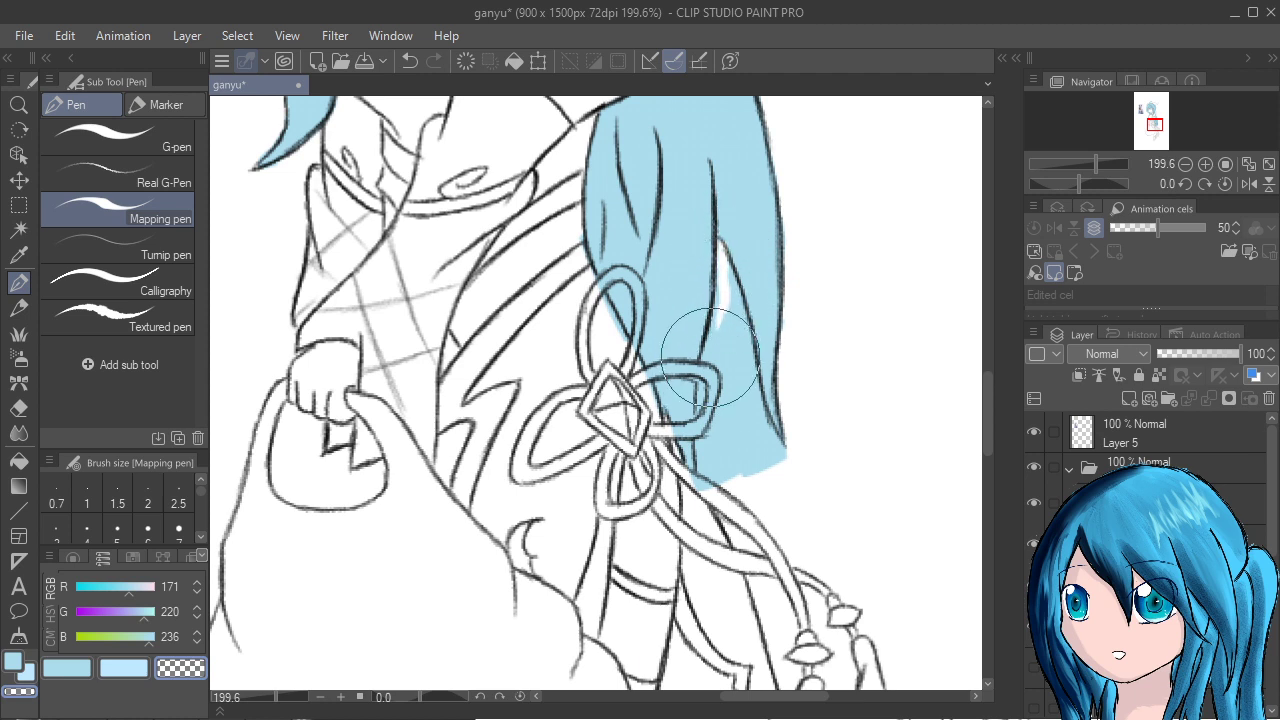
pyautogui.moveTo(722, 287)
pyautogui.mouseDown()
pyautogui.moveTo(702, 377)
pyautogui.moveTo(704, 362)
pyautogui.moveTo(729, 443)
pyautogui.moveTo(705, 487)
pyautogui.moveTo(705, 410)
pyautogui.moveTo(714, 480)
pyautogui.moveTo(703, 493)
pyautogui.moveTo(745, 300)
pyautogui.moveTo(700, 262)
pyautogui.moveTo(731, 302)
pyautogui.moveTo(745, 265)
pyautogui.moveTo(732, 294)
pyautogui.moveTo(740, 433)
pyautogui.moveTo(749, 357)
pyautogui.moveTo(729, 429)
pyautogui.moveTo(714, 400)
pyautogui.moveTo(725, 440)
pyautogui.moveTo(750, 475)
pyautogui.moveTo(748, 380)
pyautogui.moveTo(765, 433)
pyautogui.moveTo(752, 380)
pyautogui.moveTo(745, 395)
pyautogui.moveTo(792, 475)
pyautogui.moveTo(767, 432)
pyautogui.moveTo(782, 465)
pyautogui.moveTo(745, 443)
pyautogui.mouseUp()
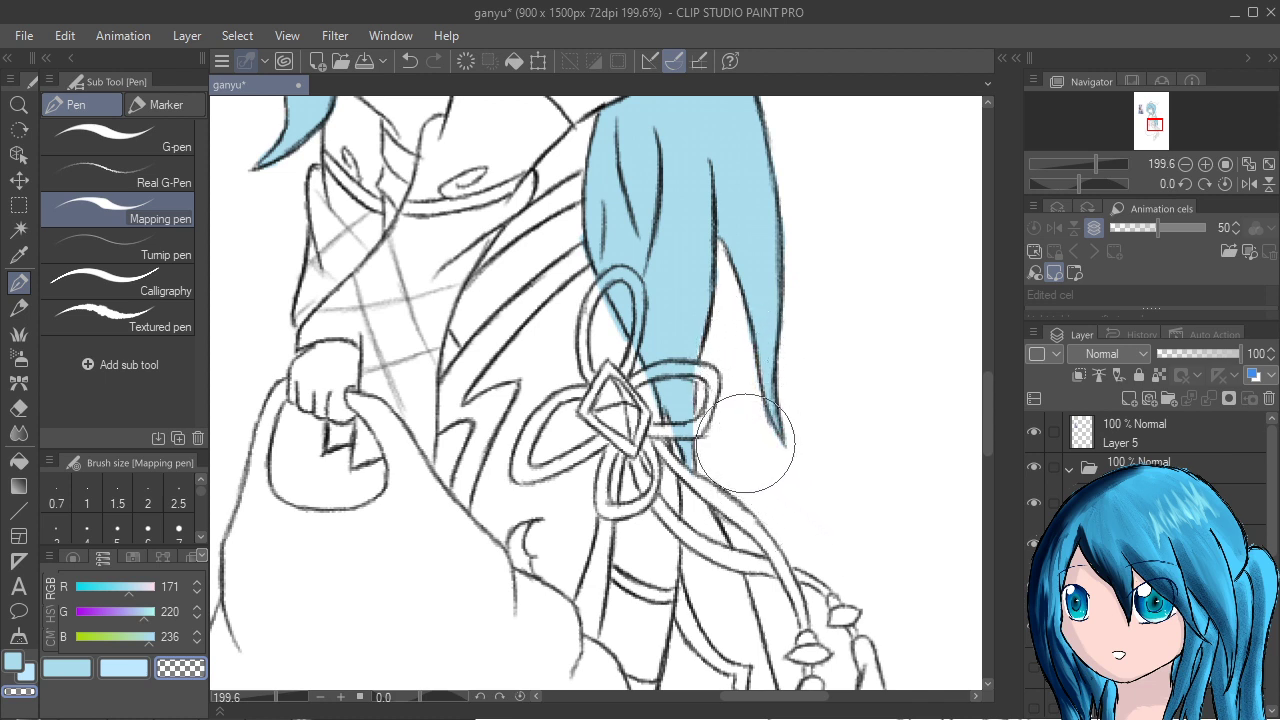
pyautogui.moveTo(604, 298); pyautogui.dragTo(610, 335)
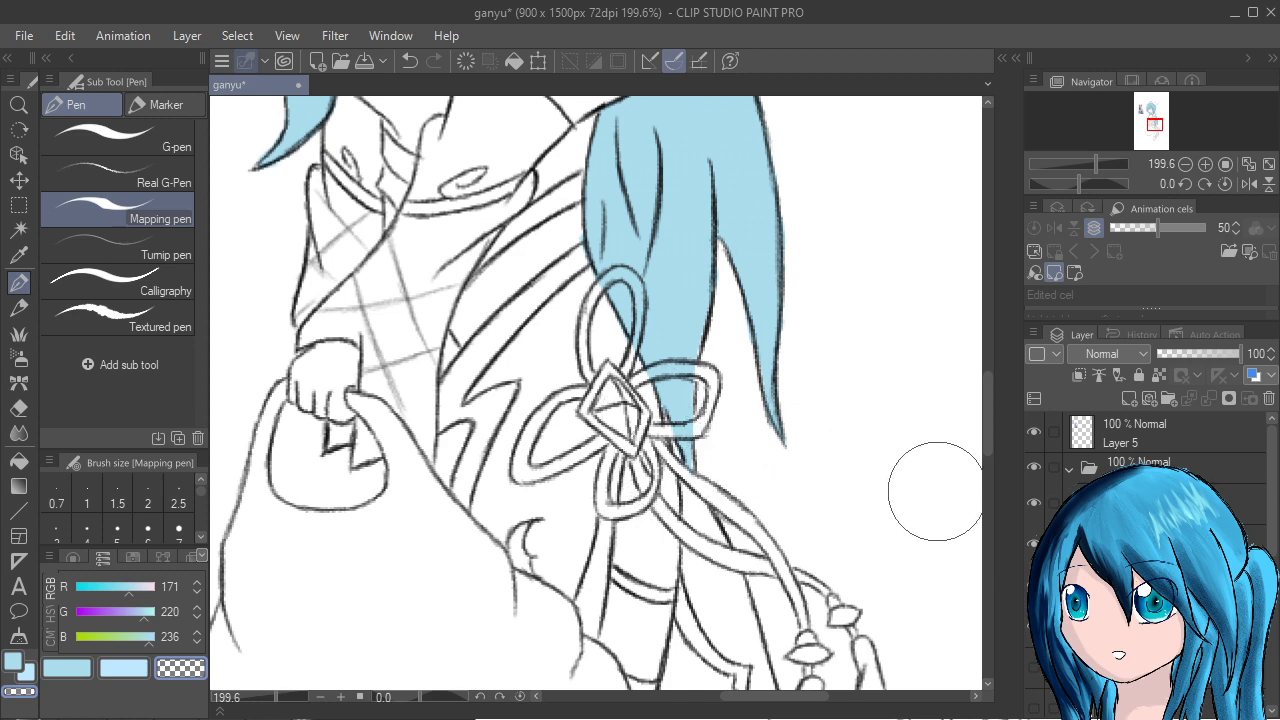
# Erase the light blue from the ribbon ornament's loop bands and touch up the hair showing around and through them.
pyautogui.scroll(4, 937, 491)
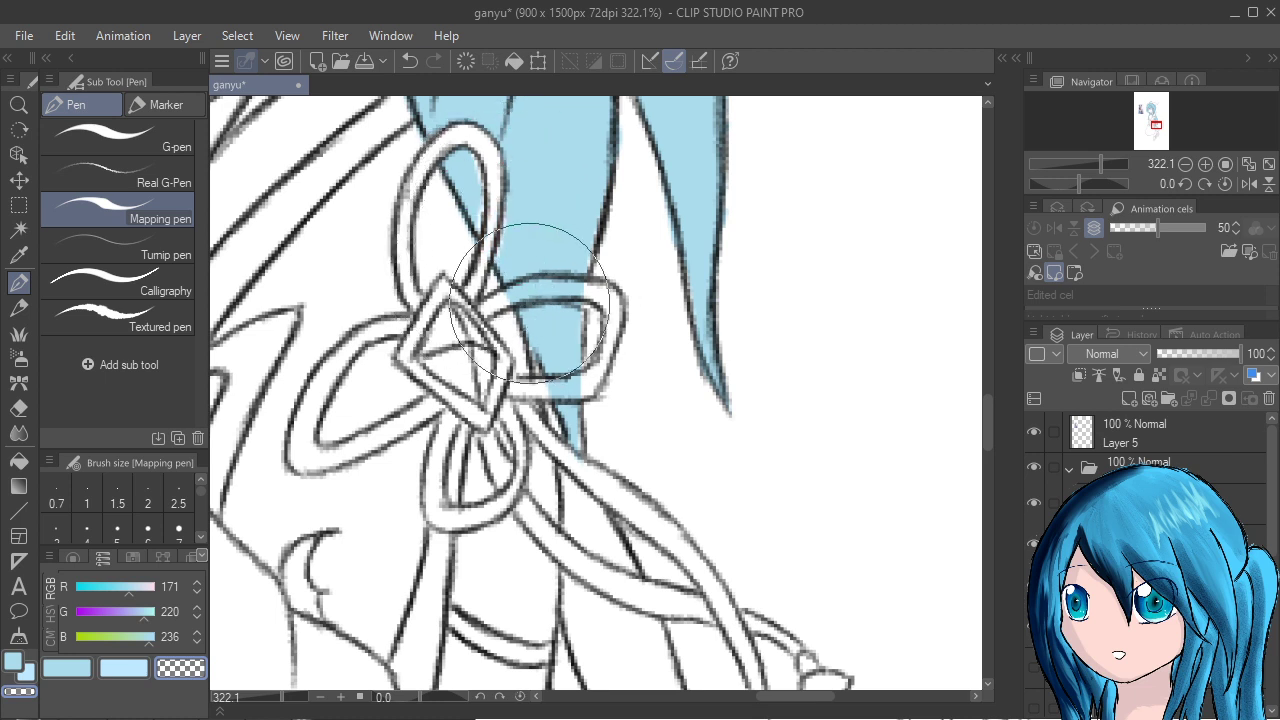
pyautogui.moveTo(530, 298)
pyautogui.mouseDown()
pyautogui.moveTo(504, 300)
pyautogui.moveTo(566, 292)
pyautogui.mouseUp()
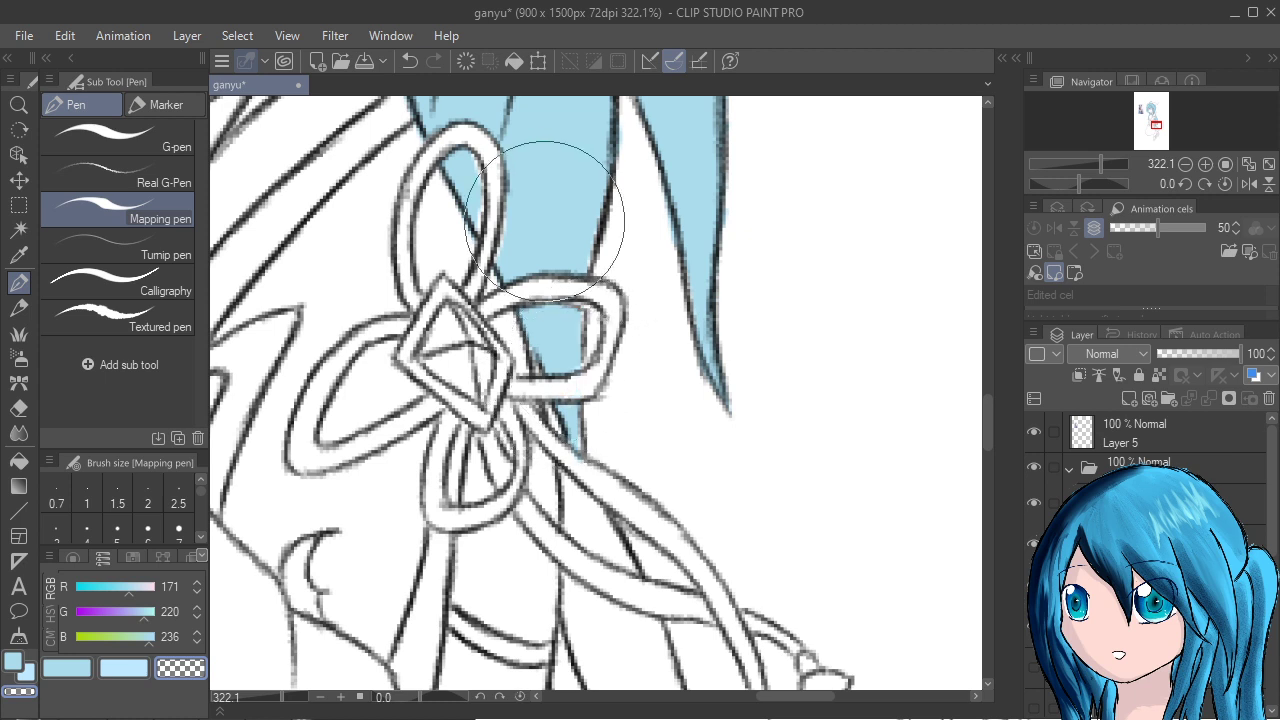
pyautogui.press('c')
pyautogui.moveTo(548, 221)
pyautogui.mouseDown()
pyautogui.moveTo(474, 157)
pyautogui.moveTo(486, 171)
pyautogui.moveTo(474, 207)
pyautogui.mouseUp()
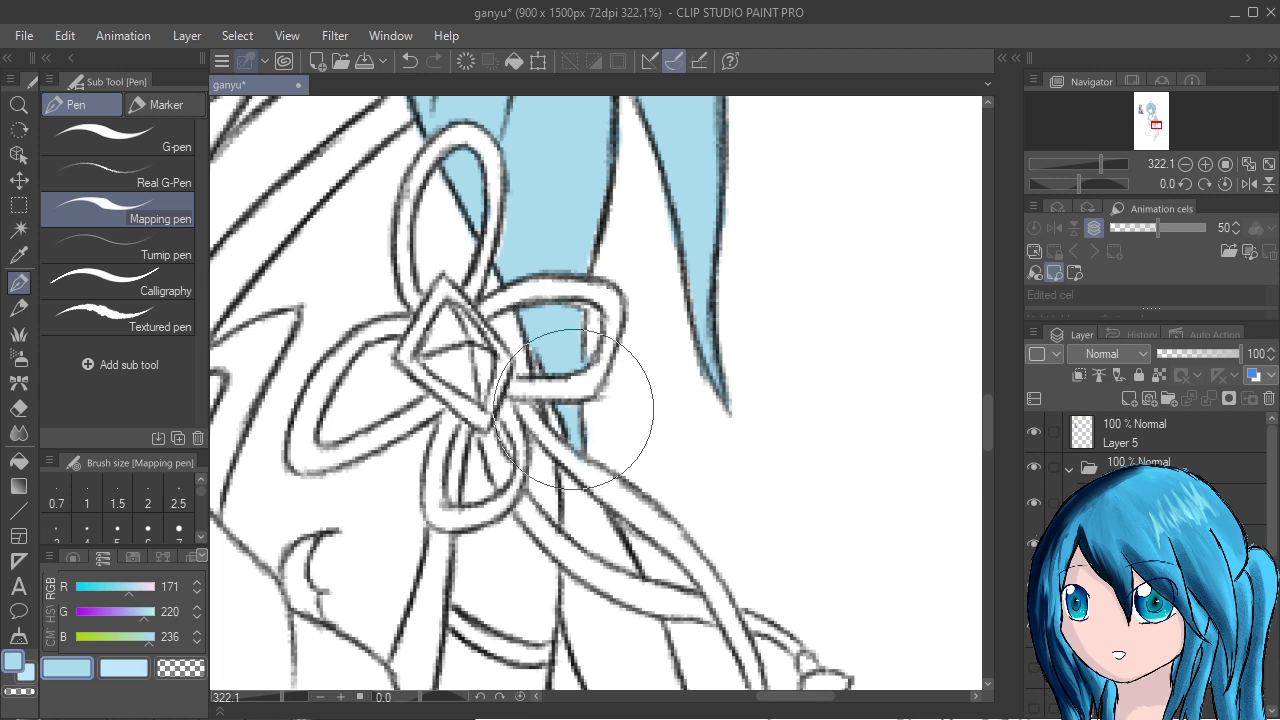
pyautogui.moveTo(566, 450); pyautogui.dragTo(588, 475)
pyautogui.scroll(-6, 598, 436)
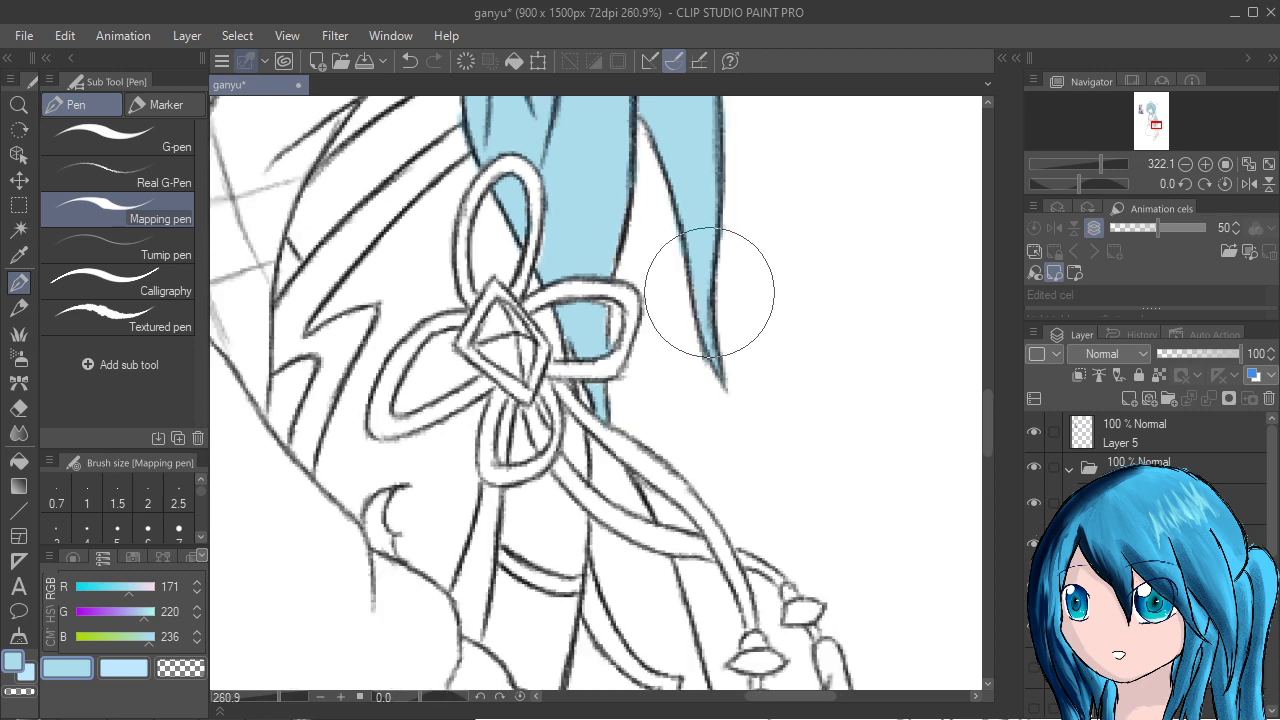
# Sample the dark reddish brown of the reference illustration's horn and paint the left horn with it.
pyautogui.moveTo(700, 290); pyautogui.dragTo(709, 521)
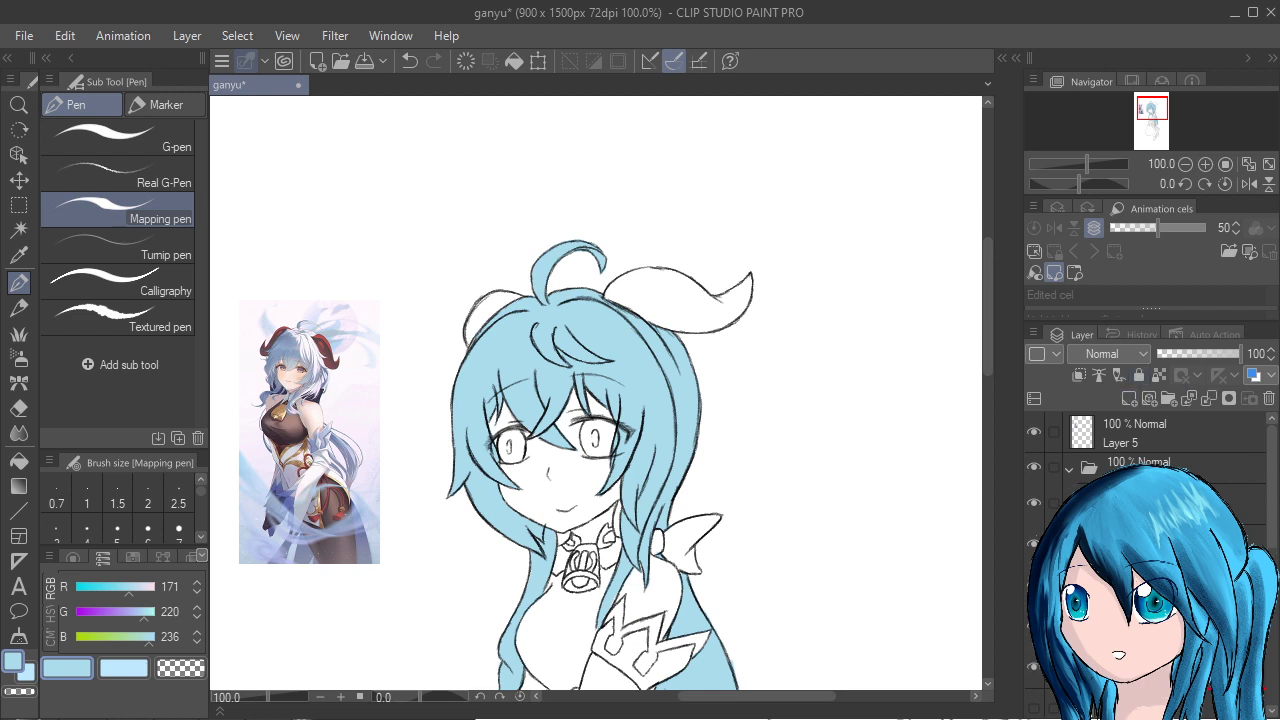
pyautogui.scroll(-1, 1150, 450)
pyautogui.scroll(-4, 1150, 450)
pyautogui.scroll(1, 1150, 450)
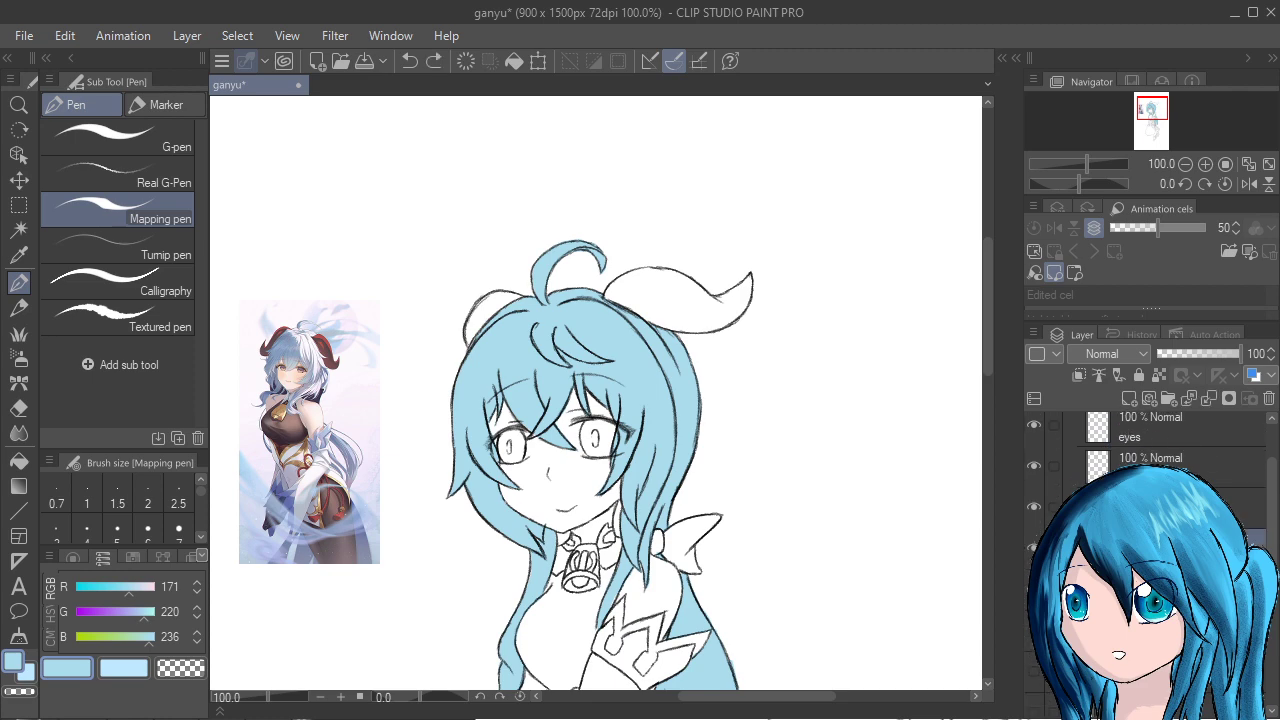
pyautogui.scroll(3, 1150, 450)
pyautogui.scroll(3, 714, 449)
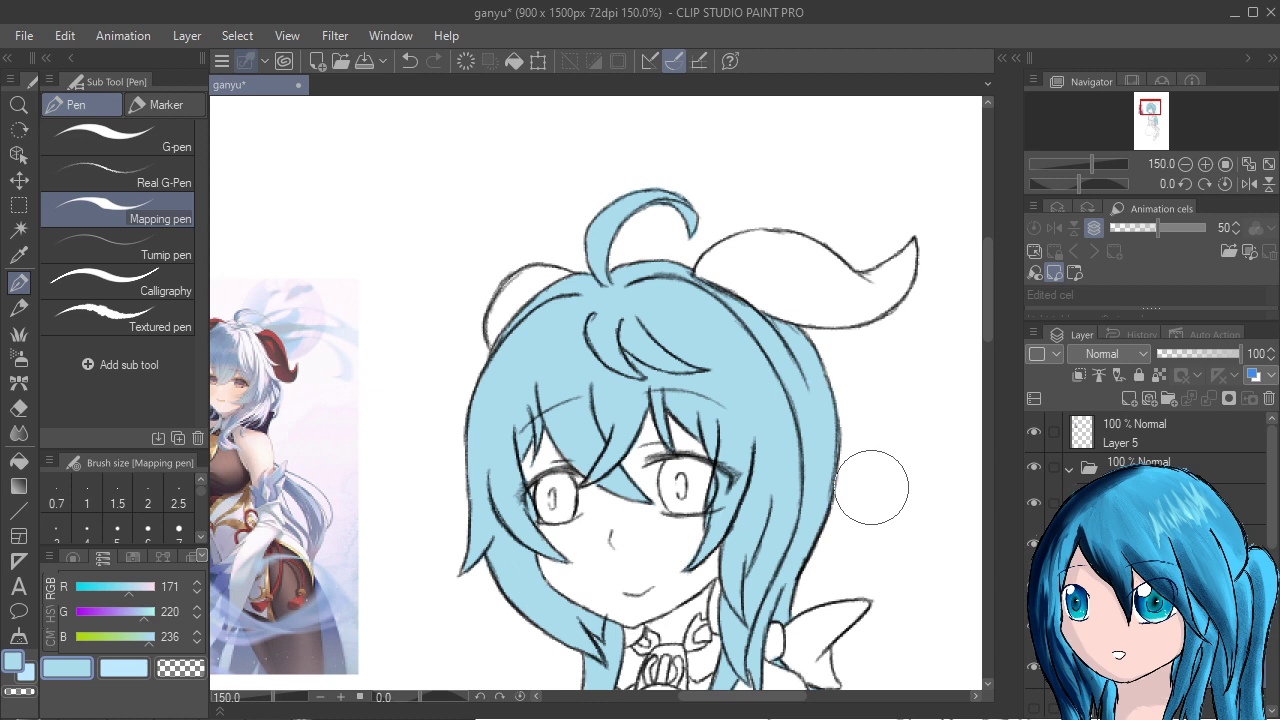
pyautogui.keyDown('alt'); pyautogui.click(272, 362); pyautogui.keyUp('alt')
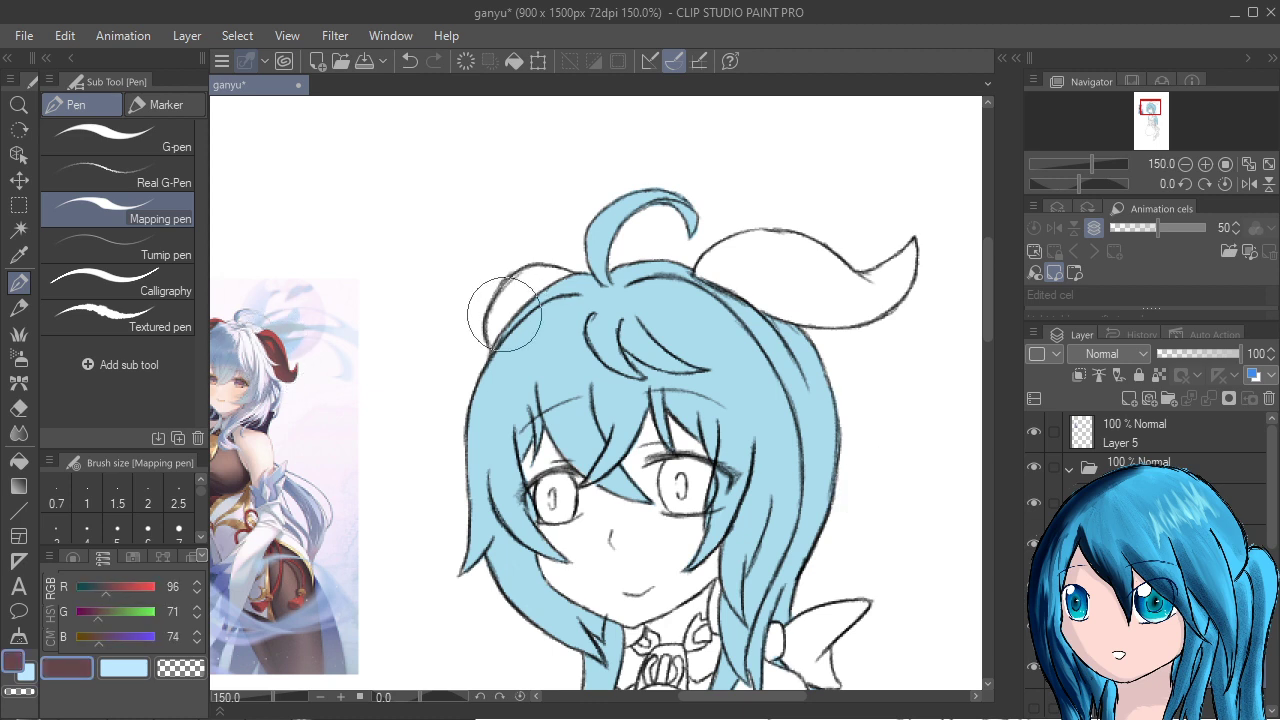
pyautogui.moveTo(496, 340)
pyautogui.mouseDown()
pyautogui.moveTo(500, 296)
pyautogui.moveTo(495, 348)
pyautogui.moveTo(500, 300)
pyautogui.moveTo(505, 324)
pyautogui.mouseUp()
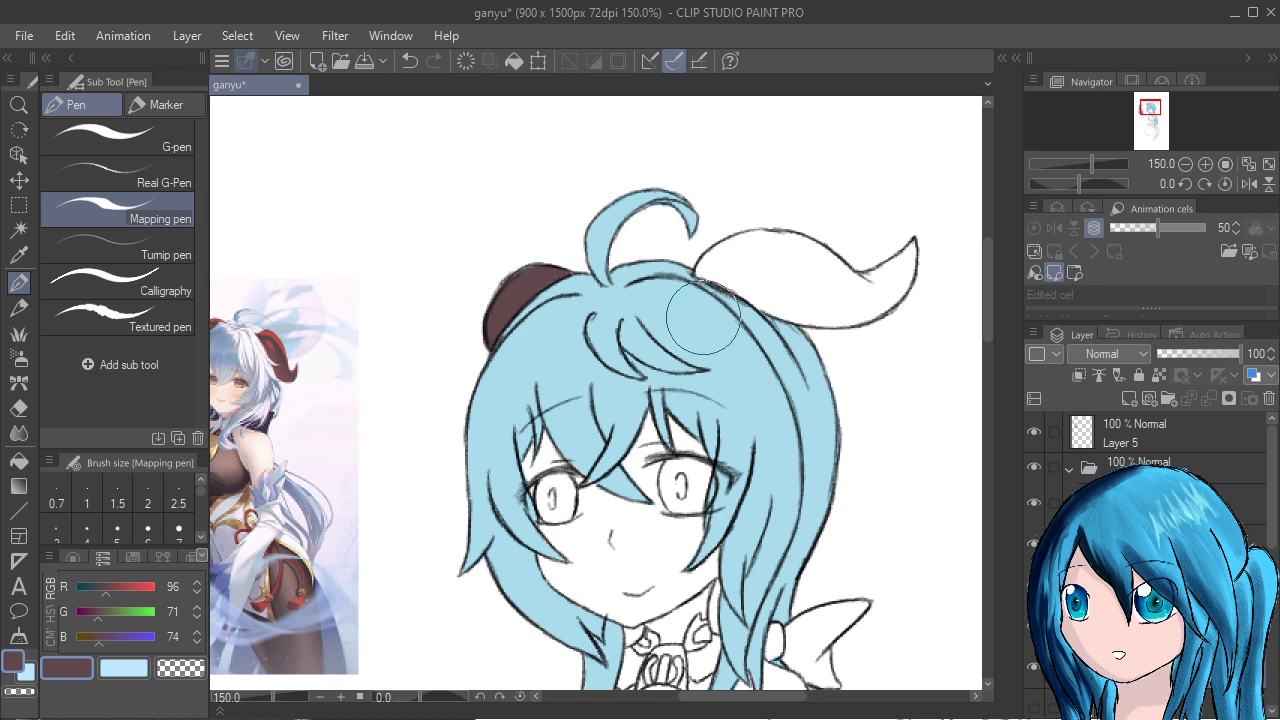
# Try a redder RGB 145, 71, 74 on the left horn, then repaint the horn with dark brown RGB 87, 71, 74.
pyautogui.moveTo(106, 589); pyautogui.dragTo(129, 589)
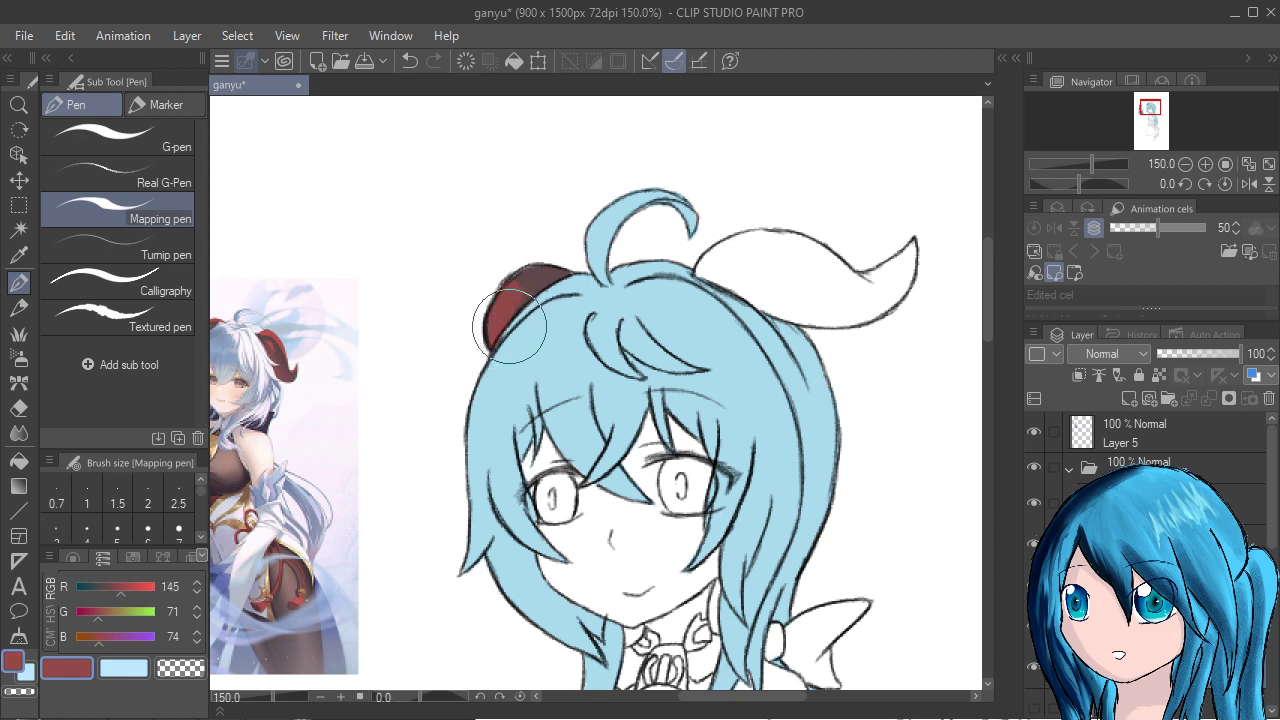
pyautogui.moveTo(121, 587); pyautogui.dragTo(102, 587)
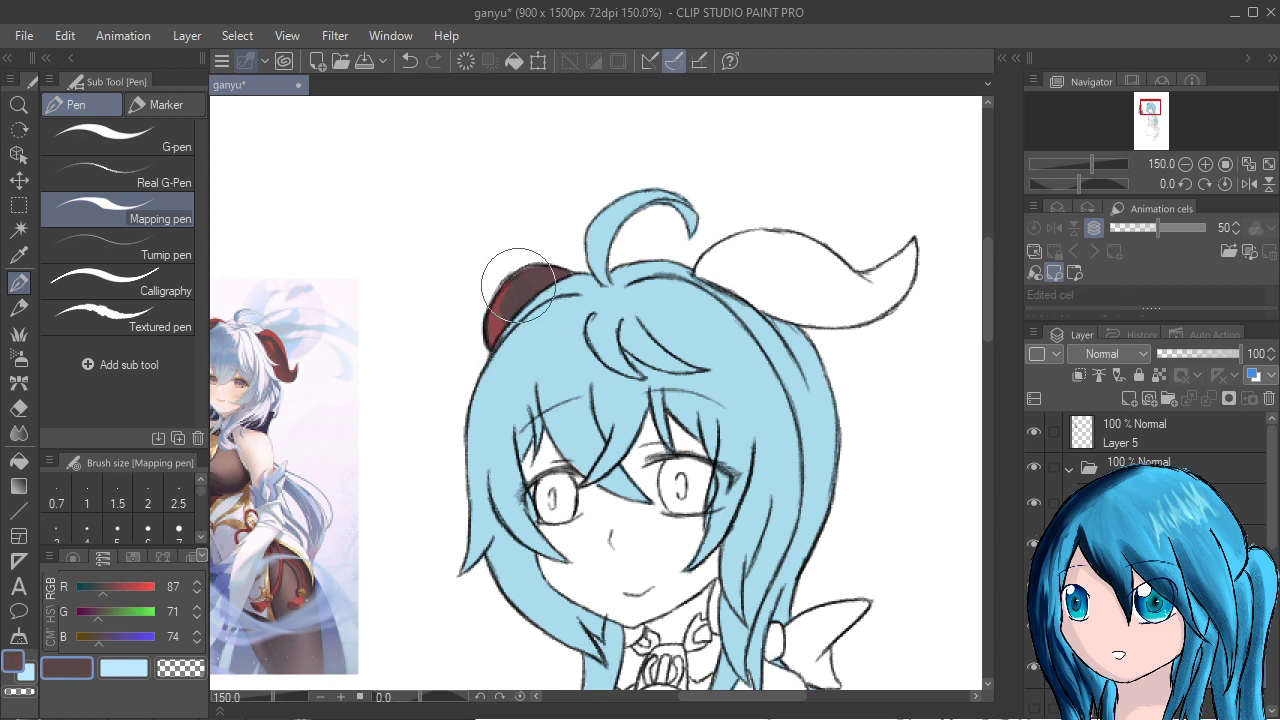
pyautogui.moveTo(495, 318)
pyautogui.mouseDown()
pyautogui.moveTo(497, 335)
pyautogui.moveTo(500, 302)
pyautogui.moveTo(498, 339)
pyautogui.moveTo(528, 305)
pyautogui.moveTo(488, 272)
pyautogui.moveTo(523, 248)
pyautogui.moveTo(514, 272)
pyautogui.moveTo(572, 293)
pyautogui.mouseUp()
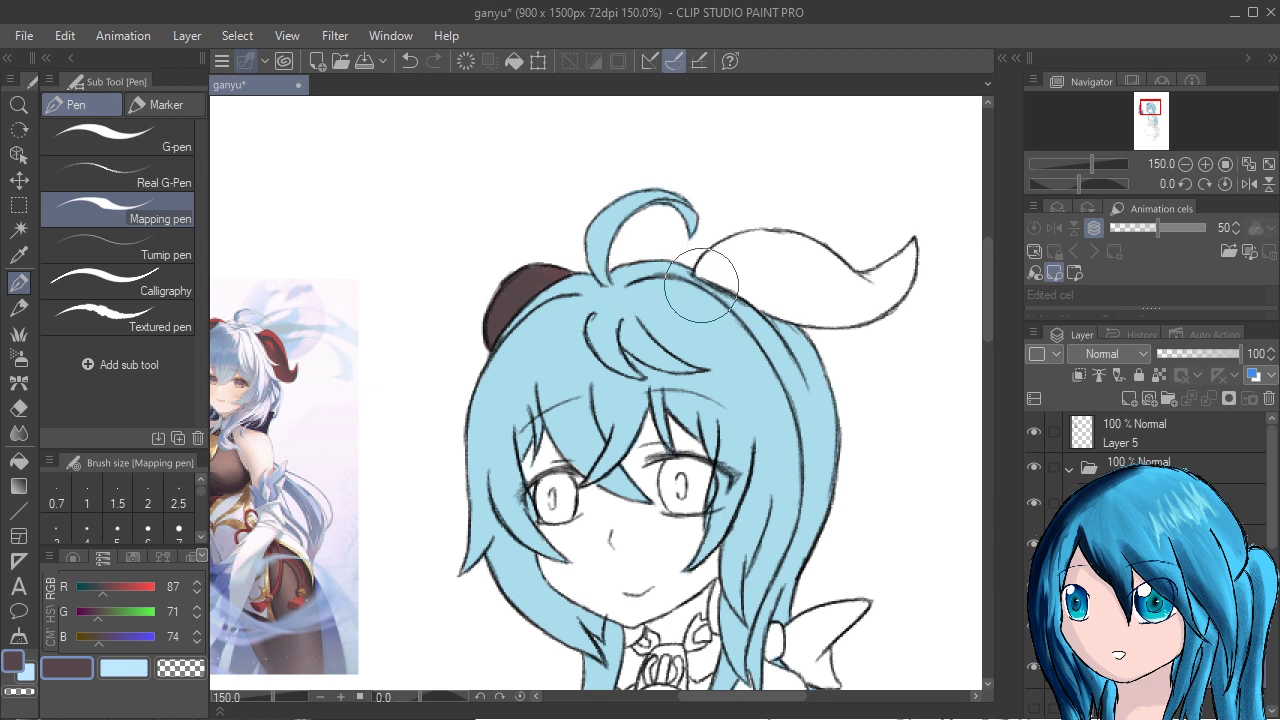
# Paint the whole right horn with the dark brown RGB 87, 71, 74, from its outline inward.
pyautogui.moveTo(704, 273)
pyautogui.mouseDown()
pyautogui.moveTo(752, 241)
pyautogui.moveTo(717, 257)
pyautogui.moveTo(720, 273)
pyautogui.moveTo(768, 237)
pyautogui.moveTo(751, 249)
pyautogui.moveTo(789, 245)
pyautogui.moveTo(781, 311)
pyautogui.moveTo(794, 263)
pyautogui.moveTo(753, 240)
pyautogui.moveTo(787, 246)
pyautogui.moveTo(754, 237)
pyautogui.moveTo(821, 257)
pyautogui.moveTo(766, 236)
pyautogui.moveTo(850, 281)
pyautogui.moveTo(817, 248)
pyautogui.moveTo(859, 288)
pyautogui.mouseUp()
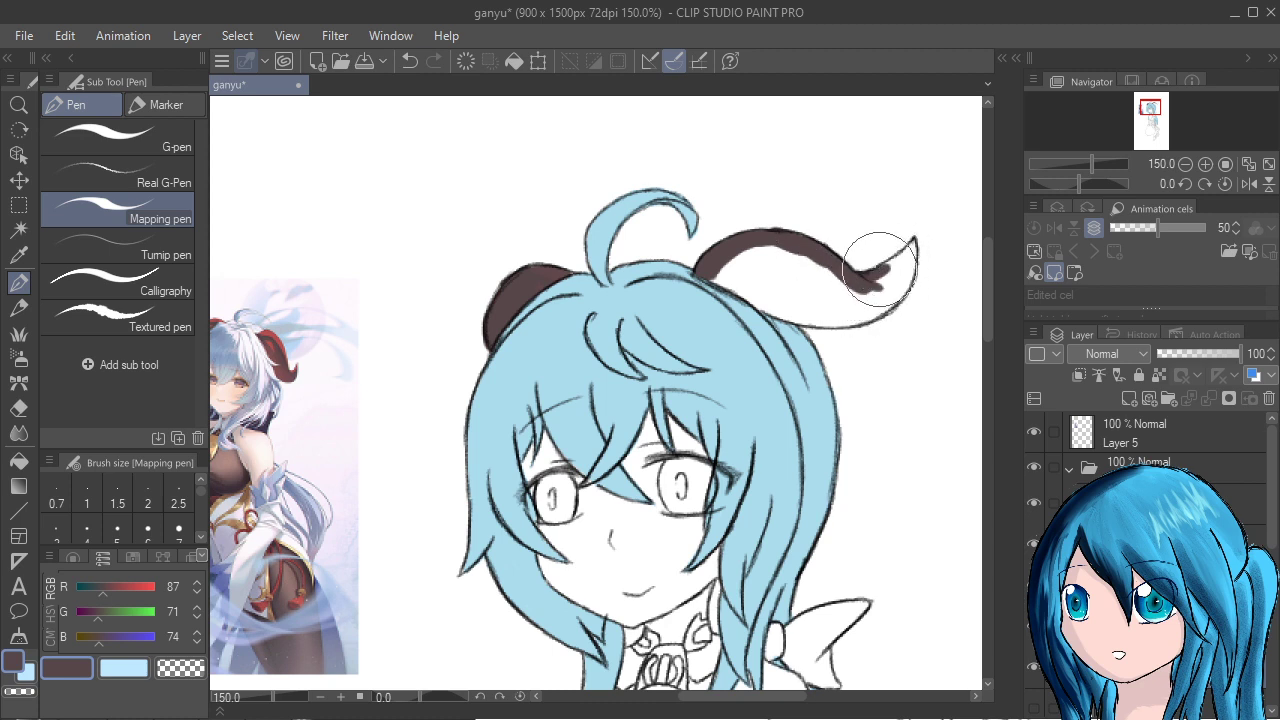
pyautogui.moveTo(890, 267)
pyautogui.mouseDown()
pyautogui.moveTo(894, 252)
pyautogui.moveTo(897, 270)
pyautogui.moveTo(908, 257)
pyautogui.moveTo(891, 294)
pyautogui.moveTo(867, 301)
pyautogui.mouseUp()
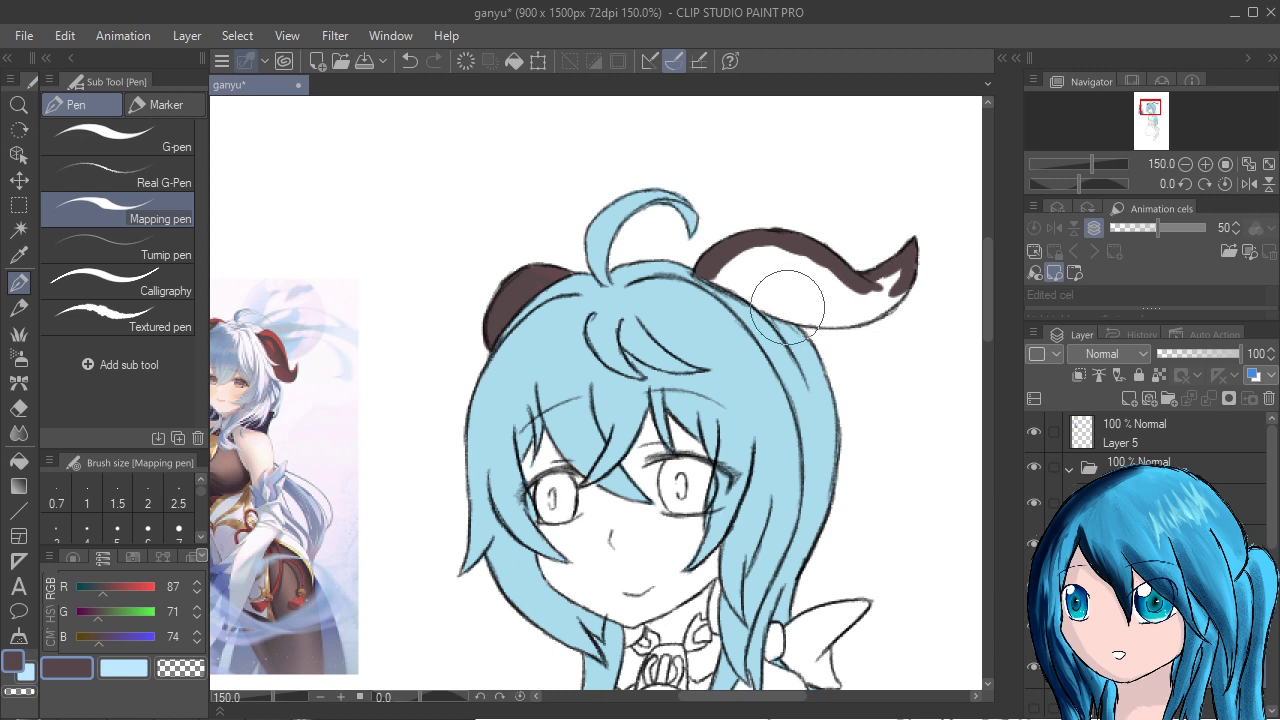
pyautogui.moveTo(788, 305)
pyautogui.mouseDown()
pyautogui.moveTo(757, 288)
pyautogui.moveTo(745, 300)
pyautogui.moveTo(851, 313)
pyautogui.moveTo(833, 318)
pyautogui.mouseUp()
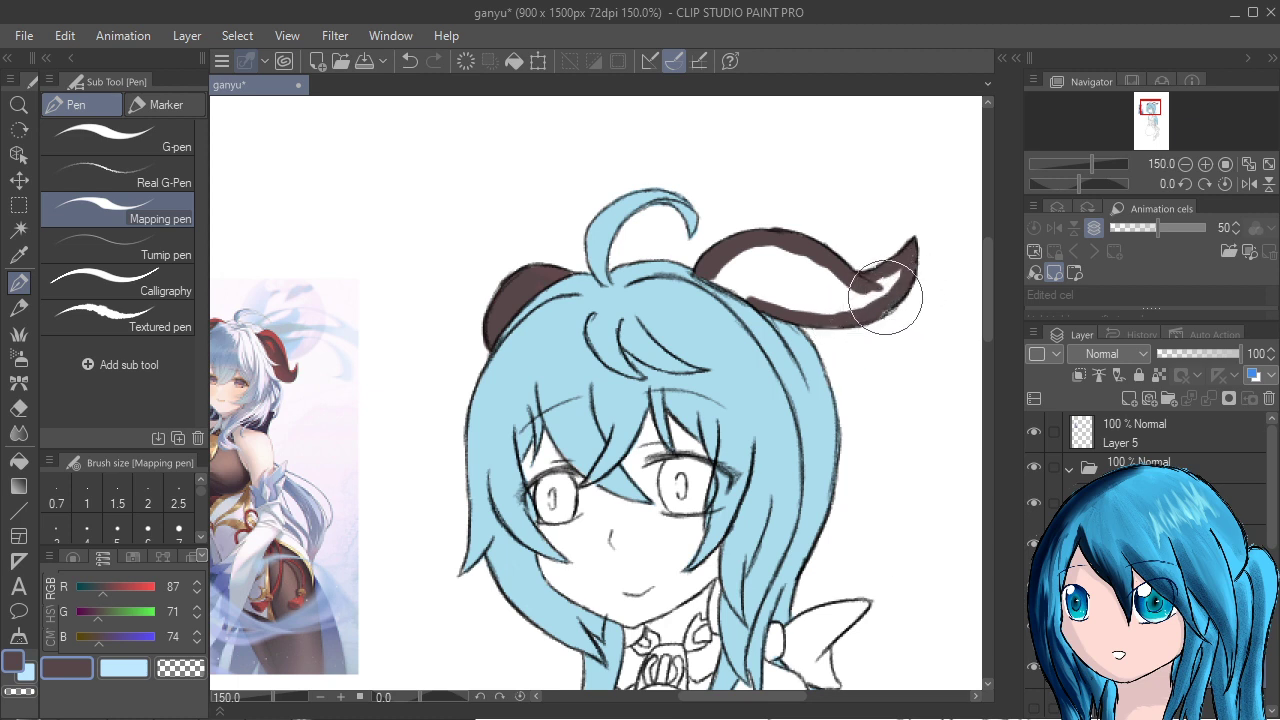
pyautogui.moveTo(867, 306)
pyautogui.mouseDown()
pyautogui.moveTo(832, 308)
pyautogui.moveTo(780, 271)
pyautogui.moveTo(705, 266)
pyautogui.moveTo(714, 301)
pyautogui.moveTo(737, 262)
pyautogui.mouseUp()
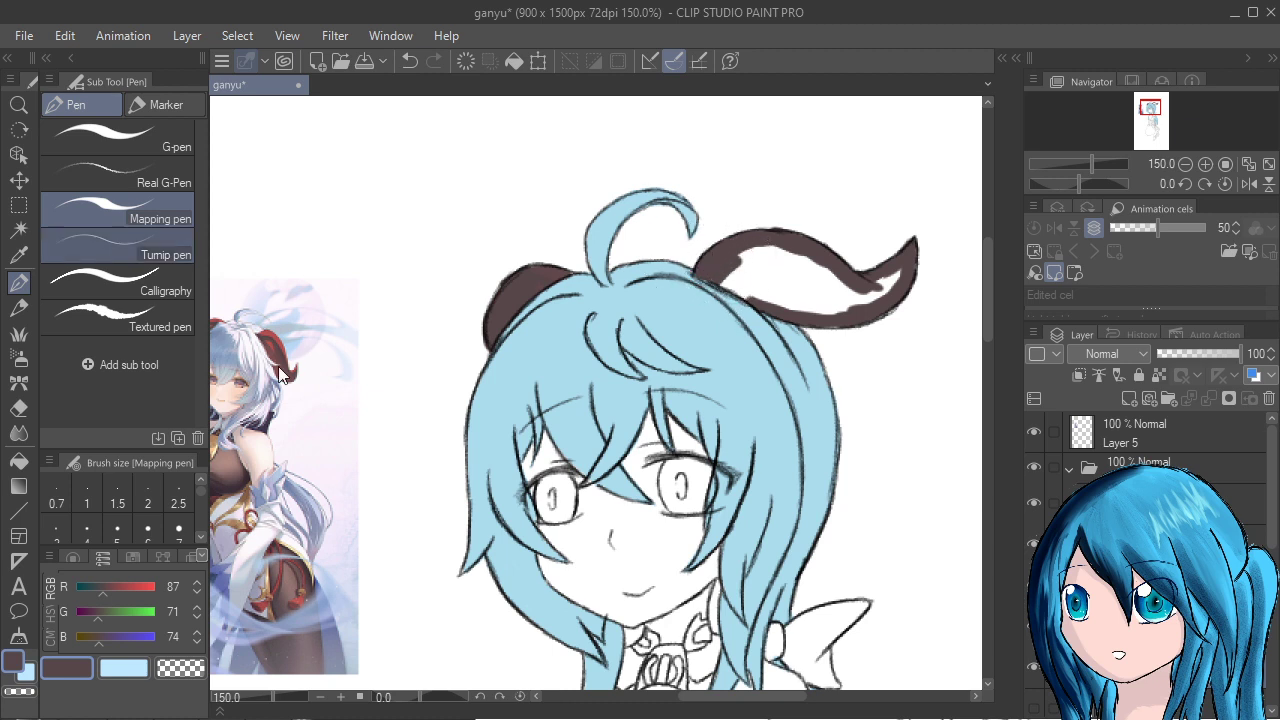
pyautogui.click(118, 285)
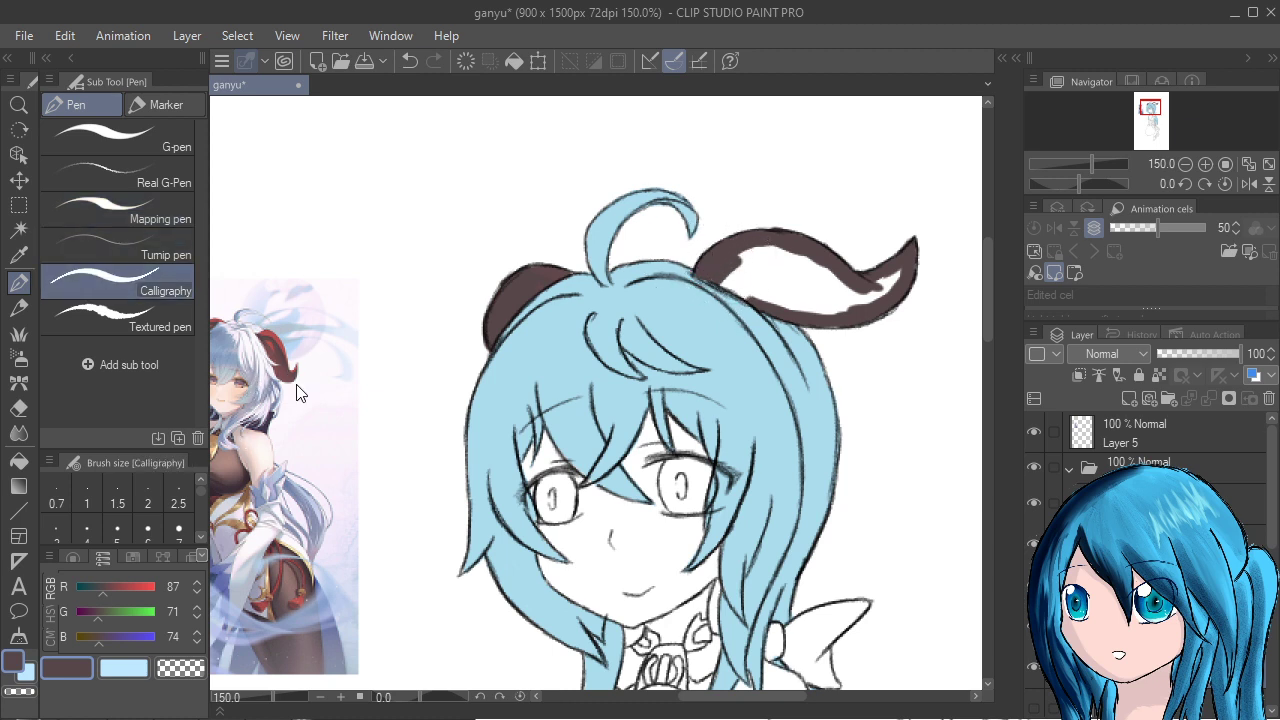
pyautogui.moveTo(742, 273)
pyautogui.mouseDown()
pyautogui.moveTo(755, 270)
pyautogui.moveTo(770, 295)
pyautogui.moveTo(794, 285)
pyautogui.moveTo(829, 305)
pyautogui.moveTo(853, 296)
pyautogui.mouseUp()
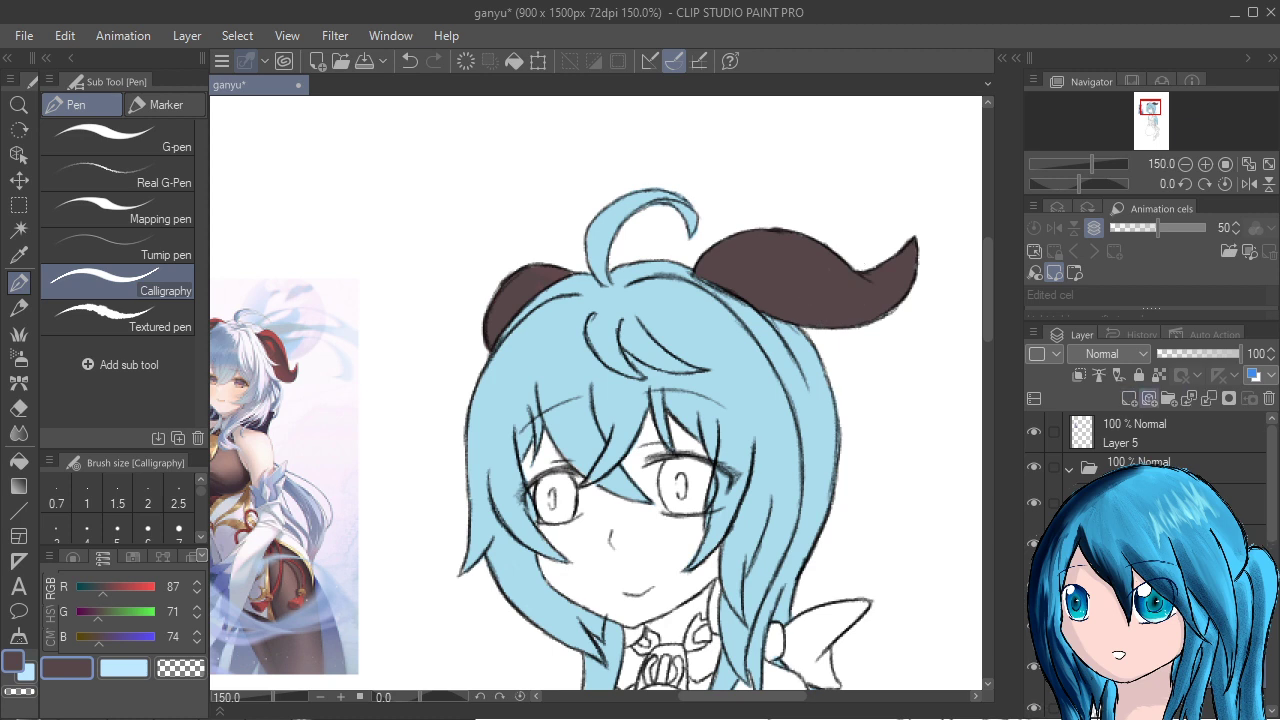
# Switch back to the Mapping pen, undo a trial orange stroke on the right horn, and set the colour to red RGB 203, 61, 36.
pyautogui.moveTo(104, 588)
pyautogui.mouseDown()
pyautogui.moveTo(156, 588)
pyautogui.moveTo(99, 612)
pyautogui.moveTo(111, 612)
pyautogui.mouseUp()
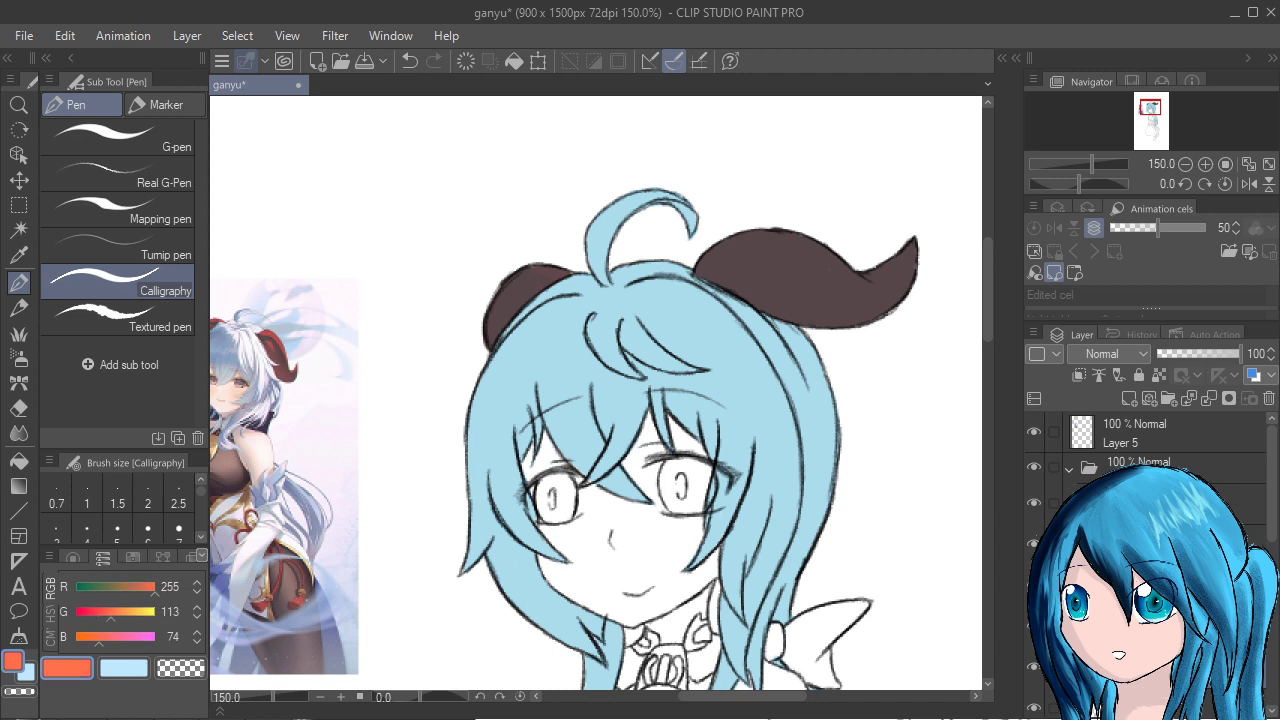
pyautogui.click(120, 210)
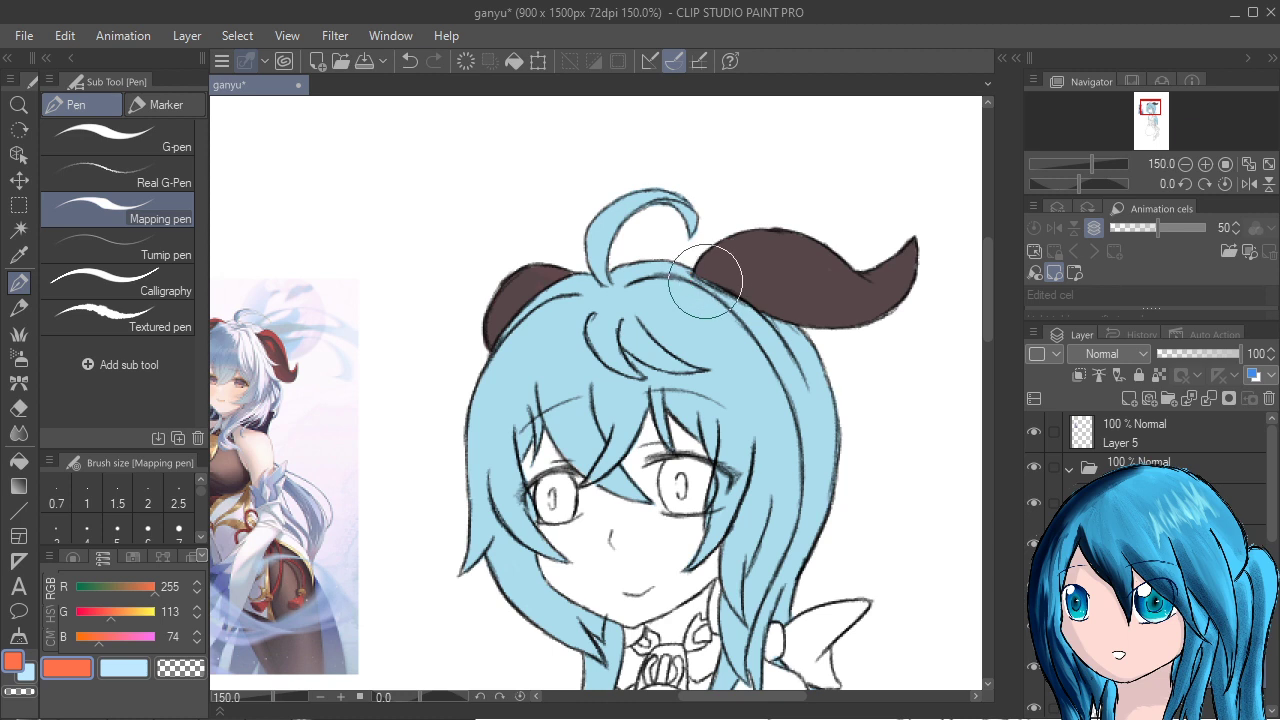
pyautogui.moveTo(704, 279); pyautogui.dragTo(730, 270)
pyautogui.hotkey('ctrl', 'z')
pyautogui.click(126, 587)
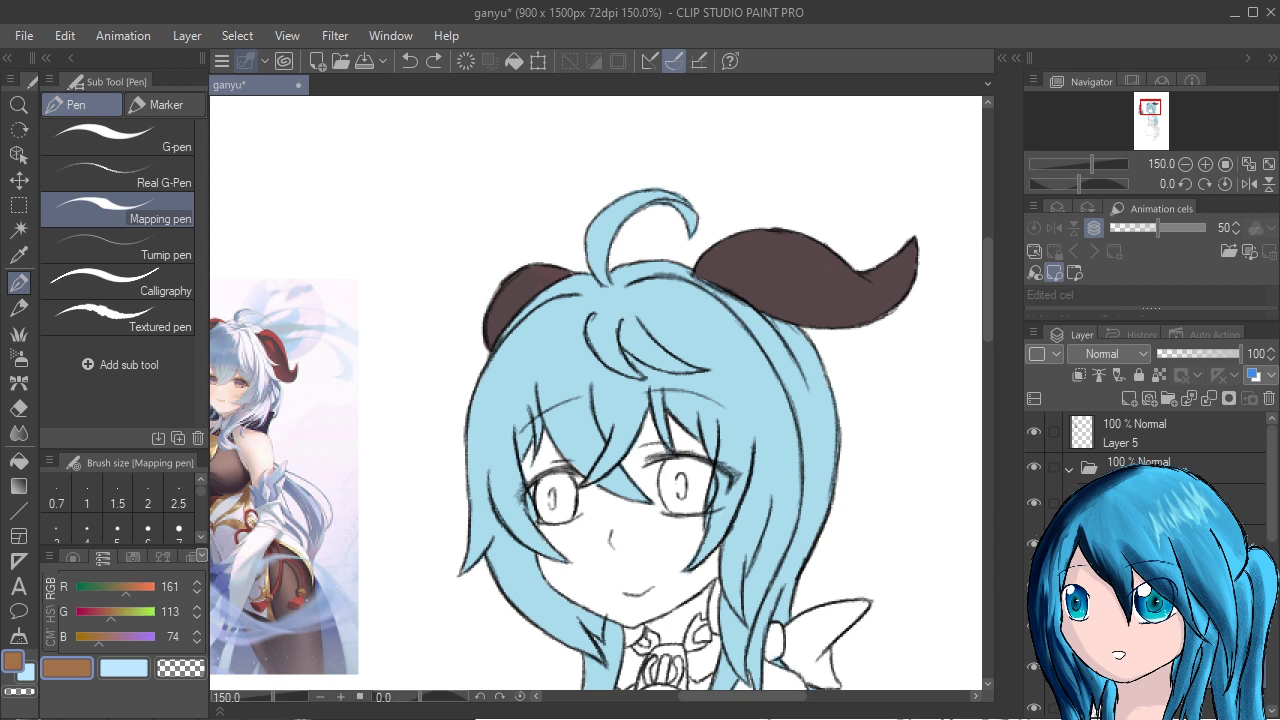
pyautogui.click(139, 587)
pyautogui.click(95, 612)
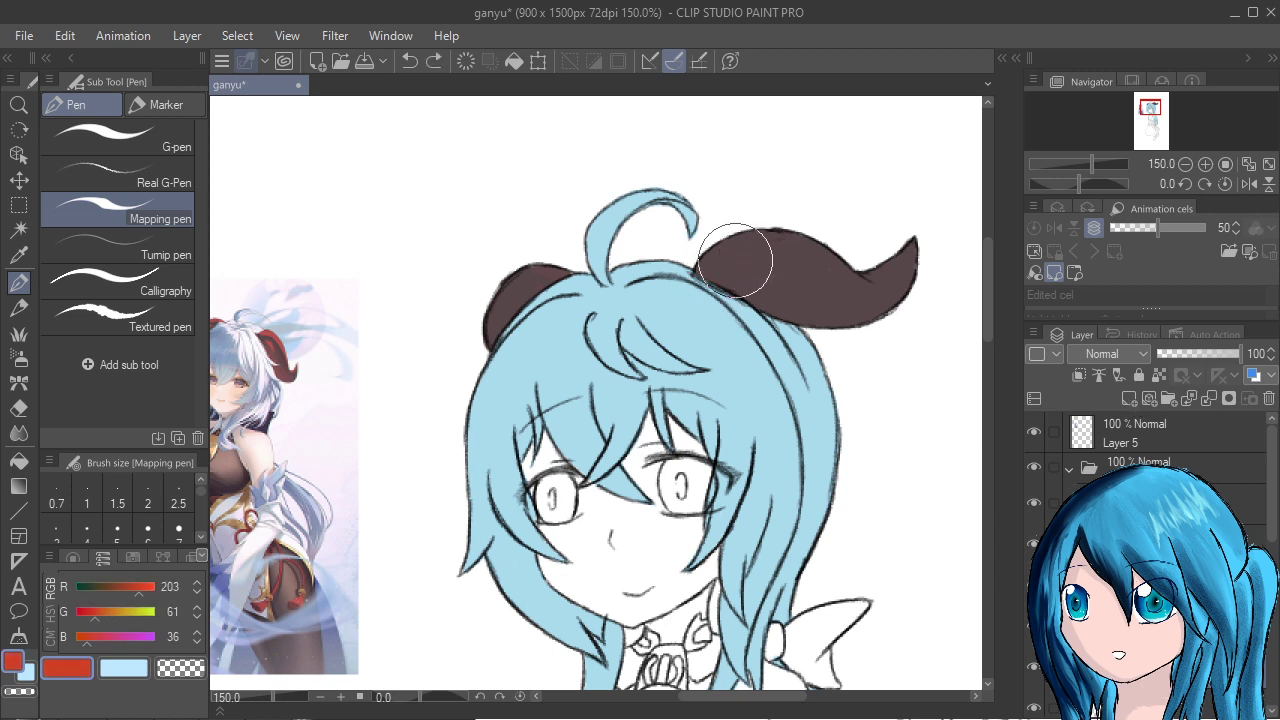
# Reduce the brush size and paint a thin wavy red stripe along the right horn from its base to its tip.
pyautogui.press('[')
pyautogui.press('[')
pyautogui.moveTo(716, 283); pyautogui.dragTo(730, 275)
pyautogui.hotkey('ctrl', 'z')
pyautogui.scroll(-2, 148, 527)
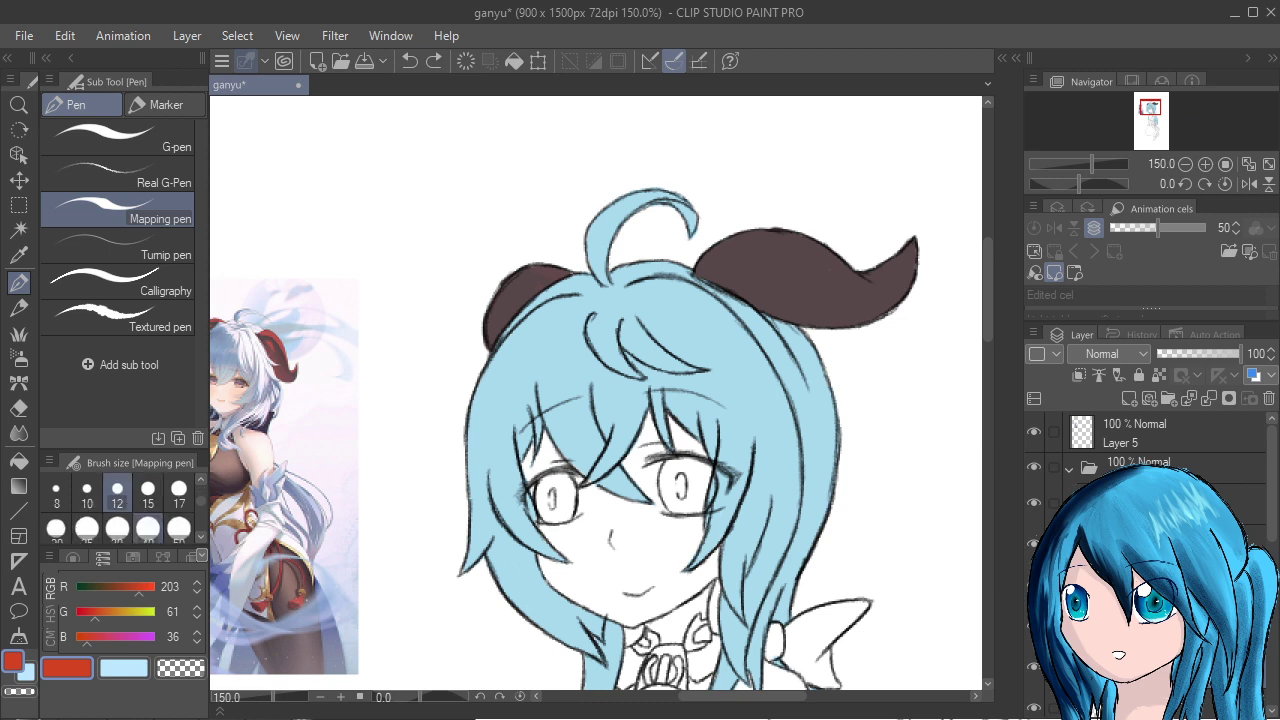
pyautogui.press(']')
pyautogui.press(']')
pyautogui.press(']')
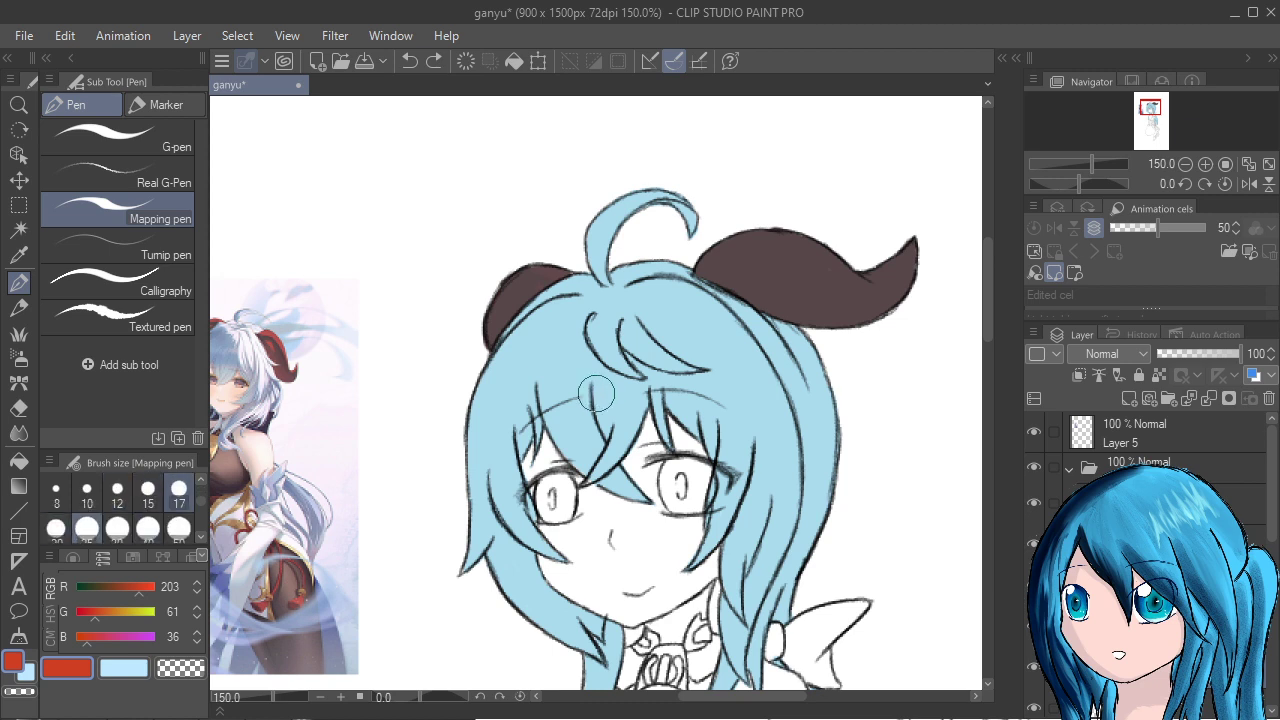
pyautogui.moveTo(711, 286)
pyautogui.mouseDown()
pyautogui.moveTo(756, 261)
pyautogui.moveTo(714, 288)
pyautogui.moveTo(779, 268)
pyautogui.moveTo(743, 278)
pyautogui.moveTo(799, 273)
pyautogui.moveTo(743, 268)
pyautogui.moveTo(799, 283)
pyautogui.moveTo(790, 296)
pyautogui.moveTo(804, 304)
pyautogui.moveTo(758, 259)
pyautogui.moveTo(866, 300)
pyautogui.moveTo(856, 293)
pyautogui.moveTo(894, 288)
pyautogui.moveTo(883, 290)
pyautogui.moveTo(903, 280)
pyautogui.moveTo(881, 290)
pyautogui.moveTo(918, 254)
pyautogui.mouseUp()
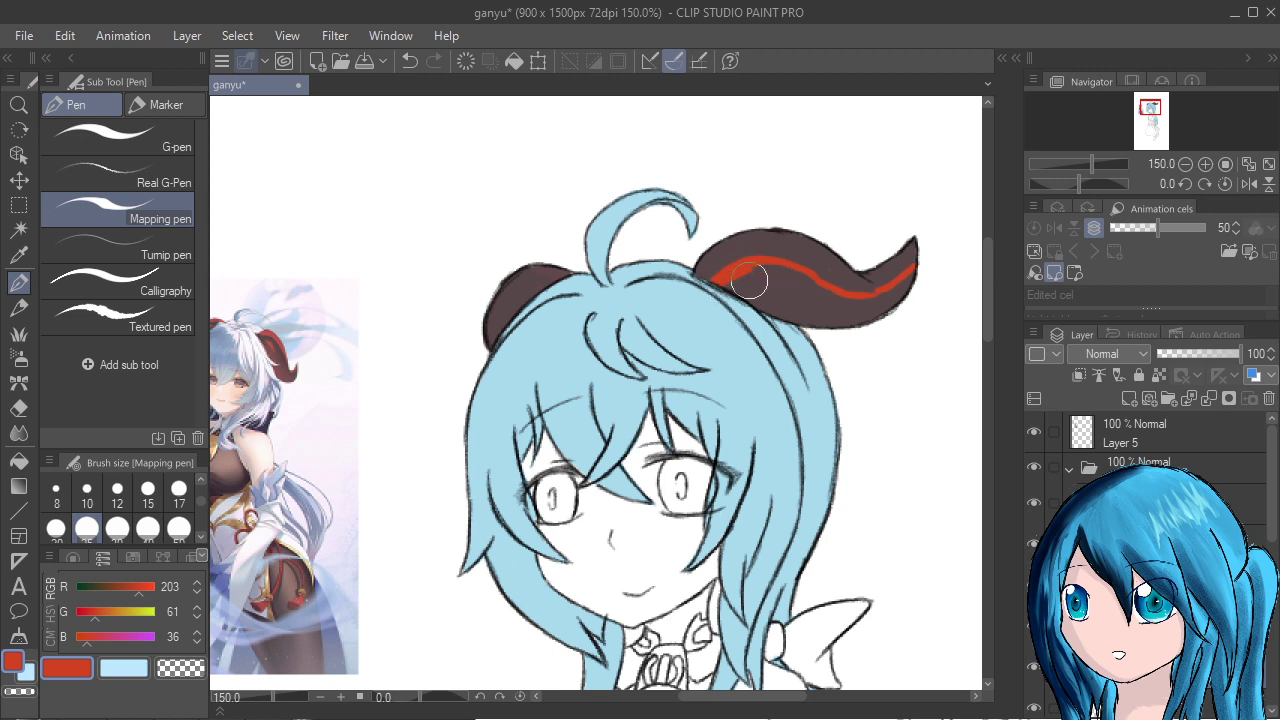
# Widen the right horn's red stripe, add further red stripes along its edges, and paint matching stripes on the left horn.
pyautogui.moveTo(751, 268); pyautogui.dragTo(789, 274)
pyautogui.moveTo(786, 269); pyautogui.dragTo(857, 292)
pyautogui.moveTo(742, 304)
pyautogui.mouseDown()
pyautogui.moveTo(794, 270)
pyautogui.moveTo(761, 287)
pyautogui.moveTo(785, 276)
pyautogui.moveTo(772, 287)
pyautogui.moveTo(793, 292)
pyautogui.moveTo(754, 311)
pyautogui.moveTo(814, 276)
pyautogui.moveTo(754, 311)
pyautogui.moveTo(820, 280)
pyautogui.mouseUp()
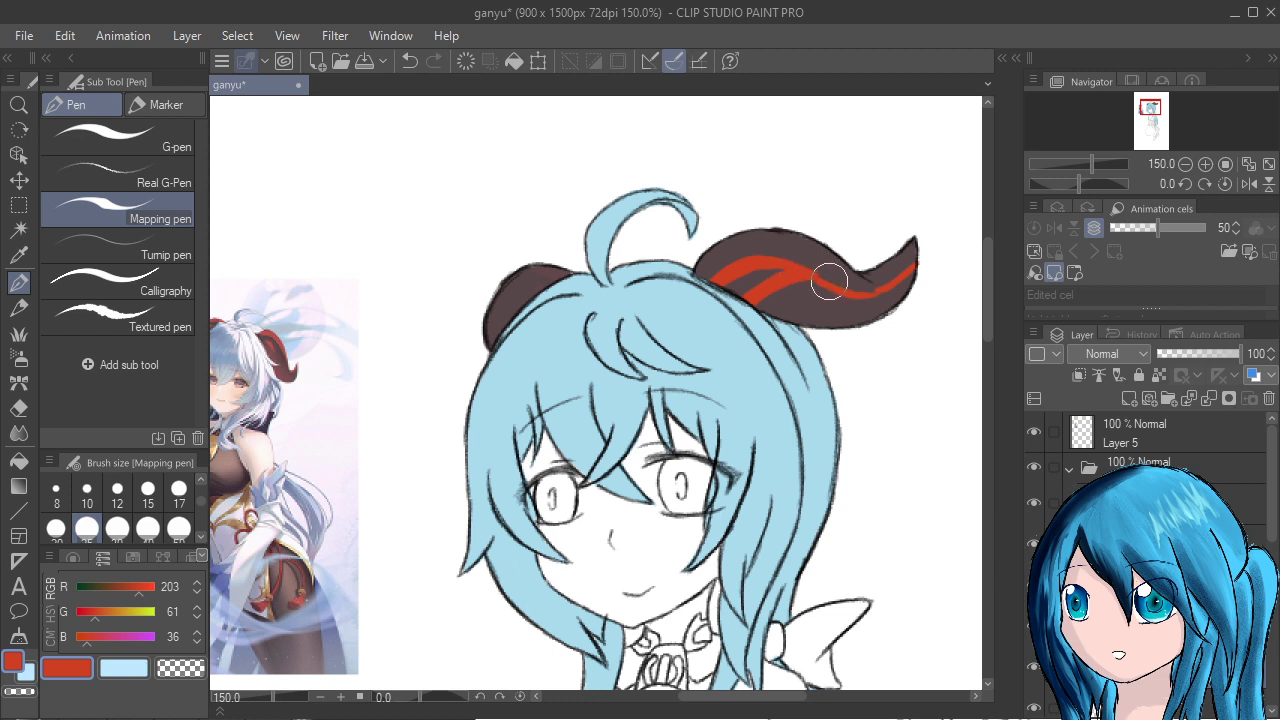
pyautogui.moveTo(806, 270)
pyautogui.mouseDown()
pyautogui.moveTo(880, 289)
pyautogui.moveTo(857, 301)
pyautogui.moveTo(923, 251)
pyautogui.mouseUp()
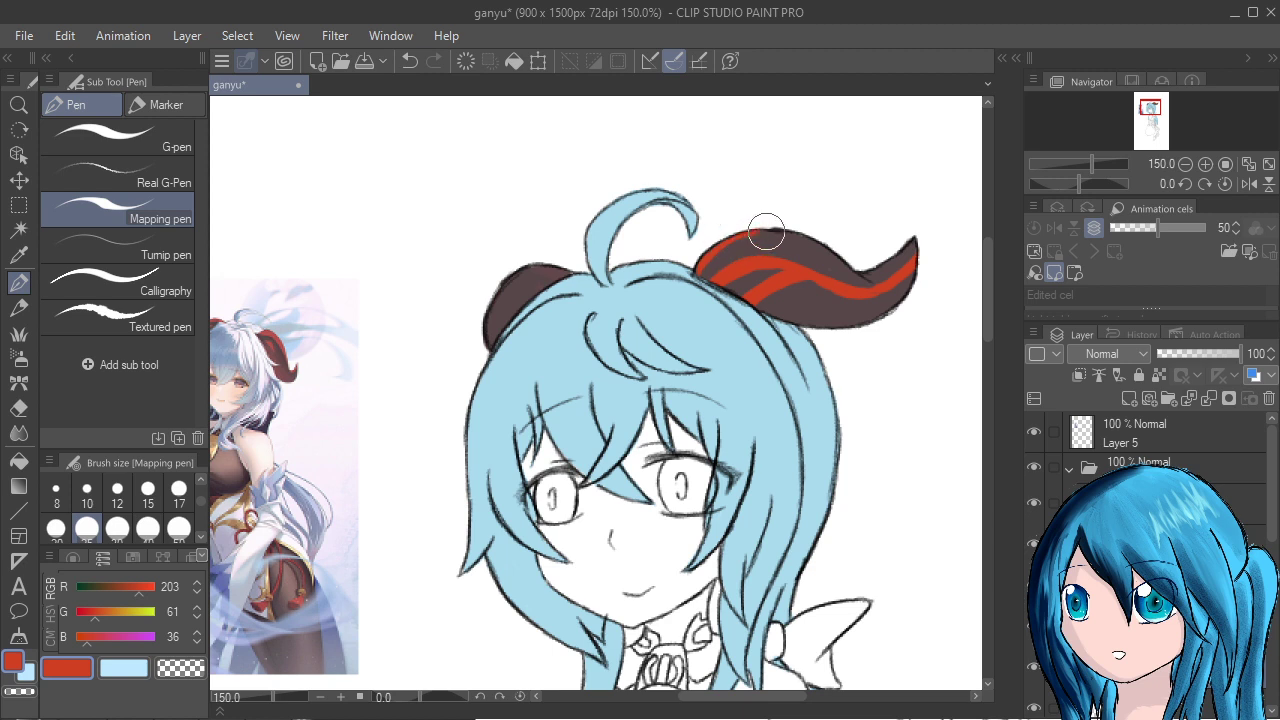
pyautogui.moveTo(778, 314); pyautogui.dragTo(830, 305)
pyautogui.moveTo(500, 318)
pyautogui.mouseDown()
pyautogui.moveTo(507, 288)
pyautogui.moveTo(503, 305)
pyautogui.moveTo(520, 295)
pyautogui.moveTo(518, 311)
pyautogui.moveTo(512, 292)
pyautogui.moveTo(508, 302)
pyautogui.moveTo(533, 267)
pyautogui.moveTo(490, 324)
pyautogui.moveTo(495, 350)
pyautogui.moveTo(482, 312)
pyautogui.moveTo(505, 330)
pyautogui.moveTo(543, 285)
pyautogui.moveTo(576, 274)
pyautogui.moveTo(573, 287)
pyautogui.mouseUp()
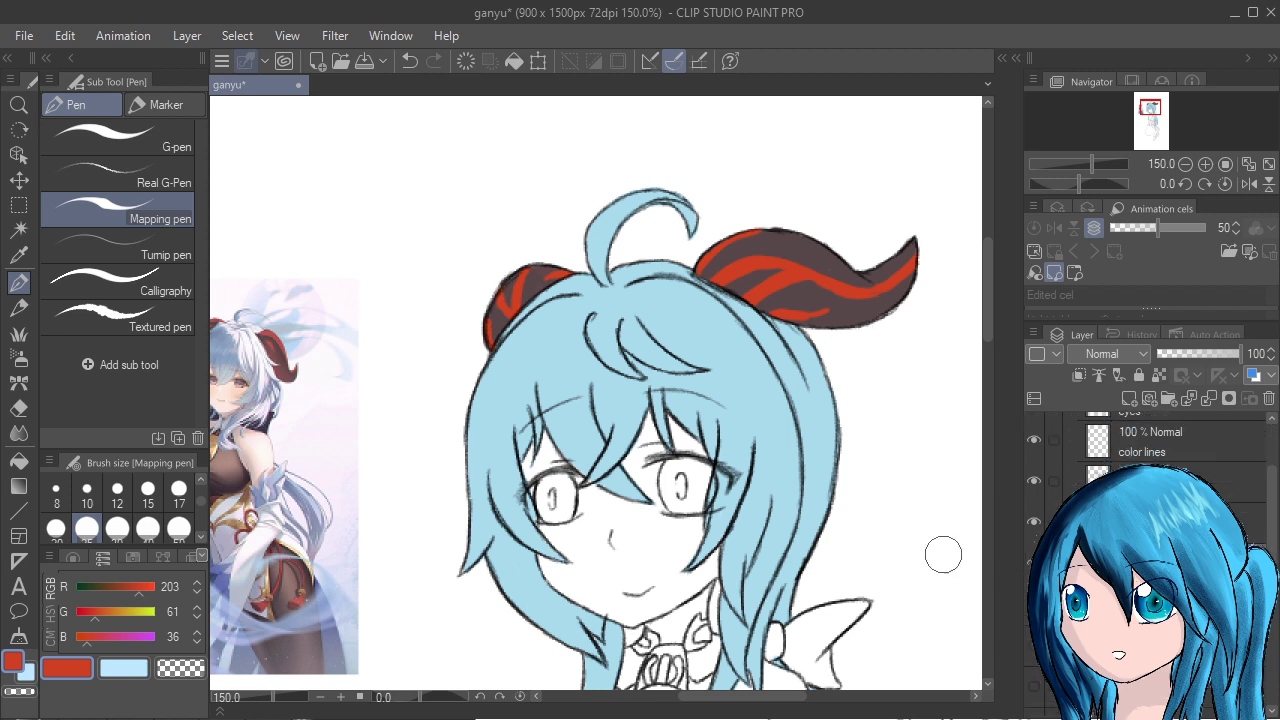
# Select another layer lower in the layer list for the costume colouring and toggle its visibility off and on.
pyautogui.scroll(-2, 916, 562)
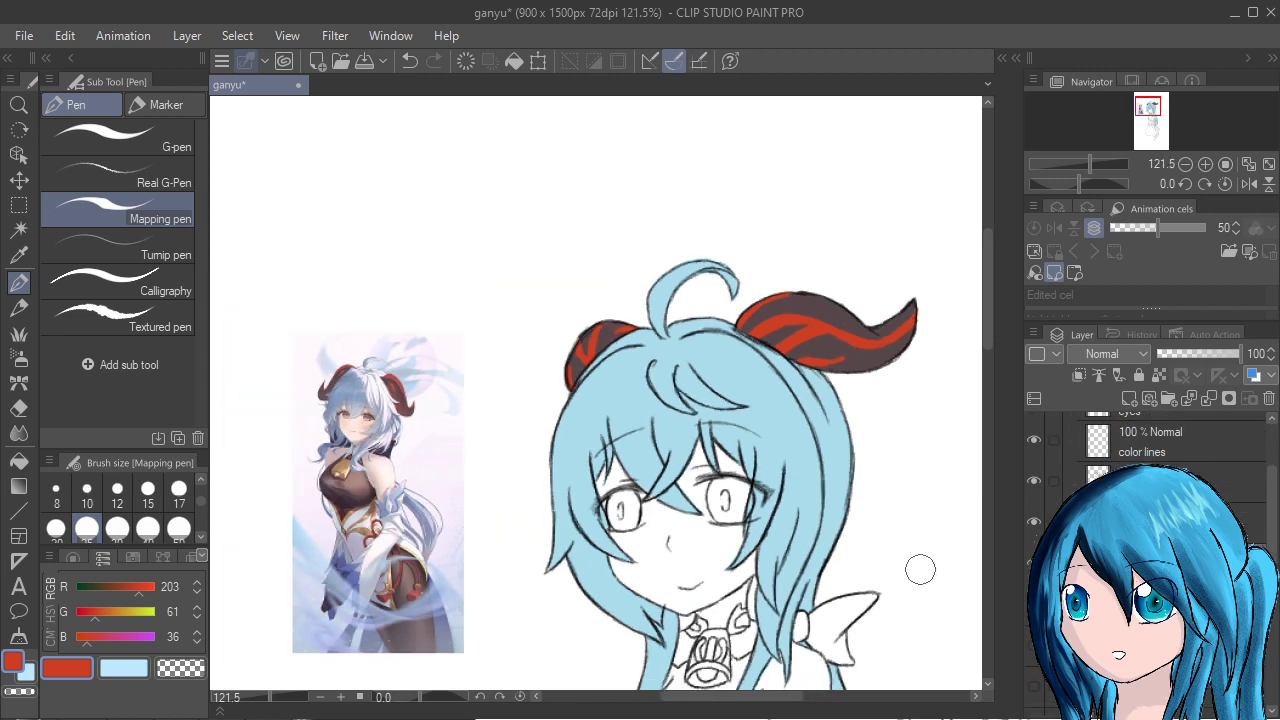
pyautogui.moveTo(934, 630); pyautogui.dragTo(867, 413)
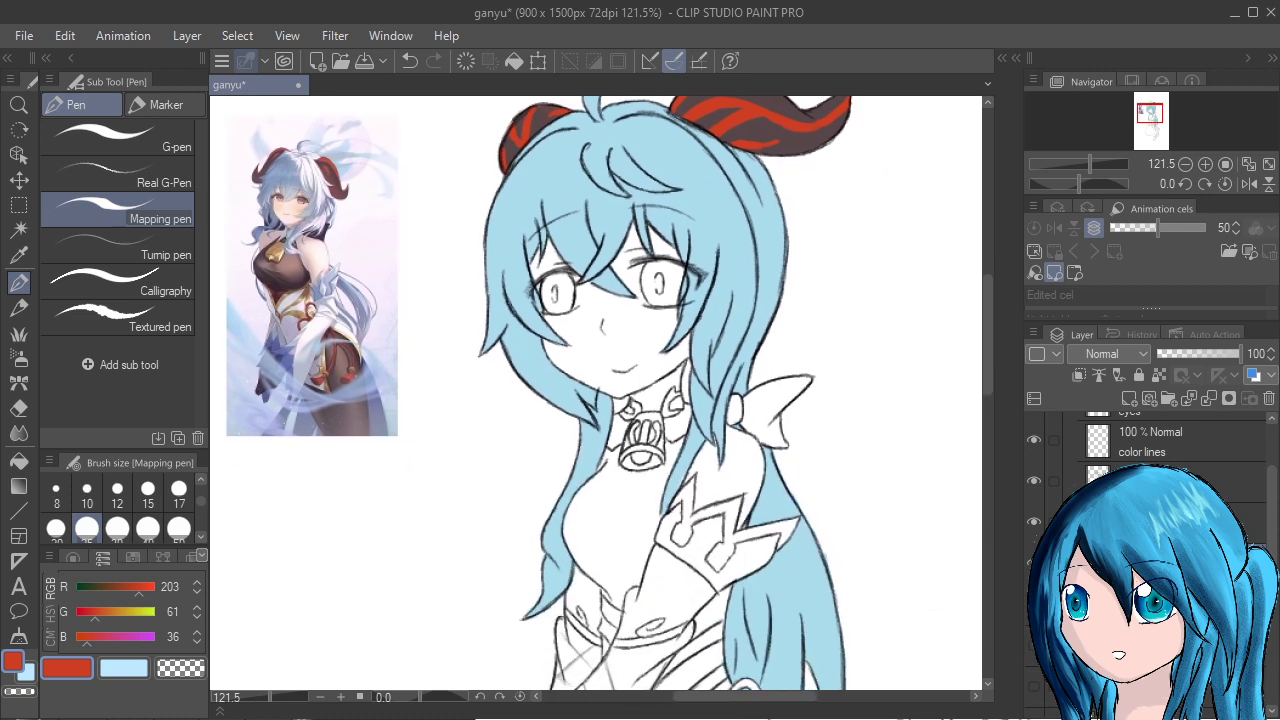
pyautogui.click(1150, 603)
pyautogui.click(1034, 604)
pyautogui.click(1034, 604)
# Paint the upper loop of the hip ribbon ornament with red RGB 203, 61, 36, using brush size 17.
pyautogui.scroll(-1, 822, 572)
pyautogui.moveTo(843, 614); pyautogui.dragTo(730, 285)
pyautogui.scroll(6, 730, 480)
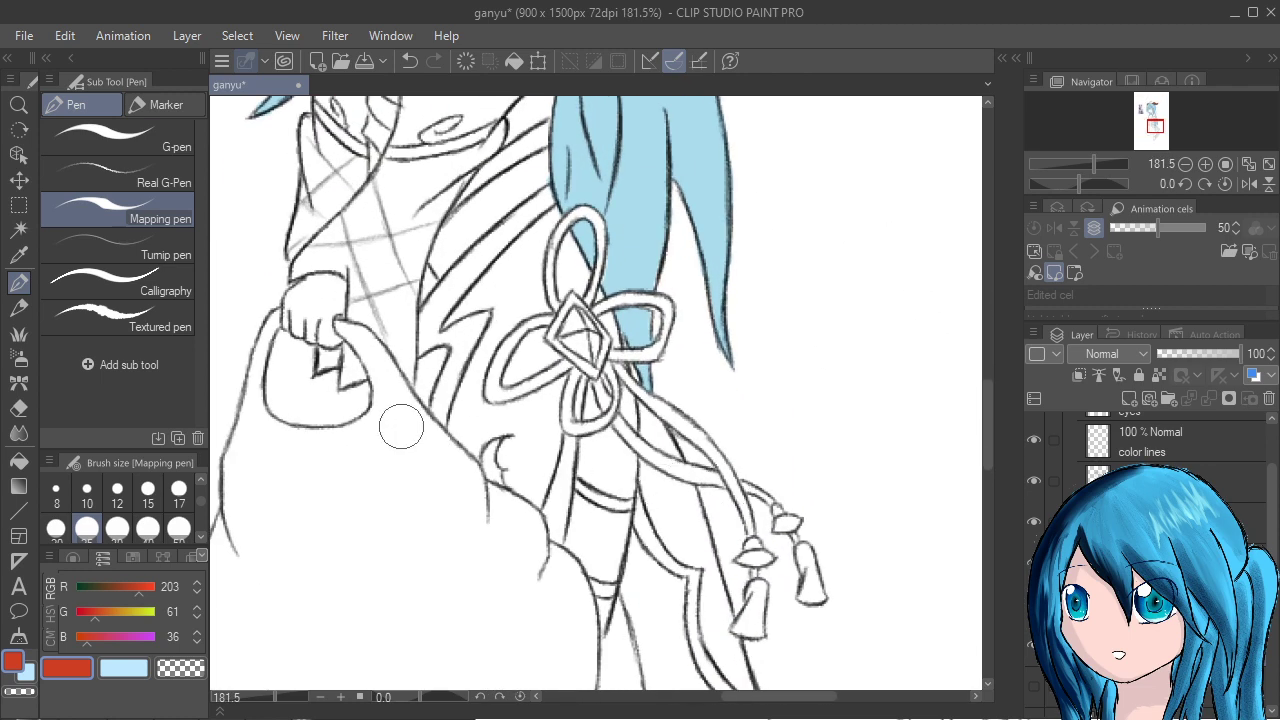
pyautogui.press('[')
pyautogui.press('[')
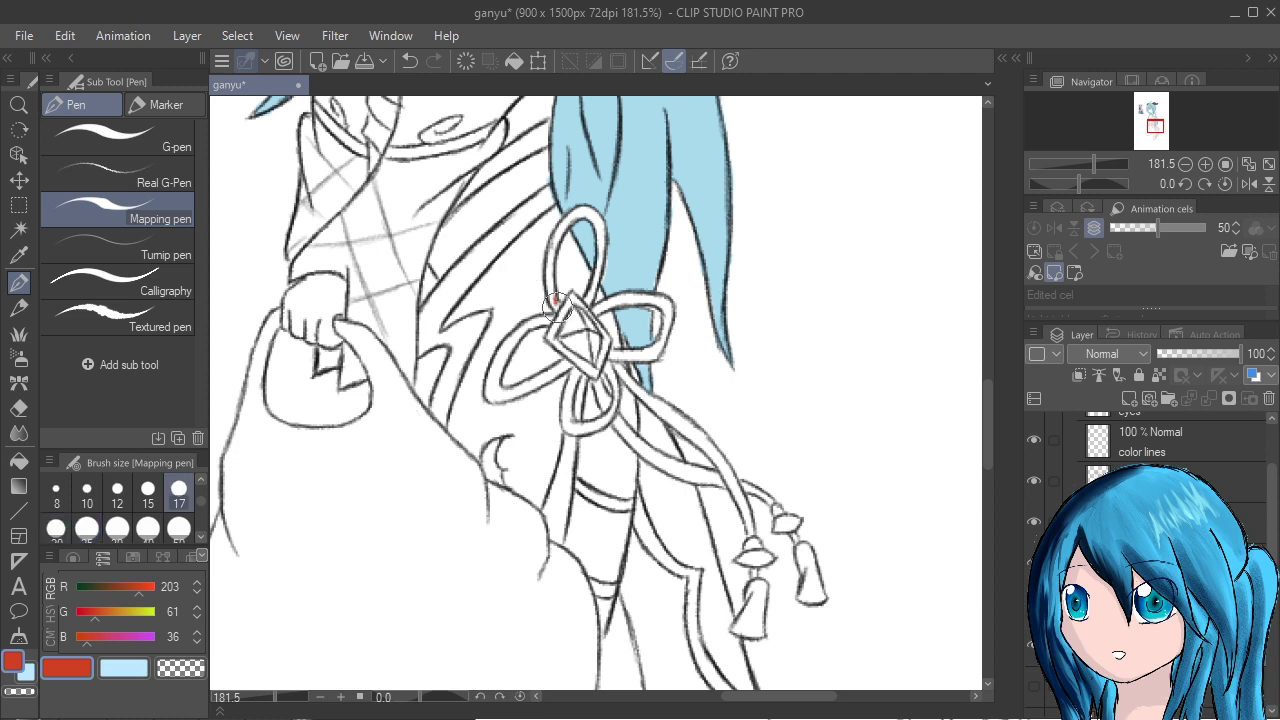
pyautogui.moveTo(559, 306)
pyautogui.mouseDown()
pyautogui.moveTo(556, 238)
pyautogui.moveTo(577, 228)
pyautogui.moveTo(562, 220)
pyautogui.moveTo(580, 208)
pyautogui.moveTo(579, 227)
pyautogui.moveTo(585, 214)
pyautogui.moveTo(596, 225)
pyautogui.moveTo(582, 206)
pyautogui.moveTo(600, 242)
pyautogui.mouseUp()
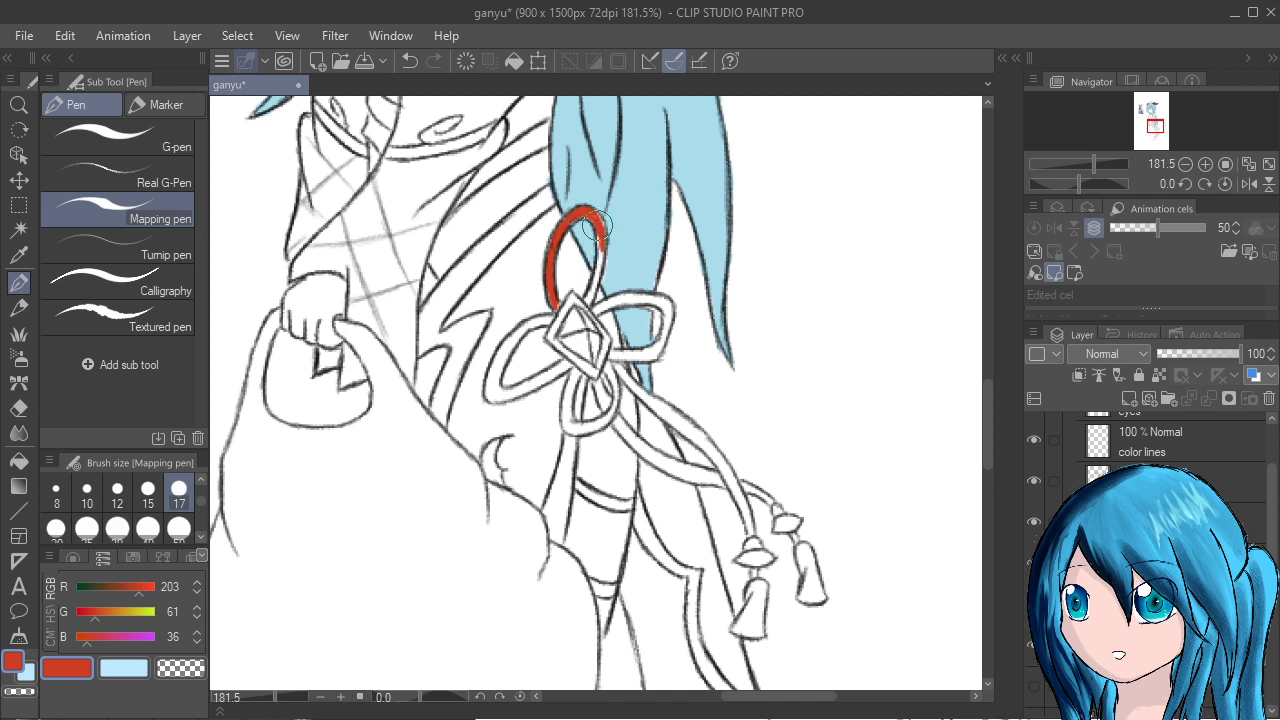
pyautogui.moveTo(597, 242); pyautogui.dragTo(592, 277)
pyautogui.moveTo(593, 233)
pyautogui.mouseDown()
pyautogui.moveTo(595, 290)
pyautogui.moveTo(597, 252)
pyautogui.moveTo(592, 287)
pyautogui.moveTo(589, 276)
pyautogui.mouseUp()
pyautogui.moveTo(595, 269)
pyautogui.mouseDown()
pyautogui.moveTo(589, 302)
pyautogui.moveTo(599, 254)
pyautogui.mouseUp()
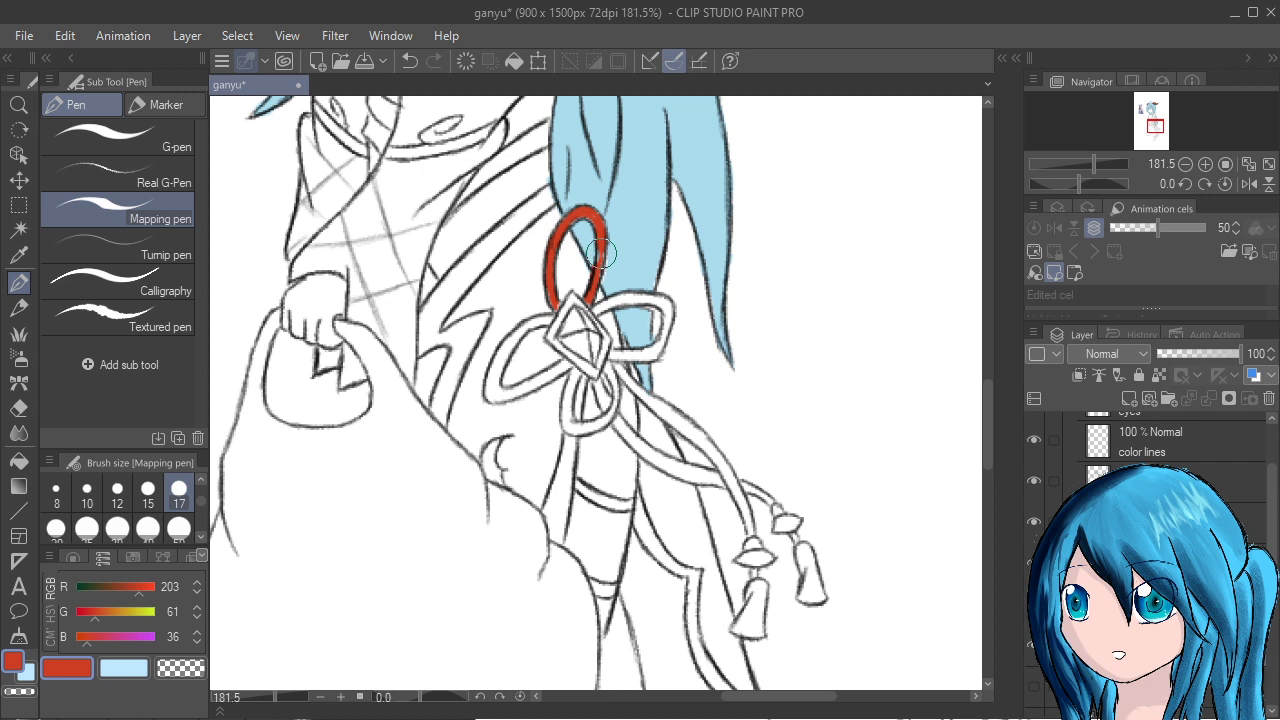
# Paint the left, lower and right loops of the ribbon ornament with the same red.
pyautogui.moveTo(546, 320); pyautogui.dragTo(519, 334)
pyautogui.moveTo(502, 352); pyautogui.dragTo(516, 338)
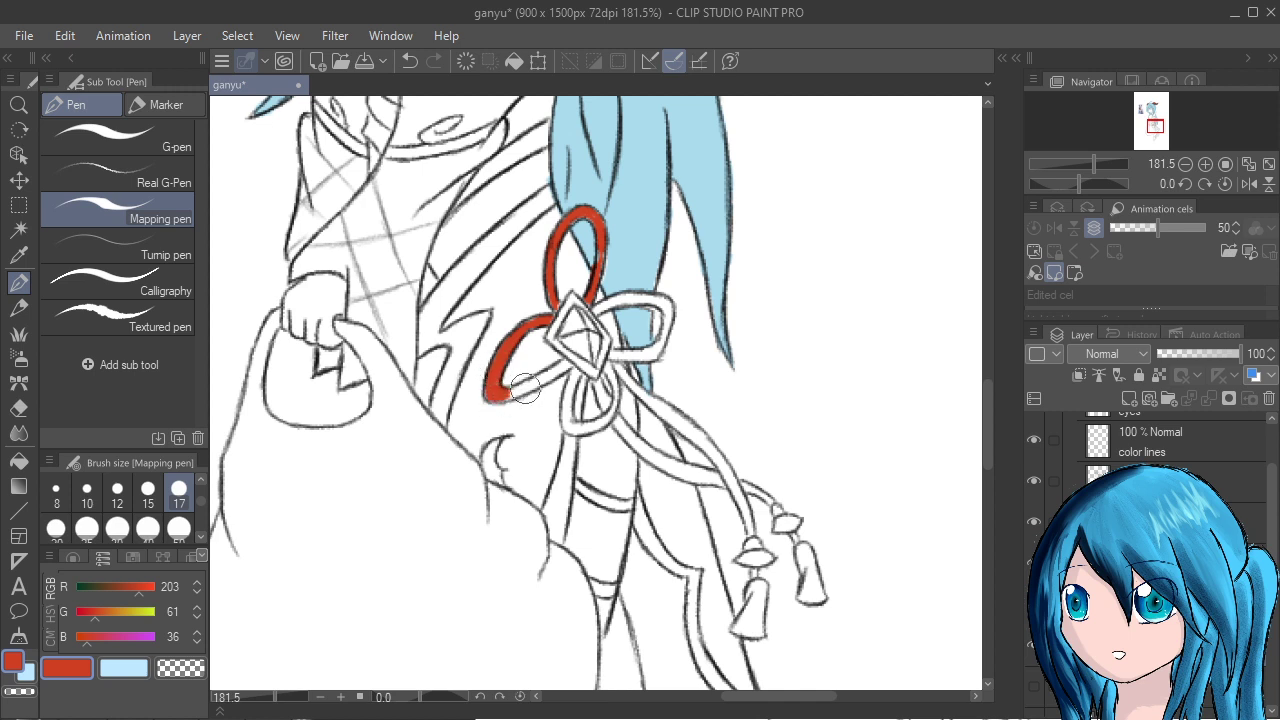
pyautogui.moveTo(511, 390)
pyautogui.mouseDown()
pyautogui.moveTo(576, 371)
pyautogui.moveTo(502, 392)
pyautogui.mouseUp()
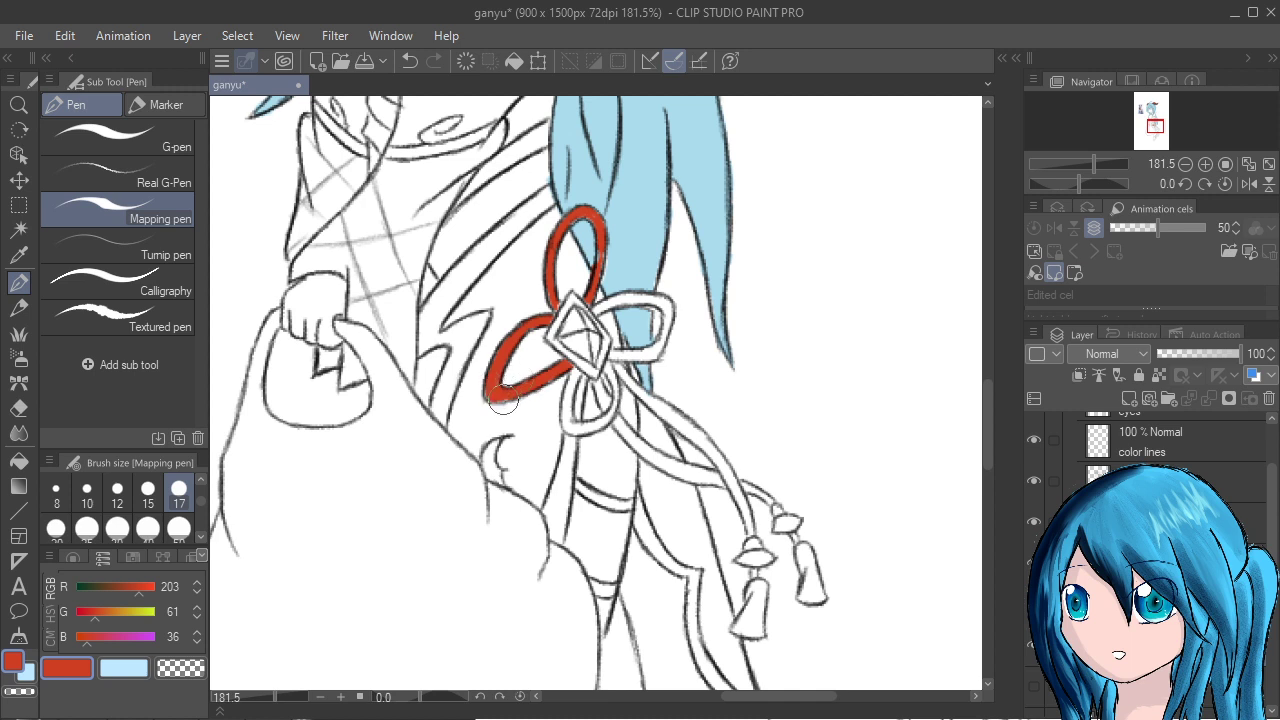
pyautogui.moveTo(572, 380)
pyautogui.mouseDown()
pyautogui.moveTo(565, 425)
pyautogui.moveTo(579, 429)
pyautogui.mouseUp()
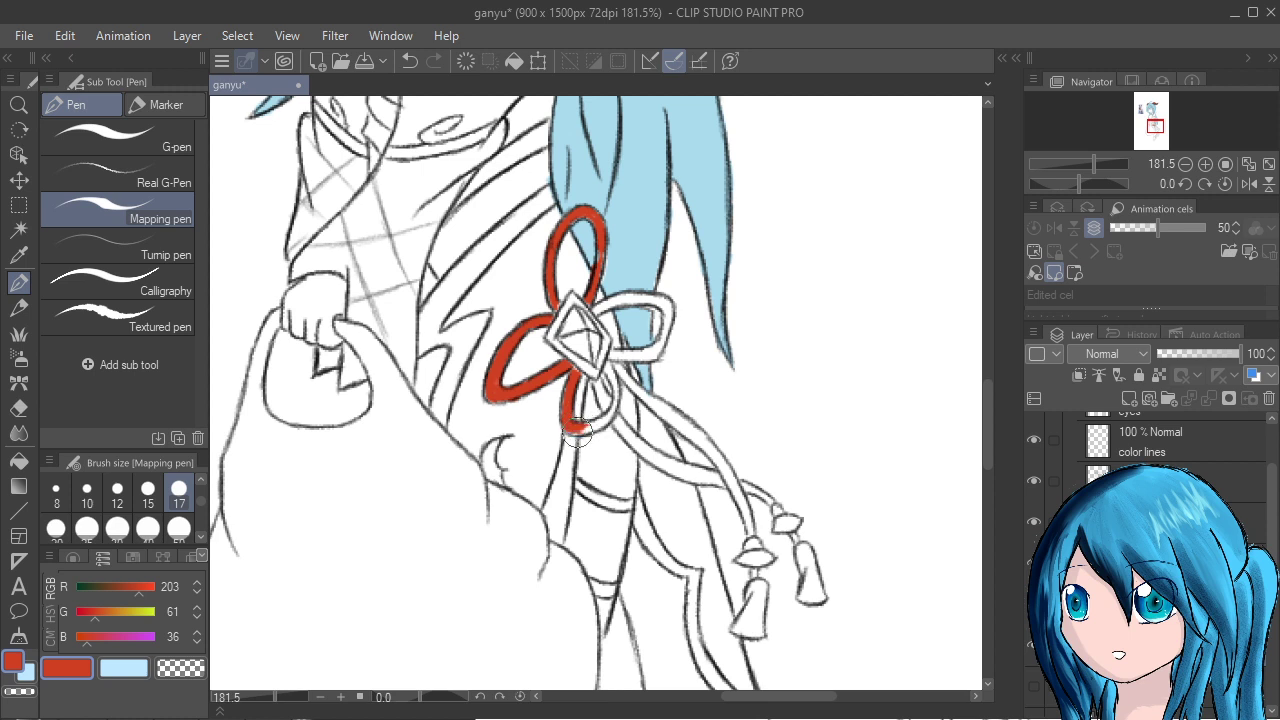
pyautogui.moveTo(578, 434)
pyautogui.mouseDown()
pyautogui.moveTo(605, 421)
pyautogui.moveTo(608, 365)
pyautogui.moveTo(614, 409)
pyautogui.moveTo(607, 377)
pyautogui.mouseUp()
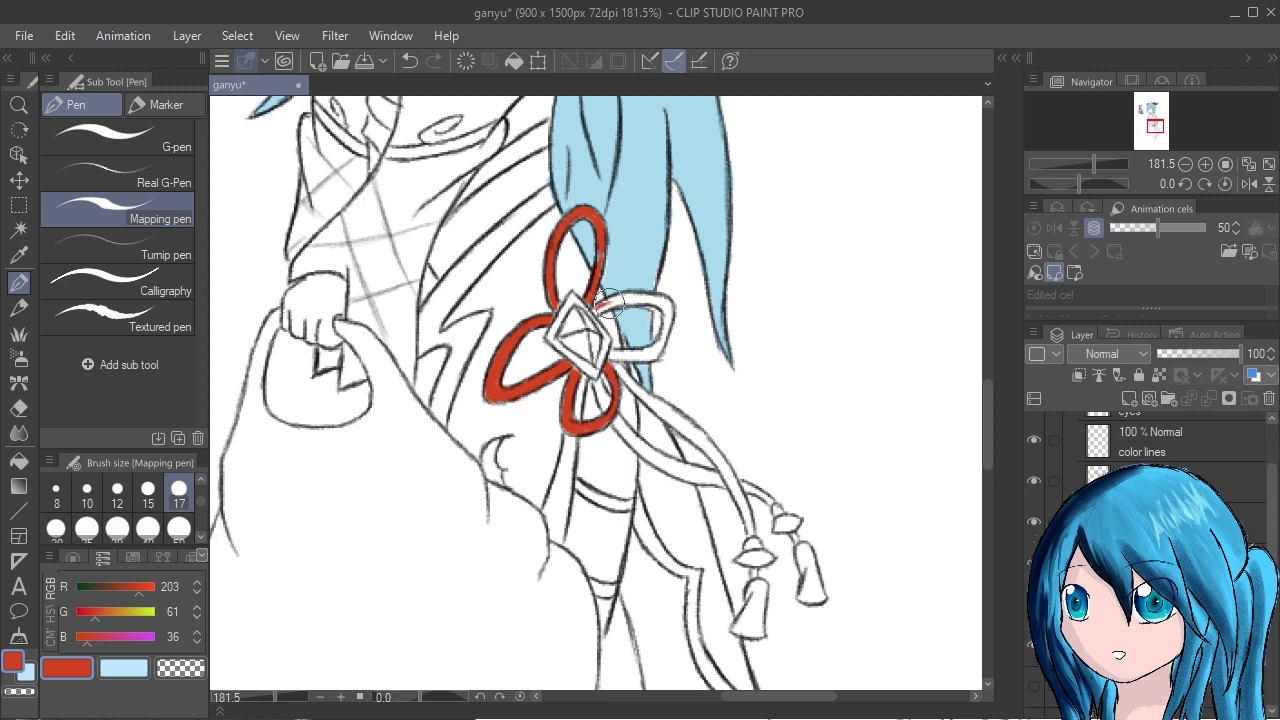
pyautogui.moveTo(596, 304)
pyautogui.mouseDown()
pyautogui.moveTo(609, 308)
pyautogui.moveTo(627, 296)
pyautogui.moveTo(647, 302)
pyautogui.moveTo(620, 310)
pyautogui.moveTo(669, 306)
pyautogui.moveTo(653, 310)
pyautogui.moveTo(666, 318)
pyautogui.moveTo(661, 342)
pyautogui.moveTo(635, 358)
pyautogui.moveTo(612, 351)
pyautogui.moveTo(655, 346)
pyautogui.moveTo(659, 347)
pyautogui.mouseUp()
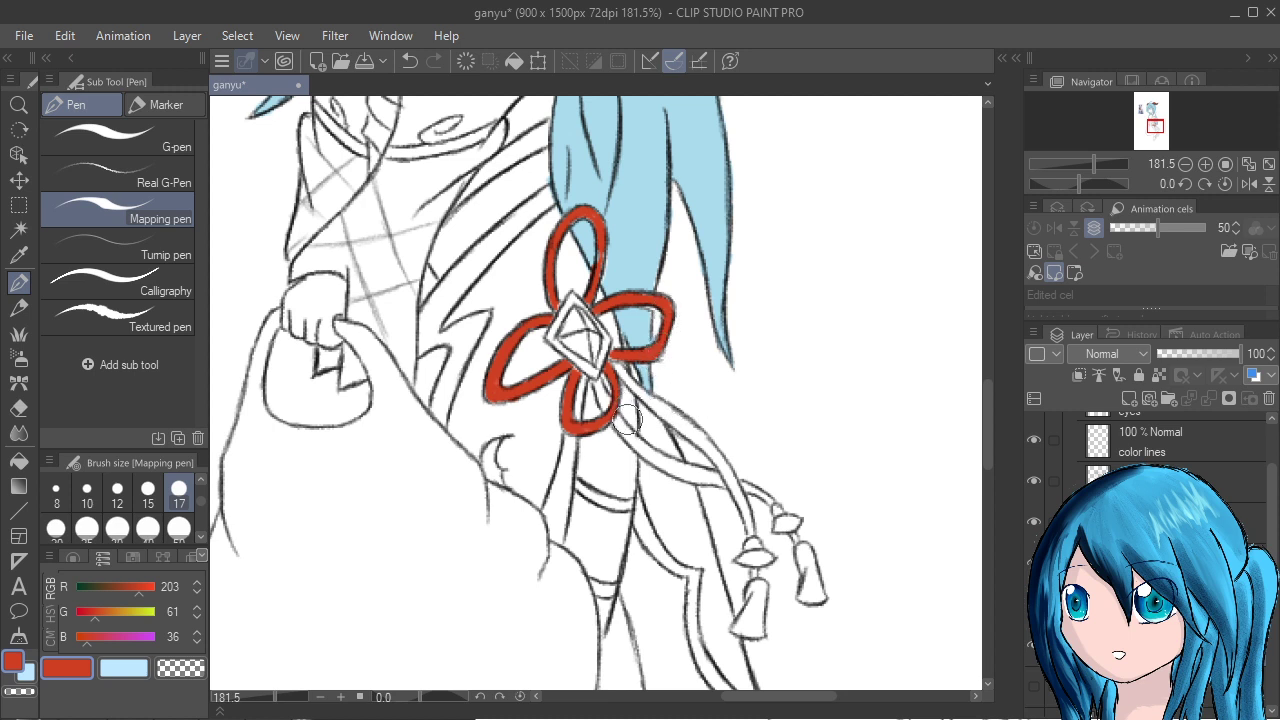
# Paint the two cords hanging from the ribbon ornament and both of their tassels red.
pyautogui.moveTo(604, 406)
pyautogui.mouseDown()
pyautogui.moveTo(594, 391)
pyautogui.moveTo(618, 413)
pyautogui.mouseUp()
pyautogui.moveTo(603, 397)
pyautogui.mouseDown()
pyautogui.moveTo(632, 442)
pyautogui.moveTo(656, 454)
pyautogui.moveTo(601, 392)
pyautogui.moveTo(672, 468)
pyautogui.moveTo(650, 455)
pyautogui.moveTo(682, 470)
pyautogui.moveTo(632, 430)
pyautogui.moveTo(688, 478)
pyautogui.mouseUp()
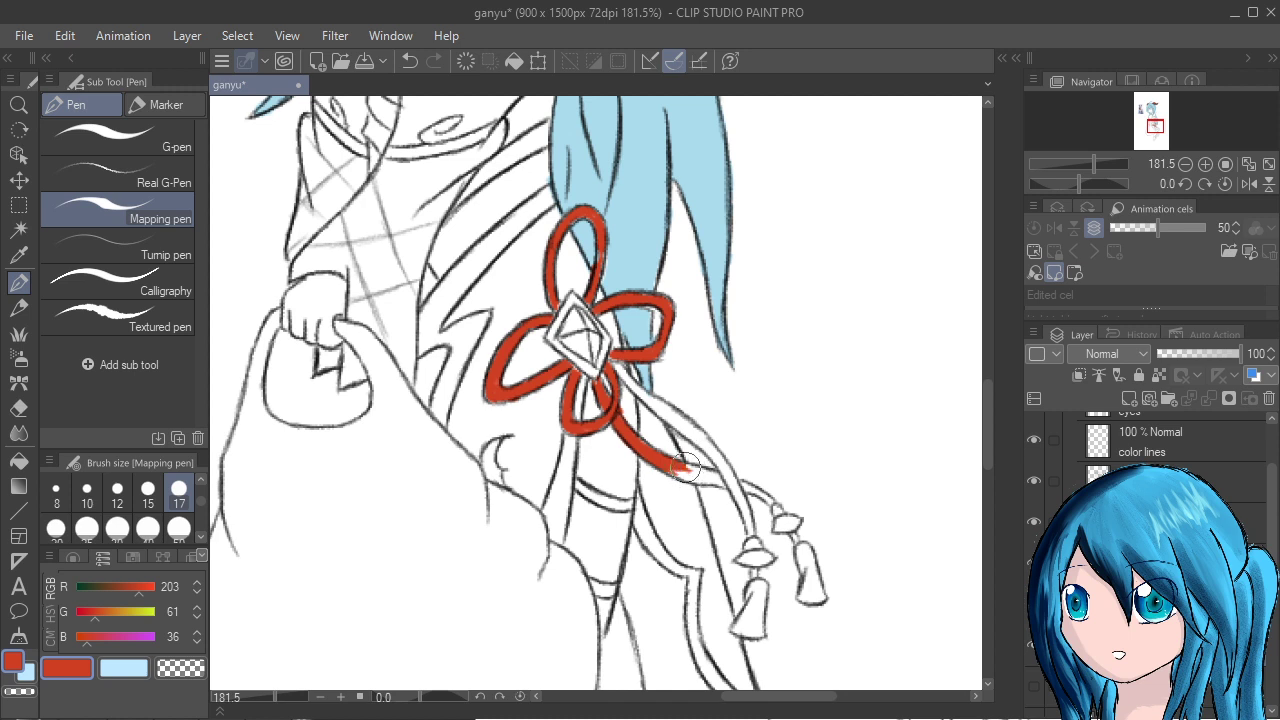
pyautogui.moveTo(675, 467)
pyautogui.mouseDown()
pyautogui.moveTo(708, 481)
pyautogui.moveTo(679, 478)
pyautogui.moveTo(725, 475)
pyautogui.moveTo(681, 467)
pyautogui.moveTo(694, 466)
pyautogui.moveTo(762, 481)
pyautogui.moveTo(747, 468)
pyautogui.moveTo(720, 483)
pyautogui.moveTo(778, 505)
pyautogui.mouseUp()
pyautogui.moveTo(615, 363)
pyautogui.mouseDown()
pyautogui.moveTo(714, 454)
pyautogui.moveTo(705, 440)
pyautogui.moveTo(690, 428)
pyautogui.moveTo(748, 512)
pyautogui.moveTo(728, 470)
pyautogui.moveTo(748, 537)
pyautogui.mouseUp()
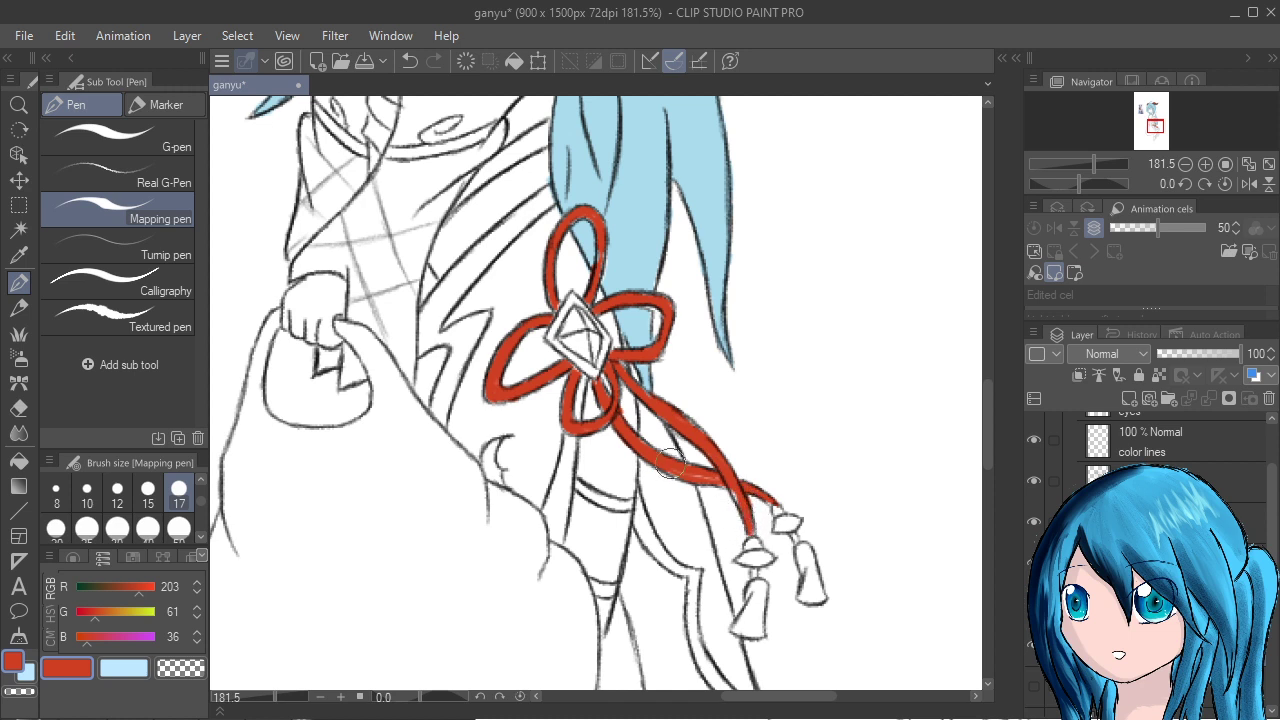
pyautogui.moveTo(701, 481)
pyautogui.mouseDown()
pyautogui.moveTo(727, 483)
pyautogui.moveTo(682, 470)
pyautogui.mouseUp()
pyautogui.moveTo(751, 589)
pyautogui.mouseDown()
pyautogui.moveTo(740, 621)
pyautogui.moveTo(758, 598)
pyautogui.moveTo(767, 620)
pyautogui.mouseUp()
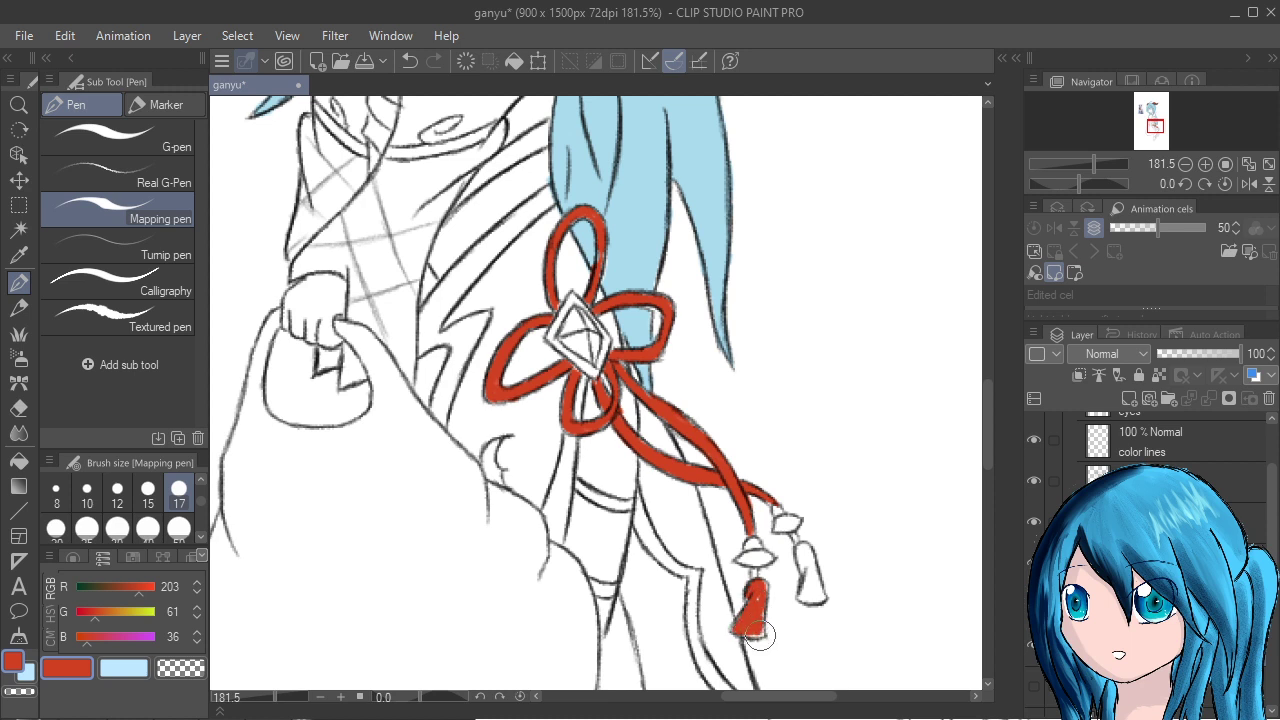
pyautogui.moveTo(759, 635)
pyautogui.mouseDown()
pyautogui.moveTo(747, 597)
pyautogui.moveTo(745, 618)
pyautogui.moveTo(804, 558)
pyautogui.moveTo(807, 579)
pyautogui.moveTo(801, 542)
pyautogui.moveTo(799, 597)
pyautogui.moveTo(813, 556)
pyautogui.moveTo(814, 588)
pyautogui.moveTo(812, 553)
pyautogui.moveTo(825, 592)
pyautogui.mouseUp()
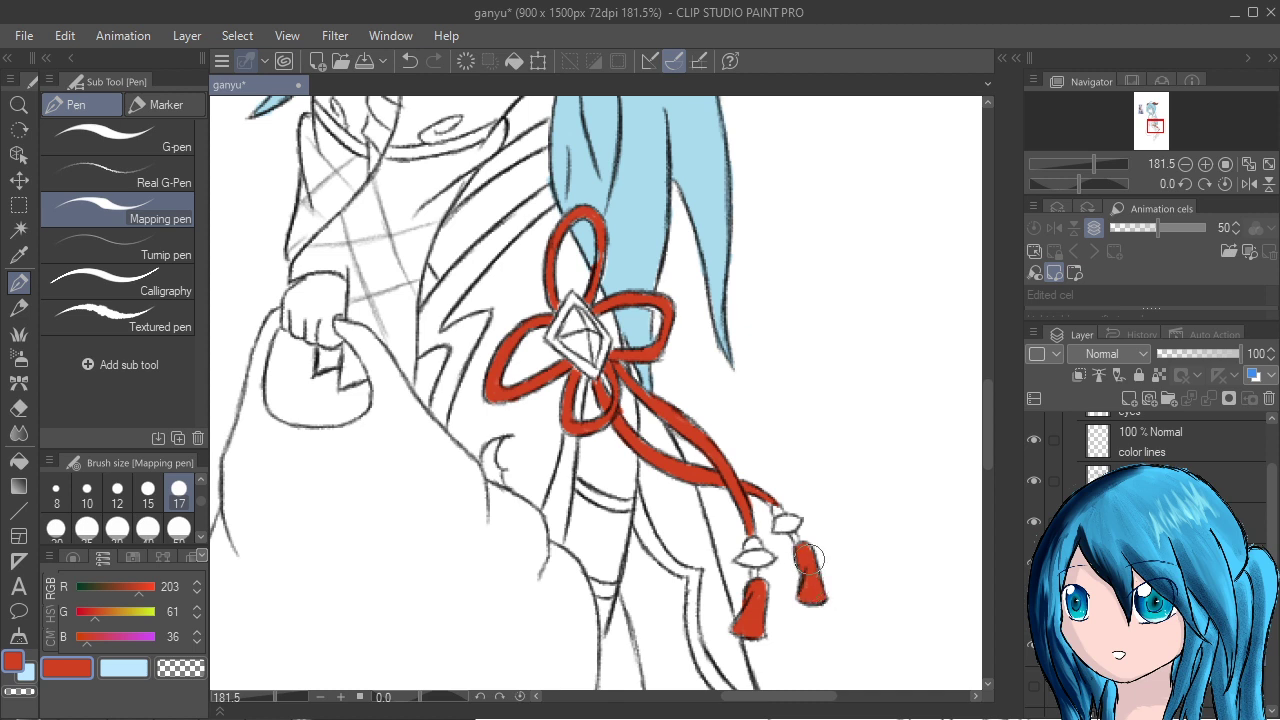
# Mix a pale yellow drawing colour, RGB 255, 255, 213, for the caps above the tassels.
pyautogui.click(143, 612)
pyautogui.moveTo(139, 587)
pyautogui.mouseDown()
pyautogui.moveTo(115, 587)
pyautogui.moveTo(132, 587)
pyautogui.mouseUp()
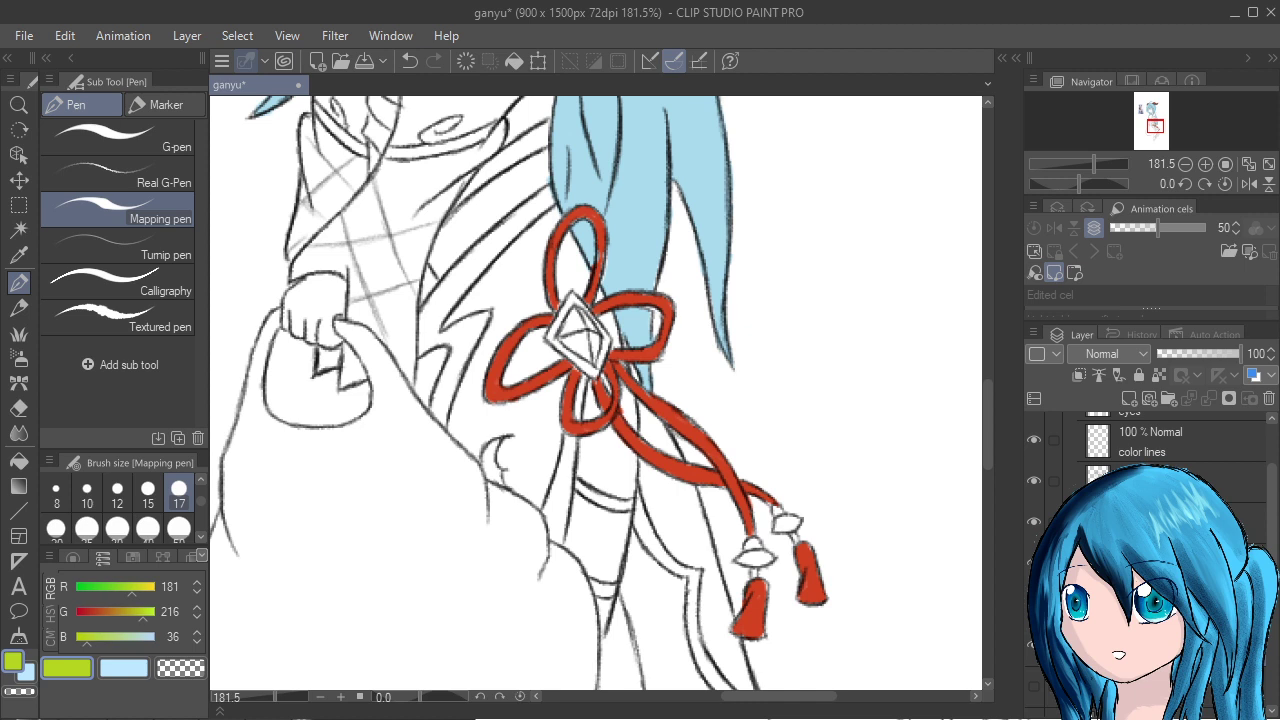
pyautogui.moveTo(150, 637)
pyautogui.mouseDown()
pyautogui.moveTo(133, 637)
pyautogui.moveTo(155, 612)
pyautogui.moveTo(147, 587)
pyautogui.mouseUp()
pyautogui.click(143, 587)
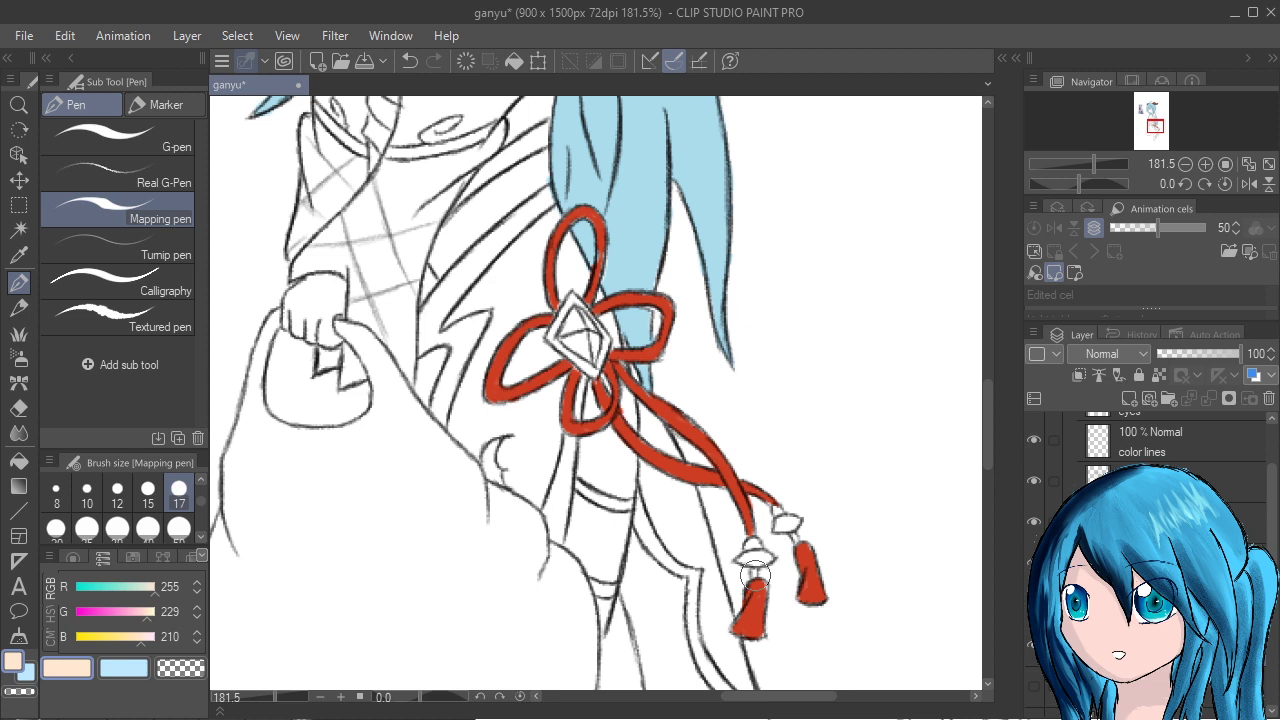
pyautogui.moveTo(141, 637); pyautogui.dragTo(76, 637)
pyautogui.moveTo(147, 612); pyautogui.dragTo(155, 612)
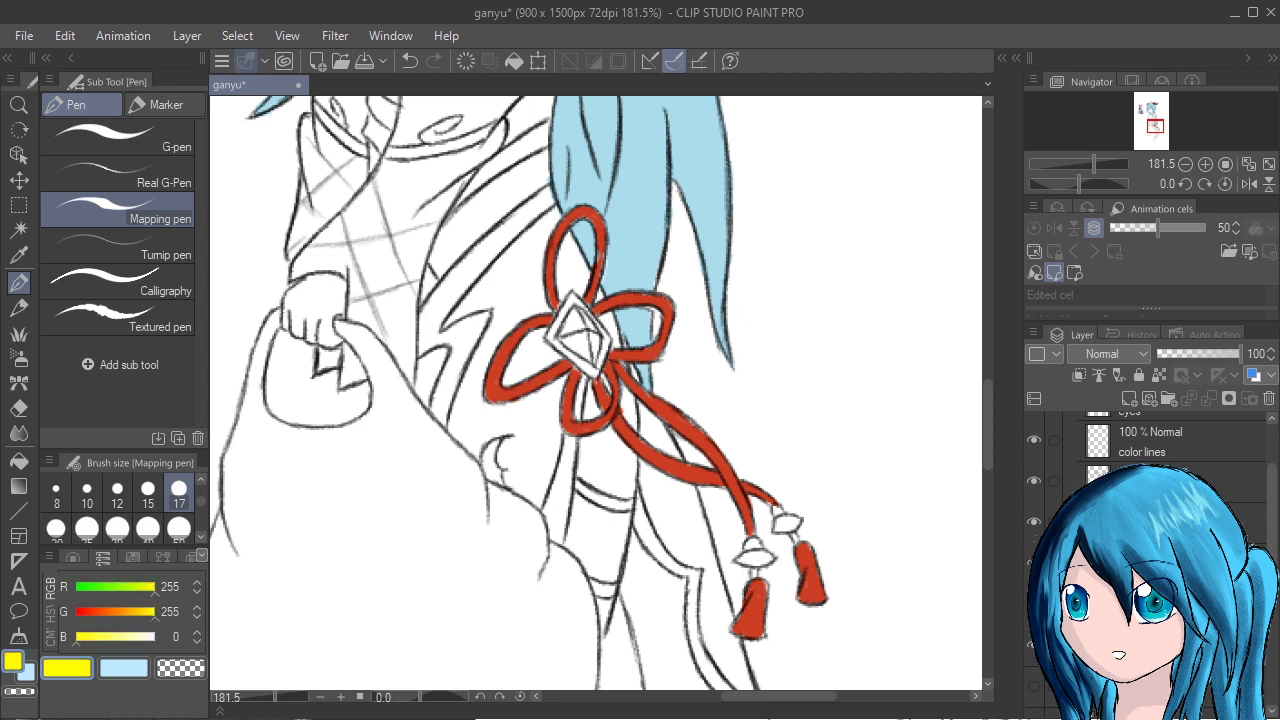
pyautogui.click(144, 637)
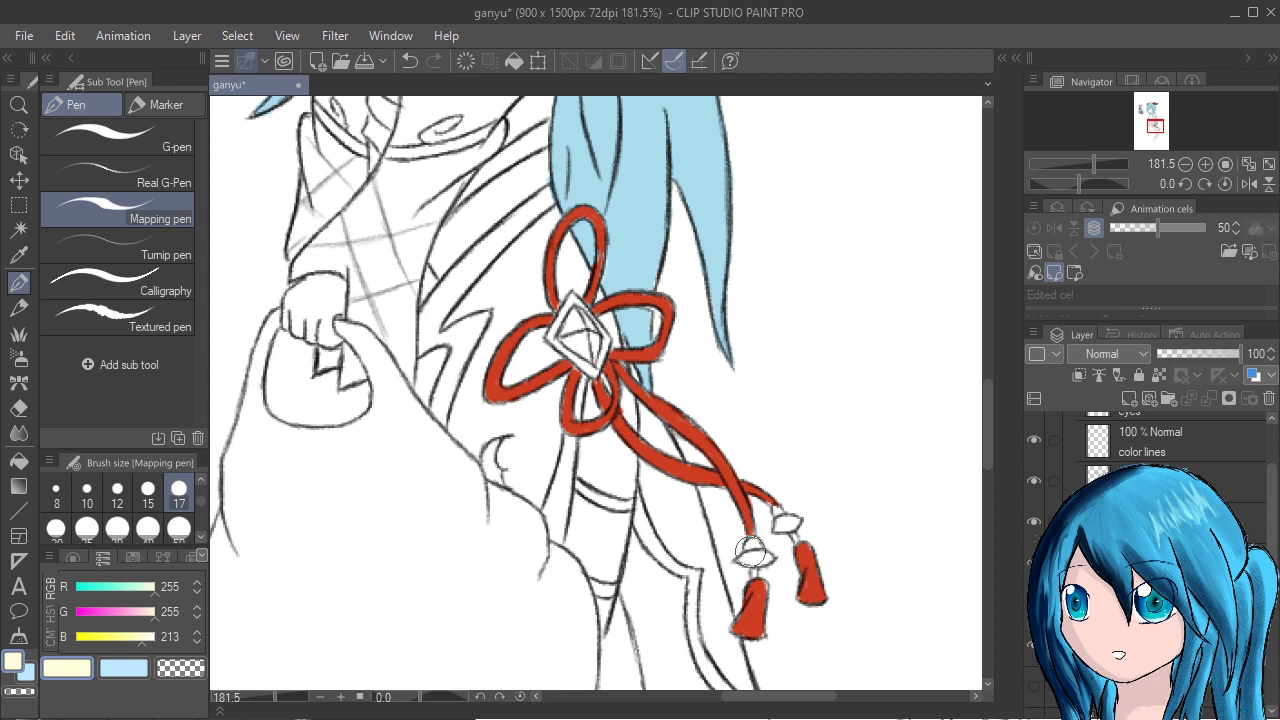
# Paint both caps above the tassels, changing the drawing colour to peach, RGB 255, 216, 190.
pyautogui.moveTo(750, 552); pyautogui.dragTo(759, 551)
pyautogui.click(142, 612)
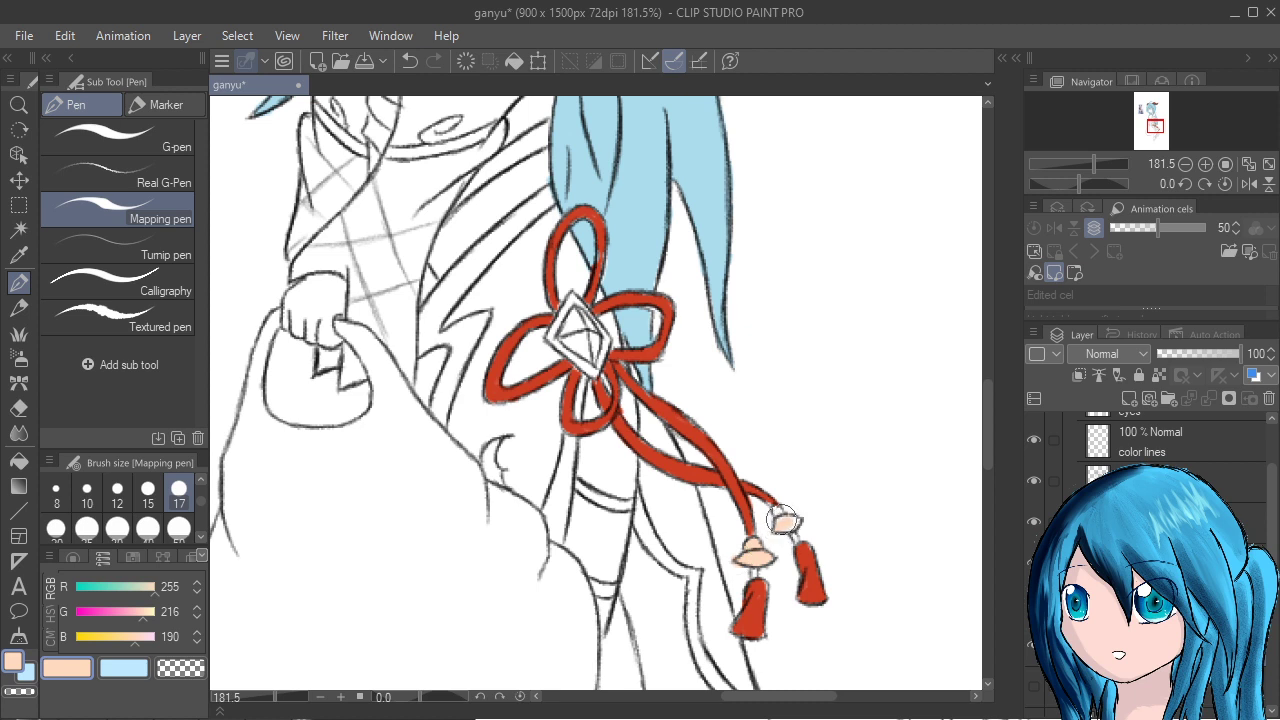
pyautogui.moveTo(782, 519); pyautogui.dragTo(774, 511)
# Sample the tassel red, fill the links between the caps and tassels, and touch up the ribbon's left loop.
pyautogui.keyDown('alt'); pyautogui.click(805, 595); pyautogui.keyUp('alt')
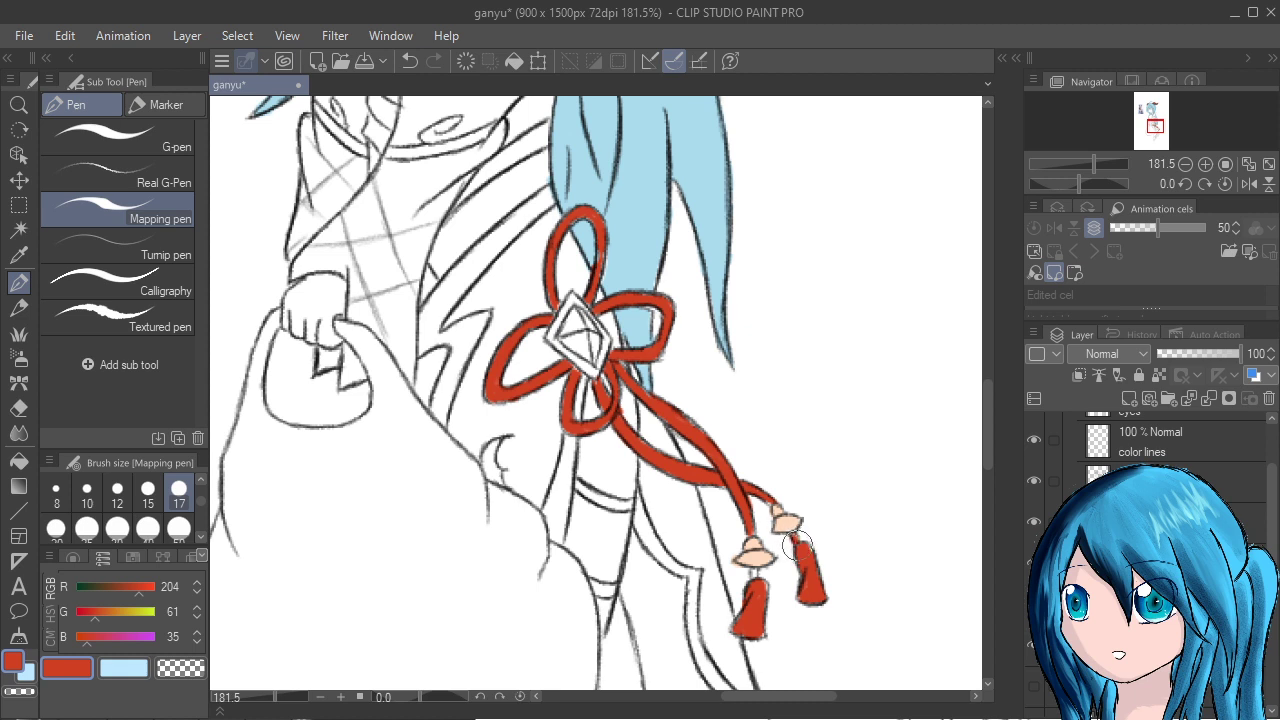
pyautogui.moveTo(755, 580); pyautogui.dragTo(754, 572)
pyautogui.click(763, 637)
pyautogui.moveTo(489, 388); pyautogui.dragTo(538, 391)
# Sample the hair blue, adjust it to RGB 126, 207, 236, and paint the gem at the centre of the ribbon ornament.
pyautogui.keyDown('alt'); pyautogui.click(640, 256); pyautogui.keyUp('alt')
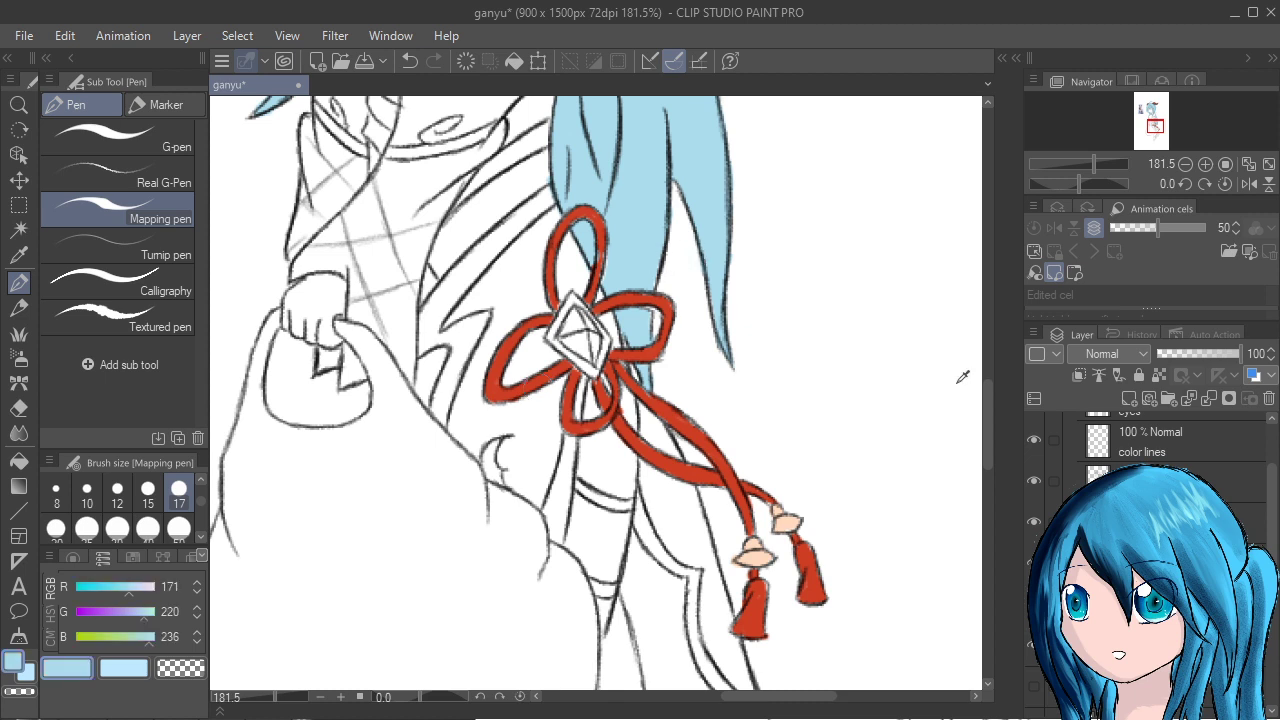
pyautogui.moveTo(129, 590)
pyautogui.mouseDown()
pyautogui.moveTo(115, 590)
pyautogui.moveTo(141, 614)
pyautogui.mouseUp()
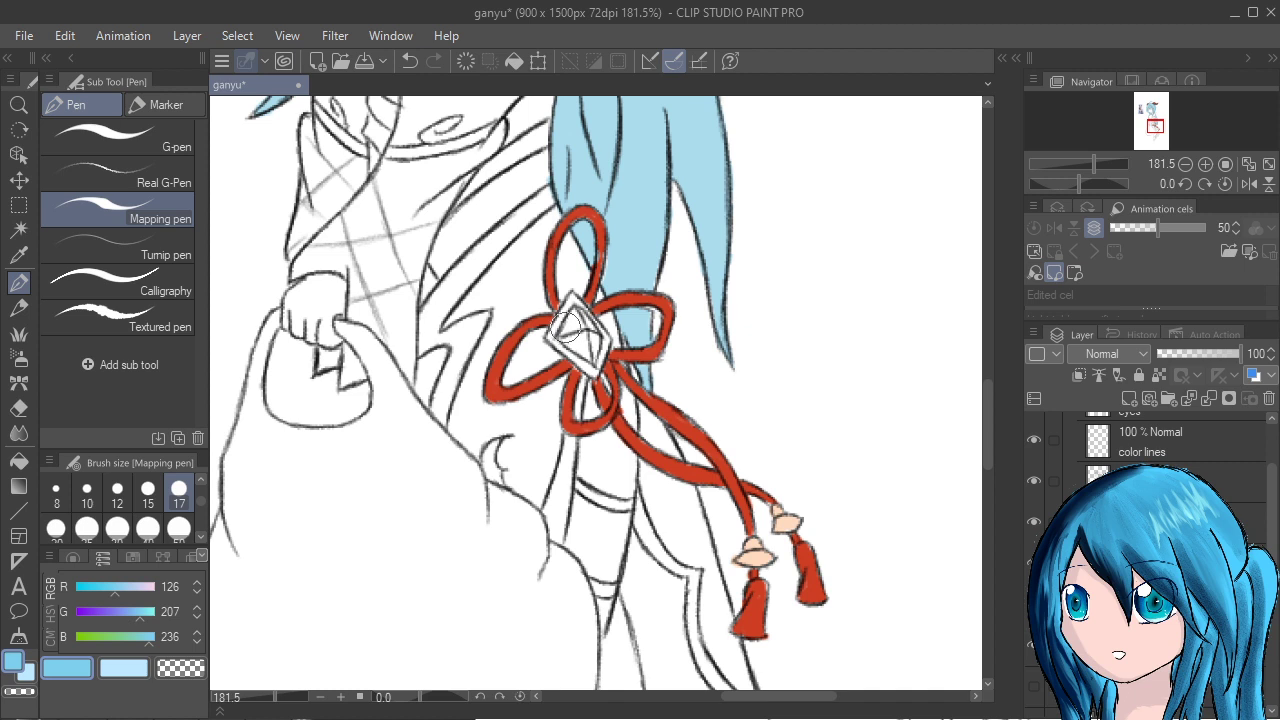
pyautogui.click(1129, 398)
pyautogui.moveTo(568, 326)
pyautogui.mouseDown()
pyautogui.moveTo(560, 340)
pyautogui.moveTo(582, 306)
pyautogui.moveTo(573, 346)
pyautogui.moveTo(552, 336)
pyautogui.moveTo(572, 325)
pyautogui.moveTo(593, 359)
pyautogui.mouseUp()
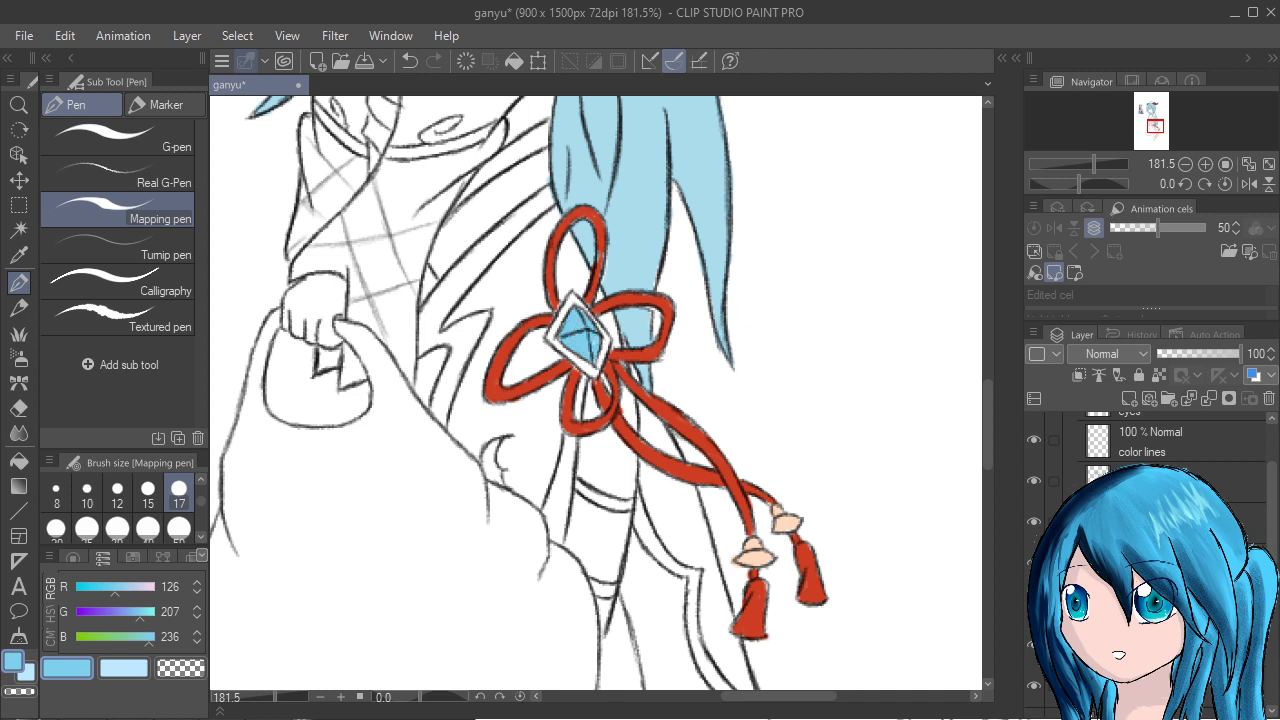
# Mix a pale yellow, RGB 255, 255, 194, and paint the diamond-shaped frame around the gem.
pyautogui.moveTo(146, 587); pyautogui.dragTo(156, 587)
pyautogui.moveTo(143, 612); pyautogui.dragTo(156, 612)
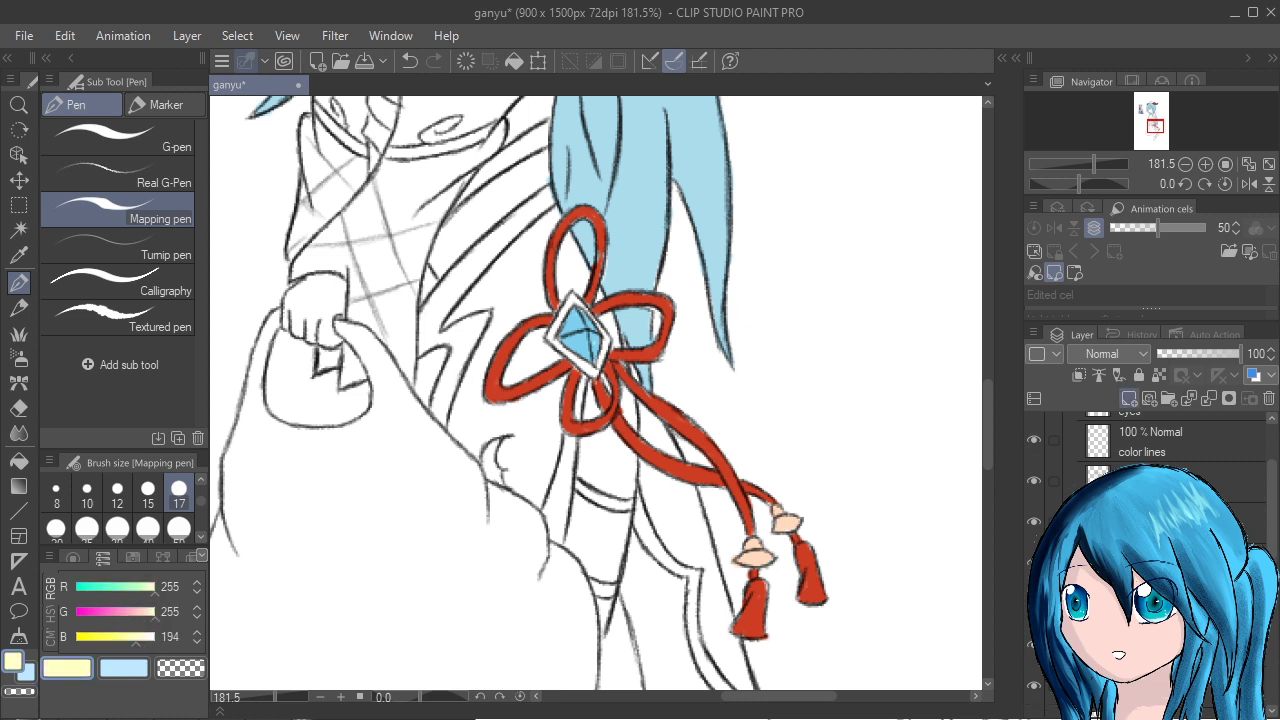
pyautogui.moveTo(553, 333)
pyautogui.mouseDown()
pyautogui.moveTo(572, 293)
pyautogui.moveTo(558, 343)
pyautogui.moveTo(590, 375)
pyautogui.moveTo(608, 351)
pyautogui.moveTo(590, 360)
pyautogui.moveTo(590, 345)
pyautogui.moveTo(608, 341)
pyautogui.moveTo(571, 301)
pyautogui.mouseUp()
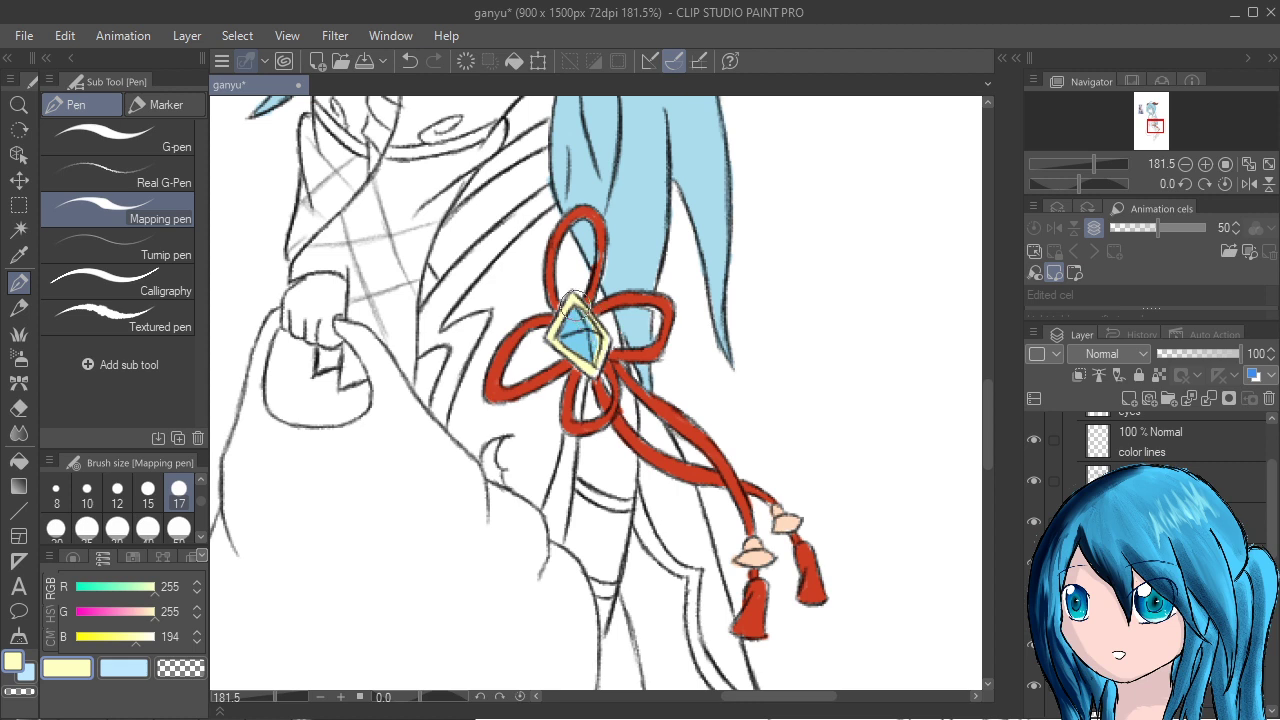
# Compare the coloured drawing with the reference illustration from the head down to the ribbon ornament.
pyautogui.moveTo(860, 480); pyautogui.dragTo(920, 668)
pyautogui.moveTo(600, 330); pyautogui.dragTo(686, 594)
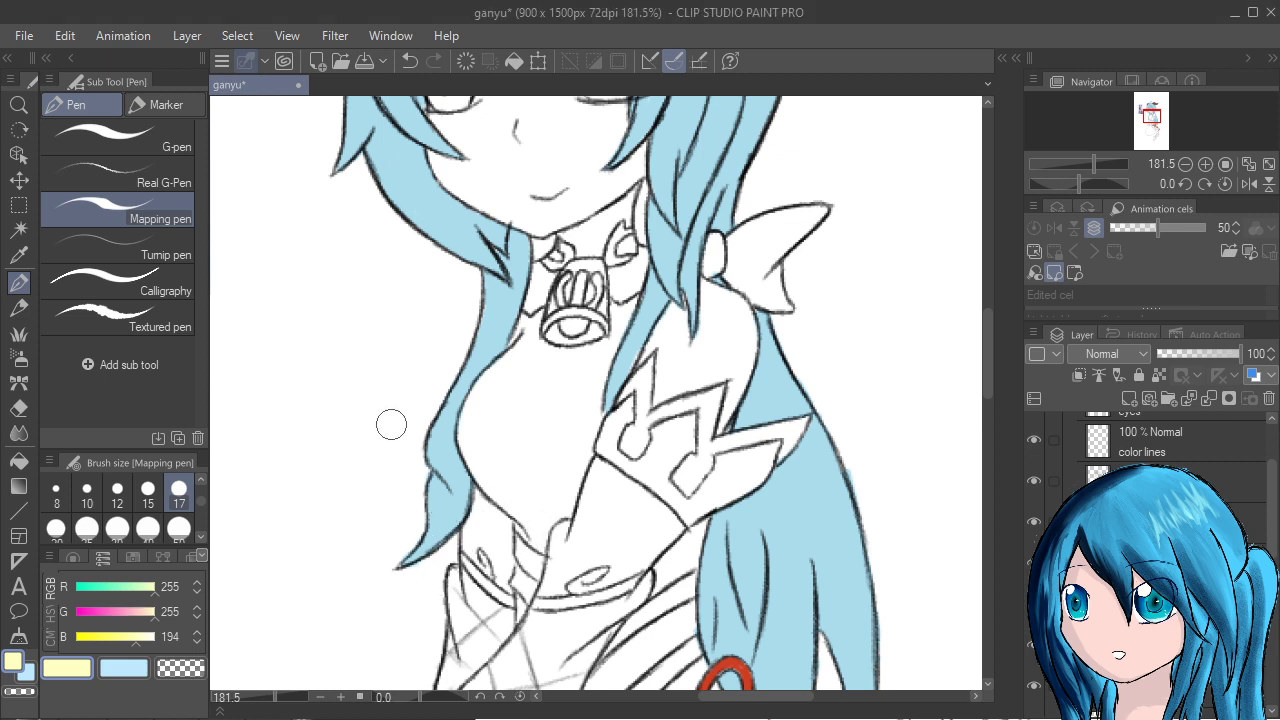
pyautogui.scroll(-3, 906, 589)
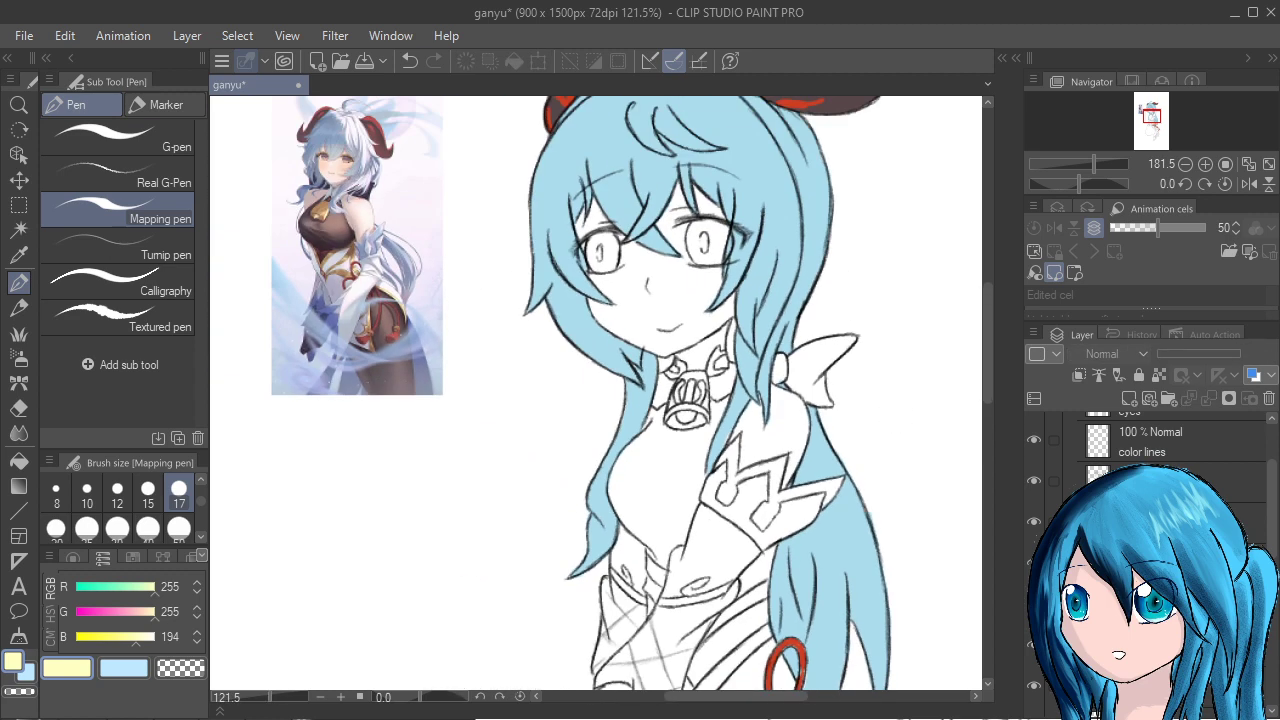
pyautogui.keyDown('alt'); pyautogui.click(850, 560); pyautogui.keyUp('alt')
pyautogui.keyDown('alt'); pyautogui.click(770, 530); pyautogui.keyUp('alt')
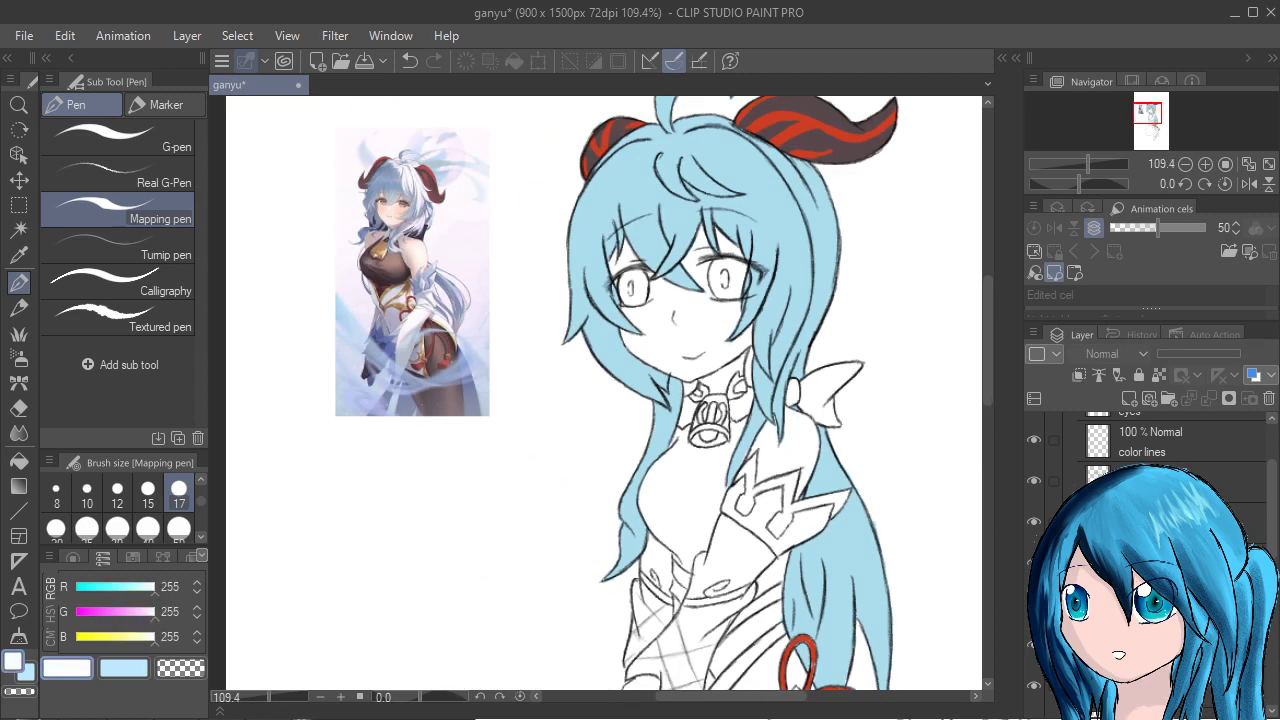
pyautogui.moveTo(700, 500); pyautogui.dragTo(601, 387)
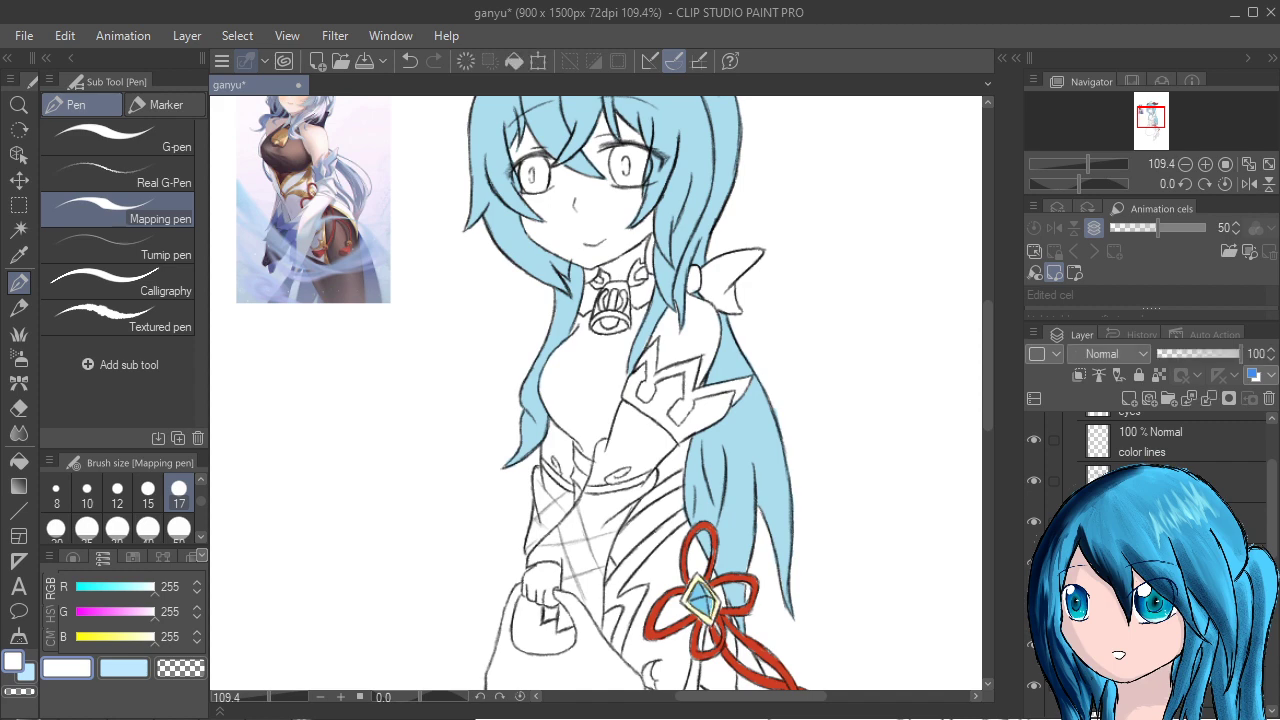
pyautogui.click(1150, 644)
pyautogui.scroll(5, 670, 566)
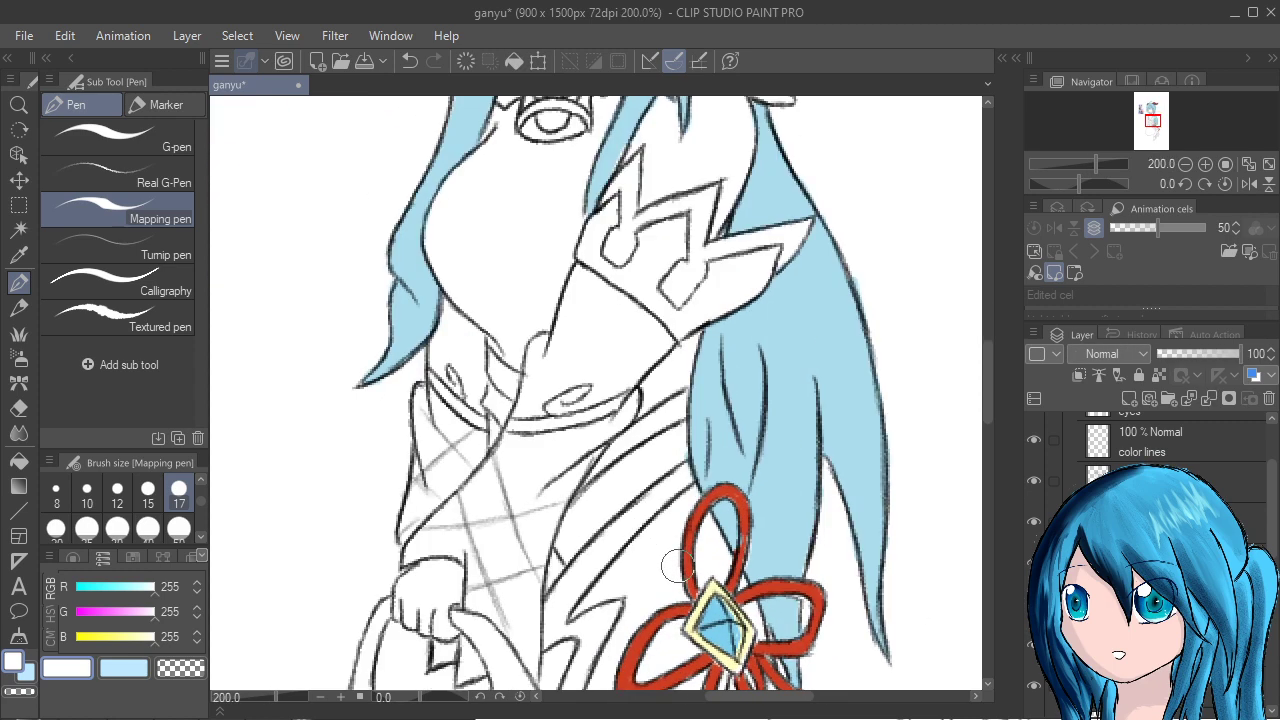
# Sample the pale yellow from the gem's frame and touch up the frame's edges.
pyautogui.keyDown('alt'); pyautogui.click(700, 616); pyautogui.keyUp('alt')
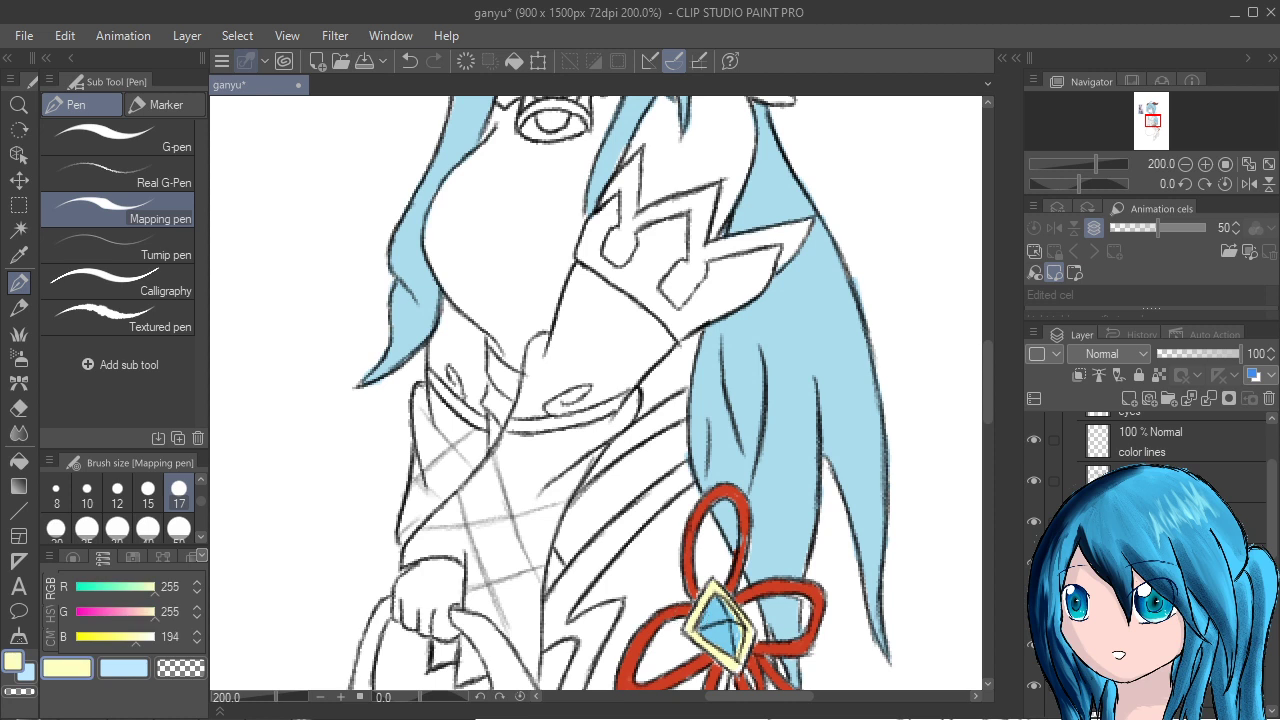
pyautogui.moveTo(700, 610); pyautogui.dragTo(742, 655)
pyautogui.moveTo(740, 656)
pyautogui.mouseDown()
pyautogui.moveTo(737, 669)
pyautogui.moveTo(714, 654)
pyautogui.mouseUp()
# Toggle the hair and gem colour layers to check which parts each layer holds.
pyautogui.click(1034, 522)
pyautogui.click(1034, 522)
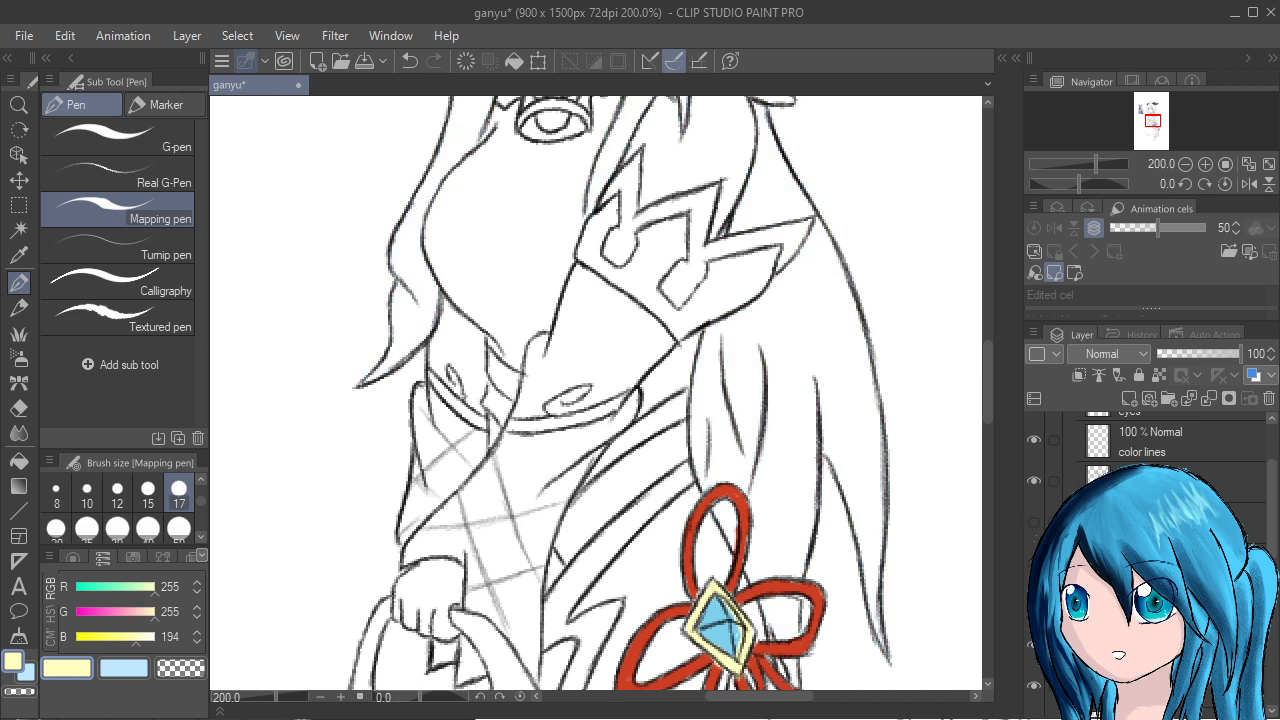
pyautogui.click(1034, 522)
pyautogui.click(1034, 645)
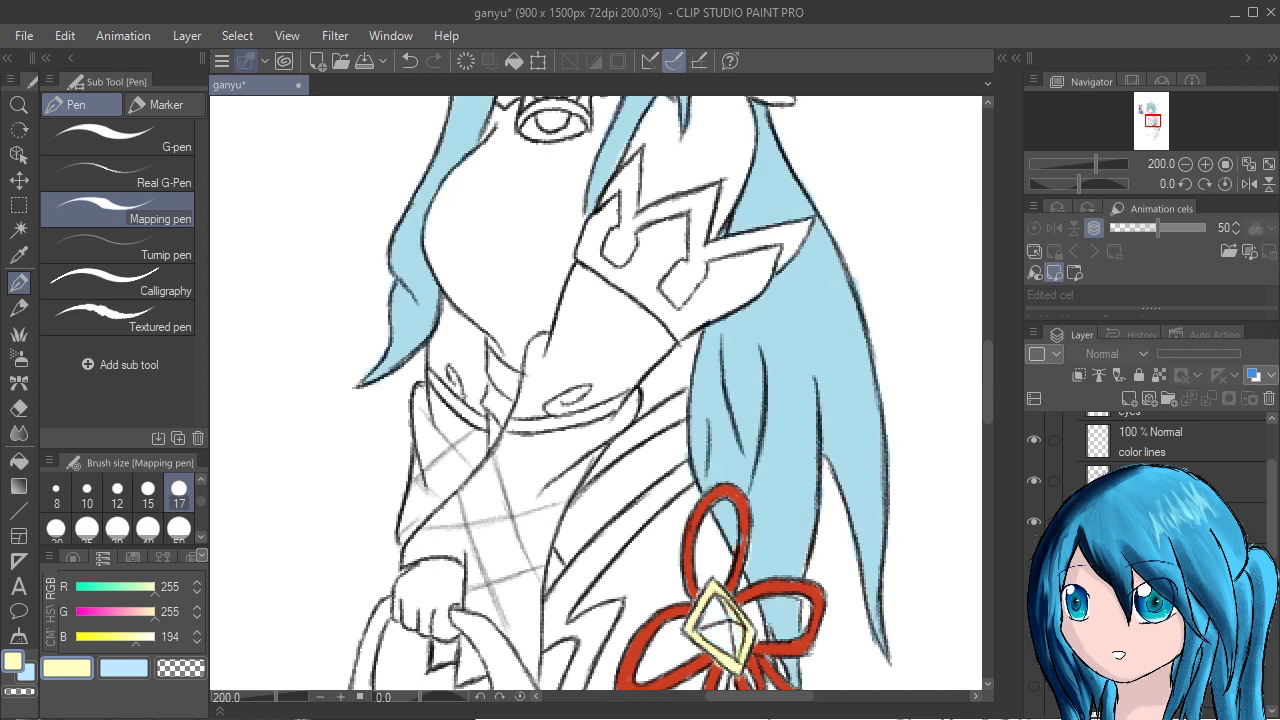
pyautogui.click(1034, 645)
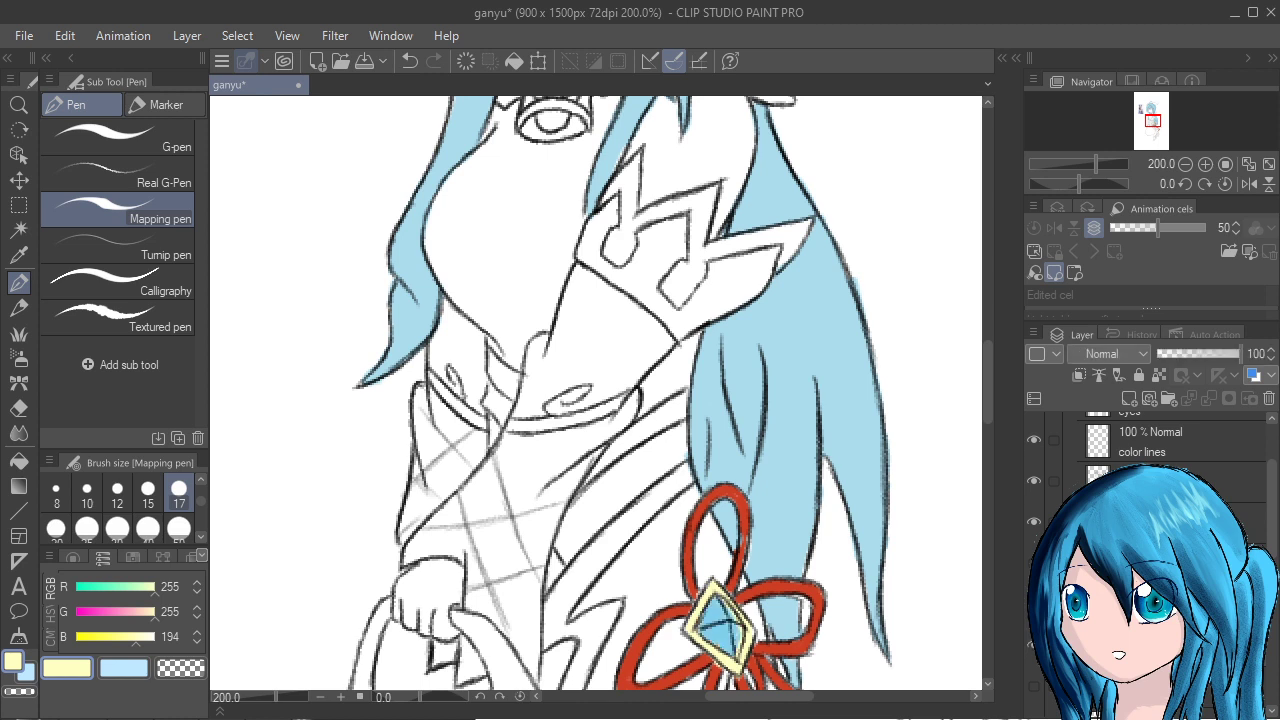
pyautogui.hotkey('ctrl', 'z')
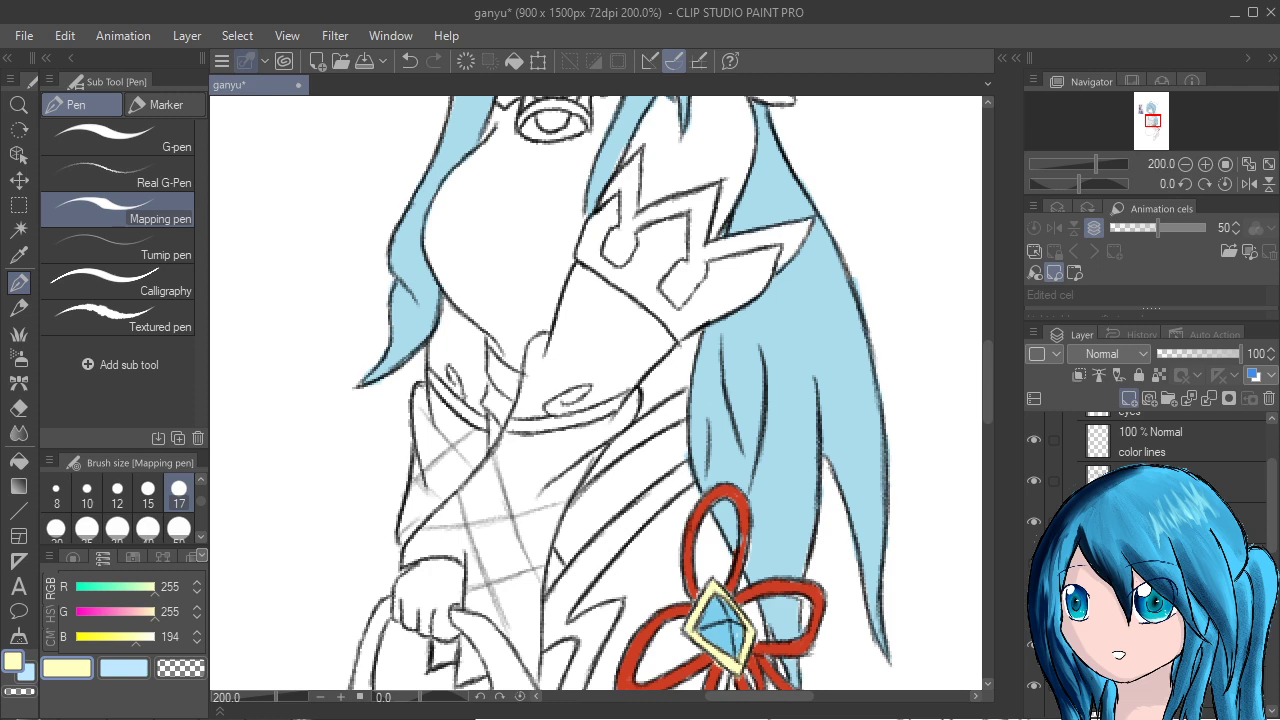
# Paint the bell at the neck and the ornaments on both sides of it pale yellow, RGB 255, 255, 194.
pyautogui.scroll(-1, 658, 376)
pyautogui.moveTo(939, 455); pyautogui.dragTo(1015, 718)
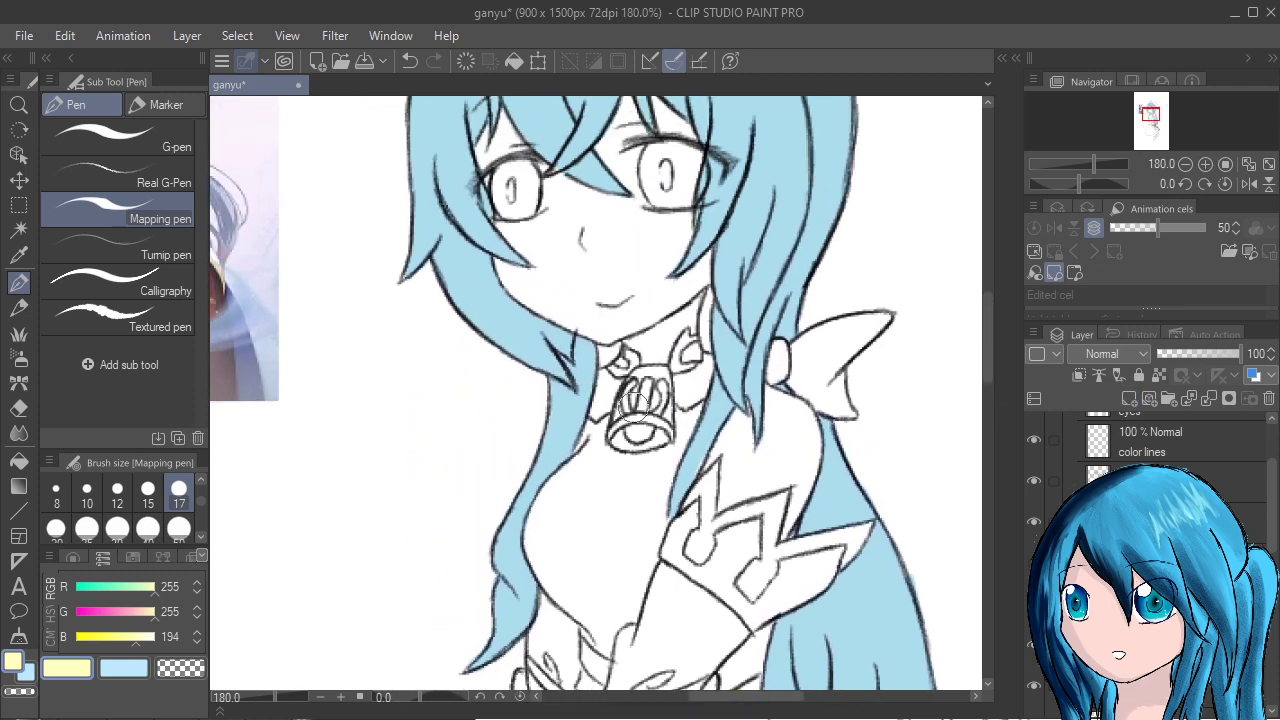
pyautogui.moveTo(631, 388)
pyautogui.mouseDown()
pyautogui.moveTo(634, 424)
pyautogui.moveTo(619, 432)
pyautogui.moveTo(634, 429)
pyautogui.moveTo(642, 371)
pyautogui.moveTo(637, 424)
pyautogui.moveTo(646, 364)
pyautogui.moveTo(642, 426)
pyautogui.moveTo(670, 400)
pyautogui.mouseUp()
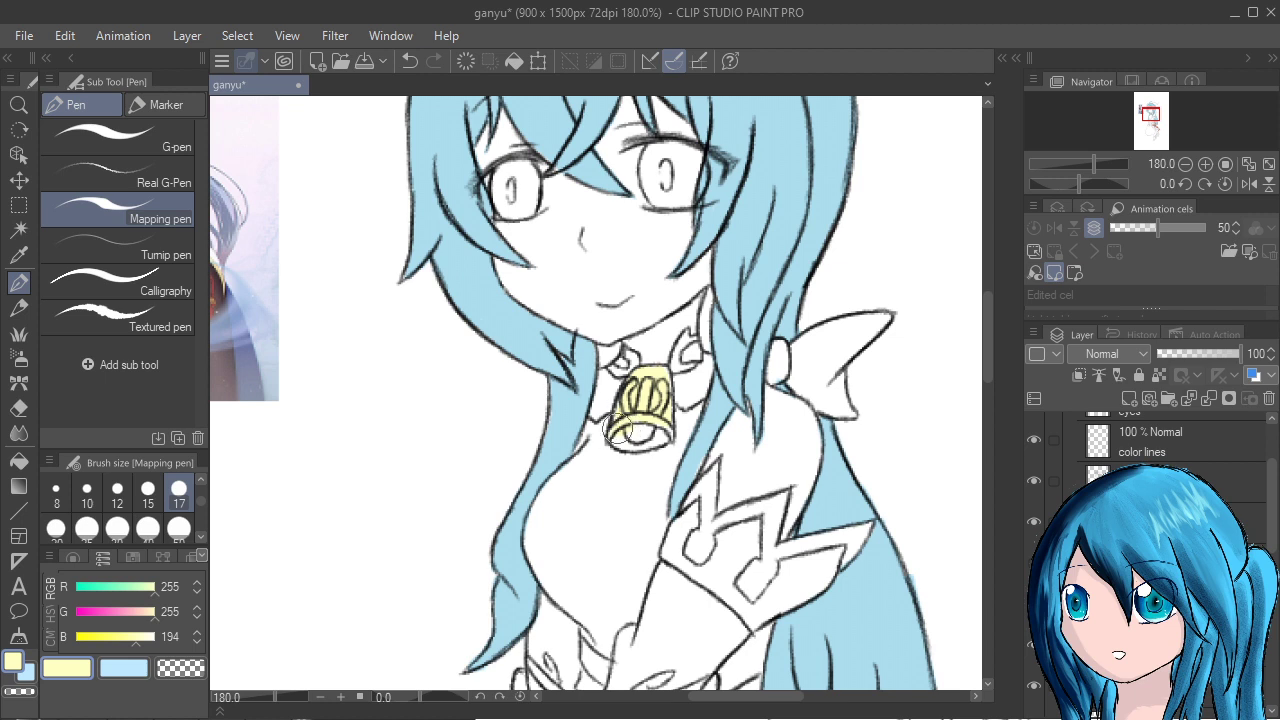
pyautogui.moveTo(626, 433)
pyautogui.mouseDown()
pyautogui.moveTo(666, 439)
pyautogui.moveTo(651, 434)
pyautogui.moveTo(671, 392)
pyautogui.moveTo(663, 416)
pyautogui.moveTo(663, 372)
pyautogui.moveTo(667, 435)
pyautogui.moveTo(666, 424)
pyautogui.moveTo(641, 434)
pyautogui.moveTo(623, 394)
pyautogui.moveTo(606, 427)
pyautogui.moveTo(644, 405)
pyautogui.mouseUp()
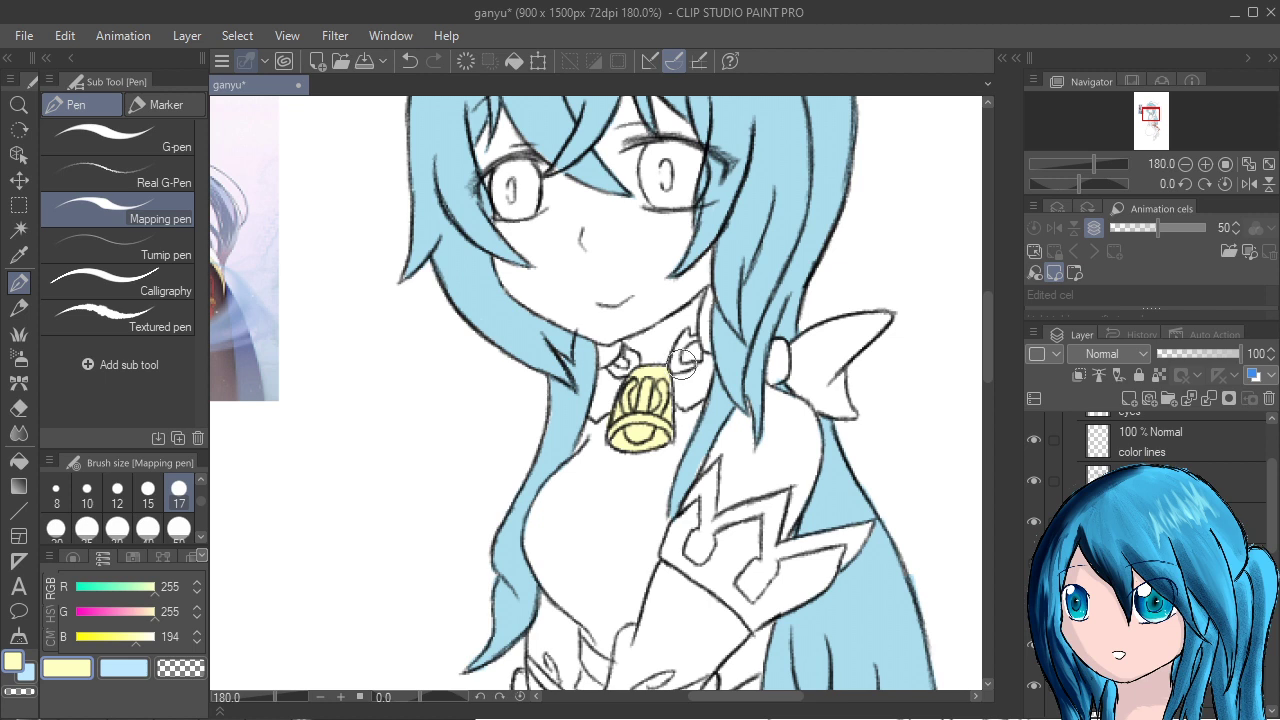
pyautogui.moveTo(686, 358)
pyautogui.mouseDown()
pyautogui.moveTo(674, 348)
pyautogui.moveTo(670, 362)
pyautogui.moveTo(690, 342)
pyautogui.moveTo(670, 365)
pyautogui.moveTo(697, 338)
pyautogui.moveTo(696, 350)
pyautogui.mouseUp()
pyautogui.moveTo(617, 365)
pyautogui.mouseDown()
pyautogui.moveTo(640, 355)
pyautogui.moveTo(620, 368)
pyautogui.moveTo(635, 353)
pyautogui.moveTo(620, 368)
pyautogui.moveTo(636, 358)
pyautogui.moveTo(638, 372)
pyautogui.moveTo(610, 377)
pyautogui.mouseUp()
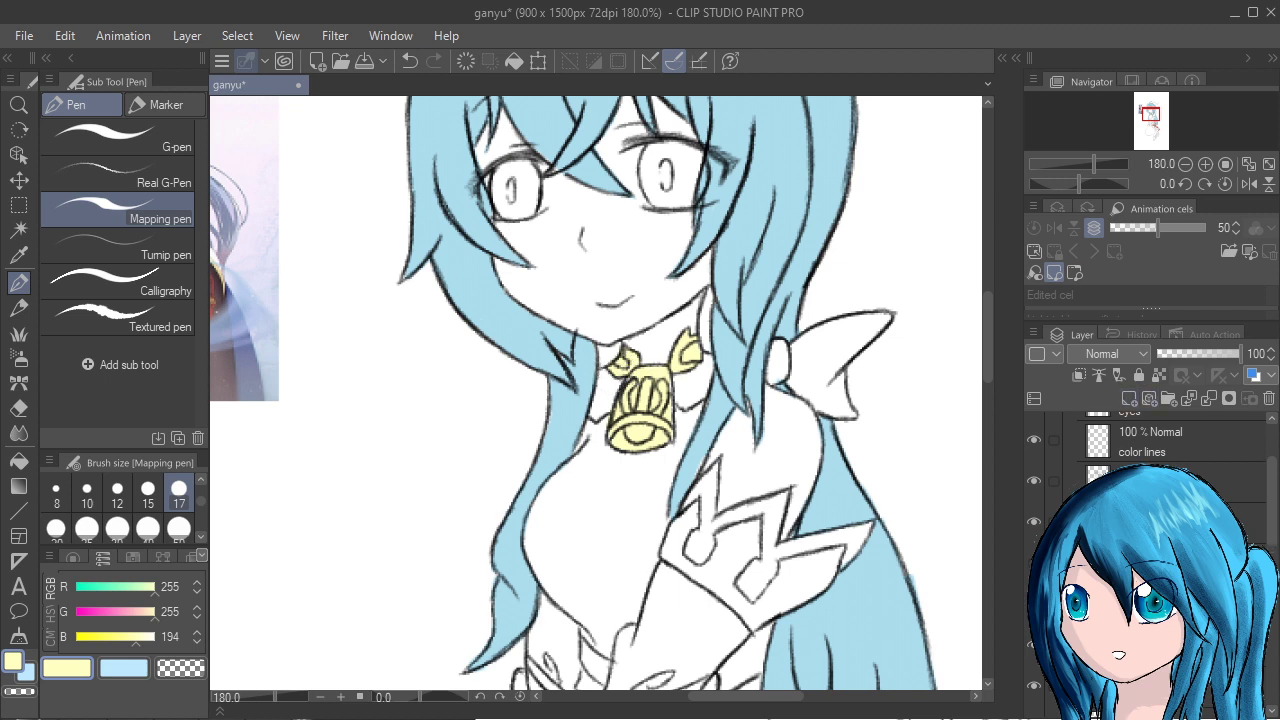
# Mix a near-black, RGB 26, 39, 36, and paint the knot of the bow behind the hair.
pyautogui.click(85, 588)
pyautogui.click(88, 612)
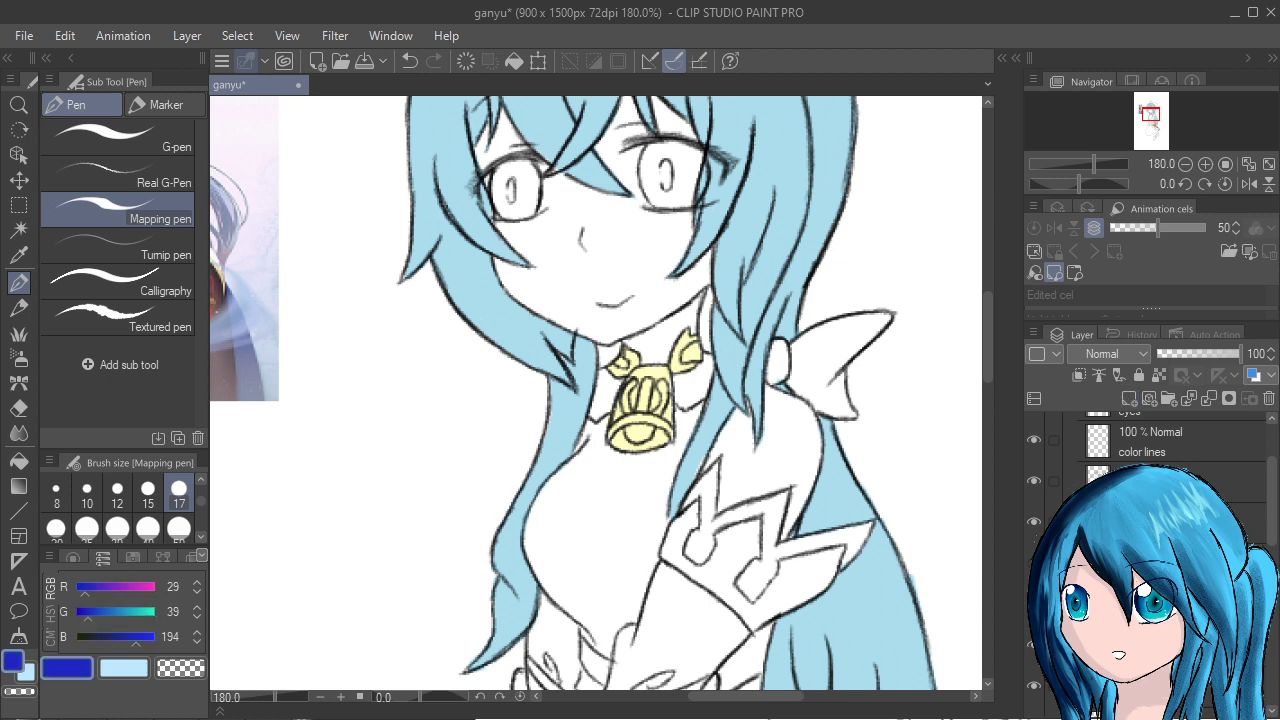
pyautogui.click(87, 637)
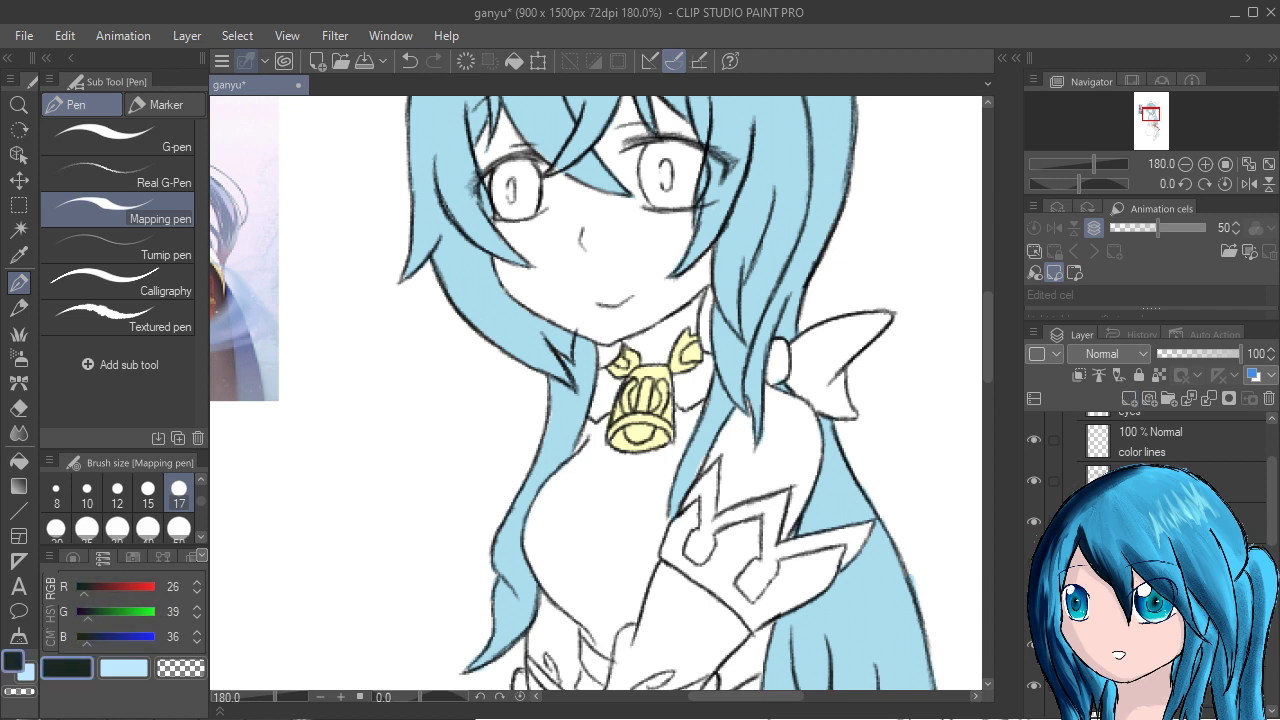
pyautogui.moveTo(776, 349)
pyautogui.mouseDown()
pyautogui.moveTo(765, 380)
pyautogui.moveTo(783, 356)
pyautogui.moveTo(775, 345)
pyautogui.moveTo(780, 381)
pyautogui.moveTo(775, 345)
pyautogui.moveTo(776, 362)
pyautogui.mouseUp()
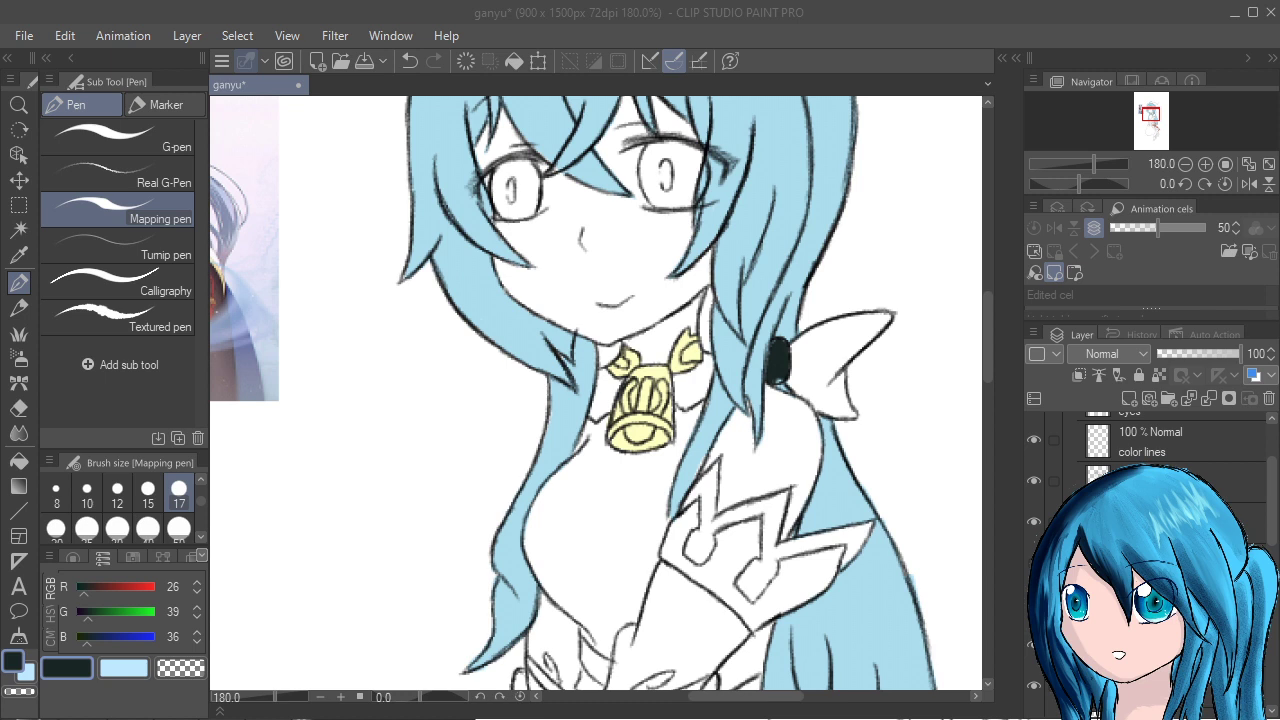
pyautogui.hotkey('ctrl', 'z')
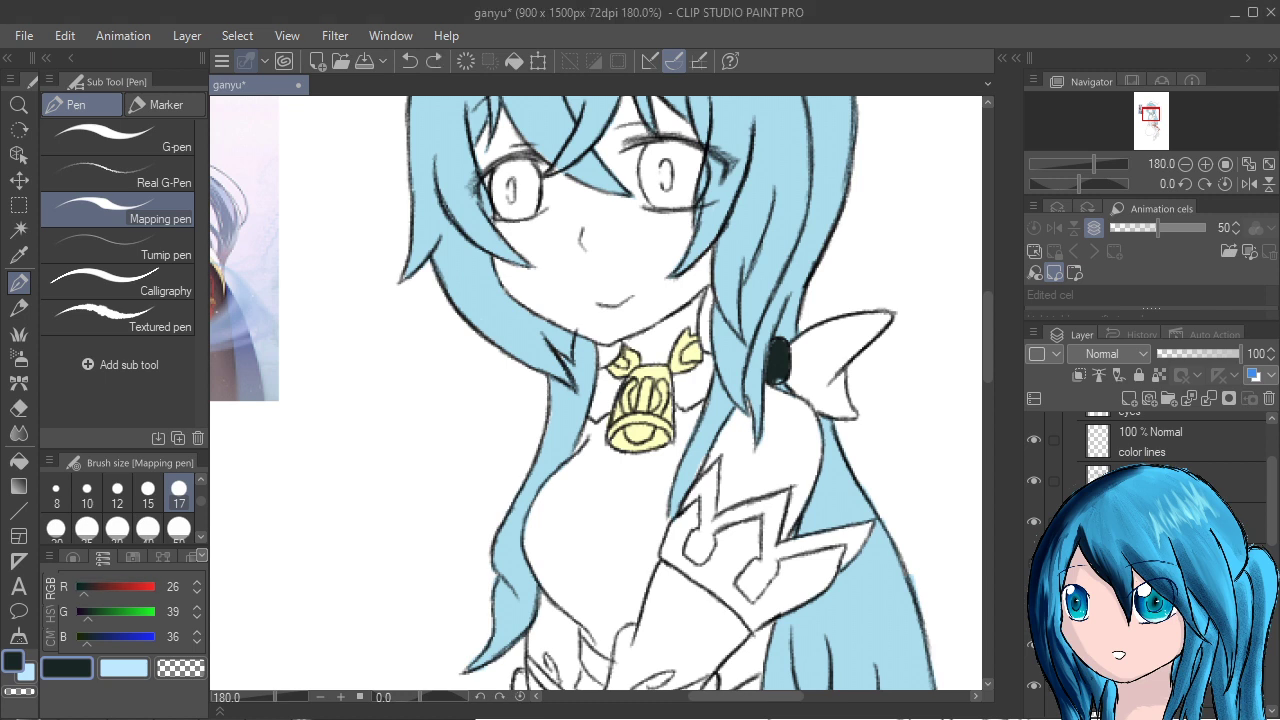
# Sample dark grey, RGB 52, 58, 61, from the reference illustration and paint the bow's knot and inner upper part.
pyautogui.rightClick(216, 256)
pyautogui.rightClick(216, 256)
pyautogui.rightClick(216, 256)
pyautogui.rightClick(216, 256)
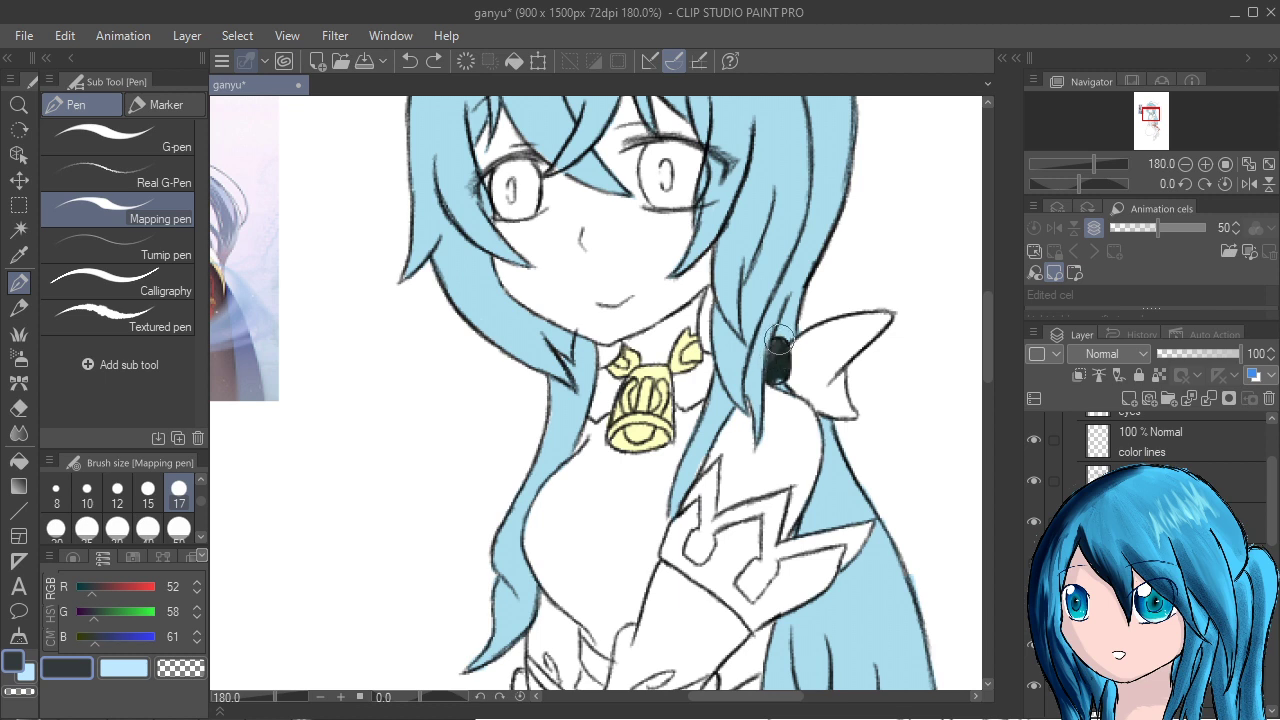
pyautogui.moveTo(780, 339)
pyautogui.mouseDown()
pyautogui.moveTo(764, 373)
pyautogui.moveTo(785, 375)
pyautogui.moveTo(799, 346)
pyautogui.moveTo(833, 332)
pyautogui.moveTo(790, 350)
pyautogui.moveTo(847, 326)
pyautogui.moveTo(785, 362)
pyautogui.mouseUp()
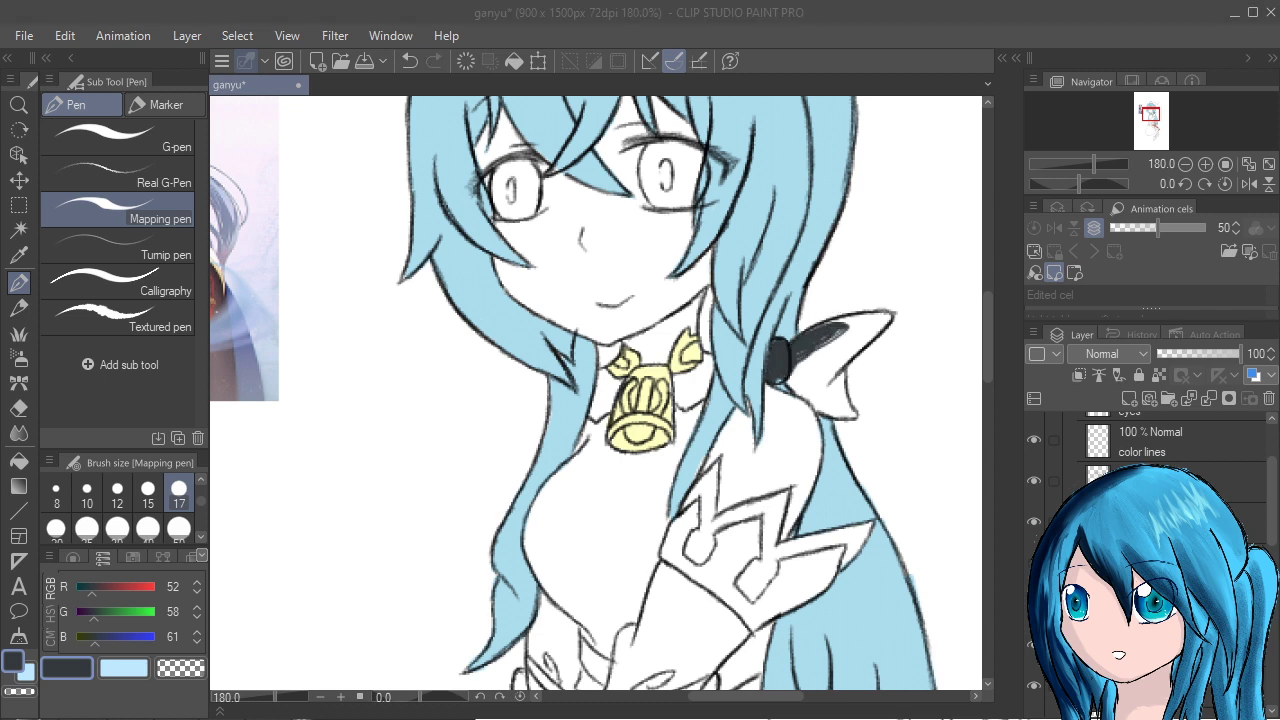
# Fill the rest of the bow with the same dark grey using the Calligraphy pen.
pyautogui.click(120, 288)
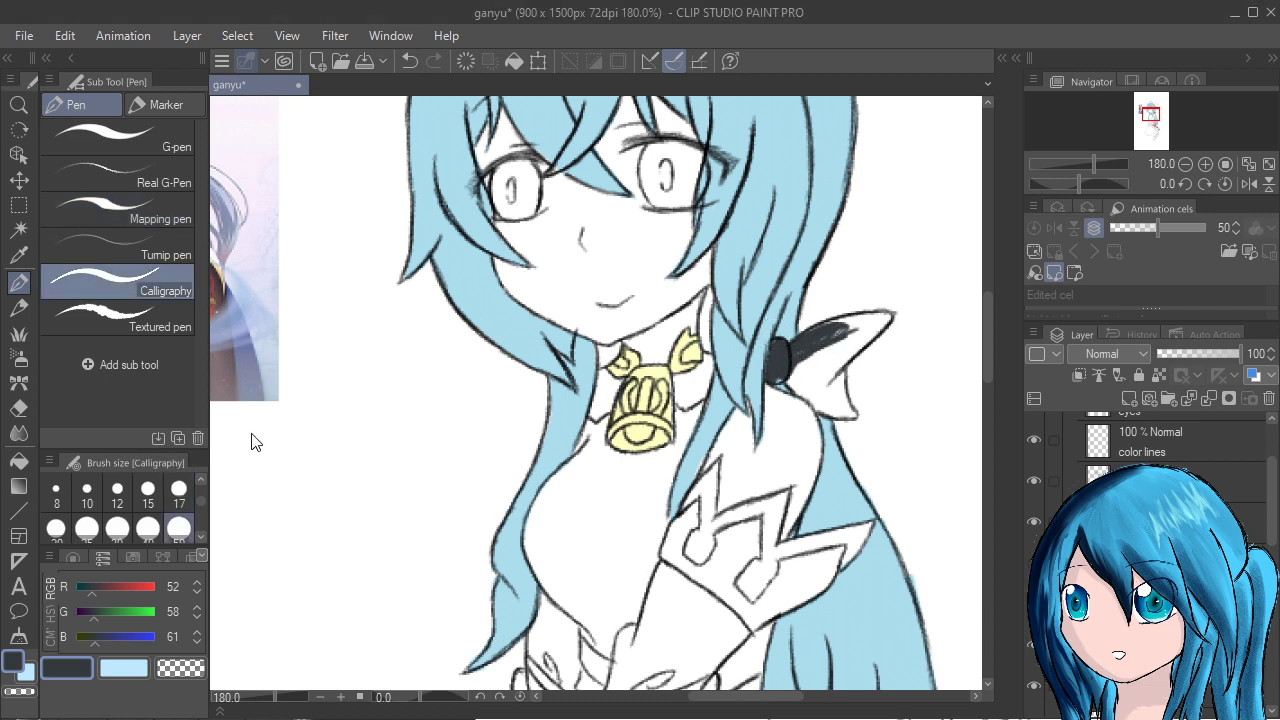
pyautogui.moveTo(827, 345)
pyautogui.mouseDown()
pyautogui.moveTo(852, 336)
pyautogui.moveTo(794, 384)
pyautogui.moveTo(852, 342)
pyautogui.moveTo(791, 401)
pyautogui.moveTo(816, 431)
pyautogui.moveTo(810, 399)
pyautogui.moveTo(818, 436)
pyautogui.moveTo(729, 606)
pyautogui.mouseUp()
pyautogui.scroll(3, 900, 605)
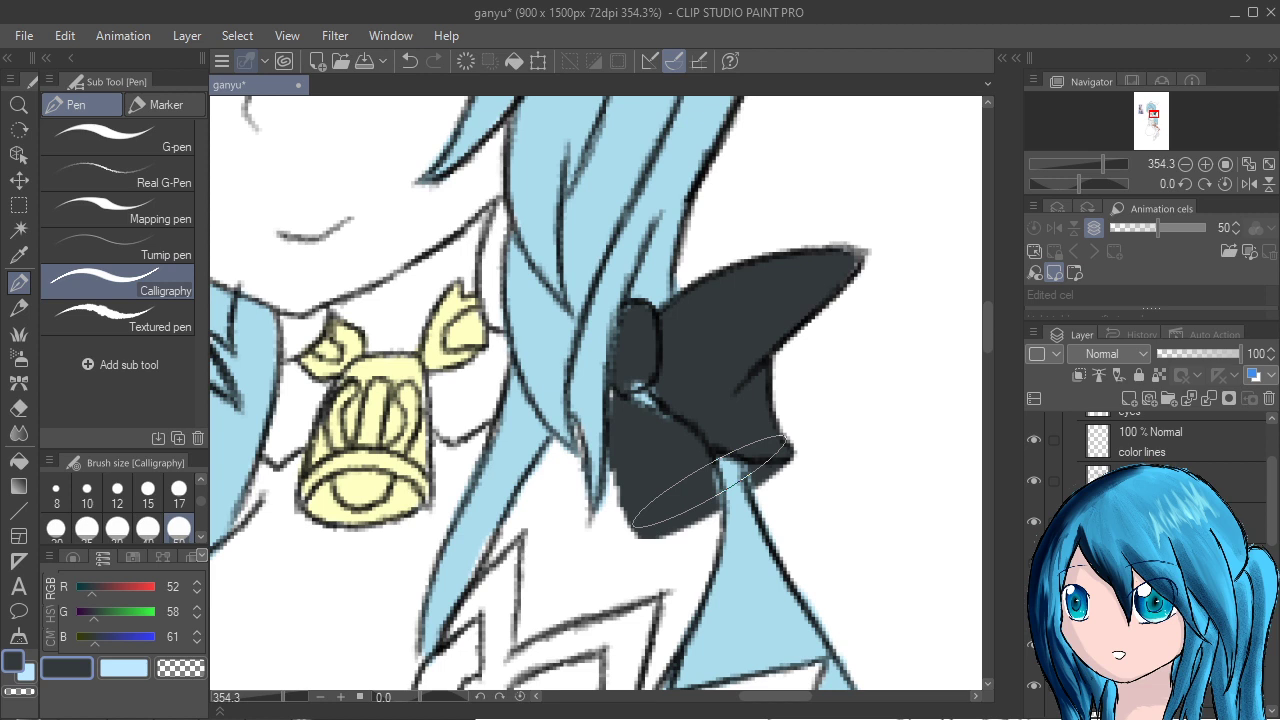
# Remove the dark grey that spills over the shoulder and past the bow's lower edge.
pyautogui.moveTo(787, 489)
pyautogui.mouseDown()
pyautogui.moveTo(757, 478)
pyautogui.moveTo(785, 483)
pyautogui.moveTo(803, 446)
pyautogui.moveTo(809, 461)
pyautogui.mouseUp()
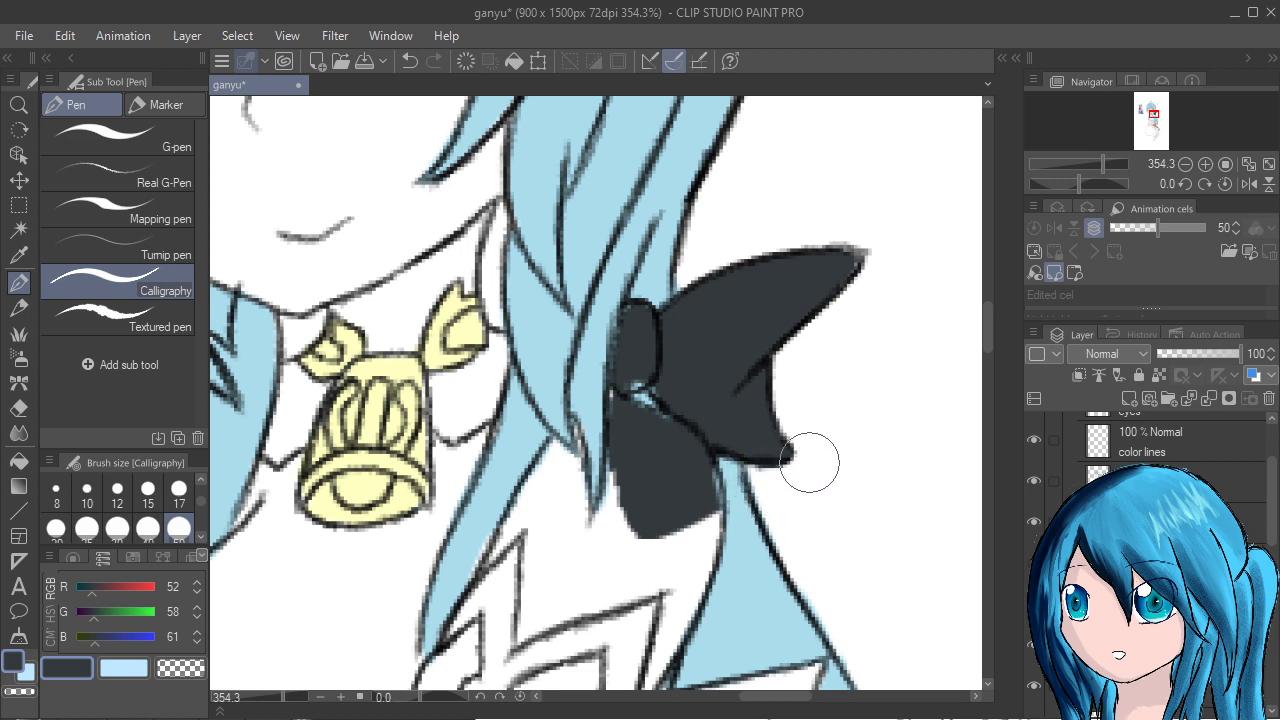
pyautogui.moveTo(705, 435)
pyautogui.mouseDown()
pyautogui.moveTo(622, 466)
pyautogui.moveTo(645, 544)
pyautogui.moveTo(639, 470)
pyautogui.moveTo(603, 414)
pyautogui.moveTo(609, 403)
pyautogui.moveTo(679, 449)
pyautogui.moveTo(618, 399)
pyautogui.moveTo(683, 439)
pyautogui.moveTo(638, 405)
pyautogui.moveTo(701, 468)
pyautogui.moveTo(659, 481)
pyautogui.moveTo(666, 515)
pyautogui.moveTo(621, 435)
pyautogui.moveTo(669, 536)
pyautogui.moveTo(661, 554)
pyautogui.moveTo(651, 450)
pyautogui.moveTo(663, 529)
pyautogui.moveTo(691, 463)
pyautogui.moveTo(701, 509)
pyautogui.moveTo(718, 477)
pyautogui.moveTo(620, 422)
pyautogui.mouseUp()
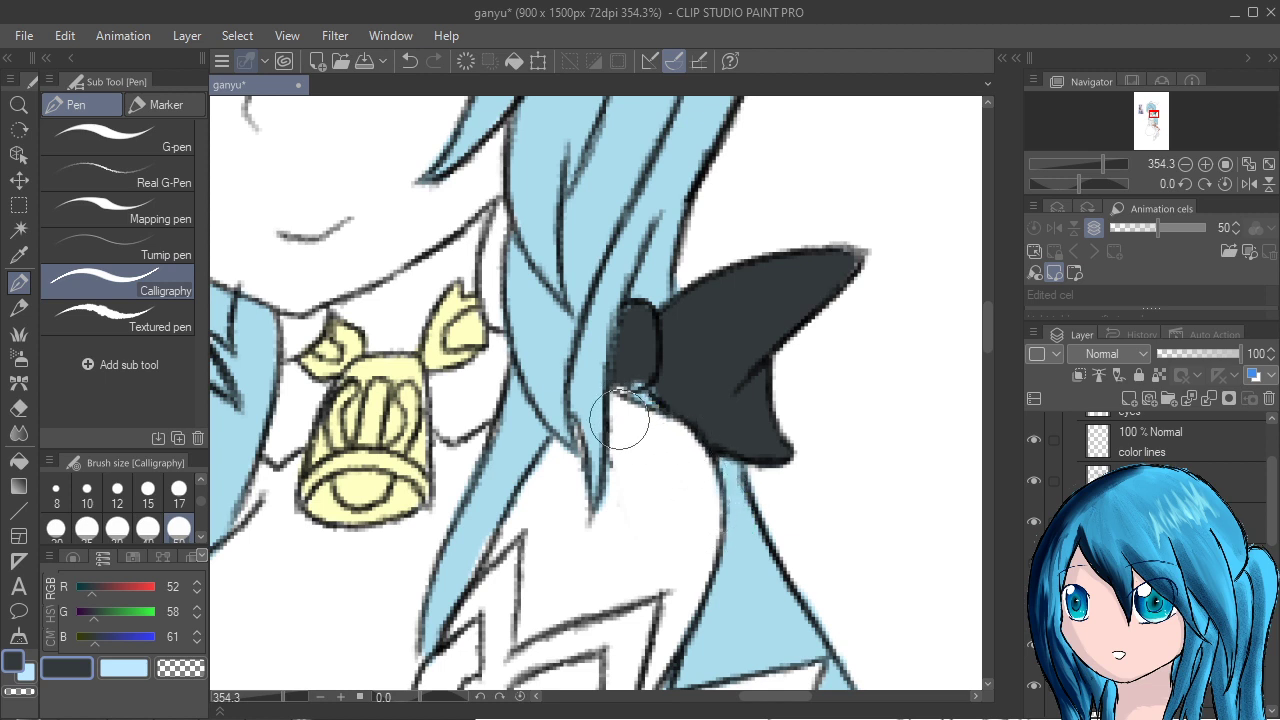
pyautogui.moveTo(686, 357)
pyautogui.mouseDown()
pyautogui.moveTo(703, 346)
pyautogui.moveTo(690, 346)
pyautogui.mouseUp()
# Sample the hair's light blue, RGB 171, 220, 236, and paint the small gap beneath the bow's knot with the Real G-Pen.
pyautogui.click(1160, 522)
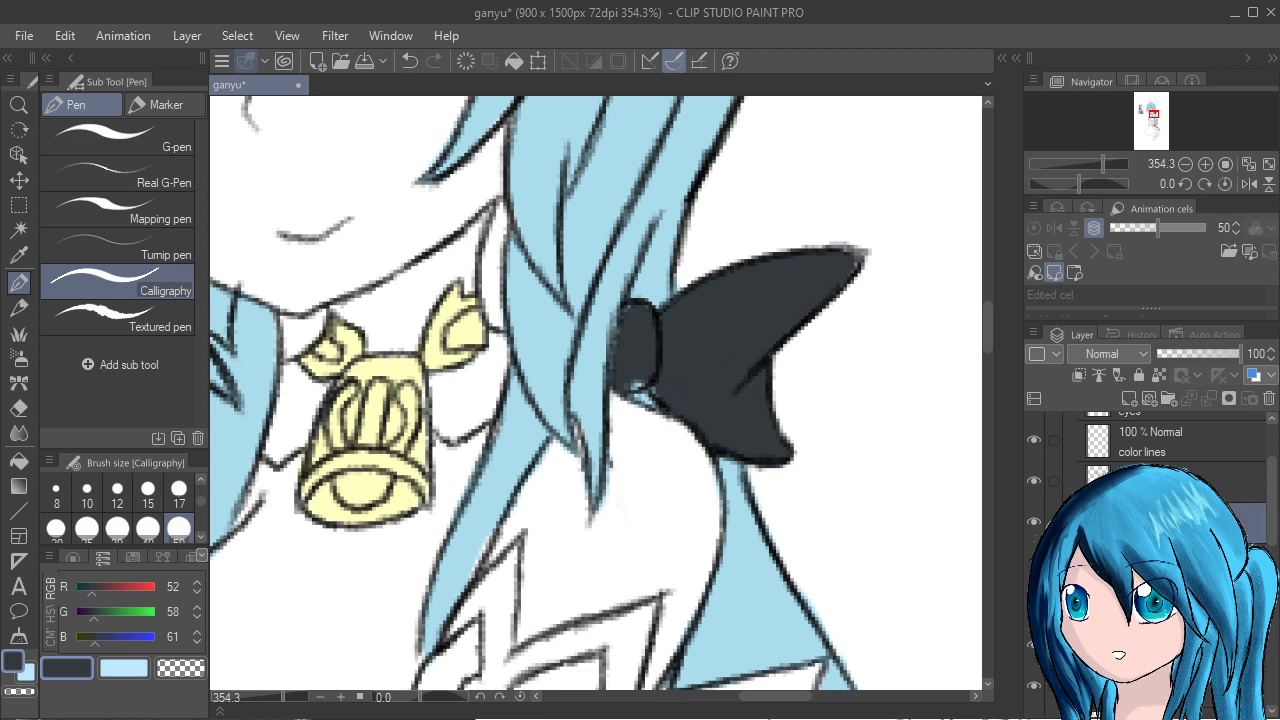
pyautogui.moveTo(640, 395)
pyautogui.mouseDown()
pyautogui.moveTo(650, 415)
pyautogui.moveTo(639, 391)
pyautogui.mouseUp()
pyautogui.click(150, 178)
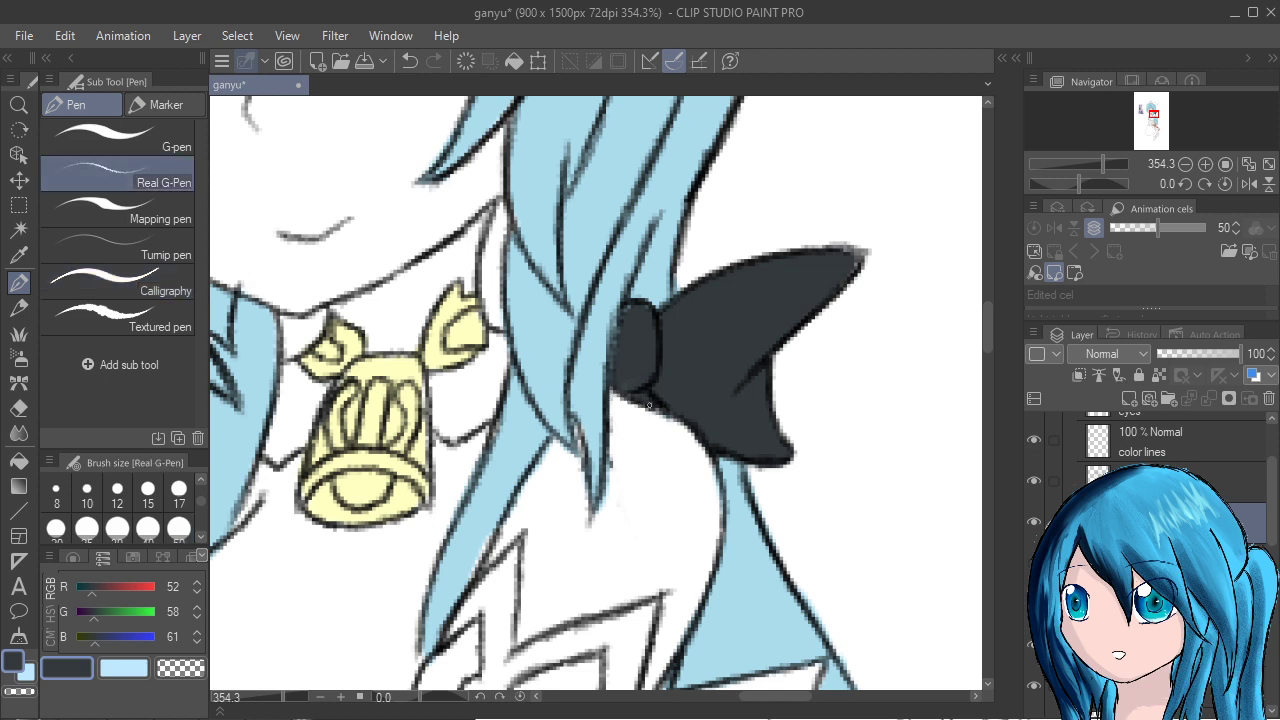
pyautogui.scroll(4, 649, 405)
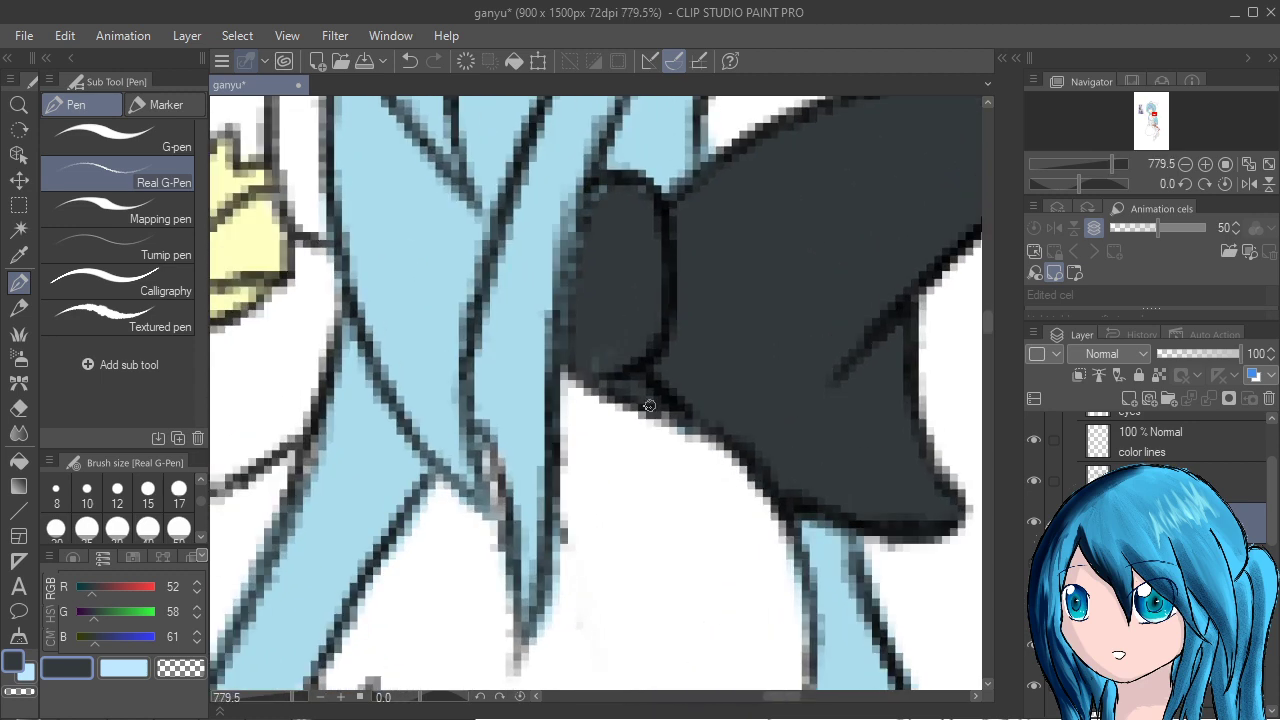
pyautogui.click(150, 212)
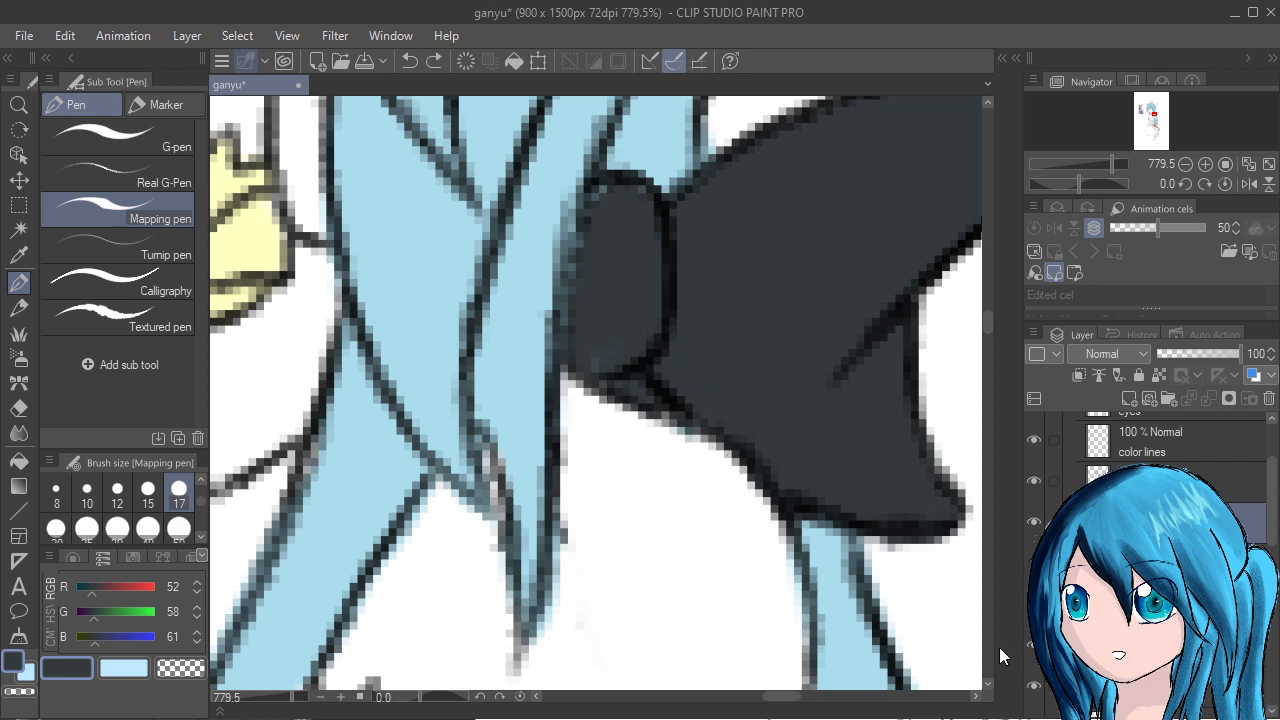
pyautogui.keyDown('alt'); pyautogui.click(414, 277); pyautogui.keyUp('alt')
pyautogui.click(152, 176)
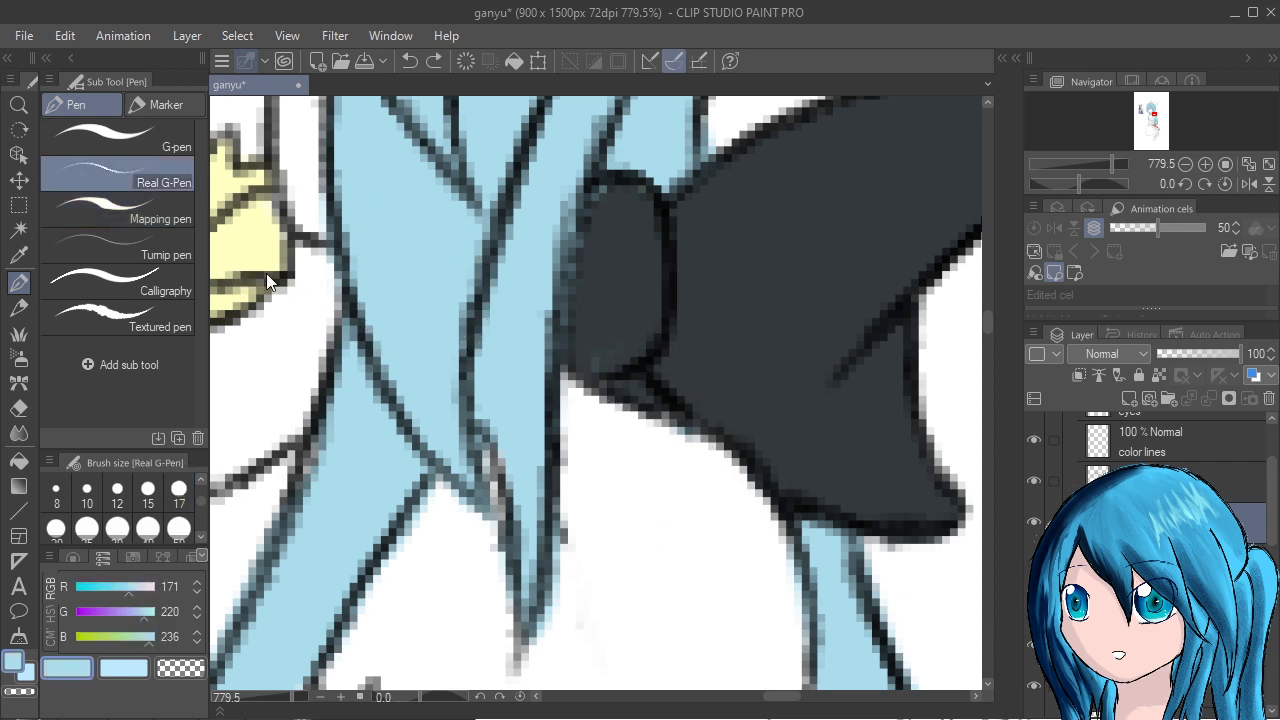
pyautogui.moveTo(608, 386)
pyautogui.mouseDown()
pyautogui.moveTo(649, 405)
pyautogui.moveTo(643, 394)
pyautogui.mouseUp()
pyautogui.scroll(-5, 643, 394)
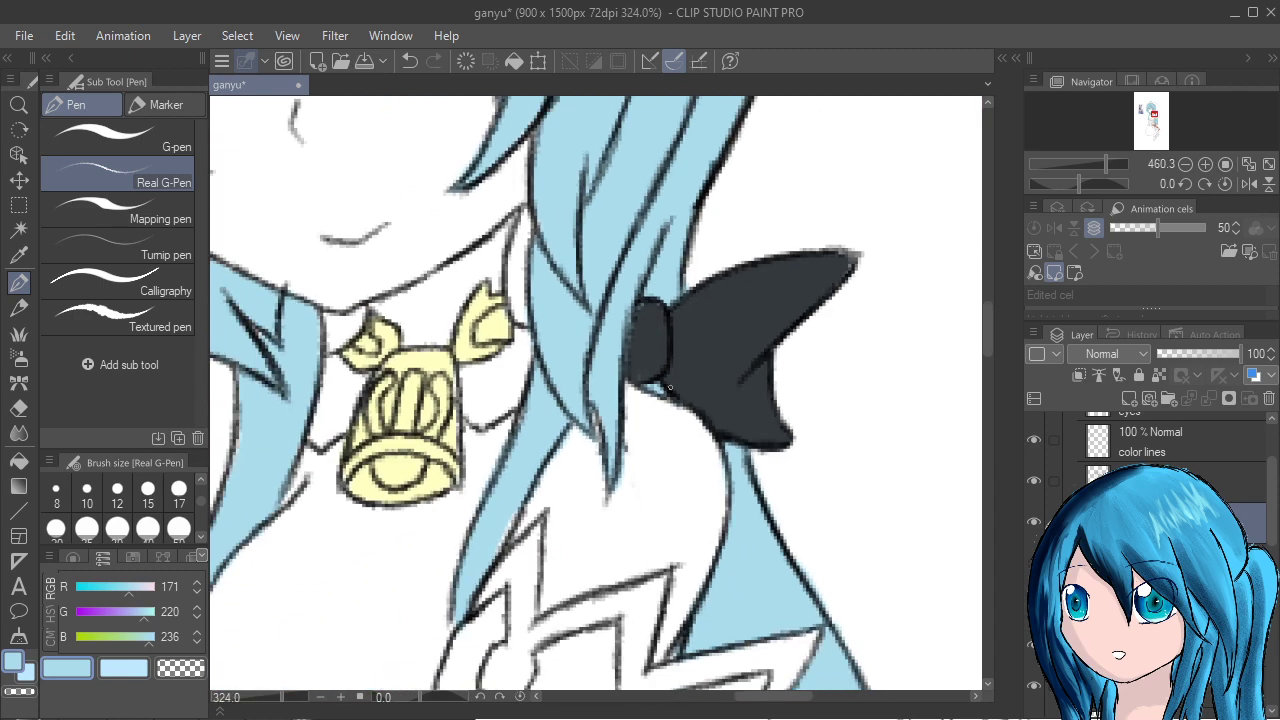
# Mix a pinkish red, RGB 249, 16, 100, and paint the curved trim lines on the bow's knot on the bow's colour layer.
pyautogui.click(1034, 603)
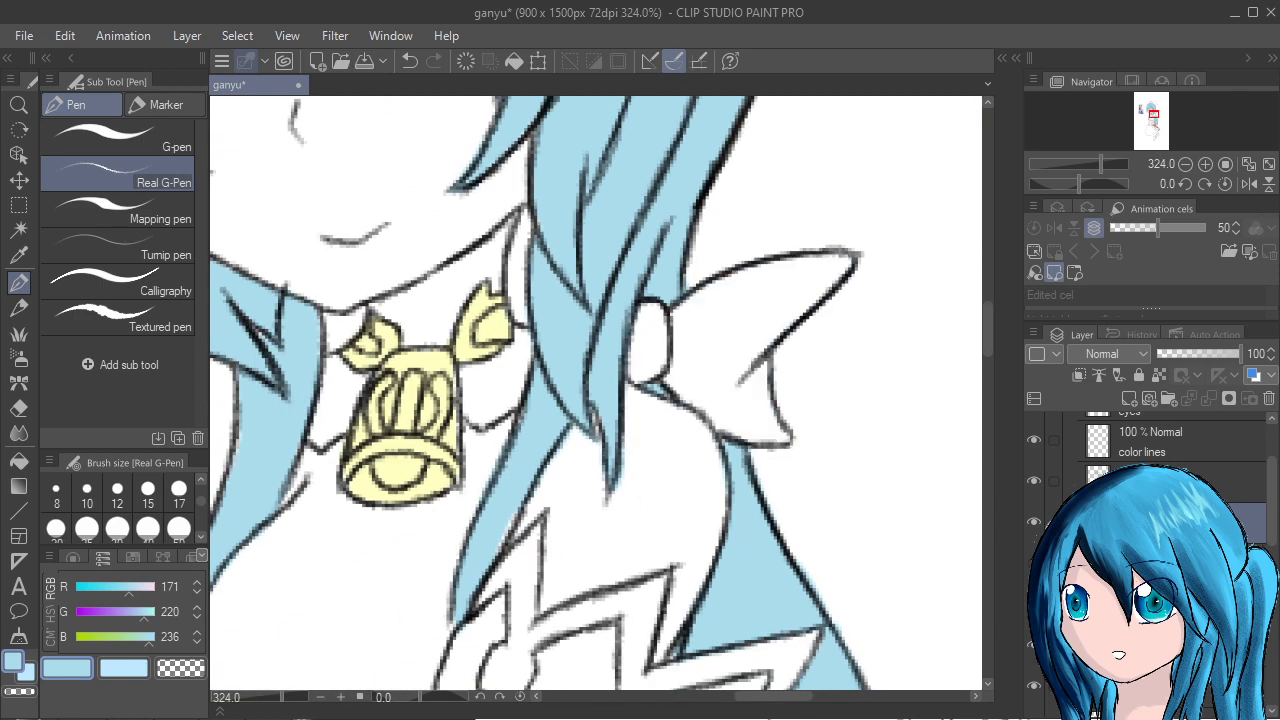
pyautogui.click(1034, 603)
pyautogui.click(1150, 603)
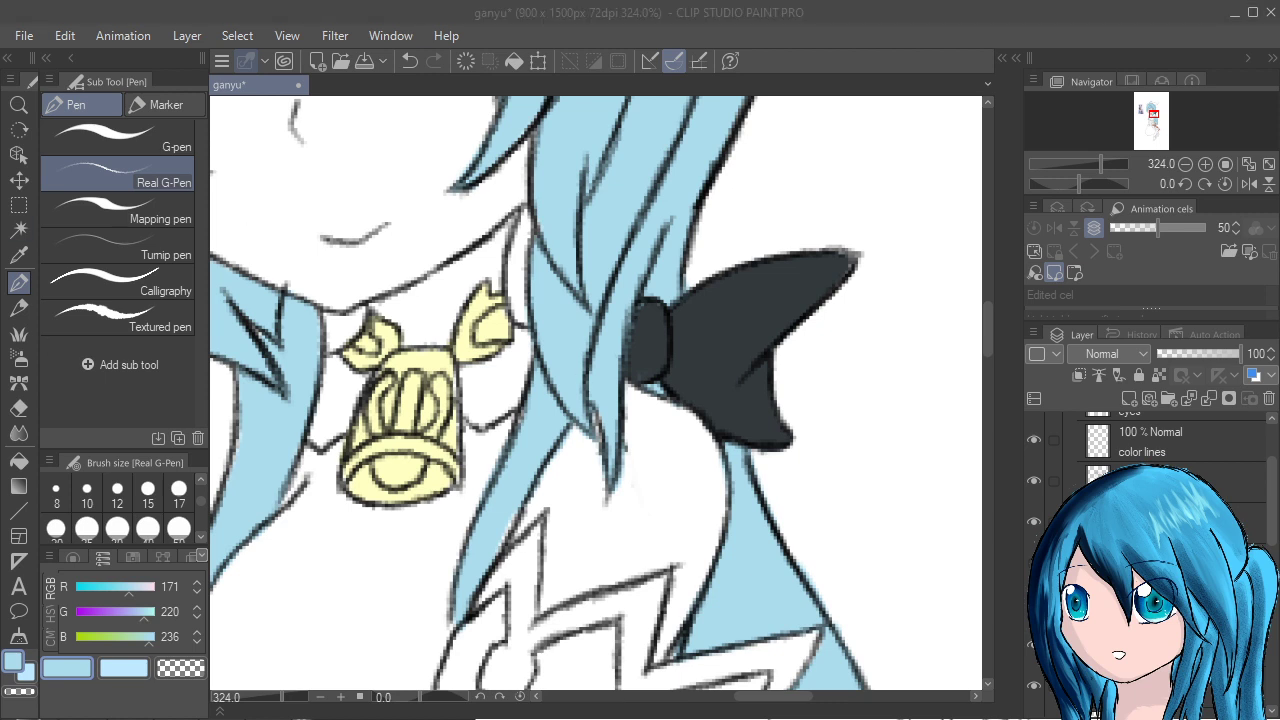
pyautogui.click(153, 587)
pyautogui.click(95, 612)
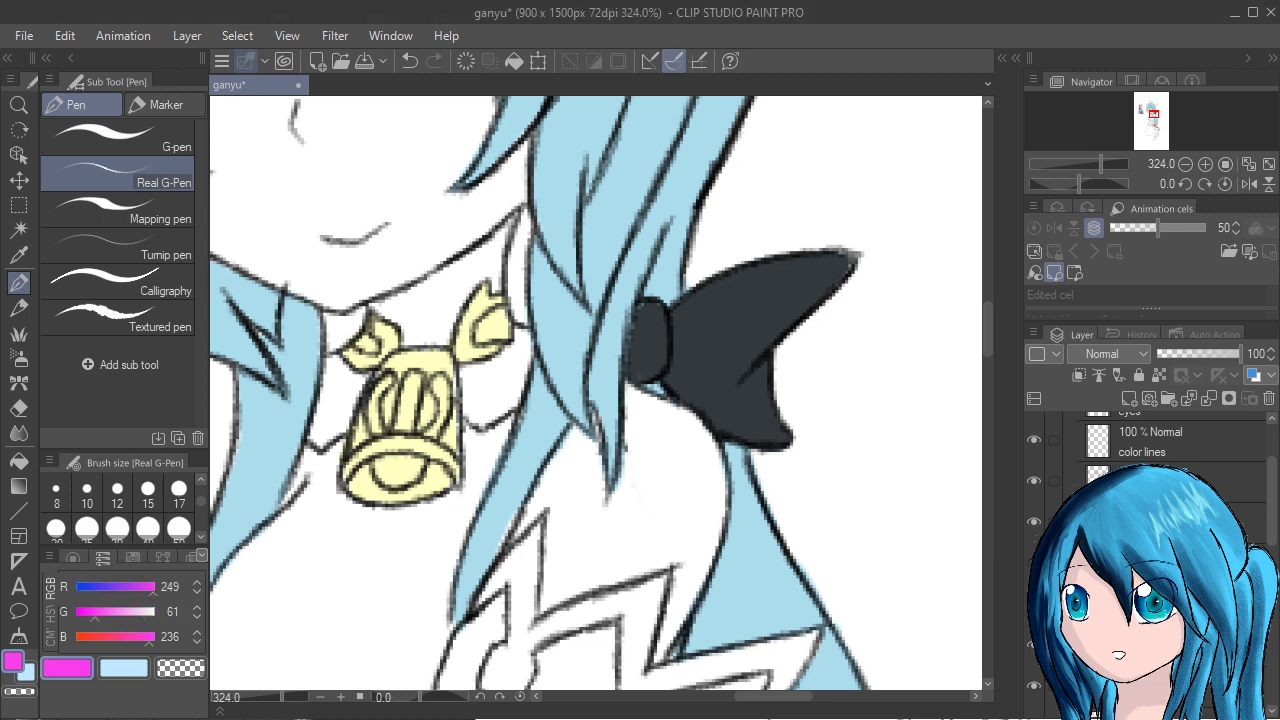
pyautogui.click(107, 637)
pyautogui.click(81, 612)
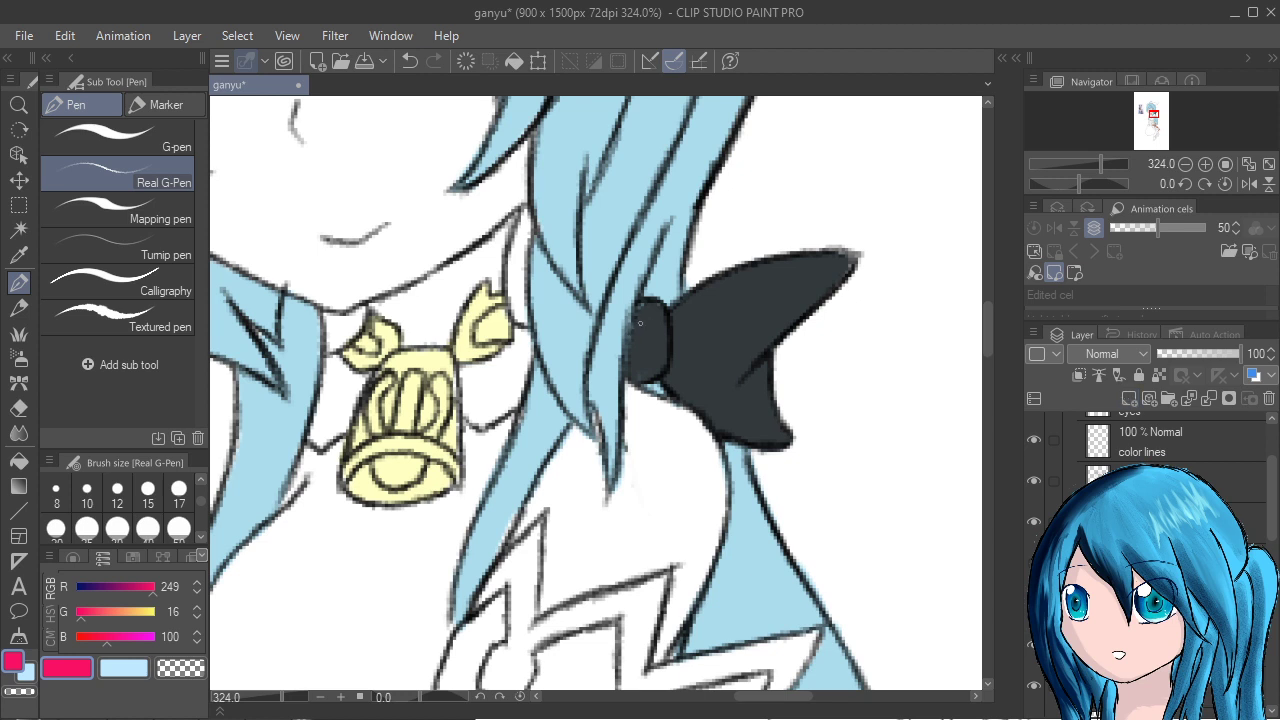
pyautogui.moveTo(636, 325)
pyautogui.mouseDown()
pyautogui.moveTo(661, 327)
pyautogui.moveTo(657, 309)
pyautogui.moveTo(664, 334)
pyautogui.moveTo(648, 375)
pyautogui.mouseUp()
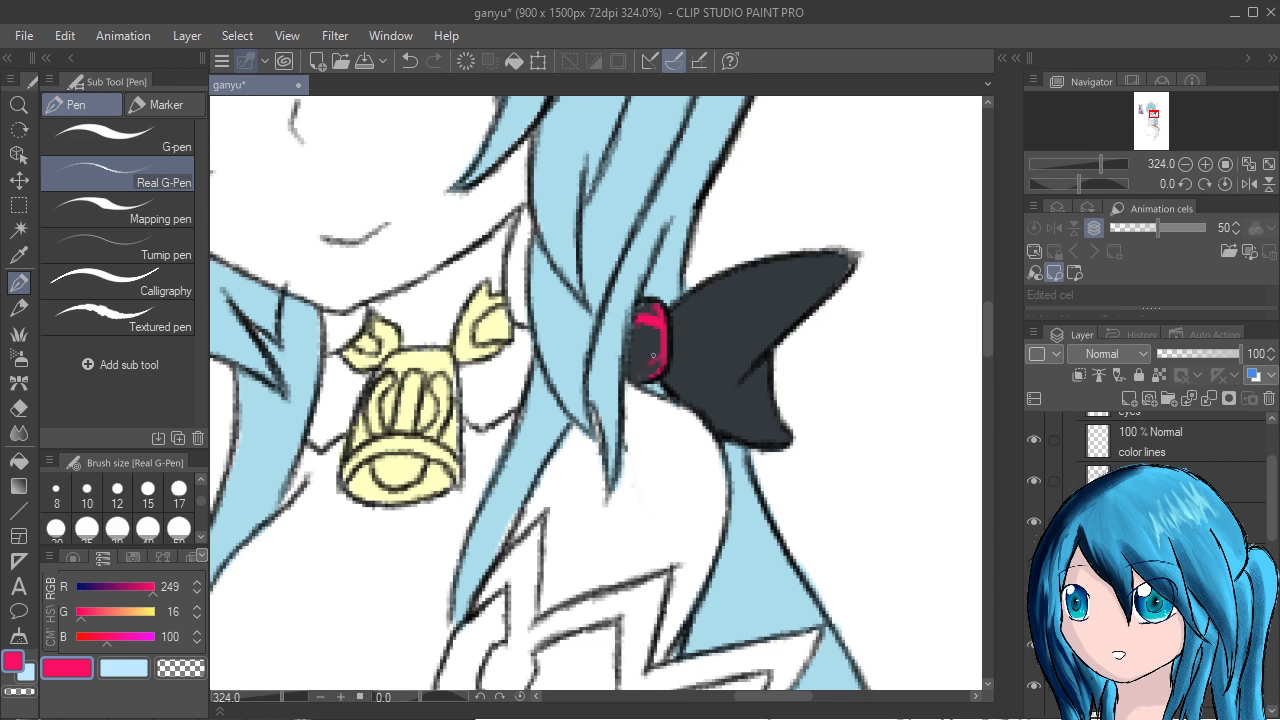
pyautogui.moveTo(654, 361)
pyautogui.mouseDown()
pyautogui.moveTo(634, 365)
pyautogui.moveTo(652, 375)
pyautogui.mouseUp()
# Paint pinkish-red trim along the bow's upper edge and along its lower edge beside the knot.
pyautogui.moveTo(674, 313); pyautogui.dragTo(689, 304)
pyautogui.moveTo(681, 309)
pyautogui.mouseDown()
pyautogui.moveTo(769, 267)
pyautogui.moveTo(677, 324)
pyautogui.mouseUp()
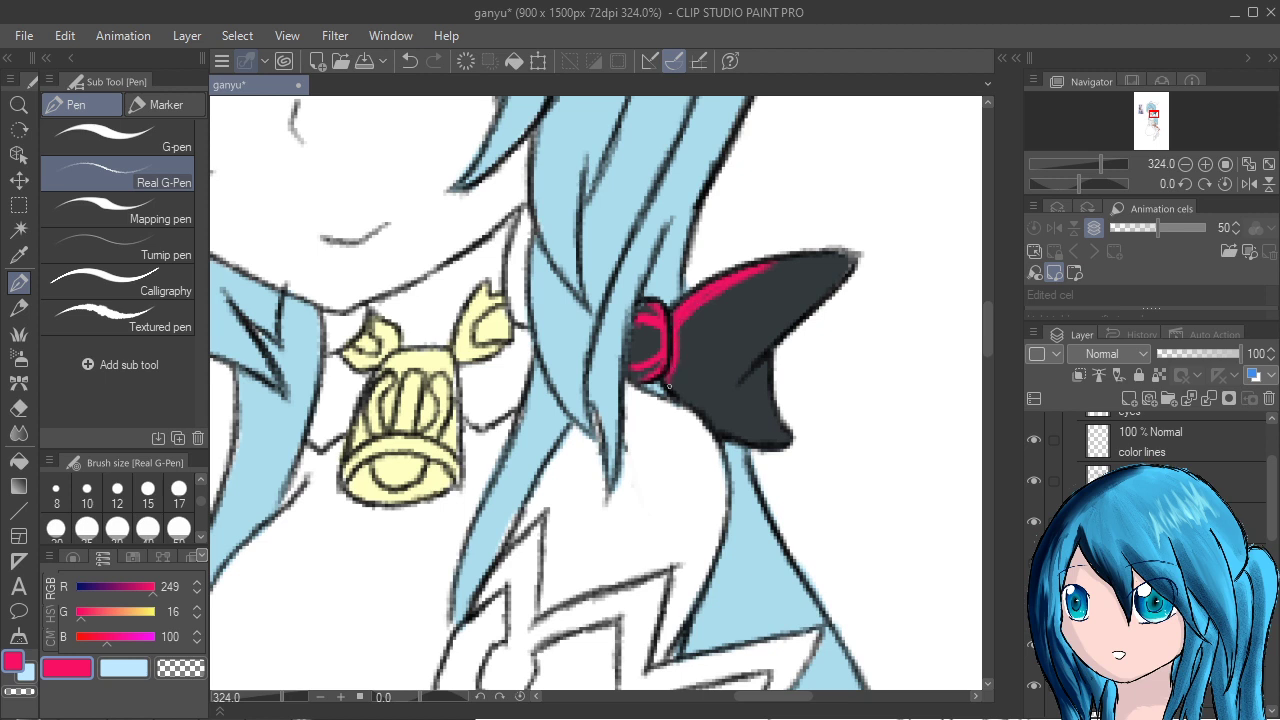
pyautogui.moveTo(676, 381)
pyautogui.mouseDown()
pyautogui.moveTo(709, 416)
pyautogui.moveTo(672, 374)
pyautogui.moveTo(726, 440)
pyautogui.mouseUp()
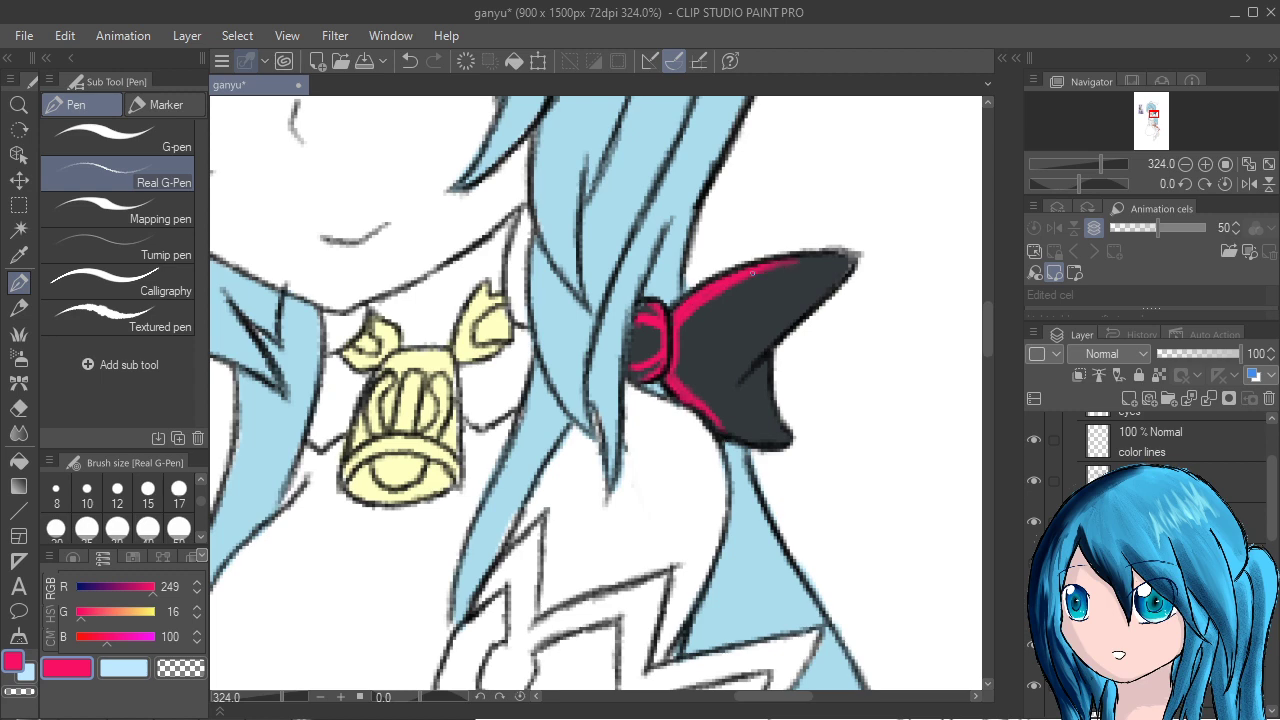
pyautogui.scroll(-3, 849, 385)
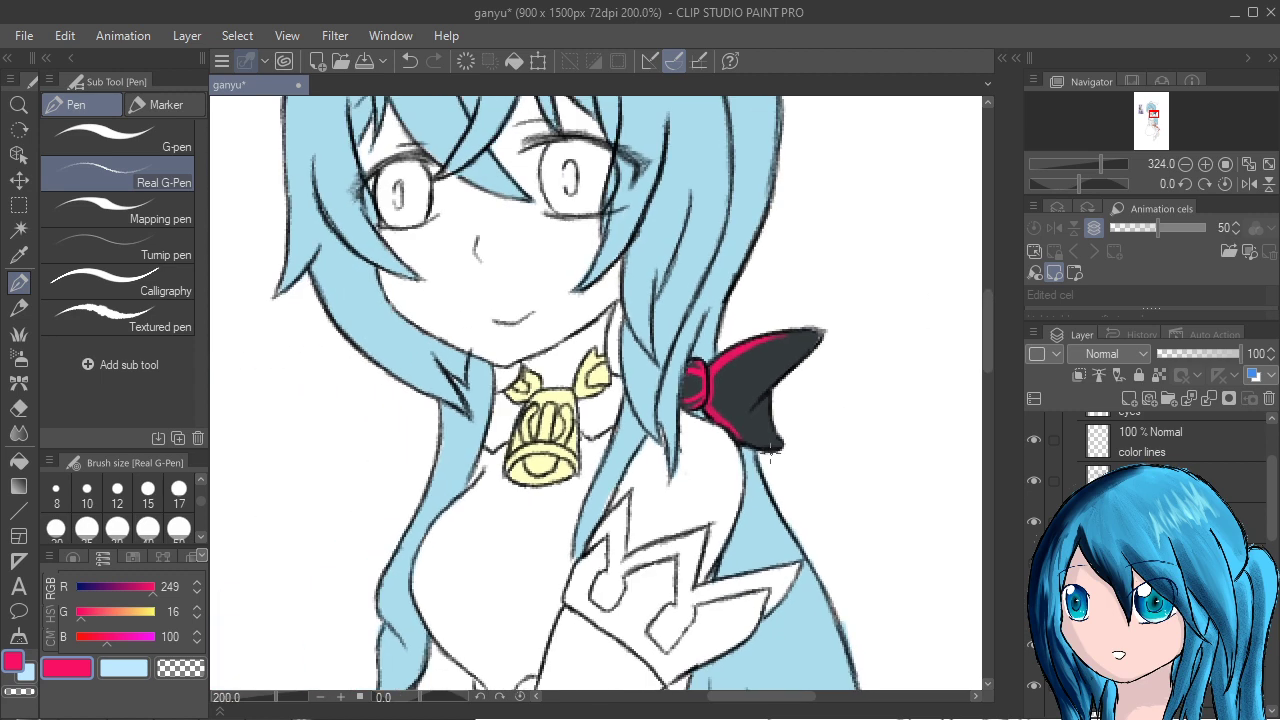
pyautogui.scroll(1, 705, 455)
pyautogui.scroll(1, 705, 455)
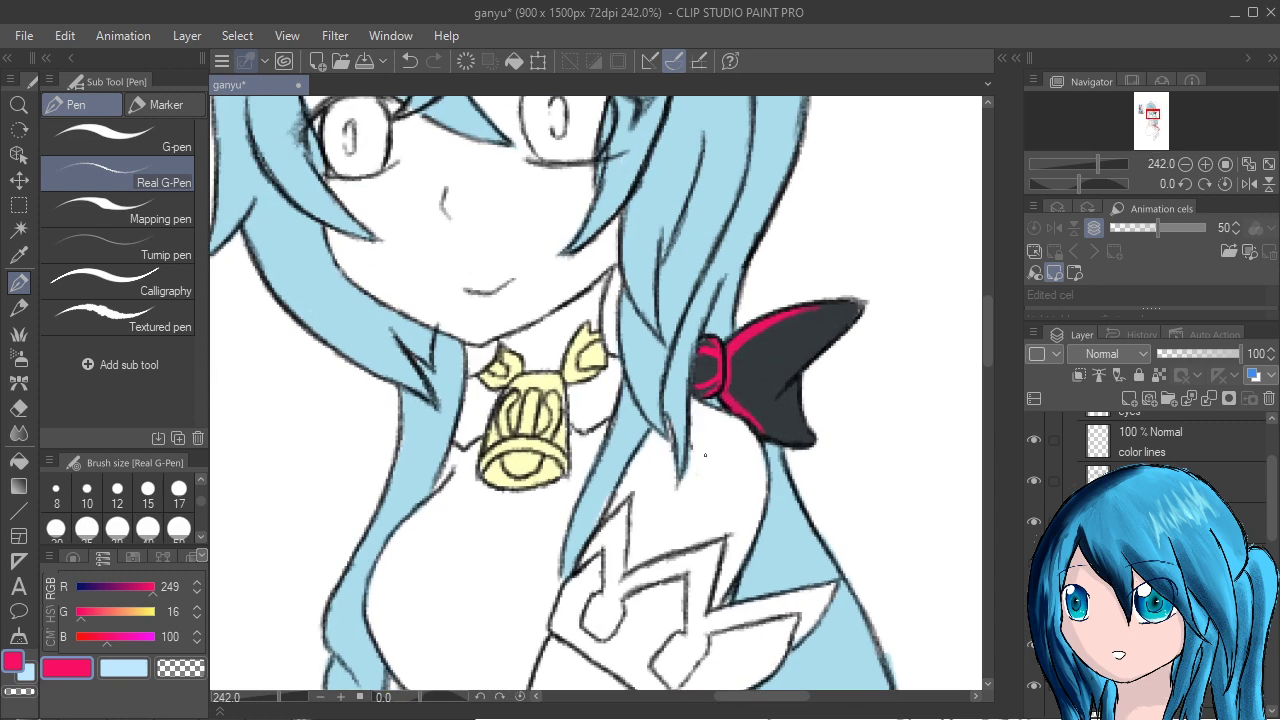
pyautogui.scroll(1, 705, 455)
pyautogui.scroll(1, 705, 455)
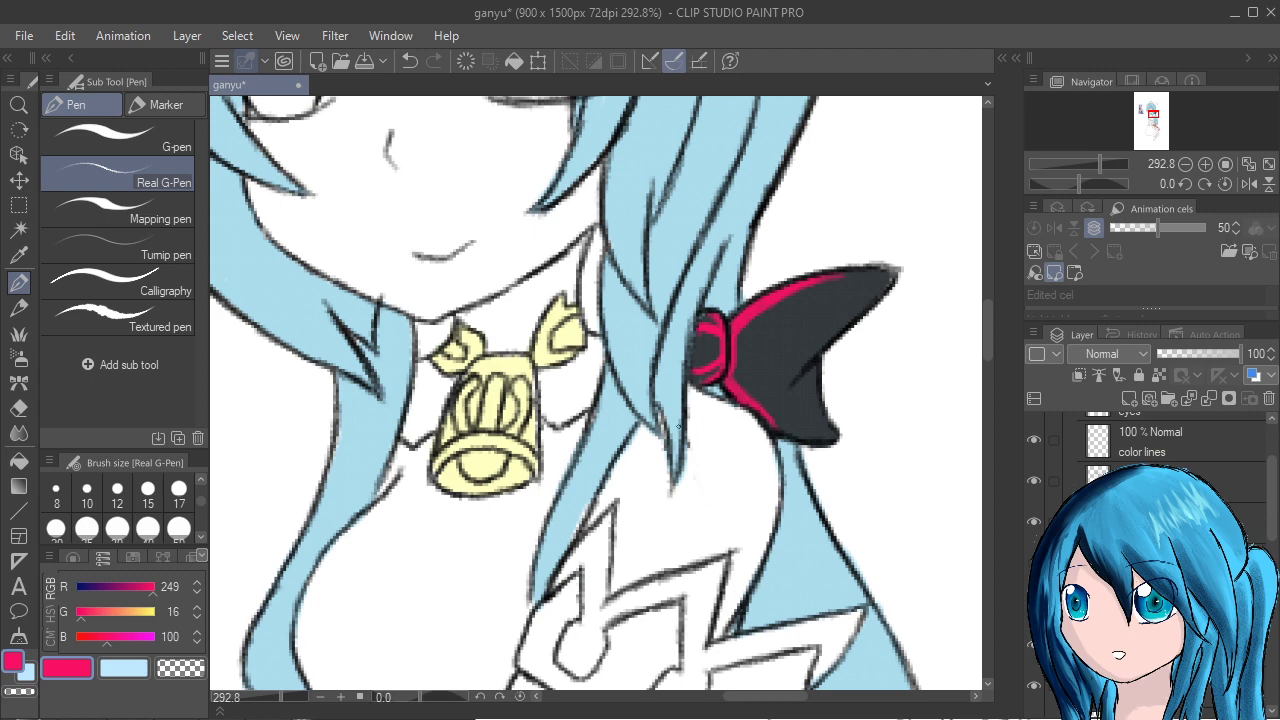
# Add a new layer for the sleeve cuff and mix a pale aqua, RGB 194, 239, 236, starting from the sampled hair blue.
pyautogui.scroll(-4, 866, 366)
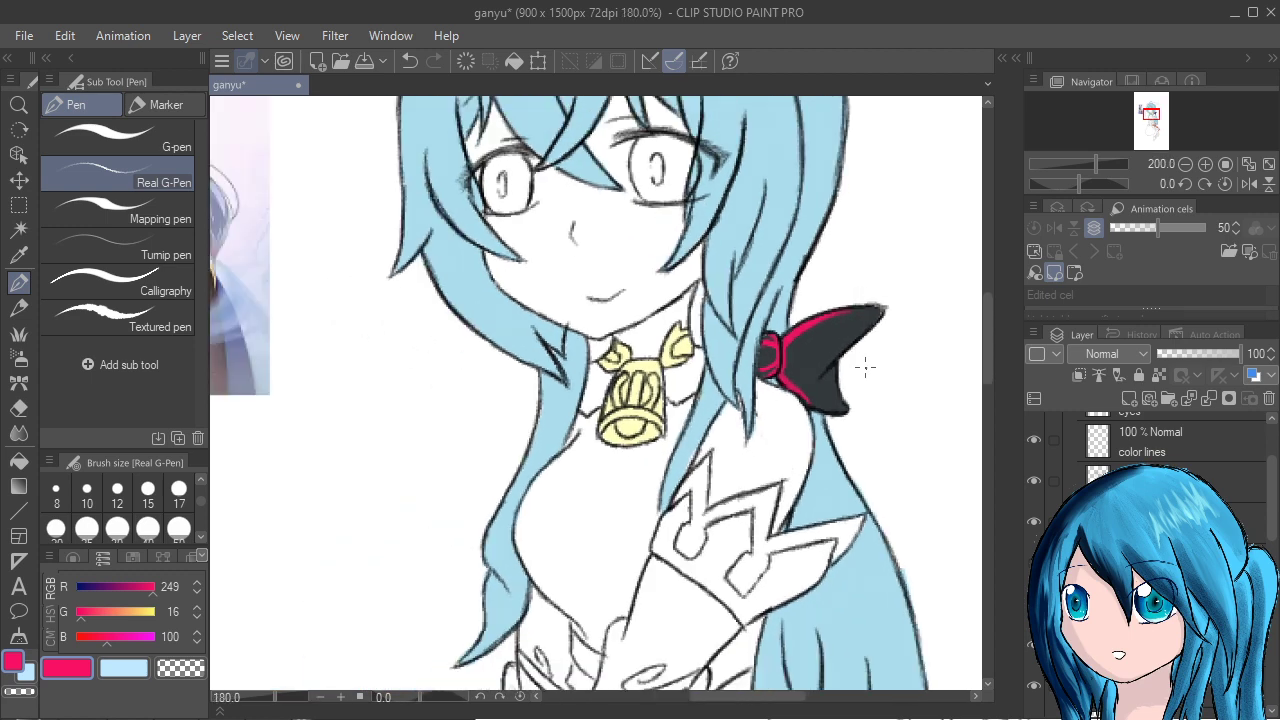
pyautogui.scroll(-2, 866, 366)
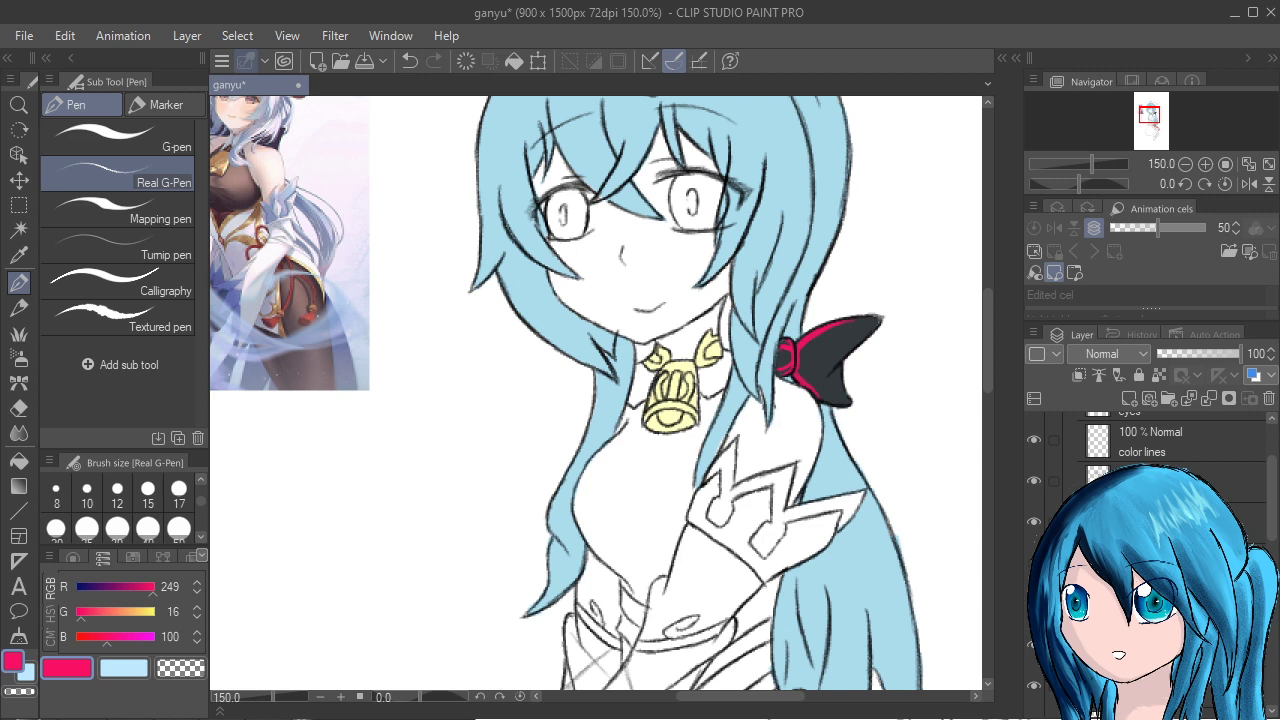
pyautogui.scroll(-2, 1150, 450)
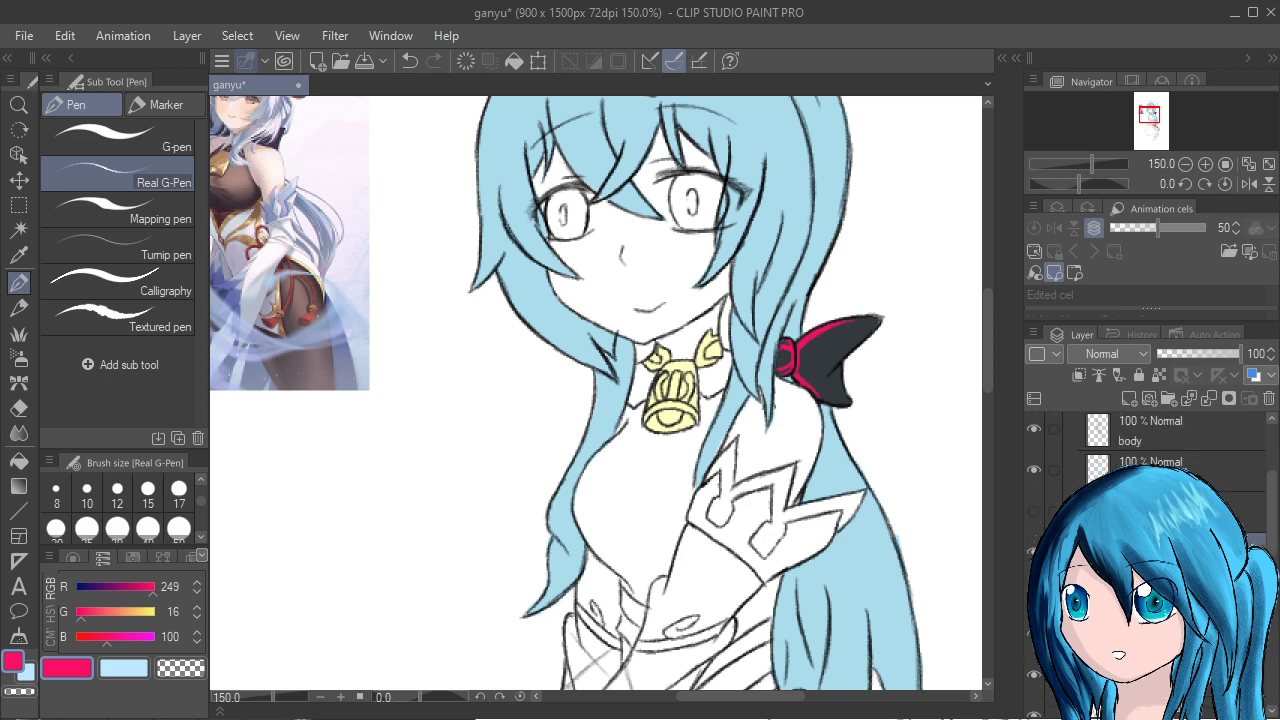
pyautogui.scroll(-1, 1150, 450)
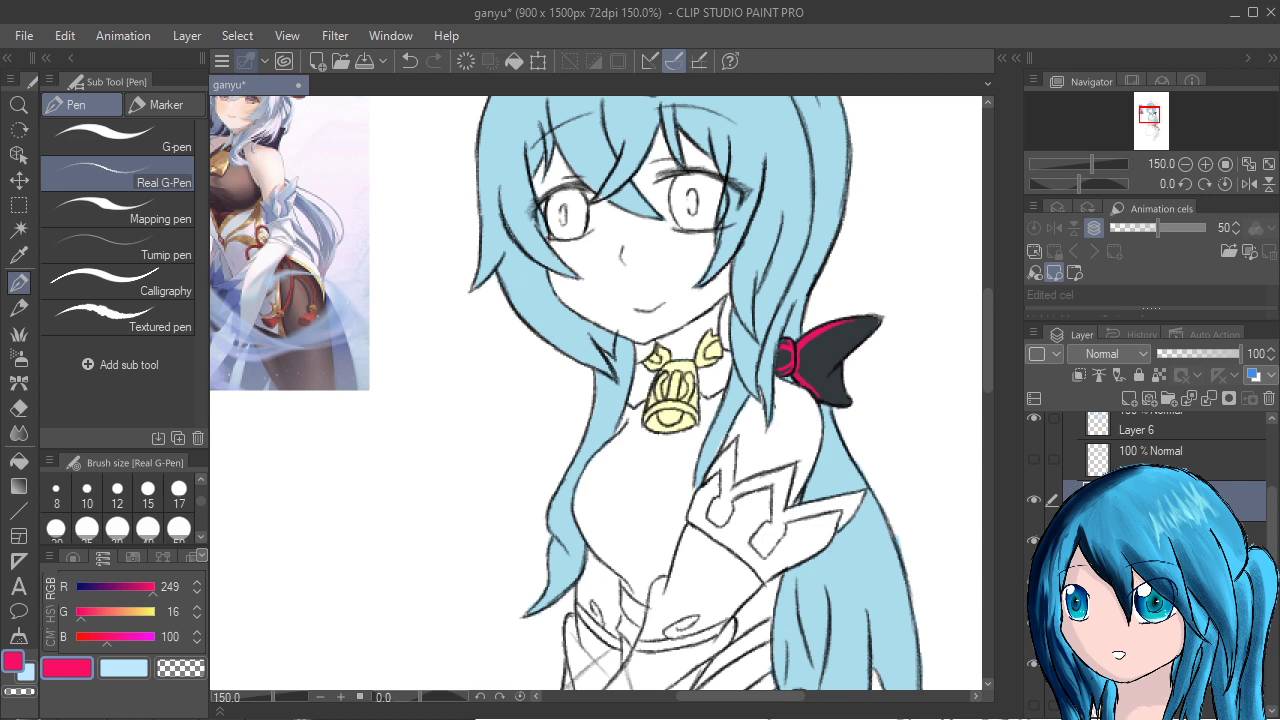
pyautogui.click(1150, 623)
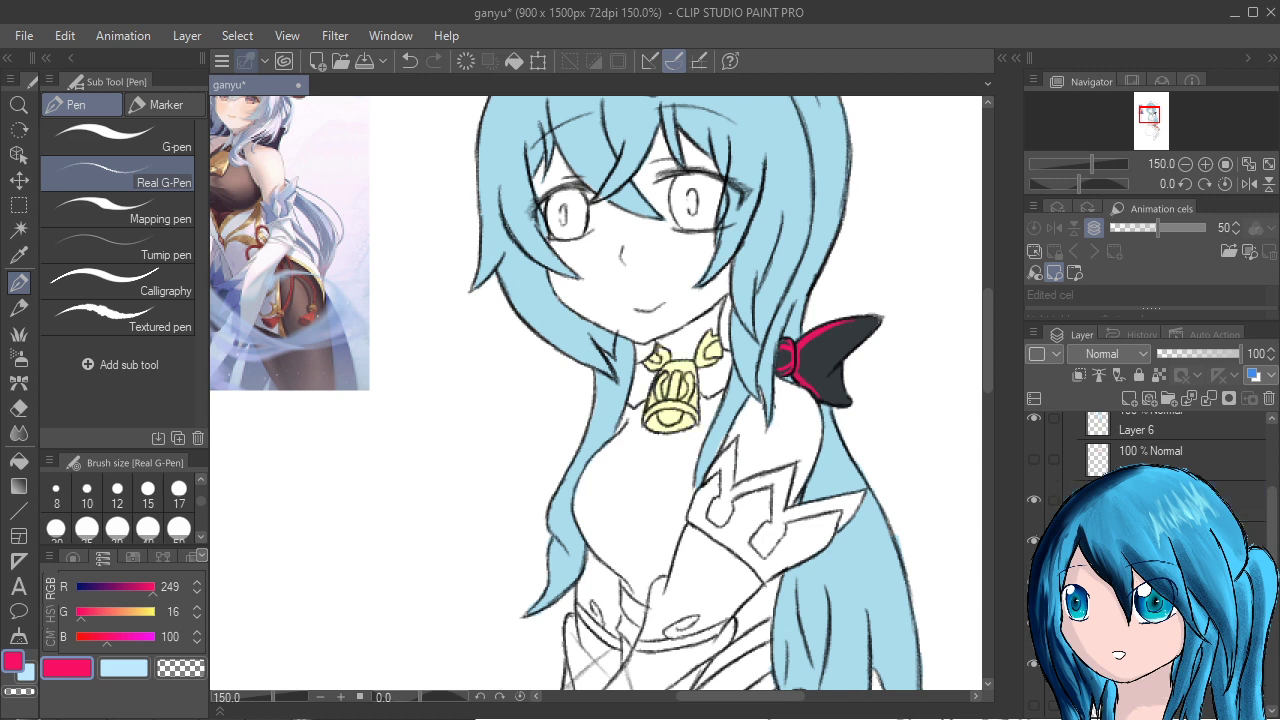
pyautogui.click(1129, 398)
pyautogui.keyDown('alt'); pyautogui.click(847, 558); pyautogui.keyUp('alt')
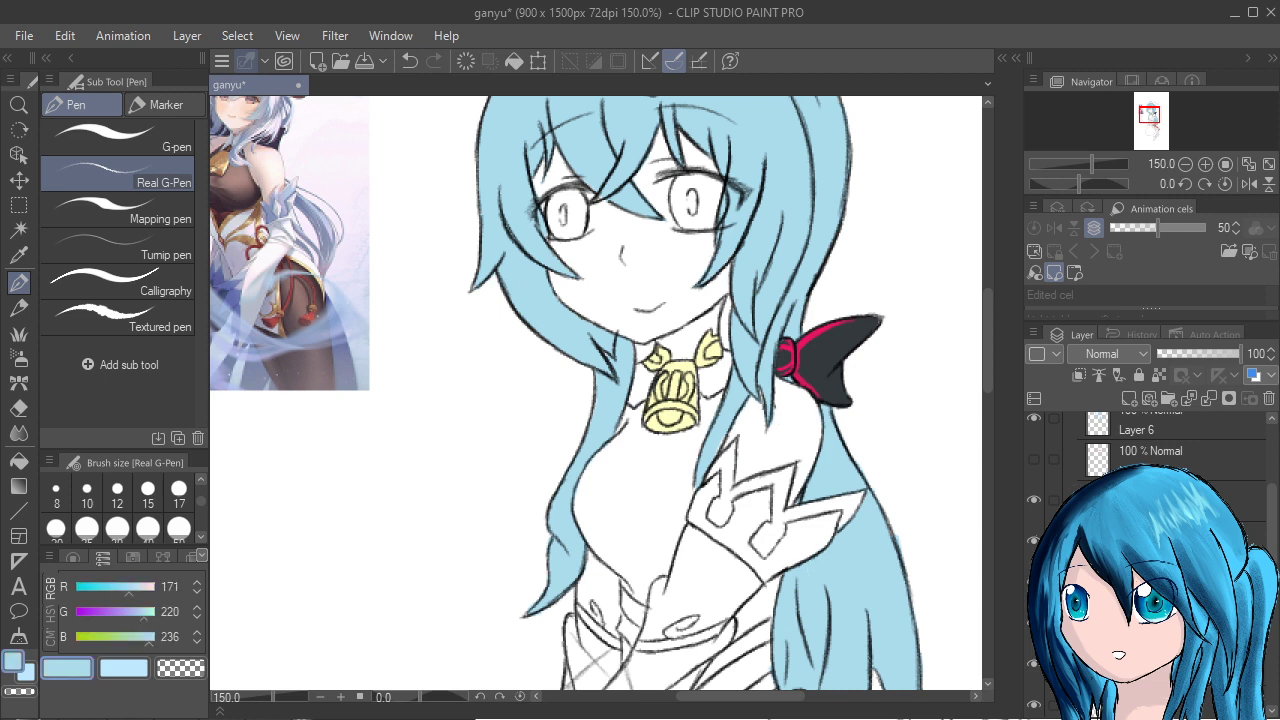
pyautogui.click(136, 587)
pyautogui.click(150, 612)
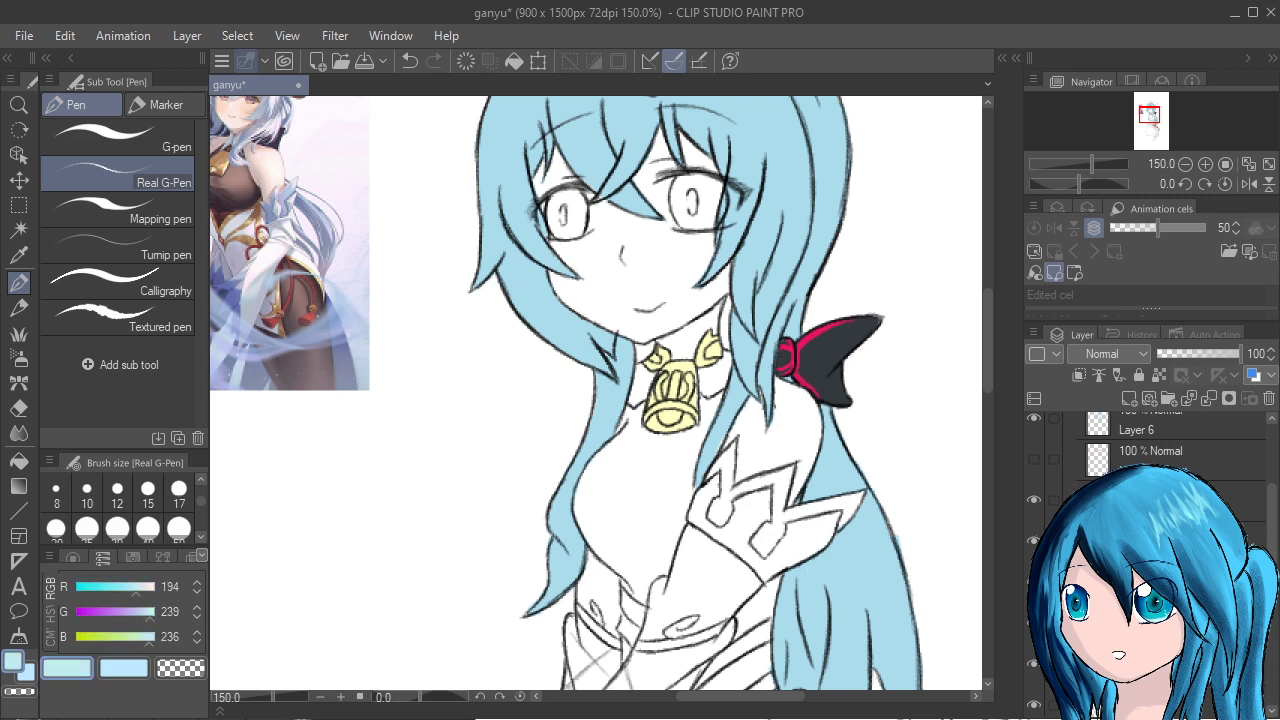
# Paint the cuff trim's first spike and the band towards the second spike pale aqua with the Real G-Pen, undoing the last stroke.
pyautogui.scroll(4, 790, 506)
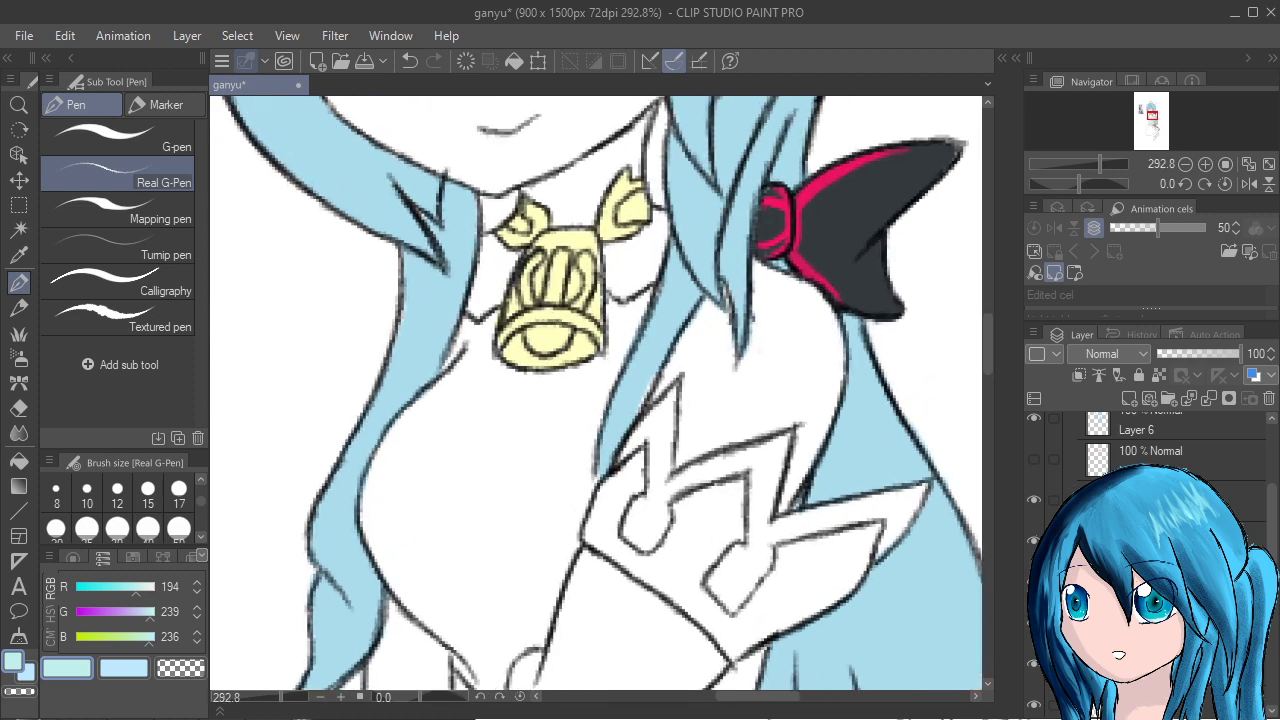
pyautogui.moveTo(778, 472); pyautogui.dragTo(783, 490)
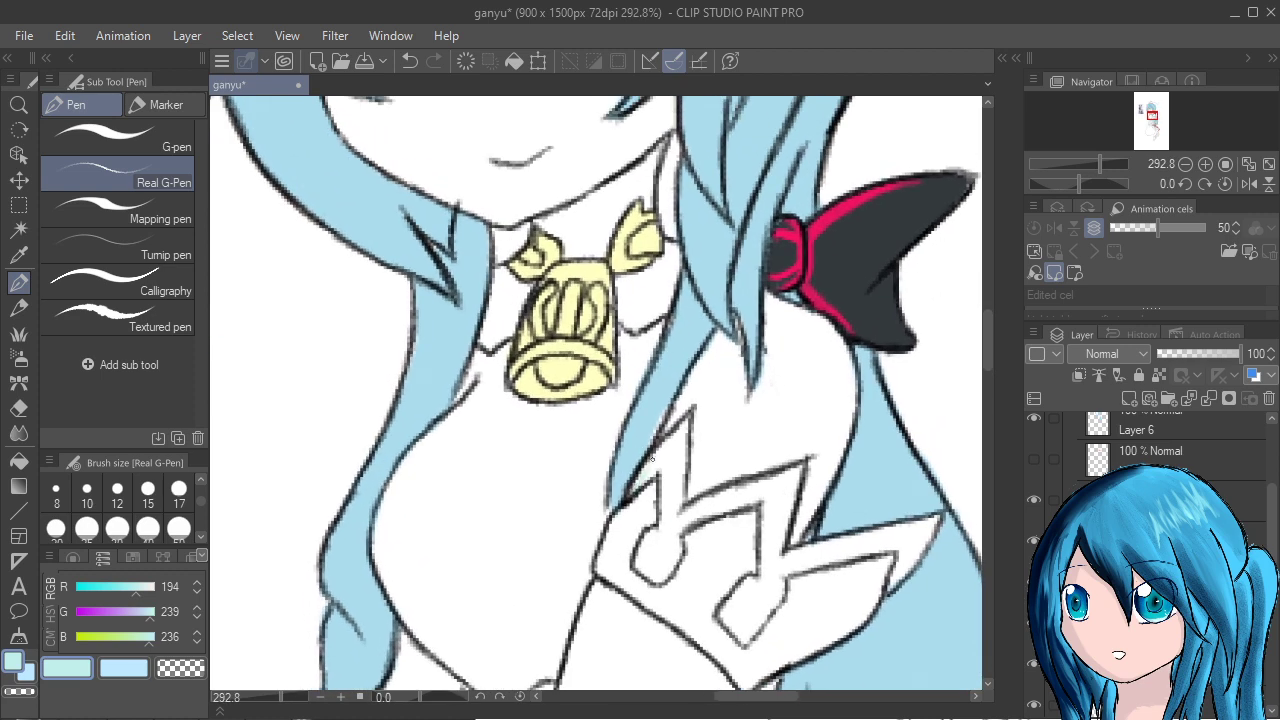
pyautogui.moveTo(638, 472); pyautogui.dragTo(682, 428)
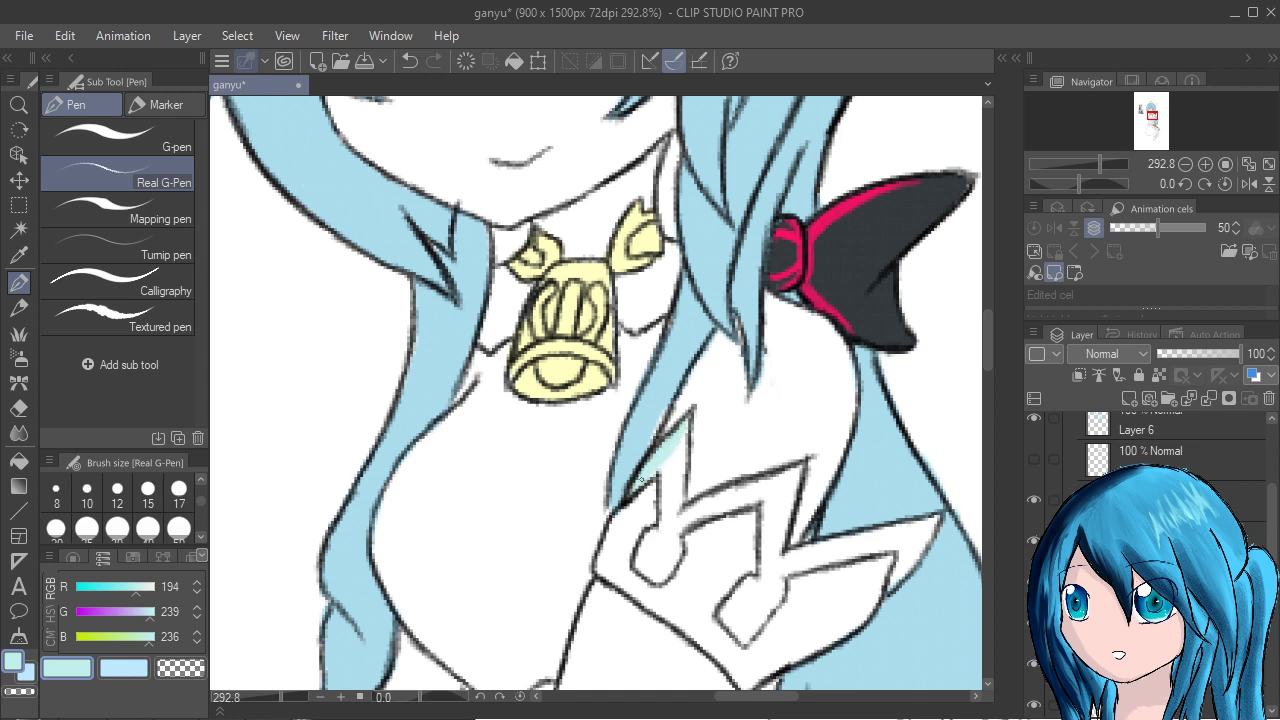
pyautogui.moveTo(677, 442)
pyautogui.mouseDown()
pyautogui.moveTo(660, 470)
pyautogui.moveTo(680, 445)
pyautogui.moveTo(679, 491)
pyautogui.moveTo(686, 430)
pyautogui.moveTo(676, 508)
pyautogui.moveTo(671, 452)
pyautogui.moveTo(668, 464)
pyautogui.moveTo(667, 517)
pyautogui.moveTo(659, 478)
pyautogui.moveTo(661, 528)
pyautogui.moveTo(673, 464)
pyautogui.moveTo(669, 532)
pyautogui.moveTo(684, 519)
pyautogui.moveTo(673, 522)
pyautogui.moveTo(679, 493)
pyautogui.moveTo(666, 531)
pyautogui.moveTo(688, 512)
pyautogui.moveTo(677, 511)
pyautogui.moveTo(777, 479)
pyautogui.moveTo(729, 493)
pyautogui.mouseUp()
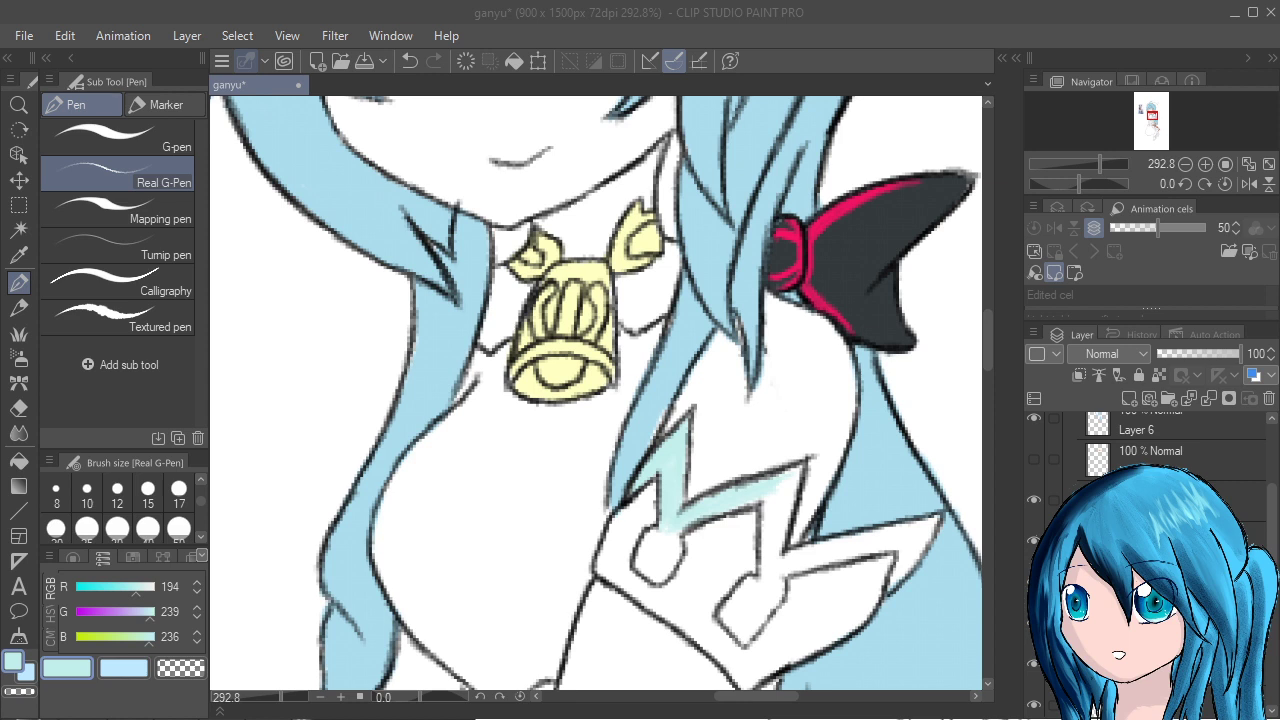
pyautogui.hotkey('ctrl', 'z')
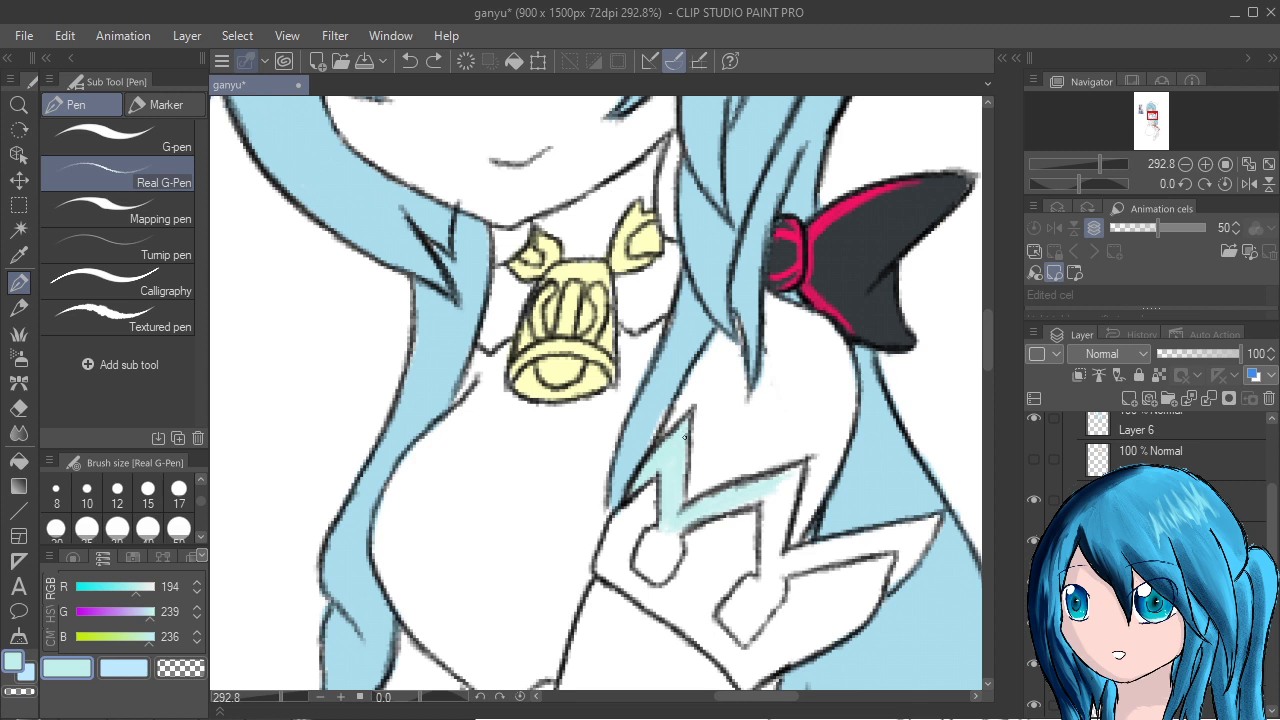
# Fill the drop-shaped ornament below the cuff's first spike with the same pale aqua.
pyautogui.moveTo(684, 473); pyautogui.dragTo(678, 515)
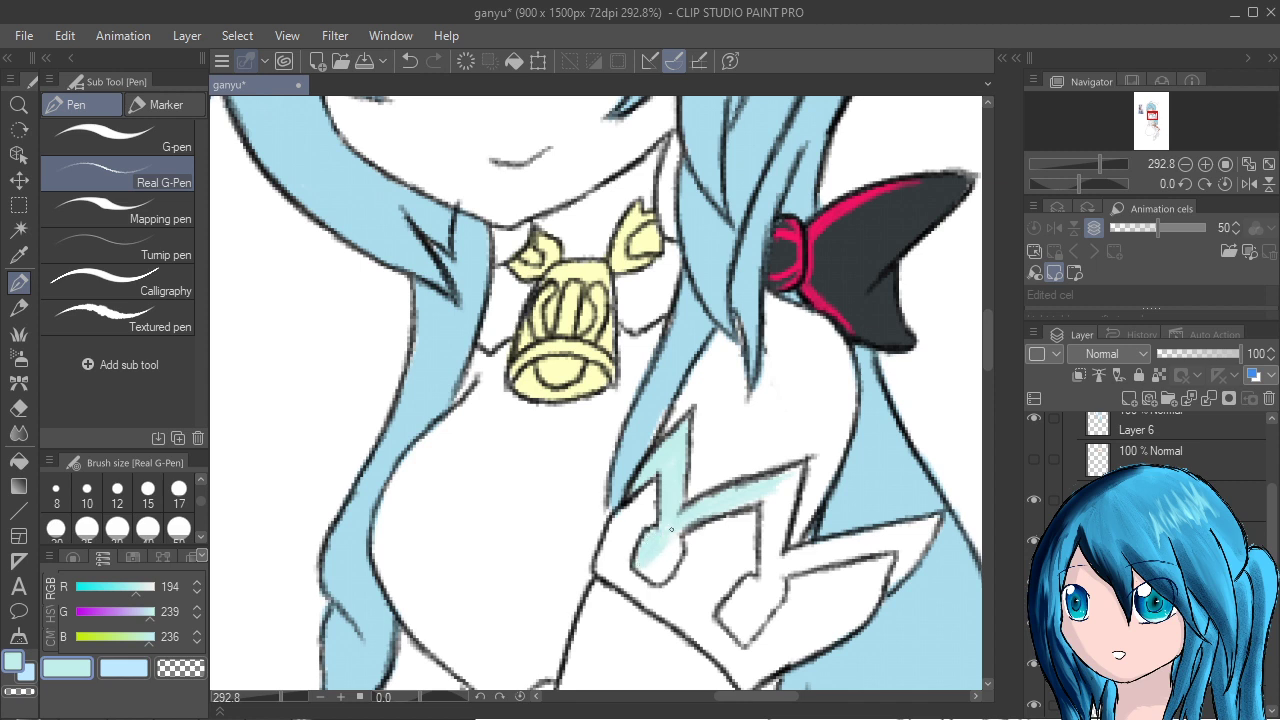
pyautogui.moveTo(656, 560); pyautogui.dragTo(677, 538)
pyautogui.scroll(3, 669, 563)
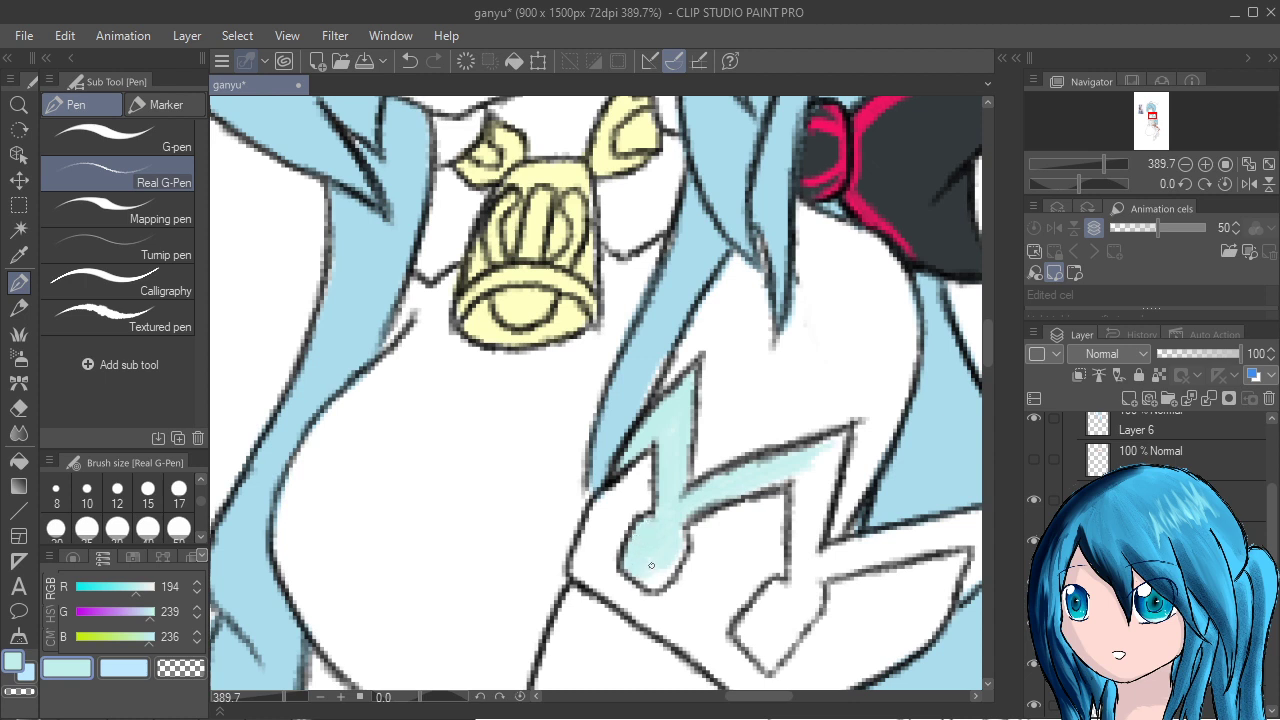
pyautogui.moveTo(641, 580)
pyautogui.mouseDown()
pyautogui.moveTo(661, 564)
pyautogui.moveTo(652, 588)
pyautogui.moveTo(674, 560)
pyautogui.mouseUp()
# Even out the aqua trim with the Mapping pen and fill the second spike, its diamond-shaped ornament and the outer spike.
pyautogui.click(164, 212)
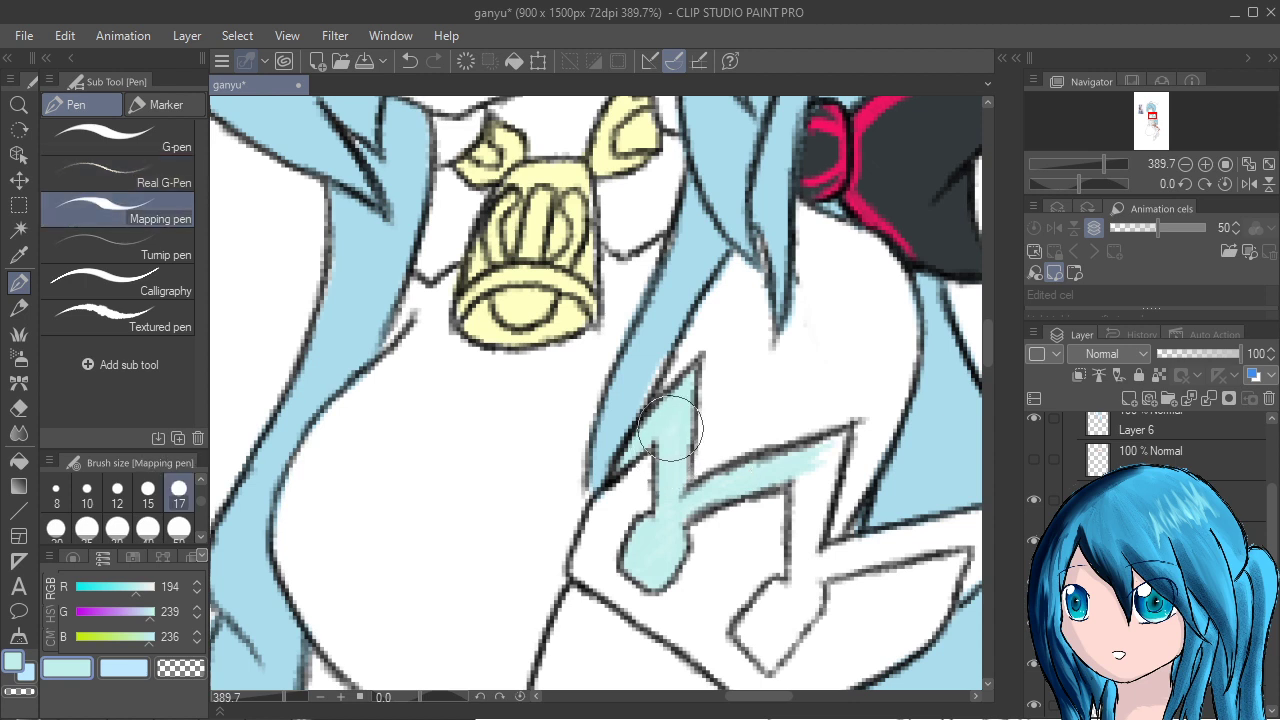
pyautogui.moveTo(676, 422)
pyautogui.mouseDown()
pyautogui.moveTo(675, 486)
pyautogui.moveTo(682, 390)
pyautogui.moveTo(655, 578)
pyautogui.moveTo(693, 508)
pyautogui.moveTo(760, 469)
pyautogui.moveTo(688, 506)
pyautogui.moveTo(777, 462)
pyautogui.moveTo(829, 464)
pyautogui.moveTo(753, 472)
pyautogui.moveTo(847, 440)
pyautogui.moveTo(825, 445)
pyautogui.moveTo(837, 438)
pyautogui.moveTo(822, 483)
pyautogui.moveTo(840, 441)
pyautogui.moveTo(825, 510)
pyautogui.moveTo(842, 439)
pyautogui.moveTo(805, 503)
pyautogui.mouseUp()
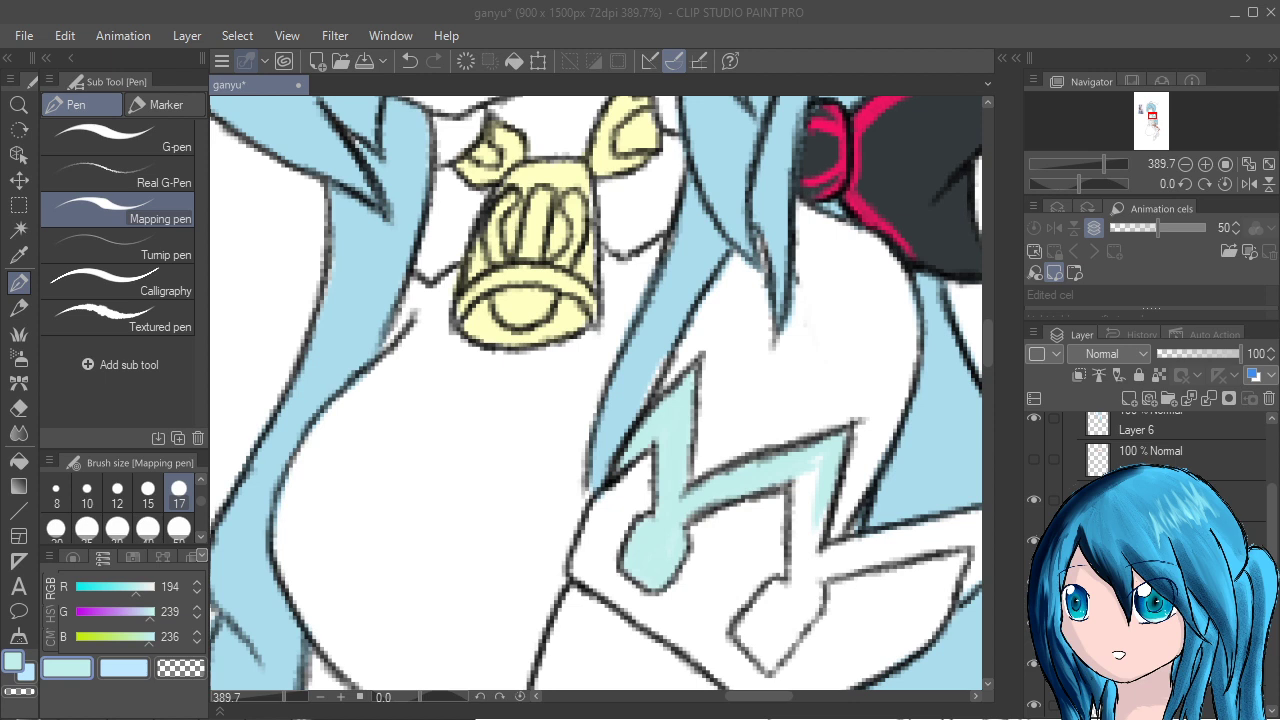
pyautogui.moveTo(808, 488)
pyautogui.mouseDown()
pyautogui.moveTo(834, 448)
pyautogui.moveTo(800, 570)
pyautogui.moveTo(798, 496)
pyautogui.moveTo(793, 515)
pyautogui.moveTo(801, 589)
pyautogui.moveTo(829, 472)
pyautogui.moveTo(797, 589)
pyautogui.moveTo(749, 623)
pyautogui.moveTo(762, 601)
pyautogui.moveTo(738, 632)
pyautogui.moveTo(807, 575)
pyautogui.moveTo(750, 628)
pyautogui.moveTo(753, 652)
pyautogui.moveTo(741, 630)
pyautogui.moveTo(777, 659)
pyautogui.moveTo(765, 668)
pyautogui.moveTo(820, 584)
pyautogui.moveTo(814, 616)
pyautogui.moveTo(802, 577)
pyautogui.mouseUp()
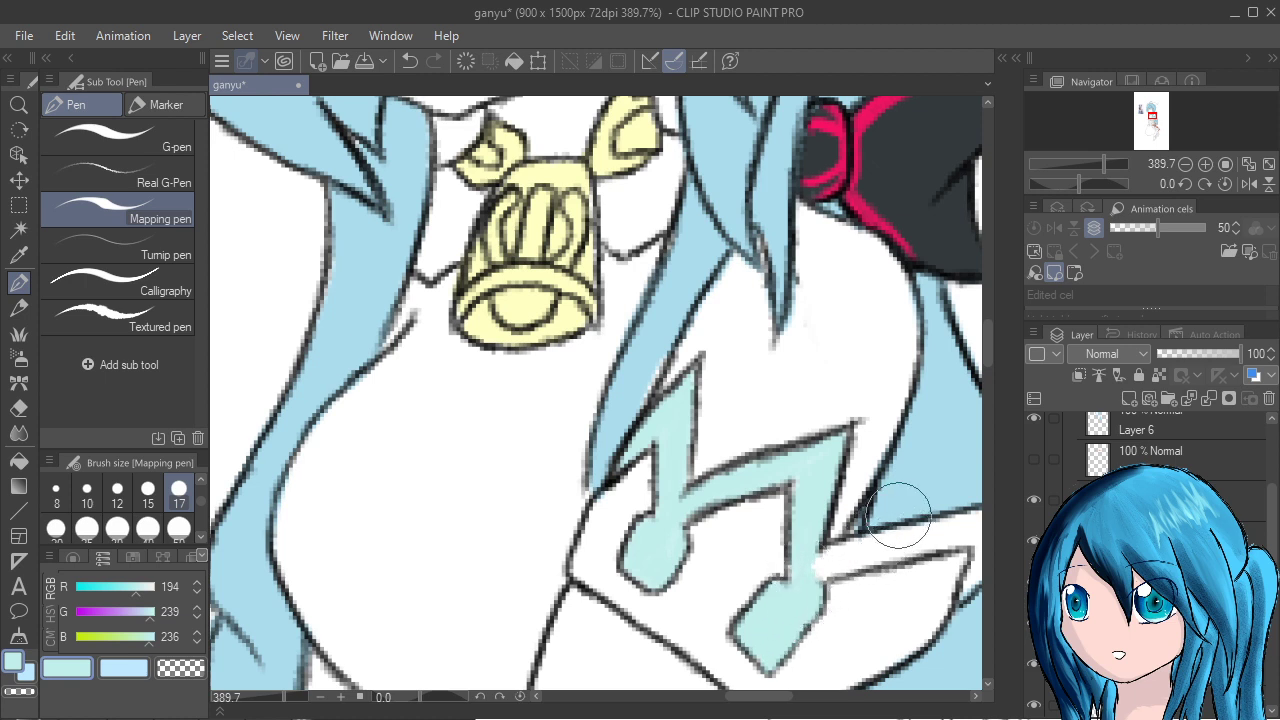
pyautogui.moveTo(898, 516); pyautogui.dragTo(757, 590)
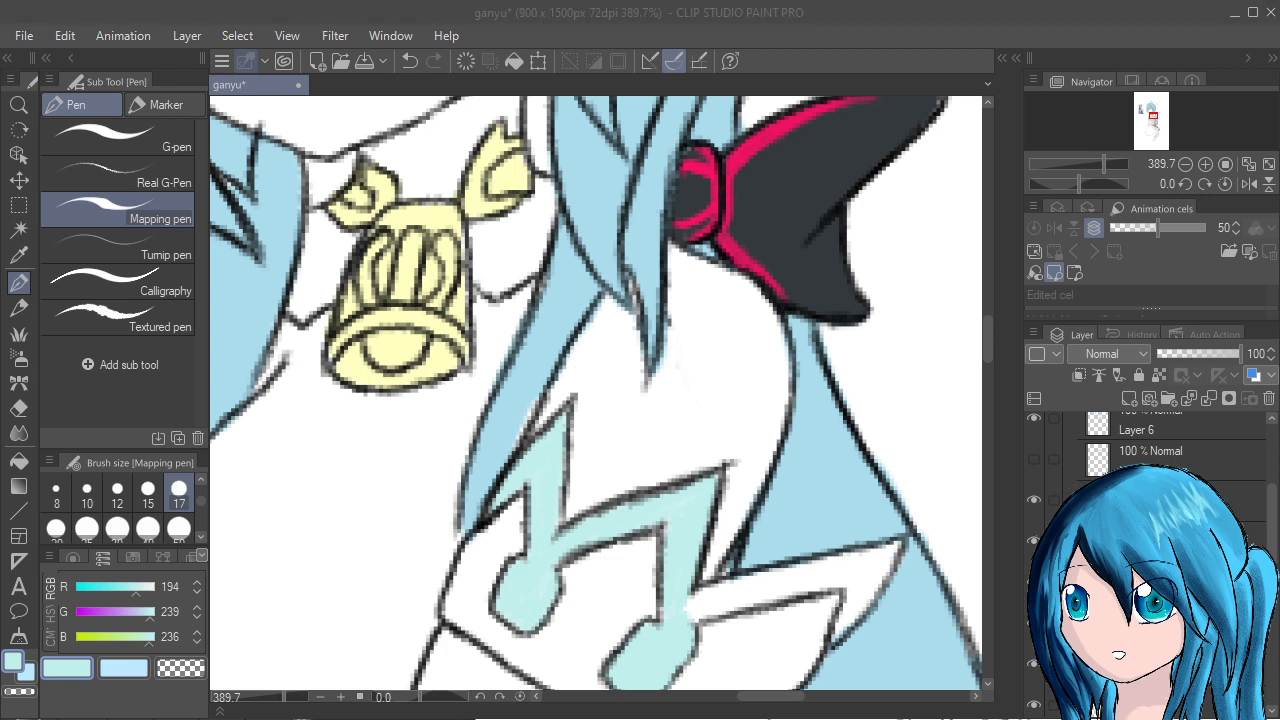
pyautogui.moveTo(692, 609)
pyautogui.mouseDown()
pyautogui.moveTo(813, 569)
pyautogui.moveTo(674, 621)
pyautogui.moveTo(829, 570)
pyautogui.moveTo(795, 568)
pyautogui.moveTo(853, 573)
pyautogui.moveTo(831, 585)
pyautogui.moveTo(898, 543)
pyautogui.moveTo(835, 639)
pyautogui.moveTo(843, 603)
pyautogui.moveTo(859, 585)
pyautogui.moveTo(854, 618)
pyautogui.moveTo(887, 563)
pyautogui.moveTo(677, 608)
pyautogui.mouseUp()
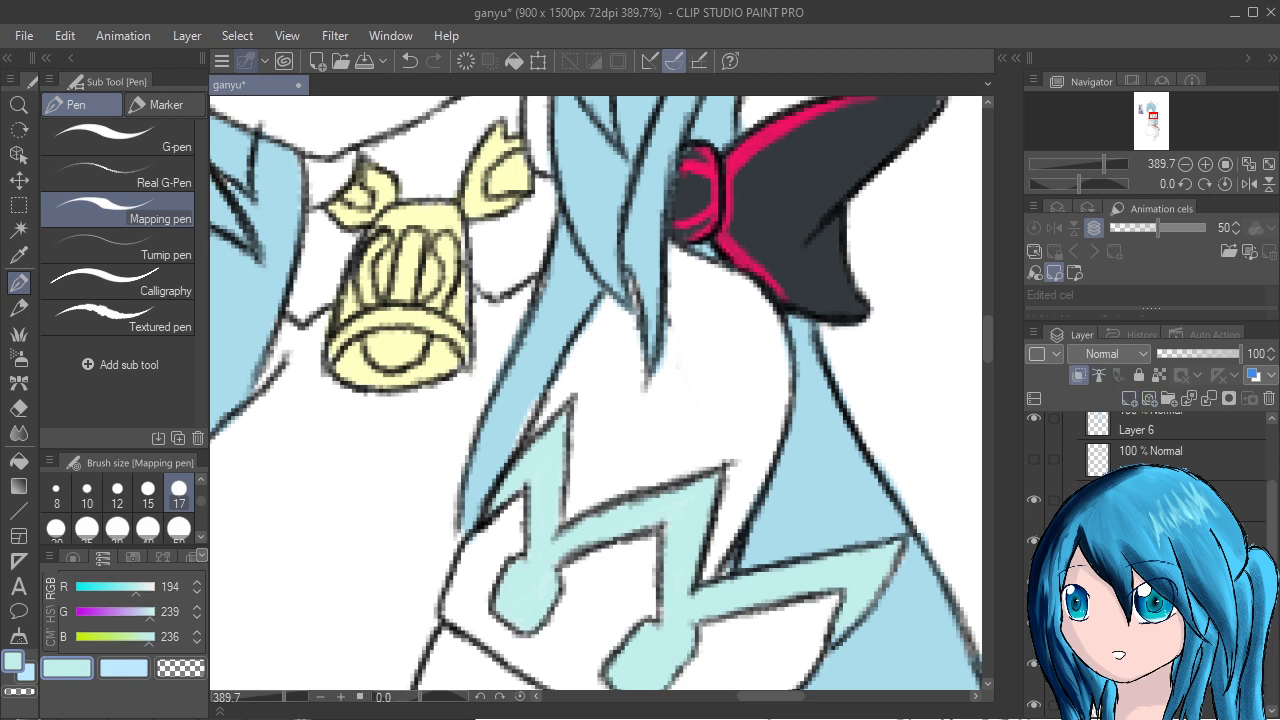
# Recolour the cuff's aqua trim and ornaments a brighter aqua, RGB 194, 255, 255, with the Calligraphy pen.
pyautogui.moveTo(150, 612); pyautogui.dragTo(156, 612)
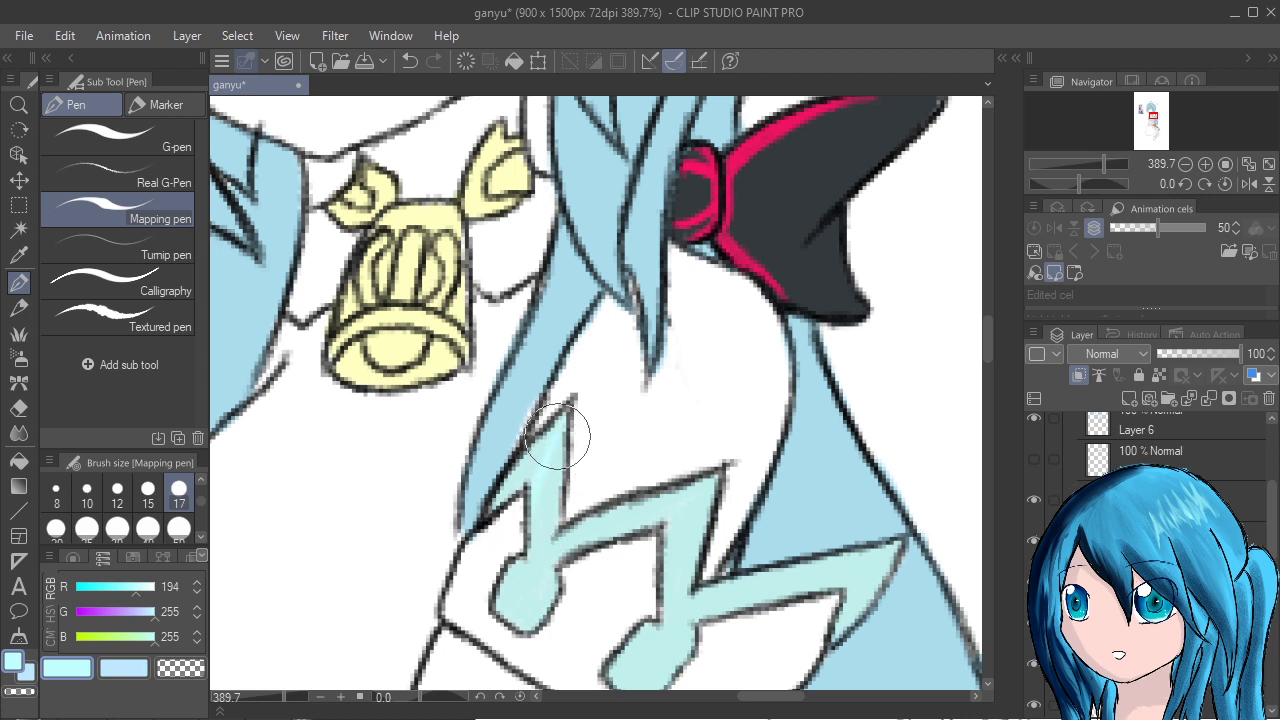
pyautogui.click(122, 283)
pyautogui.moveTo(560, 425); pyautogui.dragTo(533, 624)
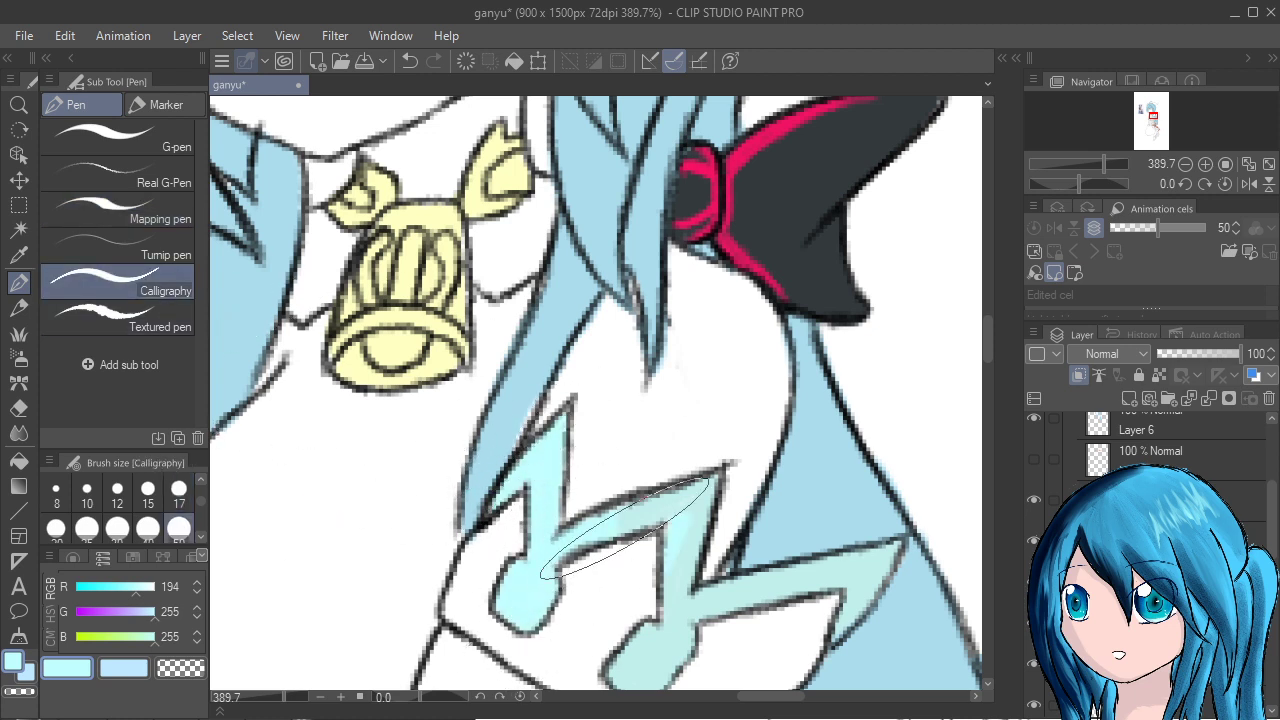
pyautogui.moveTo(625, 528); pyautogui.dragTo(680, 520)
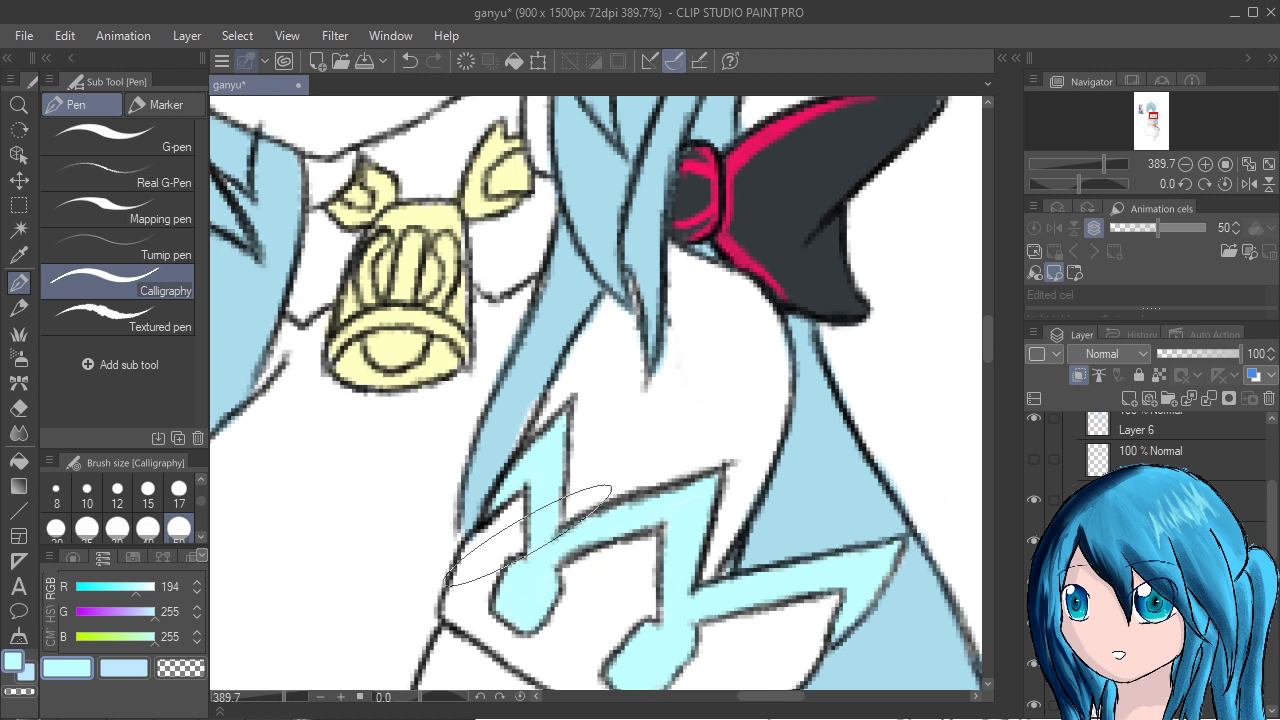
# Repaint the cuff's spiked trim and both ornaments light blue, RGB 194, 223, 255, with the Calligraphy pen.
pyautogui.click(145, 612)
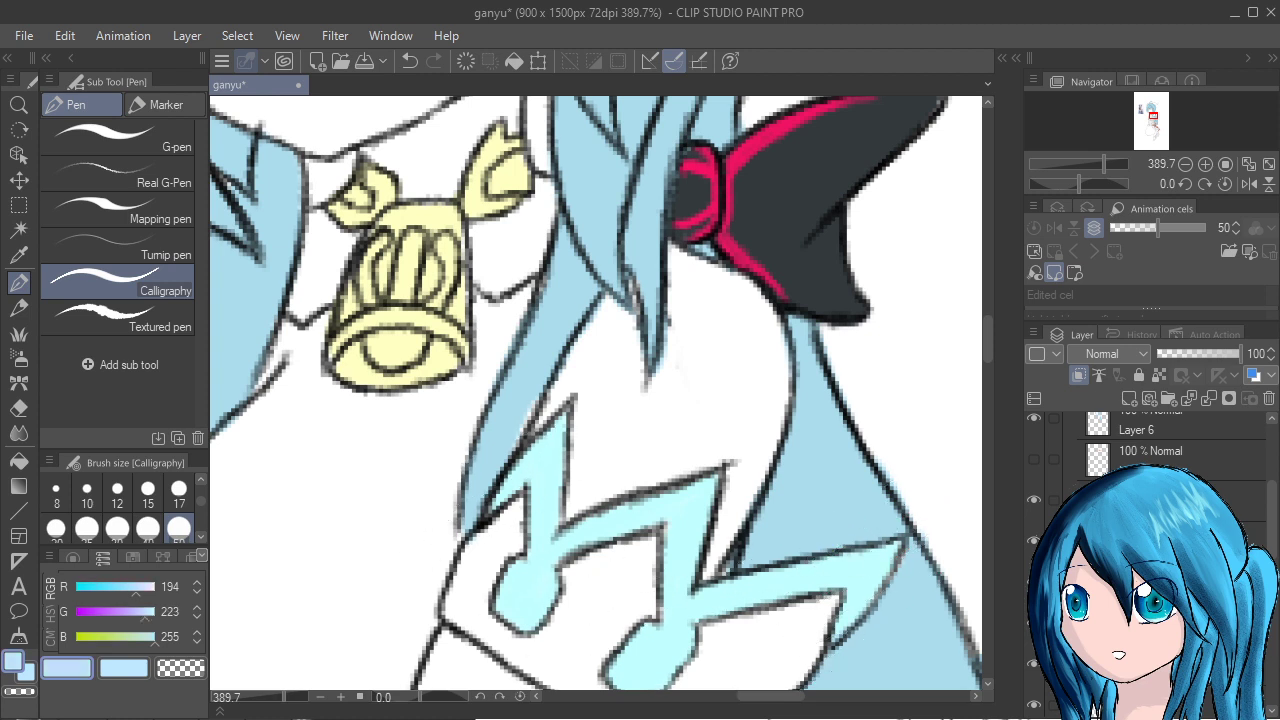
pyautogui.moveTo(521, 445)
pyautogui.mouseDown()
pyautogui.moveTo(531, 552)
pyautogui.moveTo(605, 437)
pyautogui.mouseUp()
pyautogui.moveTo(590, 530)
pyautogui.mouseDown()
pyautogui.moveTo(650, 640)
pyautogui.moveTo(800, 543)
pyautogui.moveTo(857, 580)
pyautogui.moveTo(890, 560)
pyautogui.mouseUp()
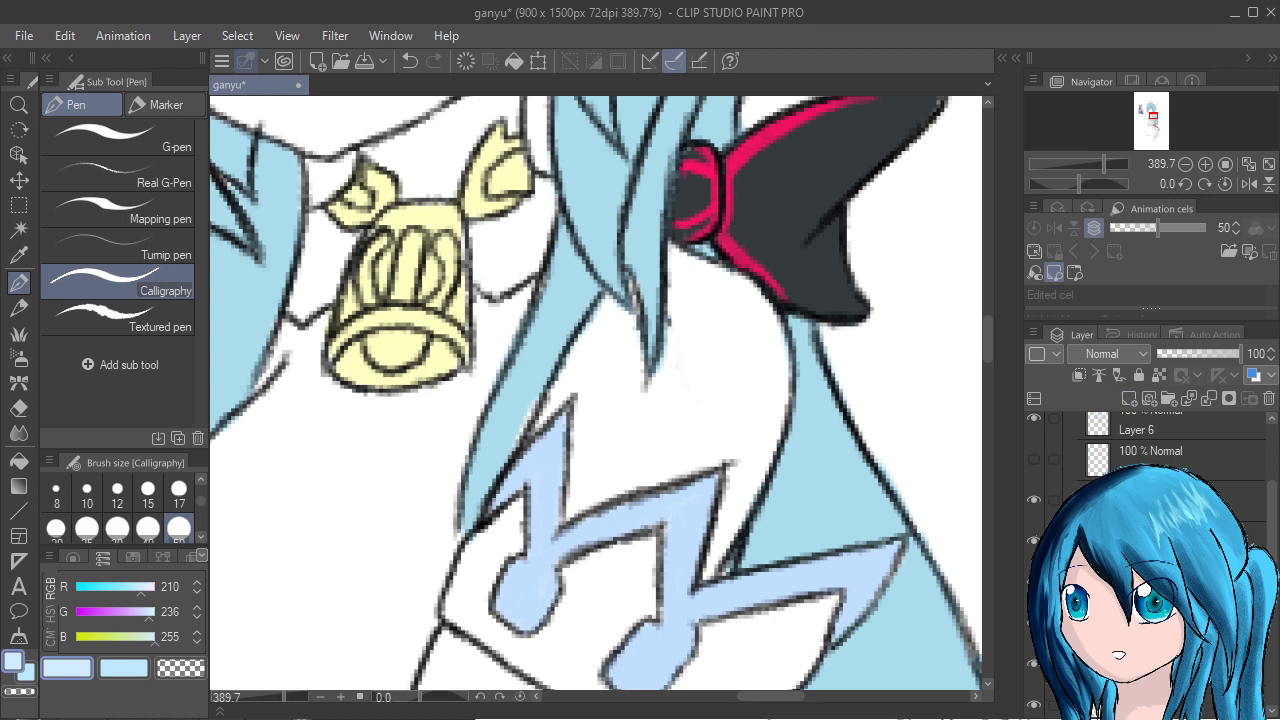
# Try the pale blues RGB 210, 236, 255 and RGB 210, 255, 255 on the cuff area between the two ornaments.
pyautogui.moveTo(542, 586); pyautogui.dragTo(586, 391)
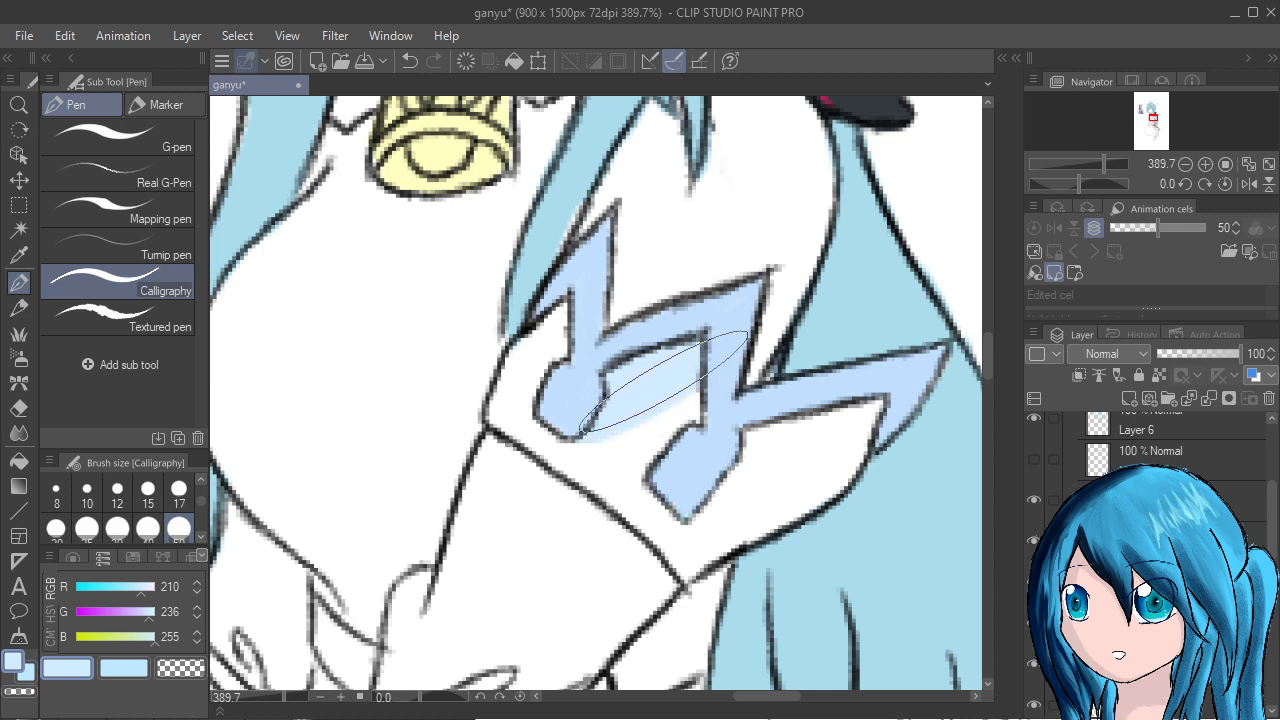
pyautogui.moveTo(148, 612); pyautogui.dragTo(156, 612)
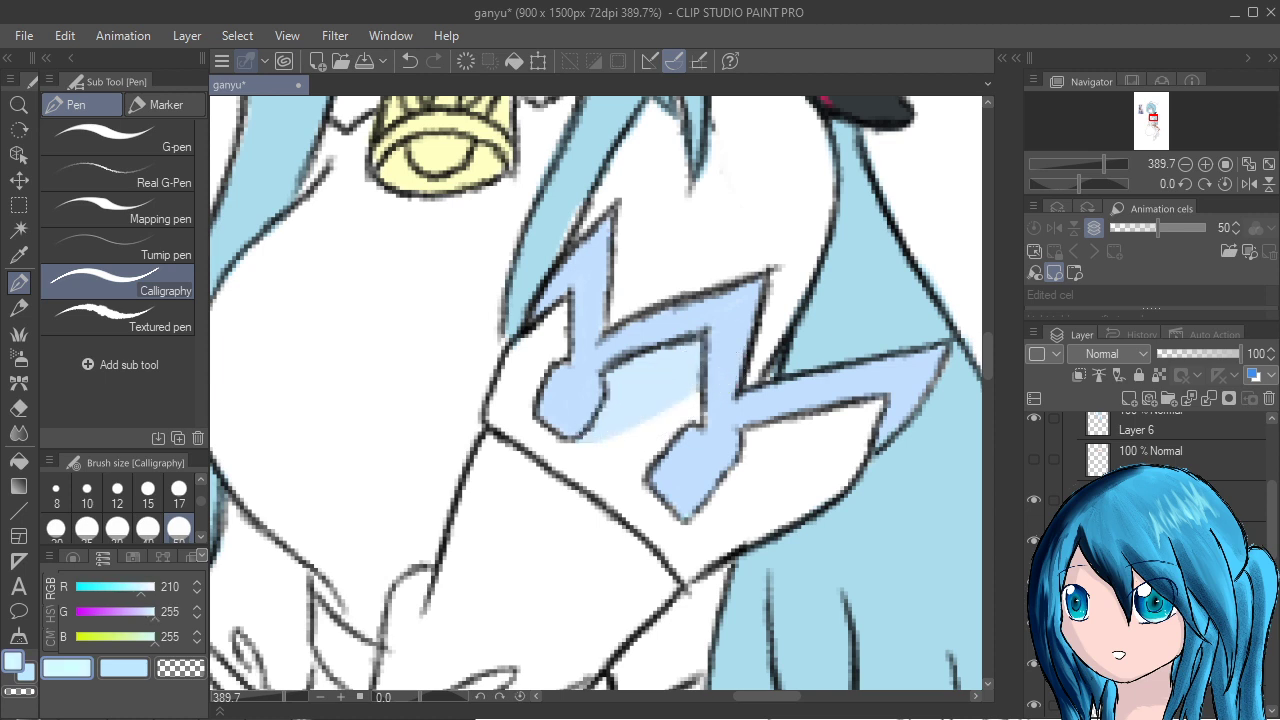
pyautogui.moveTo(653, 380); pyautogui.dragTo(641, 400)
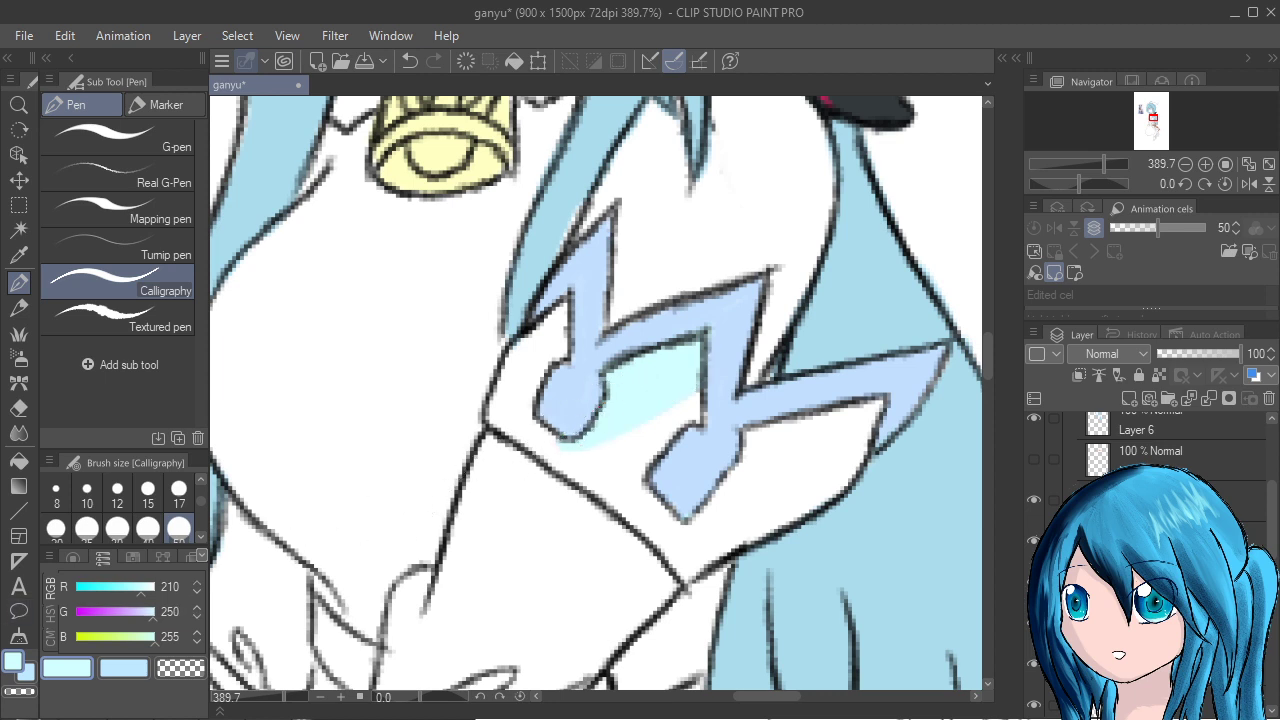
# Fill the cuff below the spiked trim with pale blue, RGB 217, 250, 255, using a smaller Calligraphy pen for the corner beside the first spike.
pyautogui.moveTo(630, 400)
pyautogui.mouseDown()
pyautogui.moveTo(648, 372)
pyautogui.moveTo(637, 371)
pyautogui.moveTo(640, 405)
pyautogui.moveTo(668, 453)
pyautogui.moveTo(737, 469)
pyautogui.moveTo(682, 483)
pyautogui.moveTo(661, 442)
pyautogui.moveTo(722, 491)
pyautogui.moveTo(732, 446)
pyautogui.moveTo(807, 431)
pyautogui.moveTo(818, 440)
pyautogui.moveTo(783, 465)
pyautogui.moveTo(723, 471)
pyautogui.moveTo(720, 483)
pyautogui.moveTo(758, 531)
pyautogui.moveTo(763, 515)
pyautogui.moveTo(759, 536)
pyautogui.moveTo(763, 515)
pyautogui.moveTo(792, 503)
pyautogui.mouseUp()
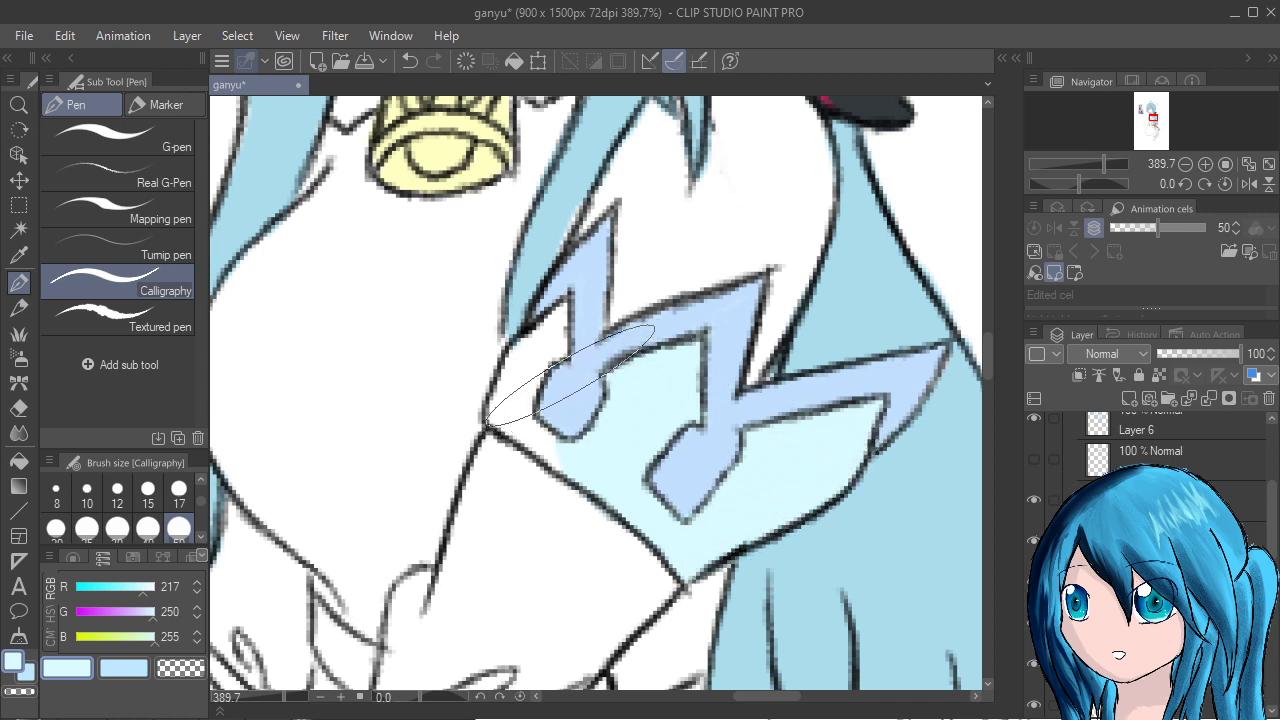
pyautogui.moveTo(572, 381); pyautogui.dragTo(644, 431)
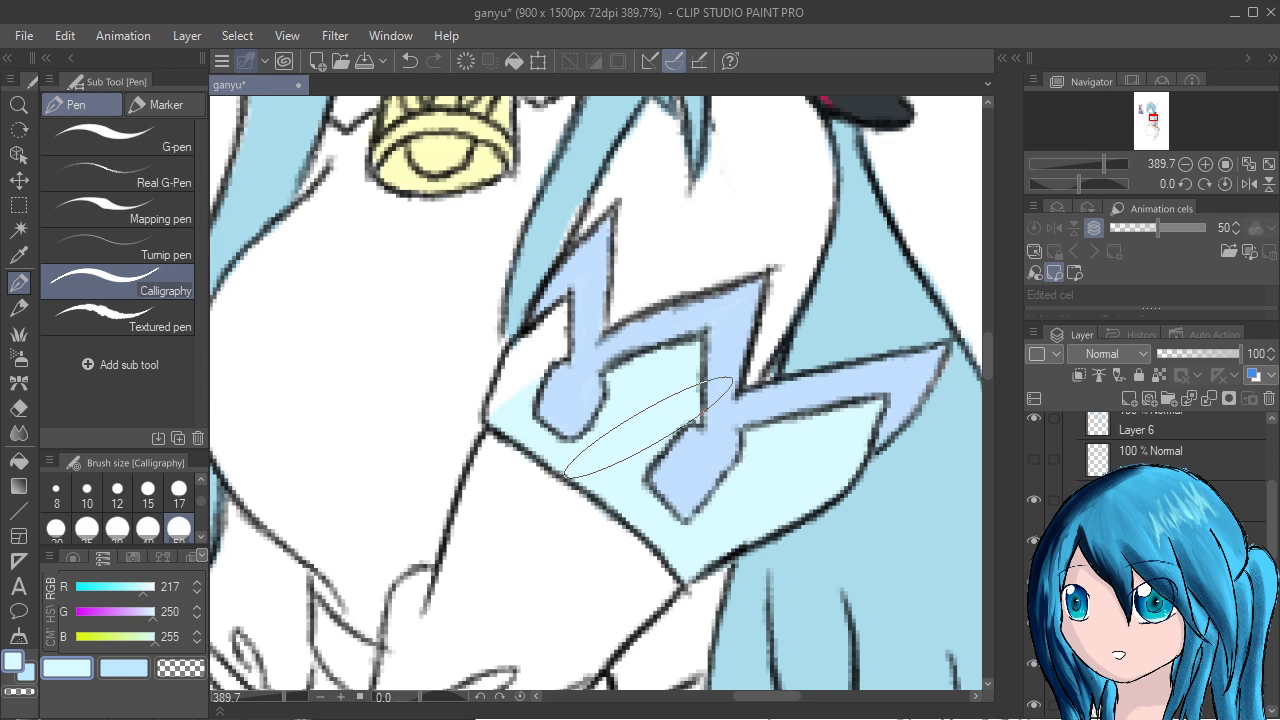
pyautogui.press('[')
pyautogui.press('[')
pyautogui.press('[')
pyautogui.moveTo(557, 347)
pyautogui.mouseDown()
pyautogui.moveTo(571, 297)
pyautogui.moveTo(528, 386)
pyautogui.moveTo(577, 418)
pyautogui.mouseUp()
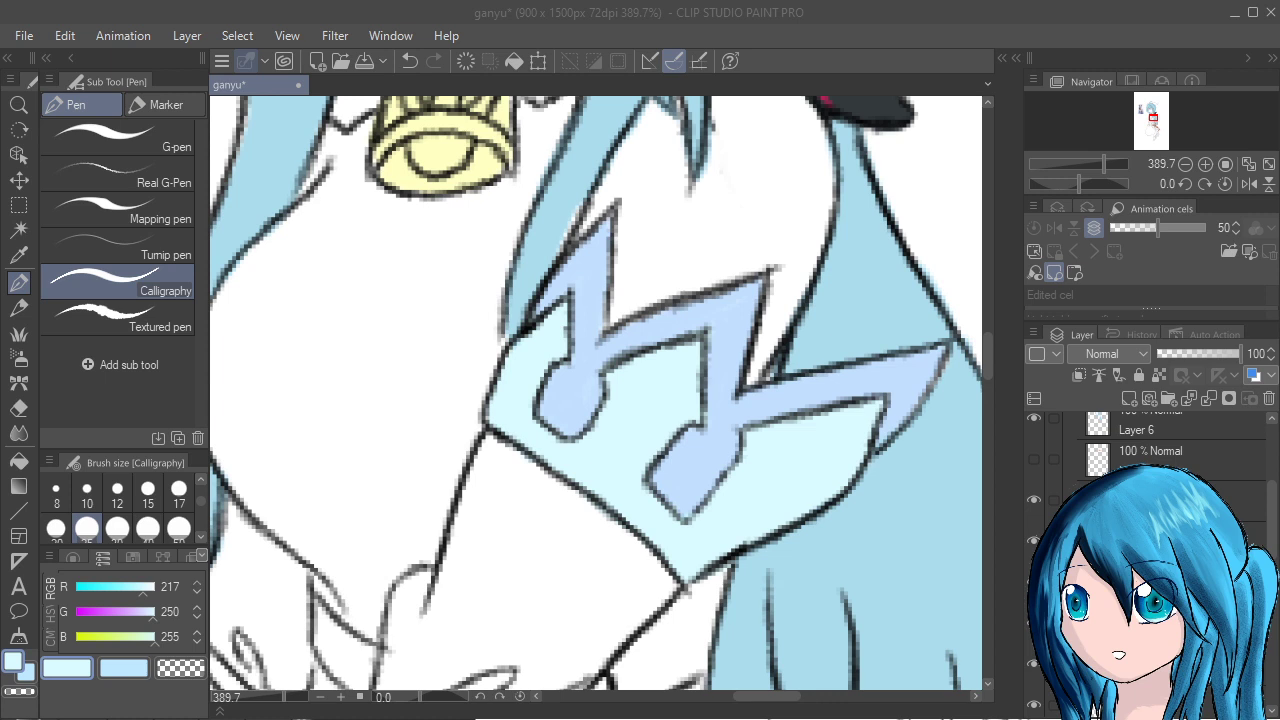
# Set the drawing colour to RGB 239, 250, 255 and paint the first patch of sleeve just below the crown-shaped cuff.
pyautogui.moveTo(143, 588); pyautogui.dragTo(145, 588)
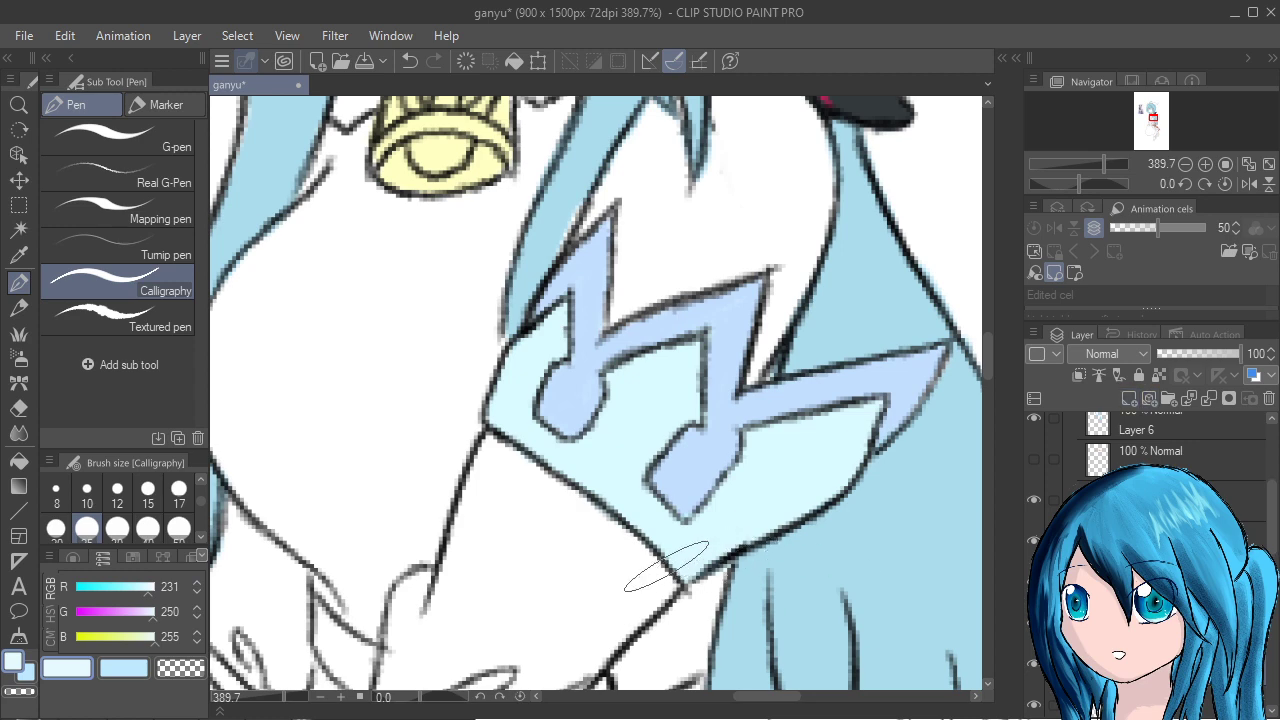
pyautogui.scroll(-4, 655, 573)
pyautogui.moveTo(912, 667)
pyautogui.mouseDown()
pyautogui.moveTo(884, 505)
pyautogui.moveTo(910, 638)
pyautogui.mouseUp()
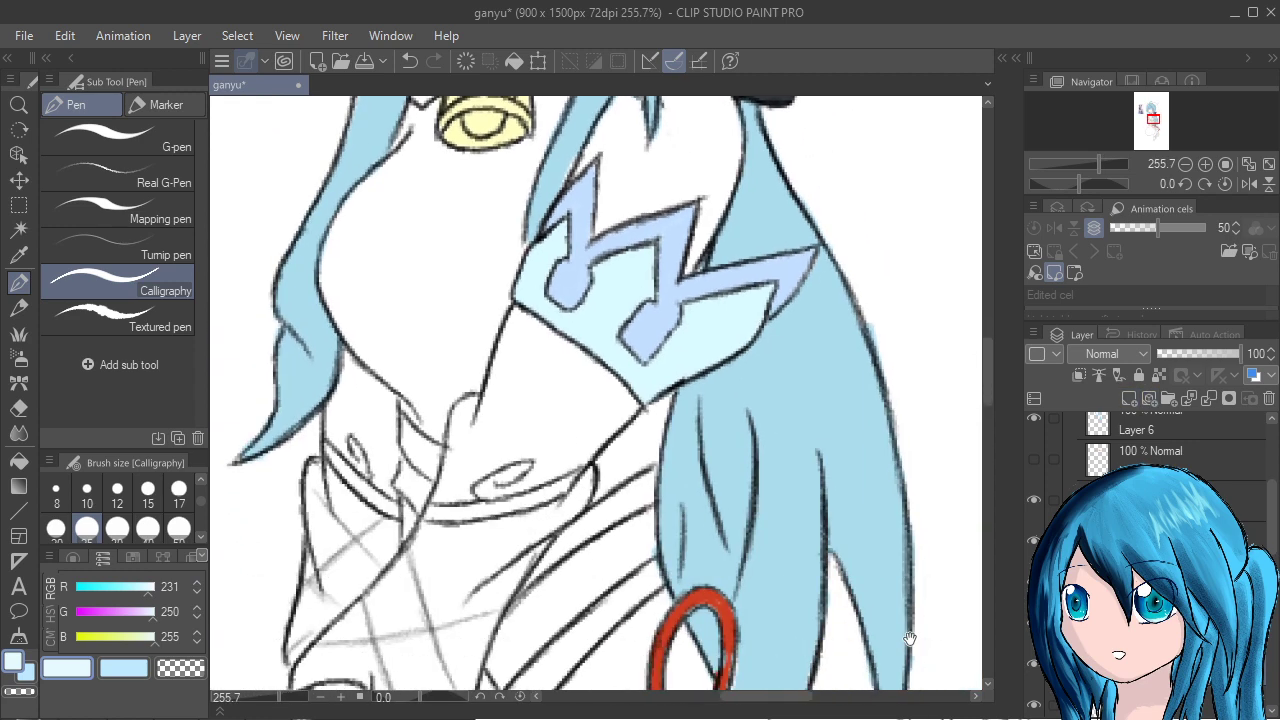
pyautogui.moveTo(541, 304); pyautogui.dragTo(523, 370)
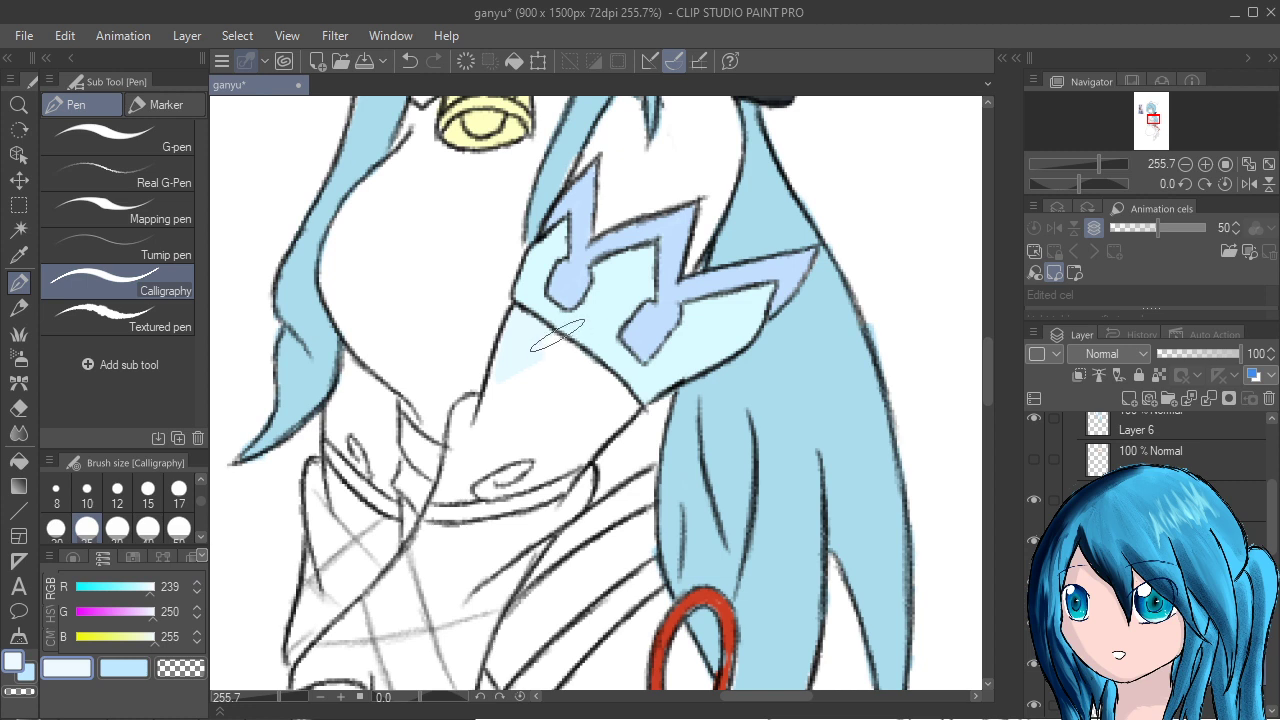
pyautogui.moveTo(557, 334)
pyautogui.mouseDown()
pyautogui.moveTo(510, 394)
pyautogui.moveTo(544, 298)
pyautogui.mouseUp()
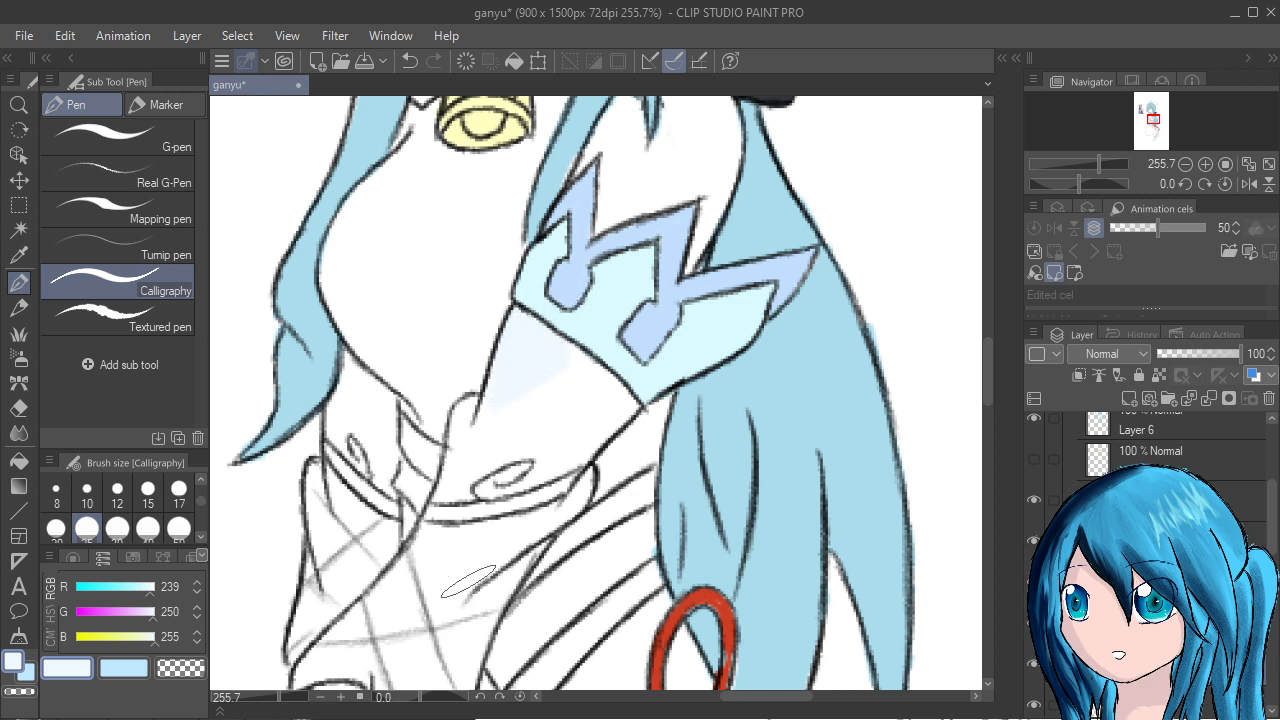
# Fill the background layer with dark red, RGB 100, 0, 0, to contrast with the pale clothing colours.
pyautogui.scroll(-3, 1150, 450)
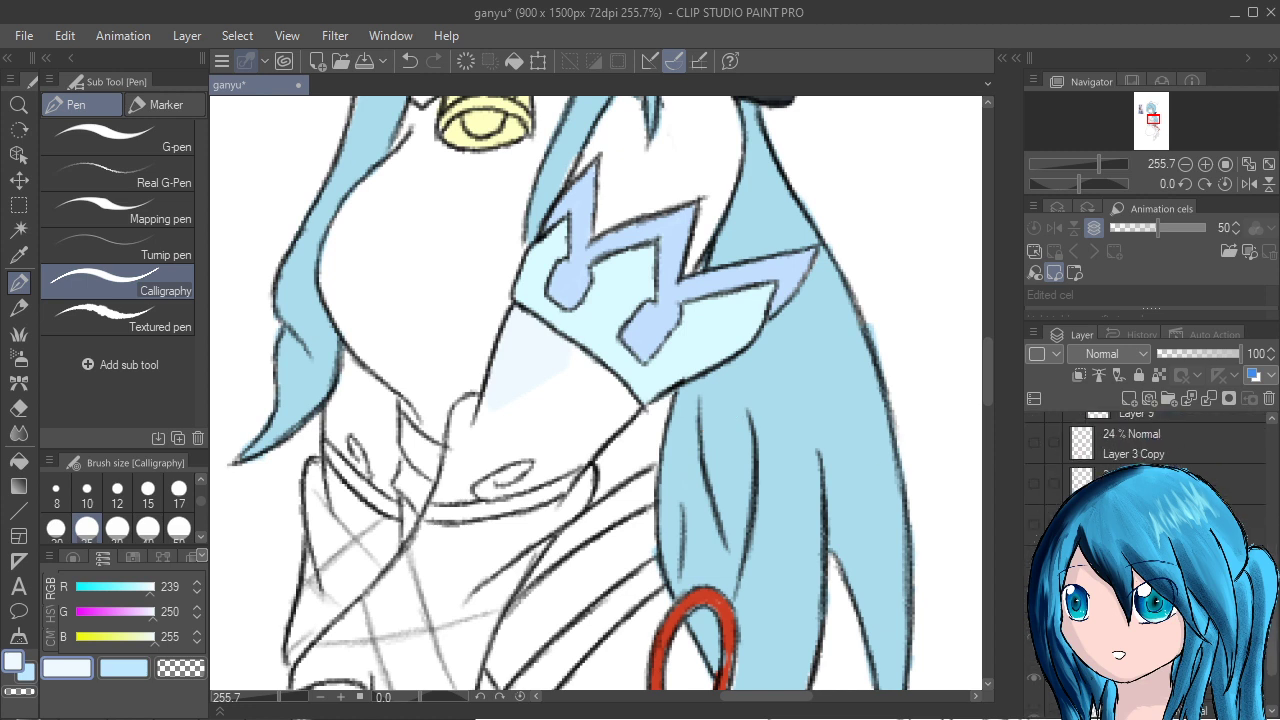
pyautogui.scroll(-2, 1150, 450)
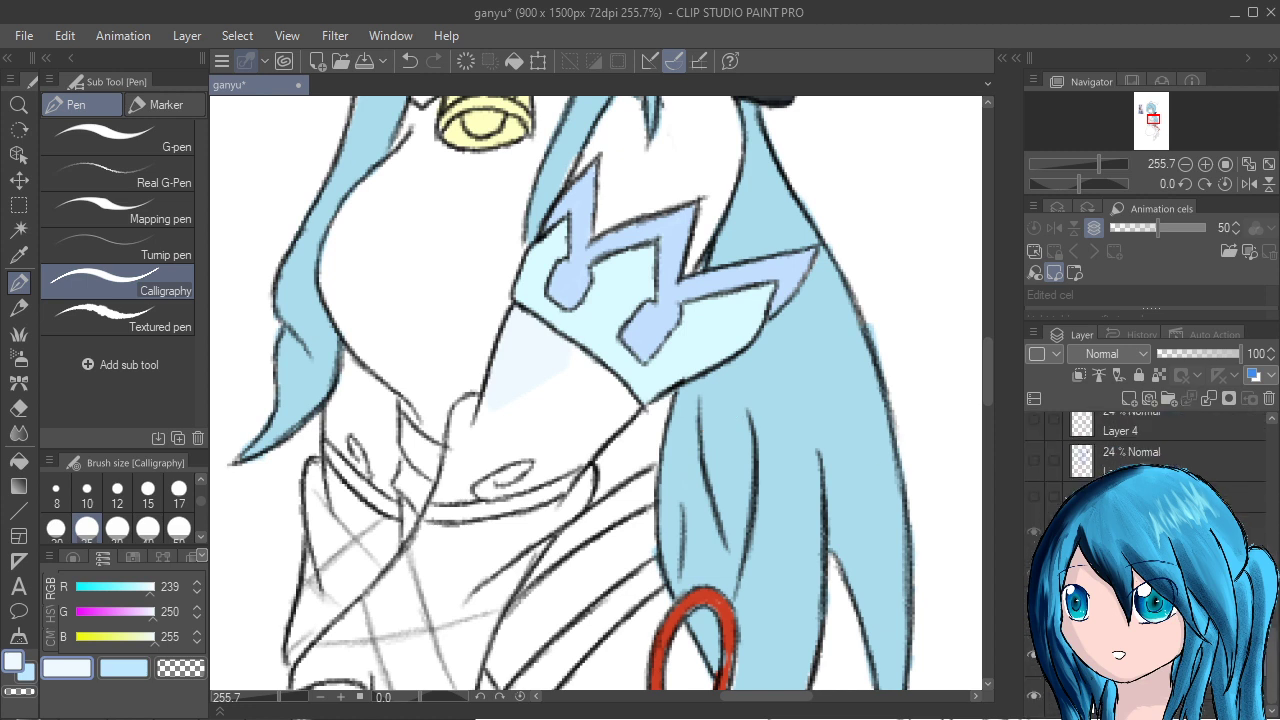
pyautogui.press('g')
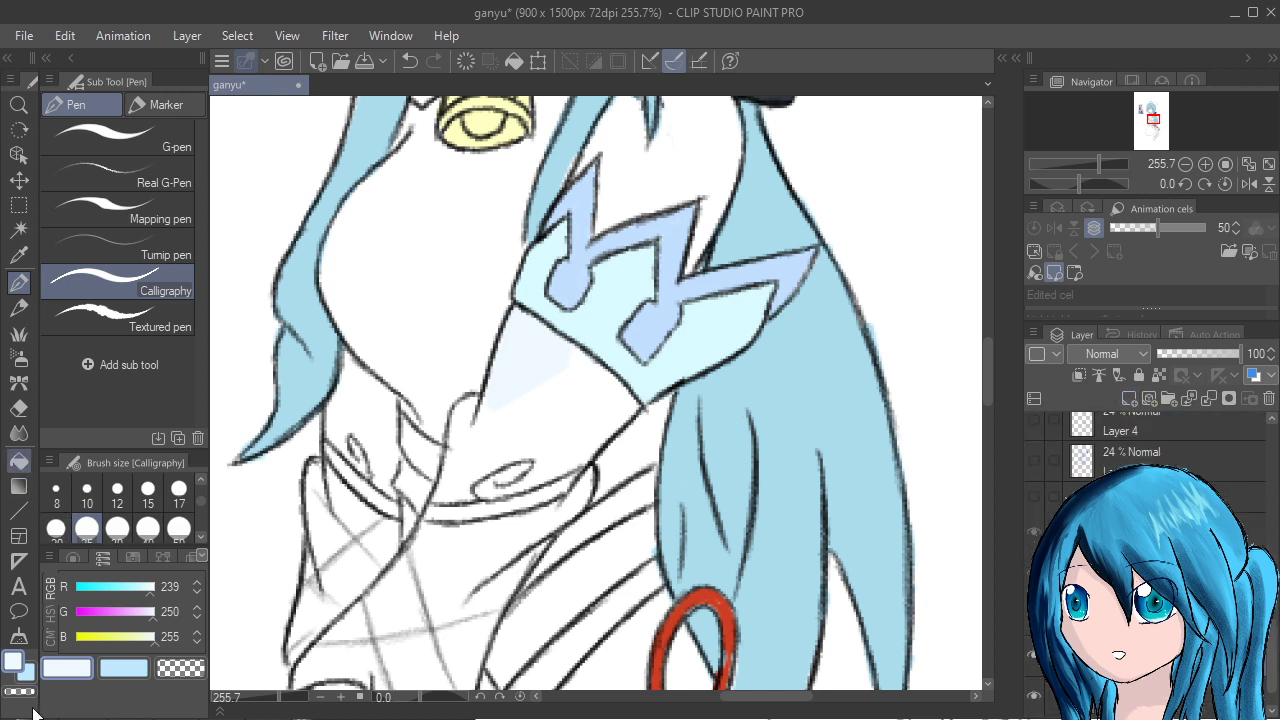
pyautogui.moveTo(150, 588); pyautogui.dragTo(74, 588)
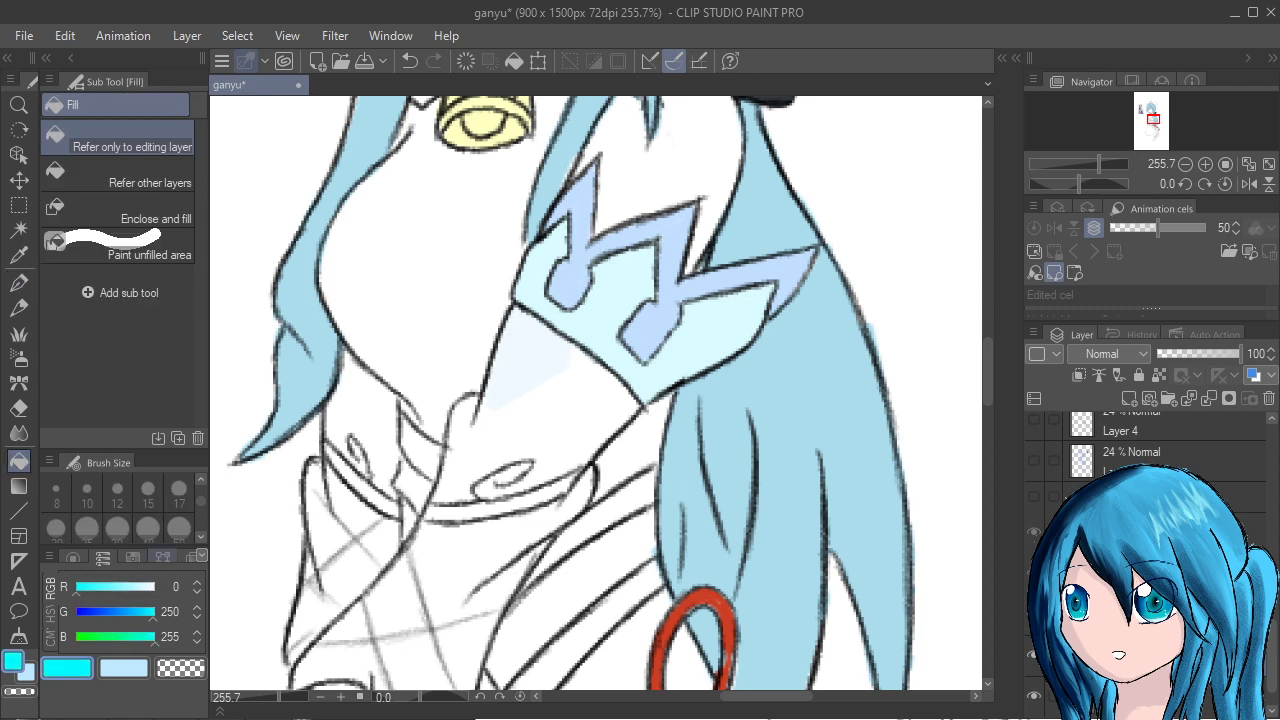
pyautogui.click(572, 418)
pyautogui.moveTo(153, 613); pyautogui.dragTo(75, 613)
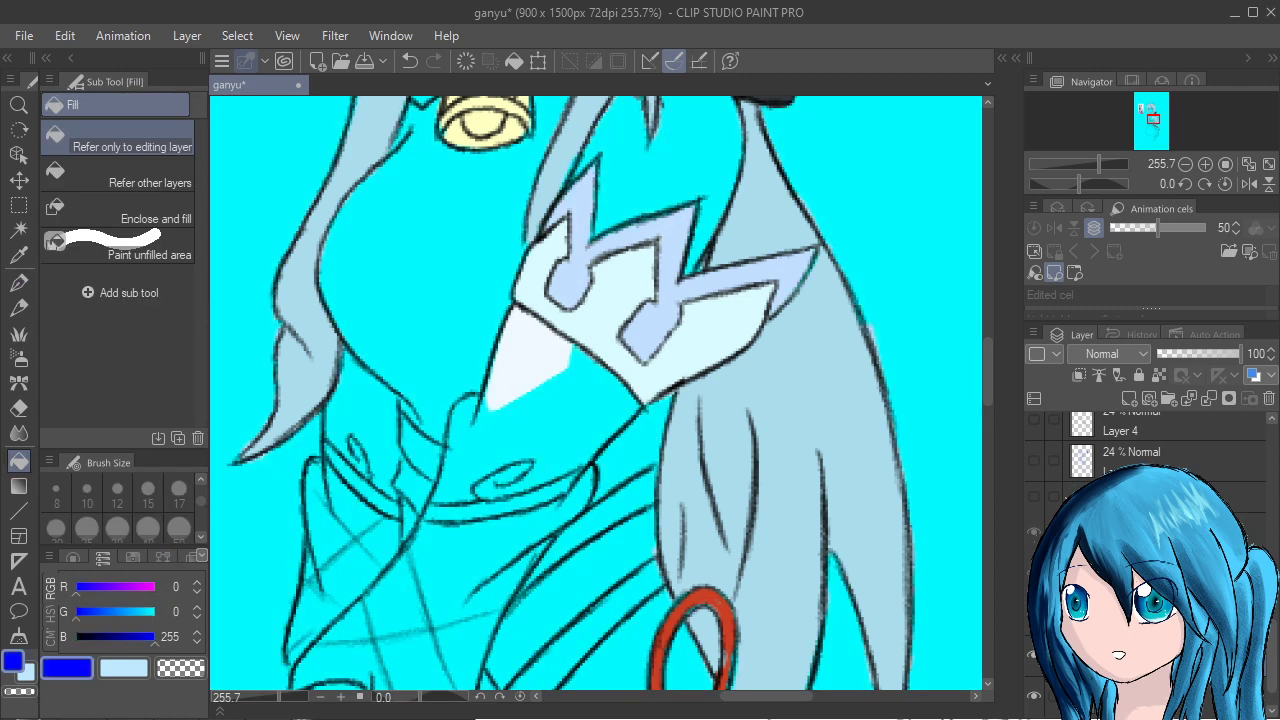
pyautogui.moveTo(152, 636); pyautogui.dragTo(76, 636)
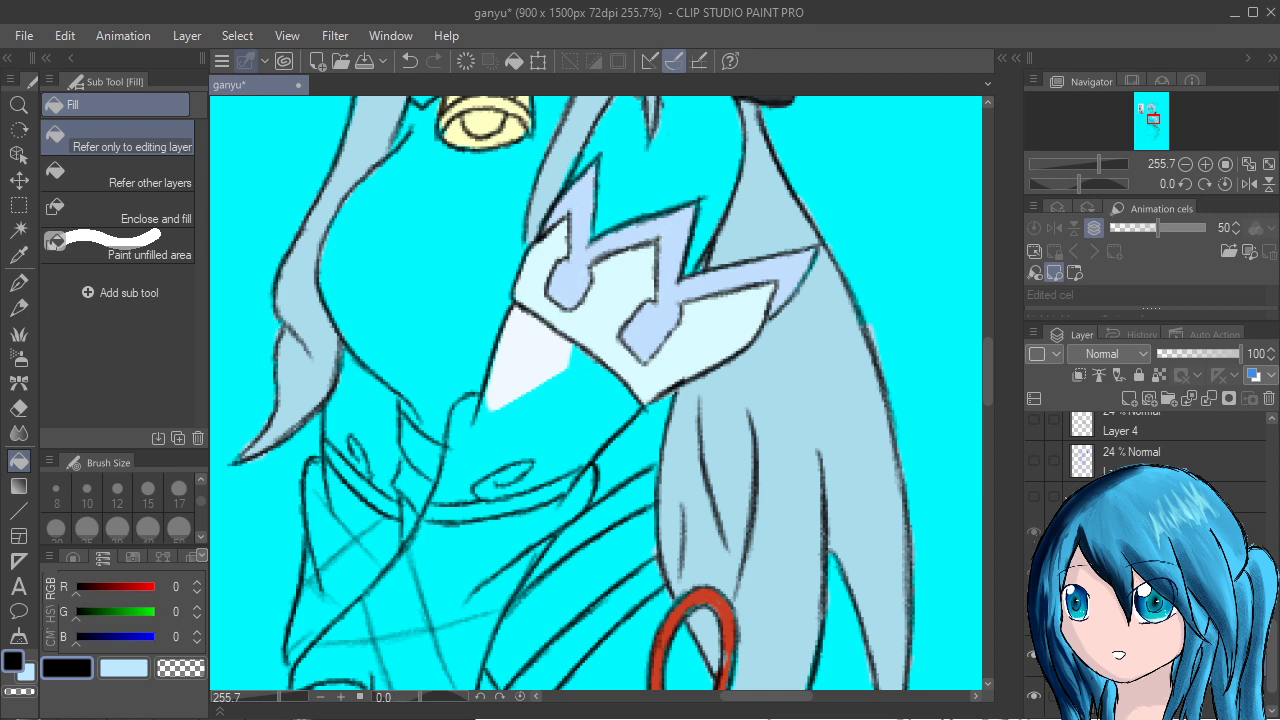
pyautogui.click(107, 587)
pyautogui.click(572, 418)
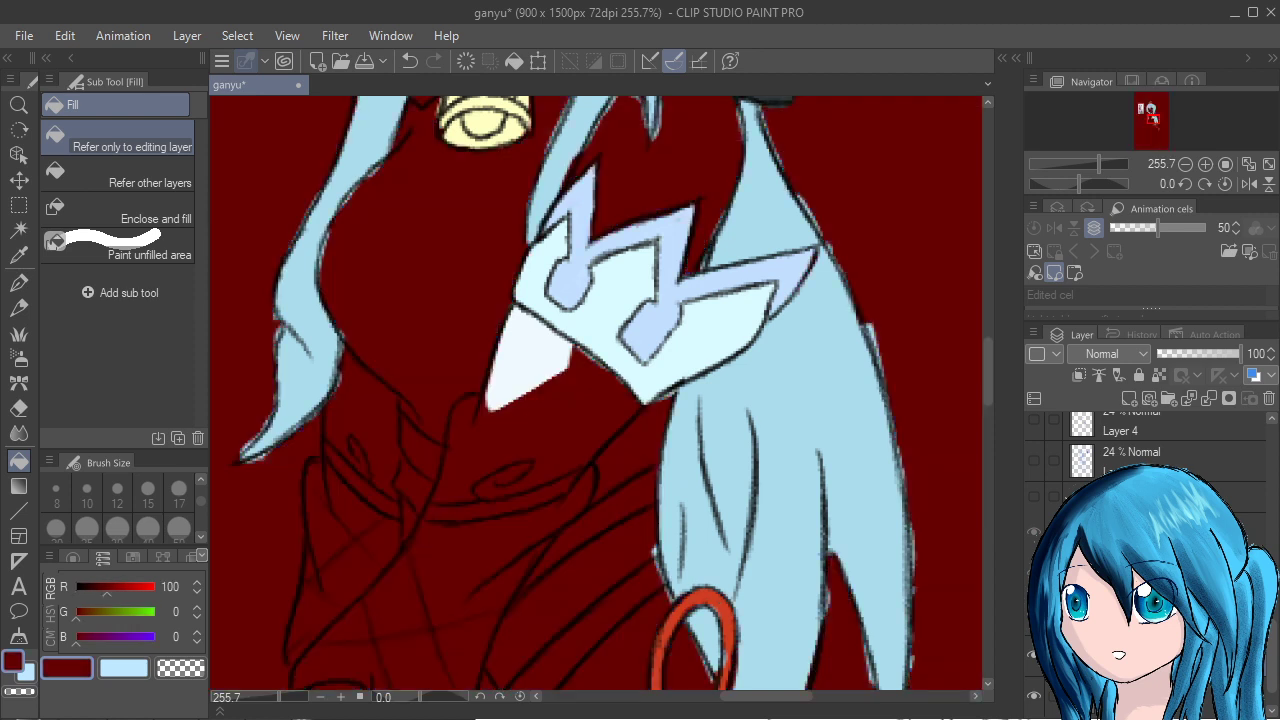
# Find the layer that holds the pale sleeve paint by switching layer visibility off and on.
pyautogui.scroll(5, 1160, 450)
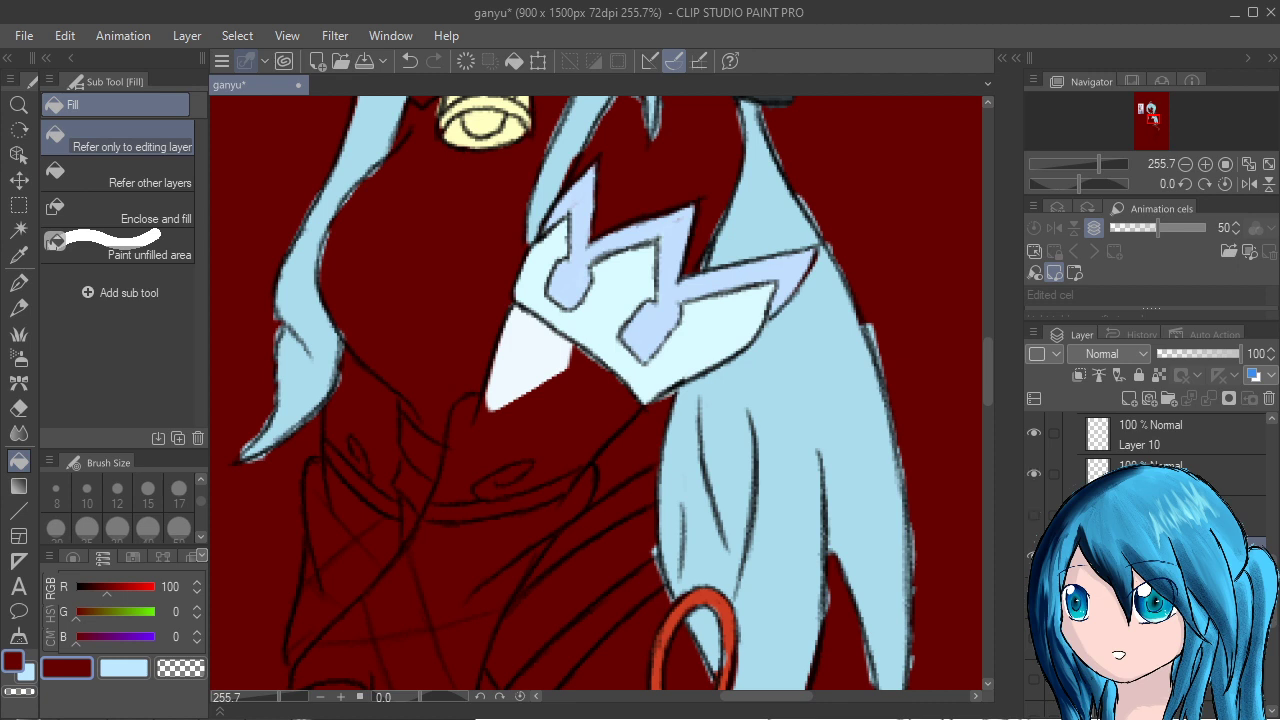
pyautogui.scroll(5, 1160, 450)
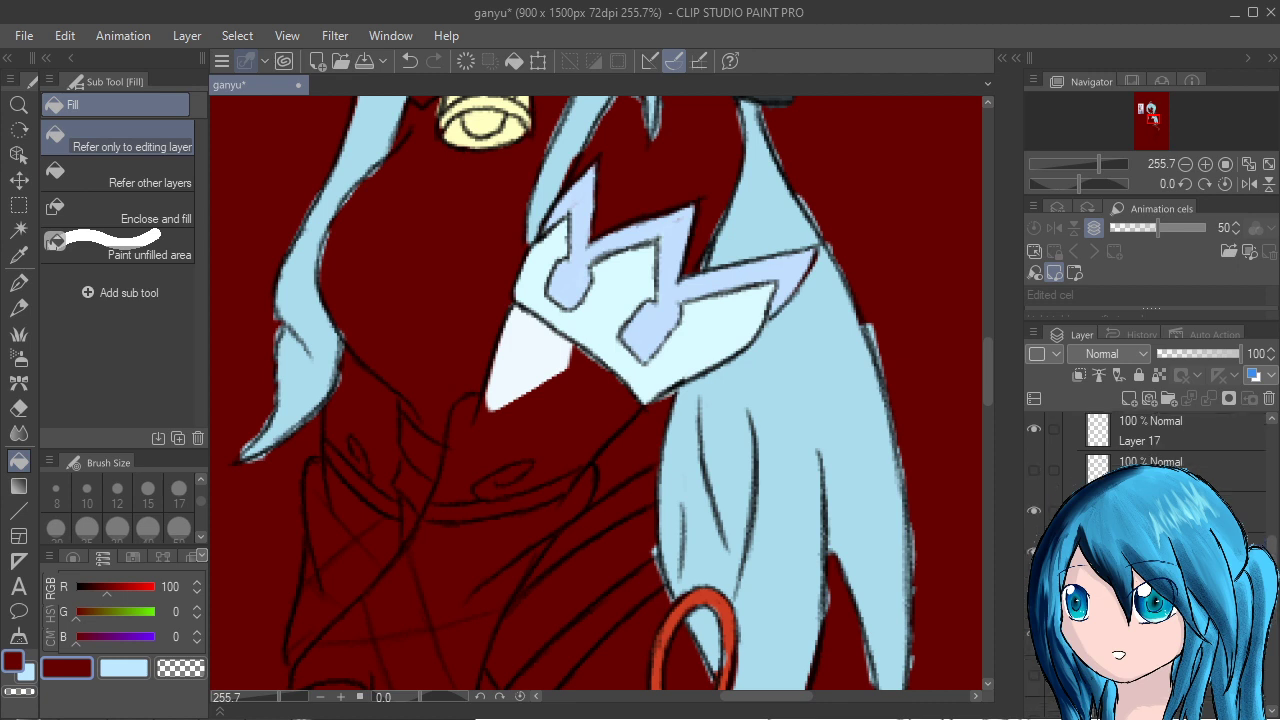
pyautogui.click(1034, 470)
pyautogui.scroll(2, 1160, 450)
pyautogui.scroll(-3, 1160, 450)
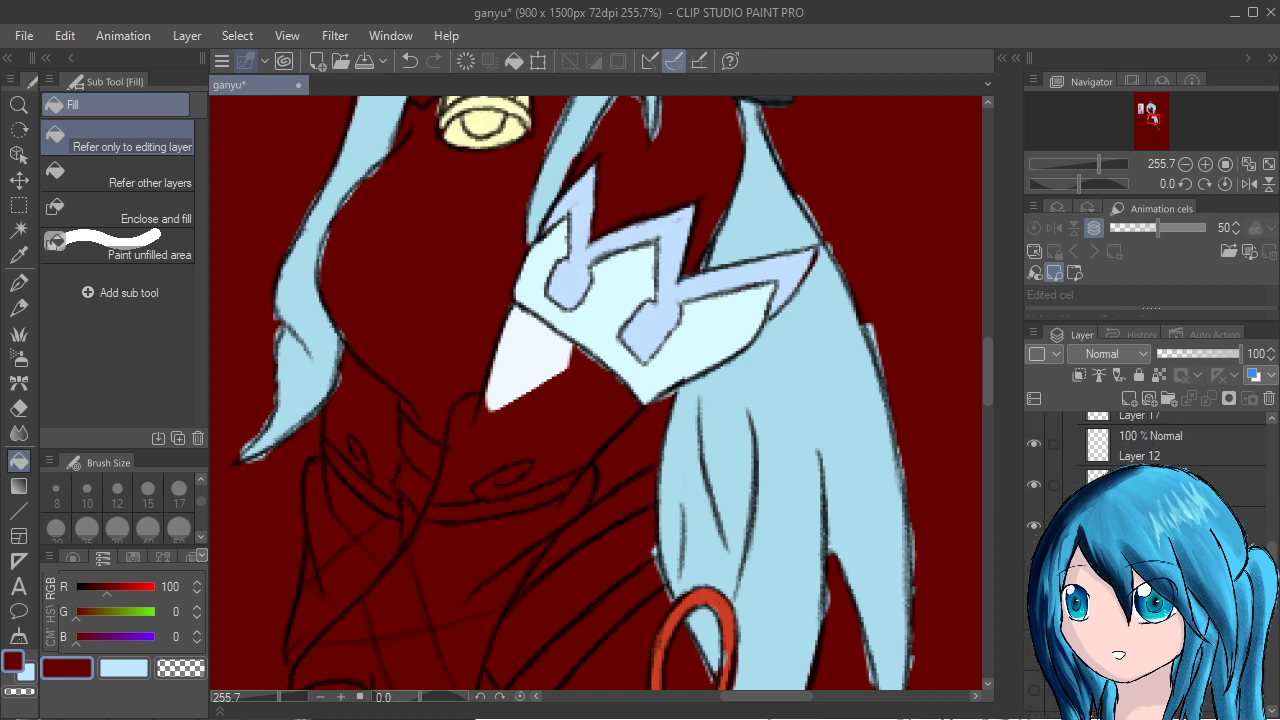
pyautogui.scroll(-10, 1160, 450)
pyautogui.scroll(10, 1160, 450)
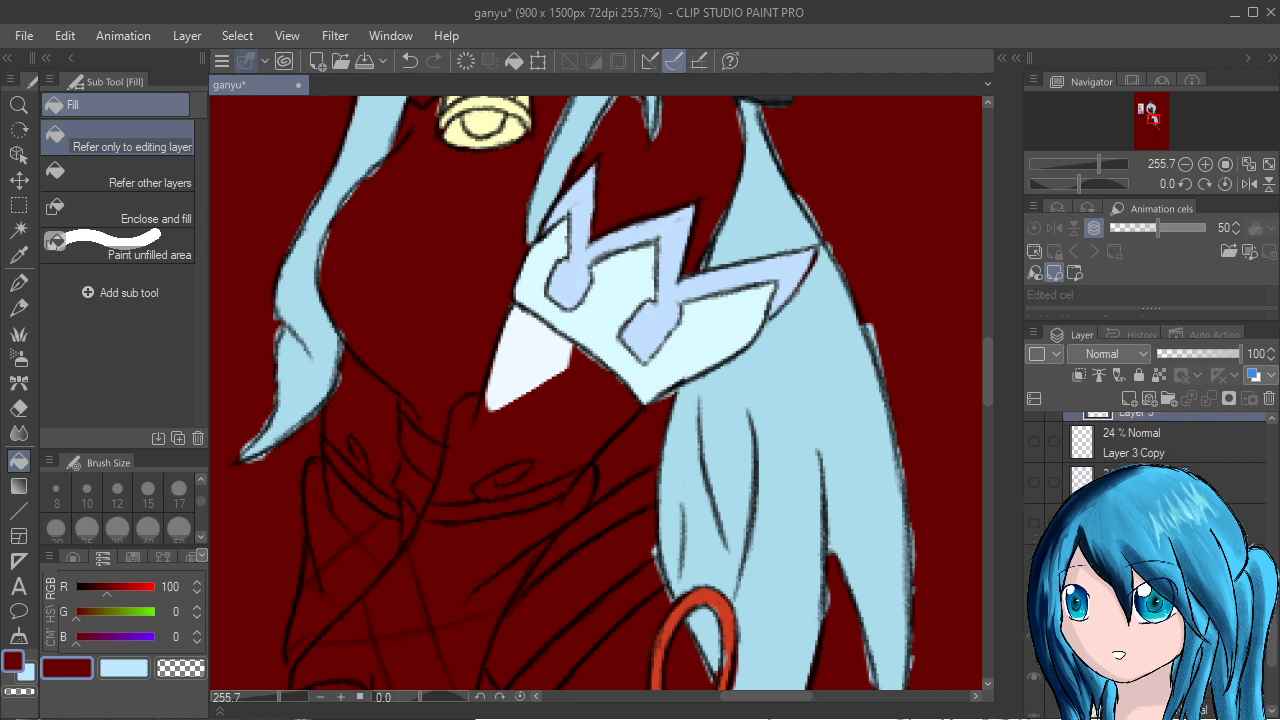
pyautogui.scroll(-2, 1150, 450)
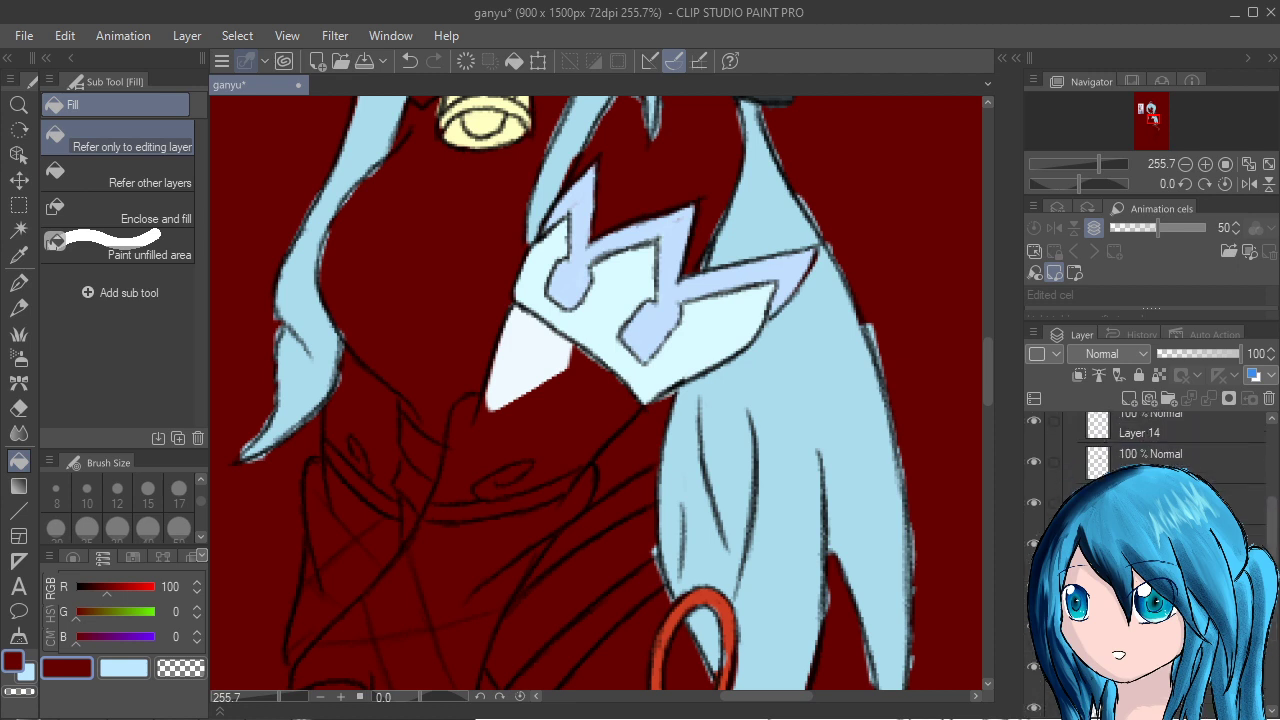
pyautogui.click(1034, 544)
pyautogui.click(1034, 544)
pyautogui.click(1034, 585)
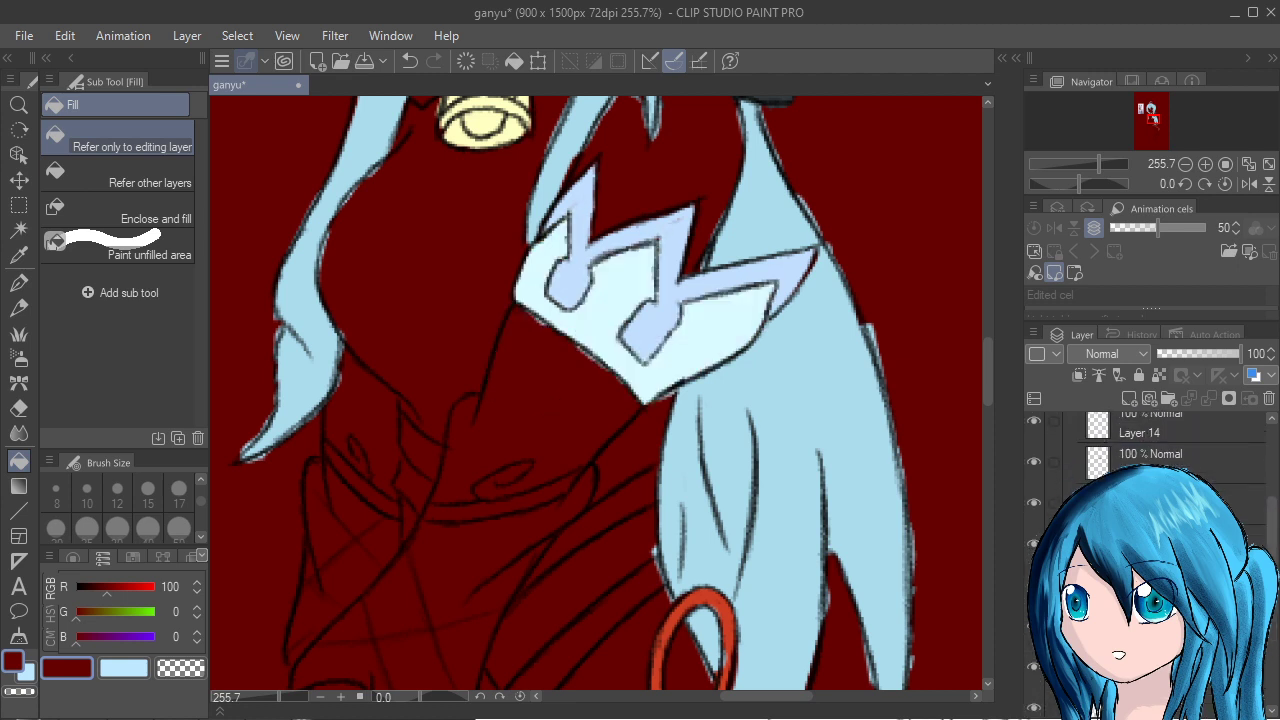
pyautogui.click(1034, 585)
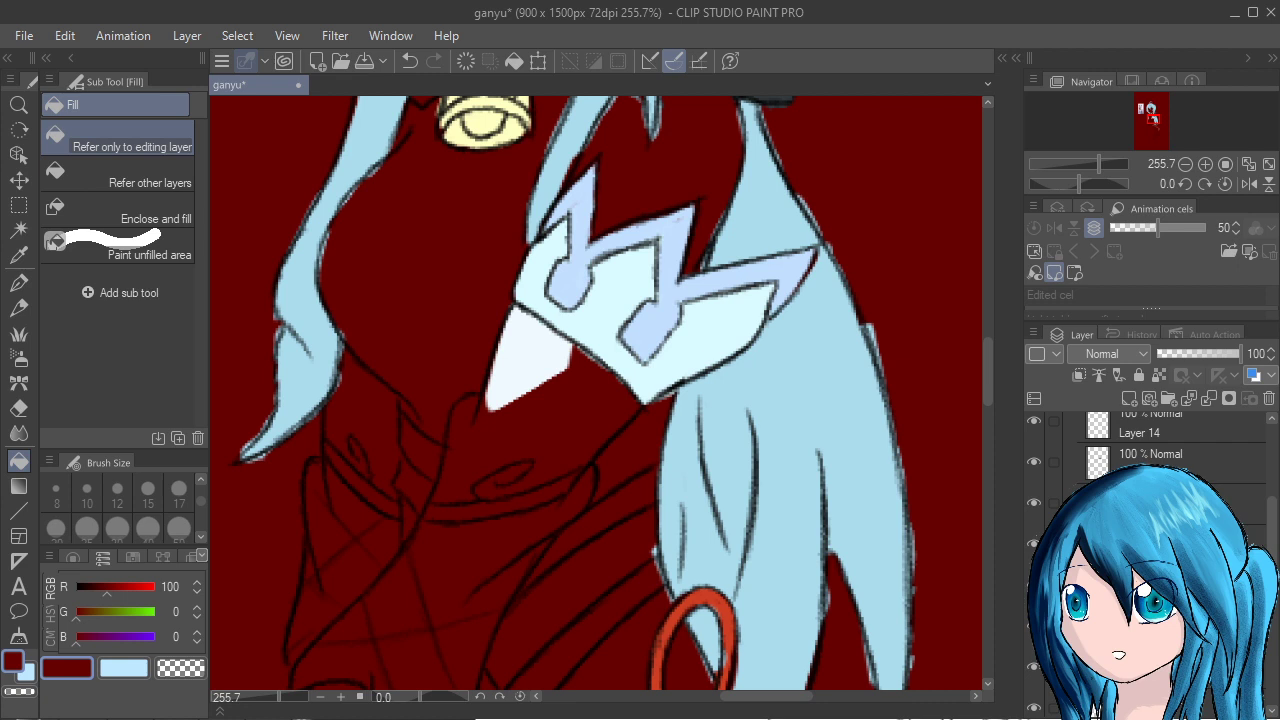
# Paint the upper part of the front sleeve below the cuff in RGB 239, 250, 255 with the Calligraphy pen.
pyautogui.keyDown('alt'); pyautogui.click(795, 537); pyautogui.keyUp('alt')
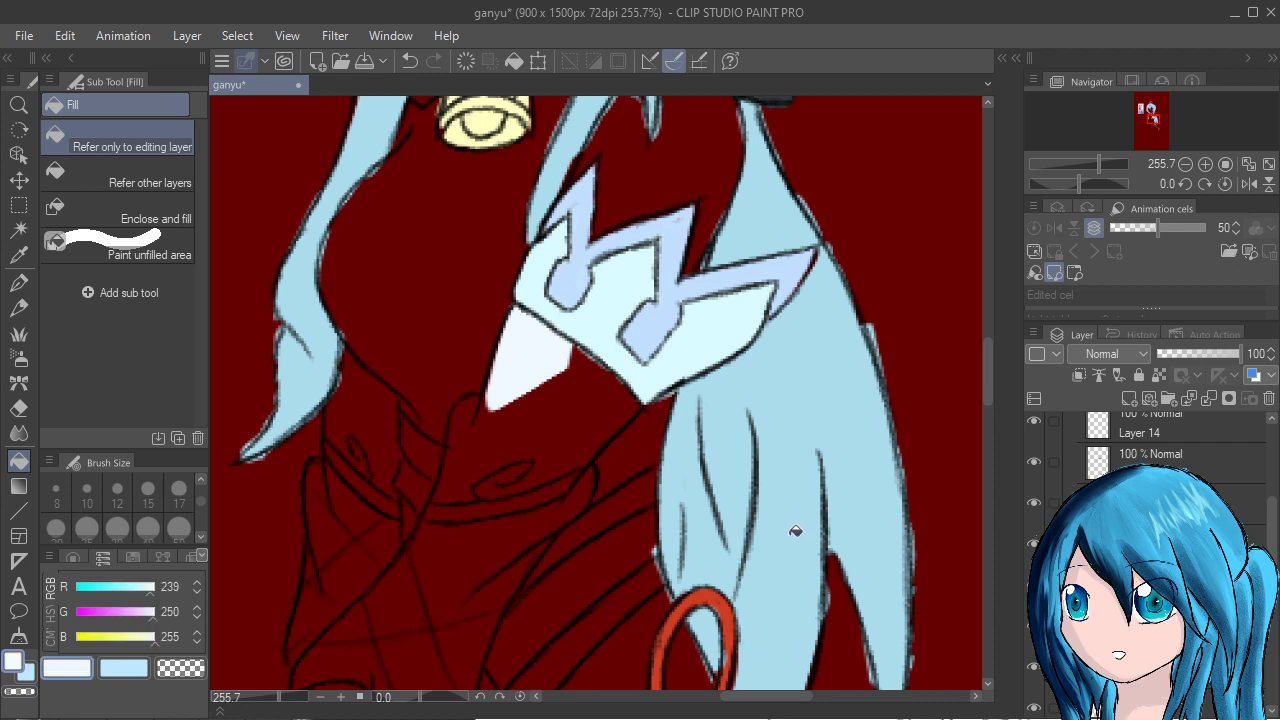
pyautogui.press('p')
pyautogui.moveTo(548, 354)
pyautogui.mouseDown()
pyautogui.moveTo(558, 385)
pyautogui.moveTo(550, 344)
pyautogui.moveTo(546, 428)
pyautogui.moveTo(561, 380)
pyautogui.moveTo(551, 434)
pyautogui.moveTo(591, 351)
pyautogui.moveTo(539, 414)
pyautogui.moveTo(553, 441)
pyautogui.moveTo(615, 360)
pyautogui.moveTo(541, 428)
pyautogui.moveTo(533, 473)
pyautogui.moveTo(609, 386)
pyautogui.moveTo(501, 488)
pyautogui.moveTo(641, 380)
pyautogui.moveTo(543, 465)
pyautogui.moveTo(625, 392)
pyautogui.moveTo(581, 445)
pyautogui.moveTo(622, 401)
pyautogui.moveTo(541, 423)
pyautogui.moveTo(523, 393)
pyautogui.moveTo(493, 435)
pyautogui.moveTo(516, 379)
pyautogui.moveTo(489, 434)
pyautogui.moveTo(492, 391)
pyautogui.moveTo(482, 409)
pyautogui.moveTo(481, 398)
pyautogui.moveTo(456, 481)
pyautogui.moveTo(466, 467)
pyautogui.moveTo(459, 483)
pyautogui.moveTo(494, 475)
pyautogui.moveTo(469, 481)
pyautogui.moveTo(530, 411)
pyautogui.moveTo(498, 463)
pyautogui.moveTo(533, 437)
pyautogui.moveTo(518, 468)
pyautogui.moveTo(541, 445)
pyautogui.moveTo(516, 452)
pyautogui.moveTo(543, 445)
pyautogui.moveTo(479, 501)
pyautogui.mouseUp()
pyautogui.moveTo(487, 447)
pyautogui.mouseDown()
pyautogui.moveTo(454, 523)
pyautogui.moveTo(476, 455)
pyautogui.moveTo(400, 577)
pyautogui.moveTo(476, 483)
pyautogui.mouseUp()
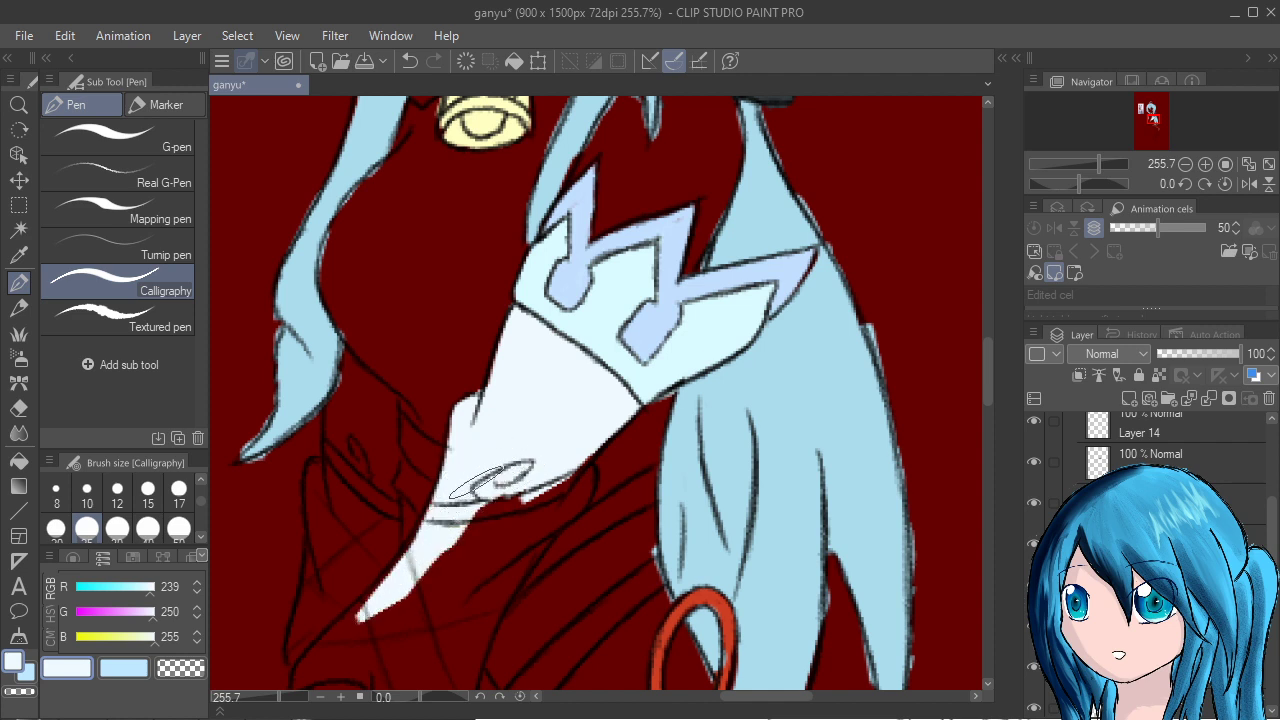
pyautogui.moveTo(415, 565)
pyautogui.mouseDown()
pyautogui.moveTo(465, 487)
pyautogui.moveTo(365, 612)
pyautogui.moveTo(465, 487)
pyautogui.moveTo(437, 536)
pyautogui.moveTo(480, 439)
pyautogui.moveTo(430, 560)
pyautogui.moveTo(486, 498)
pyautogui.moveTo(490, 520)
pyautogui.moveTo(530, 479)
pyautogui.moveTo(501, 552)
pyautogui.moveTo(516, 548)
pyautogui.moveTo(577, 447)
pyautogui.moveTo(550, 481)
pyautogui.moveTo(565, 481)
pyautogui.moveTo(552, 513)
pyautogui.moveTo(567, 487)
pyautogui.moveTo(542, 530)
pyautogui.moveTo(564, 515)
pyautogui.moveTo(491, 568)
pyautogui.moveTo(510, 532)
pyautogui.mouseUp()
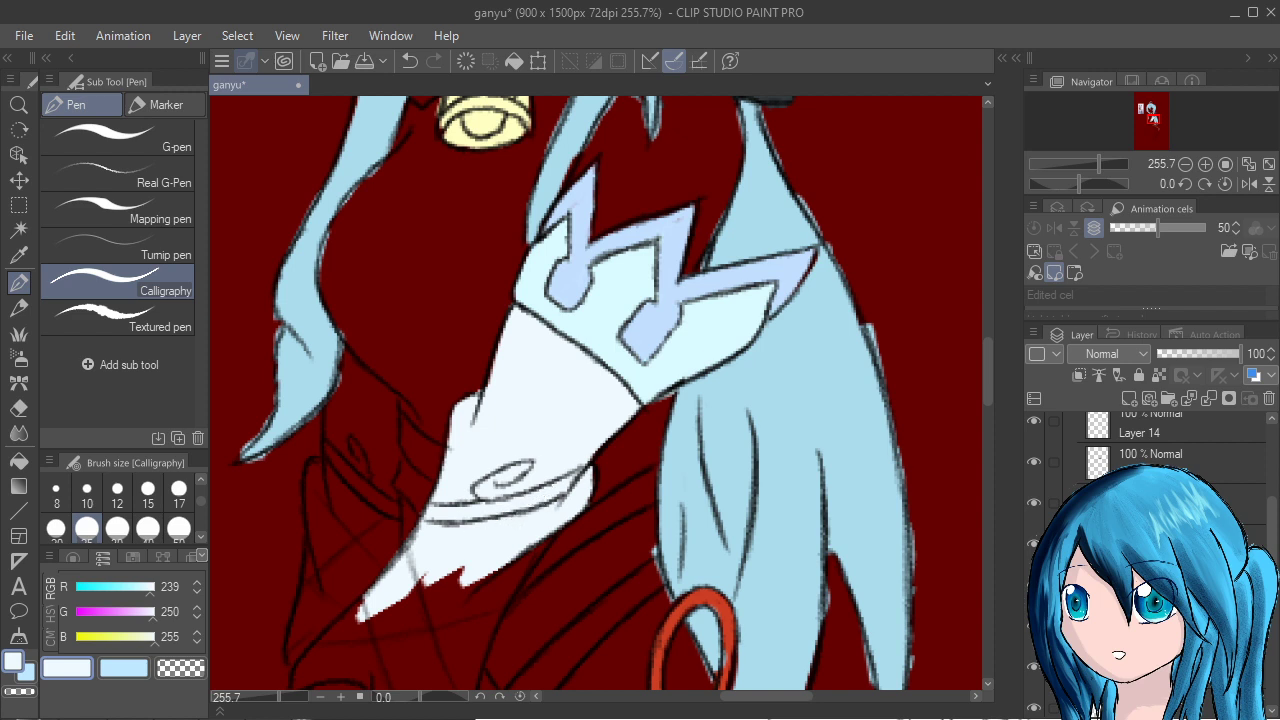
# Continue the pale sleeve colour over the crosshatched forearm section down to the hand.
pyautogui.moveTo(723, 685); pyautogui.dragTo(832, 572)
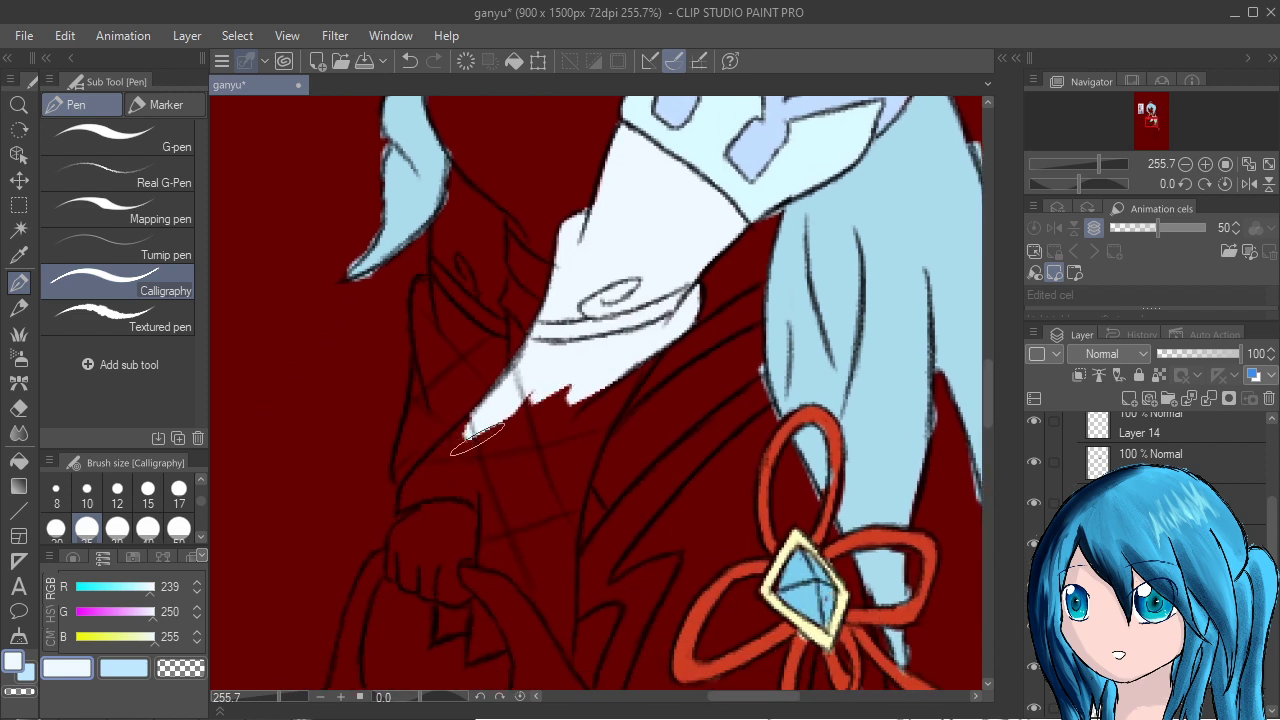
pyautogui.moveTo(423, 495)
pyautogui.mouseDown()
pyautogui.moveTo(486, 420)
pyautogui.moveTo(434, 465)
pyautogui.moveTo(479, 423)
pyautogui.moveTo(452, 444)
pyautogui.moveTo(521, 384)
pyautogui.moveTo(416, 494)
pyautogui.mouseUp()
pyautogui.moveTo(551, 456)
pyautogui.mouseDown()
pyautogui.moveTo(577, 352)
pyautogui.moveTo(543, 486)
pyautogui.moveTo(579, 356)
pyautogui.moveTo(560, 442)
pyautogui.moveTo(605, 360)
pyautogui.moveTo(575, 436)
pyautogui.moveTo(617, 365)
pyautogui.moveTo(592, 407)
pyautogui.moveTo(645, 352)
pyautogui.moveTo(589, 429)
pyautogui.moveTo(640, 359)
pyautogui.moveTo(550, 456)
pyautogui.moveTo(535, 391)
pyautogui.moveTo(531, 493)
pyautogui.moveTo(518, 438)
pyautogui.moveTo(495, 467)
pyautogui.moveTo(486, 459)
pyautogui.moveTo(453, 481)
pyautogui.moveTo(520, 493)
pyautogui.moveTo(519, 525)
pyautogui.moveTo(561, 416)
pyautogui.moveTo(570, 451)
pyautogui.moveTo(582, 412)
pyautogui.moveTo(562, 493)
pyautogui.moveTo(599, 394)
pyautogui.moveTo(569, 485)
pyautogui.moveTo(590, 404)
pyautogui.moveTo(573, 449)
pyautogui.mouseUp()
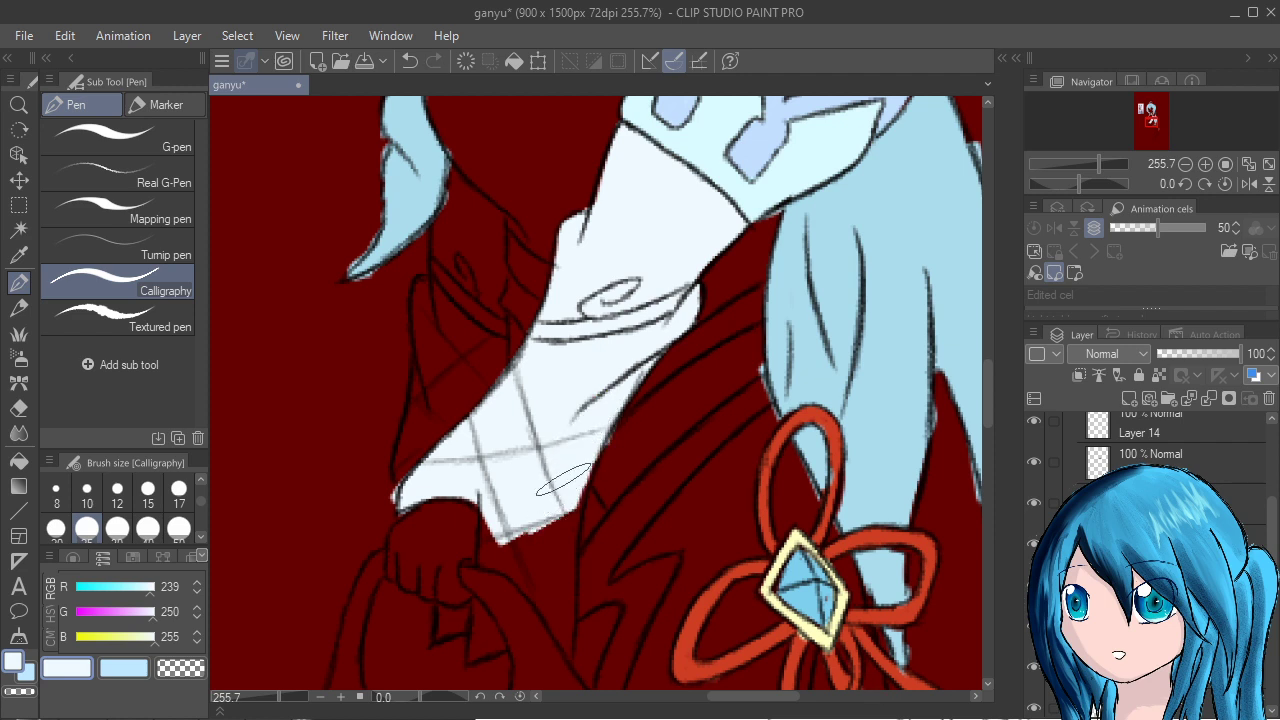
pyautogui.moveTo(563, 480)
pyautogui.mouseDown()
pyautogui.moveTo(526, 469)
pyautogui.moveTo(514, 484)
pyautogui.moveTo(505, 558)
pyautogui.moveTo(505, 492)
pyautogui.moveTo(507, 529)
pyautogui.moveTo(519, 475)
pyautogui.moveTo(527, 586)
pyautogui.moveTo(551, 470)
pyautogui.moveTo(546, 592)
pyautogui.mouseUp()
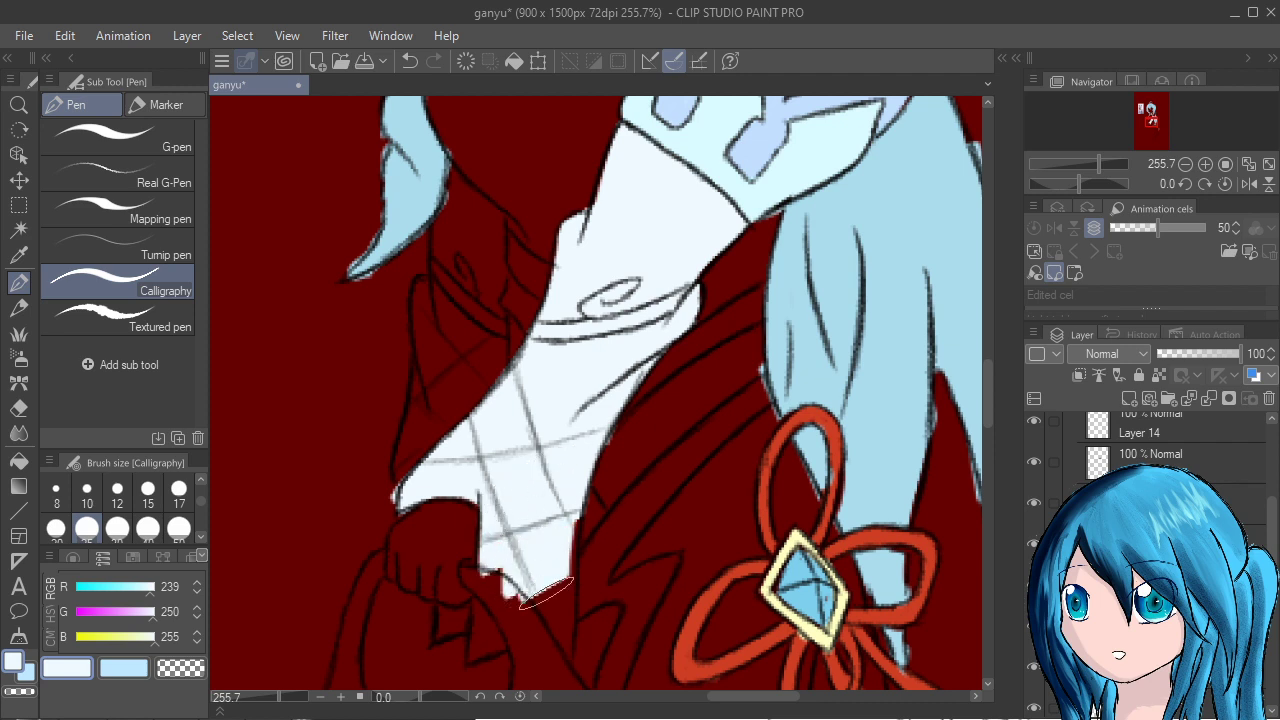
pyautogui.moveTo(554, 508); pyautogui.dragTo(552, 582)
# Paint the sleeve's hanging tip and the piece beneath the hand, and erase paint that spills over the outlines.
pyautogui.moveTo(826, 603); pyautogui.dragTo(851, 443)
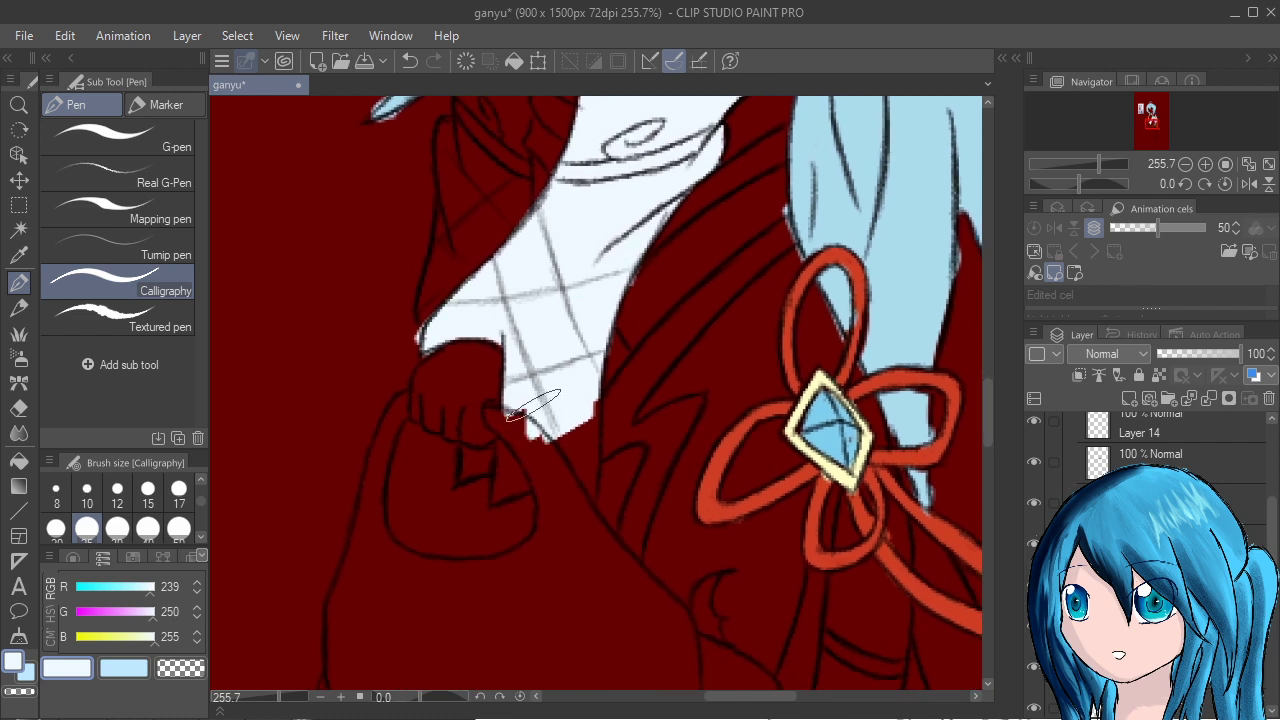
pyautogui.moveTo(535, 410)
pyautogui.mouseDown()
pyautogui.moveTo(521, 473)
pyautogui.moveTo(529, 409)
pyautogui.moveTo(516, 491)
pyautogui.moveTo(545, 477)
pyautogui.moveTo(570, 409)
pyautogui.moveTo(569, 439)
pyautogui.moveTo(585, 438)
pyautogui.moveTo(555, 476)
pyautogui.moveTo(573, 453)
pyautogui.moveTo(552, 527)
pyautogui.mouseUp()
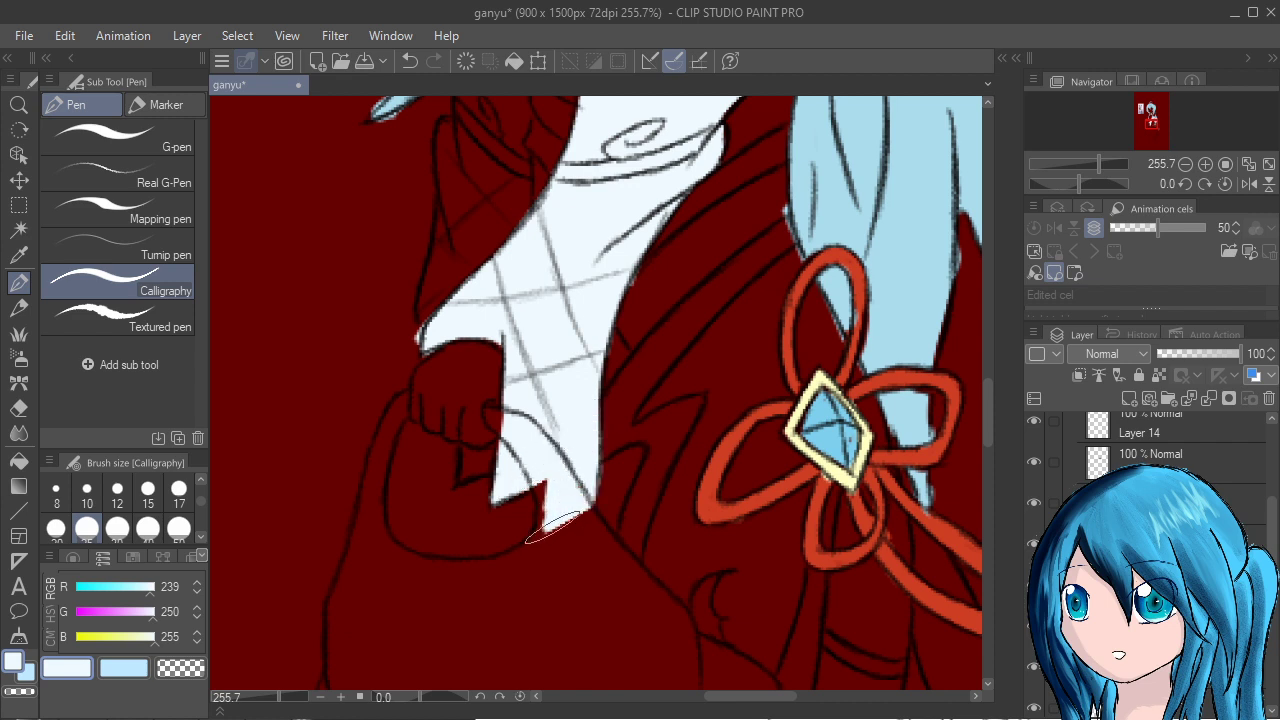
pyautogui.moveTo(514, 428)
pyautogui.mouseDown()
pyautogui.moveTo(548, 485)
pyautogui.moveTo(517, 437)
pyautogui.moveTo(539, 519)
pyautogui.moveTo(542, 477)
pyautogui.moveTo(517, 443)
pyautogui.moveTo(555, 507)
pyautogui.moveTo(549, 448)
pyautogui.moveTo(573, 527)
pyautogui.moveTo(554, 490)
pyautogui.moveTo(555, 548)
pyautogui.moveTo(546, 491)
pyautogui.moveTo(563, 542)
pyautogui.moveTo(561, 518)
pyautogui.moveTo(589, 545)
pyautogui.moveTo(589, 512)
pyautogui.moveTo(581, 529)
pyautogui.moveTo(557, 488)
pyautogui.mouseUp()
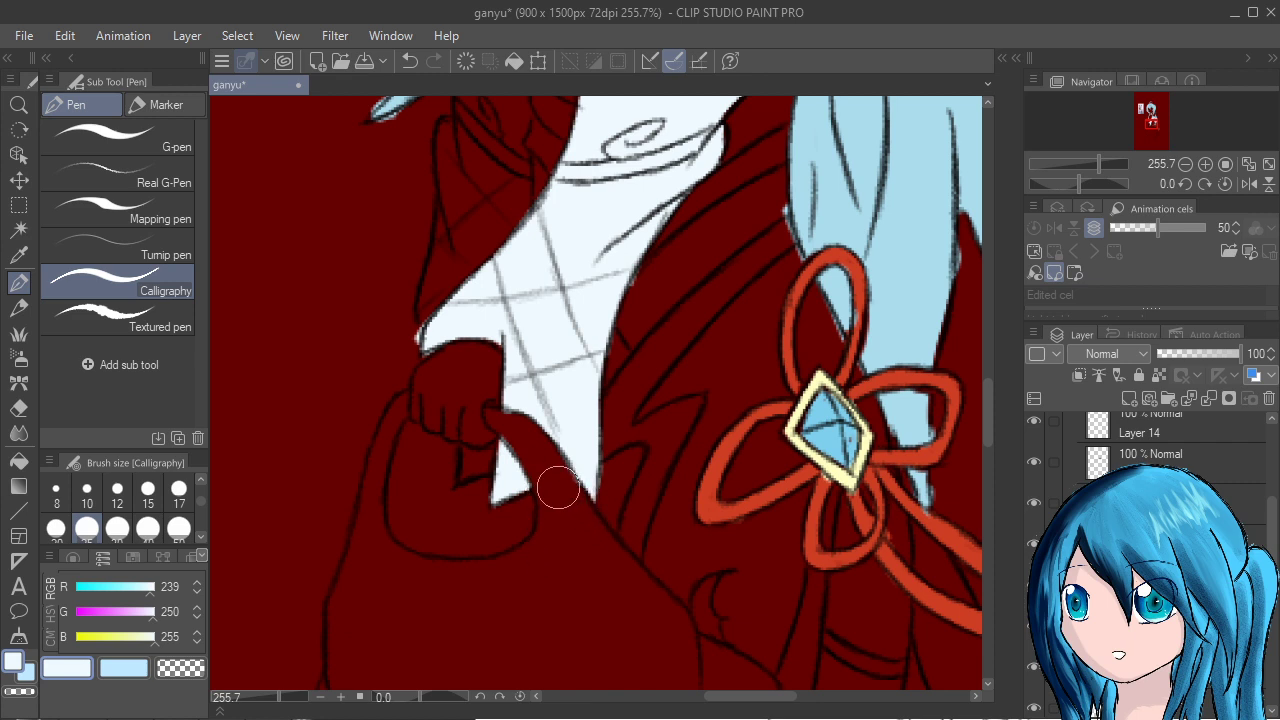
pyautogui.moveTo(416, 332)
pyautogui.mouseDown()
pyautogui.moveTo(406, 358)
pyautogui.moveTo(393, 350)
pyautogui.mouseUp()
pyautogui.moveTo(482, 456)
pyautogui.mouseDown()
pyautogui.moveTo(505, 447)
pyautogui.moveTo(470, 458)
pyautogui.moveTo(488, 435)
pyautogui.moveTo(458, 470)
pyautogui.moveTo(437, 471)
pyautogui.moveTo(469, 500)
pyautogui.moveTo(529, 443)
pyautogui.moveTo(494, 423)
pyautogui.moveTo(480, 434)
pyautogui.mouseUp()
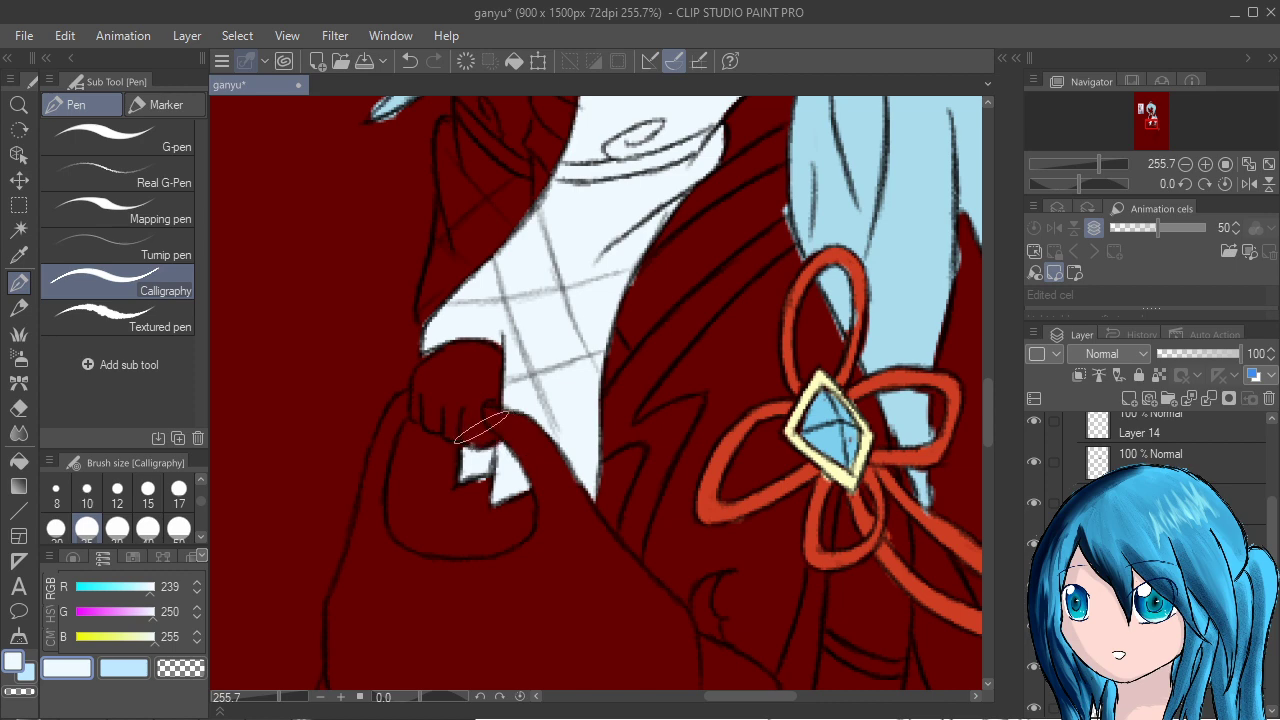
# Paint the rear arm's sleeve in the same pale colour and trim its upper and inner edges to the line art.
pyautogui.scroll(-2, 481, 427)
pyautogui.moveTo(988, 352); pyautogui.dragTo(945, 716)
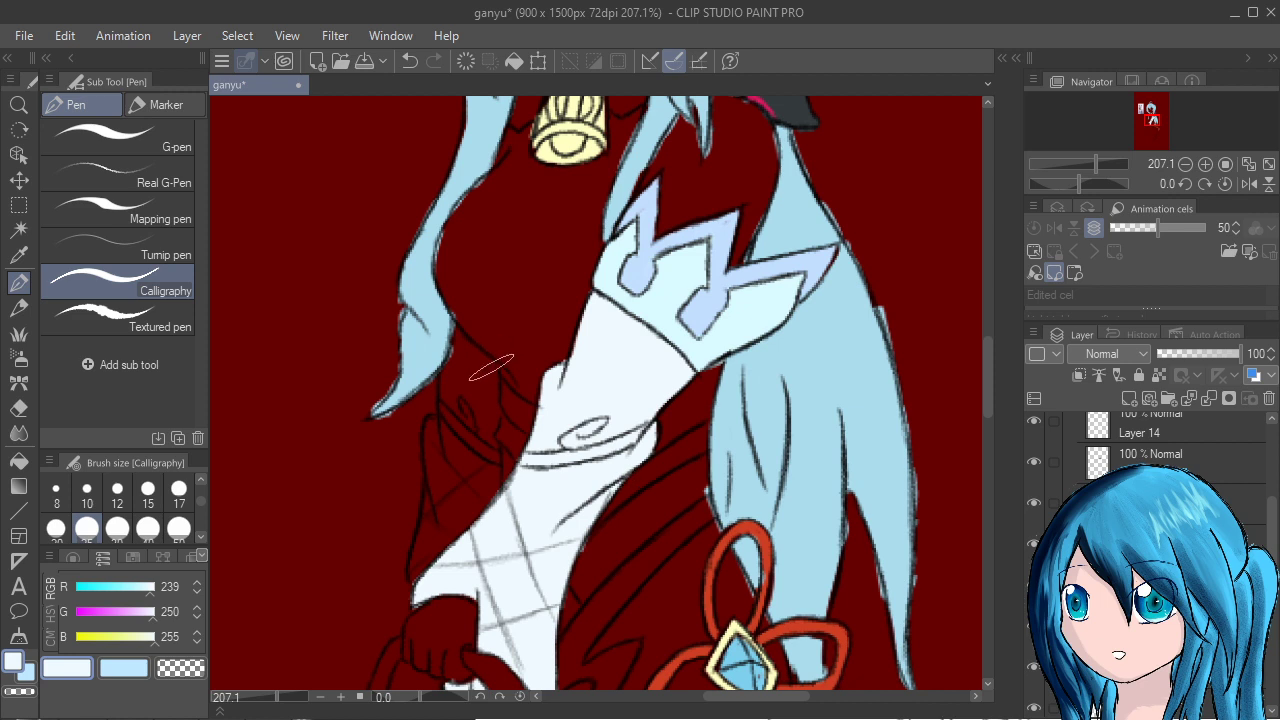
pyautogui.moveTo(472, 323)
pyautogui.mouseDown()
pyautogui.moveTo(461, 413)
pyautogui.moveTo(467, 328)
pyautogui.moveTo(477, 451)
pyautogui.moveTo(468, 349)
pyautogui.moveTo(480, 391)
pyautogui.moveTo(471, 511)
pyautogui.moveTo(452, 413)
pyautogui.moveTo(458, 521)
pyautogui.moveTo(450, 469)
pyautogui.moveTo(452, 558)
pyautogui.moveTo(452, 471)
pyautogui.moveTo(431, 569)
pyautogui.moveTo(441, 529)
pyautogui.moveTo(449, 548)
pyautogui.moveTo(465, 544)
pyautogui.moveTo(478, 458)
pyautogui.moveTo(460, 519)
pyautogui.mouseUp()
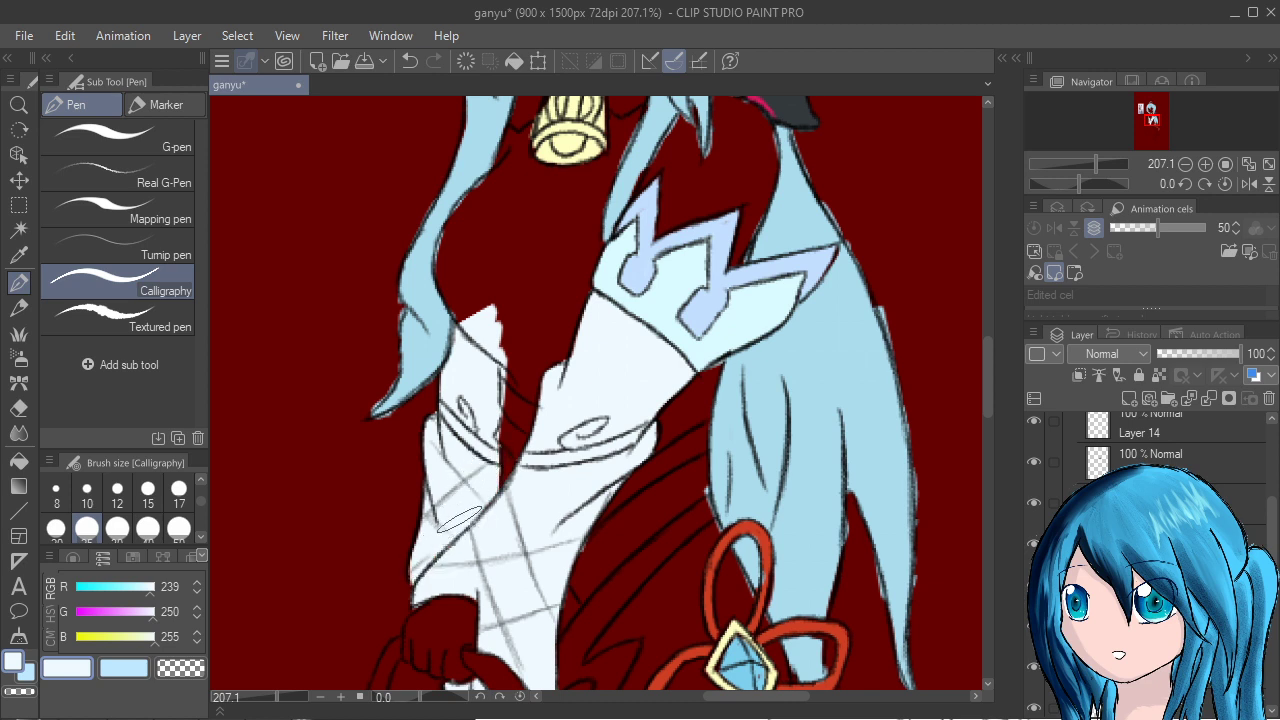
pyautogui.moveTo(514, 373)
pyautogui.mouseDown()
pyautogui.moveTo(508, 409)
pyautogui.moveTo(509, 384)
pyautogui.mouseUp()
pyautogui.moveTo(512, 432)
pyautogui.mouseDown()
pyautogui.moveTo(501, 430)
pyautogui.moveTo(516, 355)
pyautogui.moveTo(471, 286)
pyautogui.moveTo(514, 354)
pyautogui.moveTo(480, 337)
pyautogui.moveTo(491, 337)
pyautogui.moveTo(471, 320)
pyautogui.moveTo(514, 353)
pyautogui.mouseUp()
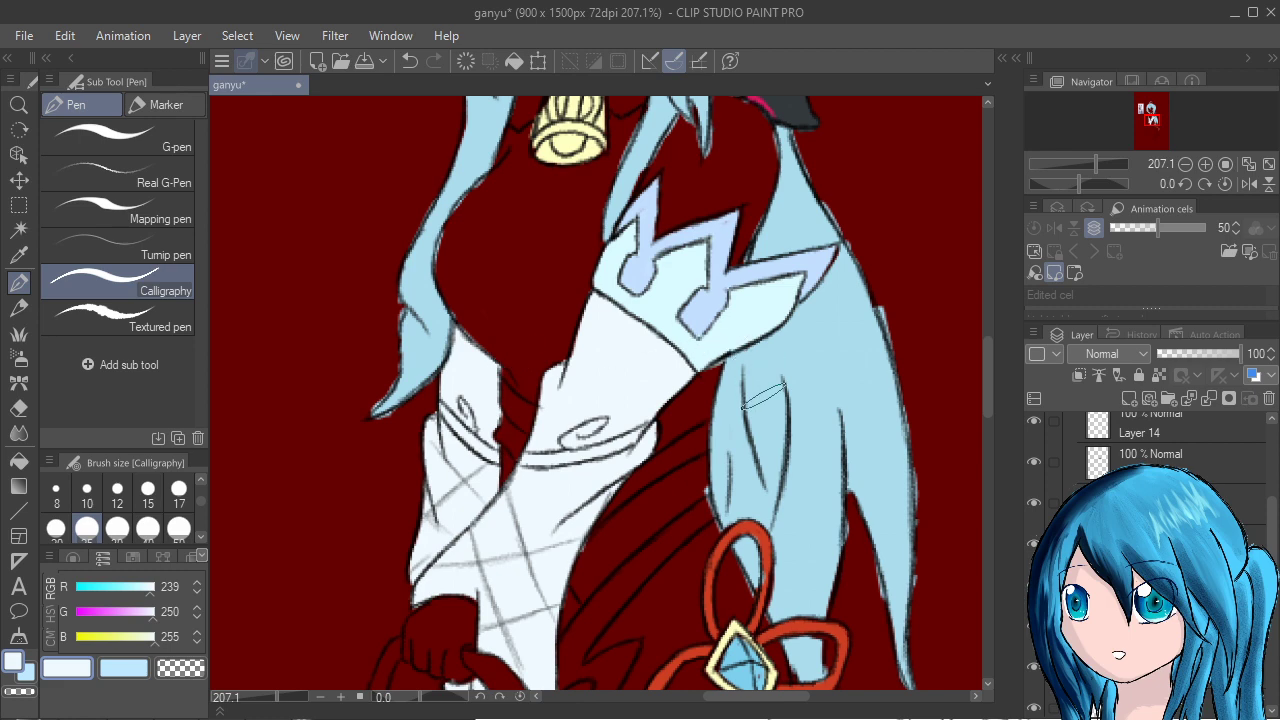
pyautogui.scroll(-4, 760, 397)
pyautogui.scroll(-1, 760, 423)
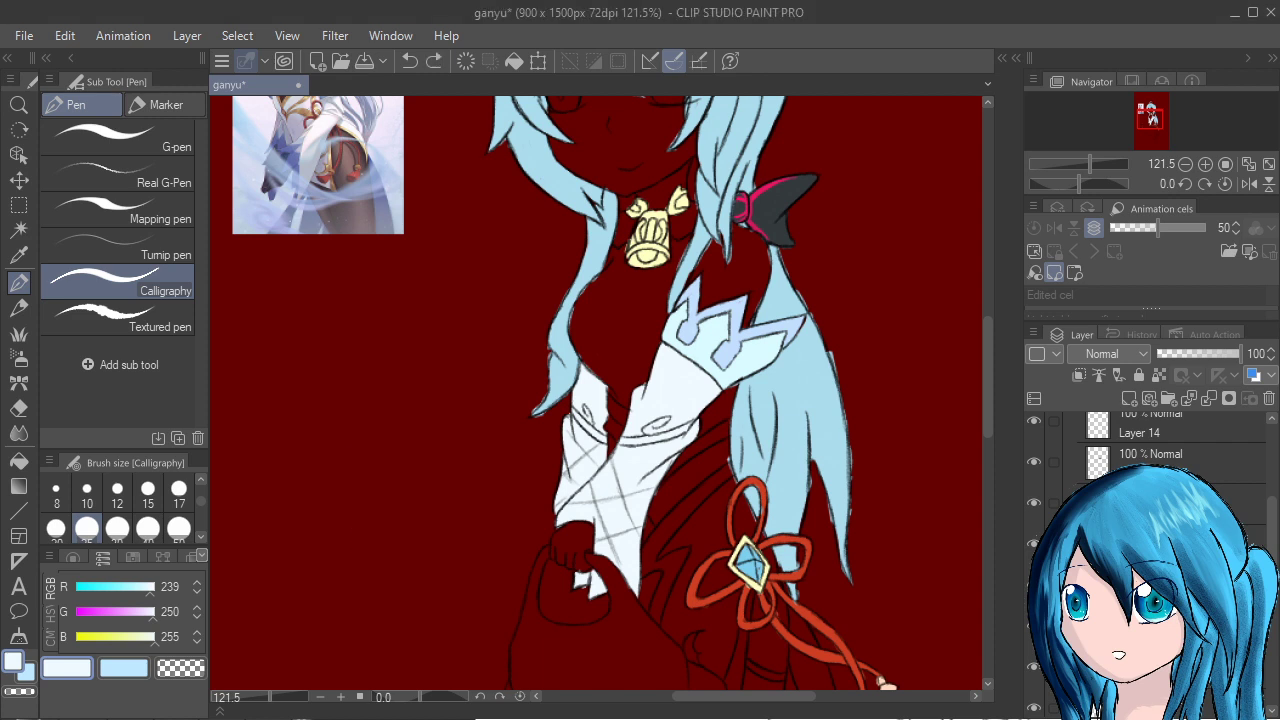
pyautogui.scroll(-2, 754, 400)
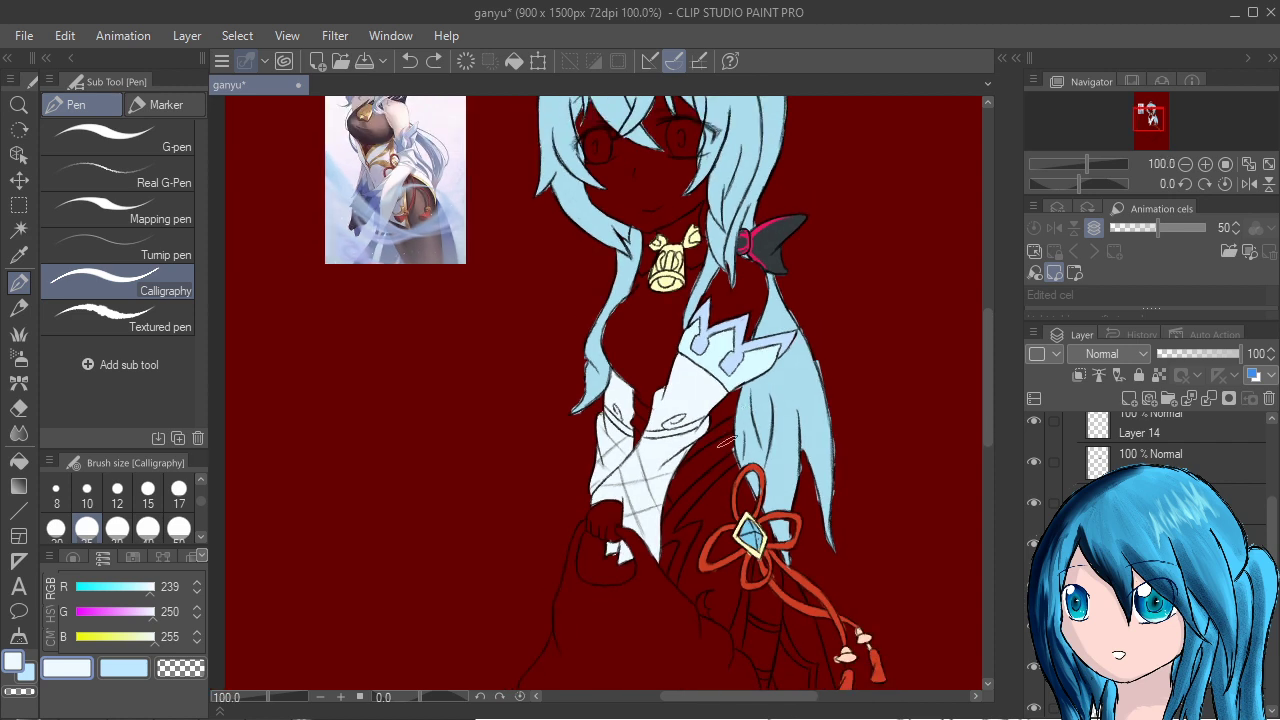
pyautogui.scroll(2, 727, 441)
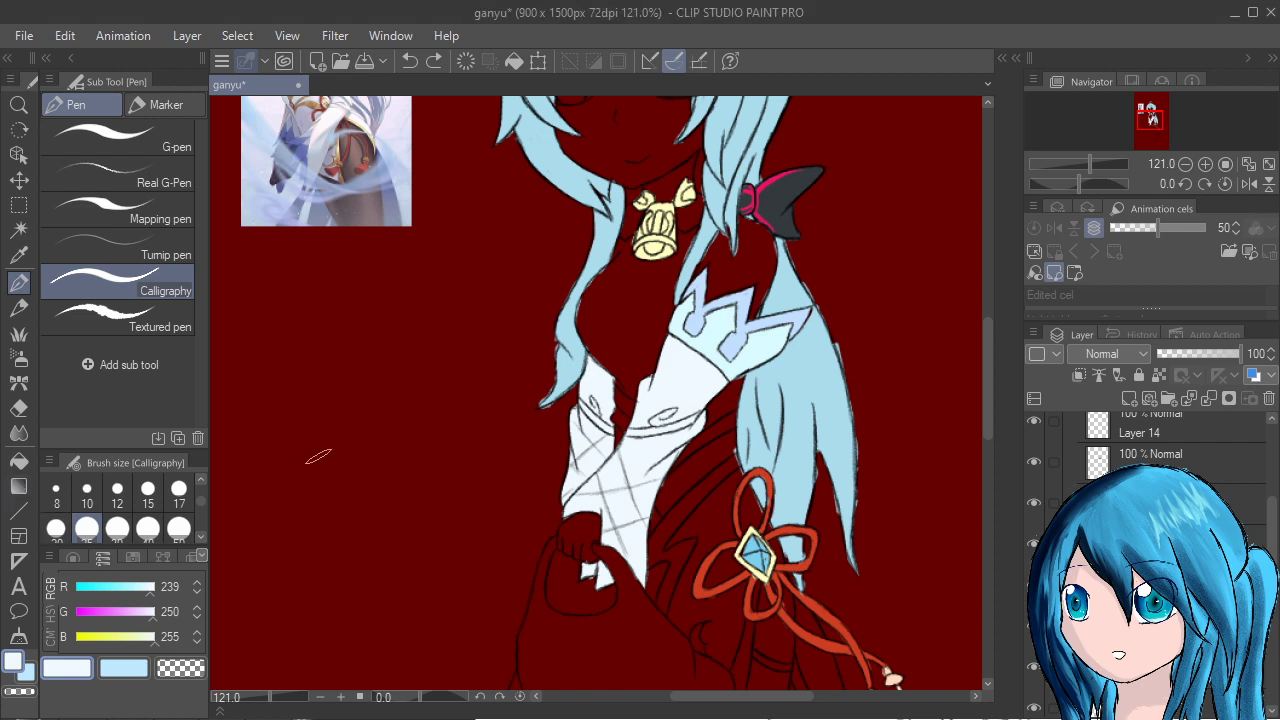
pyautogui.click(358, 434)
pyautogui.hotkey('ctrl', 'z')
pyautogui.moveTo(770, 715)
pyautogui.mouseDown()
pyautogui.moveTo(558, 680)
pyautogui.moveTo(528, 716)
pyautogui.mouseUp()
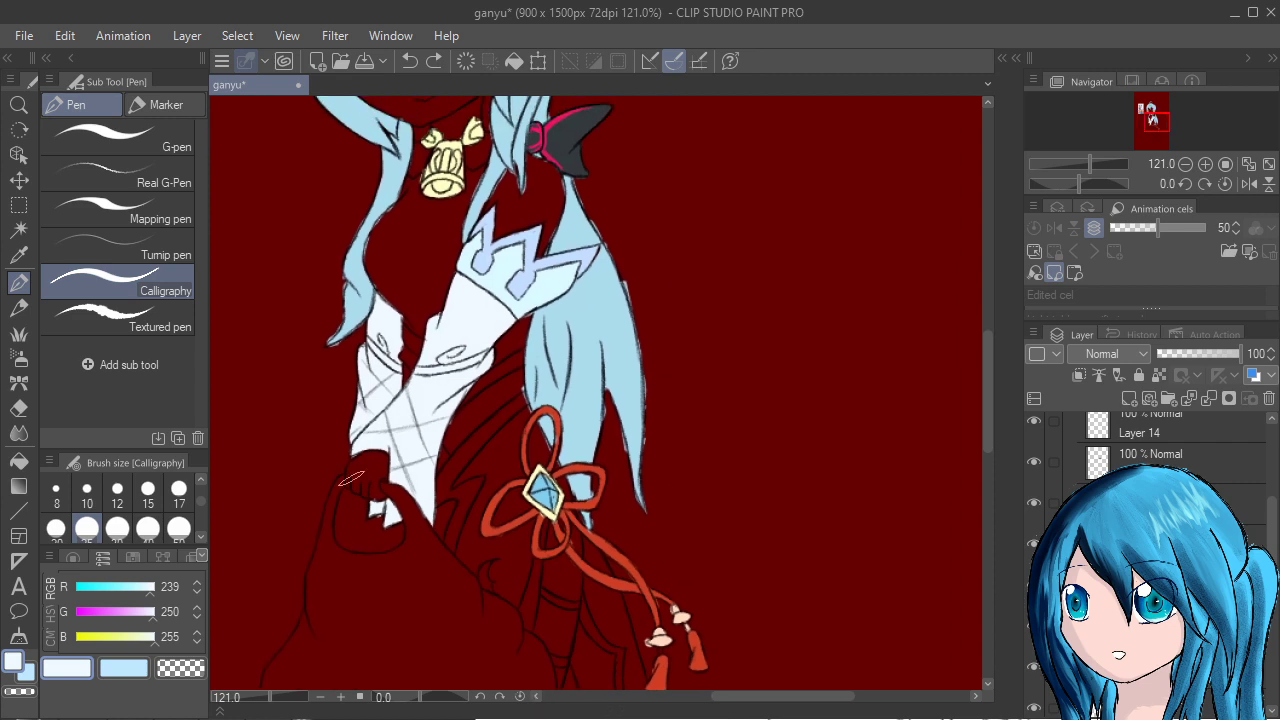
# Add a new layer and start filling the chest of the bodice in RGB 42, 39, 48 with the Calligraphy pen.
pyautogui.scroll(2, 351, 480)
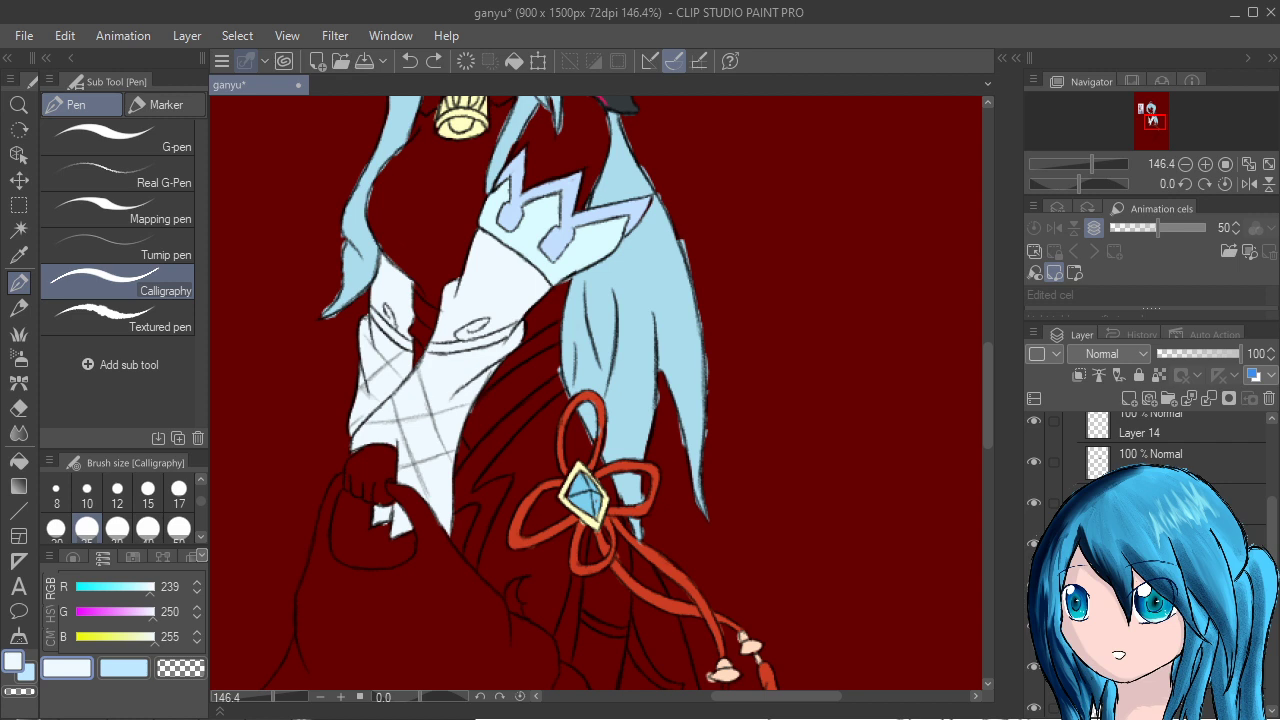
pyautogui.click(1129, 398)
pyautogui.moveTo(150, 588); pyautogui.dragTo(89, 588)
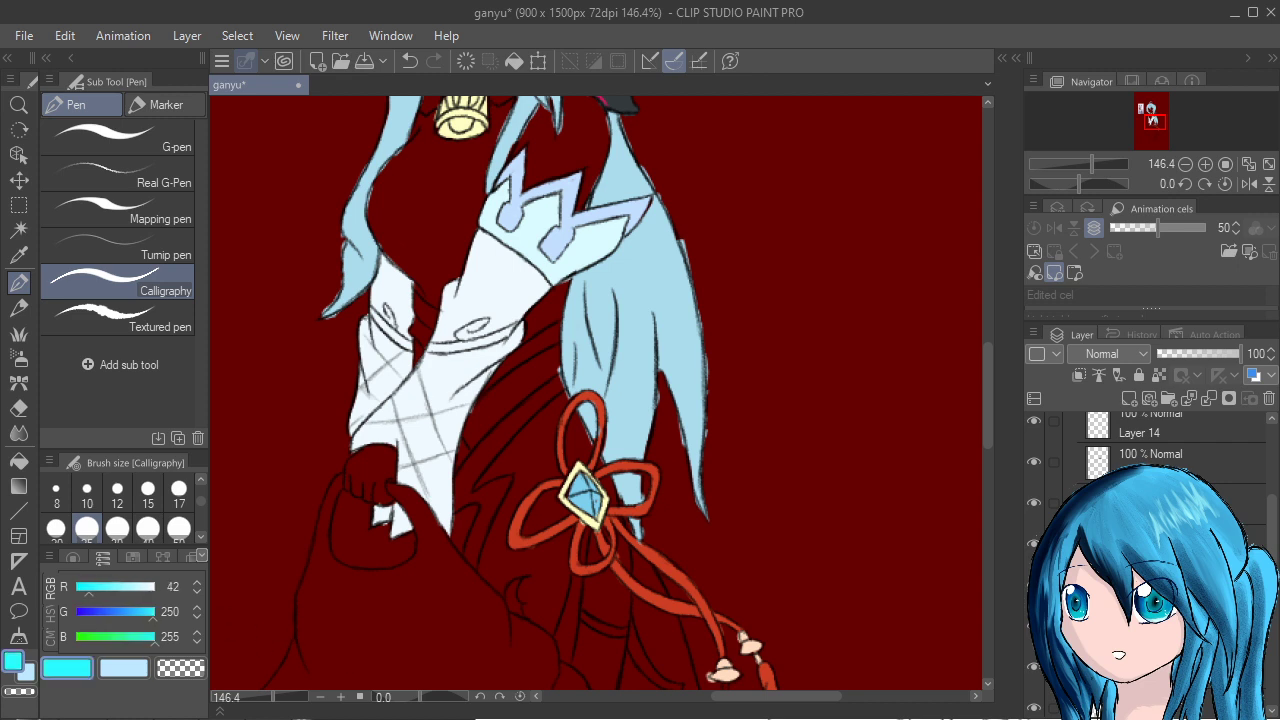
pyautogui.click(89, 611)
pyautogui.click(91, 637)
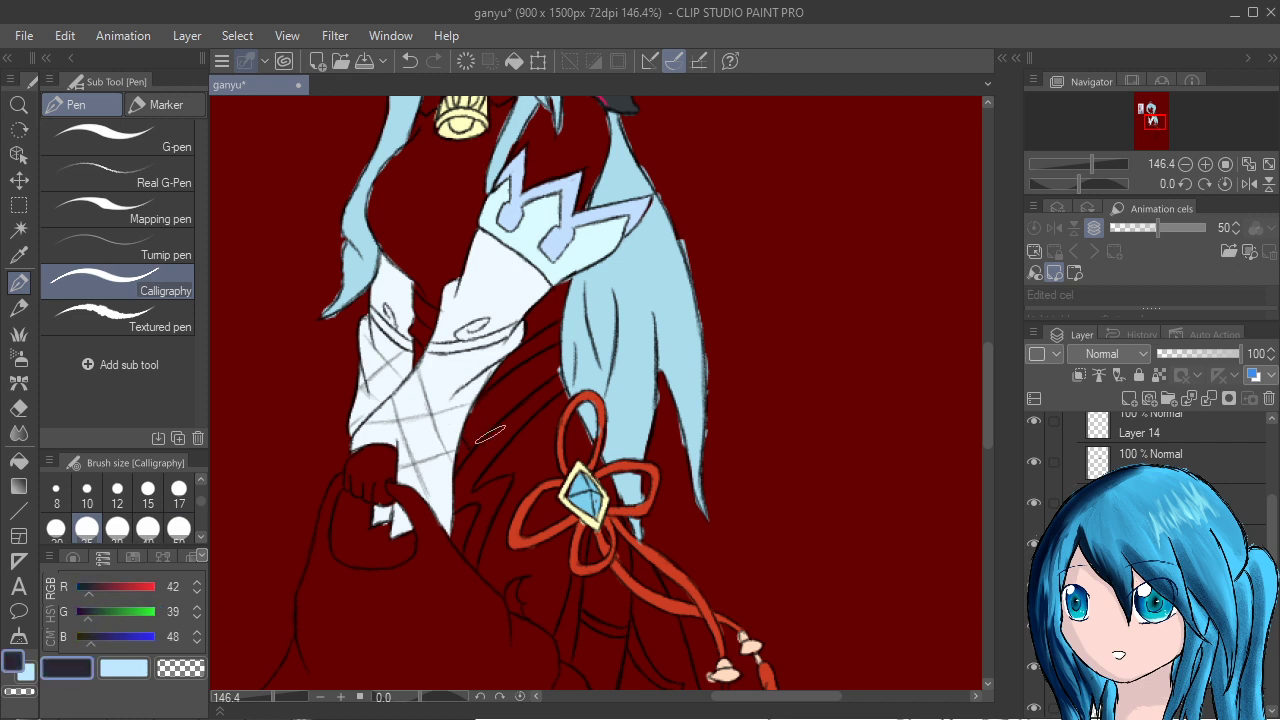
pyautogui.scroll(1, 492, 432)
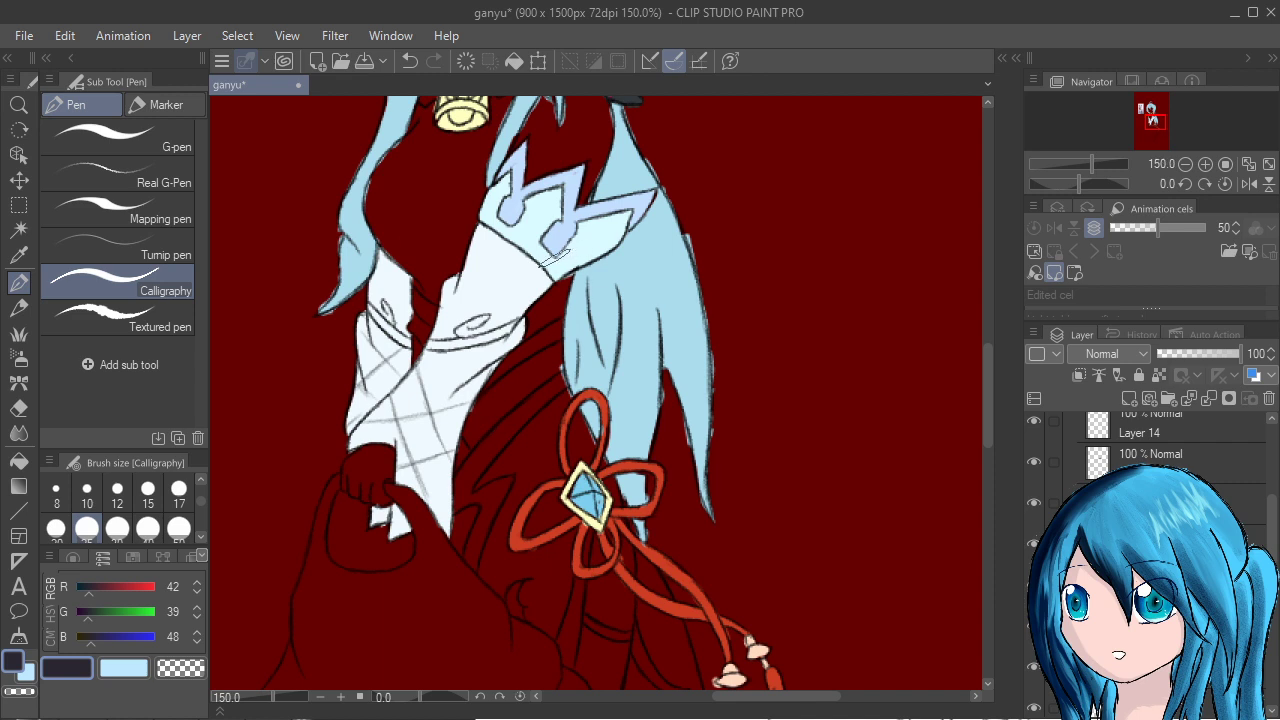
pyautogui.moveTo(570, 261); pyautogui.dragTo(611, 440)
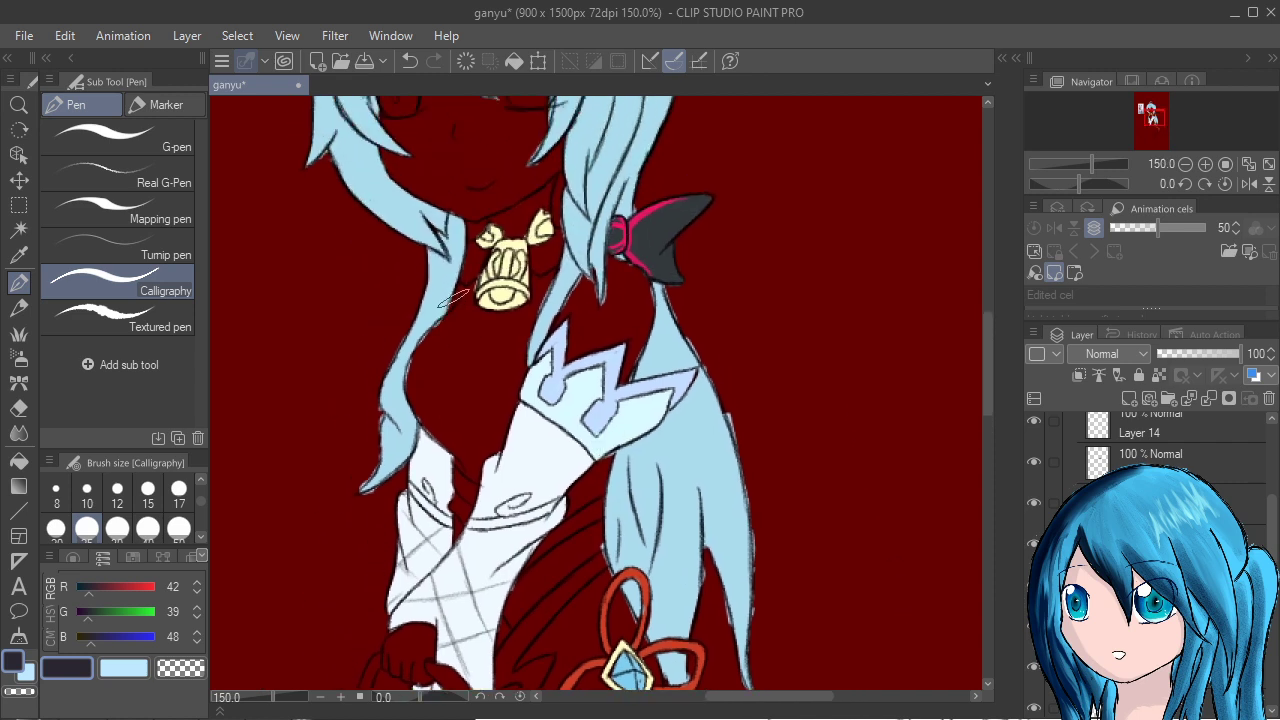
pyautogui.moveTo(454, 297); pyautogui.dragTo(454, 304)
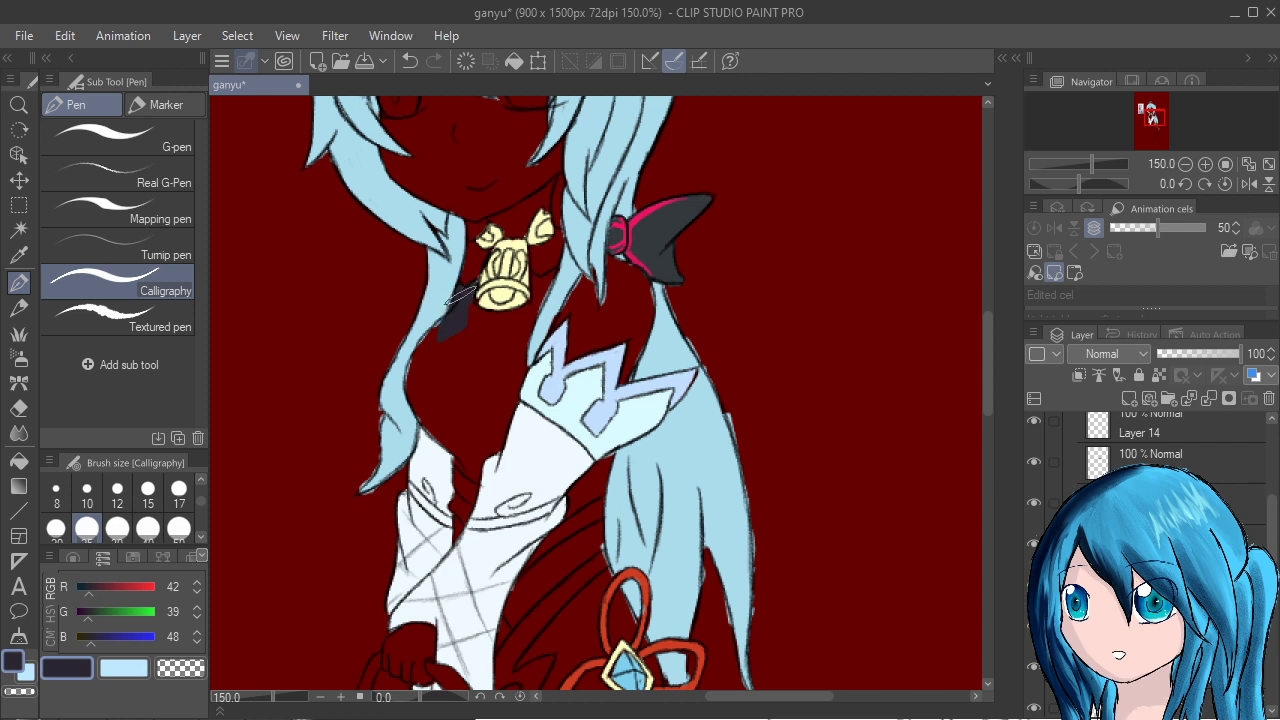
pyautogui.moveTo(456, 322)
pyautogui.mouseDown()
pyautogui.moveTo(438, 361)
pyautogui.moveTo(426, 353)
pyautogui.moveTo(446, 314)
pyautogui.moveTo(439, 386)
pyautogui.moveTo(474, 314)
pyautogui.moveTo(477, 347)
pyautogui.mouseUp()
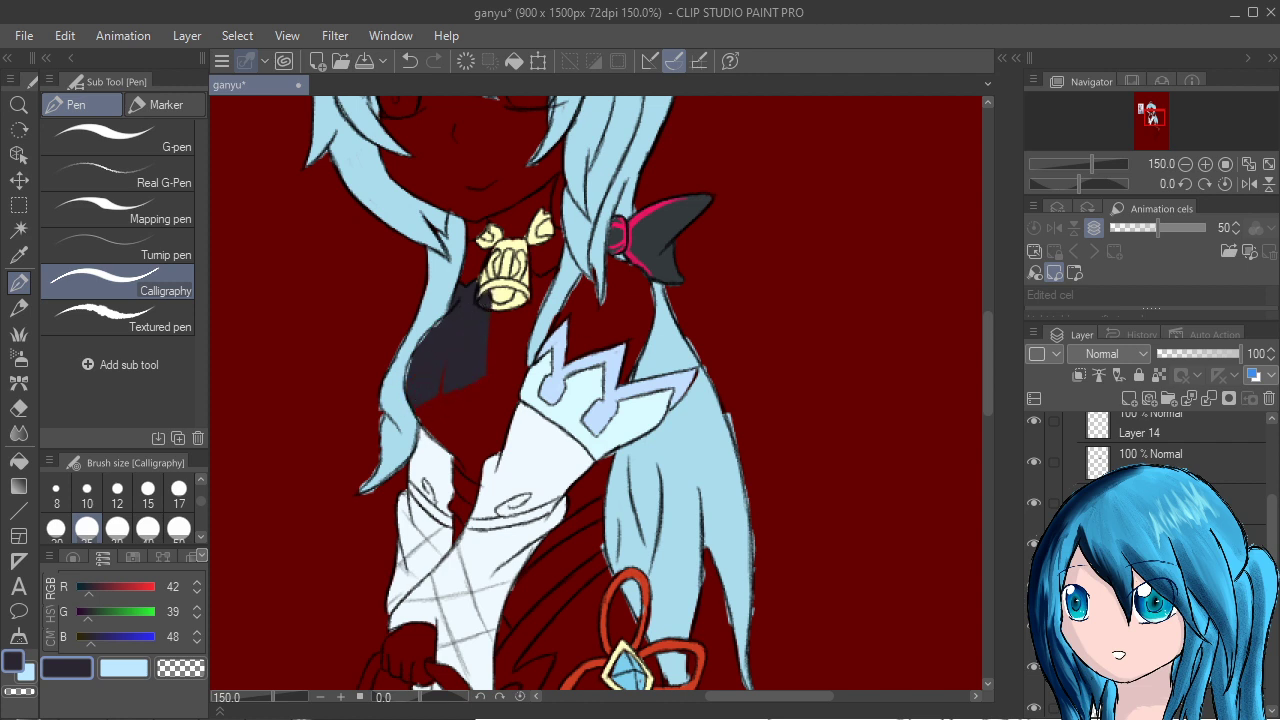
# Extend the dark bodice colour beneath the bell and across the chest to the hair and the front cuff.
pyautogui.click(1034, 667)
pyautogui.click(1034, 667)
pyautogui.moveTo(1160, 628); pyautogui.dragTo(1160, 686)
pyautogui.moveTo(470, 313)
pyautogui.mouseDown()
pyautogui.moveTo(499, 383)
pyautogui.moveTo(510, 324)
pyautogui.mouseUp()
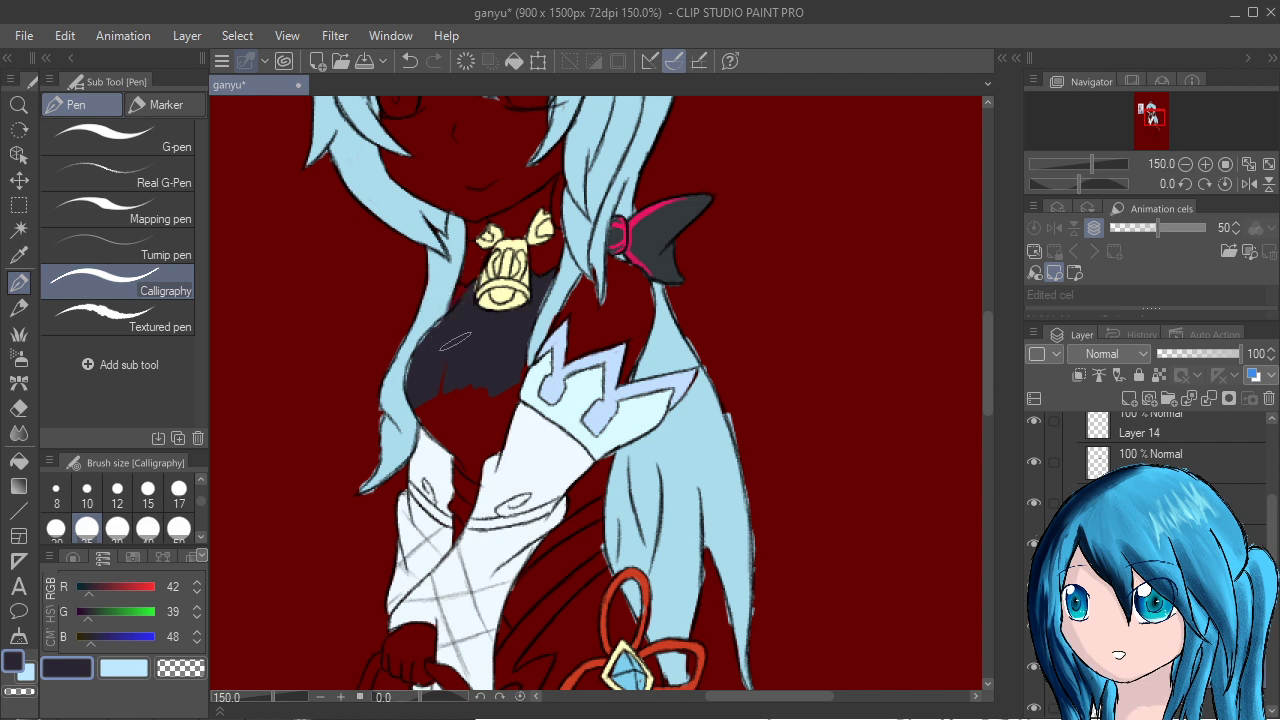
pyautogui.moveTo(425, 396)
pyautogui.mouseDown()
pyautogui.moveTo(474, 456)
pyautogui.moveTo(443, 418)
pyautogui.moveTo(481, 449)
pyautogui.moveTo(442, 362)
pyautogui.moveTo(490, 442)
pyautogui.moveTo(476, 404)
pyautogui.moveTo(491, 394)
pyautogui.moveTo(514, 419)
pyautogui.moveTo(526, 383)
pyautogui.moveTo(509, 389)
pyautogui.moveTo(633, 445)
pyautogui.mouseUp()
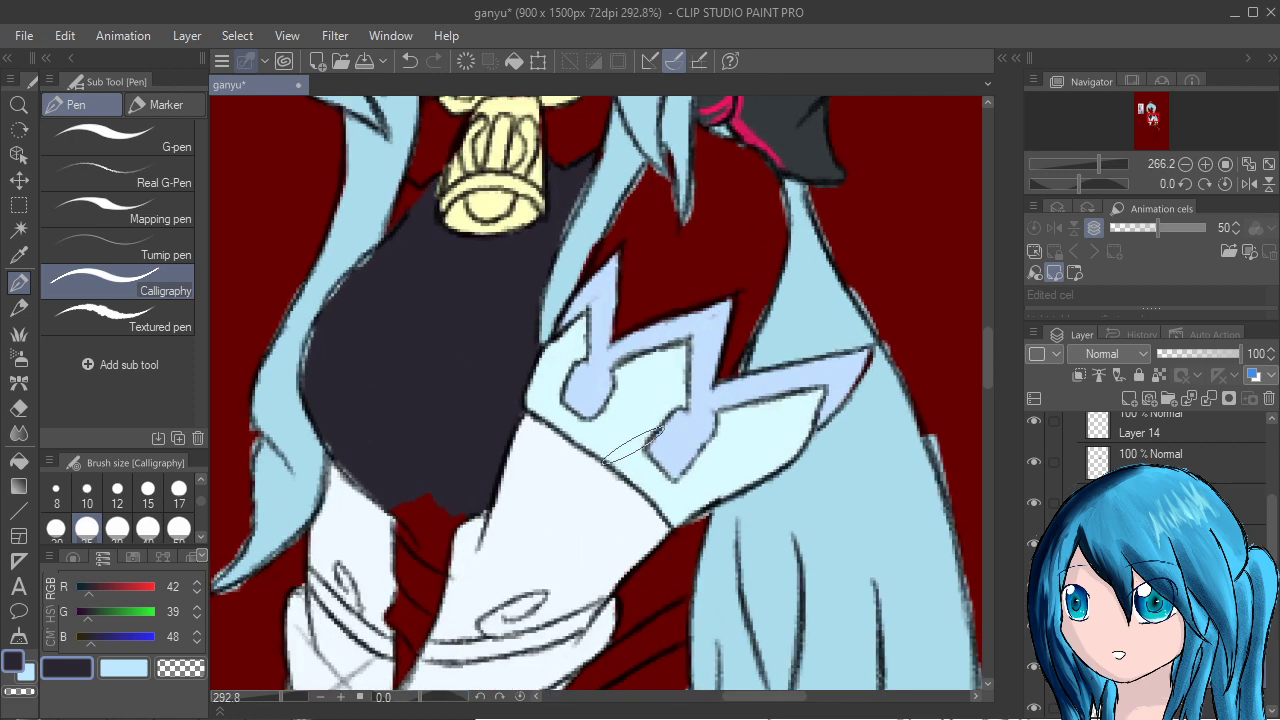
# Fill the bodice's lower point between the arms and the waist area behind the front sleeve in the dark colour.
pyautogui.click(1034, 666)
pyautogui.click(1034, 666)
pyautogui.moveTo(433, 520)
pyautogui.mouseDown()
pyautogui.moveTo(444, 530)
pyautogui.moveTo(426, 508)
pyautogui.moveTo(476, 555)
pyautogui.mouseUp()
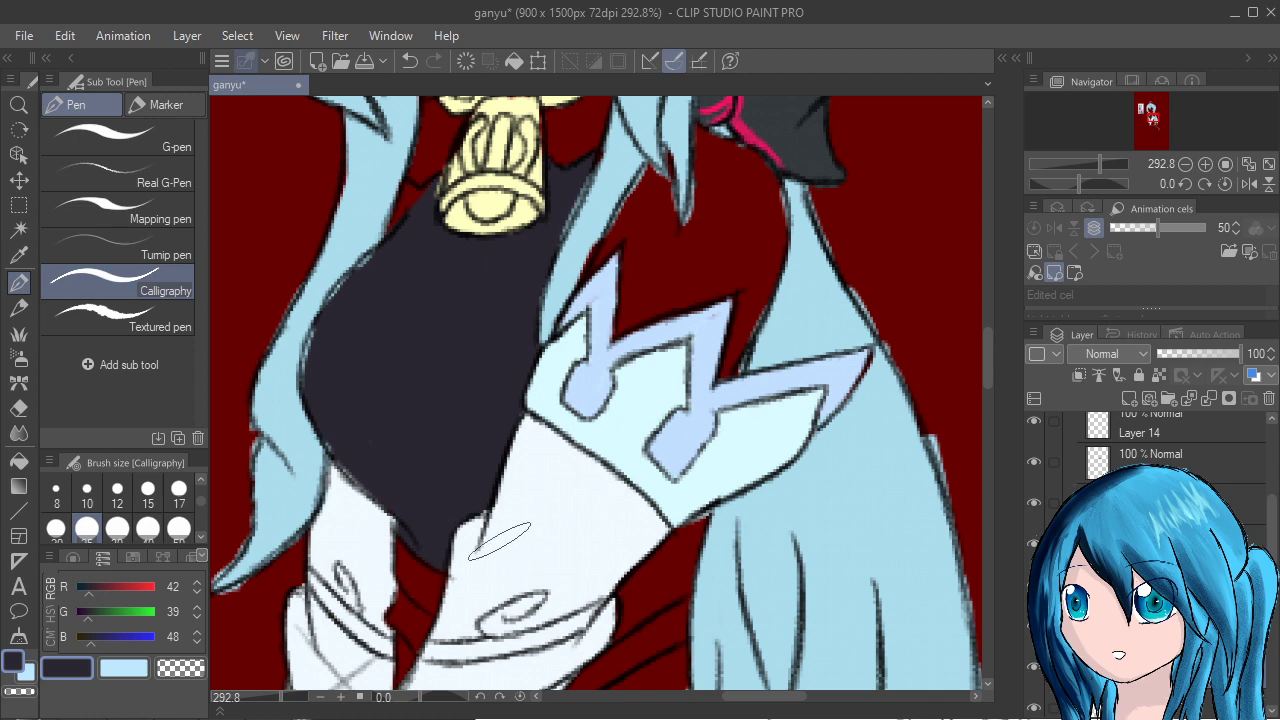
pyautogui.scroll(-4, 585, 500)
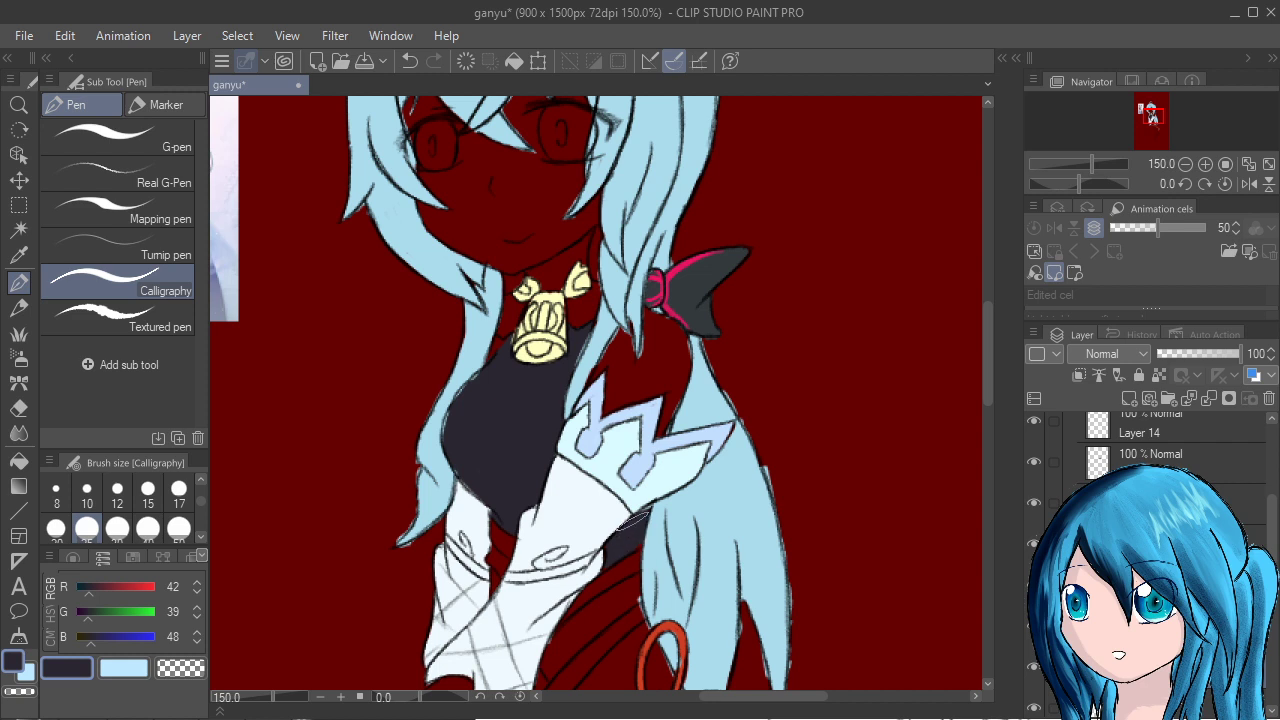
# Select the hair's base colour layer and erase the overspill along the long back strand's outer edge beside the cuff.
pyautogui.scroll(4, 1150, 450)
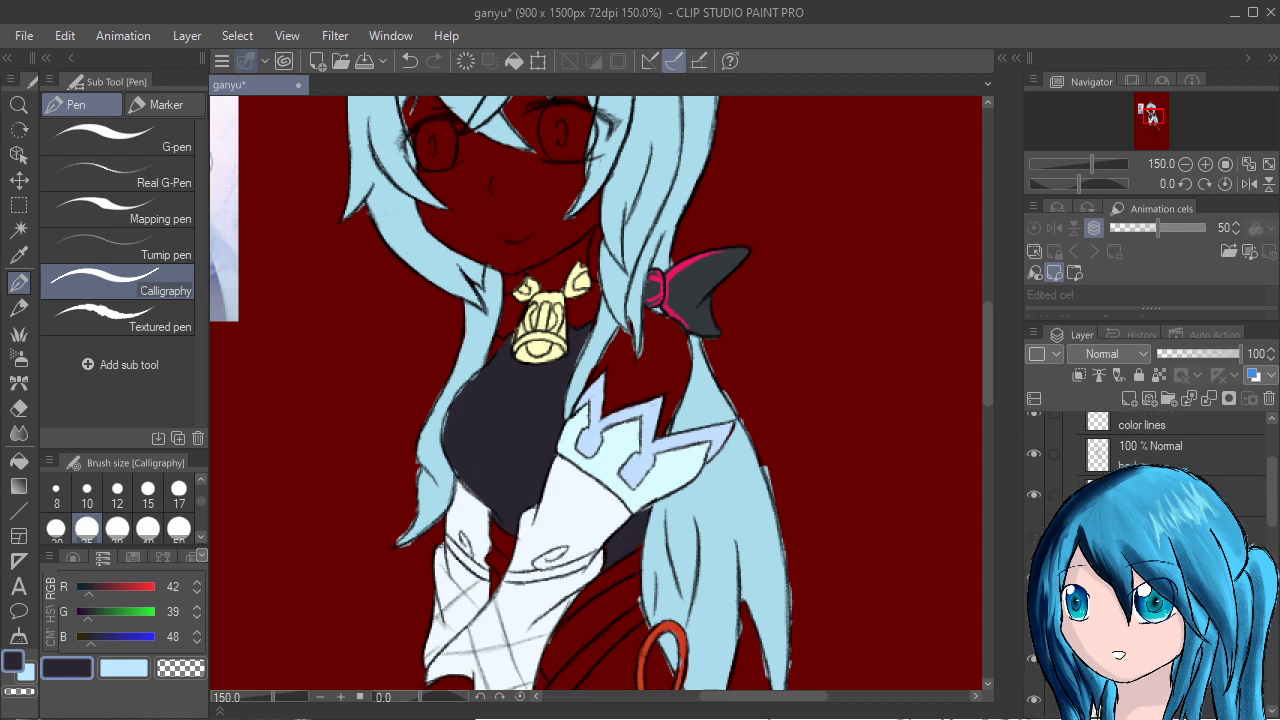
pyautogui.click(1150, 590)
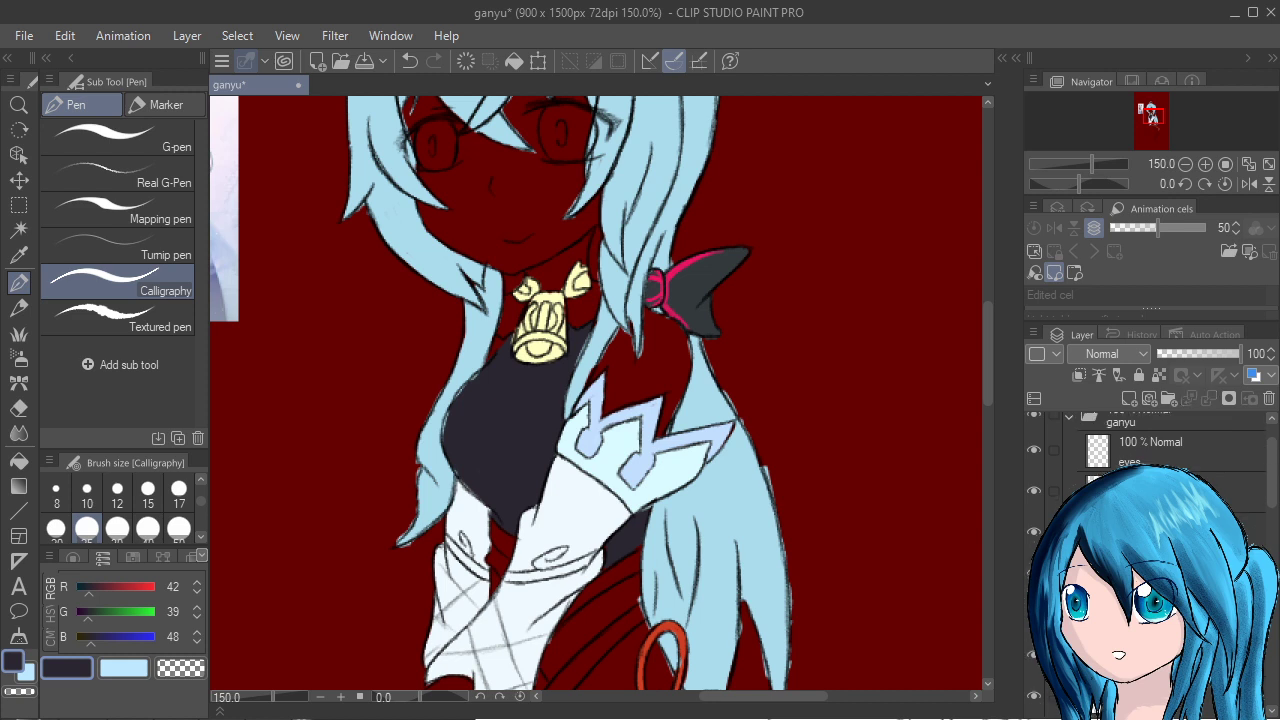
pyautogui.scroll(1, 1150, 450)
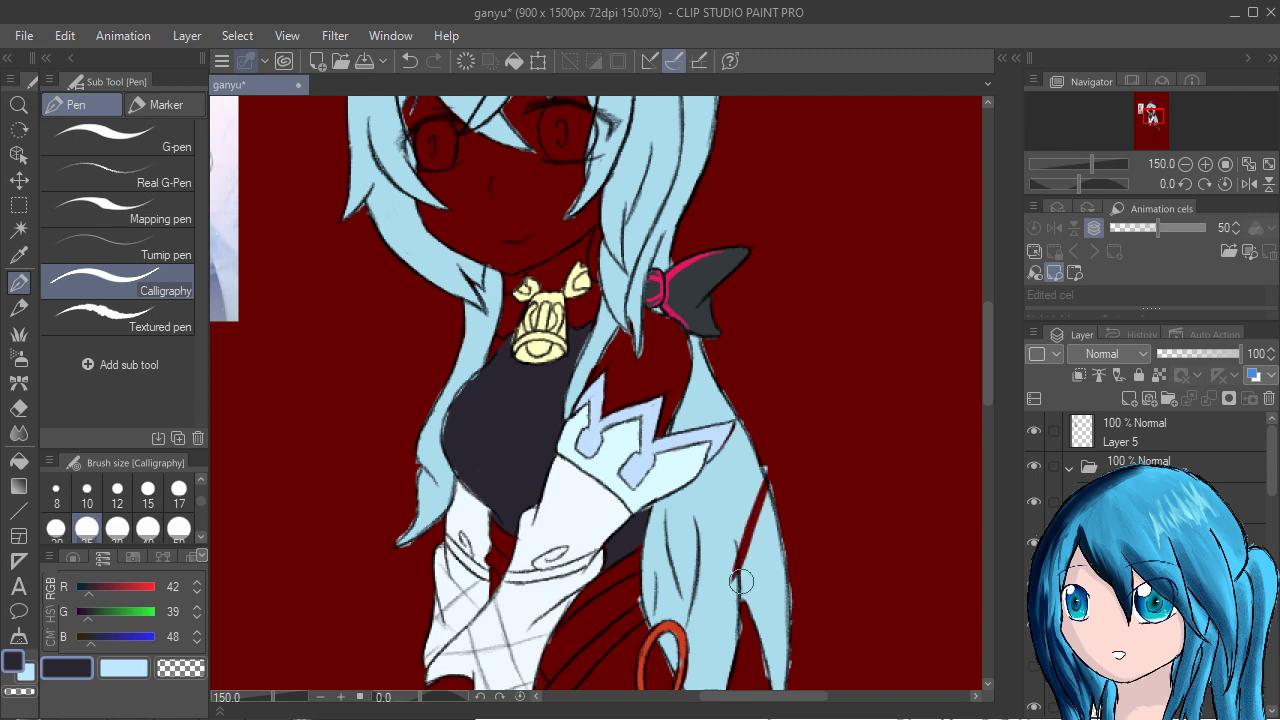
pyautogui.scroll(3, 820, 546)
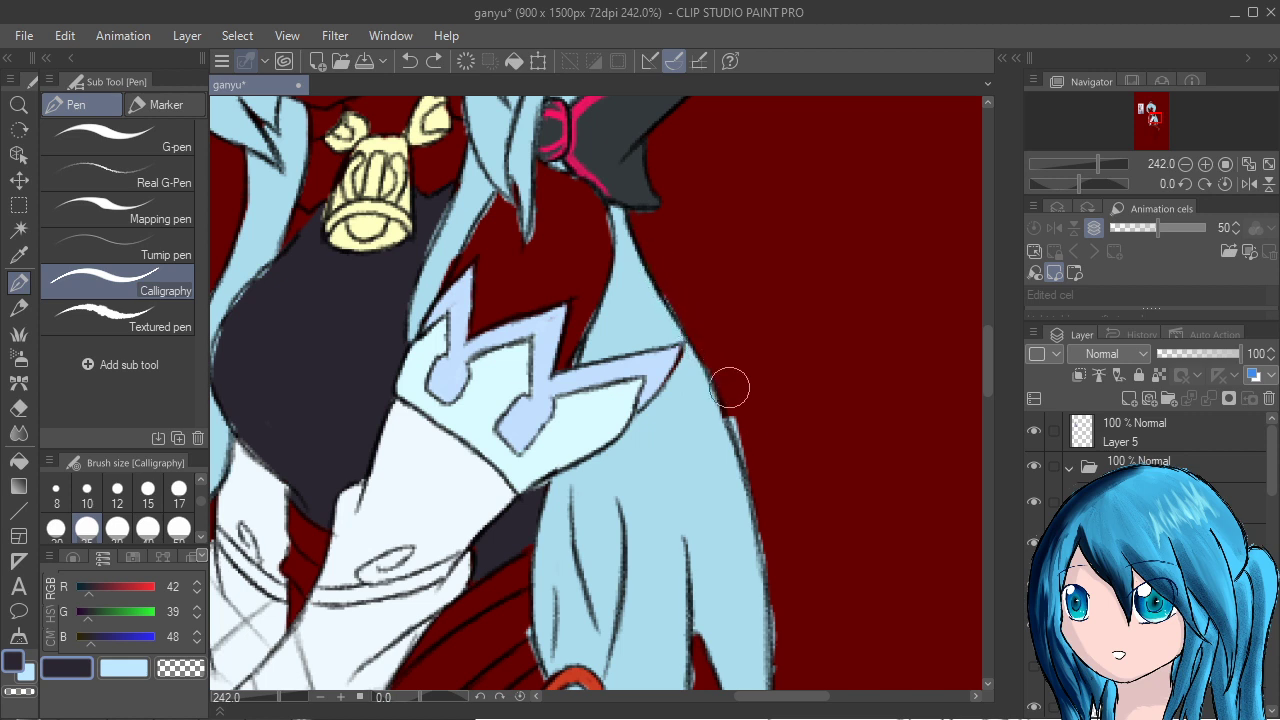
pyautogui.moveTo(729, 385)
pyautogui.mouseDown()
pyautogui.moveTo(750, 448)
pyautogui.moveTo(743, 417)
pyautogui.mouseUp()
# Sample the hair's light blue, RGB 171, 220, 236, and tidy the back strand's outer edge and the notch between its tips.
pyautogui.moveTo(737, 461); pyautogui.dragTo(707, 278)
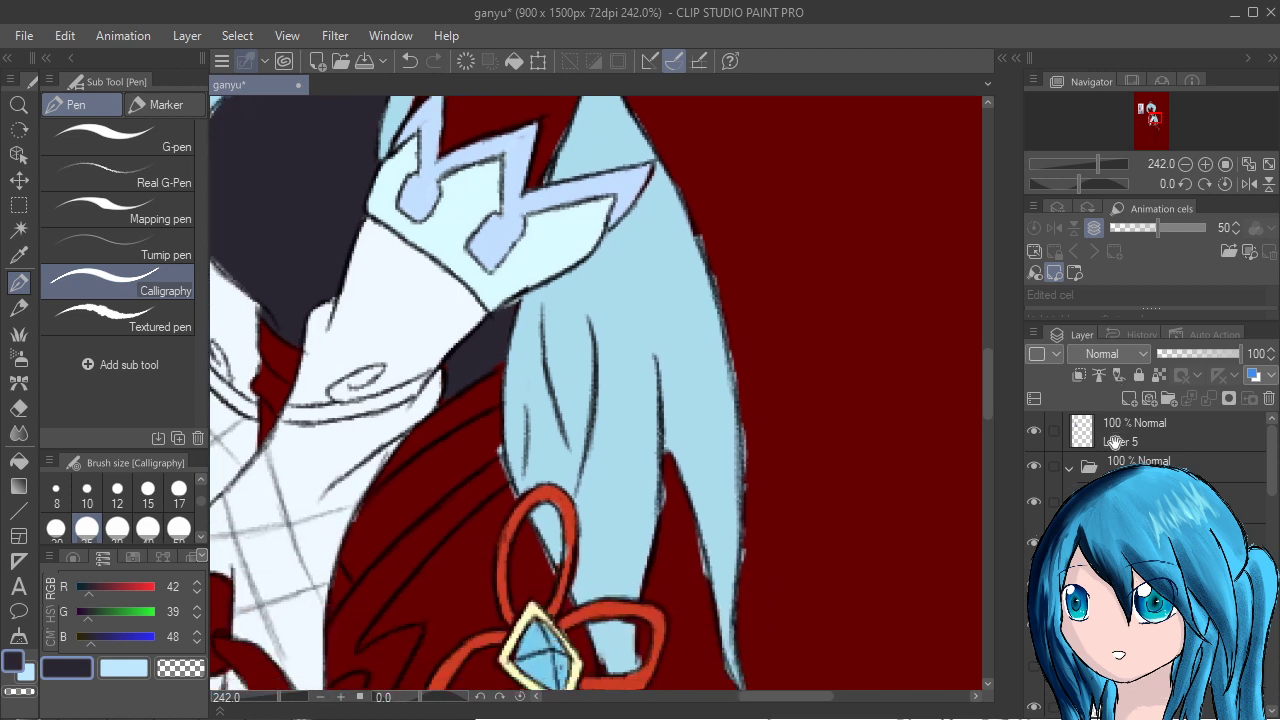
pyautogui.keyDown('alt'); pyautogui.click(689, 324); pyautogui.keyUp('alt')
pyautogui.moveTo(689, 324)
pyautogui.mouseDown()
pyautogui.moveTo(713, 246)
pyautogui.moveTo(700, 219)
pyautogui.moveTo(757, 424)
pyautogui.moveTo(744, 452)
pyautogui.moveTo(749, 564)
pyautogui.moveTo(757, 528)
pyautogui.mouseUp()
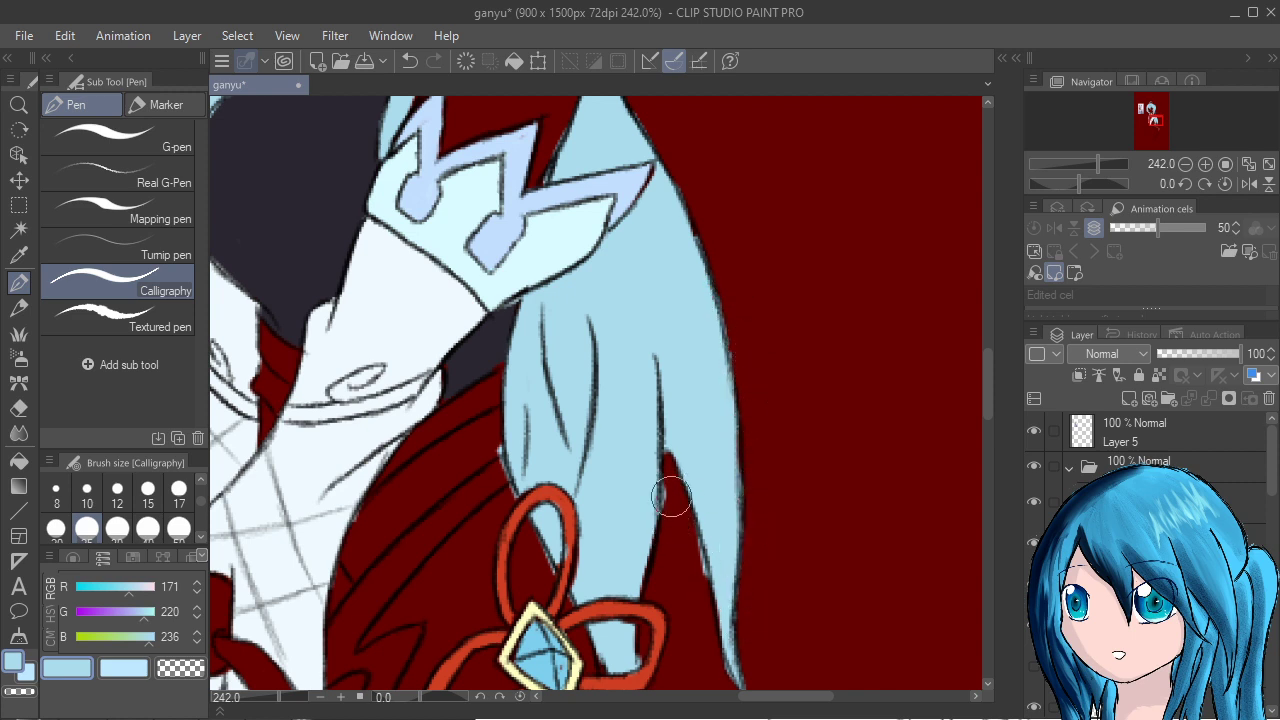
pyautogui.moveTo(671, 503)
pyautogui.mouseDown()
pyautogui.moveTo(700, 570)
pyautogui.moveTo(695, 602)
pyautogui.moveTo(670, 488)
pyautogui.mouseUp()
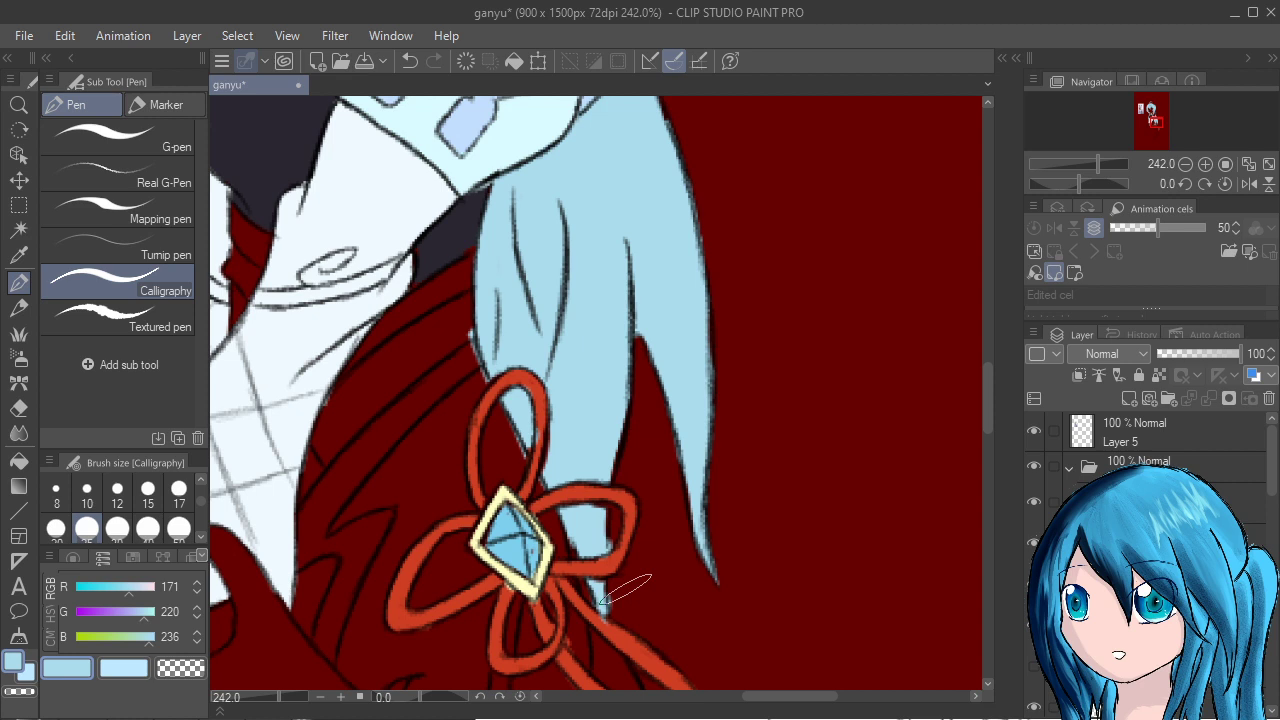
pyautogui.moveTo(589, 522); pyautogui.dragTo(621, 595)
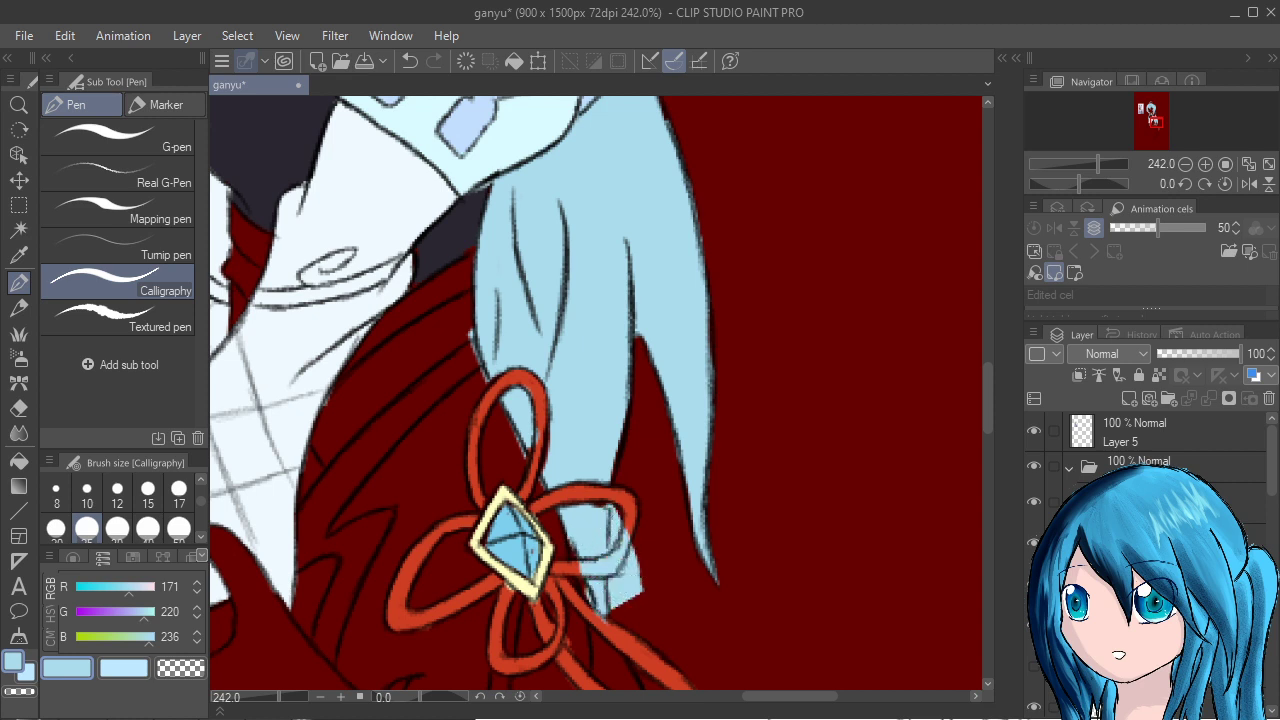
pyautogui.hotkey('ctrl', 'z')
pyautogui.hotkey('ctrl', 'z')
pyautogui.hotkey('ctrl', 'z')
pyautogui.hotkey('ctrl', 'z')
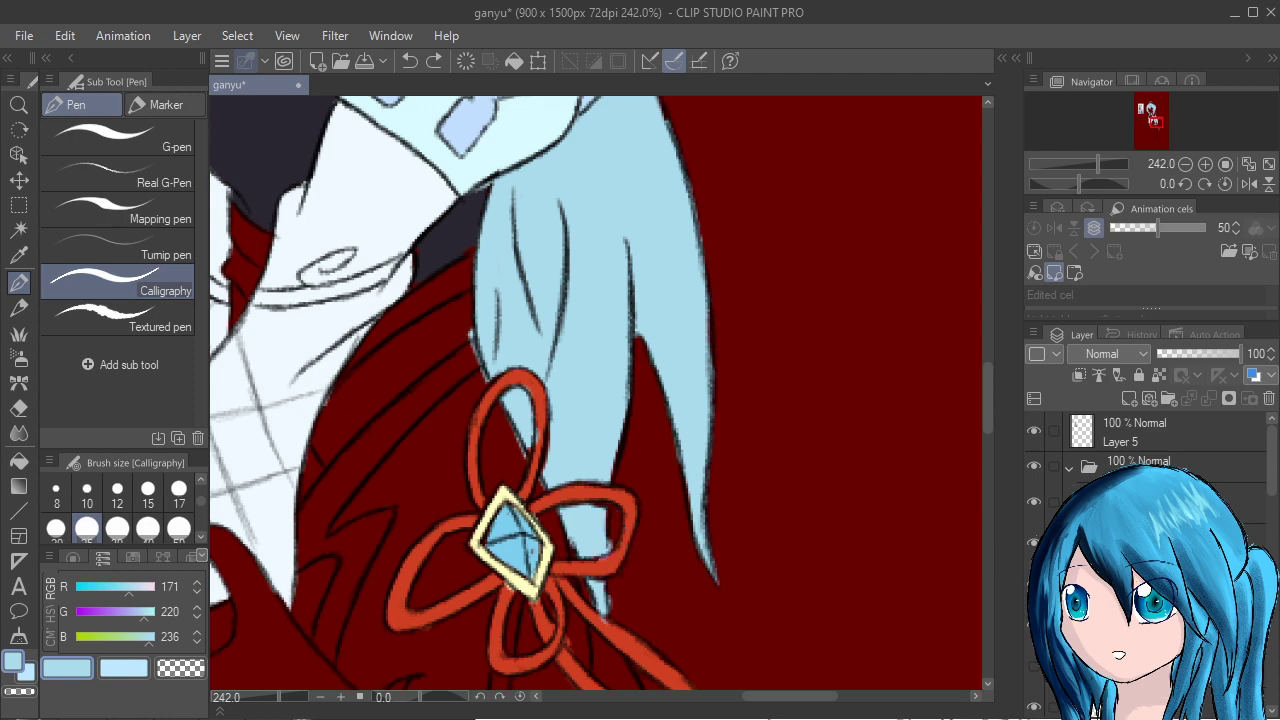
# Fill the gaps in the hair inside the red knot's side loop with the Real G-Pen and clean the strand's tip beneath it.
pyautogui.scroll(3, 621, 583)
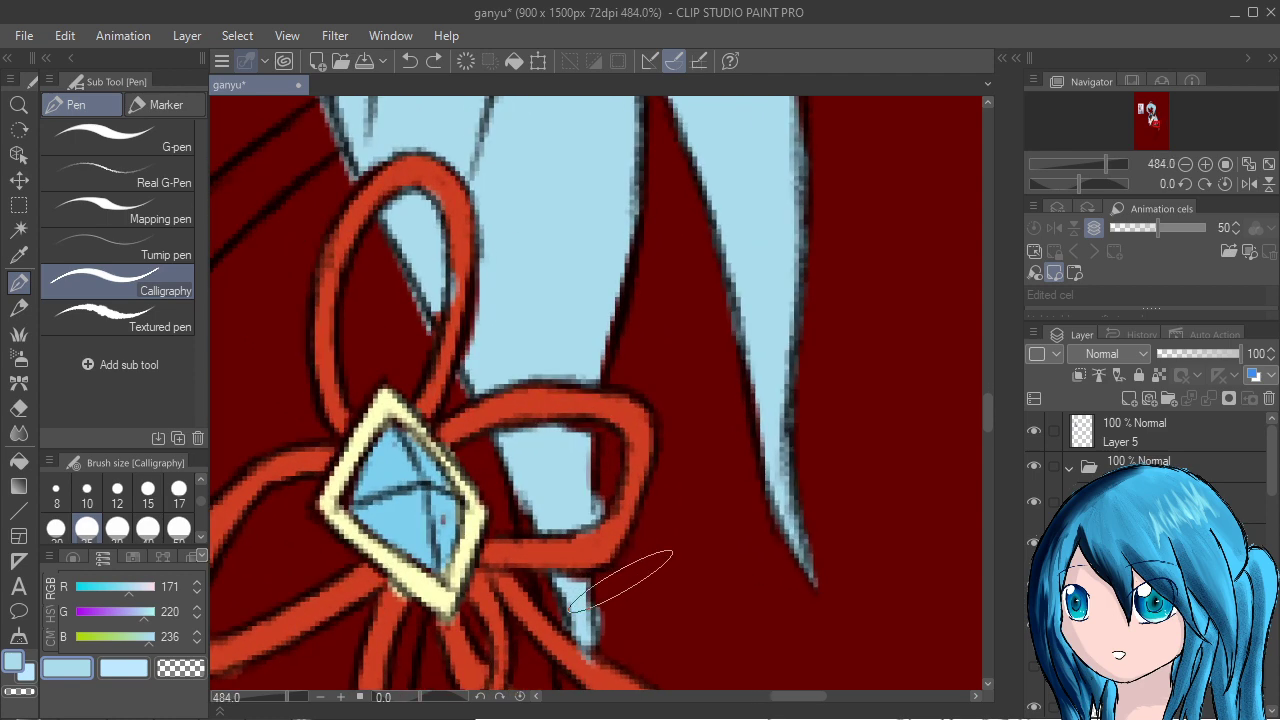
pyautogui.click(130, 176)
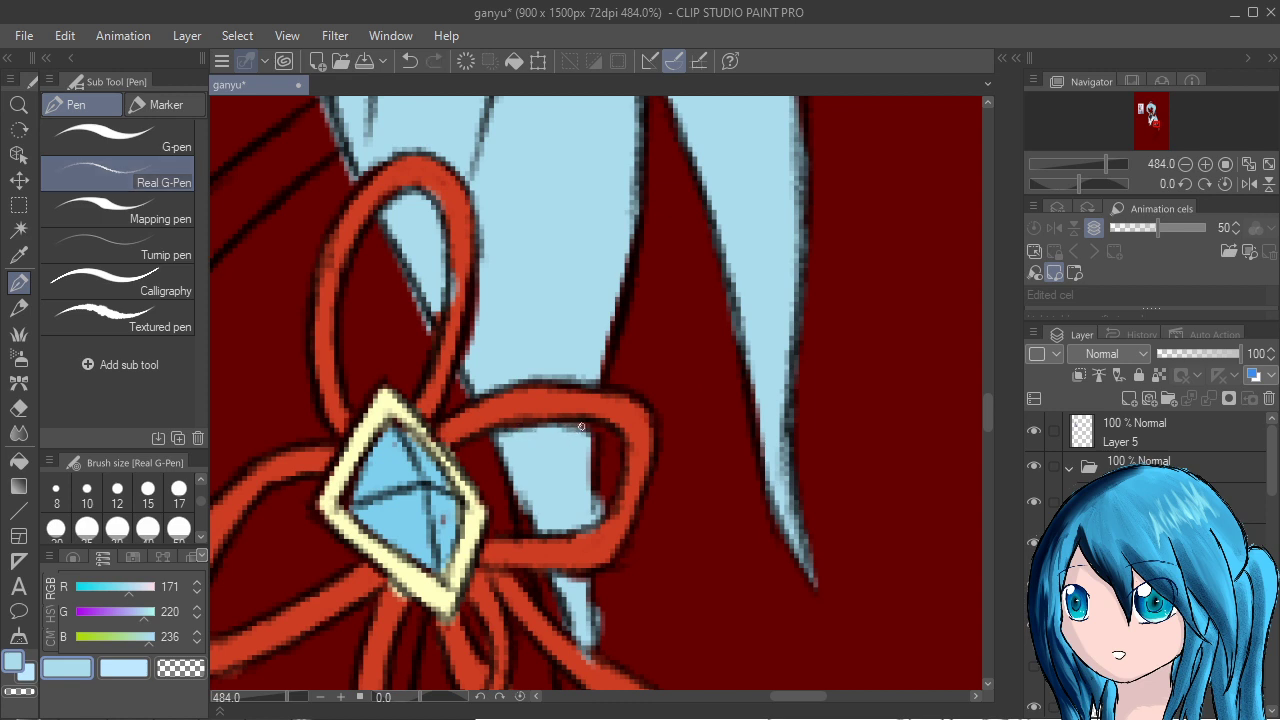
pyautogui.moveTo(584, 430); pyautogui.dragTo(589, 493)
pyautogui.moveTo(614, 500)
pyautogui.mouseDown()
pyautogui.moveTo(611, 526)
pyautogui.moveTo(610, 515)
pyautogui.mouseUp()
pyautogui.moveTo(521, 503); pyautogui.dragTo(540, 537)
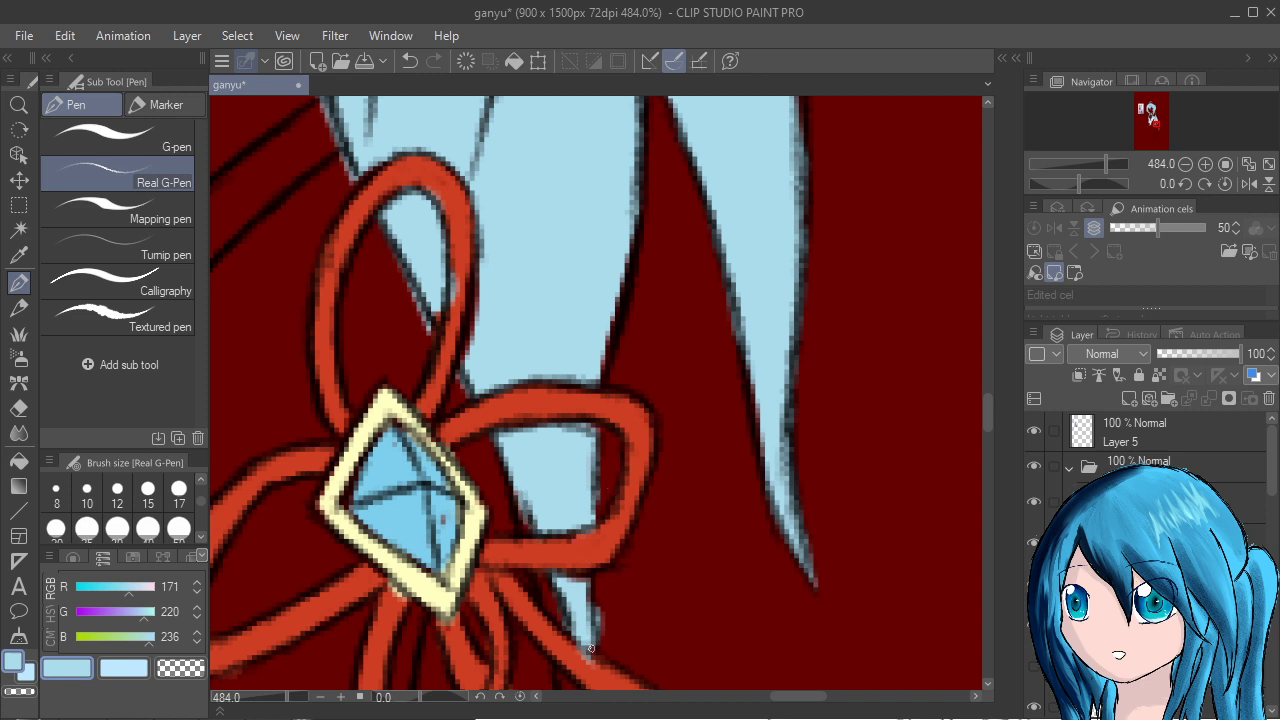
pyautogui.moveTo(596, 661); pyautogui.dragTo(581, 667)
pyautogui.press('[')
pyautogui.press('[')
pyautogui.press('[')
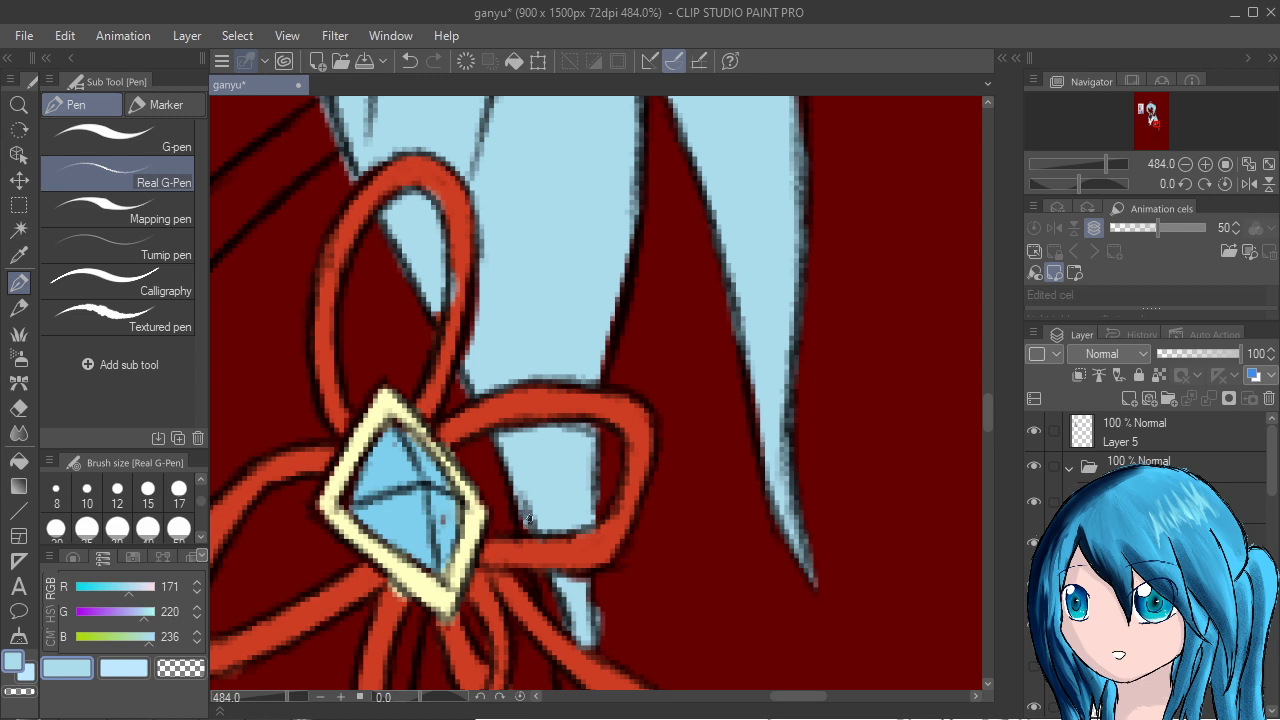
# Erase the light blue overspill along the back strand's inner edge above the red knot's upper loop.
pyautogui.moveTo(997, 452); pyautogui.dragTo(1104, 640)
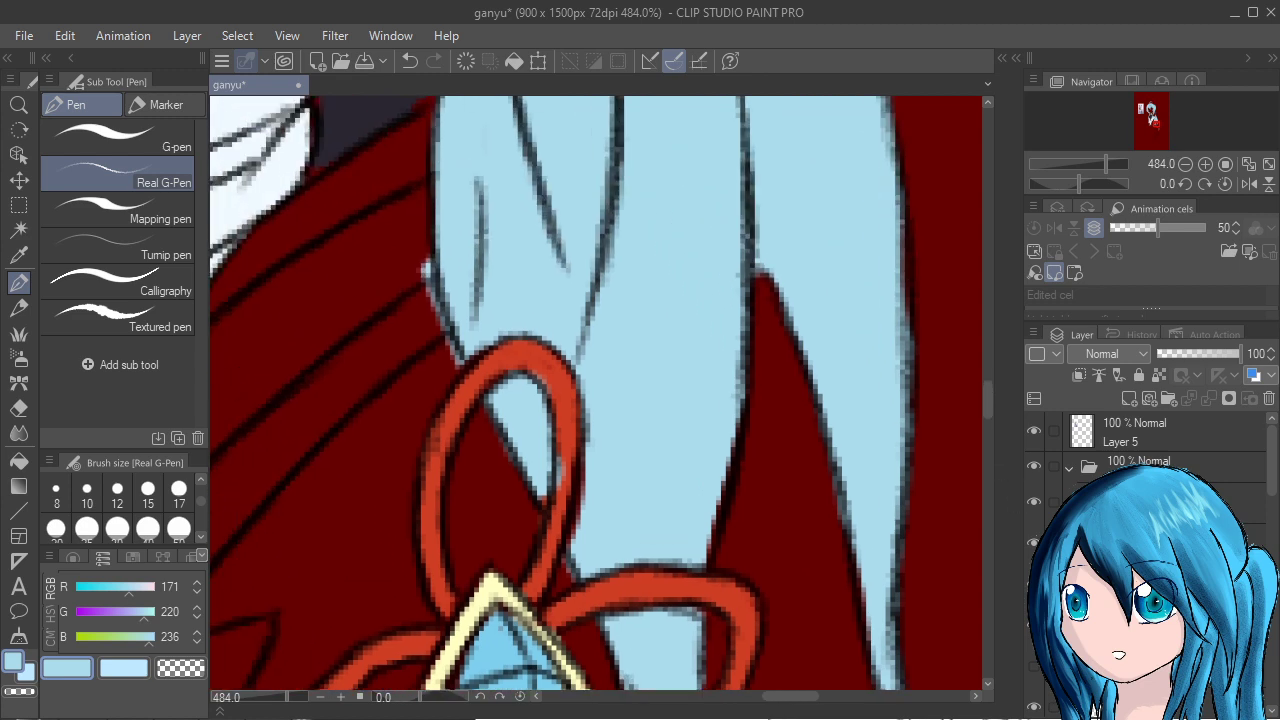
pyautogui.moveTo(409, 229)
pyautogui.mouseDown()
pyautogui.moveTo(420, 314)
pyautogui.moveTo(419, 250)
pyautogui.moveTo(427, 321)
pyautogui.moveTo(475, 415)
pyautogui.mouseUp()
pyautogui.moveTo(545, 558); pyautogui.dragTo(563, 588)
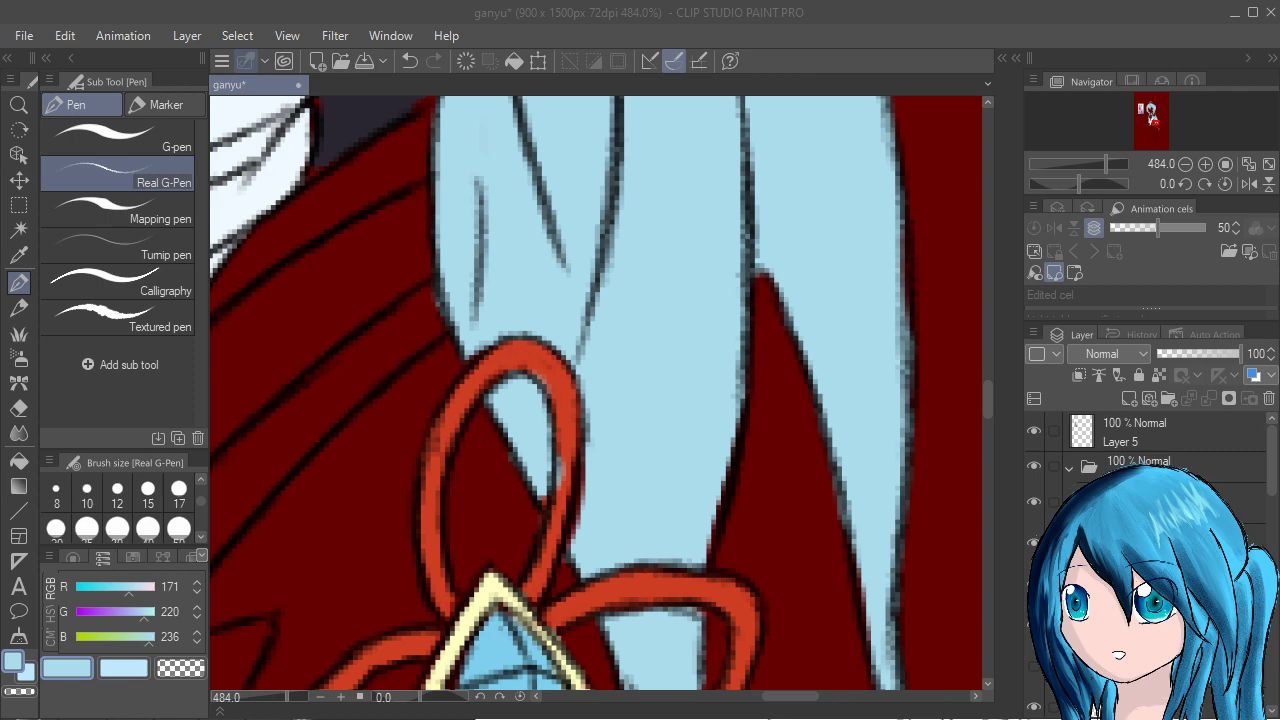
pyautogui.scroll(-6, 1150, 113)
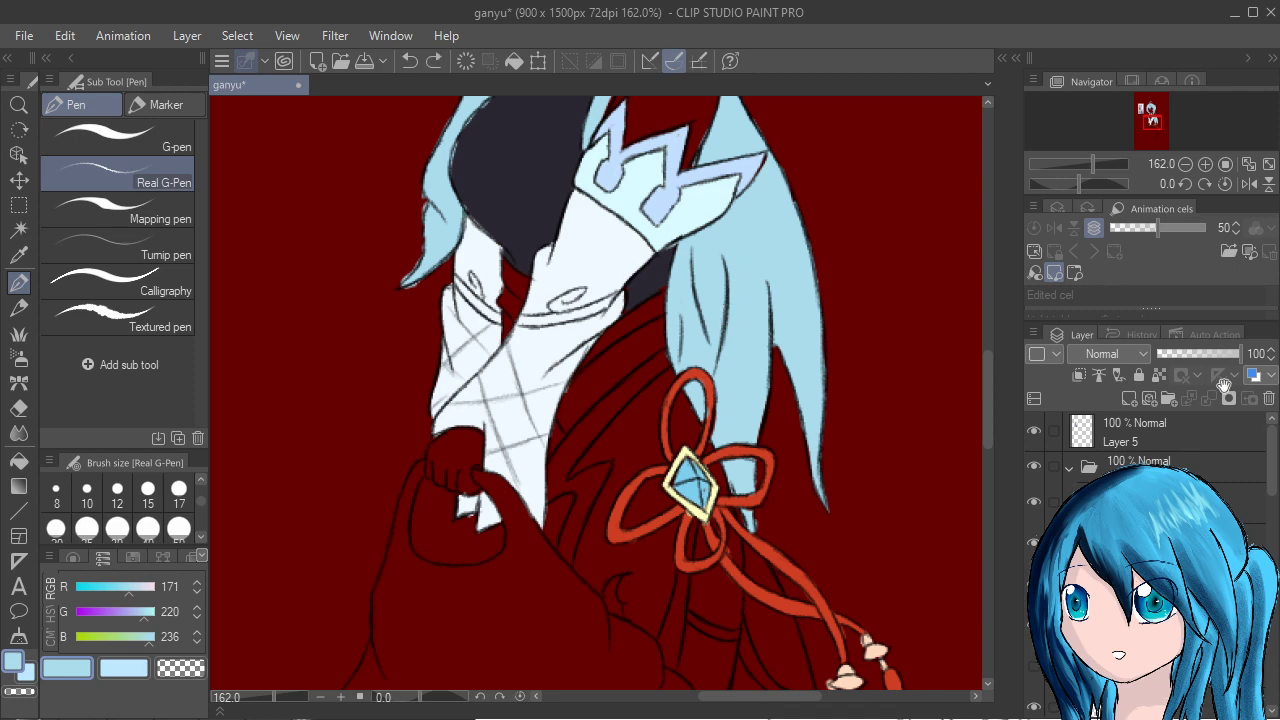
# Touch up the hair colour around the front cuff and undo the last stroke.
pyautogui.moveTo(1224, 385); pyautogui.dragTo(1128, 570)
pyautogui.scroll(1, 678, 473)
pyautogui.scroll(1, 678, 473)
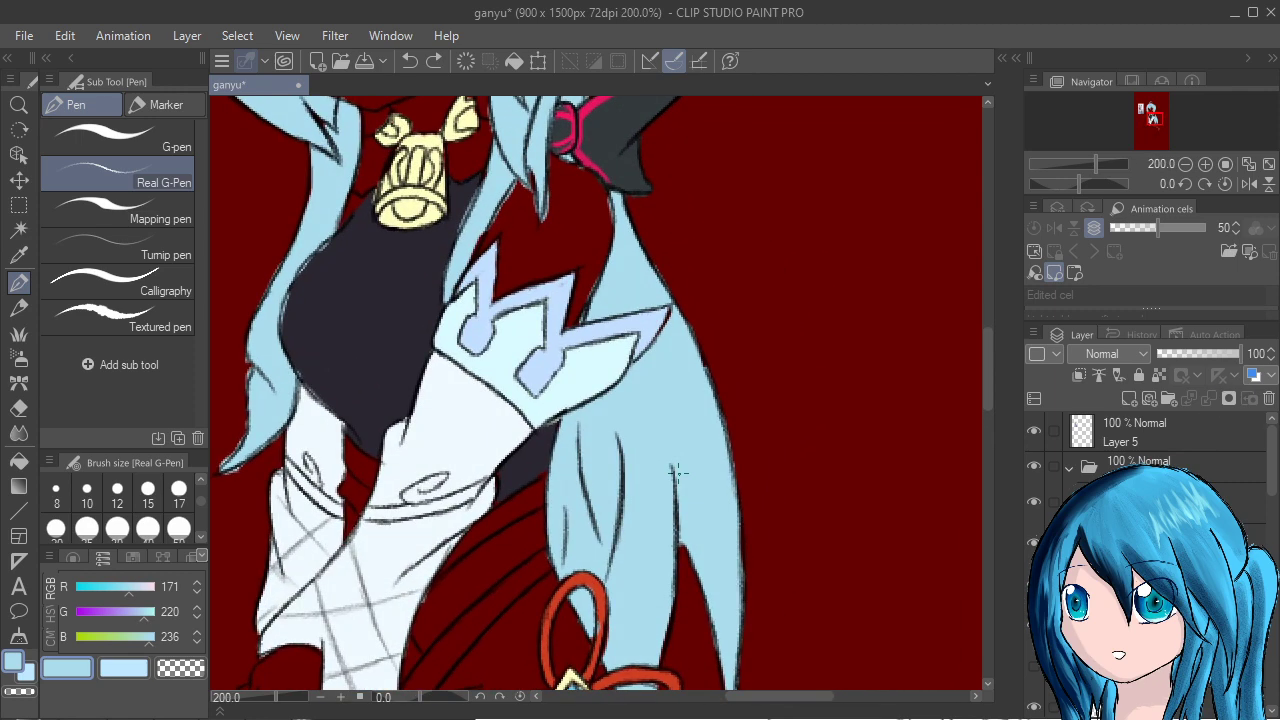
pyautogui.moveTo(678, 473); pyautogui.dragTo(723, 514)
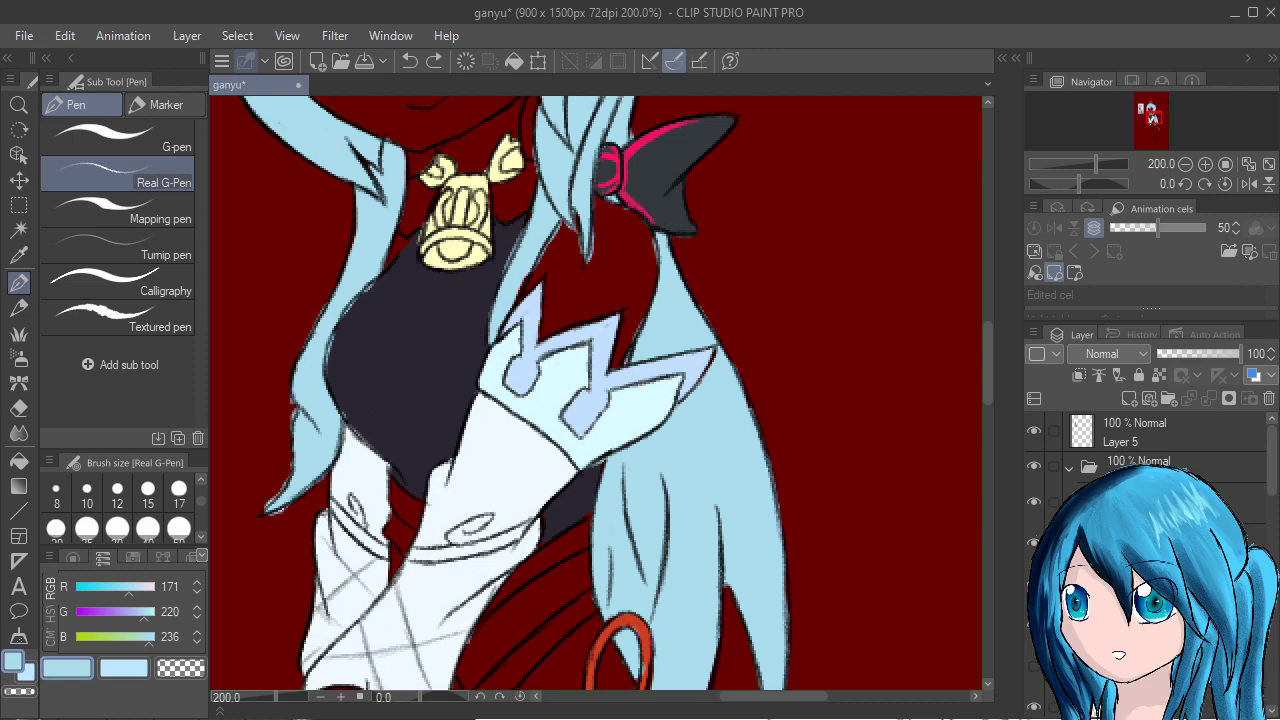
pyautogui.scroll(3, 1152, 117)
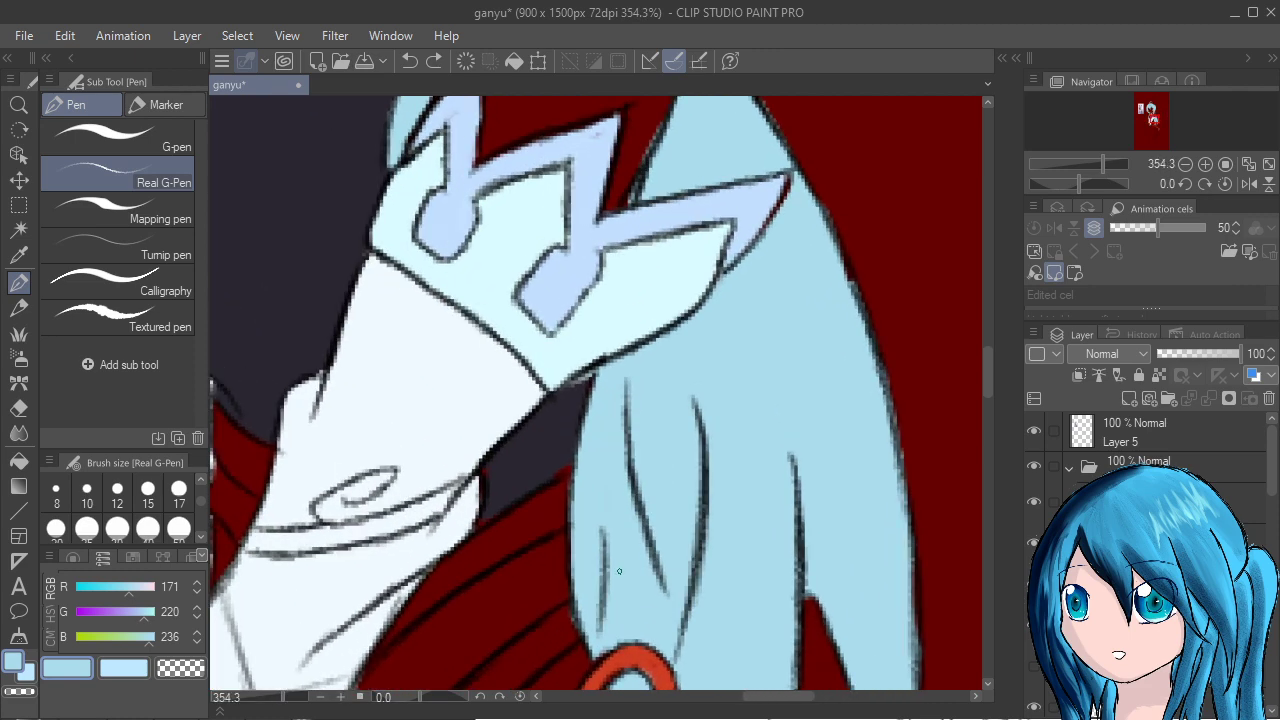
pyautogui.moveTo(564, 394)
pyautogui.mouseDown()
pyautogui.moveTo(583, 382)
pyautogui.moveTo(530, 402)
pyautogui.mouseUp()
pyautogui.moveTo(734, 523); pyautogui.dragTo(662, 651)
pyautogui.moveTo(572, 270); pyautogui.dragTo(568, 245)
pyautogui.hotkey('ctrl', 'z')
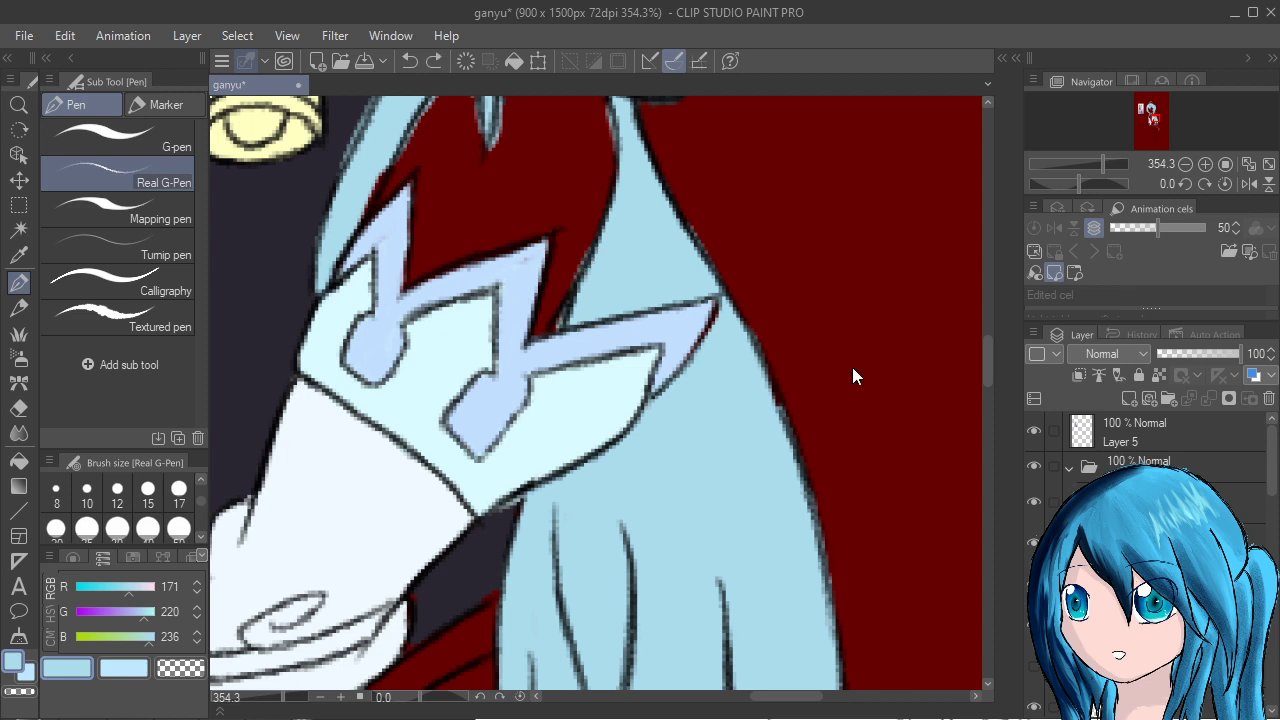
# Clean up the light blue along both edges of the front hair lock beside the bodice, down to its pointed tip.
pyautogui.moveTo(974, 392)
pyautogui.mouseDown()
pyautogui.moveTo(1146, 440)
pyautogui.moveTo(1031, 340)
pyautogui.moveTo(1120, 397)
pyautogui.moveTo(1103, 457)
pyautogui.moveTo(1124, 453)
pyautogui.moveTo(1010, 363)
pyautogui.moveTo(1017, 424)
pyautogui.mouseUp()
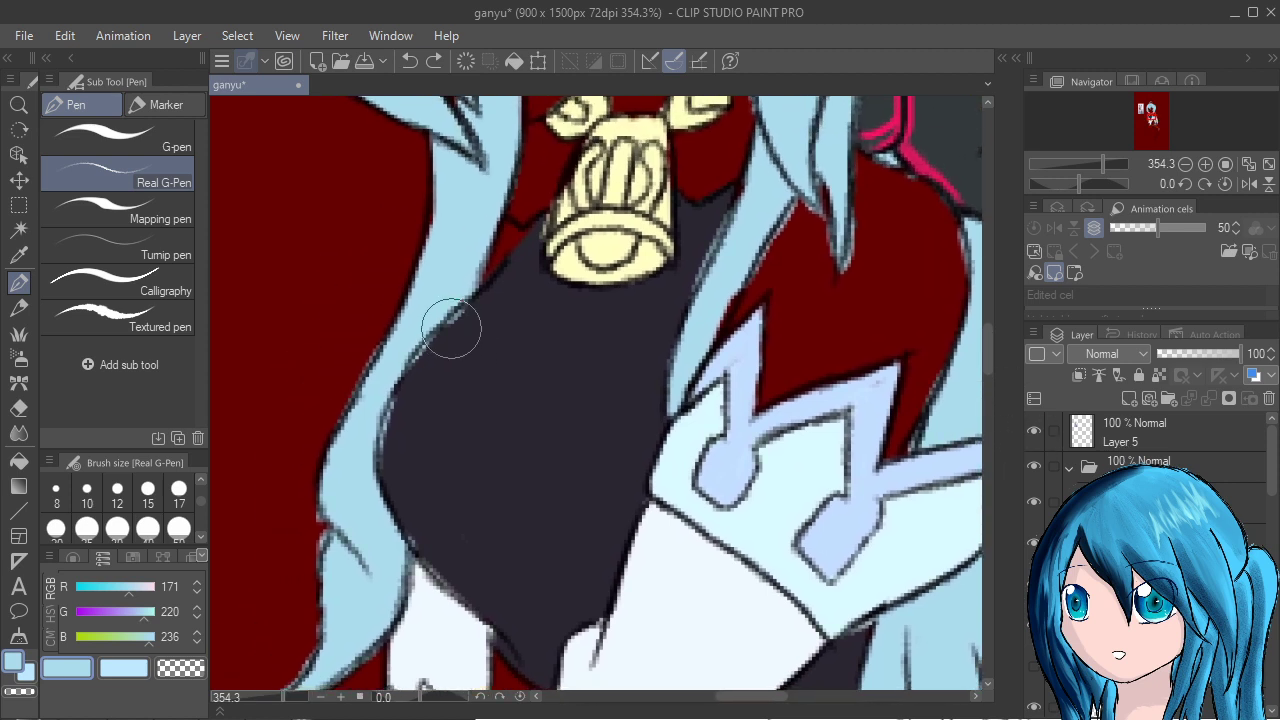
pyautogui.moveTo(474, 311)
pyautogui.mouseDown()
pyautogui.moveTo(415, 380)
pyautogui.moveTo(432, 350)
pyautogui.moveTo(392, 453)
pyautogui.moveTo(394, 426)
pyautogui.moveTo(396, 471)
pyautogui.moveTo(416, 382)
pyautogui.moveTo(386, 444)
pyautogui.mouseUp()
pyautogui.moveTo(410, 387)
pyautogui.mouseDown()
pyautogui.moveTo(382, 469)
pyautogui.moveTo(400, 409)
pyautogui.moveTo(417, 446)
pyautogui.moveTo(400, 434)
pyautogui.moveTo(414, 514)
pyautogui.moveTo(400, 497)
pyautogui.moveTo(441, 534)
pyautogui.moveTo(497, 503)
pyautogui.moveTo(524, 431)
pyautogui.mouseUp()
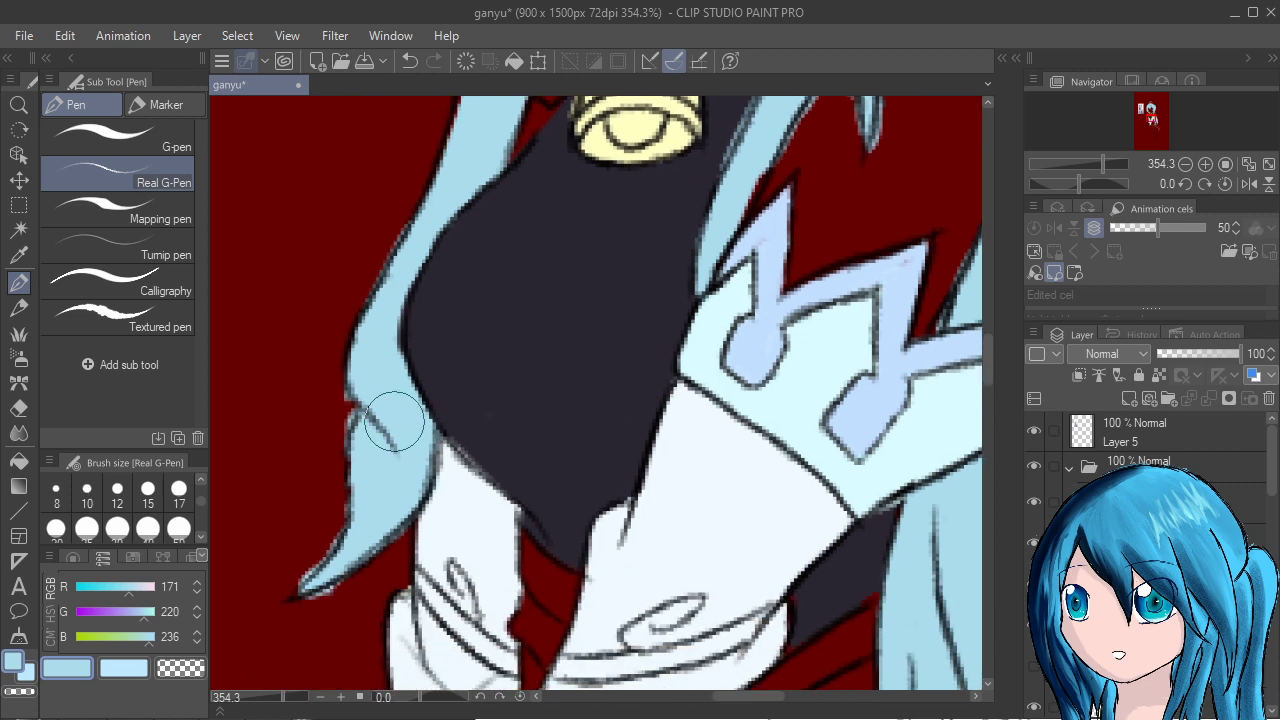
pyautogui.moveTo(337, 410)
pyautogui.mouseDown()
pyautogui.moveTo(333, 471)
pyautogui.moveTo(348, 416)
pyautogui.moveTo(331, 540)
pyautogui.moveTo(329, 513)
pyautogui.moveTo(295, 587)
pyautogui.moveTo(364, 586)
pyautogui.moveTo(299, 607)
pyautogui.mouseUp()
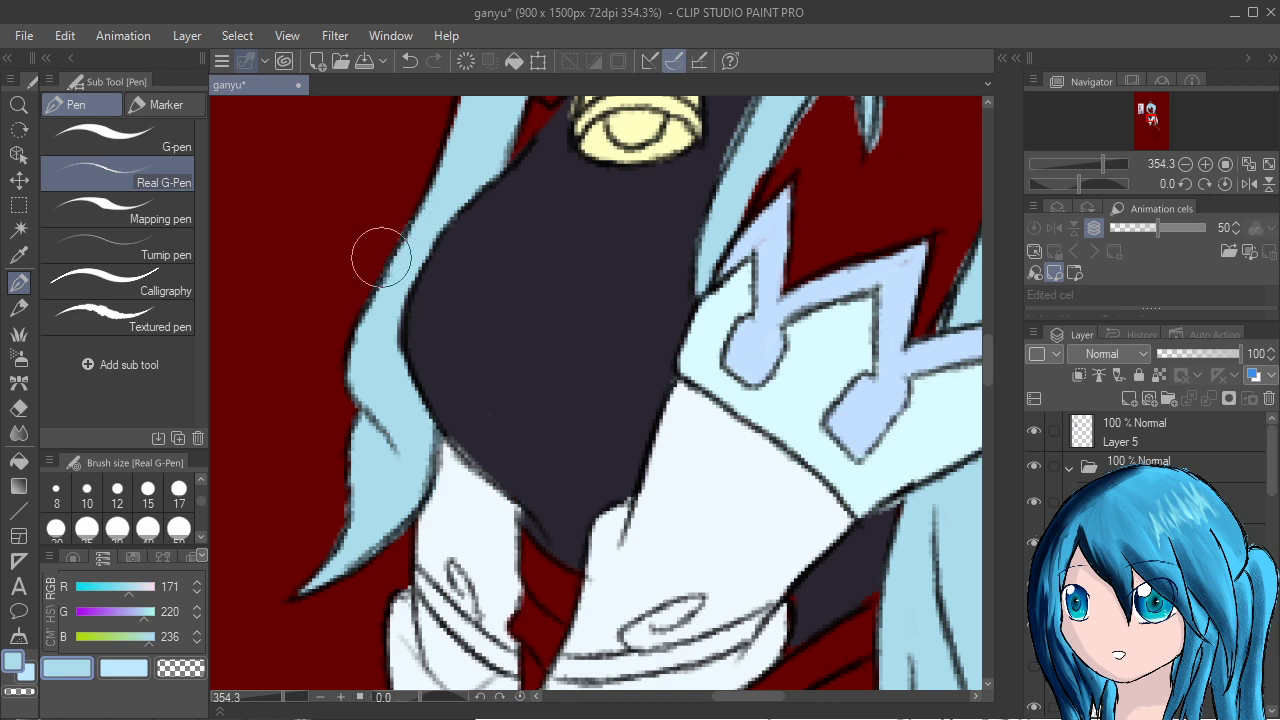
pyautogui.moveTo(621, 337); pyautogui.dragTo(594, 466)
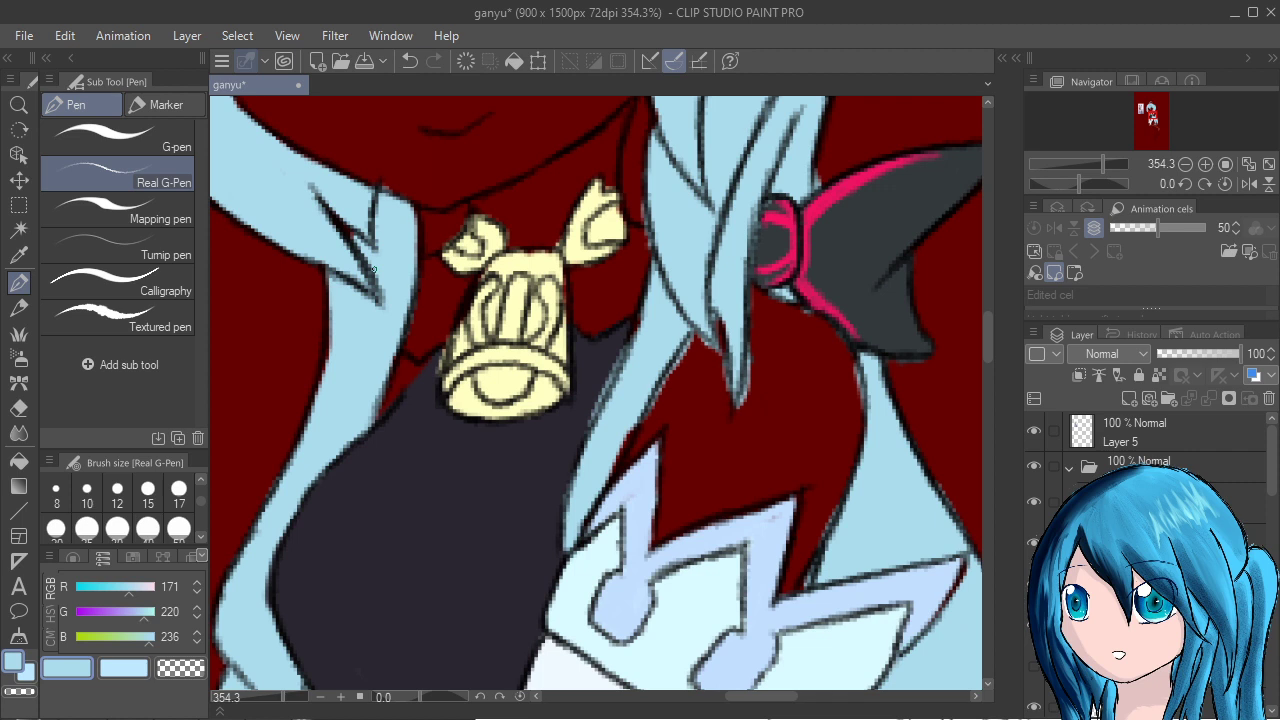
# Touch up the light blue along the outer edges of the front hair lock beside the neck and the side lock's pointed tip.
pyautogui.moveTo(319, 372); pyautogui.dragTo(332, 319)
pyautogui.moveTo(582, 441); pyautogui.dragTo(622, 551)
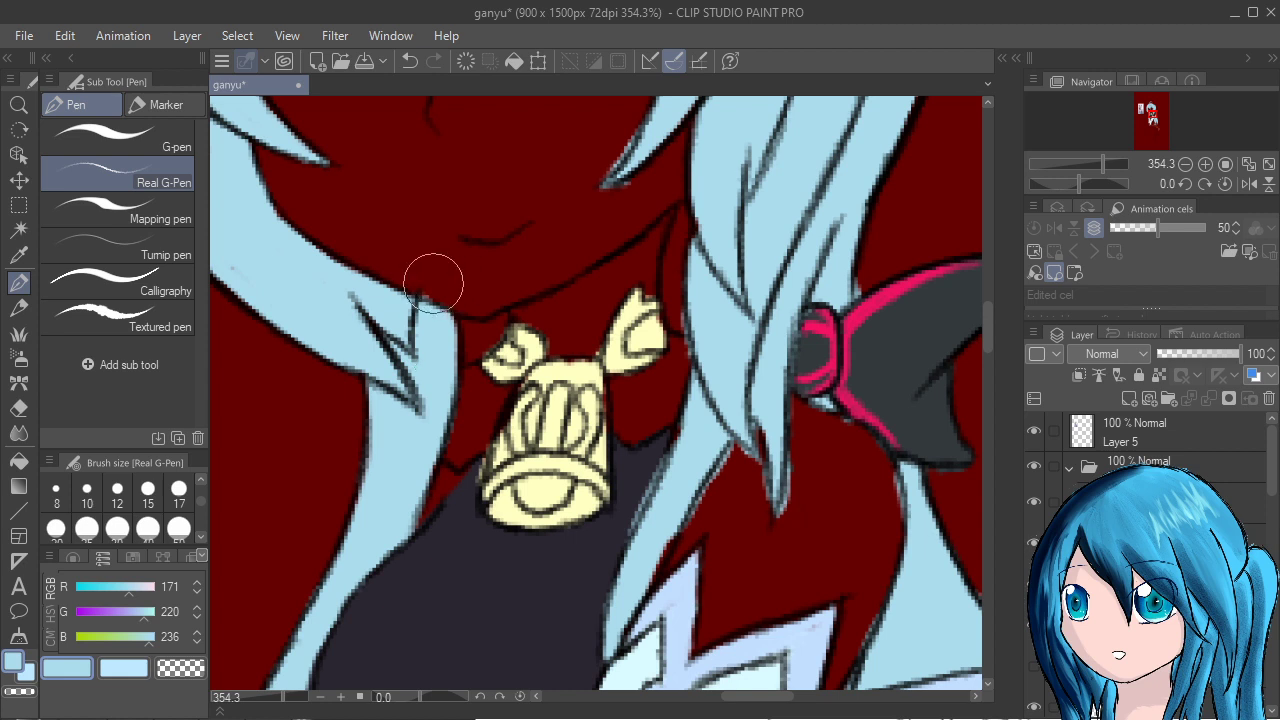
pyautogui.moveTo(598, 138); pyautogui.dragTo(520, 320)
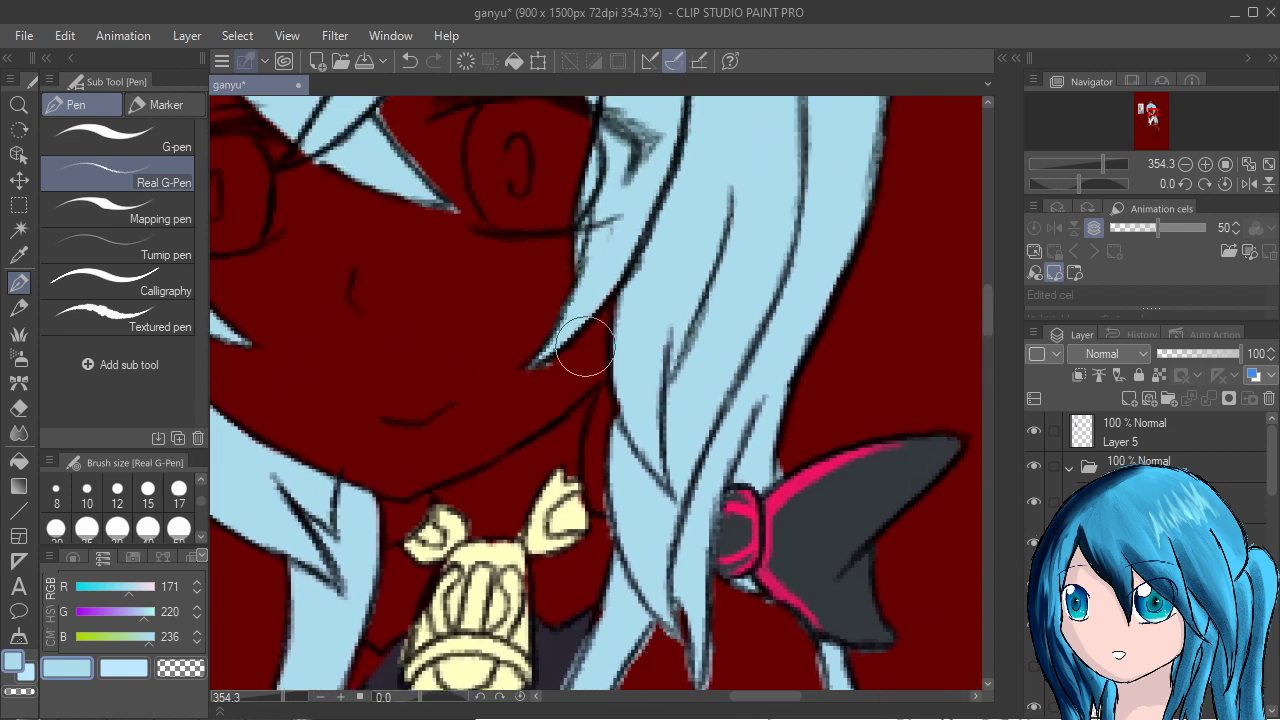
pyautogui.moveTo(928, 553); pyautogui.dragTo(963, 677)
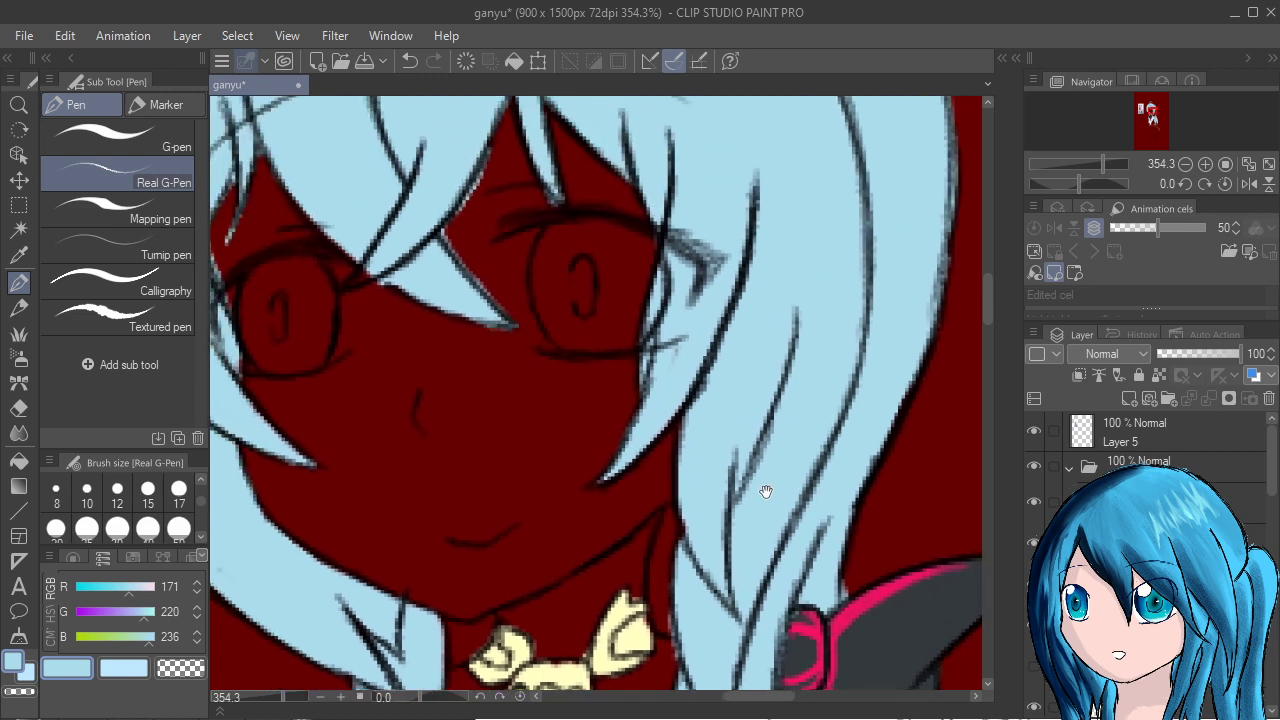
pyautogui.moveTo(800, 438); pyautogui.dragTo(810, 496)
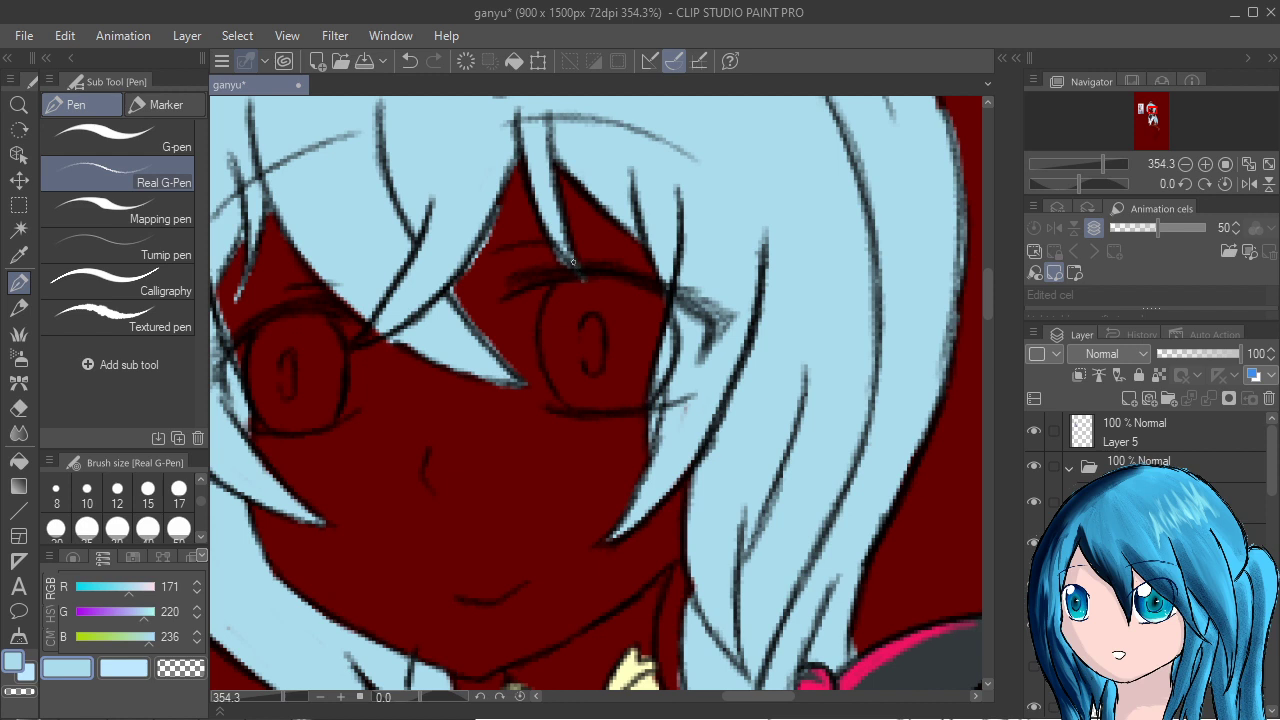
pyautogui.moveTo(826, 325); pyautogui.dragTo(1022, 314)
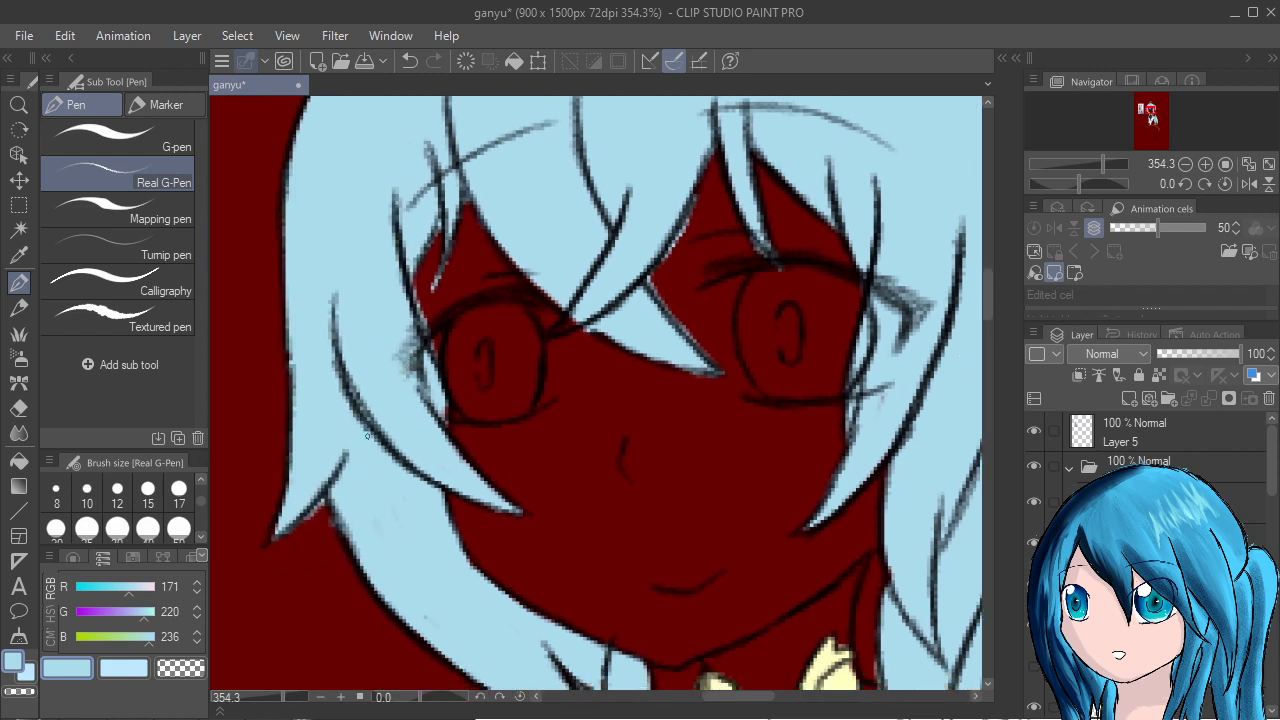
pyautogui.moveTo(314, 554)
pyautogui.mouseDown()
pyautogui.moveTo(315, 518)
pyautogui.moveTo(301, 535)
pyautogui.moveTo(311, 523)
pyautogui.mouseUp()
# Fill the small gaps in the light blue along the crown's edge beneath the horn and at the base of the curled top strand.
pyautogui.moveTo(628, 670); pyautogui.dragTo(620, 719)
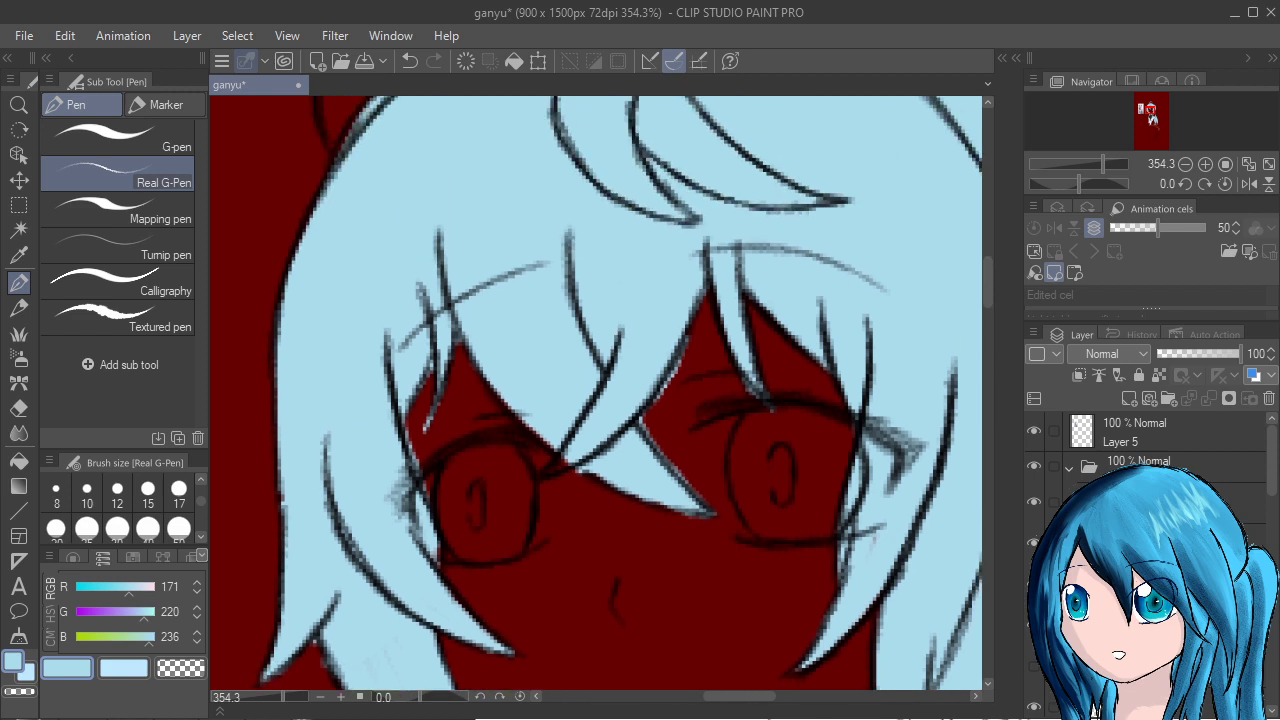
pyautogui.moveTo(429, 686); pyautogui.dragTo(431, 708)
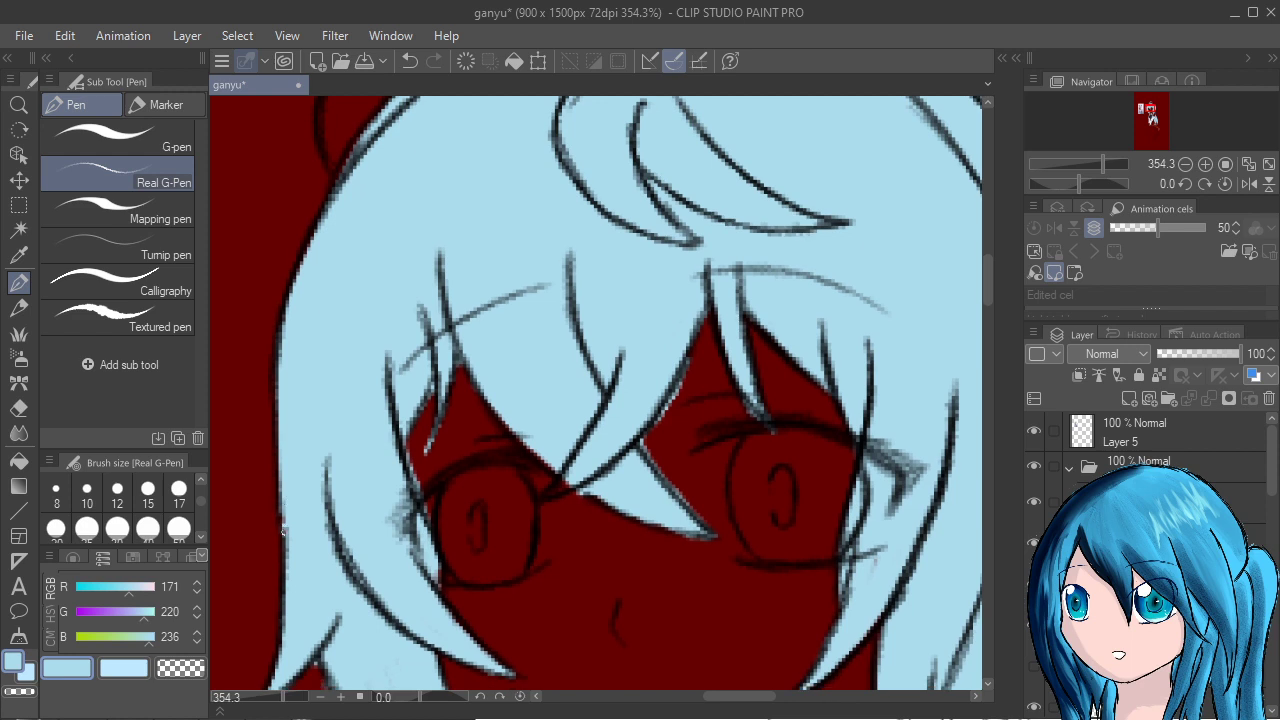
pyautogui.moveTo(586, 482); pyautogui.dragTo(500, 719)
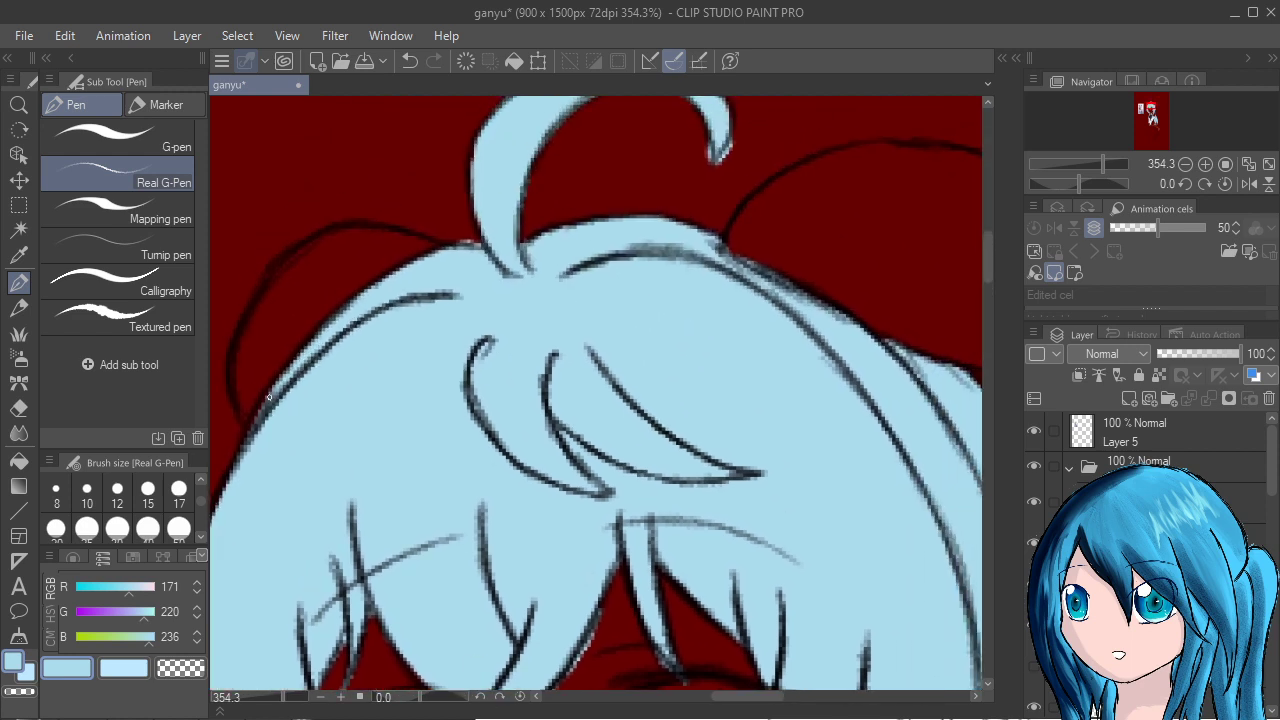
pyautogui.moveTo(259, 413); pyautogui.dragTo(270, 392)
pyautogui.moveTo(485, 244)
pyautogui.mouseDown()
pyautogui.moveTo(466, 237)
pyautogui.moveTo(478, 245)
pyautogui.mouseUp()
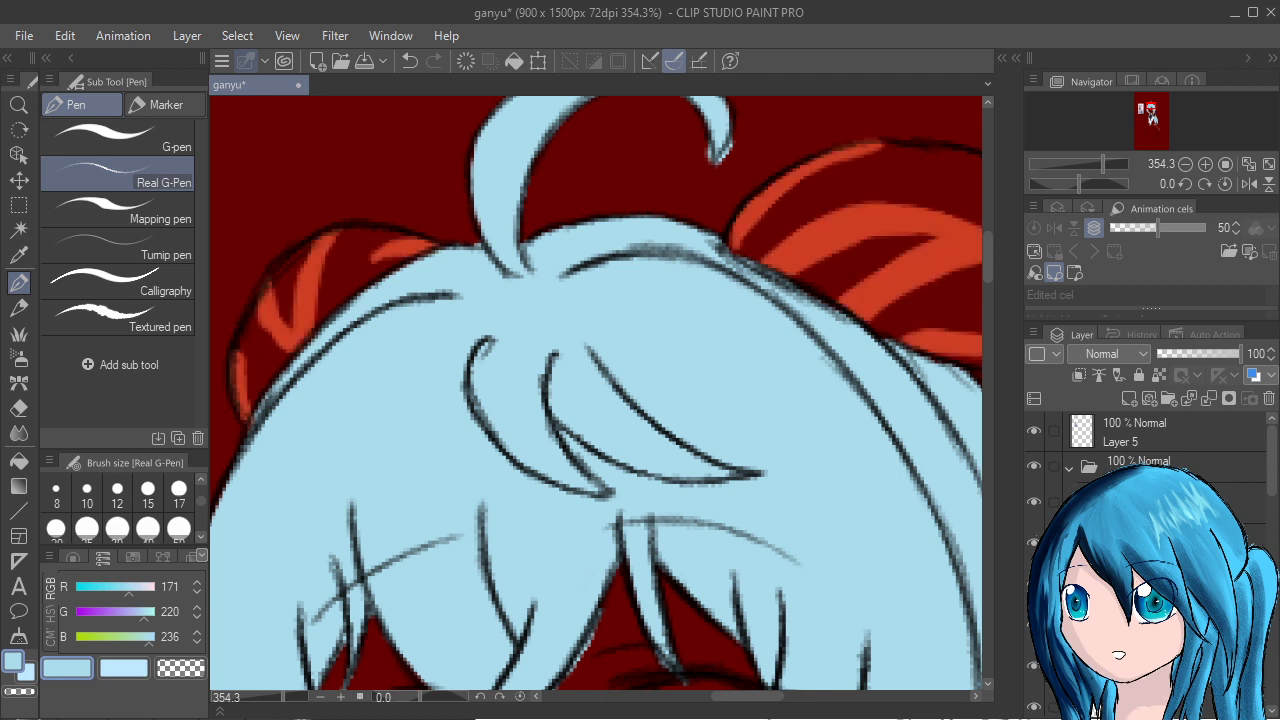
# Hide the dark red backing layer to check the flat colours against the white canvas.
pyautogui.scroll(-3, 1150, 450)
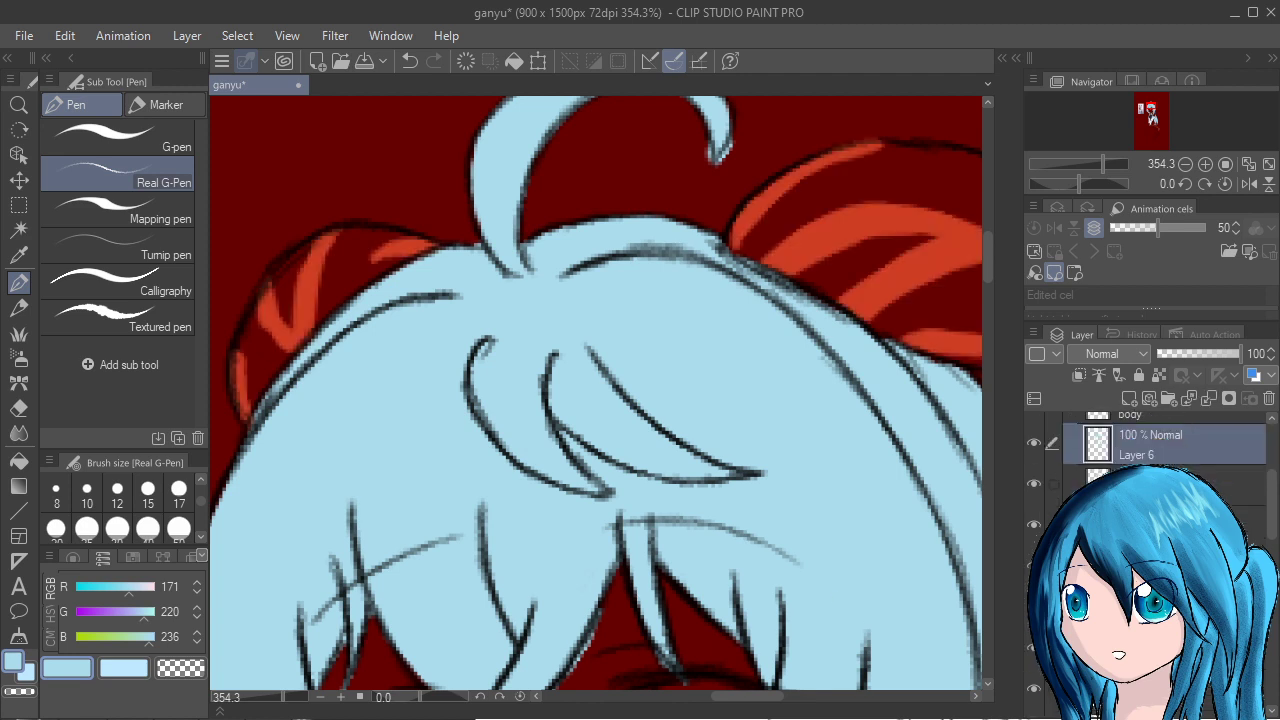
pyautogui.click(1034, 614)
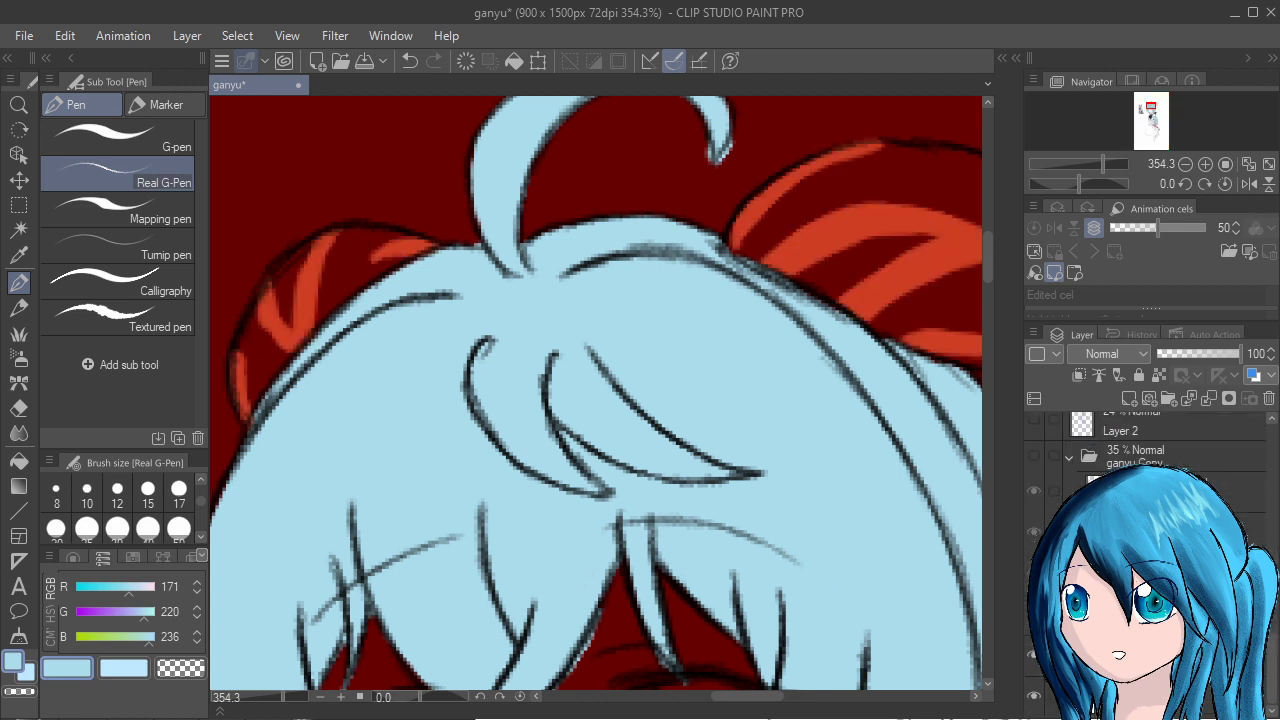
pyautogui.click(1034, 614)
pyautogui.click(1034, 614)
pyautogui.click(1034, 614)
pyautogui.click(1034, 614)
pyautogui.click(1034, 614)
pyautogui.click(1034, 614)
pyautogui.scroll(-3, 814, 437)
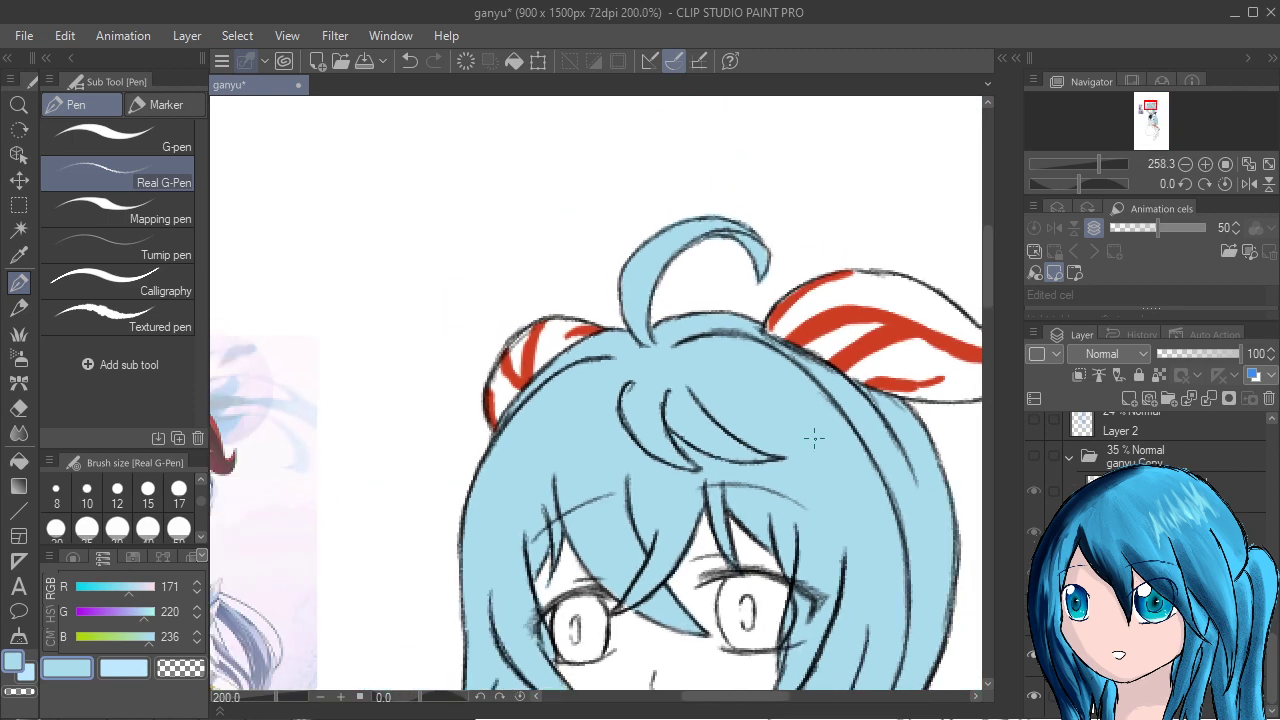
# Find and show the dark brown base layer of the horns and move it higher in the layer stack.
pyautogui.scroll(10, 1165, 445)
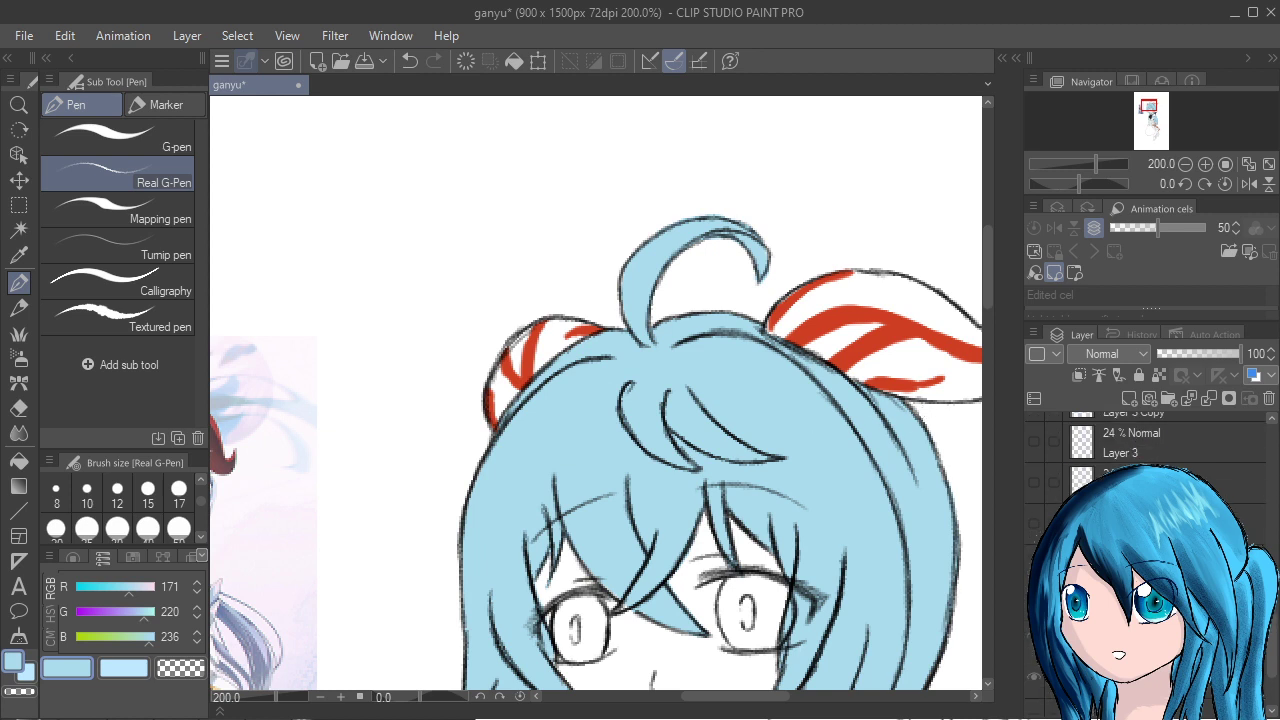
pyautogui.scroll(2, 1165, 445)
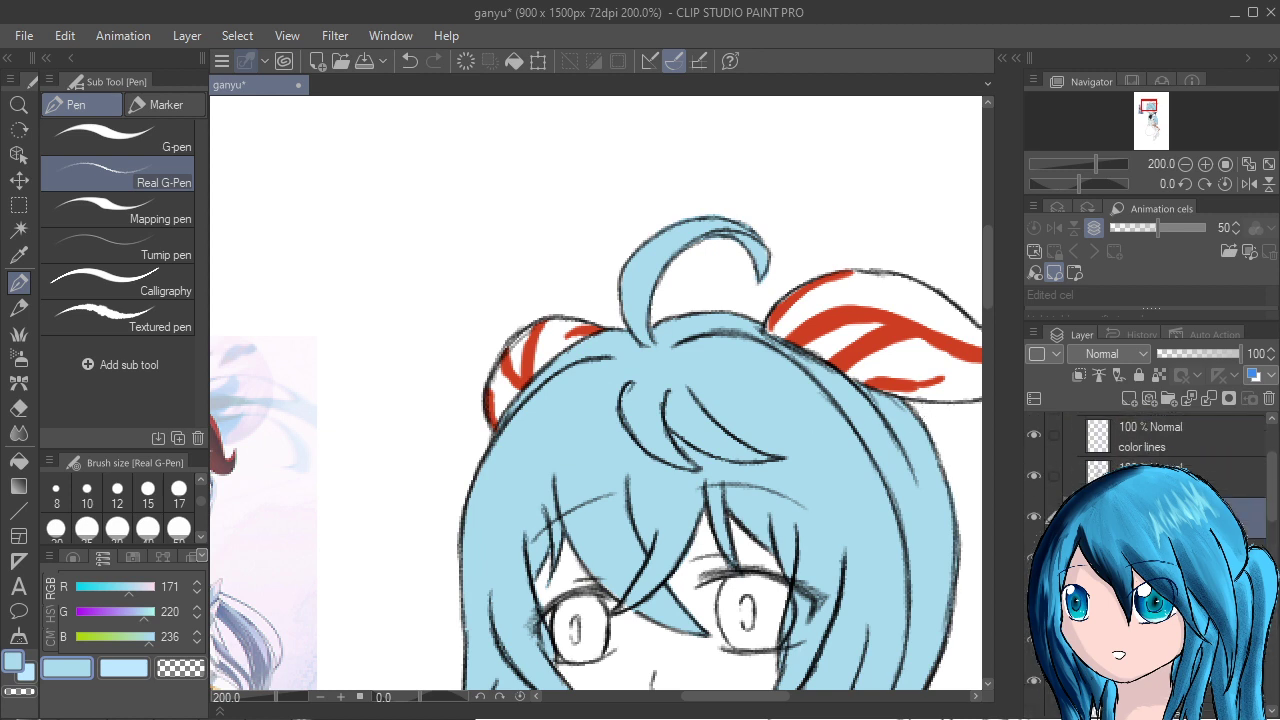
pyautogui.click(1033, 557)
pyautogui.click(1033, 557)
pyautogui.scroll(4, 1165, 440)
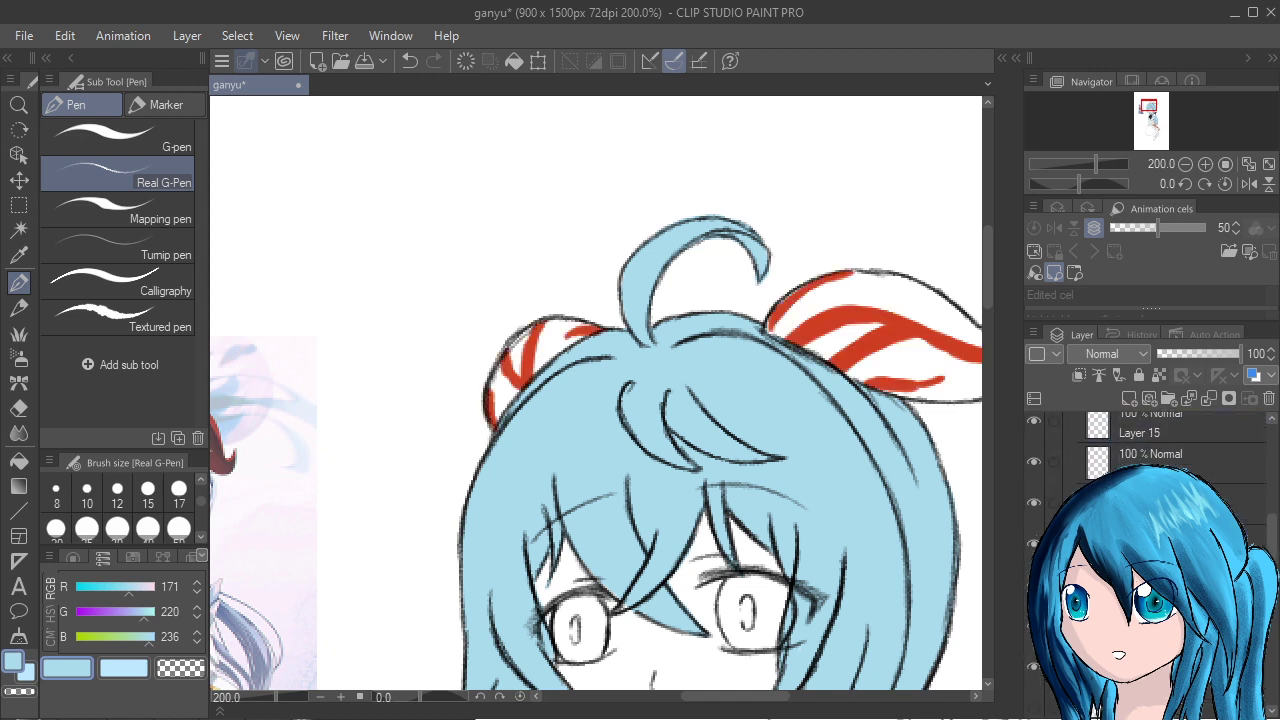
pyautogui.click(1034, 682)
pyautogui.click(1034, 682)
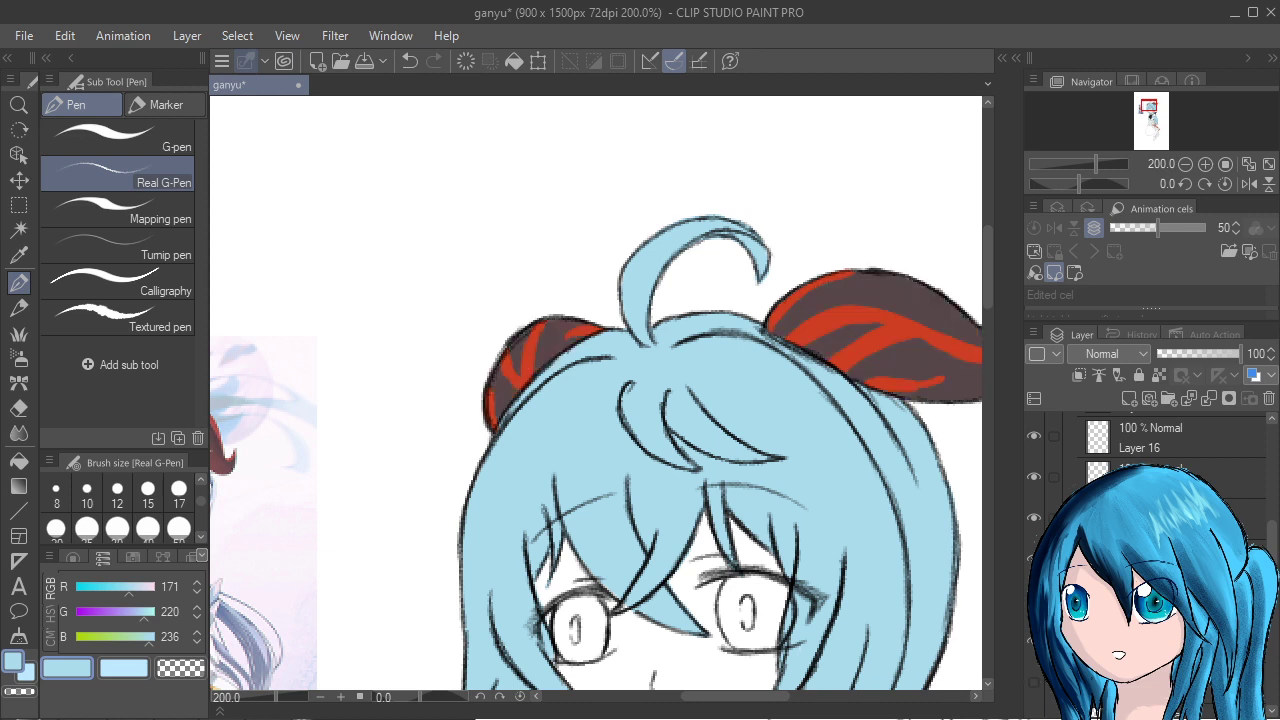
pyautogui.click(1034, 682)
pyautogui.moveTo(1165, 683); pyautogui.dragTo(1165, 511)
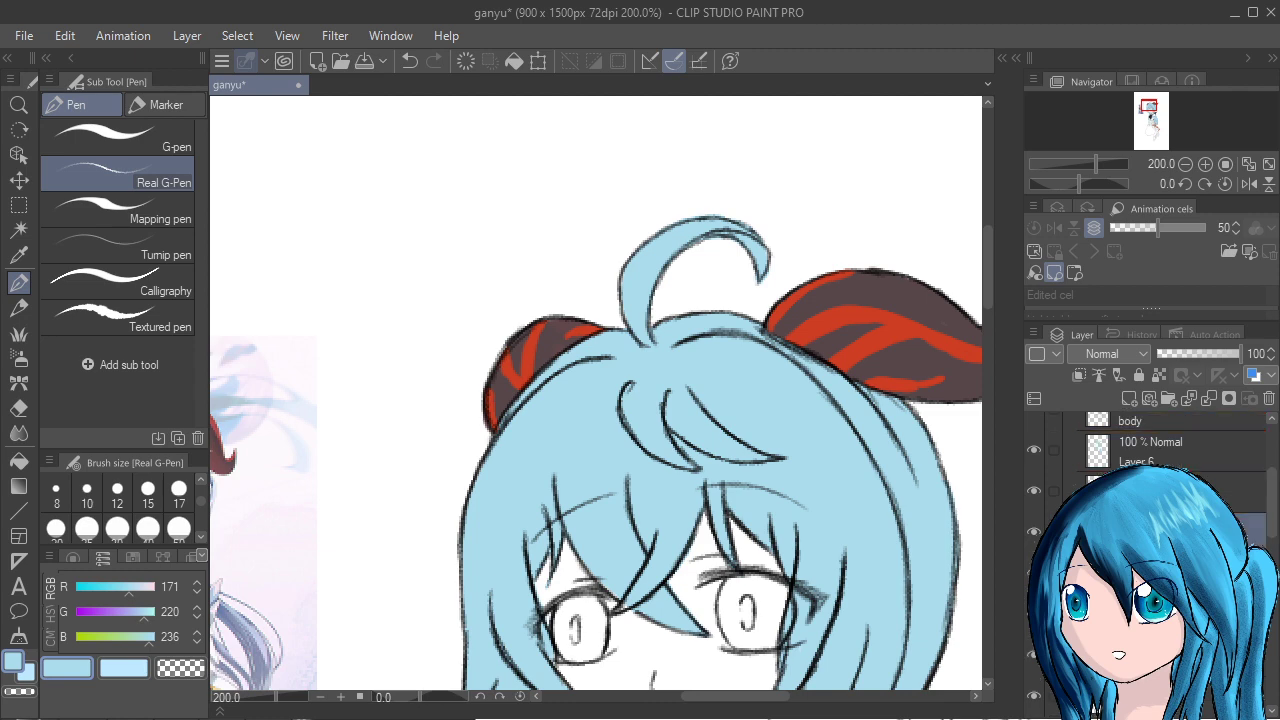
# Show the dark red backing layer again and lower its opacity to 49%.
pyautogui.scroll(-3, 855, 518)
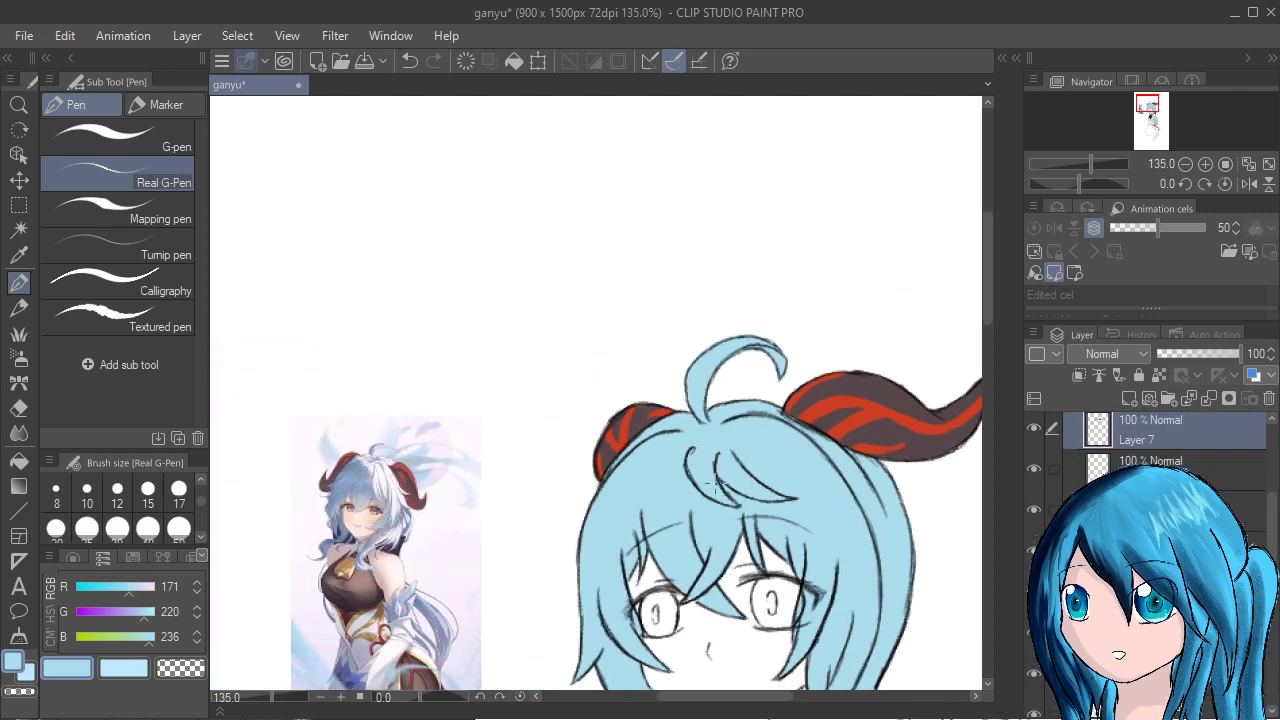
pyautogui.moveTo(980, 682); pyautogui.dragTo(760, 332)
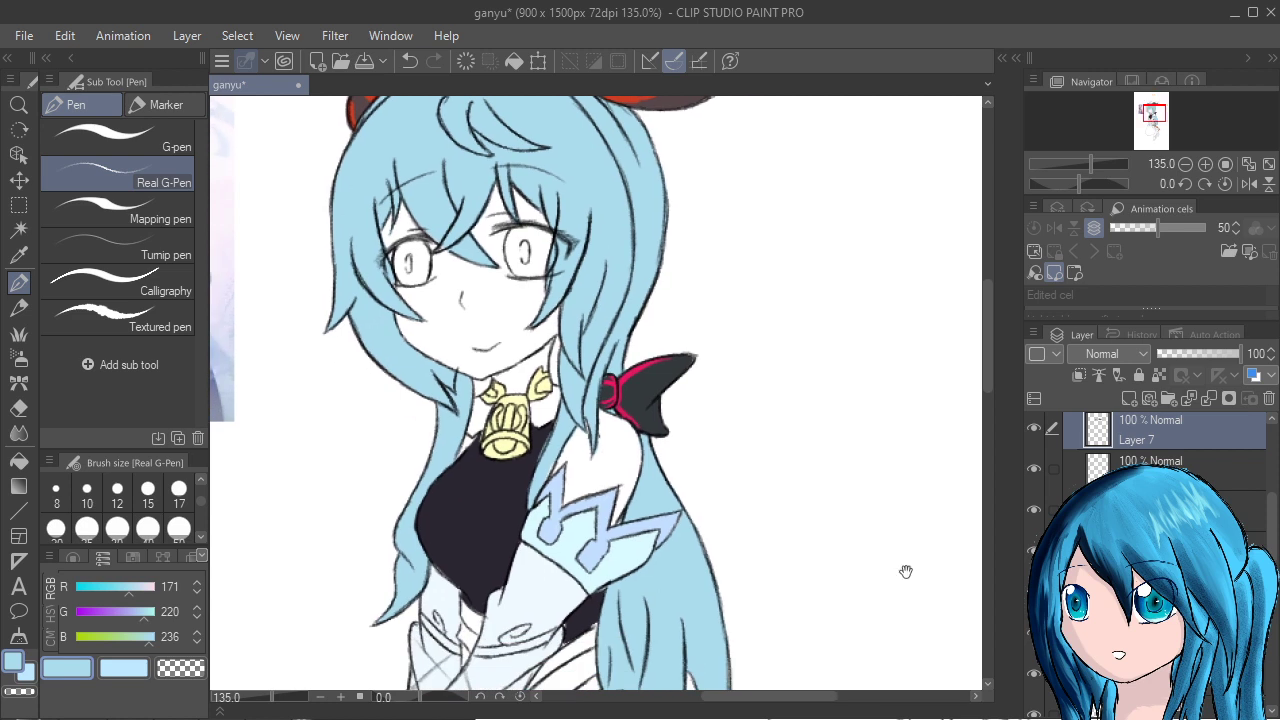
pyautogui.moveTo(888, 683); pyautogui.dragTo(846, 531)
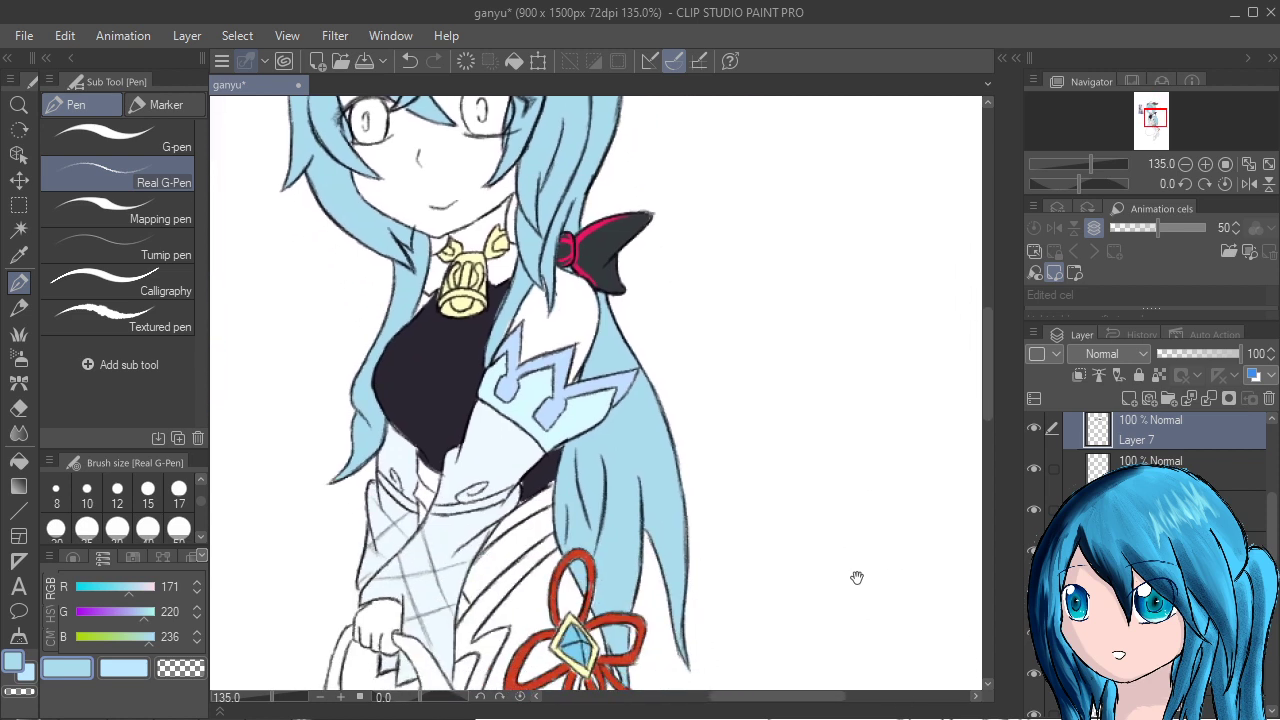
pyautogui.scroll(-1, 1150, 560)
pyautogui.scroll(-5, 1150, 440)
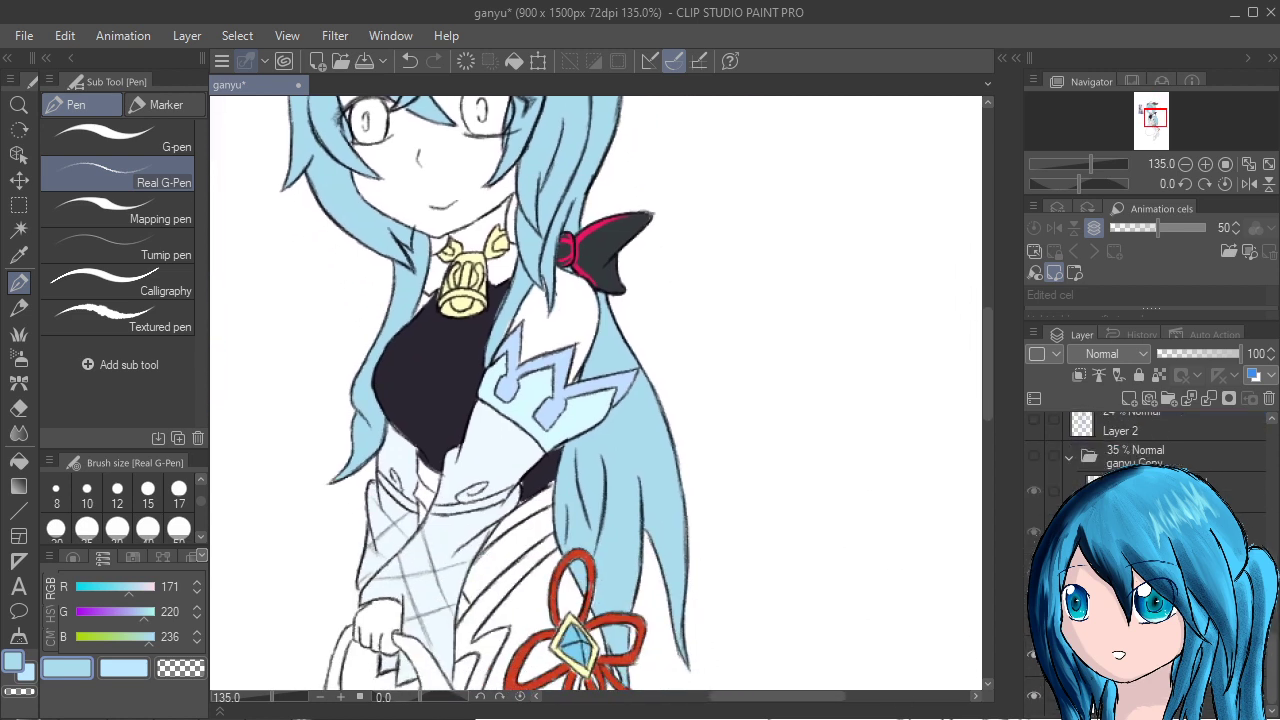
pyautogui.click(1034, 614)
pyautogui.click(1198, 354)
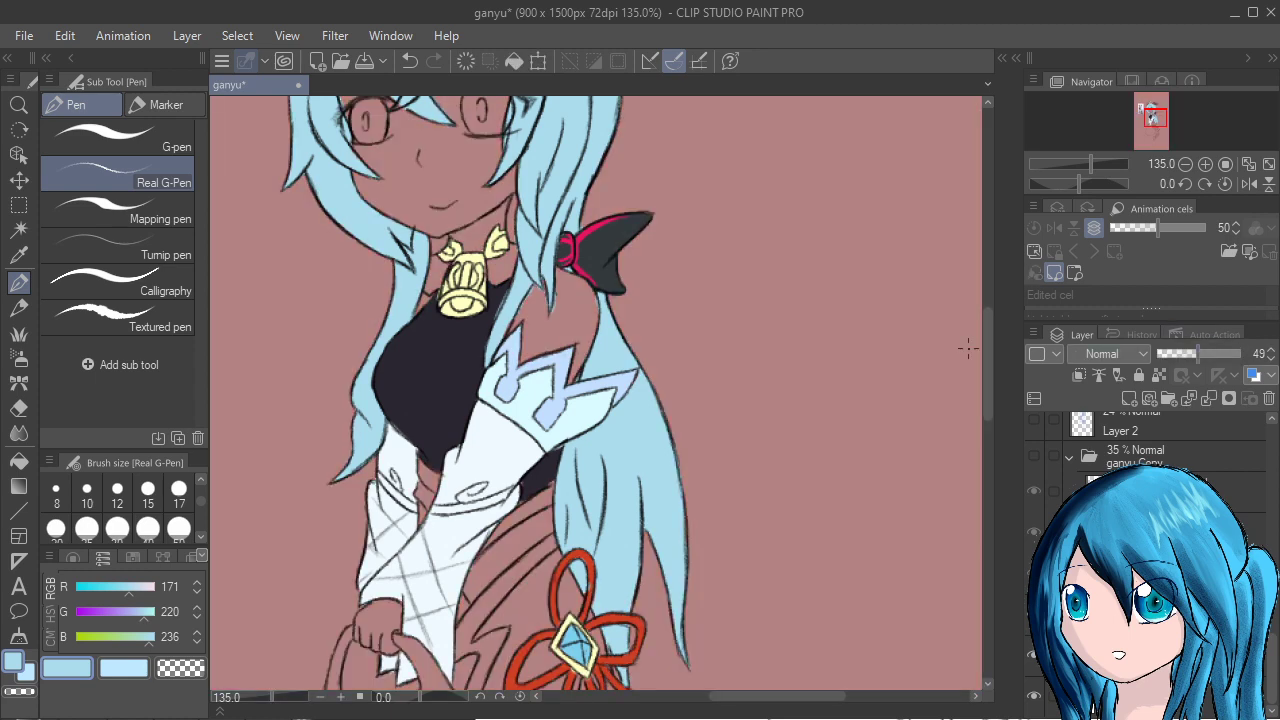
# Select Layer 6 to work on the hair strands over the bare shoulder below the black bow.
pyautogui.scroll(3, 795, 370)
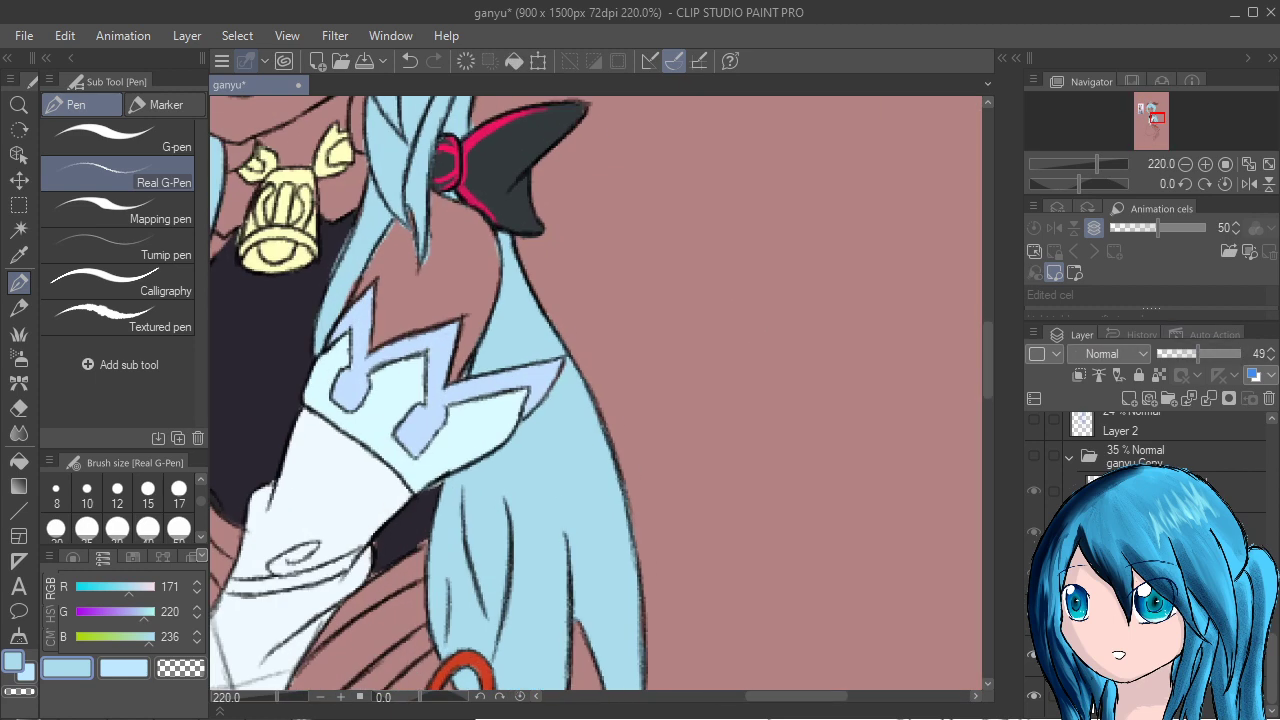
pyautogui.moveTo(795, 370); pyautogui.dragTo(906, 550)
pyautogui.scroll(5, 1150, 440)
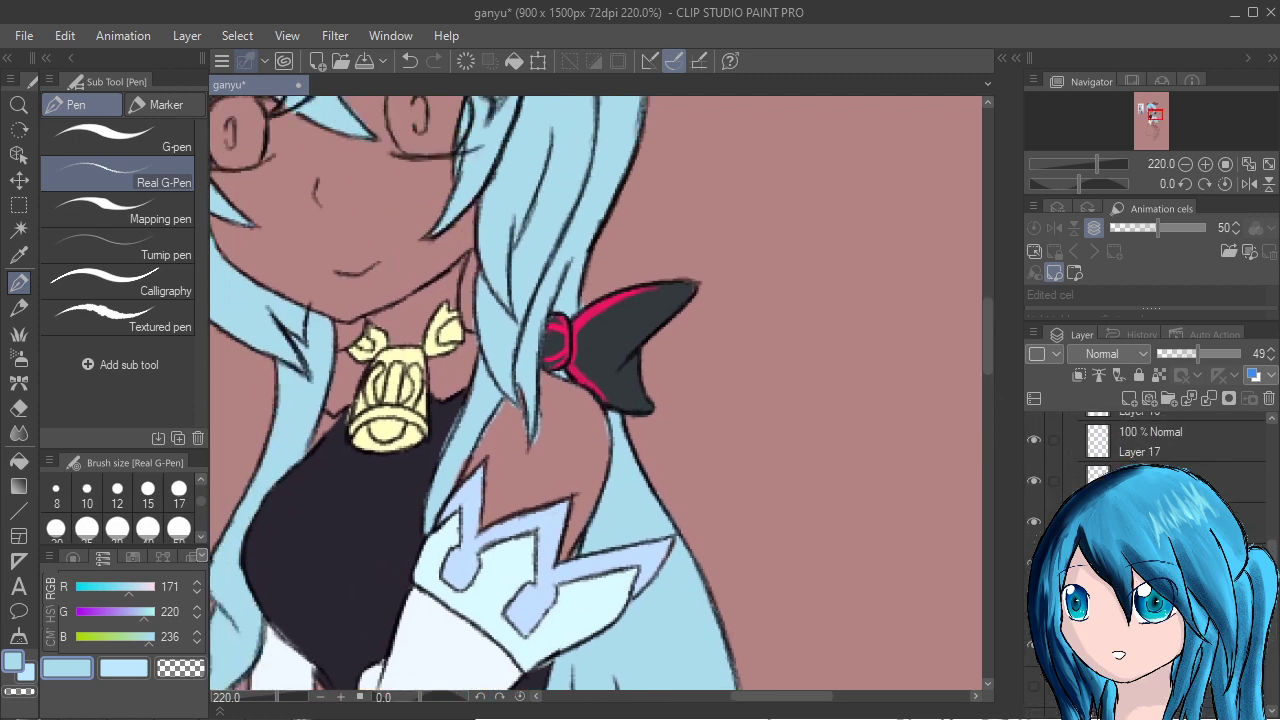
pyautogui.scroll(8, 1170, 450)
pyautogui.click(1180, 491)
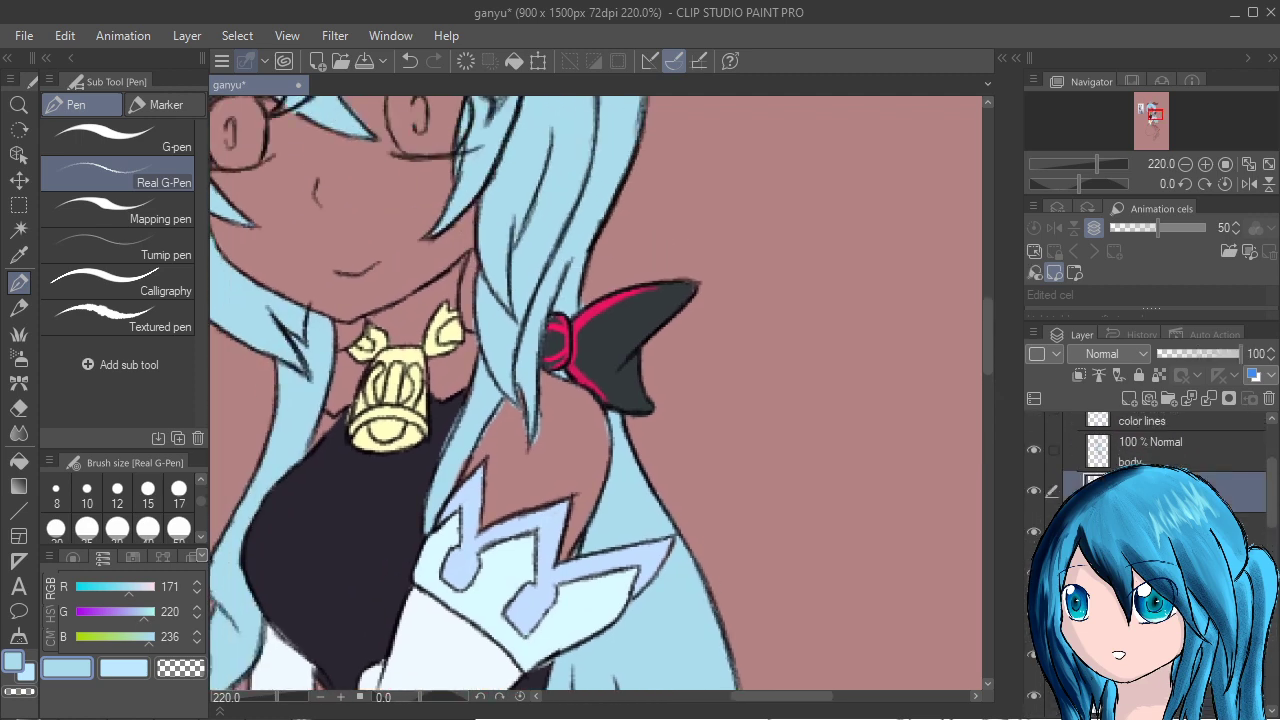
pyautogui.scroll(4, 565, 448)
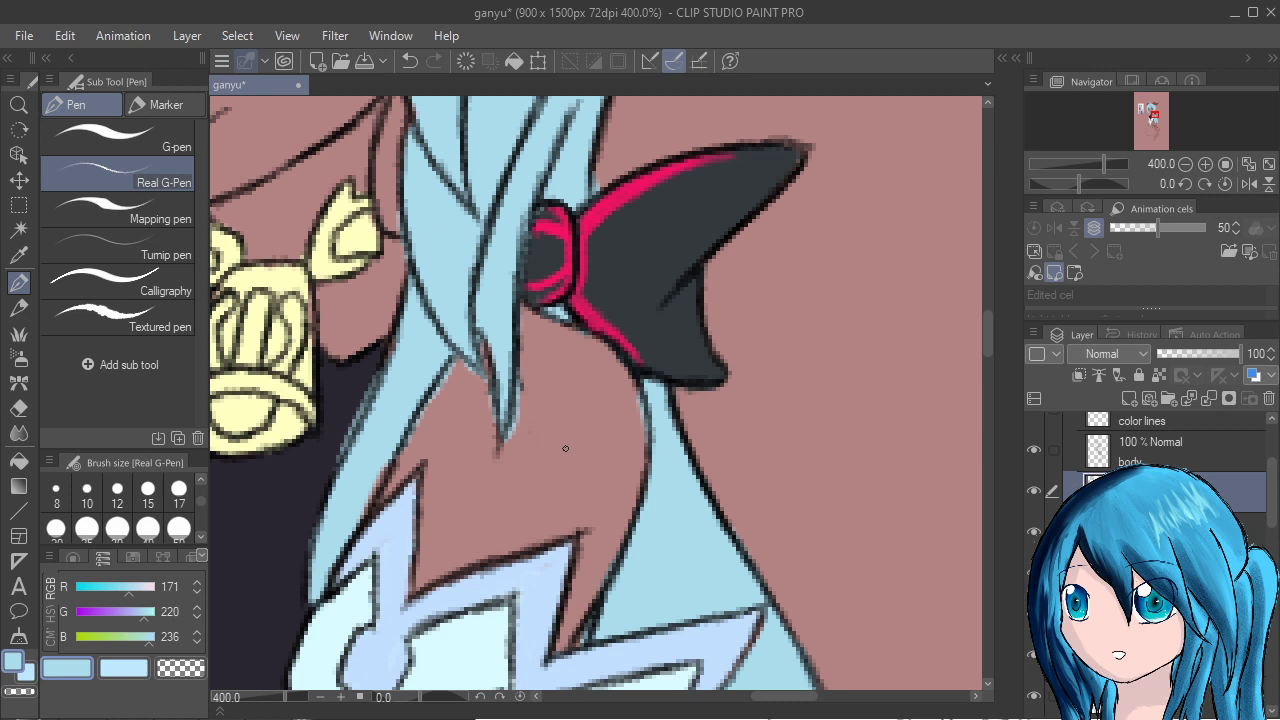
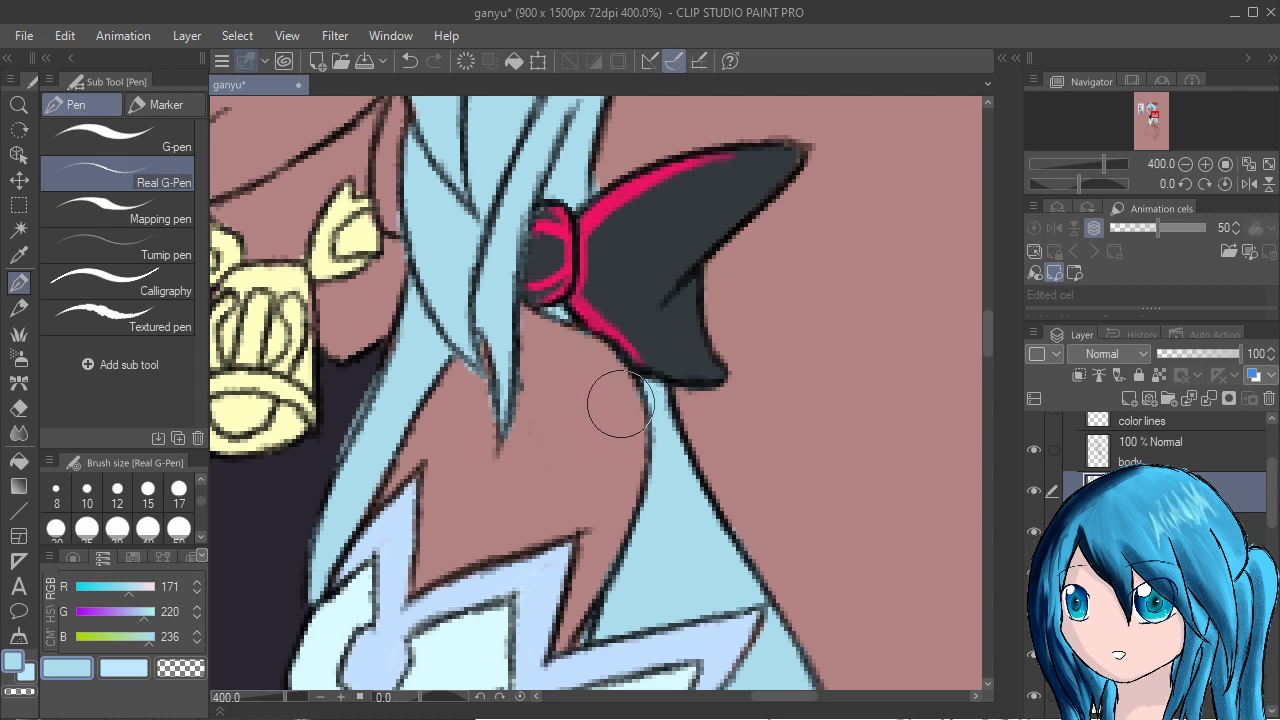
# Identify the dark bodice layer below Layer 12 by its visibility, select it and sample the bodice colour, RGB 42, 38, 48.
pyautogui.scroll(-6, 596, 412)
pyautogui.moveTo(948, 658); pyautogui.dragTo(975, 429)
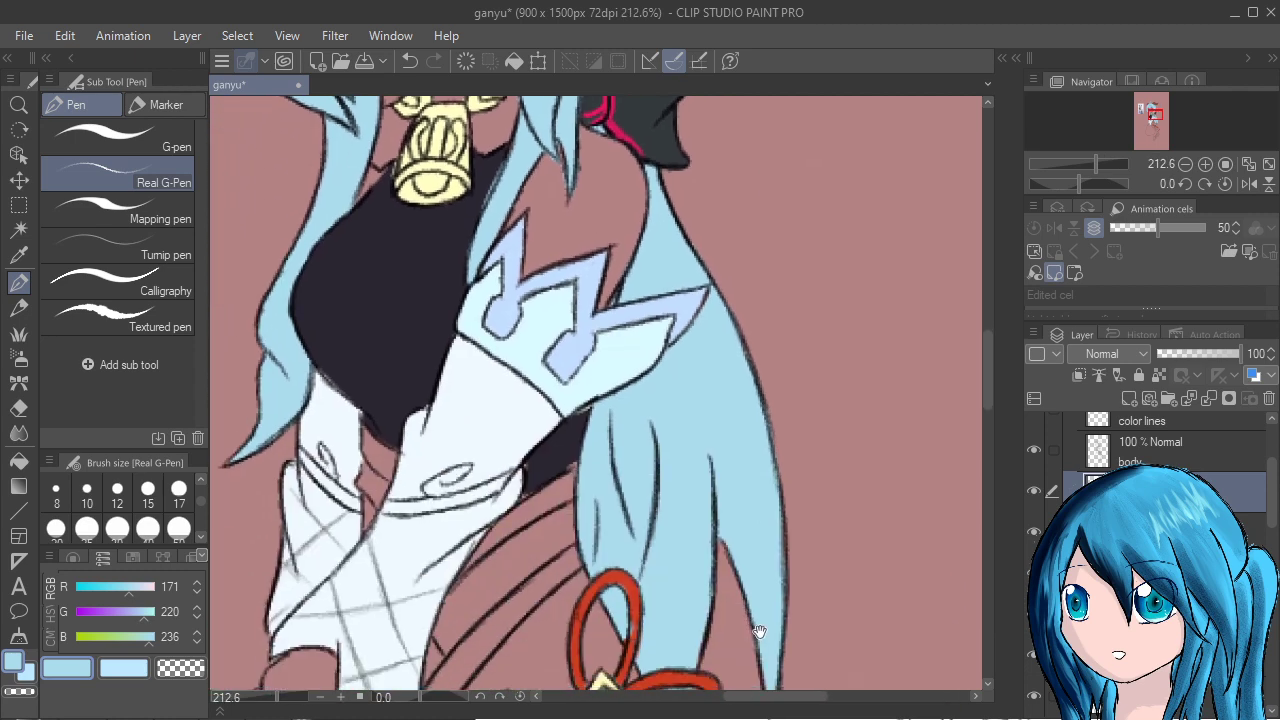
pyautogui.moveTo(759, 632); pyautogui.dragTo(768, 624)
pyautogui.scroll(-3, 592, 437)
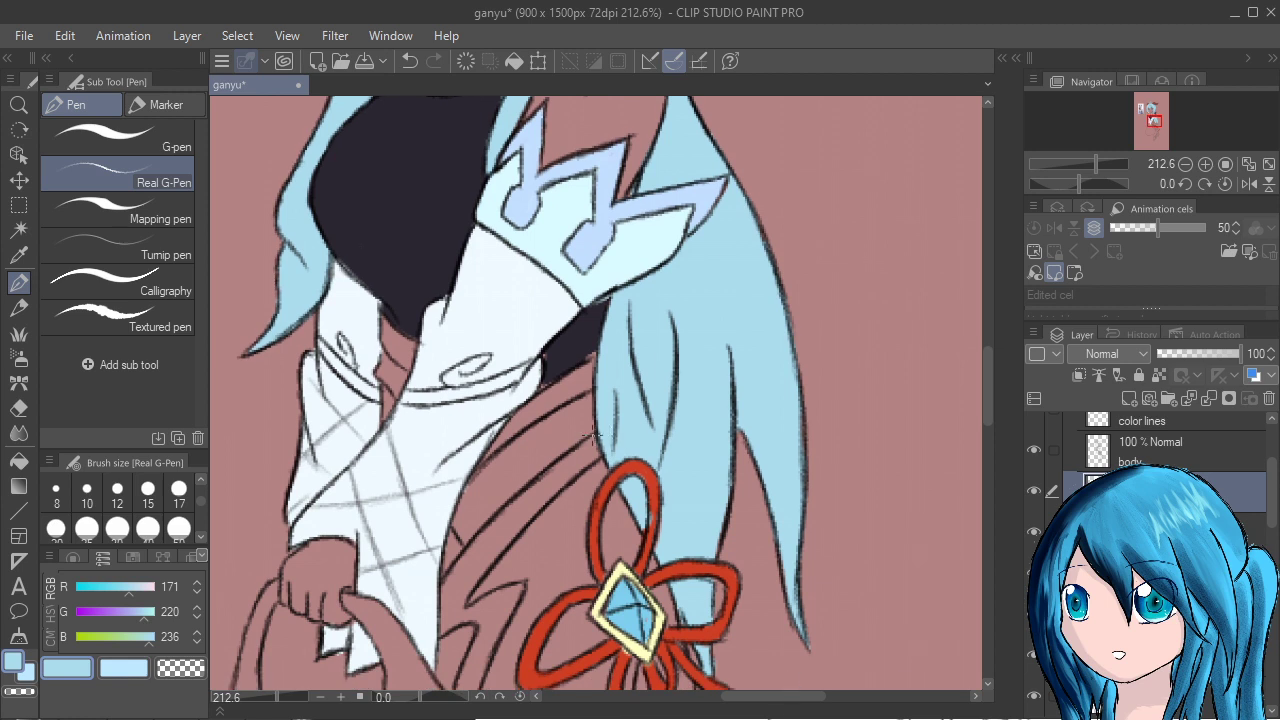
pyautogui.scroll(-5, 1160, 480)
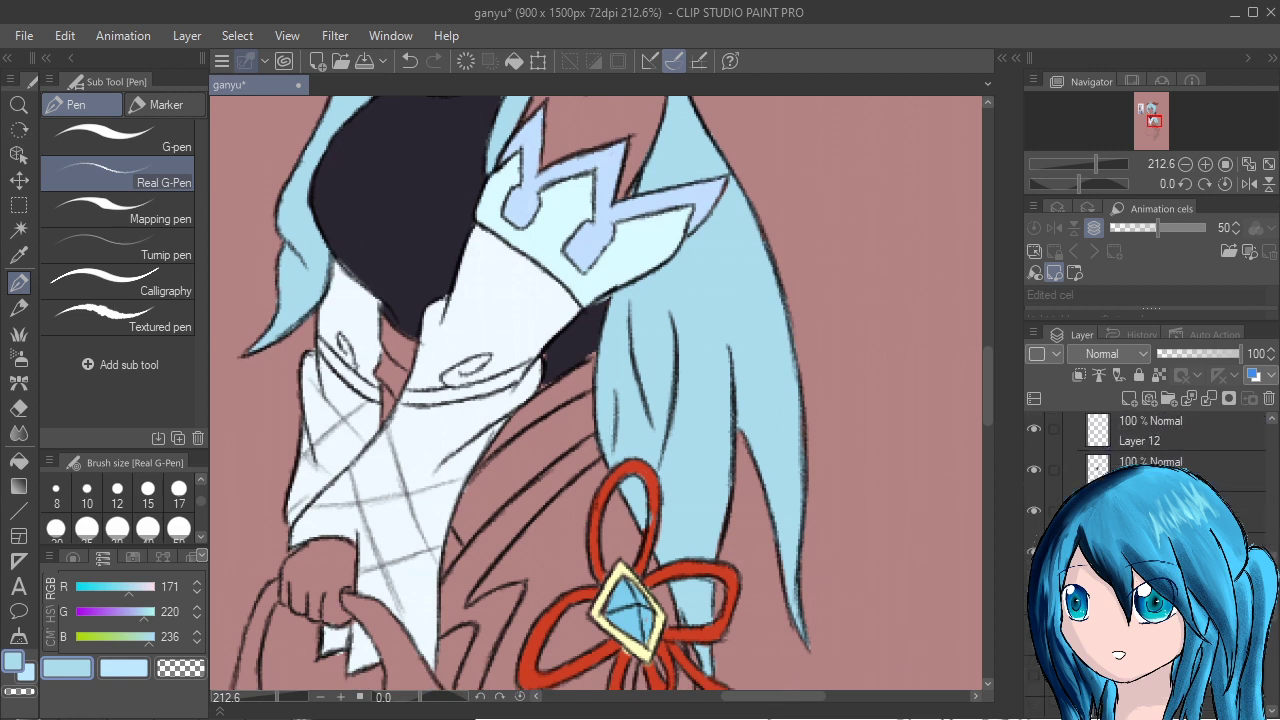
pyautogui.click(1034, 470)
pyautogui.click(1034, 470)
pyautogui.click(1150, 468)
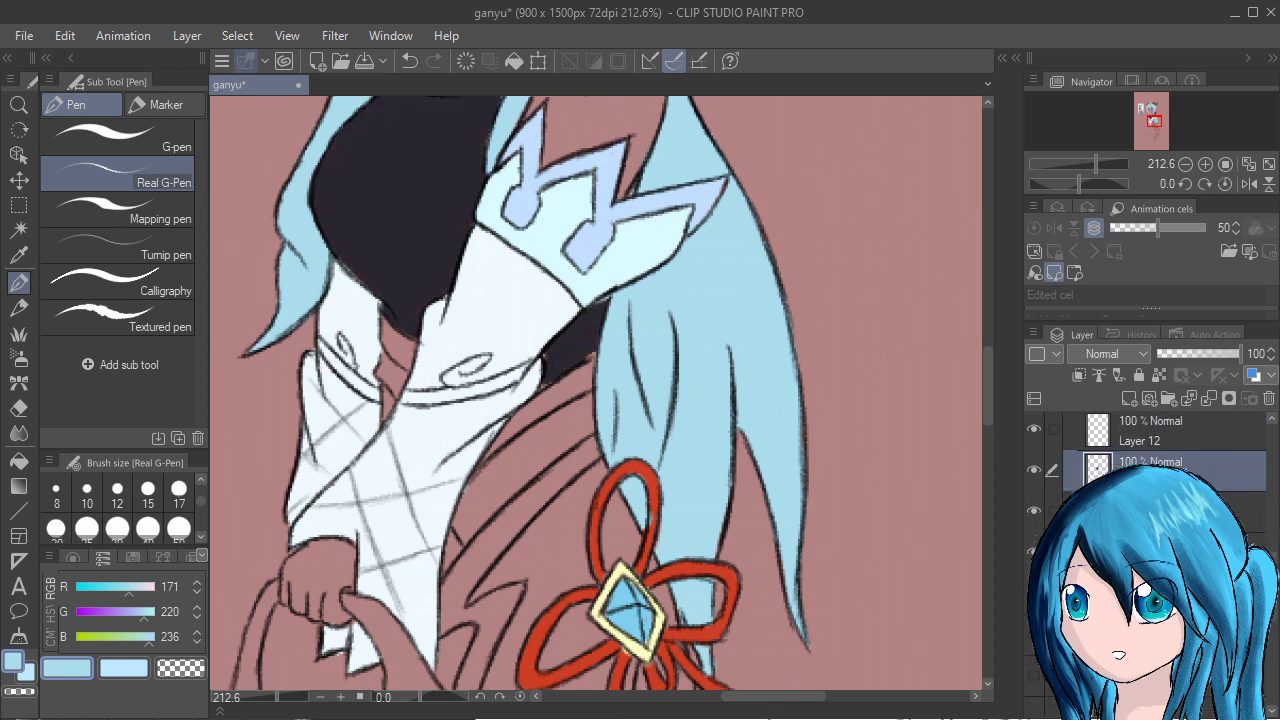
pyautogui.keyDown('alt'); pyautogui.click(560, 349); pyautogui.keyUp('alt')
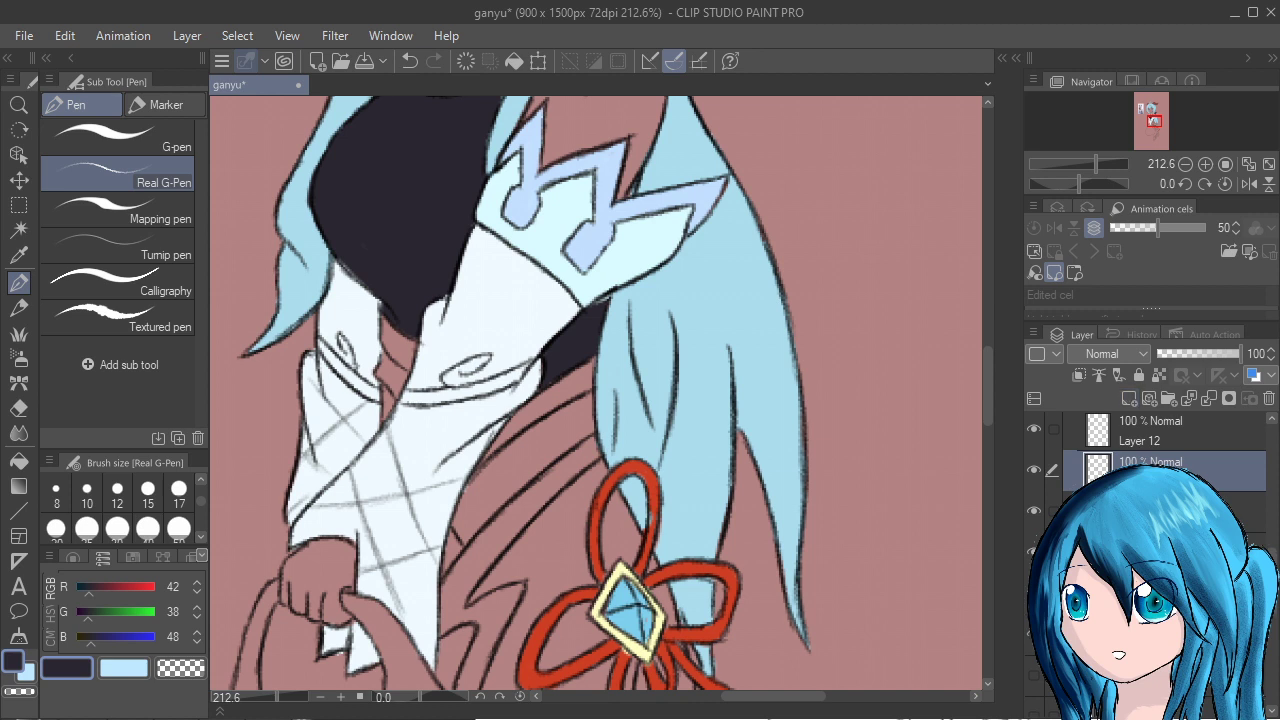
# Select the layer beneath the bodice layer and mix a pale yellow drawing colour, RGB 255, 255, 203.
pyautogui.click(1165, 511)
pyautogui.click(155, 612)
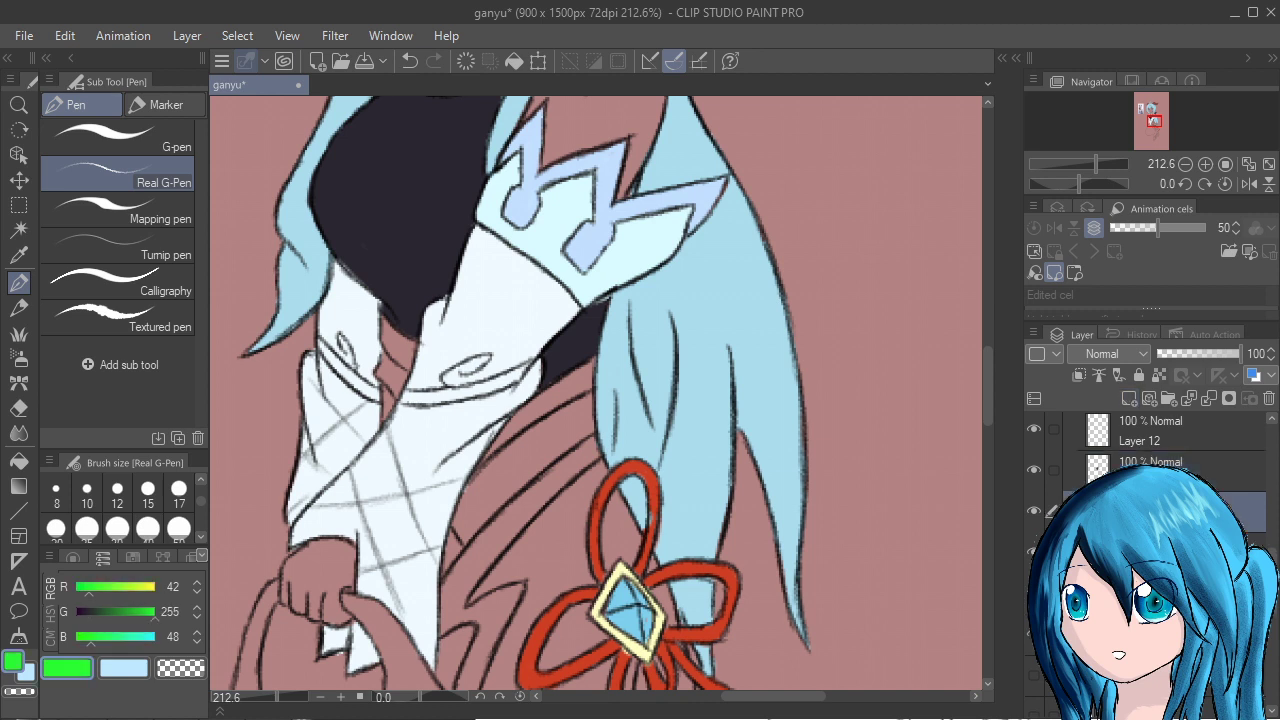
pyautogui.moveTo(151, 587); pyautogui.dragTo(156, 612)
pyautogui.click(135, 637)
pyautogui.click(146, 612)
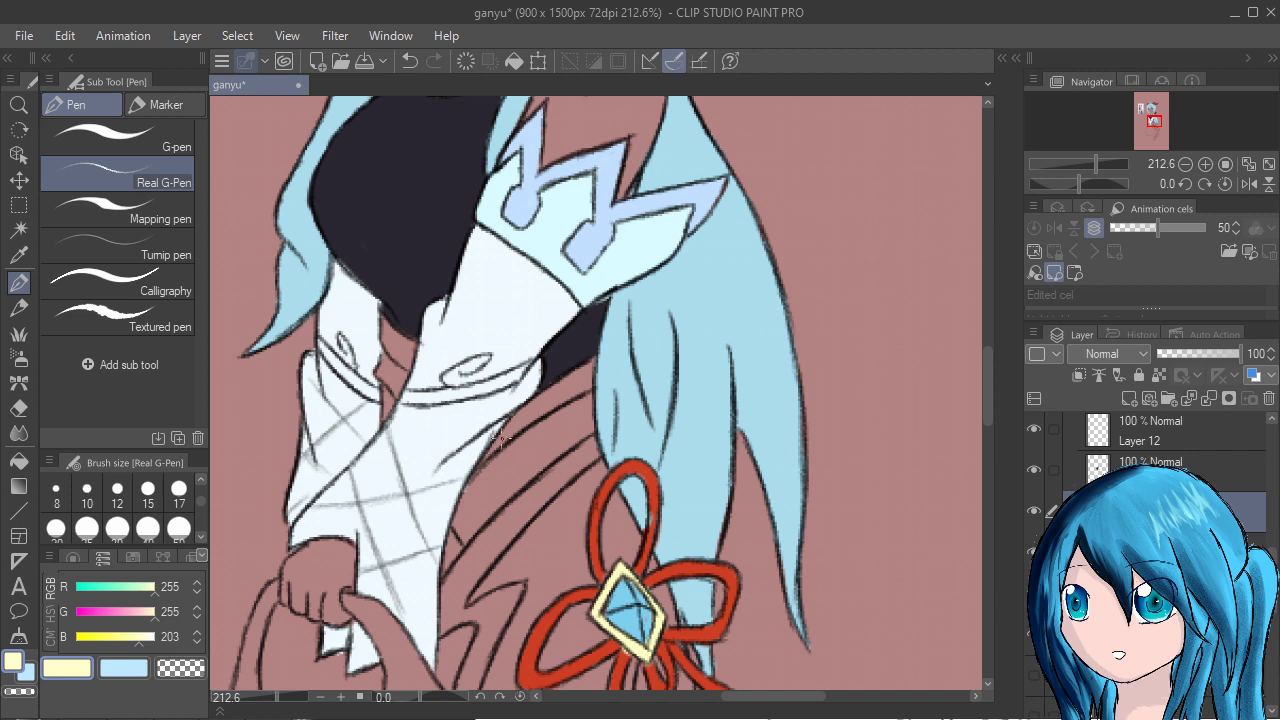
# Fill the waist cloth's upper stripe, the small gap between the sleeves and the lower zigzag band with pale yellow using the Mapping pen.
pyautogui.moveTo(499, 440)
pyautogui.mouseDown()
pyautogui.moveTo(486, 460)
pyautogui.moveTo(562, 402)
pyautogui.mouseUp()
pyautogui.click(120, 211)
pyautogui.moveTo(485, 453); pyautogui.dragTo(553, 393)
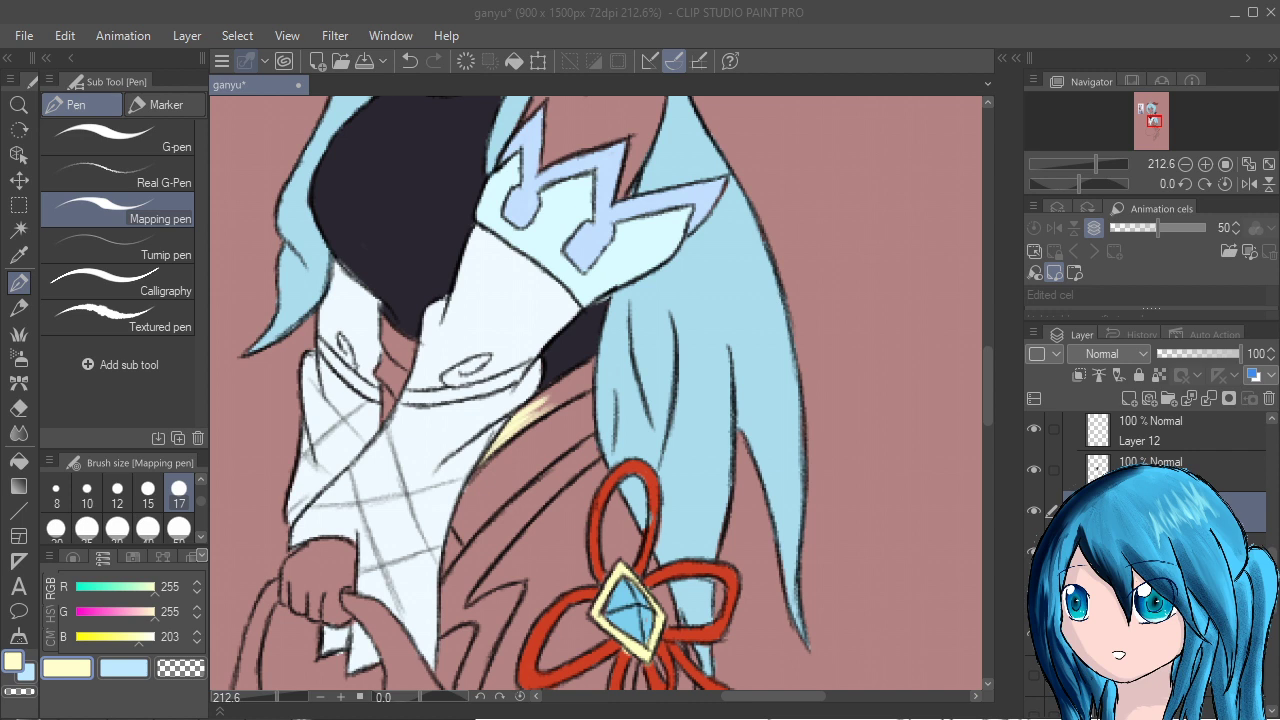
pyautogui.moveTo(526, 410); pyautogui.dragTo(568, 387)
pyautogui.moveTo(483, 453)
pyautogui.mouseDown()
pyautogui.moveTo(530, 419)
pyautogui.moveTo(475, 465)
pyautogui.moveTo(570, 399)
pyautogui.moveTo(519, 420)
pyautogui.moveTo(592, 368)
pyautogui.mouseUp()
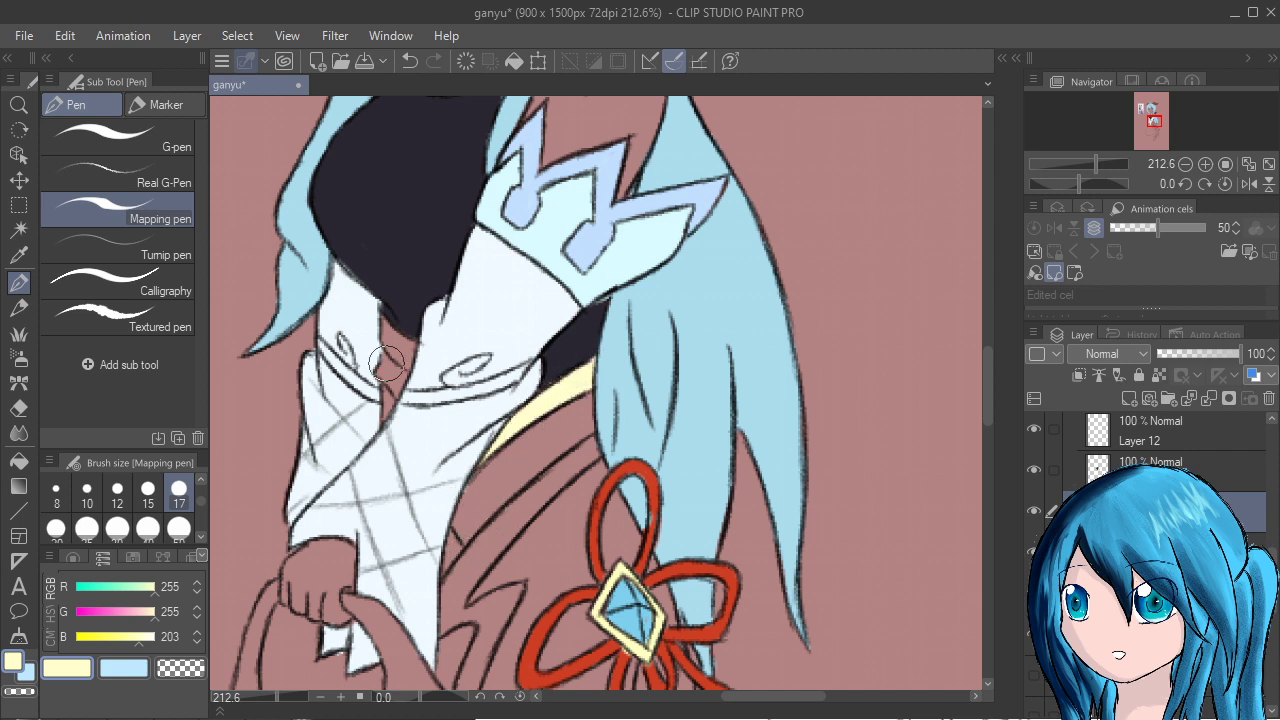
pyautogui.moveTo(378, 372)
pyautogui.mouseDown()
pyautogui.moveTo(394, 392)
pyautogui.moveTo(380, 352)
pyautogui.moveTo(406, 385)
pyautogui.mouseUp()
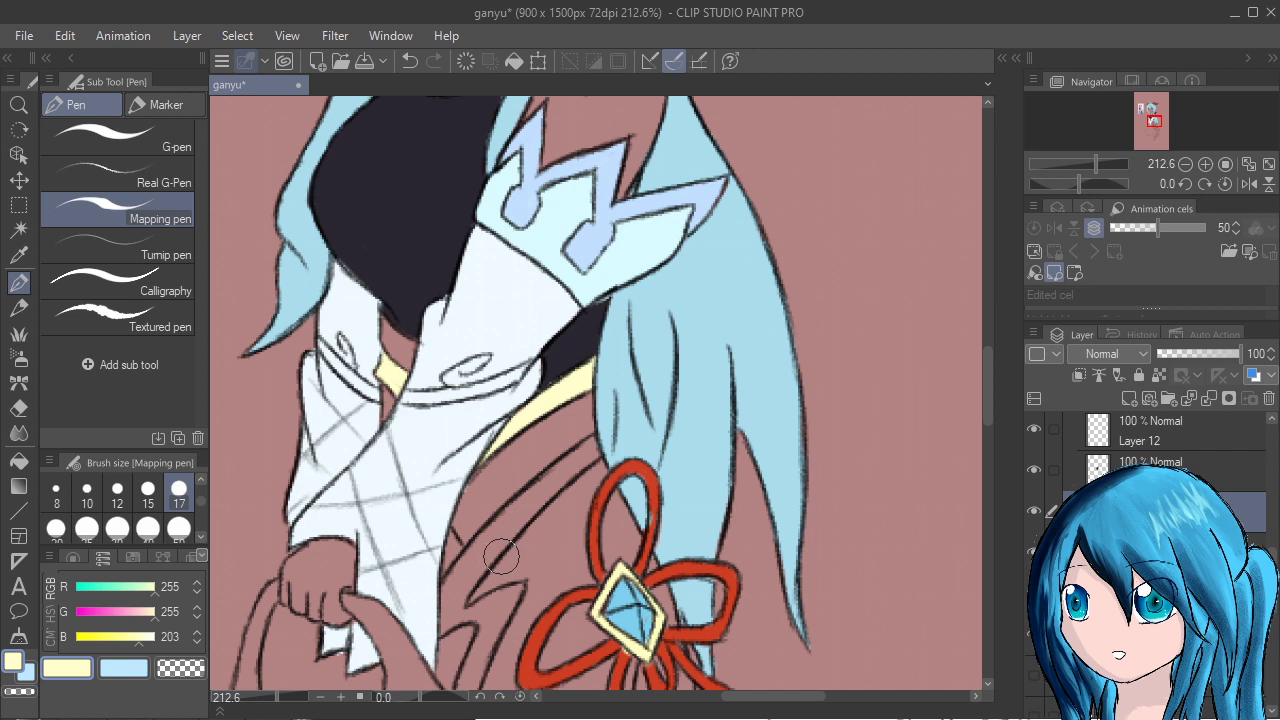
pyautogui.moveTo(446, 591); pyautogui.dragTo(530, 507)
pyautogui.moveTo(455, 568)
pyautogui.mouseDown()
pyautogui.moveTo(499, 524)
pyautogui.moveTo(443, 586)
pyautogui.moveTo(556, 476)
pyautogui.moveTo(461, 563)
pyautogui.moveTo(545, 477)
pyautogui.moveTo(496, 531)
pyautogui.moveTo(628, 423)
pyautogui.moveTo(518, 512)
pyautogui.moveTo(625, 433)
pyautogui.moveTo(429, 616)
pyautogui.moveTo(459, 586)
pyautogui.moveTo(437, 628)
pyautogui.moveTo(468, 593)
pyautogui.moveTo(448, 627)
pyautogui.moveTo(519, 590)
pyautogui.moveTo(482, 608)
pyautogui.moveTo(508, 598)
pyautogui.moveTo(496, 622)
pyautogui.moveTo(508, 564)
pyautogui.moveTo(514, 581)
pyautogui.moveTo(731, 699)
pyautogui.moveTo(713, 699)
pyautogui.moveTo(473, 462)
pyautogui.moveTo(451, 509)
pyautogui.moveTo(480, 455)
pyautogui.moveTo(437, 540)
pyautogui.moveTo(463, 509)
pyautogui.moveTo(475, 440)
pyautogui.moveTo(448, 500)
pyautogui.moveTo(485, 430)
pyautogui.moveTo(466, 465)
pyautogui.moveTo(487, 427)
pyautogui.mouseUp()
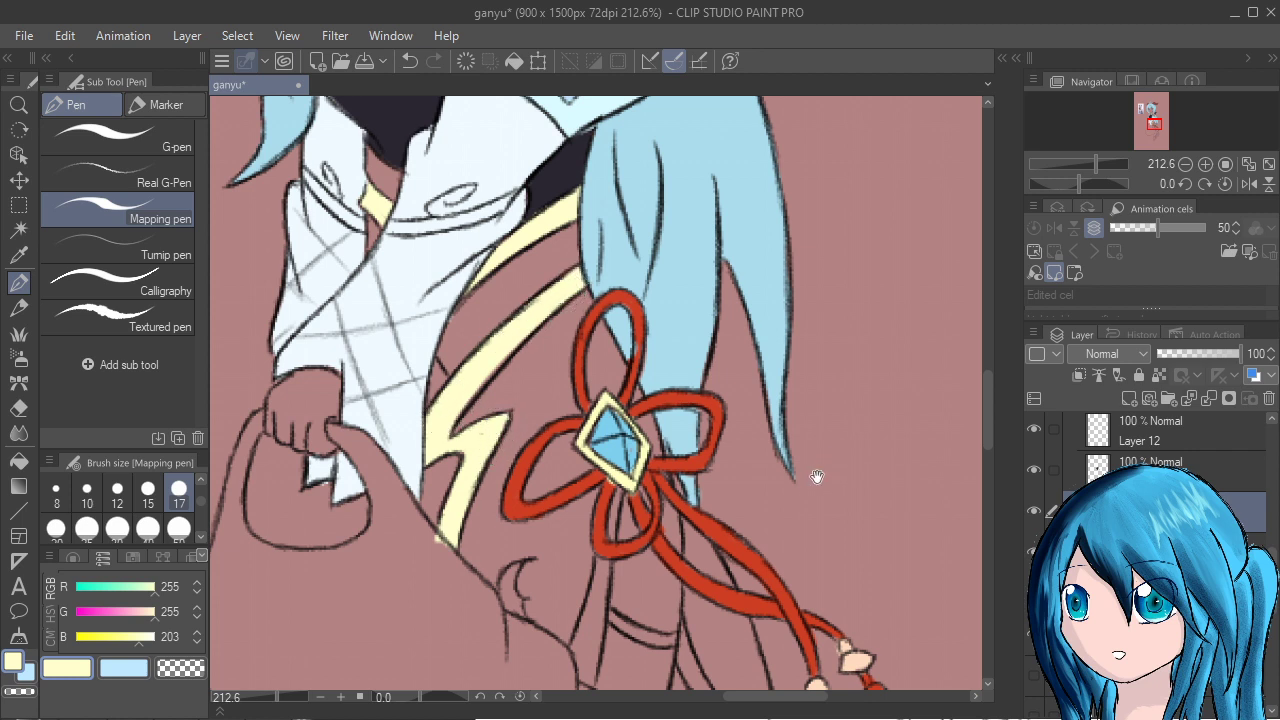
# On the bodice layer, sample the dark bodice colour, RGB 42, 38, 48, and fill the uncoloured gap between the sleeves above the yellow trim.
pyautogui.moveTo(808, 518); pyautogui.dragTo(812, 612)
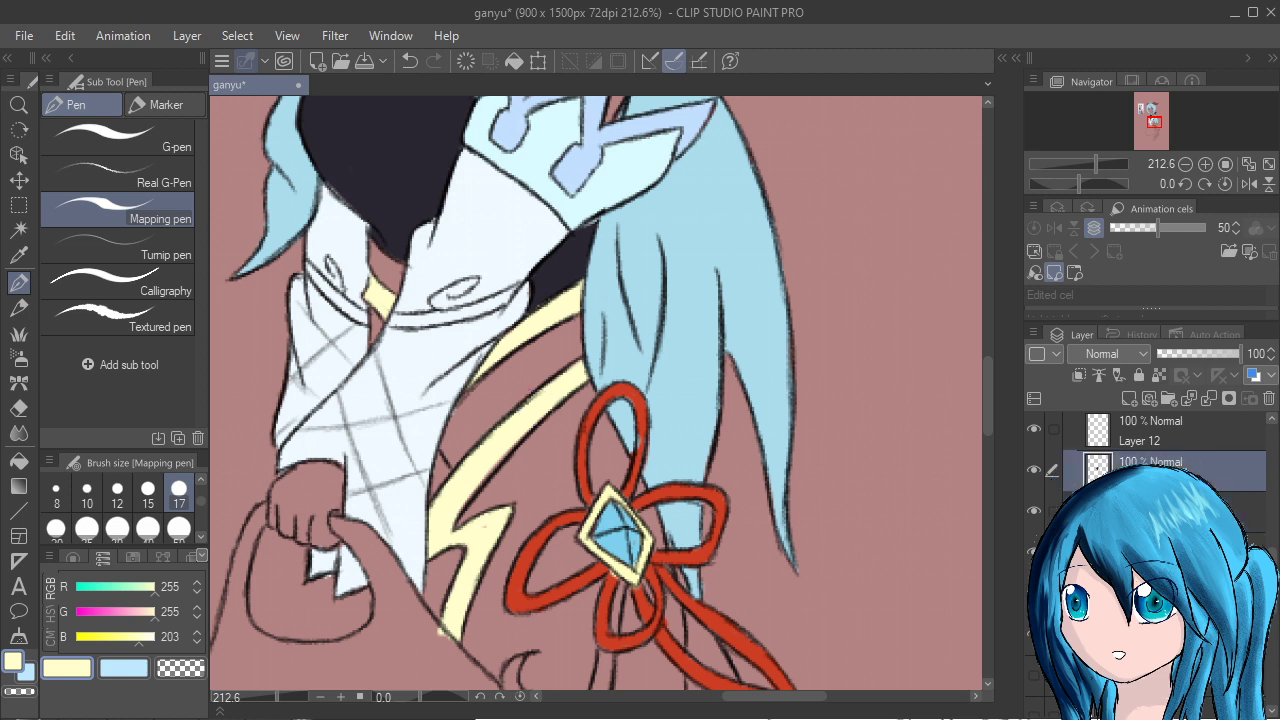
pyautogui.keyDown('alt'); pyautogui.click(402, 203); pyautogui.keyUp('alt')
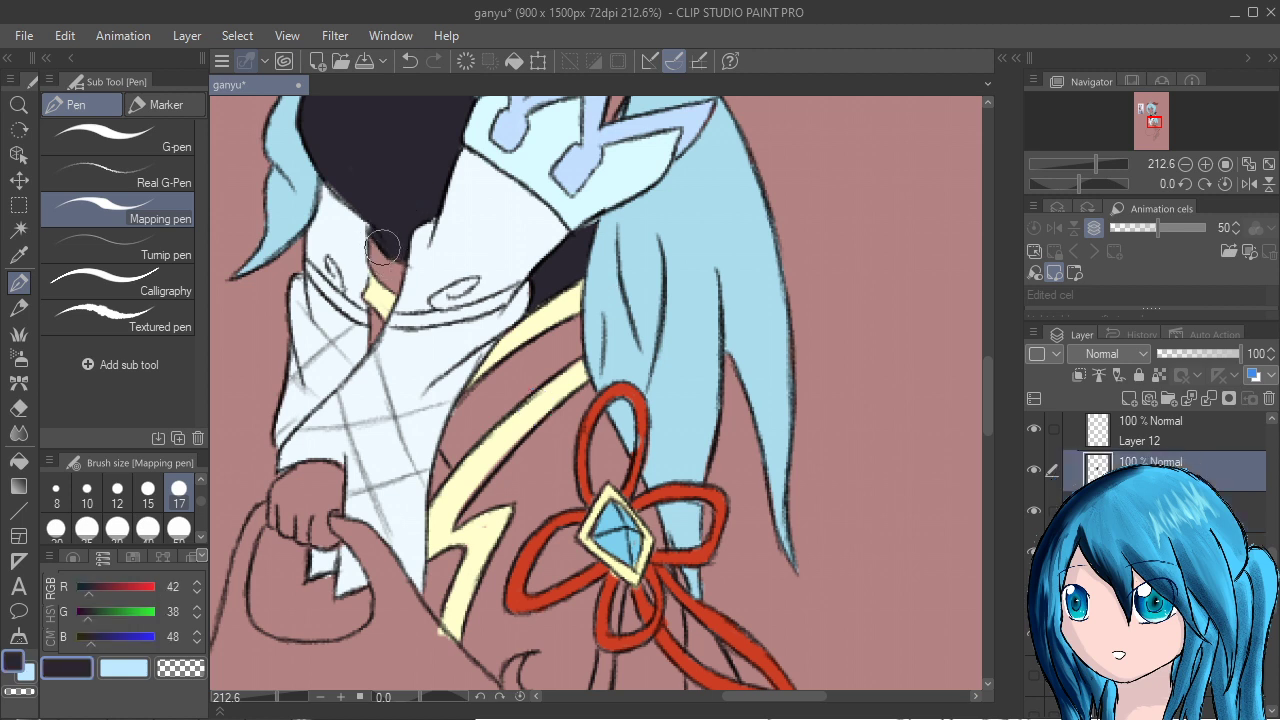
pyautogui.moveTo(383, 245)
pyautogui.mouseDown()
pyautogui.moveTo(380, 284)
pyautogui.moveTo(378, 262)
pyautogui.moveTo(403, 261)
pyautogui.mouseUp()
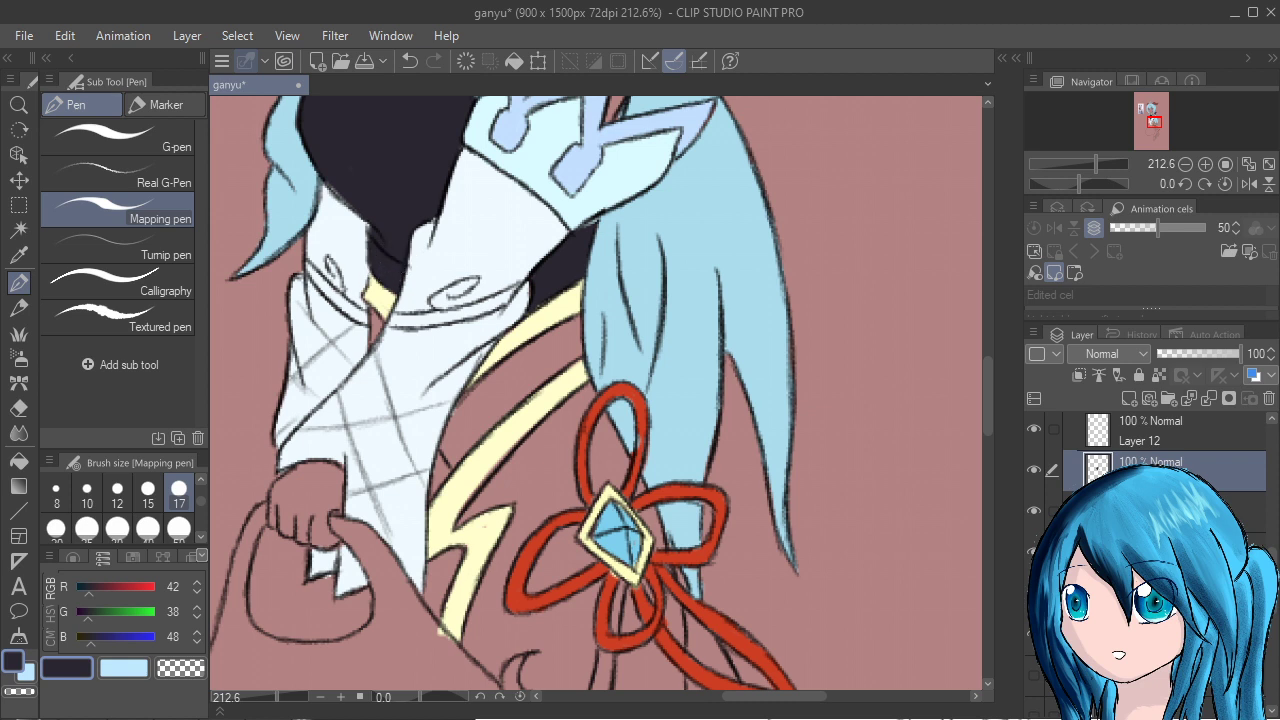
# Select the layer beneath the yellow cloth layer, mix white, RGB 255, 255, 255, and paint the cloth between the yellow stripes with the Calligraphy pen.
pyautogui.click(1130, 552)
pyautogui.click(1034, 552)
pyautogui.click(1034, 552)
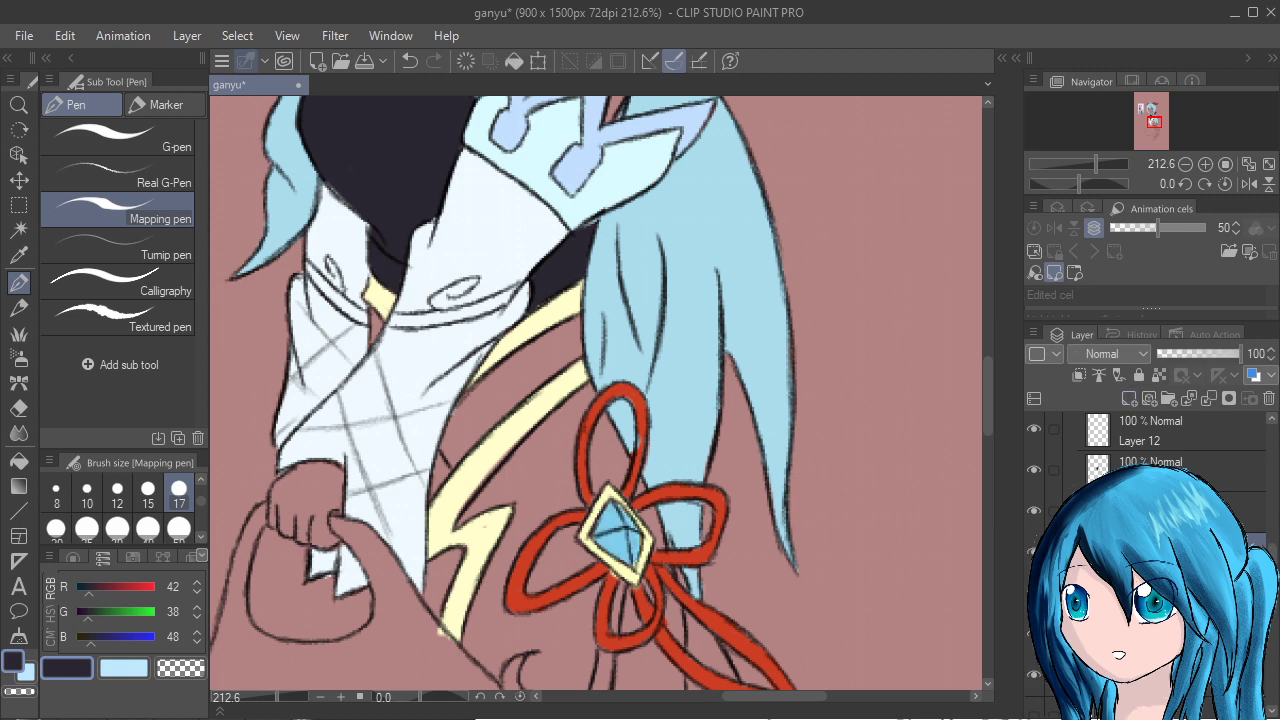
pyautogui.moveTo(90, 588); pyautogui.dragTo(158, 588)
pyautogui.moveTo(90, 612); pyautogui.dragTo(158, 612)
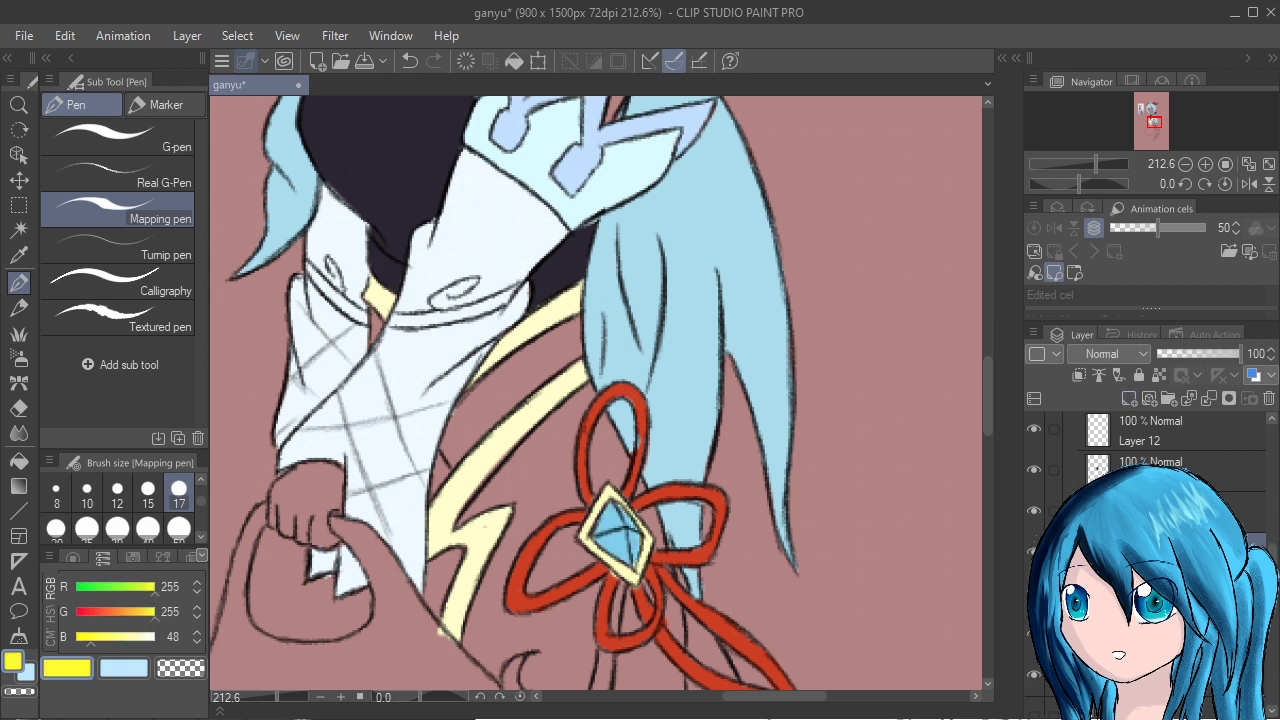
pyautogui.moveTo(92, 637); pyautogui.dragTo(158, 637)
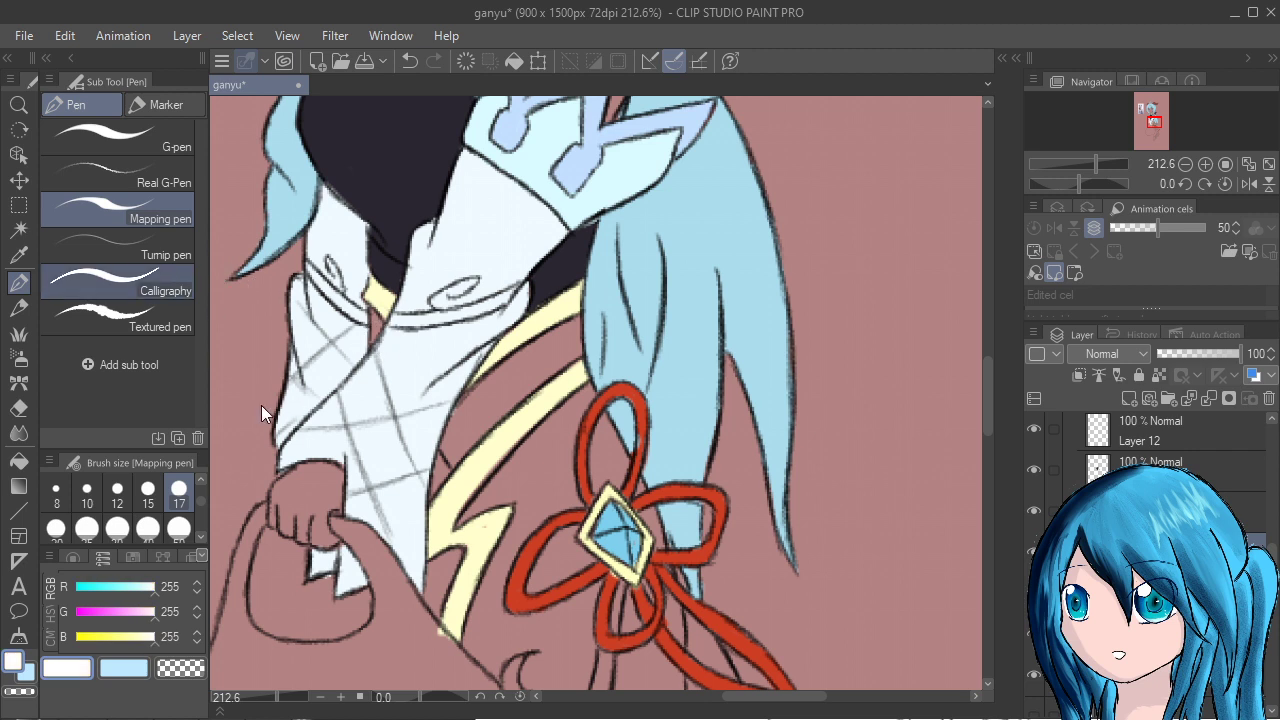
pyautogui.click(130, 285)
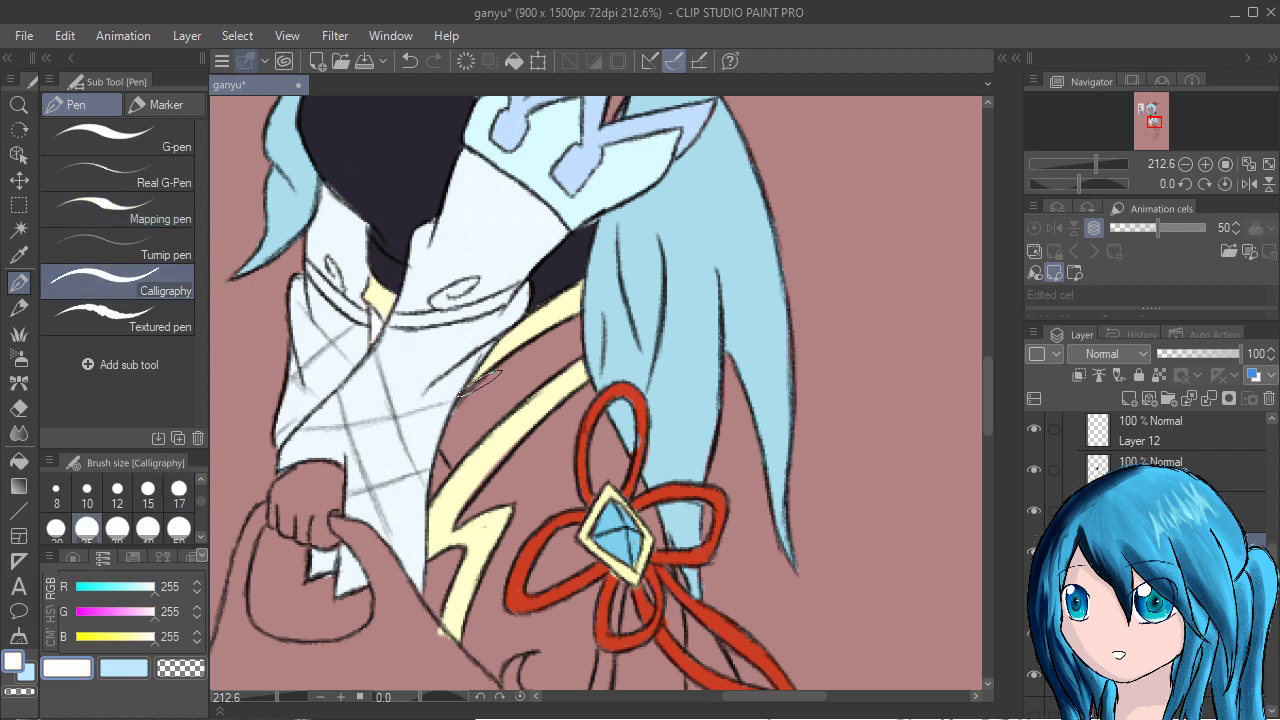
pyautogui.moveTo(480, 380)
pyautogui.mouseDown()
pyautogui.moveTo(474, 451)
pyautogui.moveTo(474, 359)
pyautogui.moveTo(472, 439)
pyautogui.moveTo(469, 369)
pyautogui.moveTo(478, 411)
pyautogui.moveTo(459, 452)
pyautogui.moveTo(489, 362)
pyautogui.moveTo(481, 455)
pyautogui.moveTo(509, 362)
pyautogui.moveTo(510, 441)
pyautogui.moveTo(546, 320)
pyautogui.moveTo(524, 422)
pyautogui.moveTo(572, 307)
pyautogui.moveTo(567, 402)
pyautogui.moveTo(584, 334)
pyautogui.moveTo(554, 367)
pyautogui.moveTo(582, 484)
pyautogui.moveTo(638, 424)
pyautogui.mouseUp()
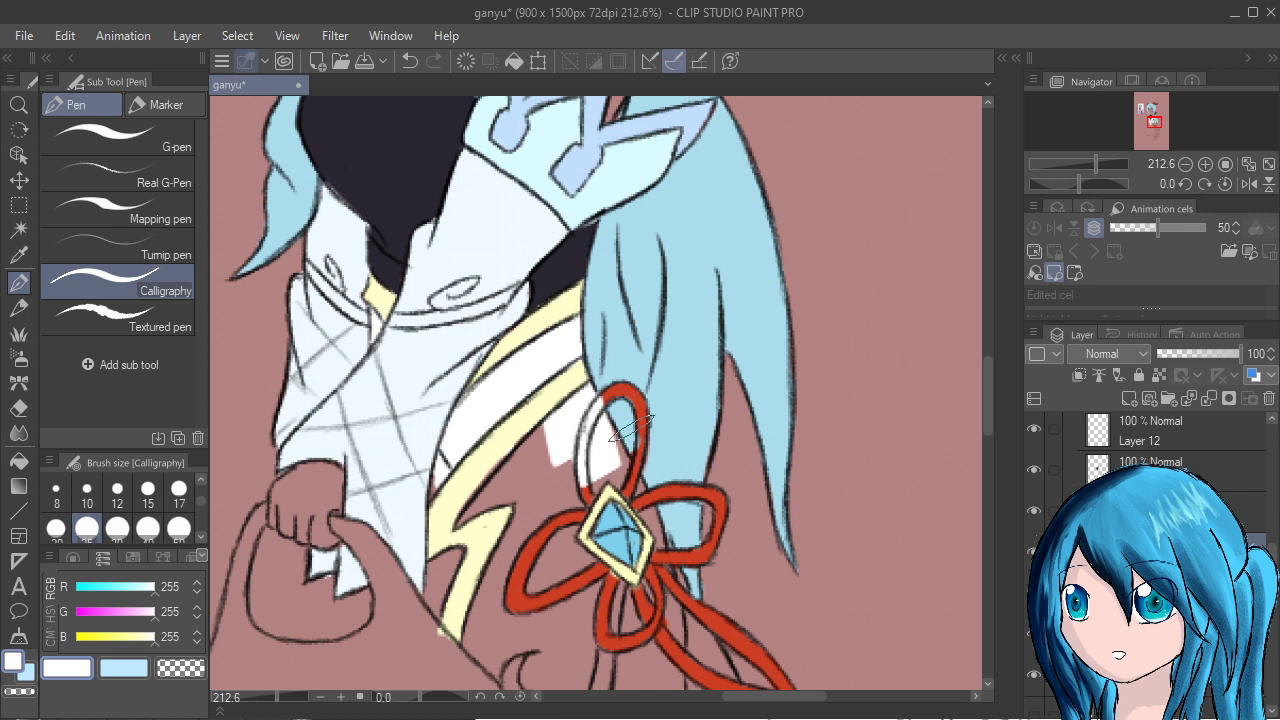
pyautogui.moveTo(590, 470); pyautogui.dragTo(657, 576)
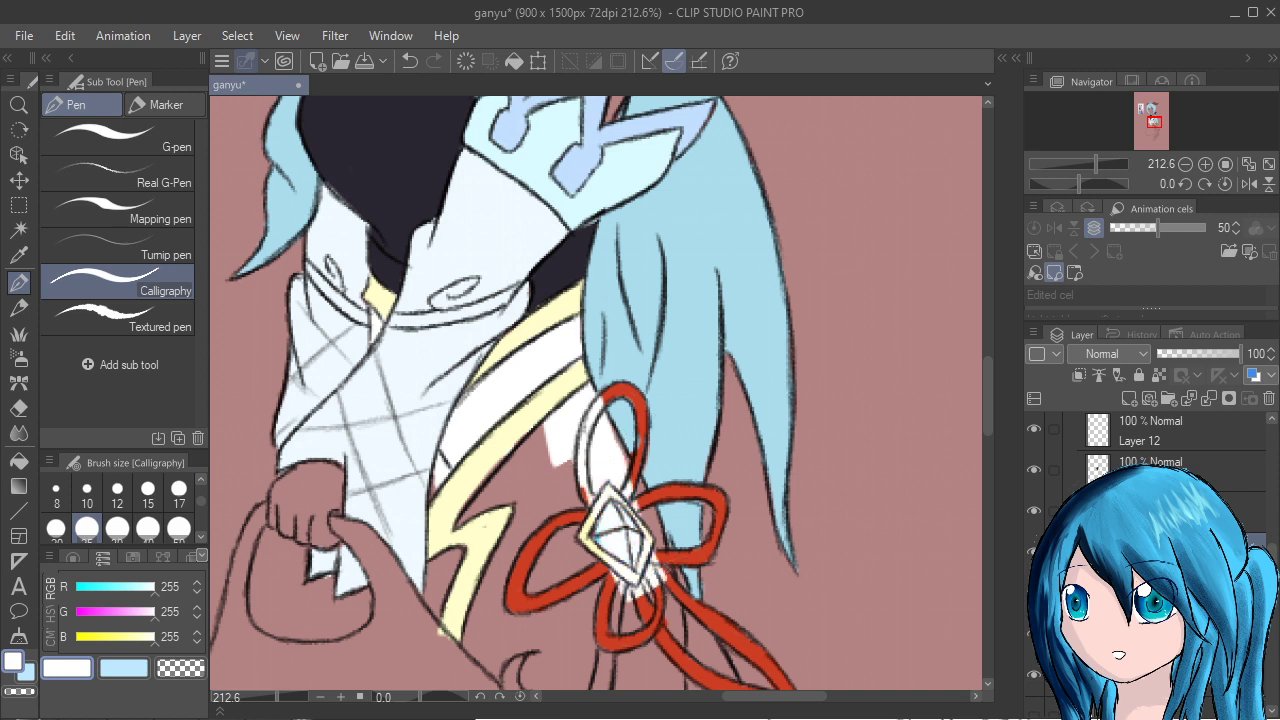
pyautogui.hotkey('ctrl', 'z')
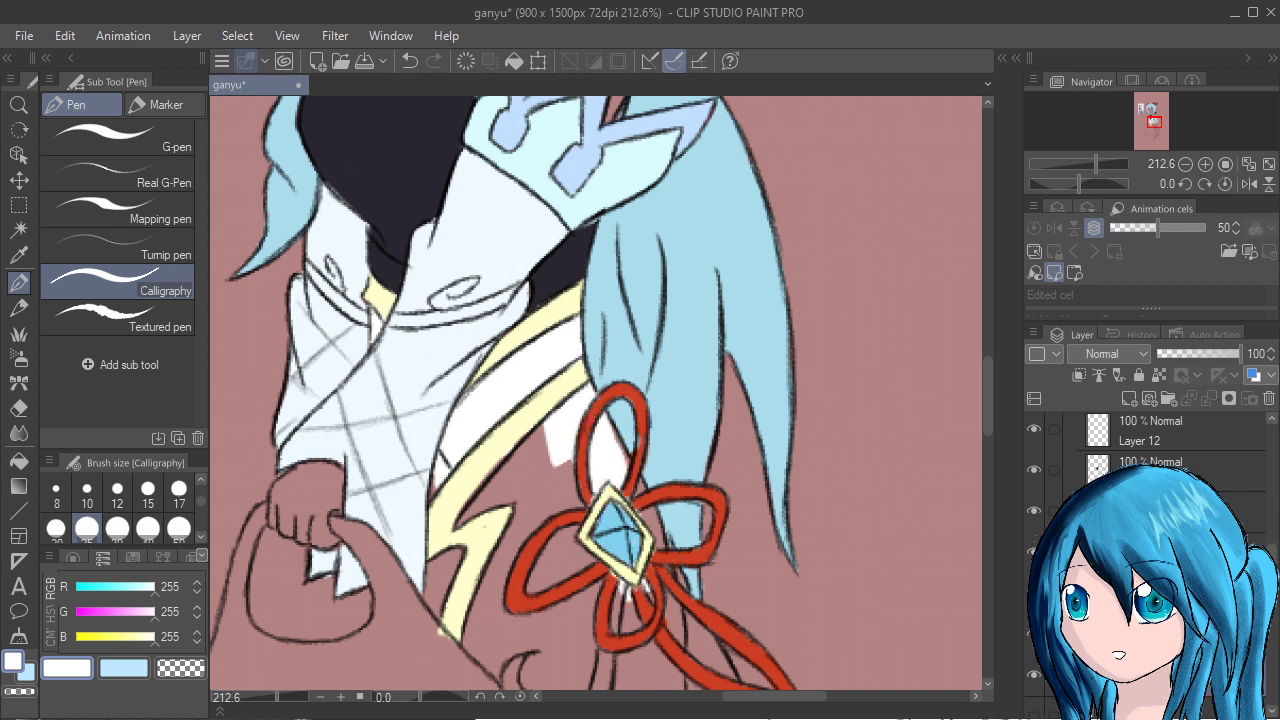
pyautogui.moveTo(600, 474); pyautogui.dragTo(596, 366)
pyautogui.hotkey('ctrl', 'z')
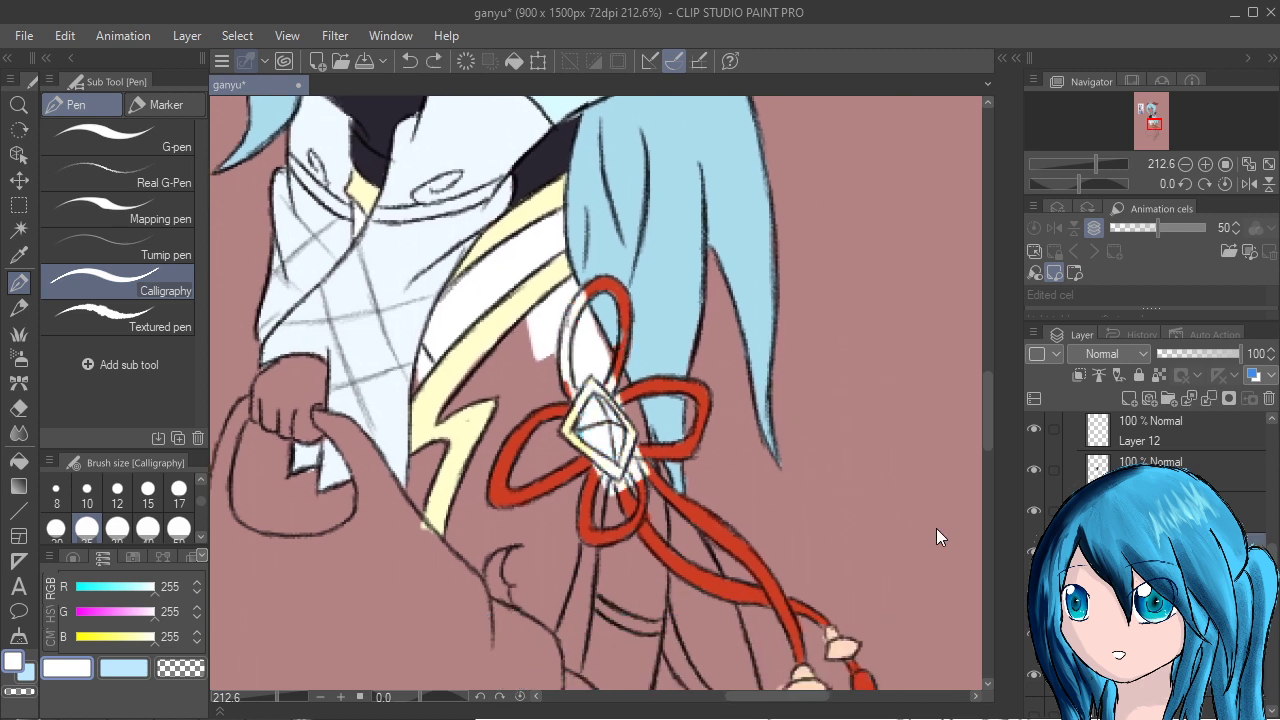
pyautogui.hotkey('ctrl', 'z')
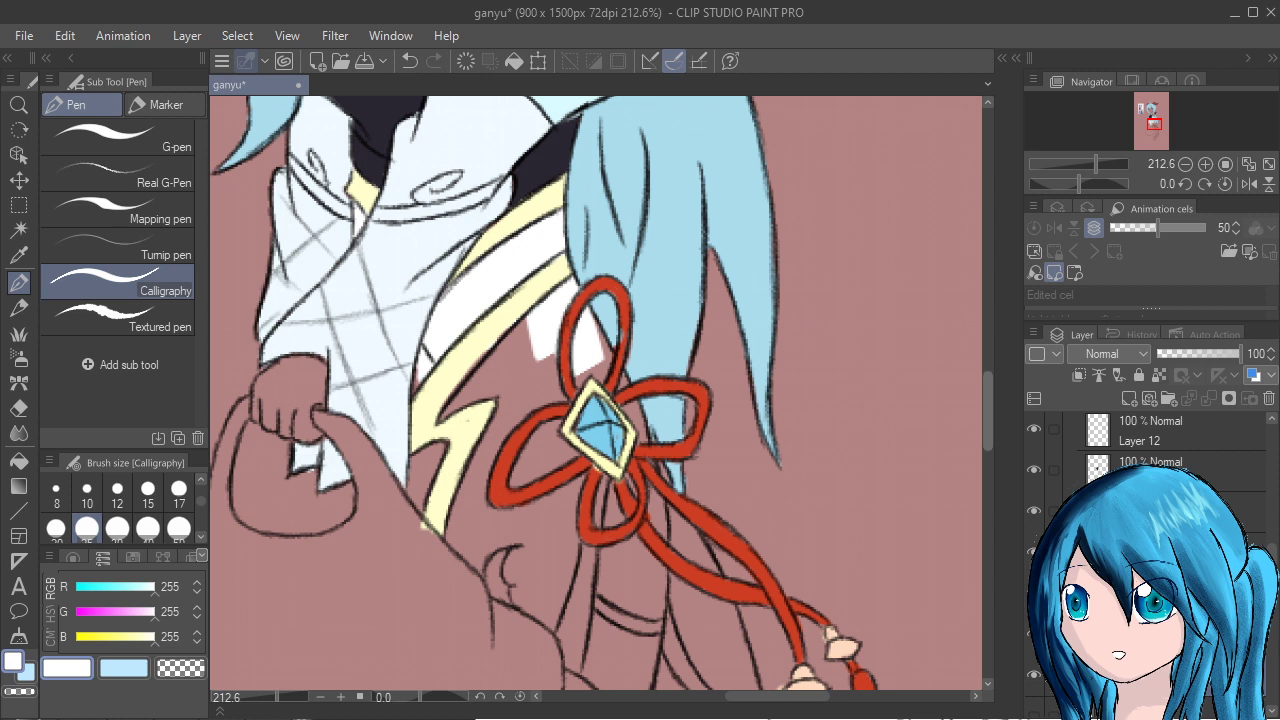
# Paint the hip cloth white around the yellow zigzag and the red bow, down past the crescent mark at its lower edge.
pyautogui.moveTo(425, 445); pyautogui.dragTo(405, 505)
pyautogui.moveTo(420, 352); pyautogui.dragTo(421, 506)
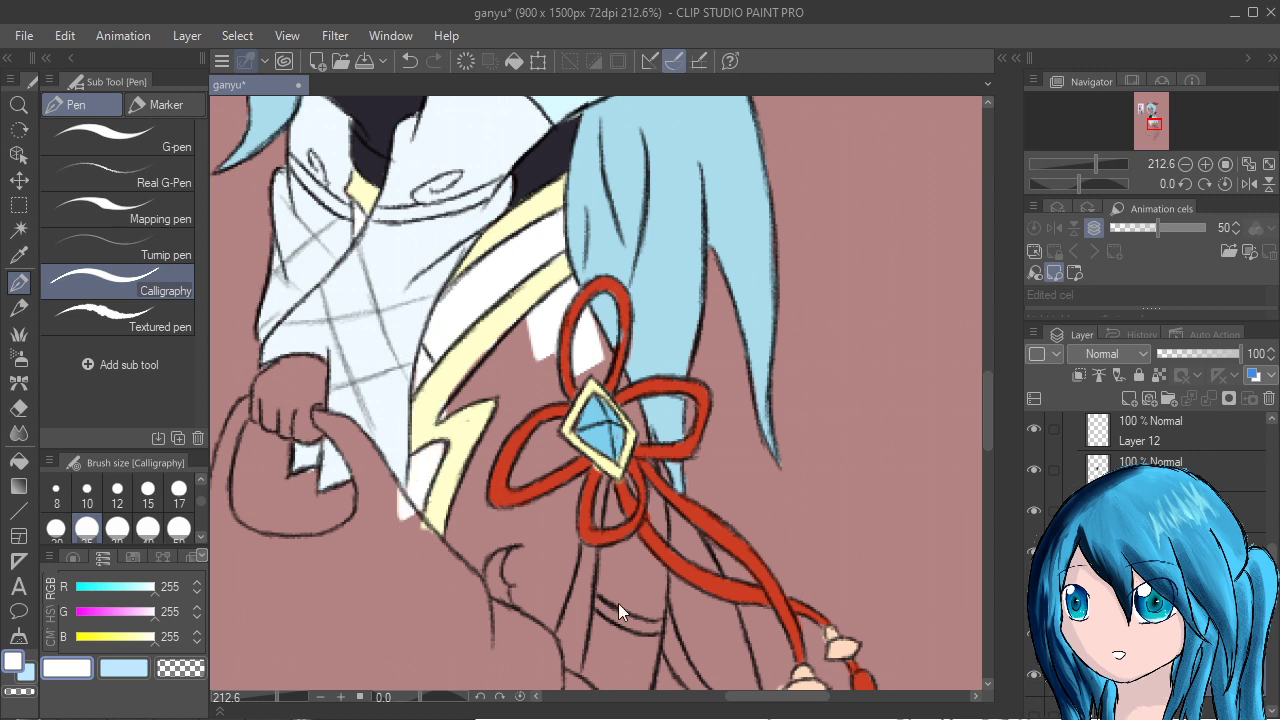
pyautogui.hotkey('ctrl', 'z')
pyautogui.moveTo(430, 445)
pyautogui.mouseDown()
pyautogui.moveTo(480, 530)
pyautogui.moveTo(472, 552)
pyautogui.moveTo(497, 558)
pyautogui.moveTo(470, 430)
pyautogui.moveTo(480, 470)
pyautogui.moveTo(495, 360)
pyautogui.moveTo(500, 436)
pyautogui.moveTo(534, 380)
pyautogui.moveTo(535, 450)
pyautogui.moveTo(500, 545)
pyautogui.moveTo(505, 585)
pyautogui.mouseUp()
pyautogui.moveTo(562, 520); pyautogui.dragTo(521, 338)
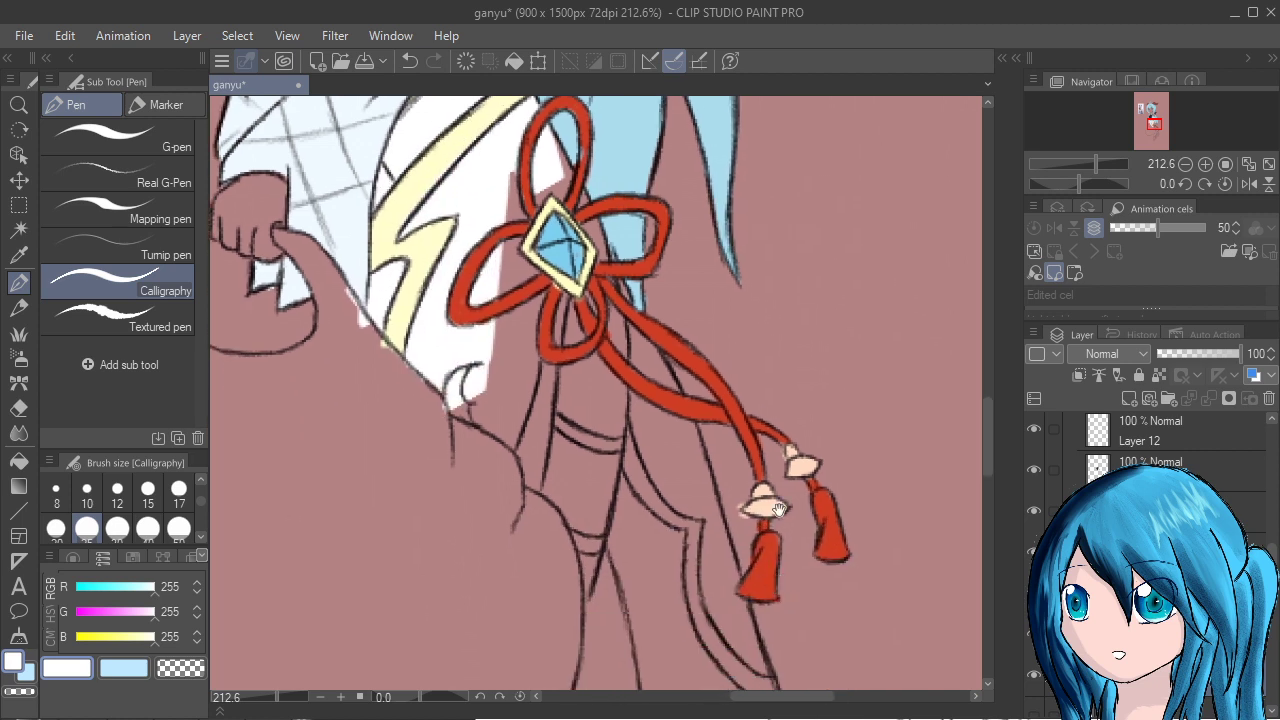
pyautogui.moveTo(506, 148)
pyautogui.mouseDown()
pyautogui.moveTo(508, 249)
pyautogui.moveTo(526, 166)
pyautogui.mouseUp()
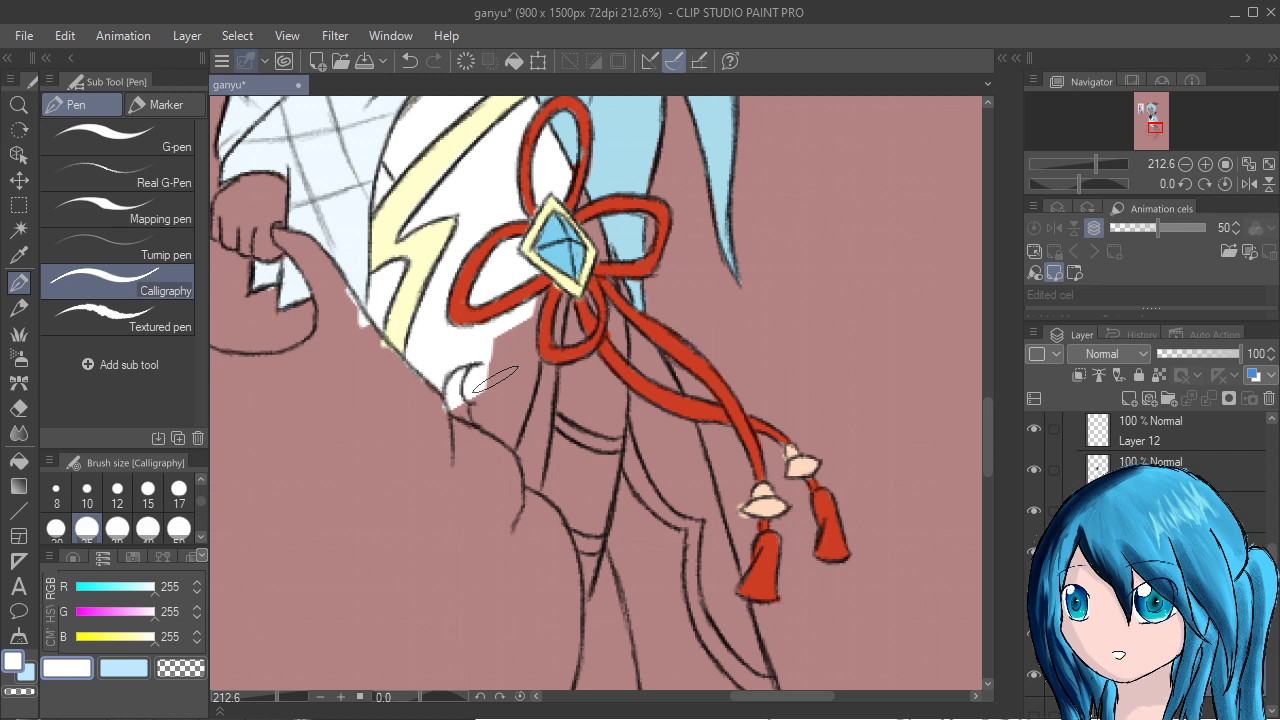
pyautogui.moveTo(495, 380); pyautogui.dragTo(540, 280)
pyautogui.moveTo(518, 327)
pyautogui.mouseDown()
pyautogui.moveTo(498, 334)
pyautogui.moveTo(486, 378)
pyautogui.moveTo(484, 338)
pyautogui.moveTo(475, 425)
pyautogui.moveTo(508, 384)
pyautogui.moveTo(504, 400)
pyautogui.moveTo(518, 389)
pyautogui.moveTo(492, 443)
pyautogui.mouseUp()
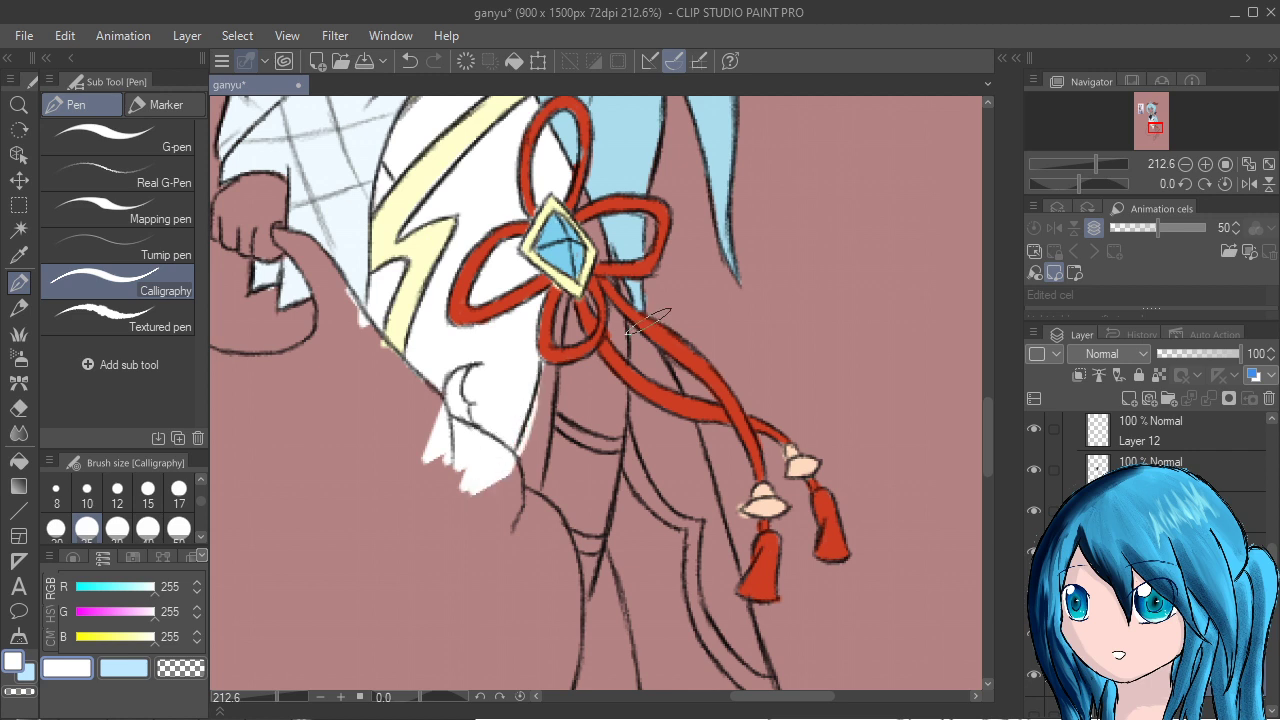
# Paint the upper part of the hanging cloth panel behind the red tassels white and erase the overflow beside the bow and cords.
pyautogui.moveTo(648, 320)
pyautogui.mouseDown()
pyautogui.moveTo(652, 365)
pyautogui.moveTo(658, 300)
pyautogui.moveTo(642, 448)
pyautogui.moveTo(658, 302)
pyautogui.moveTo(636, 394)
pyautogui.moveTo(650, 430)
pyautogui.moveTo(636, 400)
pyautogui.moveTo(640, 388)
pyautogui.moveTo(675, 505)
pyautogui.moveTo(700, 340)
pyautogui.moveTo(668, 287)
pyautogui.moveTo(722, 412)
pyautogui.mouseUp()
pyautogui.moveTo(680, 290); pyautogui.dragTo(752, 512)
pyautogui.moveTo(700, 440); pyautogui.dragTo(678, 595)
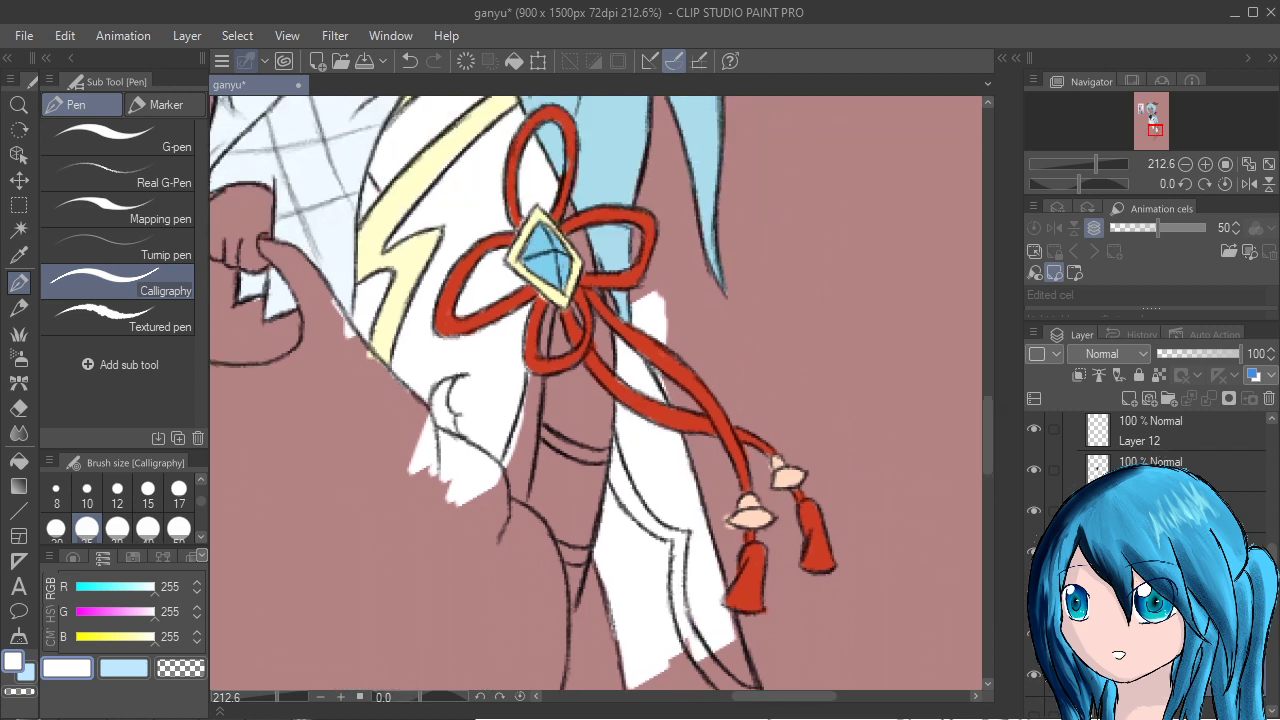
pyautogui.scroll(1, 798, 565)
pyautogui.moveTo(657, 303); pyautogui.dragTo(694, 396)
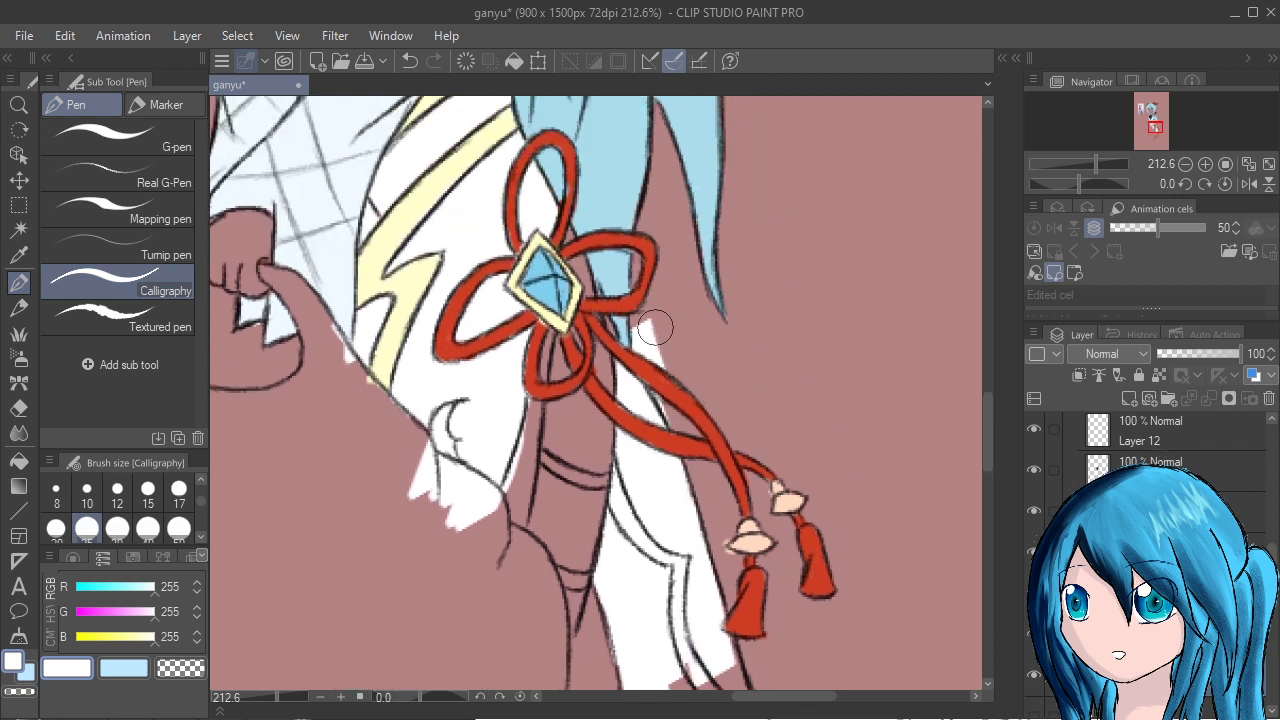
pyautogui.moveTo(654, 328)
pyautogui.mouseDown()
pyautogui.moveTo(681, 417)
pyautogui.moveTo(642, 318)
pyautogui.mouseUp()
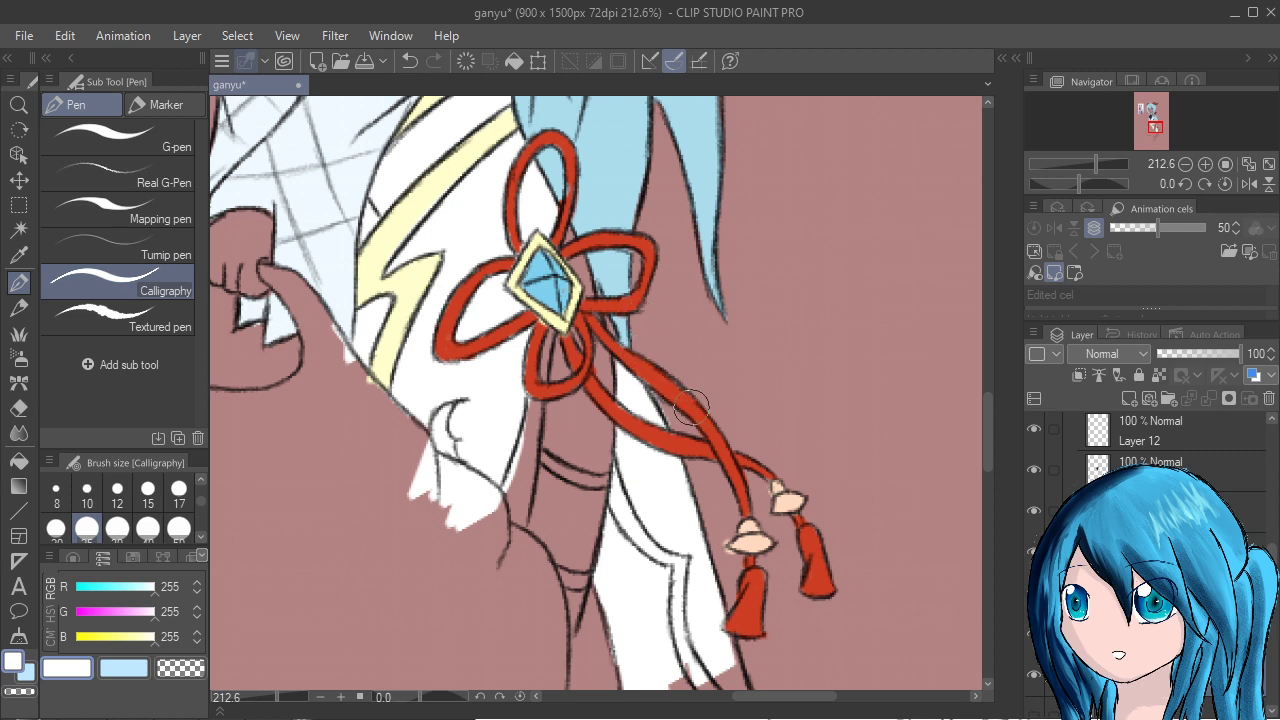
# Extend the white fill down the hanging panel, over the spiral ornament to the pointed hem.
pyautogui.moveTo(740, 530); pyautogui.dragTo(710, 399)
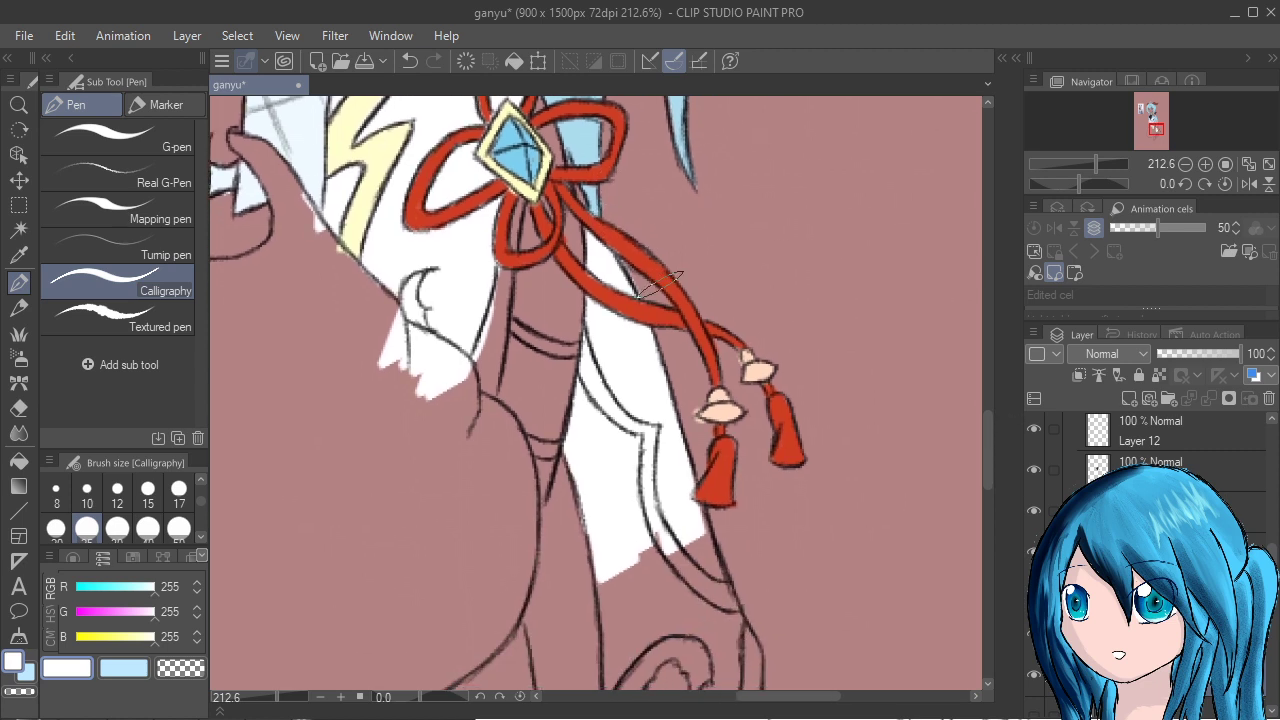
pyautogui.moveTo(964, 688); pyautogui.dragTo(871, 510)
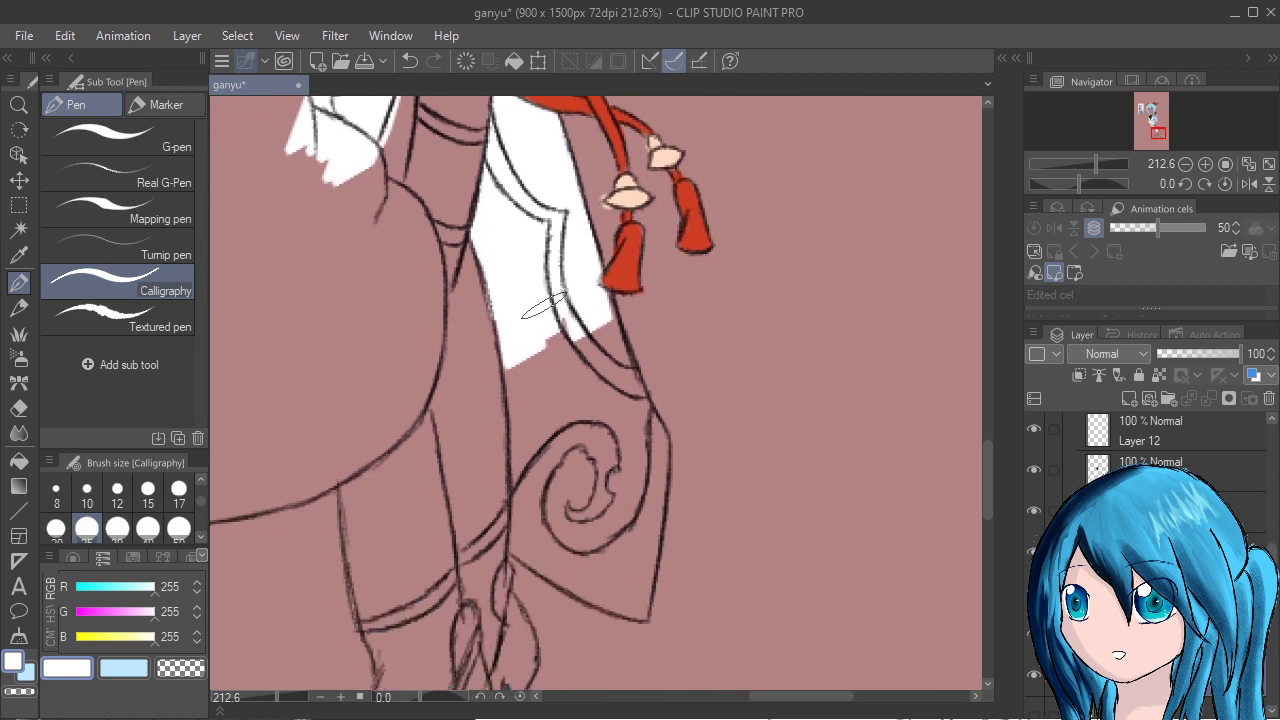
pyautogui.moveTo(511, 366)
pyautogui.mouseDown()
pyautogui.moveTo(536, 492)
pyautogui.moveTo(533, 365)
pyautogui.moveTo(557, 407)
pyautogui.moveTo(558, 348)
pyautogui.moveTo(599, 425)
pyautogui.moveTo(567, 263)
pyautogui.moveTo(607, 405)
pyautogui.moveTo(568, 236)
pyautogui.moveTo(627, 438)
pyautogui.moveTo(583, 315)
pyautogui.moveTo(632, 415)
pyautogui.mouseUp()
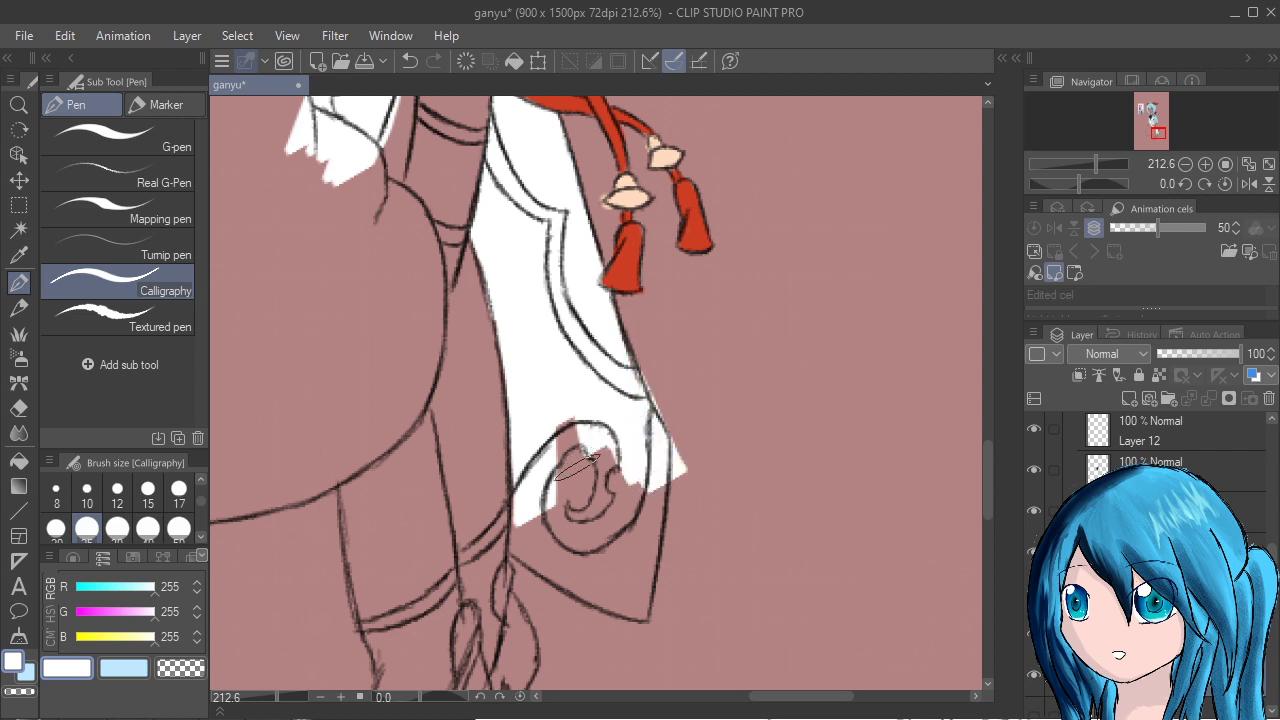
pyautogui.moveTo(852, 685); pyautogui.dragTo(834, 551)
pyautogui.moveTo(526, 319)
pyautogui.mouseDown()
pyautogui.moveTo(516, 374)
pyautogui.moveTo(521, 345)
pyautogui.moveTo(537, 402)
pyautogui.moveTo(520, 336)
pyautogui.moveTo(550, 246)
pyautogui.moveTo(552, 359)
pyautogui.moveTo(590, 300)
pyautogui.moveTo(598, 455)
pyautogui.moveTo(610, 330)
pyautogui.moveTo(598, 462)
pyautogui.moveTo(618, 360)
pyautogui.moveTo(620, 470)
pyautogui.moveTo(605, 424)
pyautogui.mouseUp()
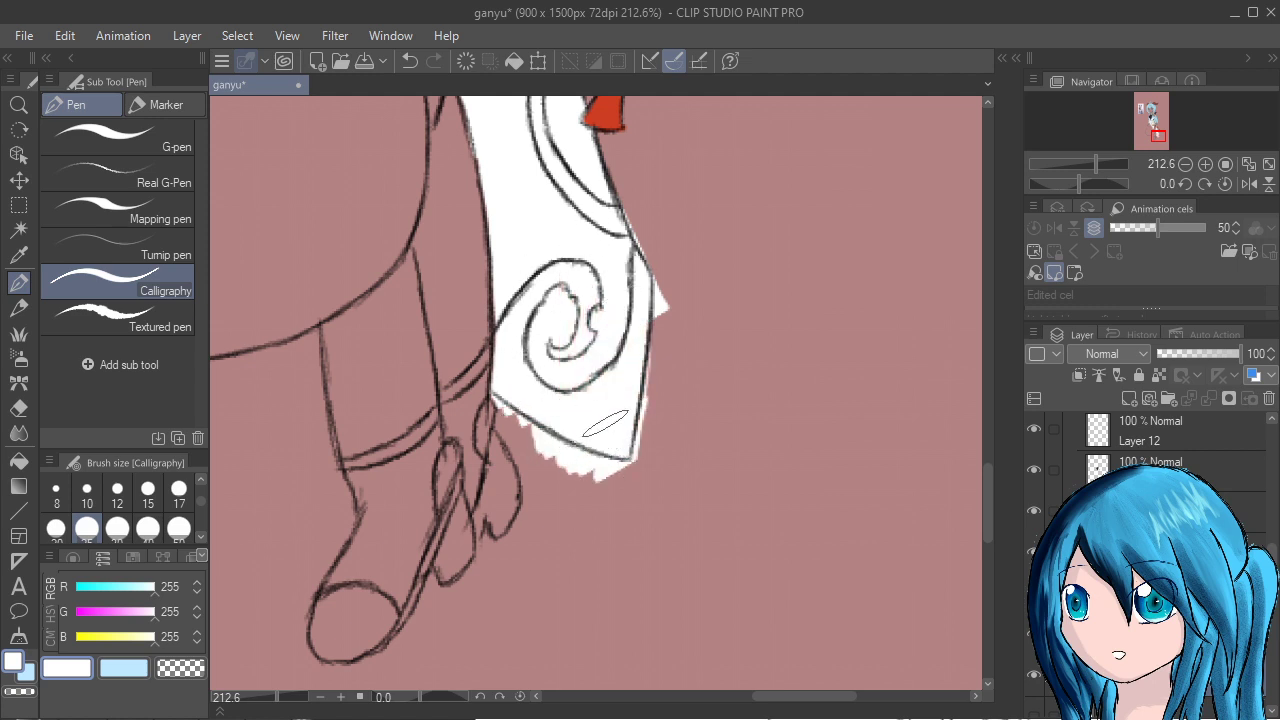
# Erase the white overflow along the hanging panel's hem and outer edge and below the crescent on the hip cloth.
pyautogui.moveTo(505, 428)
pyautogui.mouseDown()
pyautogui.moveTo(541, 445)
pyautogui.moveTo(494, 400)
pyautogui.moveTo(589, 471)
pyautogui.moveTo(527, 445)
pyautogui.moveTo(610, 488)
pyautogui.moveTo(556, 450)
pyautogui.moveTo(595, 460)
pyautogui.mouseUp()
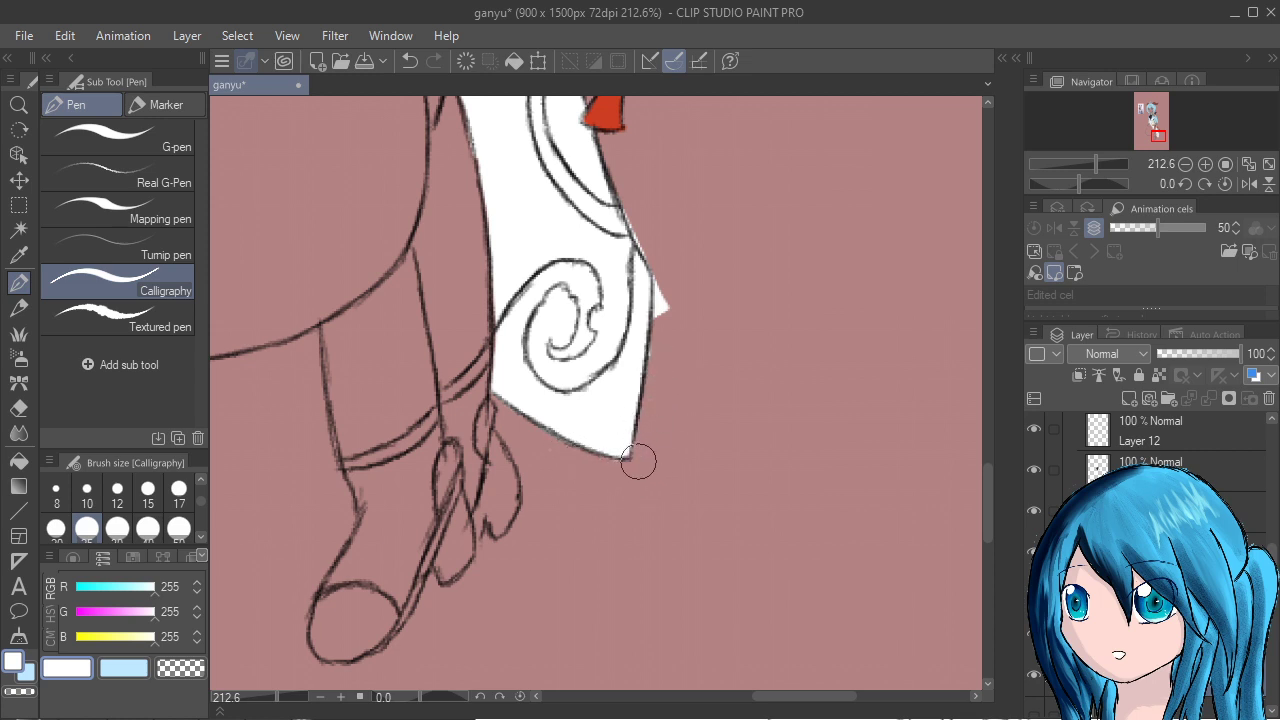
pyautogui.moveTo(680, 278)
pyautogui.mouseDown()
pyautogui.moveTo(661, 334)
pyautogui.moveTo(663, 304)
pyautogui.moveTo(655, 317)
pyautogui.moveTo(645, 395)
pyautogui.mouseUp()
pyautogui.scroll(4, 663, 293)
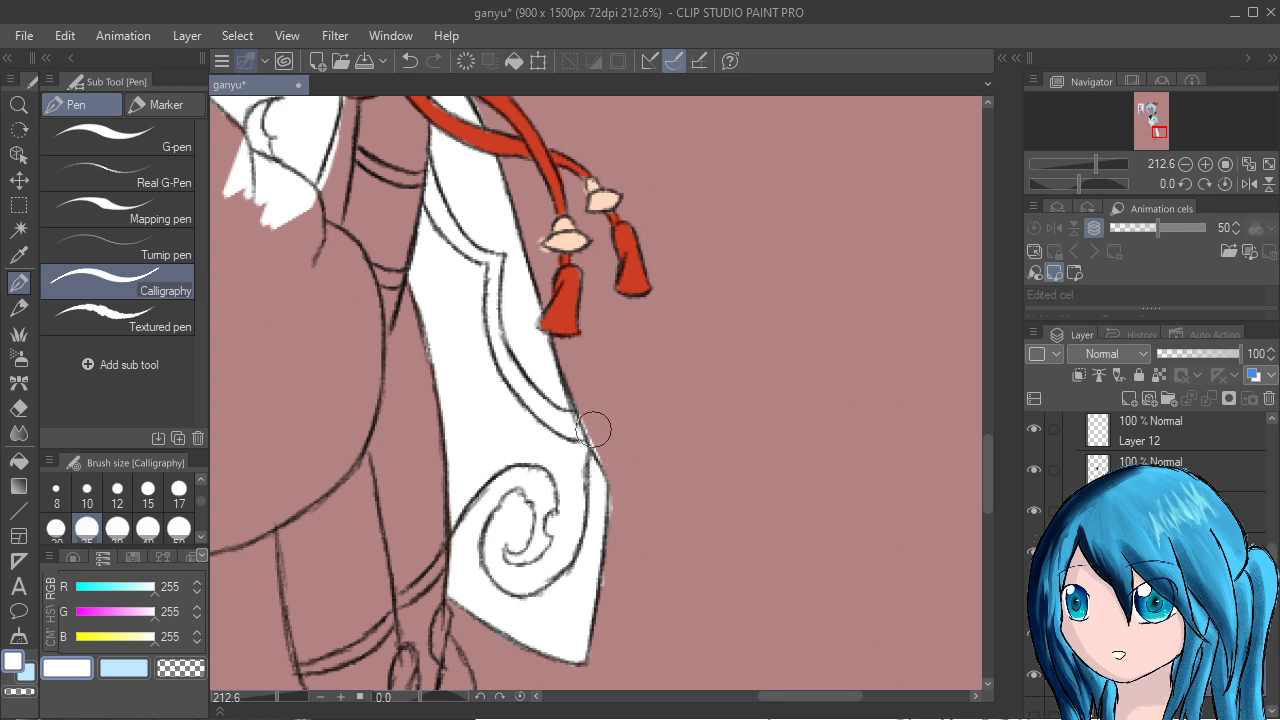
pyautogui.scroll(5, 930, 520)
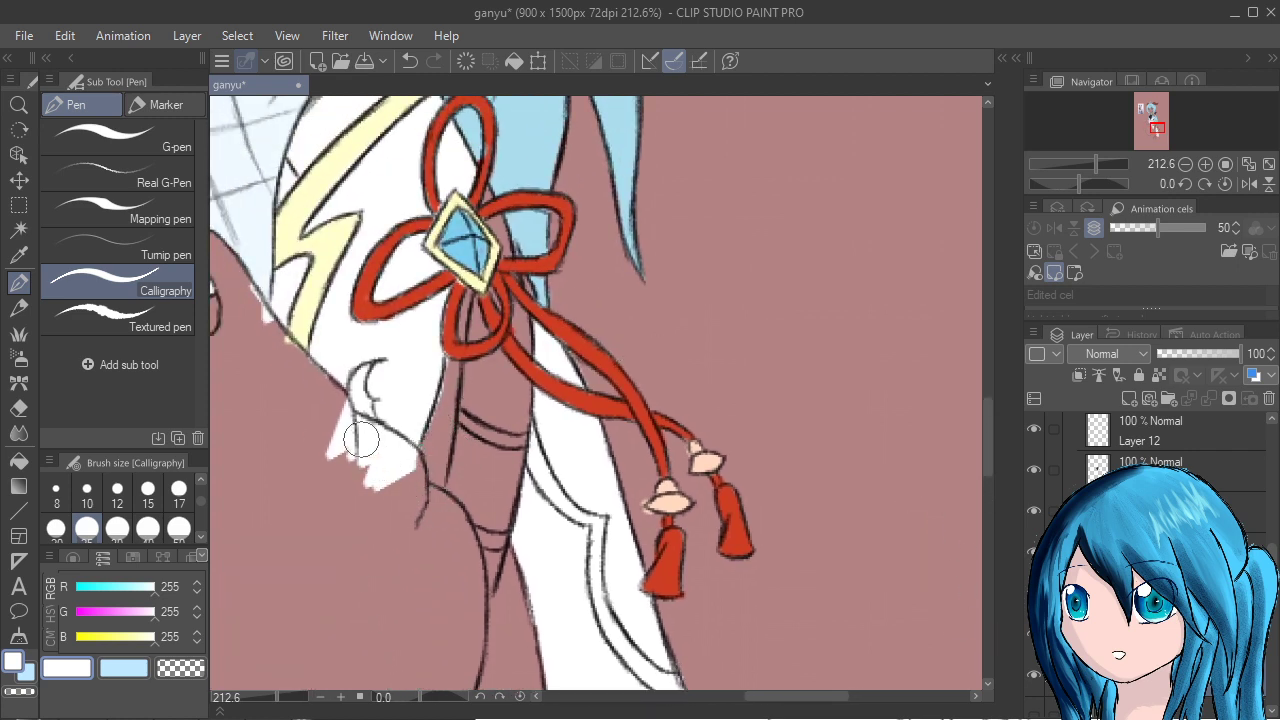
pyautogui.moveTo(361, 438)
pyautogui.mouseDown()
pyautogui.moveTo(340, 462)
pyautogui.moveTo(366, 473)
pyautogui.moveTo(340, 423)
pyautogui.moveTo(341, 474)
pyautogui.moveTo(384, 479)
pyautogui.moveTo(364, 445)
pyautogui.moveTo(392, 489)
pyautogui.moveTo(371, 476)
pyautogui.moveTo(368, 488)
pyautogui.moveTo(385, 463)
pyautogui.moveTo(380, 474)
pyautogui.moveTo(359, 441)
pyautogui.moveTo(398, 456)
pyautogui.moveTo(348, 427)
pyautogui.moveTo(389, 446)
pyautogui.mouseUp()
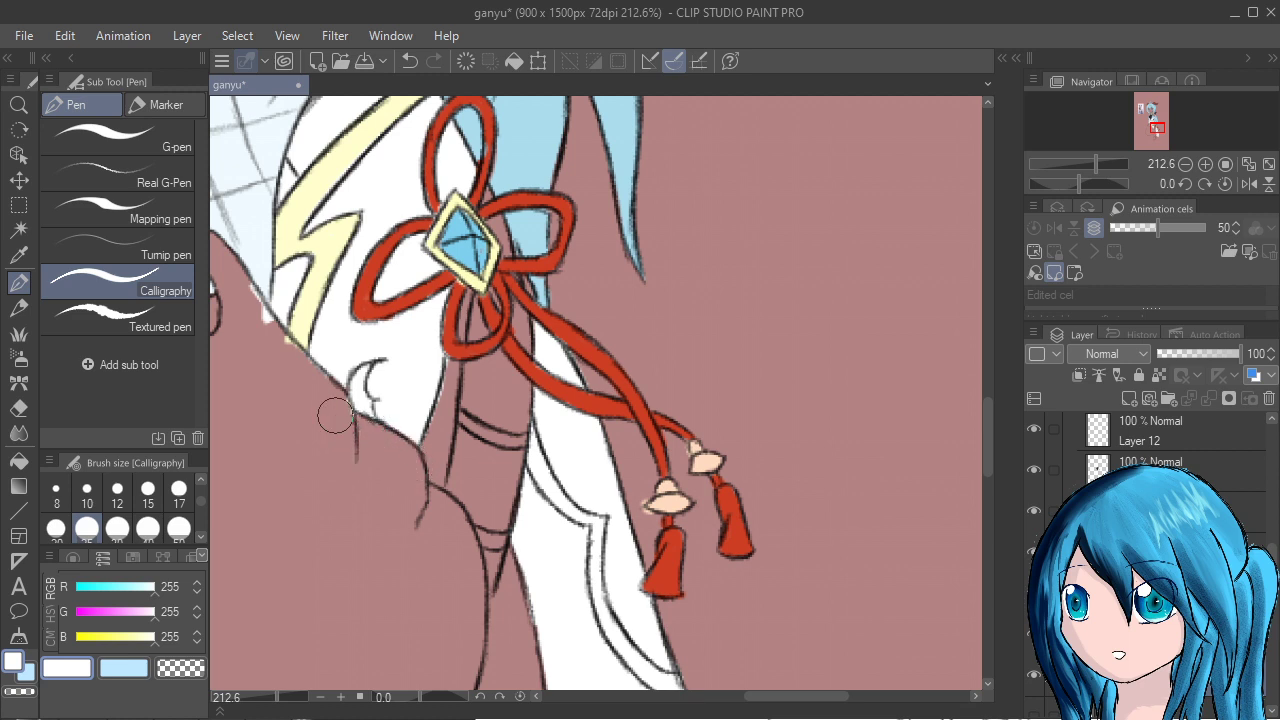
# Paint the narrow cloth strip beside the hip cloth white, from the bow's lower loop down to the sleeve outline.
pyautogui.scroll(-1, 1150, 560)
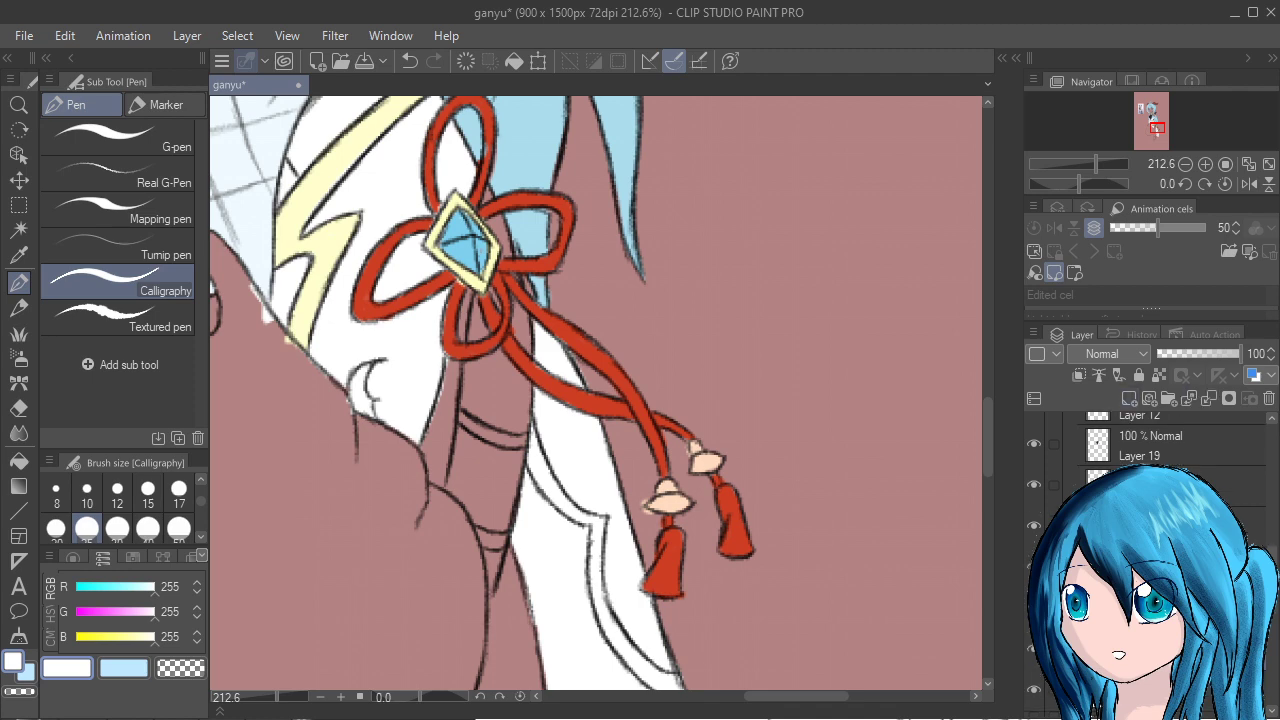
pyautogui.scroll(-1, 1150, 440)
pyautogui.scroll(-4, 694, 508)
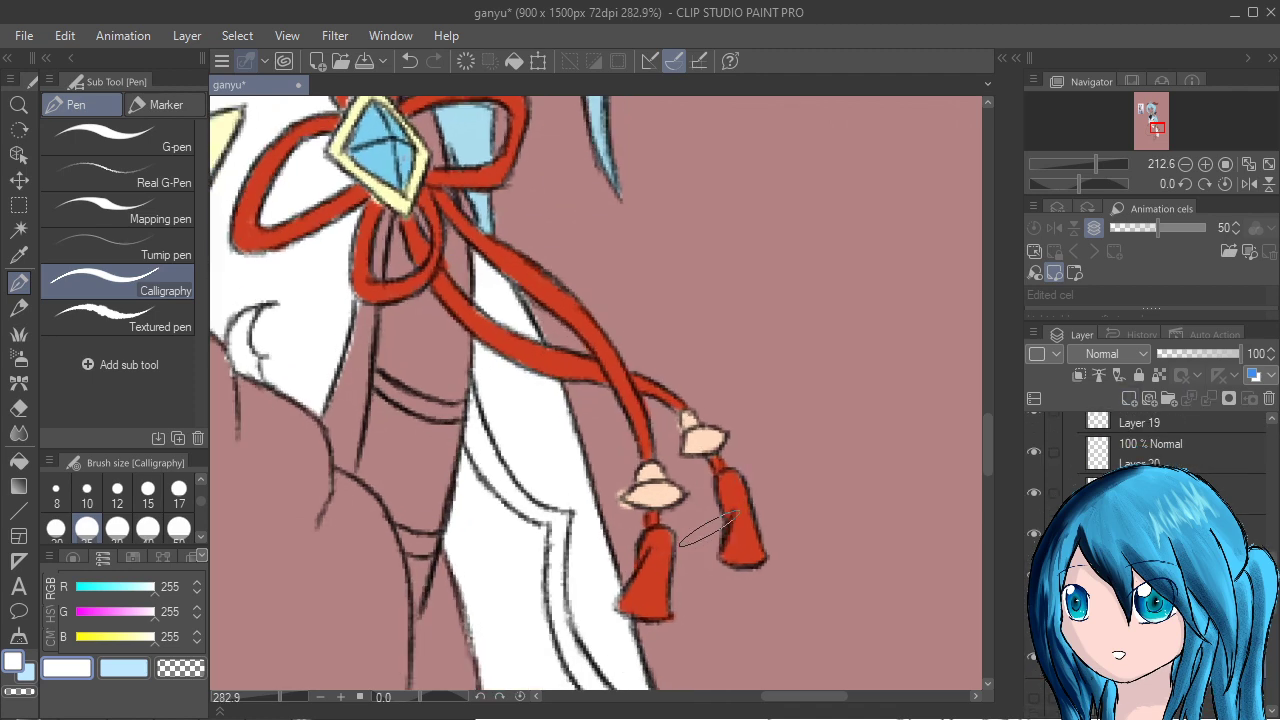
pyautogui.scroll(4, 616, 398)
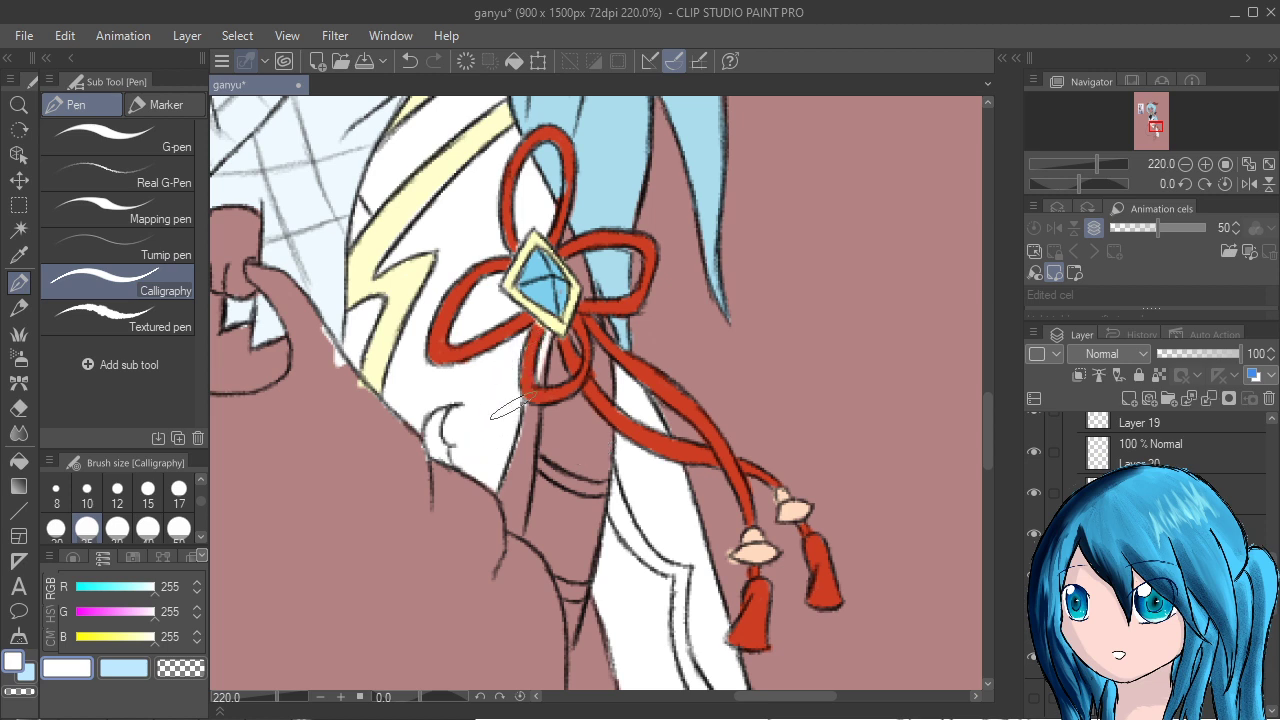
pyautogui.moveTo(525, 385); pyautogui.dragTo(491, 542)
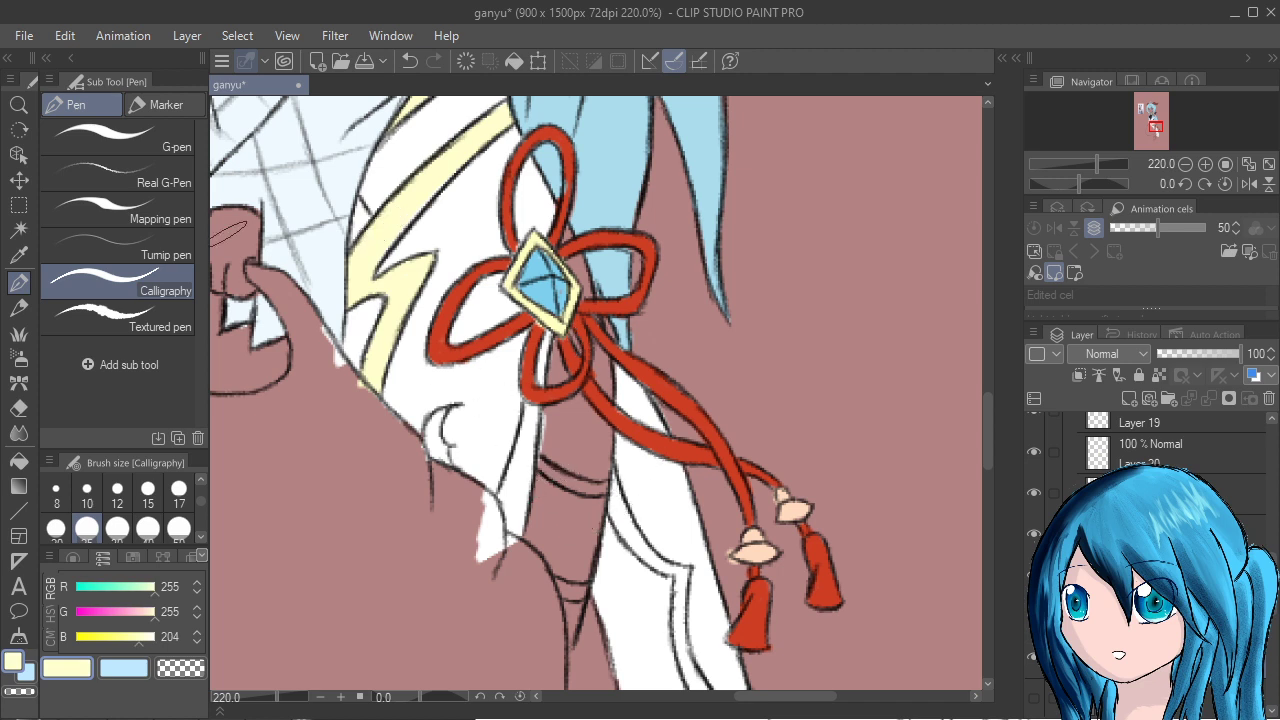
# Paint the two narrow bands around the leg pale yellow (RGB 255, 255, 204) with the Mapping pen.
pyautogui.click(120, 174)
pyautogui.click(120, 210)
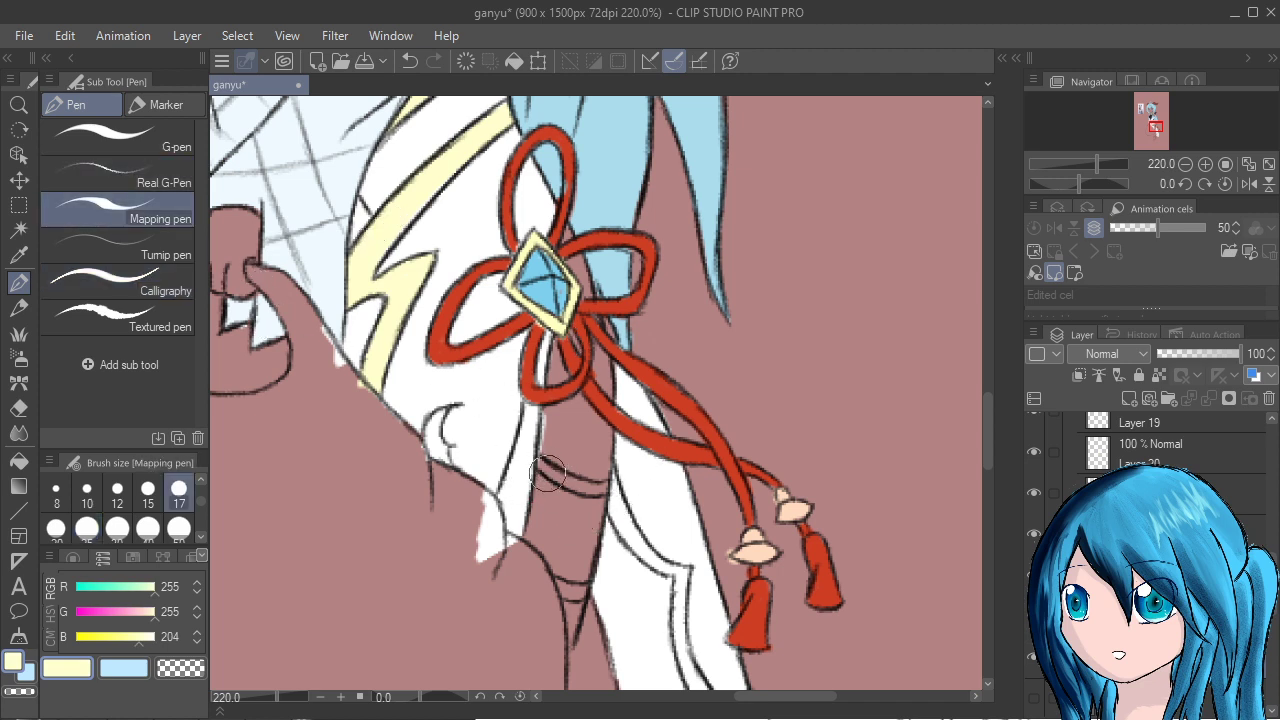
pyautogui.moveTo(538, 464)
pyautogui.mouseDown()
pyautogui.moveTo(582, 487)
pyautogui.moveTo(531, 455)
pyautogui.moveTo(615, 494)
pyautogui.moveTo(571, 480)
pyautogui.mouseUp()
pyautogui.moveTo(550, 576)
pyautogui.mouseDown()
pyautogui.moveTo(565, 597)
pyautogui.moveTo(580, 585)
pyautogui.moveTo(568, 587)
pyautogui.mouseUp()
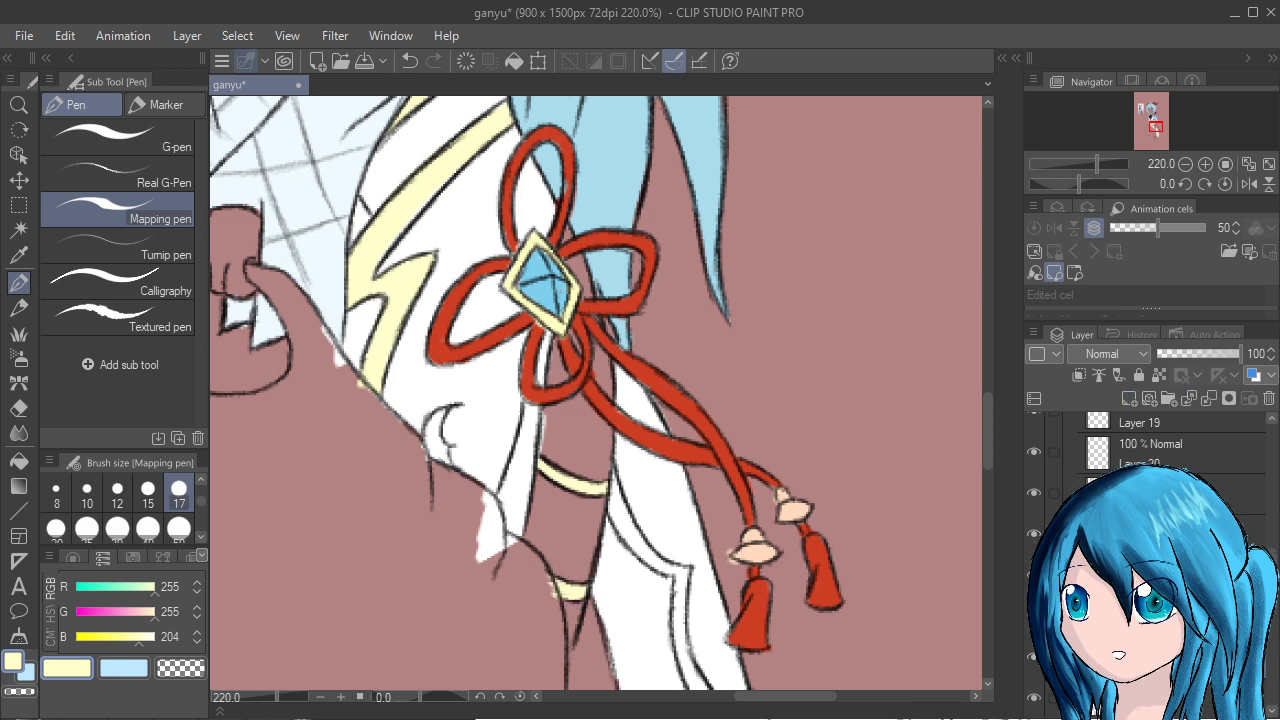
# Sample the bodysuit's dark colour (RGB 42, 38, 48) and paint the first strokes on the leg around the red bow.
pyautogui.scroll(-1, 1150, 440)
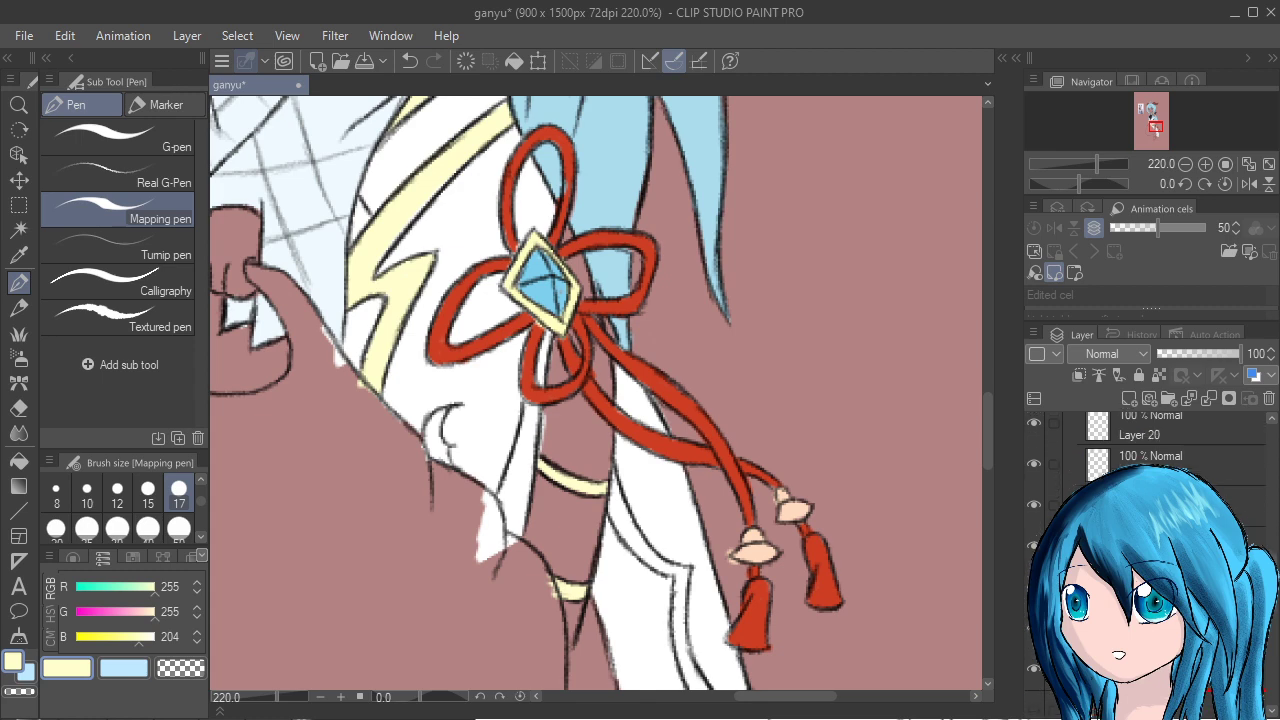
pyautogui.moveTo(700, 476); pyautogui.dragTo(768, 716)
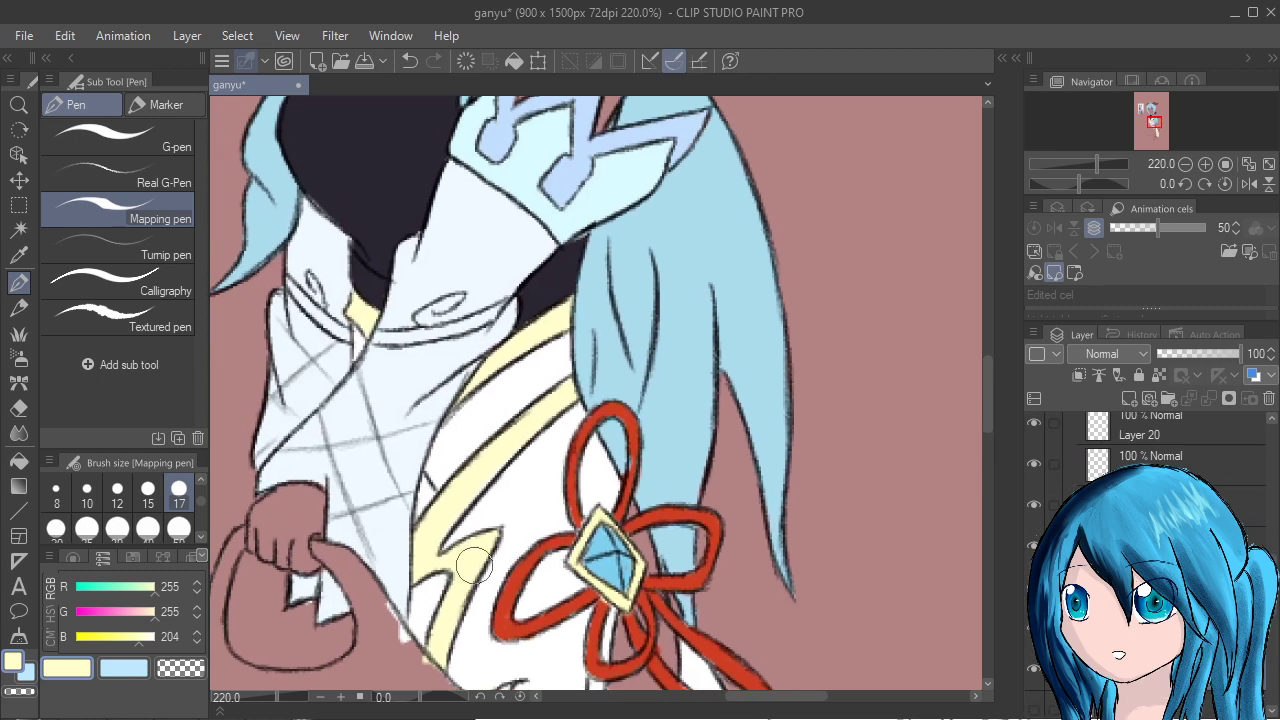
pyautogui.keyDown('alt'); pyautogui.click(385, 190); pyautogui.keyUp('alt')
pyautogui.moveTo(869, 645); pyautogui.dragTo(886, 340)
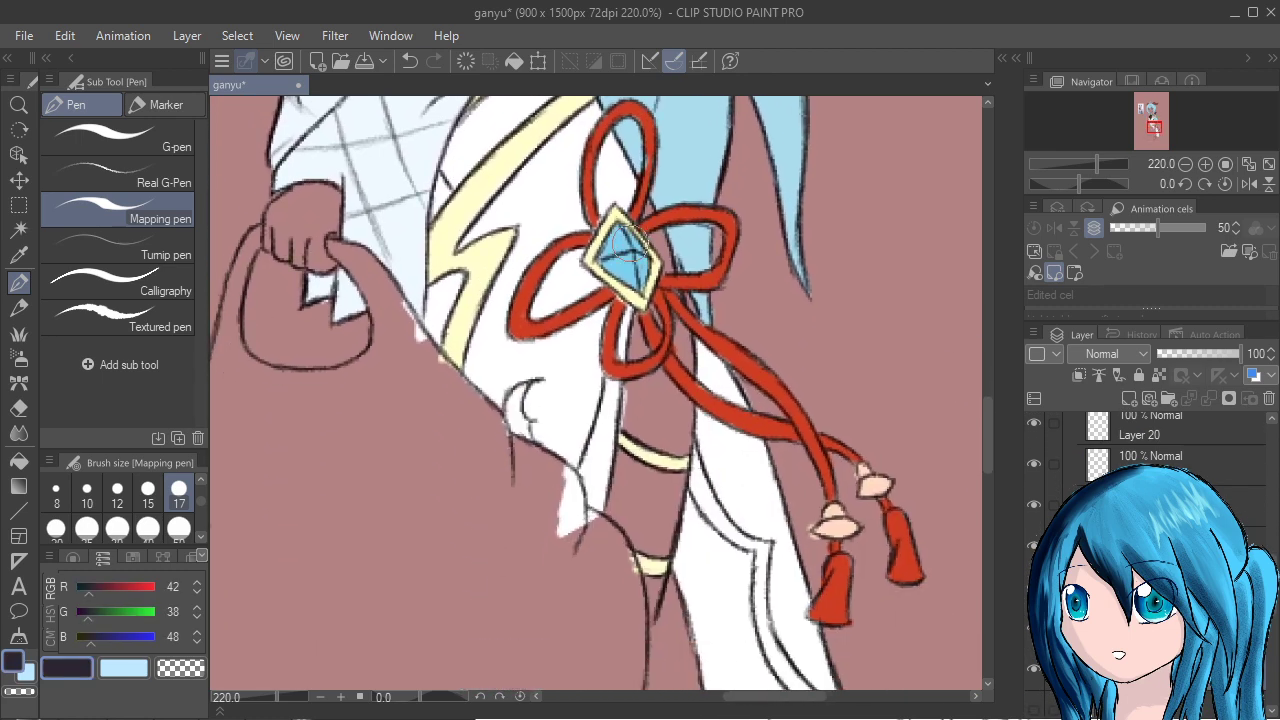
pyautogui.moveTo(649, 248)
pyautogui.mouseDown()
pyautogui.moveTo(667, 297)
pyautogui.moveTo(657, 224)
pyautogui.moveTo(680, 358)
pyautogui.moveTo(650, 411)
pyautogui.mouseUp()
pyautogui.moveTo(648, 296); pyautogui.dragTo(645, 428)
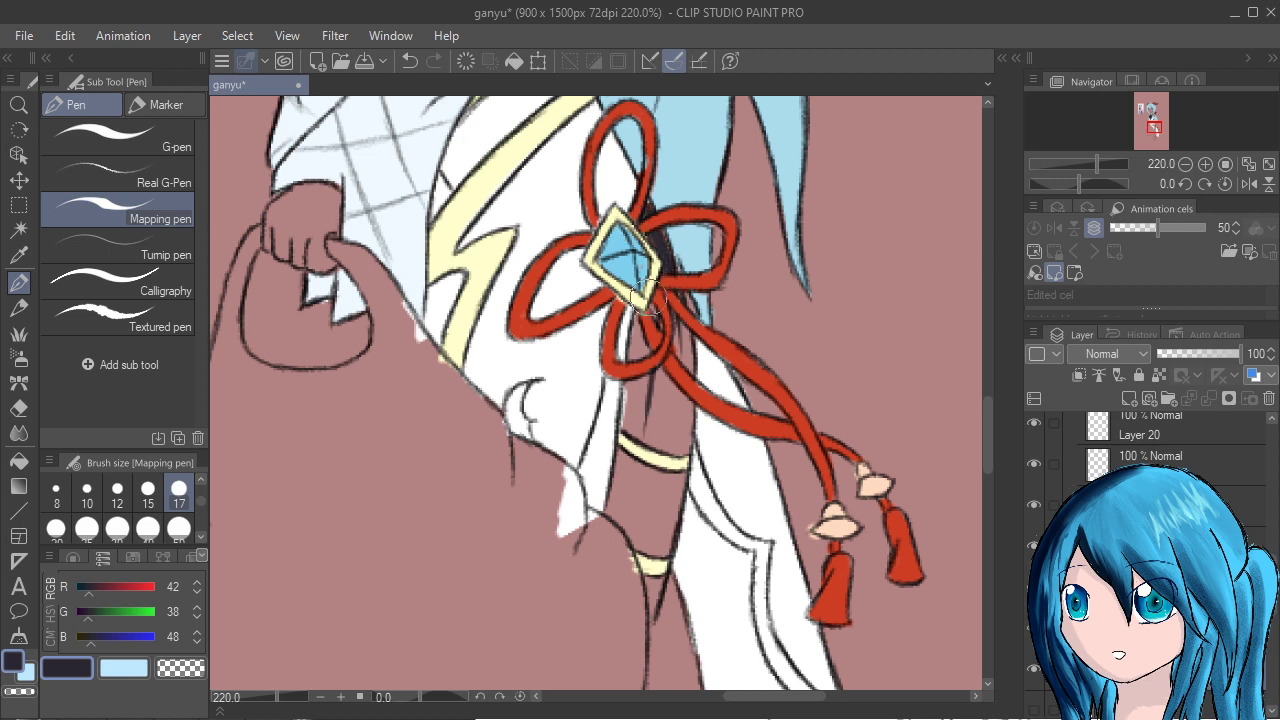
pyautogui.moveTo(640, 318); pyautogui.dragTo(625, 436)
pyautogui.moveTo(632, 338); pyautogui.dragTo(614, 419)
pyautogui.moveTo(634, 312); pyautogui.dragTo(619, 463)
# Fill the thigh below the bow's gem and behind the red cords with the dark colour using the Calligraphy pen.
pyautogui.click(144, 252)
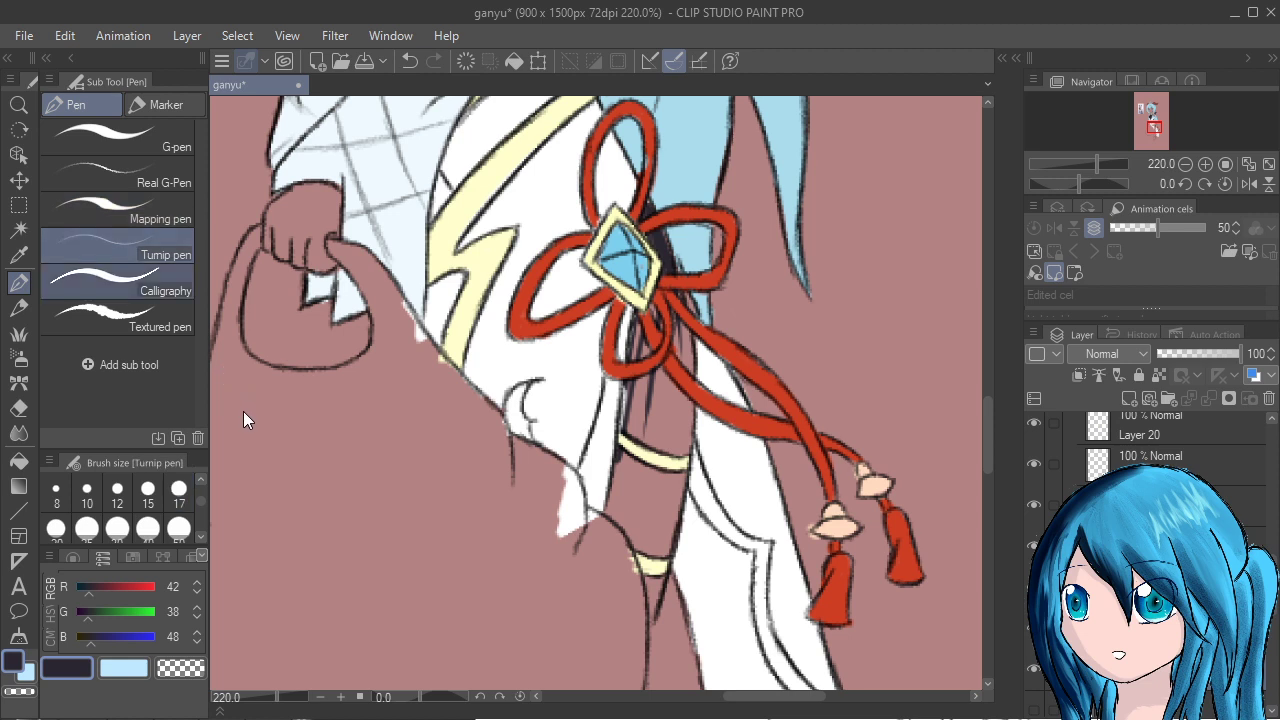
pyautogui.click(162, 276)
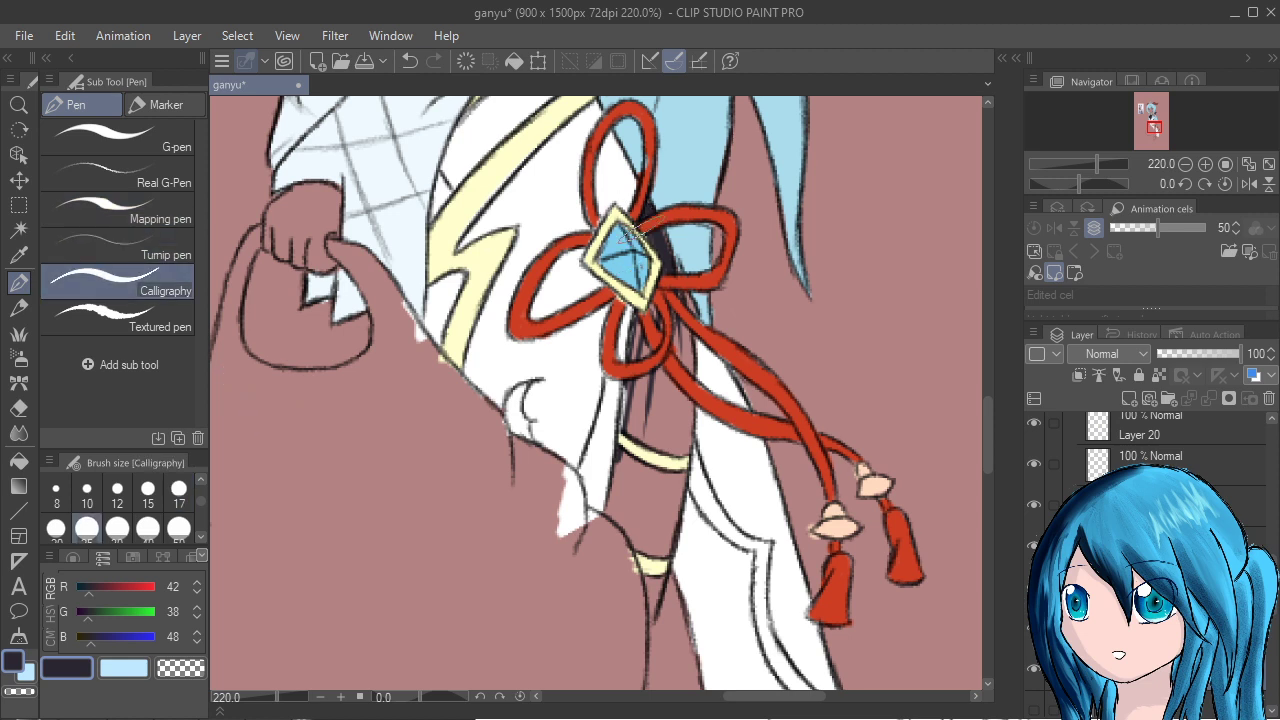
pyautogui.moveTo(688, 324); pyautogui.dragTo(680, 381)
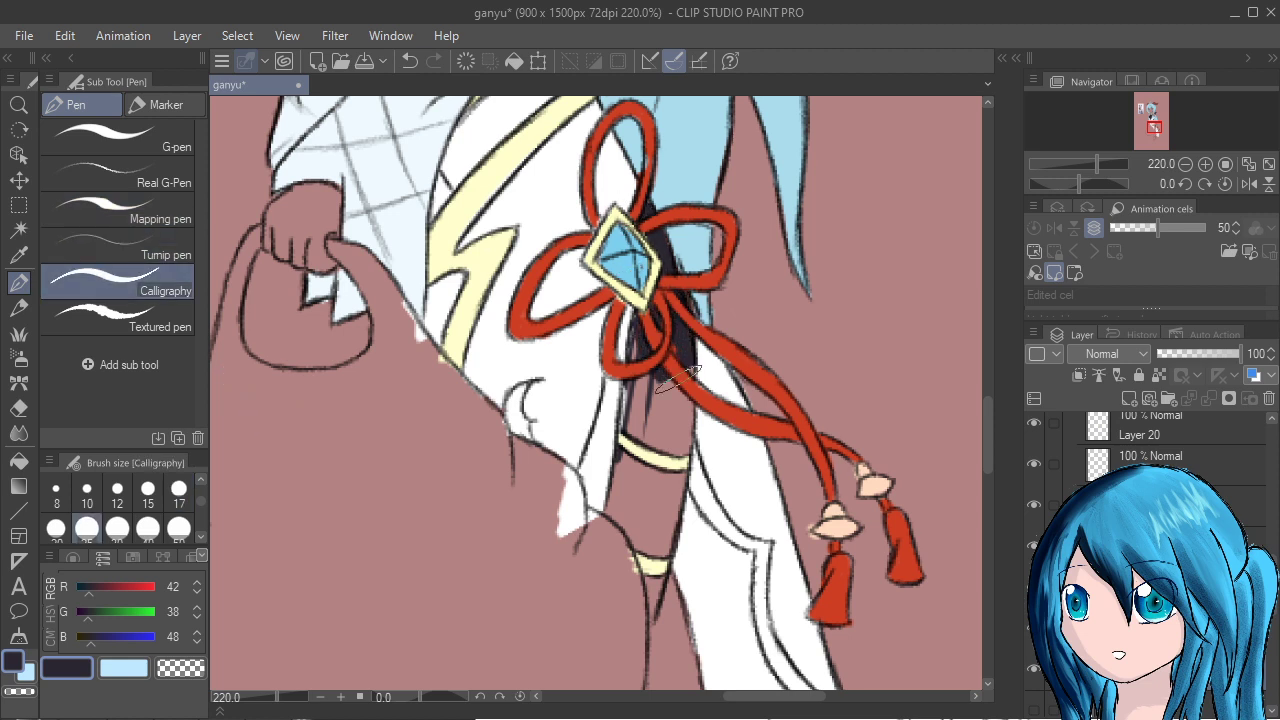
pyautogui.moveTo(664, 303); pyautogui.dragTo(672, 418)
pyautogui.moveTo(656, 278); pyautogui.dragTo(655, 440)
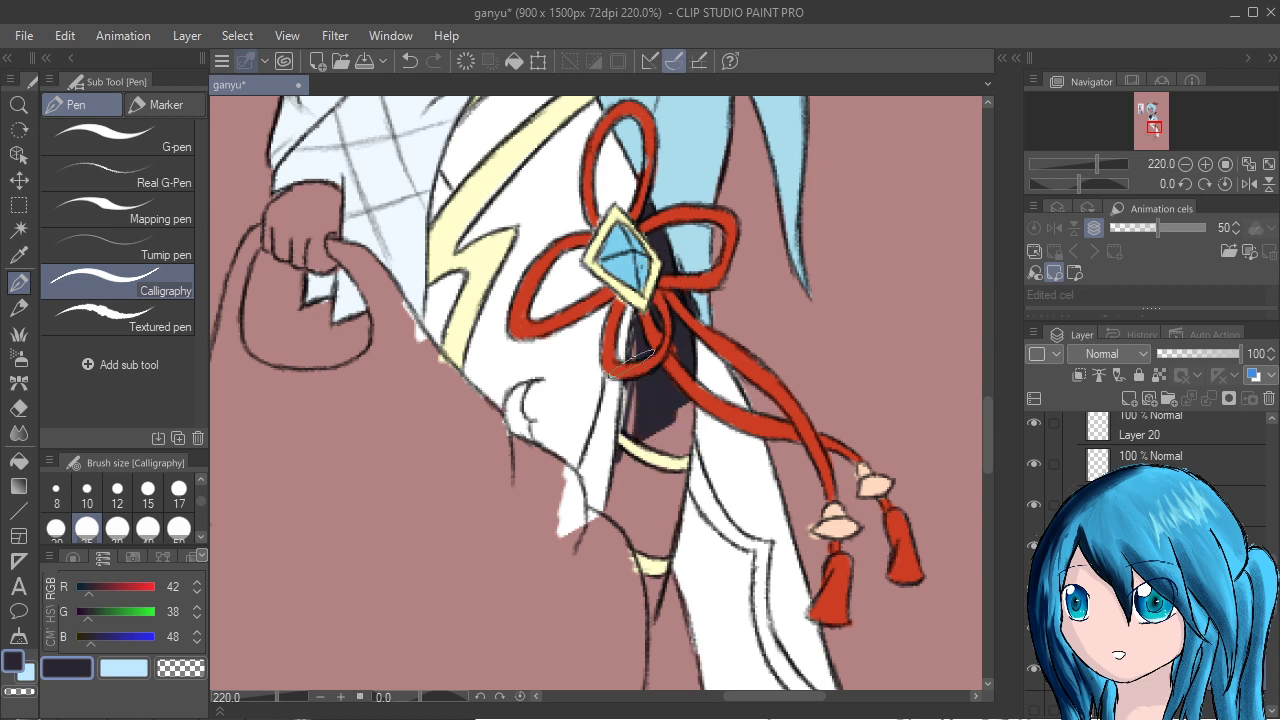
# Extend the dark fill down the leg, around both pale yellow bands and past the bag's outline.
pyautogui.moveTo(642, 380); pyautogui.dragTo(625, 505)
pyautogui.moveTo(645, 405)
pyautogui.mouseDown()
pyautogui.moveTo(632, 515)
pyautogui.moveTo(652, 522)
pyautogui.moveTo(612, 582)
pyautogui.mouseUp()
pyautogui.moveTo(622, 522); pyautogui.dragTo(600, 578)
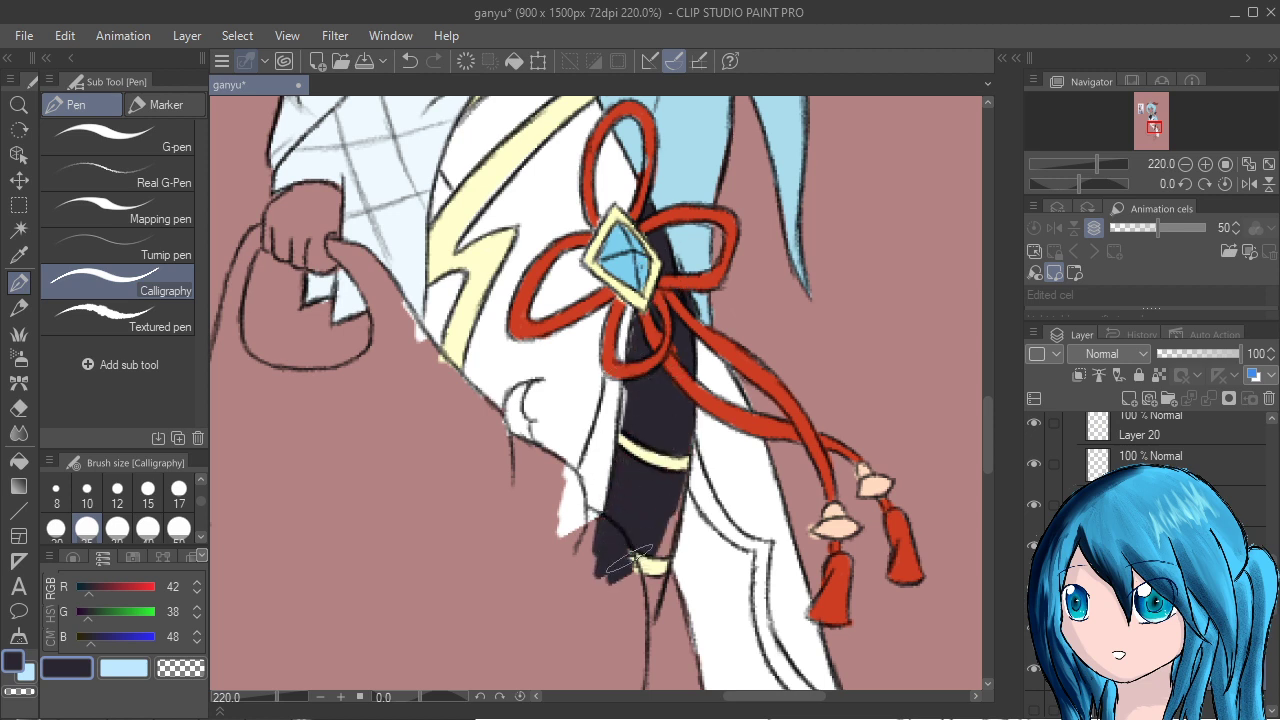
pyautogui.moveTo(668, 514); pyautogui.dragTo(634, 590)
pyautogui.moveTo(676, 492); pyautogui.dragTo(628, 622)
pyautogui.moveTo(660, 582); pyautogui.dragTo(620, 652)
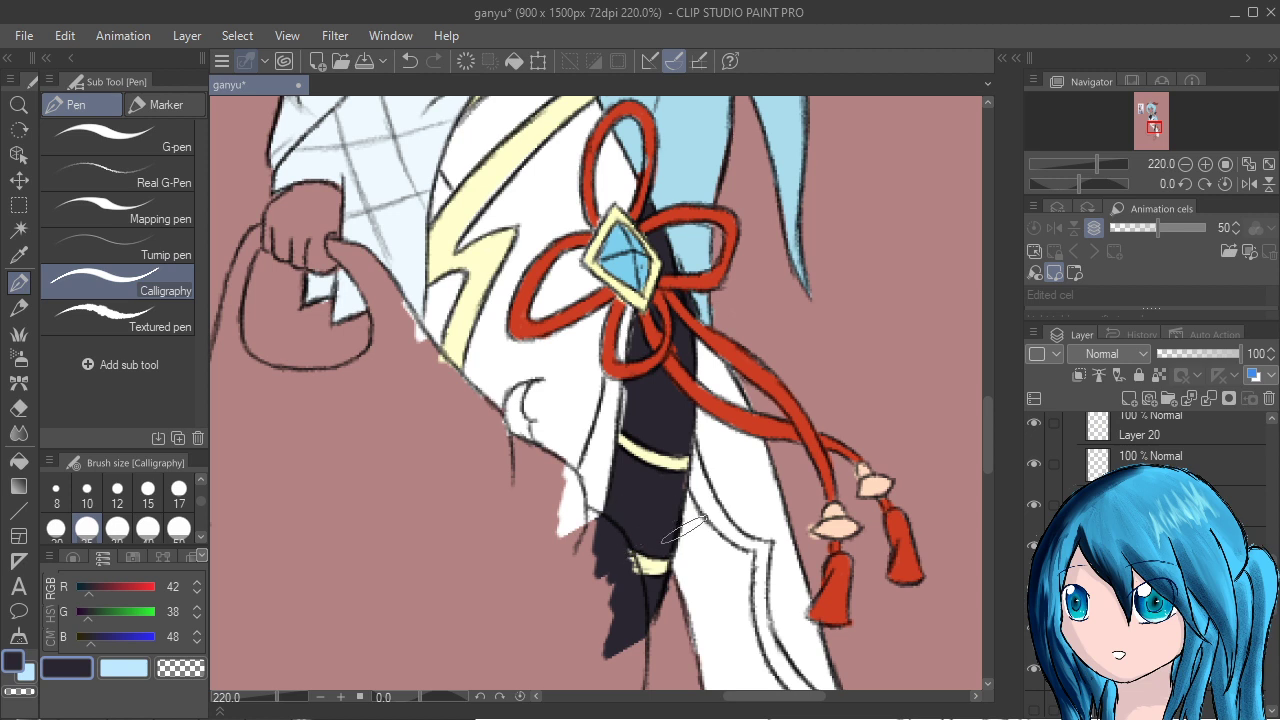
# Undo and restore the dark leg fill, and sample the leg band's pale yellow as the drawing colour.
pyautogui.moveTo(477, 543); pyautogui.dragTo(526, 601)
pyautogui.hotkey('ctrl', 'z')
pyautogui.hotkey('ctrl', 'z')
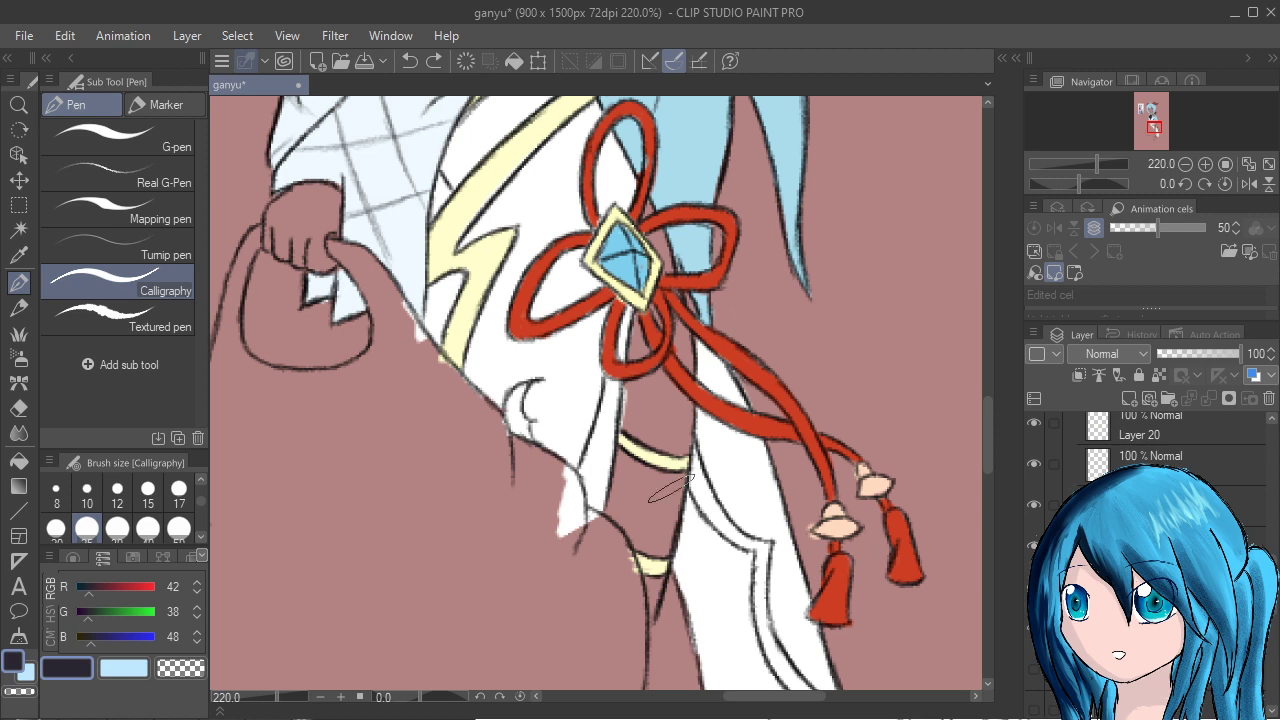
pyautogui.keyDown('alt'); pyautogui.click(652, 462); pyautogui.keyUp('alt')
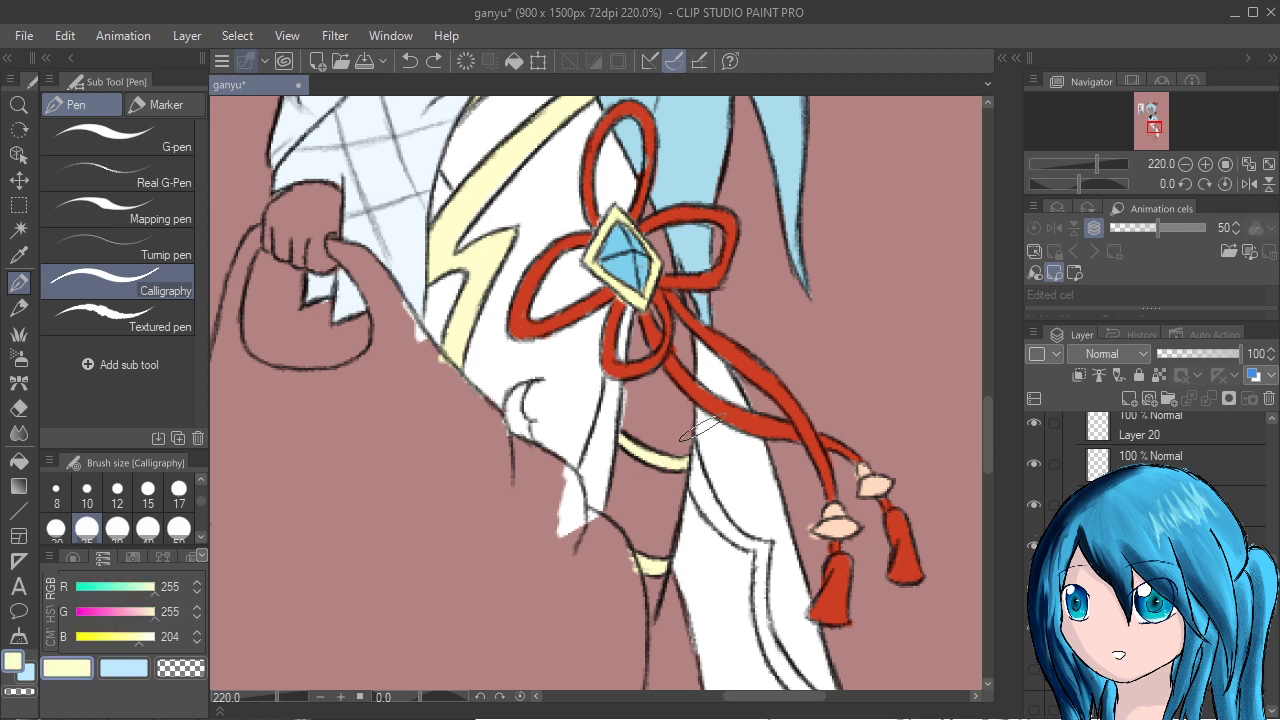
pyautogui.hotkey('ctrl', 'y')
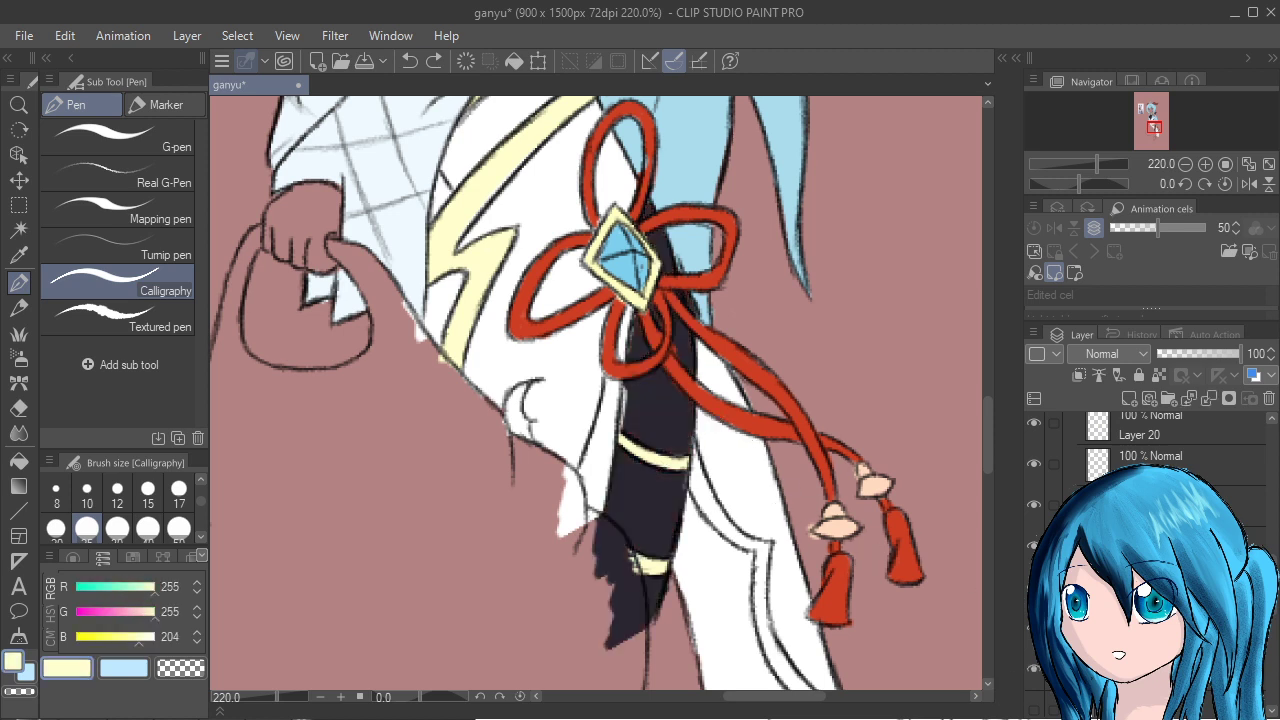
# Touch up the edges of the two leg bands with the Mapping pen, undoing the stray stroke on the white panel.
pyautogui.scroll(6, 714, 557)
pyautogui.click(150, 211)
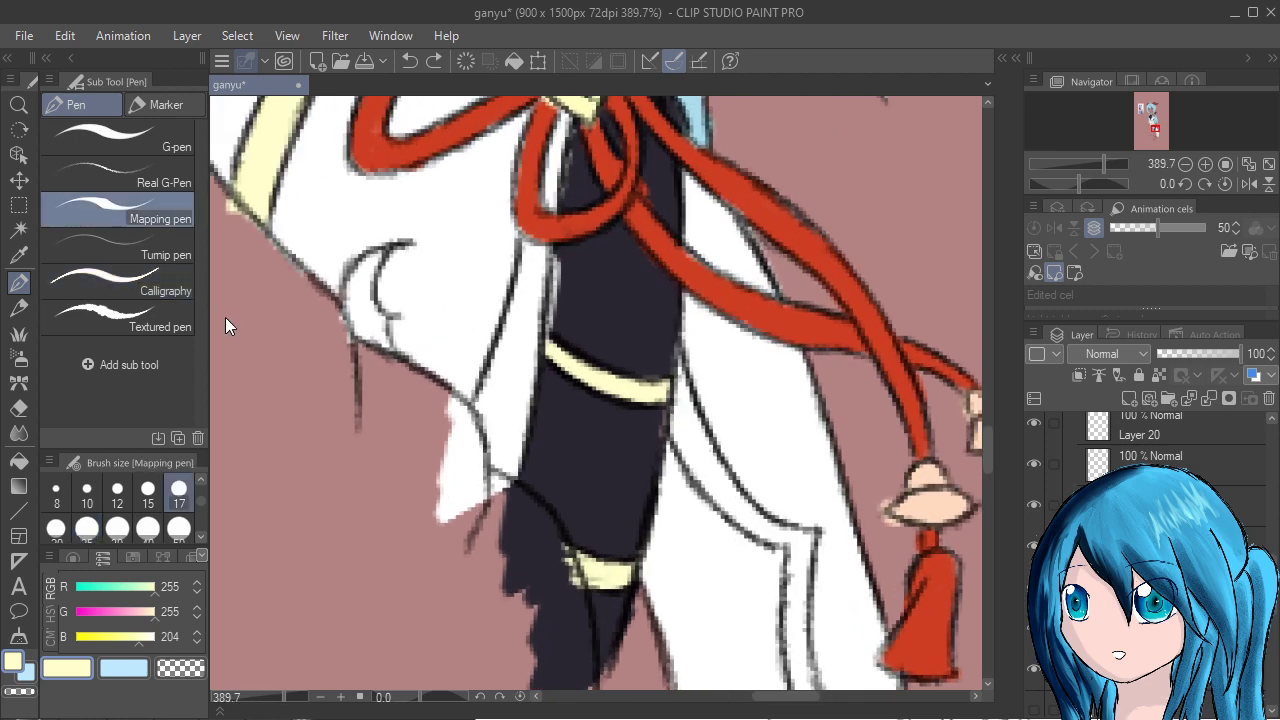
pyautogui.moveTo(582, 580)
pyautogui.mouseDown()
pyautogui.moveTo(588, 562)
pyautogui.moveTo(617, 567)
pyautogui.mouseUp()
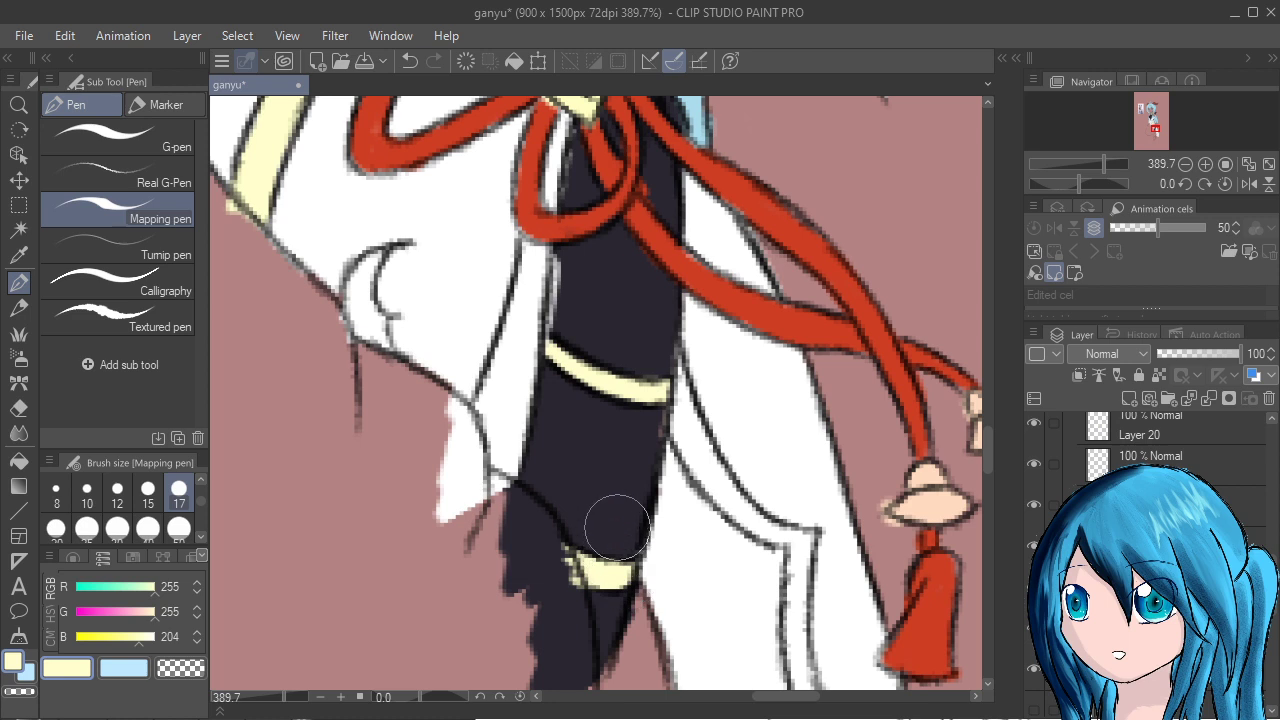
pyautogui.moveTo(549, 347)
pyautogui.mouseDown()
pyautogui.moveTo(629, 394)
pyautogui.moveTo(614, 380)
pyautogui.moveTo(668, 367)
pyautogui.mouseUp()
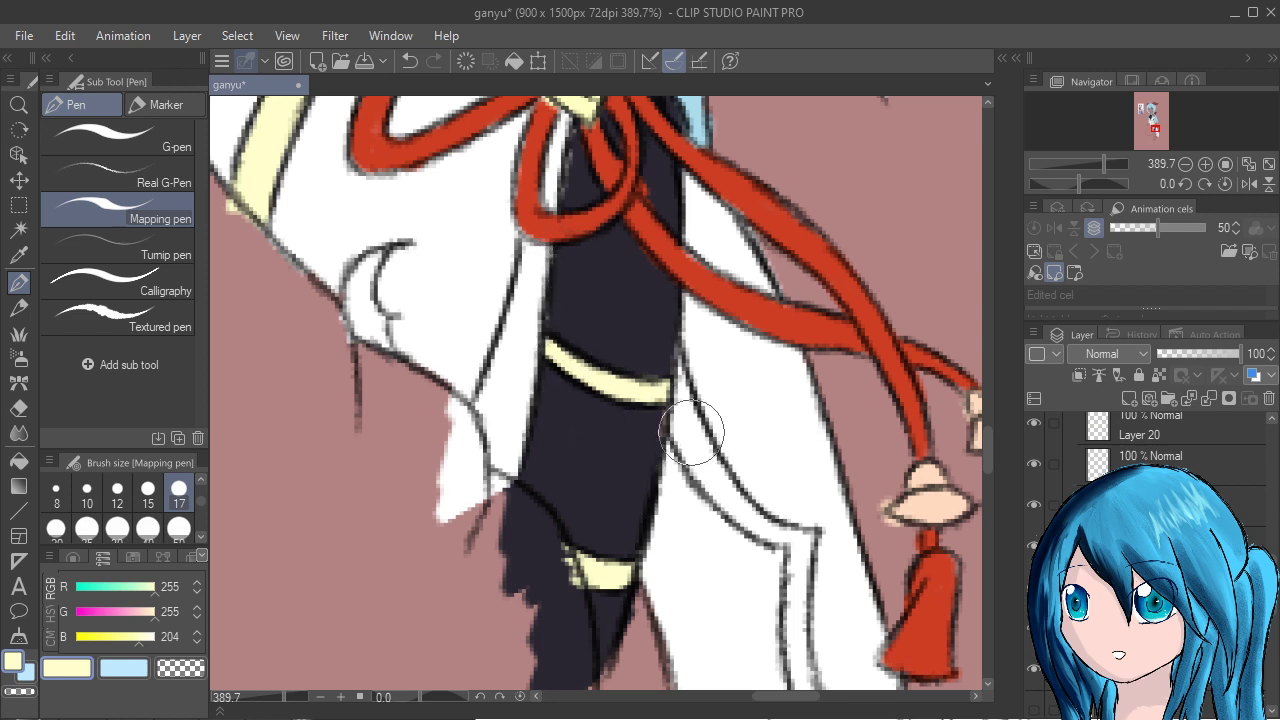
pyautogui.moveTo(688, 454); pyautogui.dragTo(700, 371)
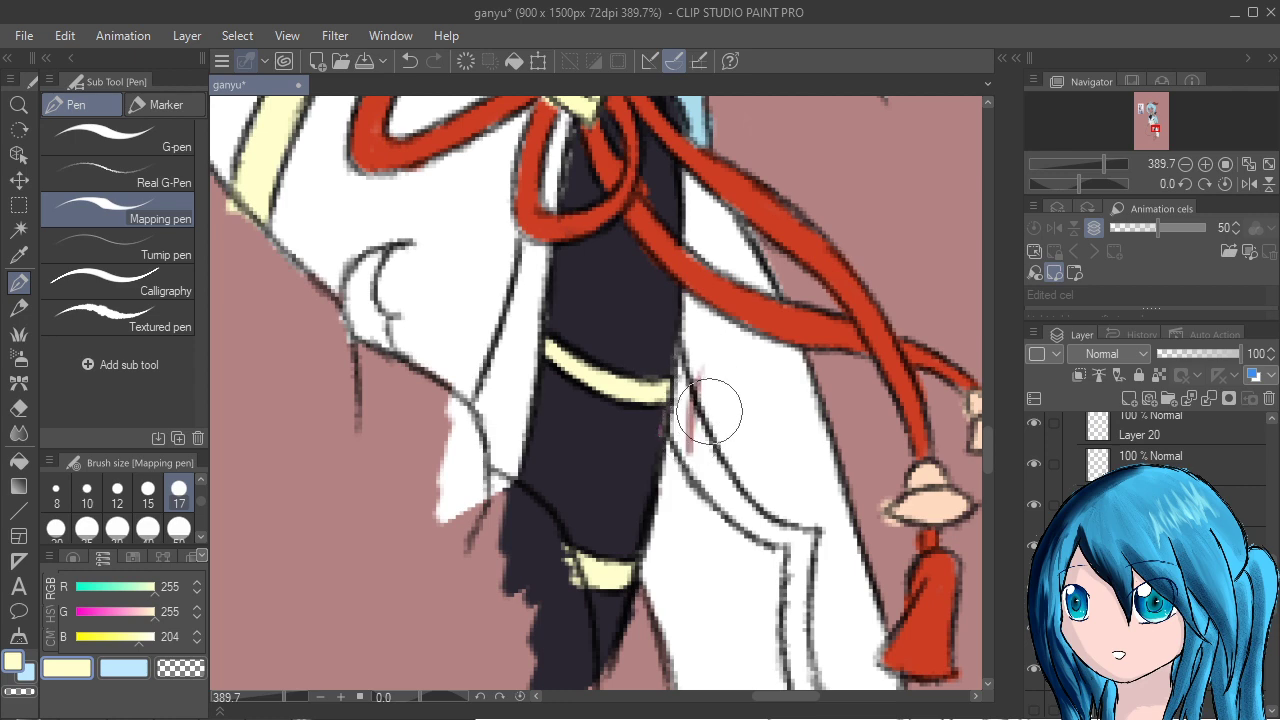
pyautogui.hotkey('ctrl', 'z')
# Paint the narrow cloth strip beside the leg and the crescent on the hip cloth muted yellow (RGB 229, 226, 174).
pyautogui.scroll(-4, 709, 410)
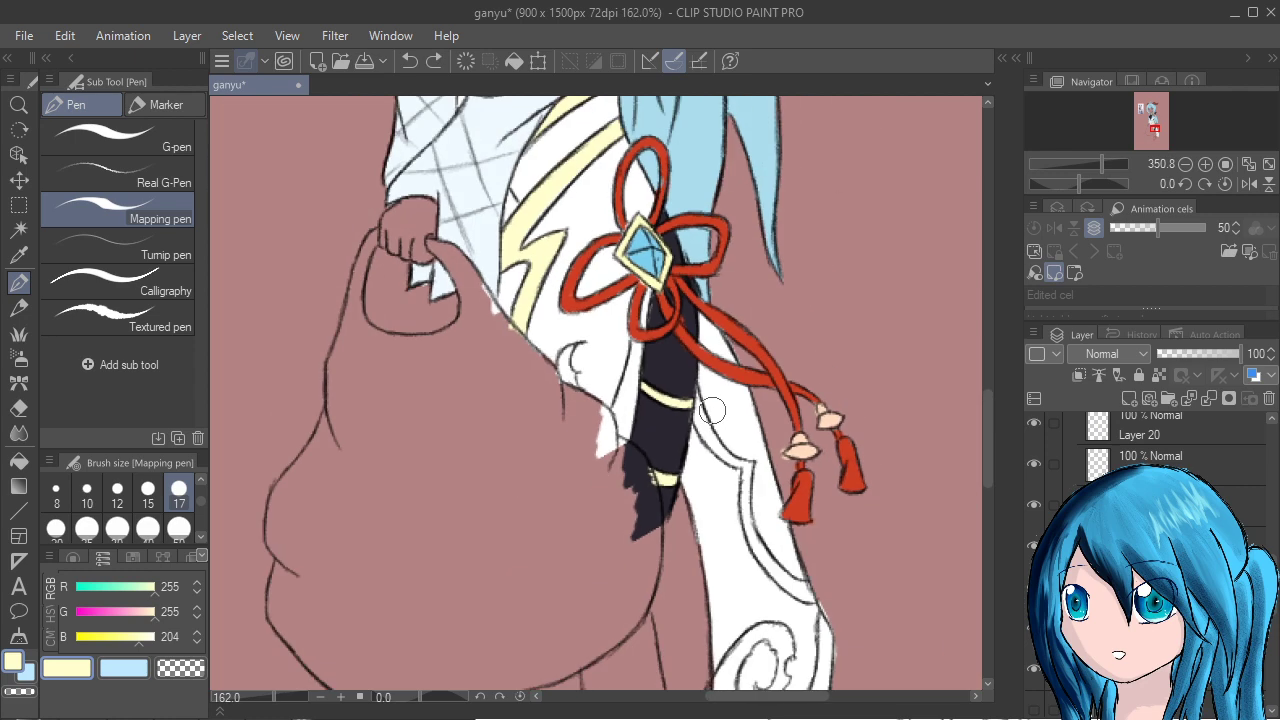
pyautogui.moveTo(641, 484); pyautogui.dragTo(587, 504)
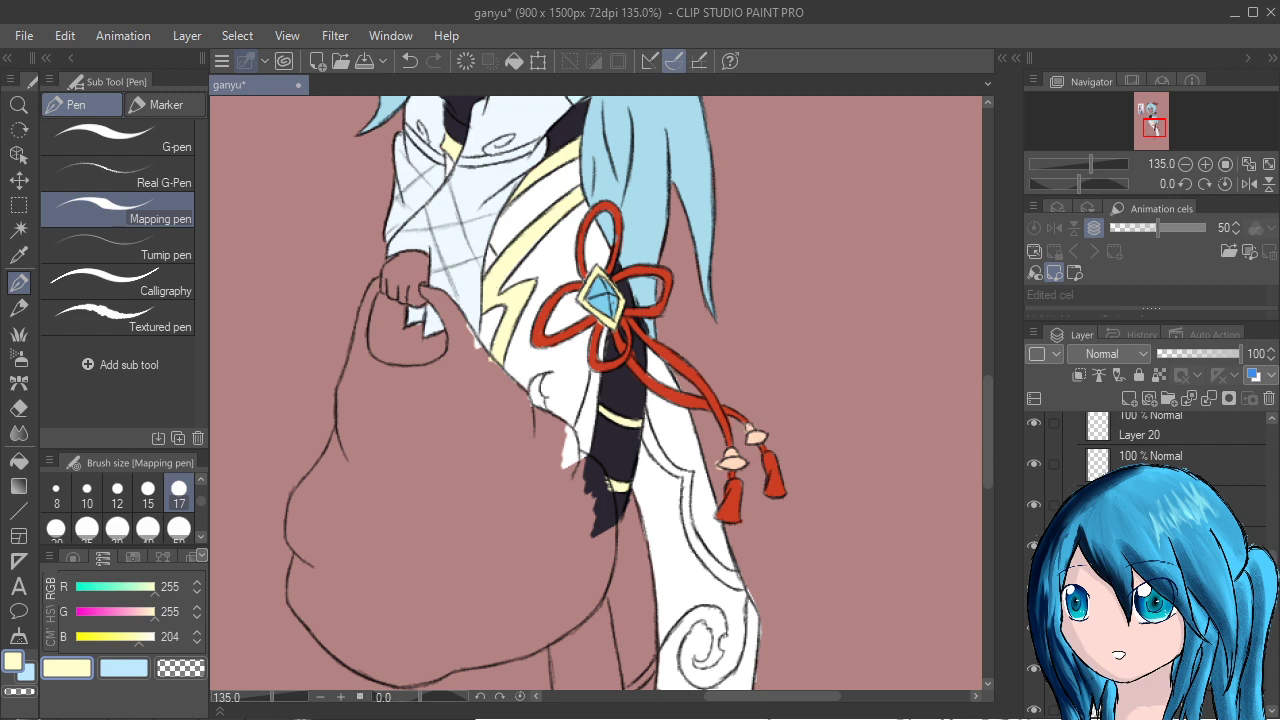
pyautogui.moveTo(154, 612); pyautogui.dragTo(143, 587)
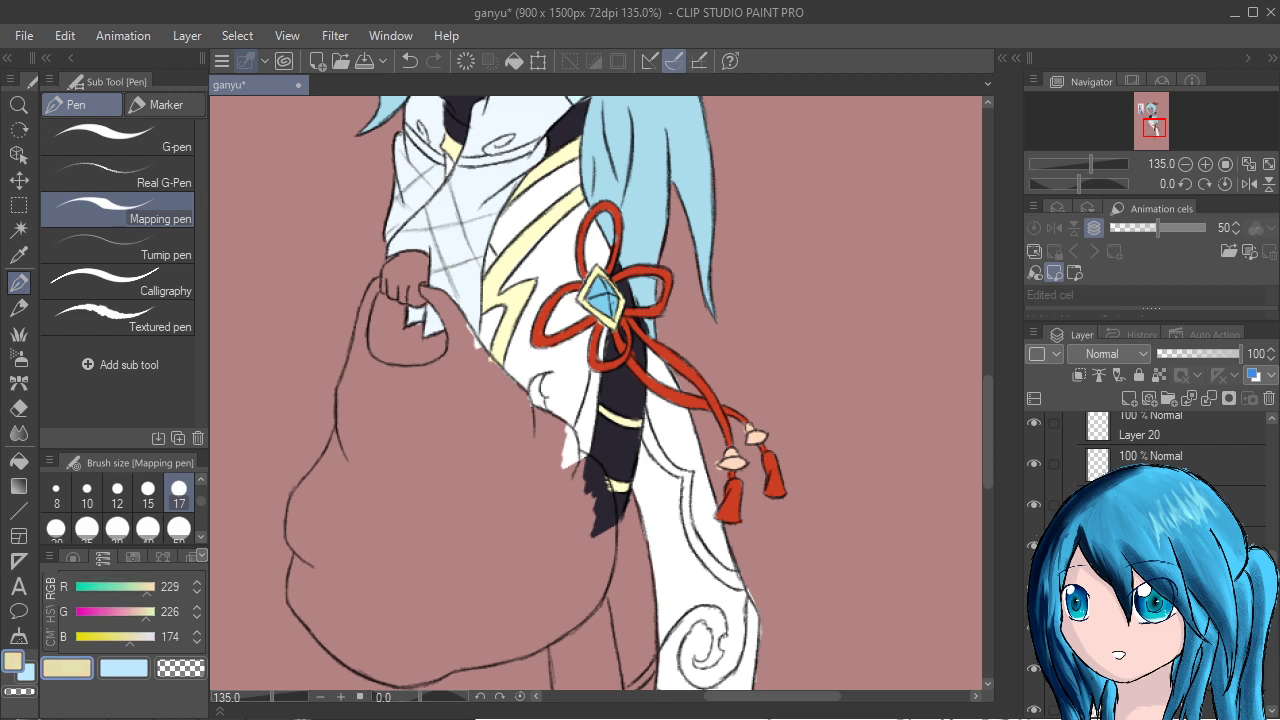
pyautogui.moveTo(789, 406); pyautogui.dragTo(717, 434)
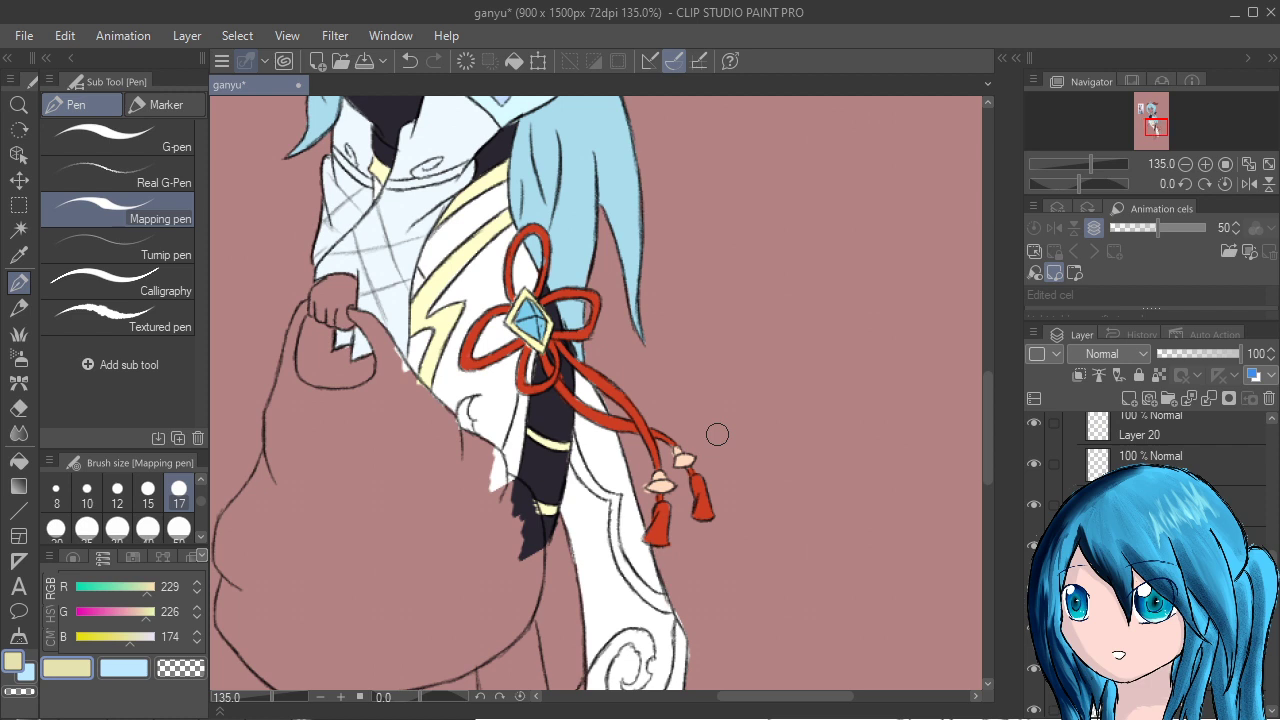
pyautogui.scroll(2, 717, 434)
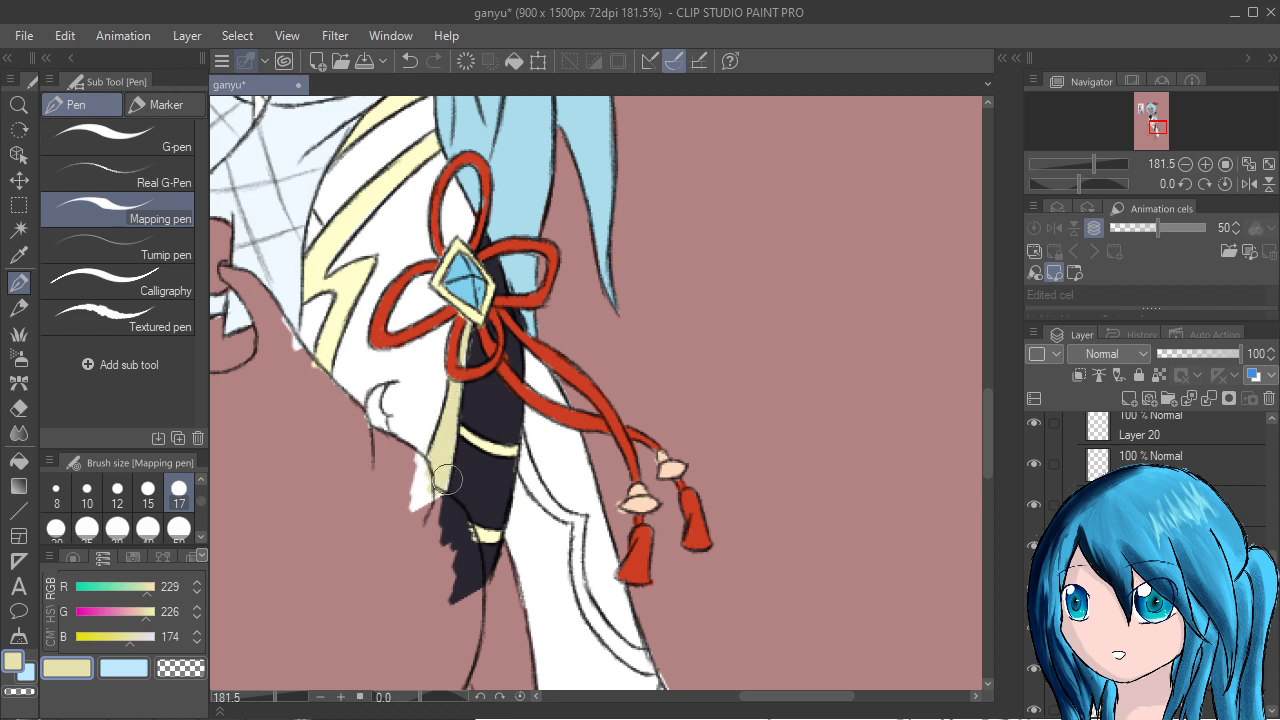
pyautogui.scroll(3, 405, 370)
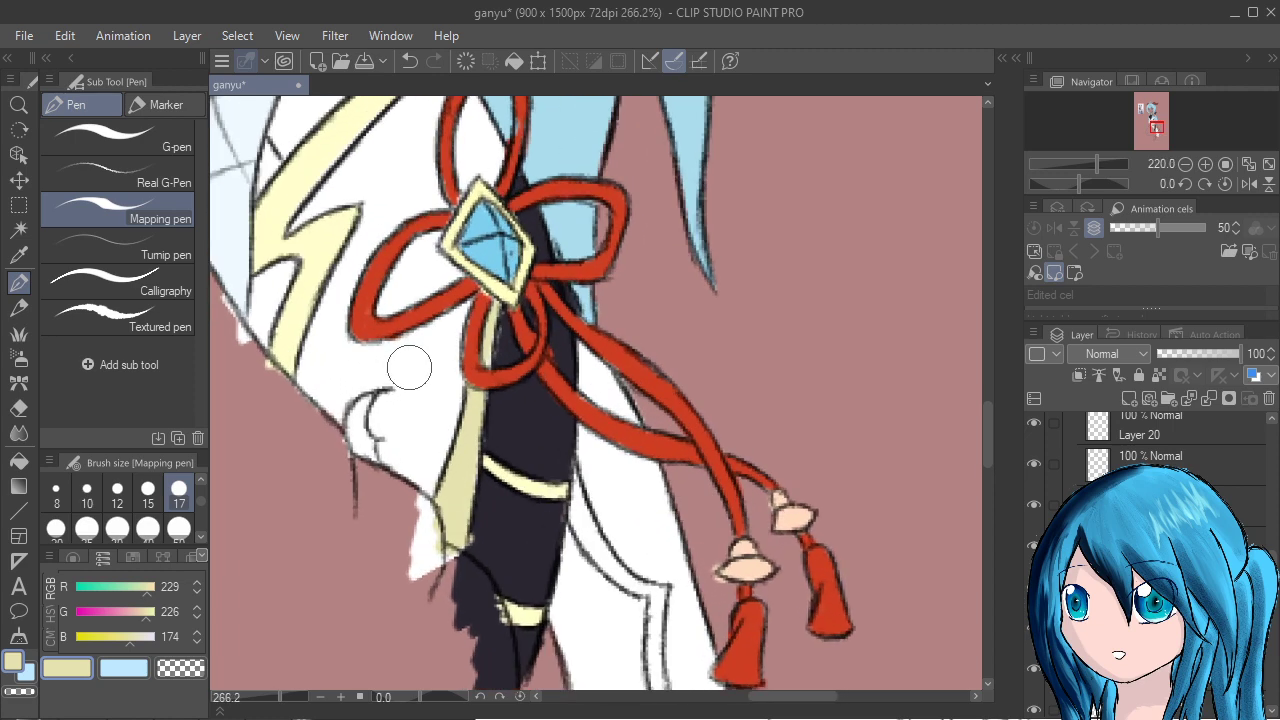
pyautogui.moveTo(338, 450)
pyautogui.mouseDown()
pyautogui.moveTo(360, 405)
pyautogui.moveTo(342, 462)
pyautogui.moveTo(357, 451)
pyautogui.mouseUp()
# Paint the curved trim line on the hanging panel muted yellow, from beside the thigh down to the panel's outer edge.
pyautogui.moveTo(760, 604); pyautogui.dragTo(667, 484)
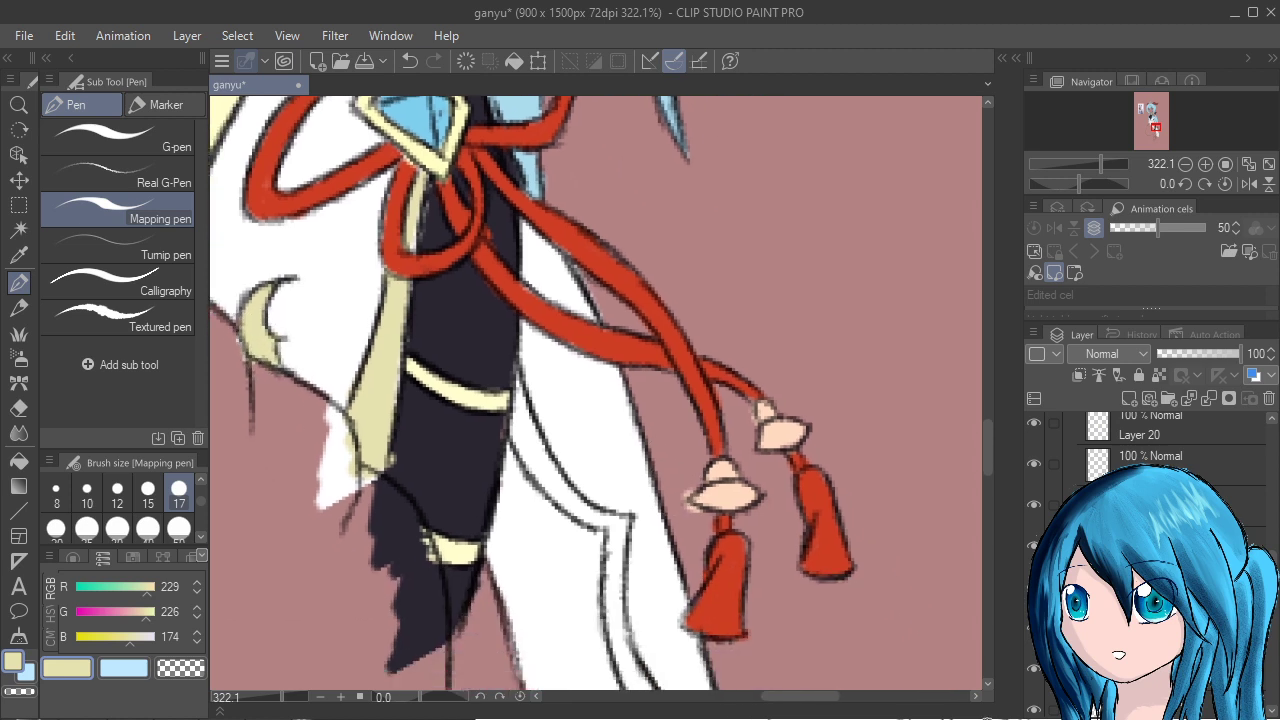
pyautogui.moveTo(843, 610); pyautogui.dragTo(806, 490)
pyautogui.moveTo(475, 298)
pyautogui.mouseDown()
pyautogui.moveTo(525, 375)
pyautogui.moveTo(479, 288)
pyautogui.moveTo(527, 381)
pyautogui.moveTo(588, 401)
pyautogui.moveTo(574, 399)
pyautogui.moveTo(581, 383)
pyautogui.moveTo(580, 518)
pyautogui.moveTo(652, 618)
pyautogui.mouseUp()
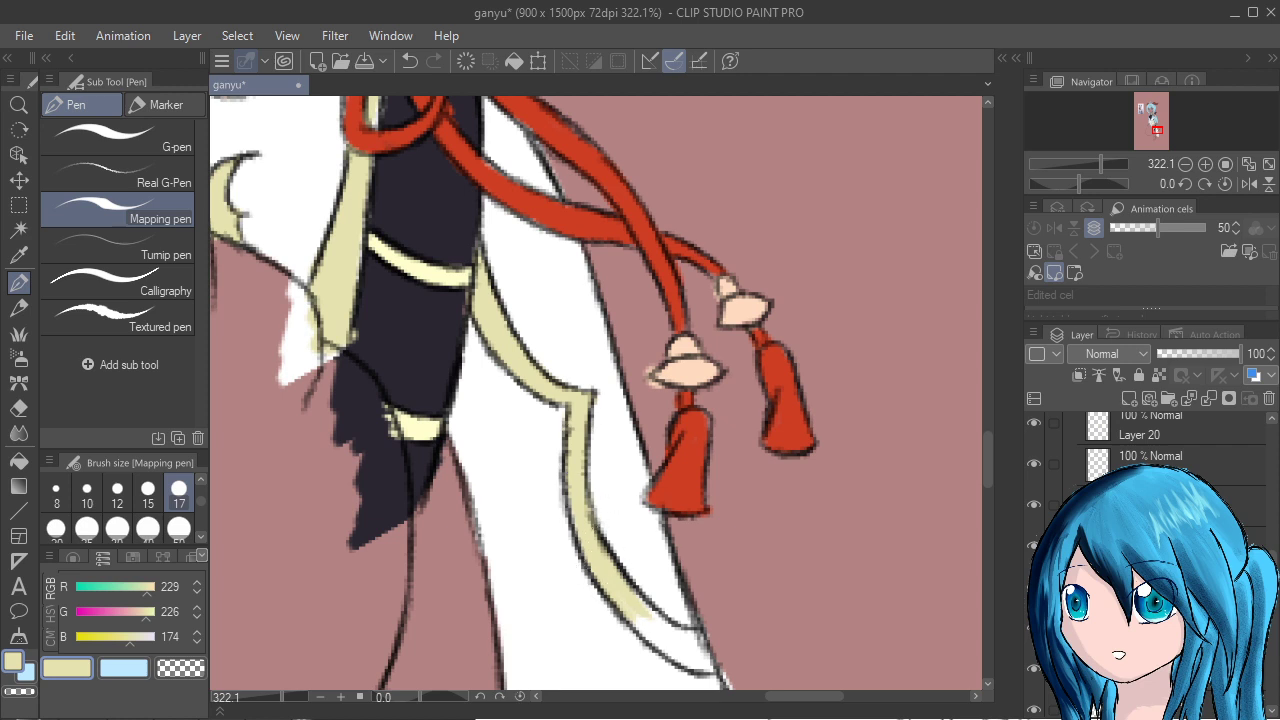
pyautogui.moveTo(890, 678); pyautogui.dragTo(742, 472)
pyautogui.moveTo(491, 405)
pyautogui.mouseDown()
pyautogui.moveTo(545, 461)
pyautogui.moveTo(491, 398)
pyautogui.moveTo(560, 442)
pyautogui.moveTo(526, 441)
pyautogui.moveTo(558, 457)
pyautogui.mouseUp()
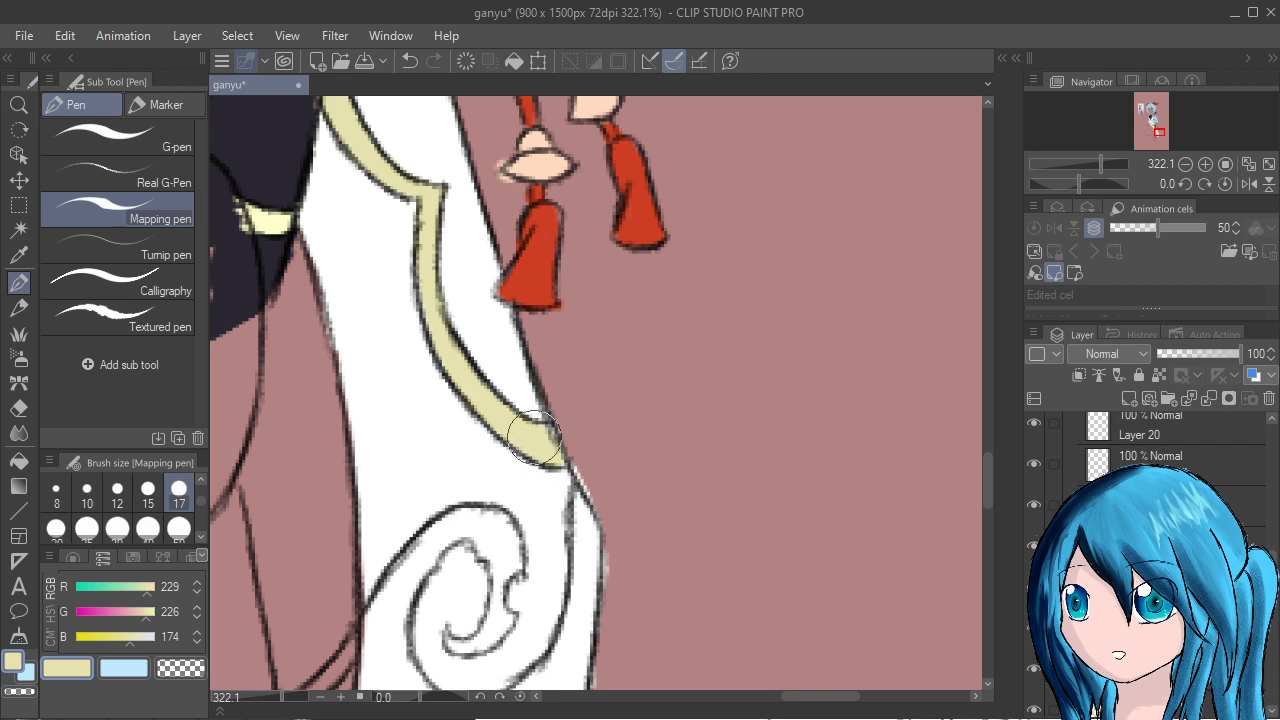
# Fill the hanging panel's lower border, pointed hem and spiral ornament with the muted yellow, leaving the spiral's inner gap white.
pyautogui.moveTo(612, 587)
pyautogui.mouseDown()
pyautogui.moveTo(630, 511)
pyautogui.moveTo(674, 430)
pyautogui.mouseUp()
pyautogui.moveTo(642, 344)
pyautogui.mouseDown()
pyautogui.moveTo(634, 395)
pyautogui.moveTo(631, 371)
pyautogui.moveTo(646, 346)
pyautogui.moveTo(645, 462)
pyautogui.moveTo(634, 394)
pyautogui.moveTo(628, 415)
pyautogui.moveTo(645, 430)
pyautogui.moveTo(612, 510)
pyautogui.moveTo(615, 548)
pyautogui.mouseUp()
pyautogui.moveTo(472, 395)
pyautogui.mouseDown()
pyautogui.moveTo(419, 477)
pyautogui.moveTo(431, 501)
pyautogui.moveTo(467, 487)
pyautogui.moveTo(460, 501)
pyautogui.moveTo(460, 467)
pyautogui.moveTo(470, 509)
pyautogui.moveTo(442, 517)
pyautogui.moveTo(434, 539)
pyautogui.moveTo(431, 496)
pyautogui.moveTo(422, 532)
pyautogui.moveTo(431, 489)
pyautogui.moveTo(439, 553)
pyautogui.moveTo(458, 562)
pyautogui.moveTo(452, 470)
pyautogui.moveTo(476, 547)
pyautogui.mouseUp()
pyautogui.moveTo(464, 453); pyautogui.dragTo(446, 525)
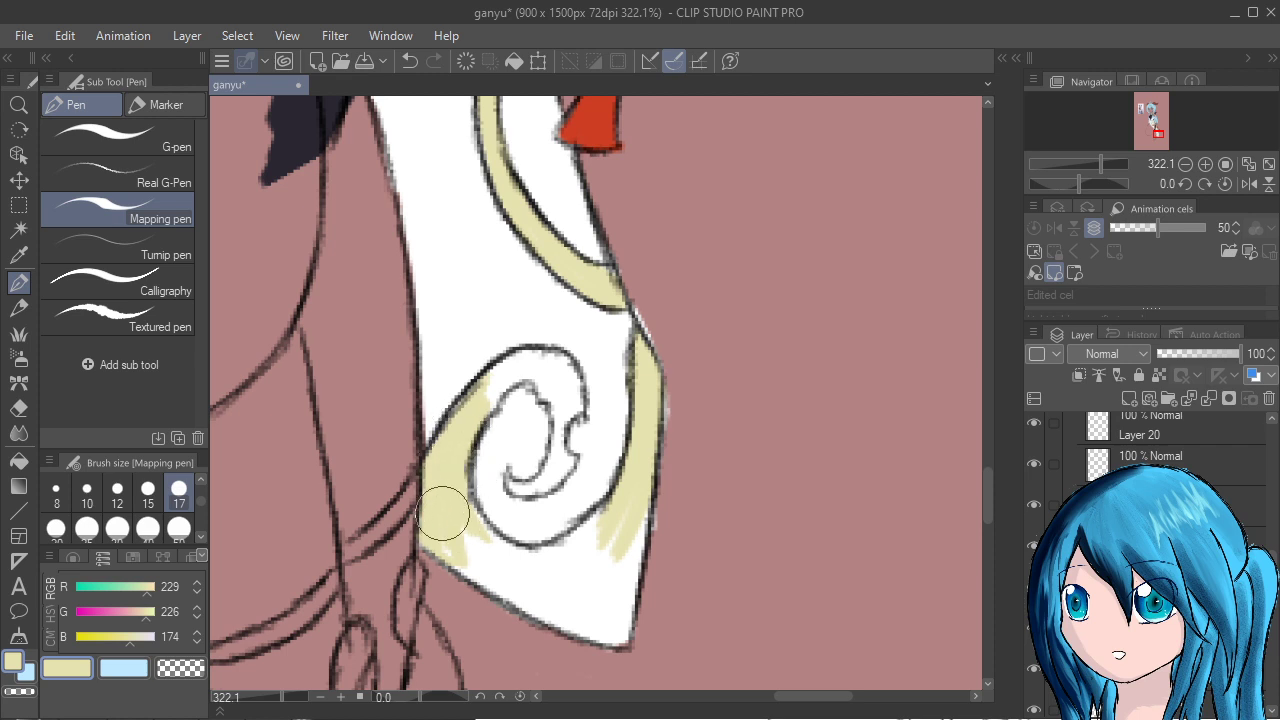
pyautogui.moveTo(458, 482)
pyautogui.mouseDown()
pyautogui.moveTo(514, 600)
pyautogui.moveTo(444, 545)
pyautogui.moveTo(518, 607)
pyautogui.moveTo(458, 542)
pyautogui.moveTo(504, 581)
pyautogui.moveTo(483, 531)
pyautogui.moveTo(517, 569)
pyautogui.moveTo(479, 525)
pyautogui.moveTo(557, 567)
pyautogui.moveTo(531, 532)
pyautogui.moveTo(556, 566)
pyautogui.moveTo(527, 573)
pyautogui.moveTo(565, 552)
pyautogui.moveTo(523, 555)
pyautogui.moveTo(619, 521)
pyautogui.moveTo(605, 550)
pyautogui.moveTo(639, 504)
pyautogui.moveTo(616, 595)
pyautogui.moveTo(653, 390)
pyautogui.moveTo(626, 618)
pyautogui.moveTo(635, 507)
pyautogui.moveTo(599, 611)
pyautogui.moveTo(591, 584)
pyautogui.moveTo(618, 515)
pyautogui.moveTo(573, 590)
pyautogui.mouseUp()
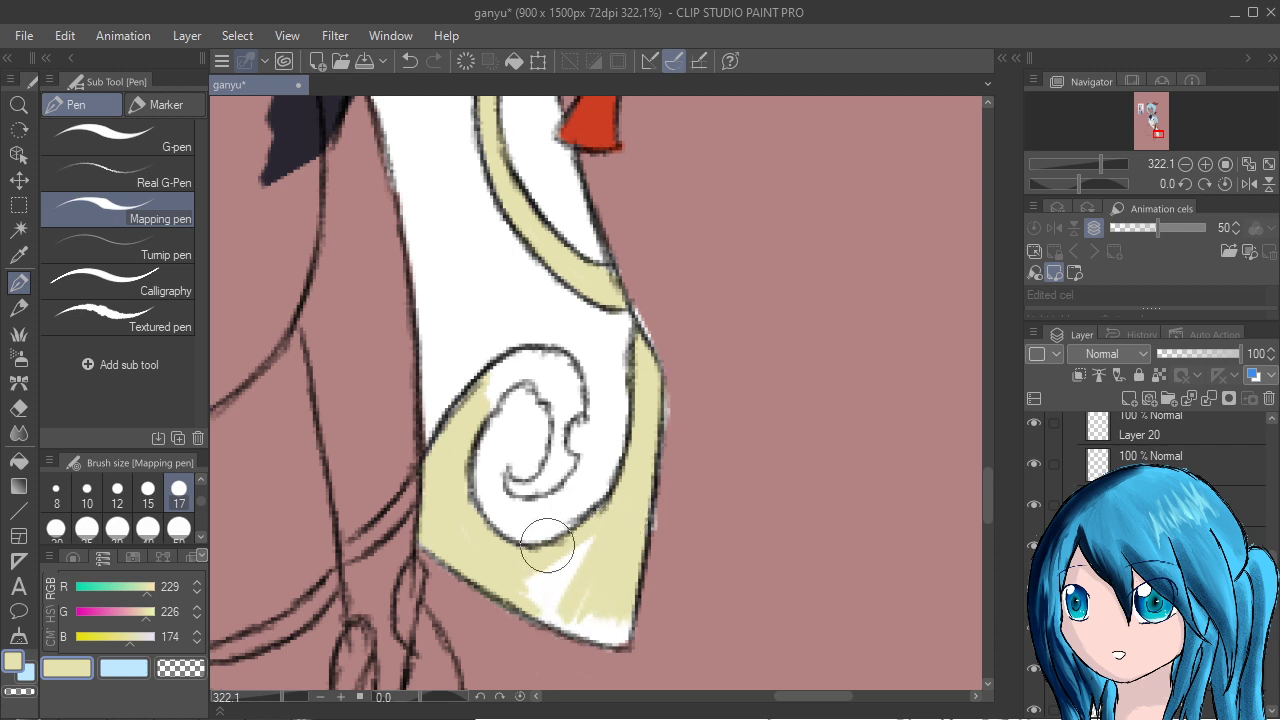
pyautogui.moveTo(547, 546)
pyautogui.mouseDown()
pyautogui.moveTo(549, 566)
pyautogui.moveTo(594, 531)
pyautogui.moveTo(531, 580)
pyautogui.moveTo(589, 569)
pyautogui.moveTo(557, 591)
pyautogui.moveTo(554, 606)
pyautogui.moveTo(583, 611)
pyautogui.moveTo(563, 626)
pyautogui.moveTo(606, 614)
pyautogui.moveTo(597, 636)
pyautogui.moveTo(606, 623)
pyautogui.moveTo(623, 626)
pyautogui.moveTo(609, 640)
pyautogui.moveTo(630, 640)
pyautogui.mouseUp()
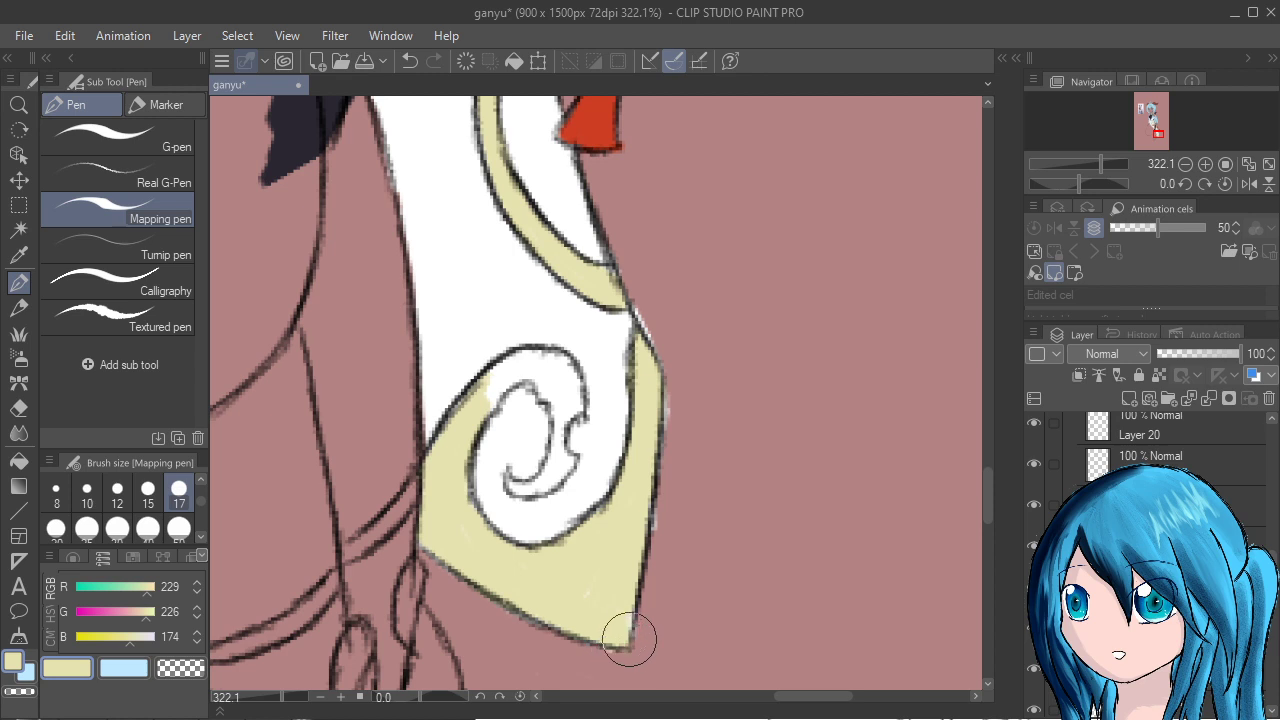
pyautogui.moveTo(457, 429)
pyautogui.mouseDown()
pyautogui.moveTo(518, 356)
pyautogui.moveTo(540, 350)
pyautogui.moveTo(485, 409)
pyautogui.moveTo(560, 356)
pyautogui.moveTo(532, 378)
pyautogui.moveTo(535, 359)
pyautogui.moveTo(568, 369)
pyautogui.moveTo(568, 382)
pyautogui.moveTo(556, 386)
pyautogui.moveTo(562, 364)
pyautogui.moveTo(568, 406)
pyautogui.moveTo(539, 376)
pyautogui.moveTo(548, 395)
pyautogui.moveTo(542, 380)
pyautogui.moveTo(580, 395)
pyautogui.moveTo(557, 434)
pyautogui.moveTo(560, 411)
pyautogui.moveTo(545, 484)
pyautogui.moveTo(509, 486)
pyautogui.moveTo(541, 494)
pyautogui.moveTo(570, 466)
pyautogui.moveTo(558, 432)
pyautogui.moveTo(583, 379)
pyautogui.mouseUp()
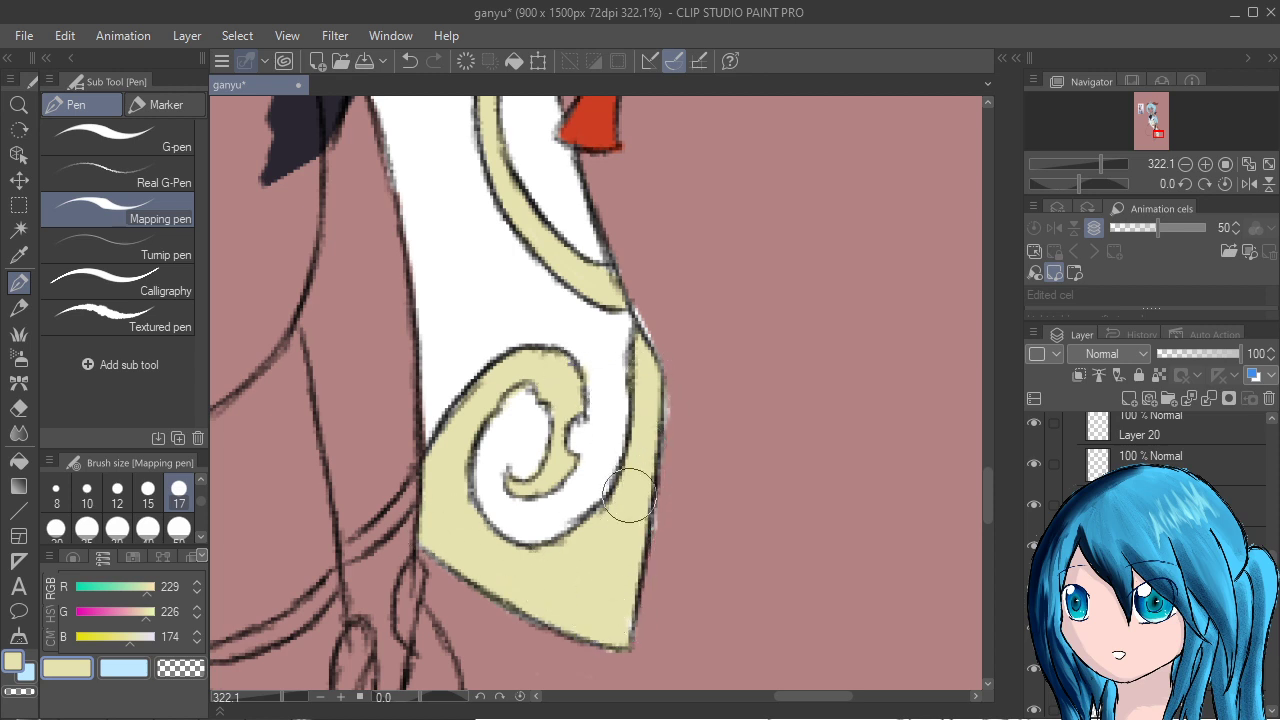
pyautogui.moveTo(857, 643); pyautogui.dragTo(987, 719)
pyautogui.scroll(-5, 670, 515)
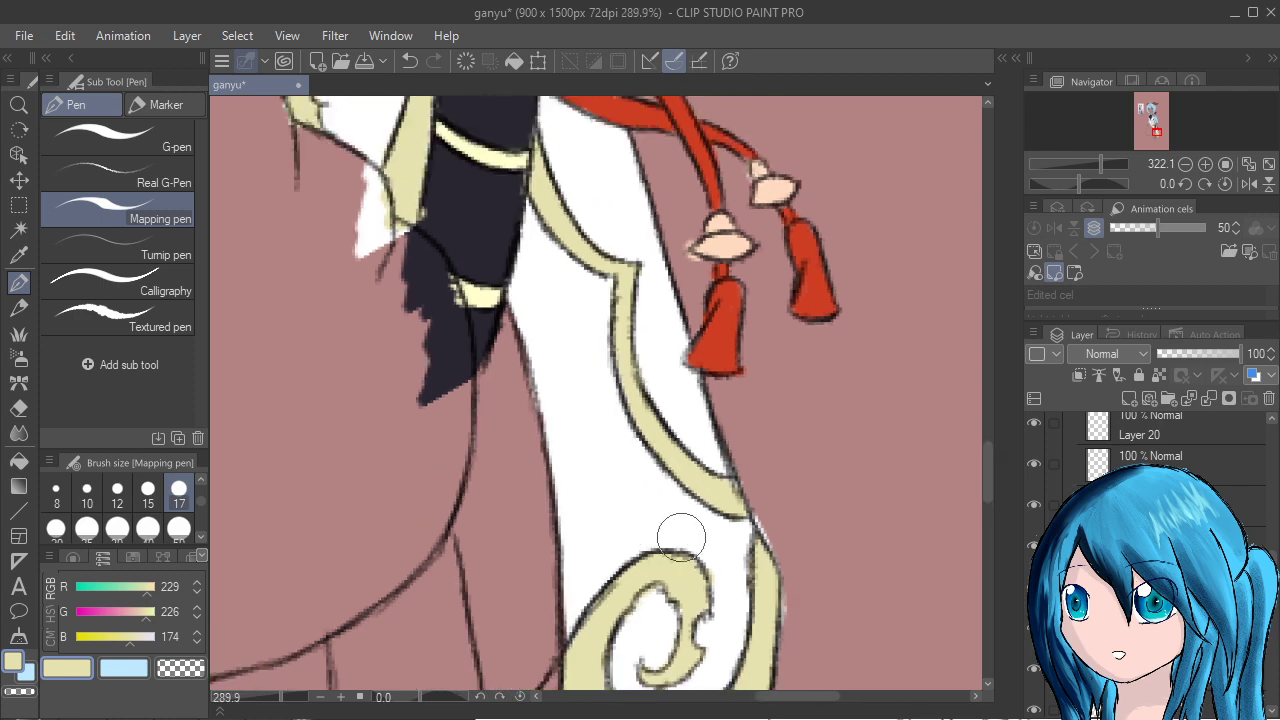
pyautogui.moveTo(742, 655); pyautogui.dragTo(871, 719)
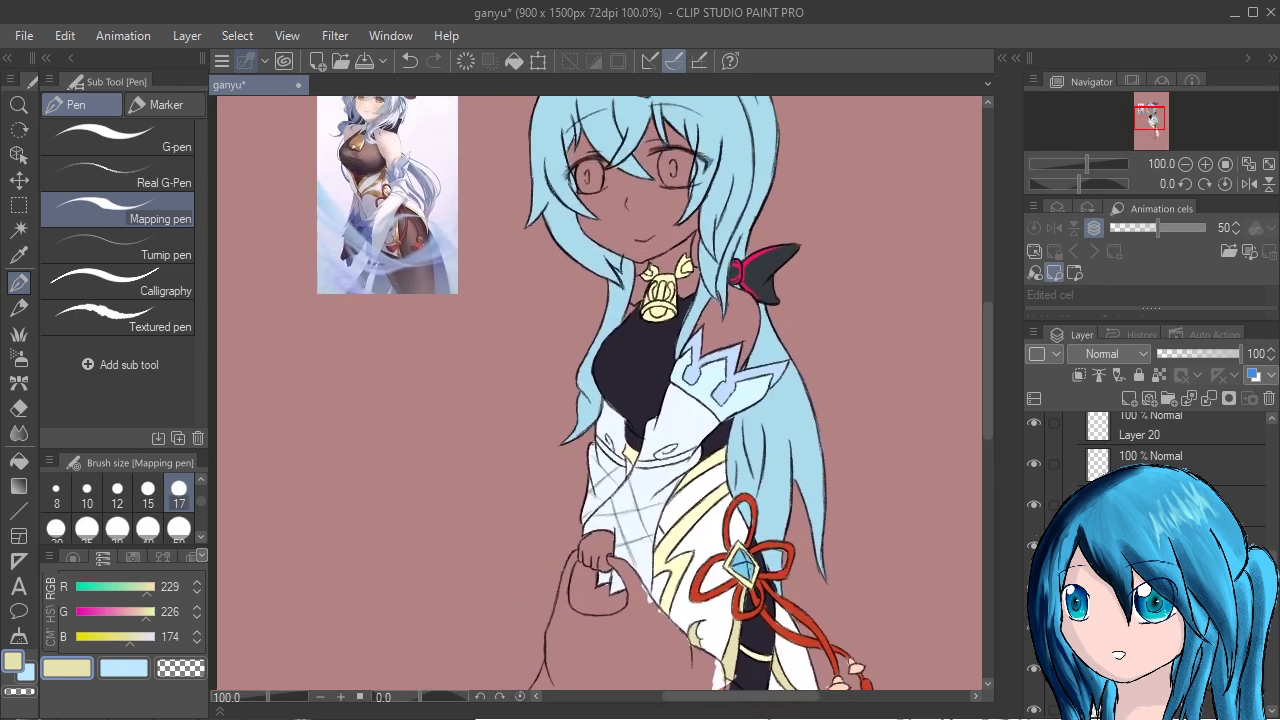
pyautogui.scroll(-5, 600, 400)
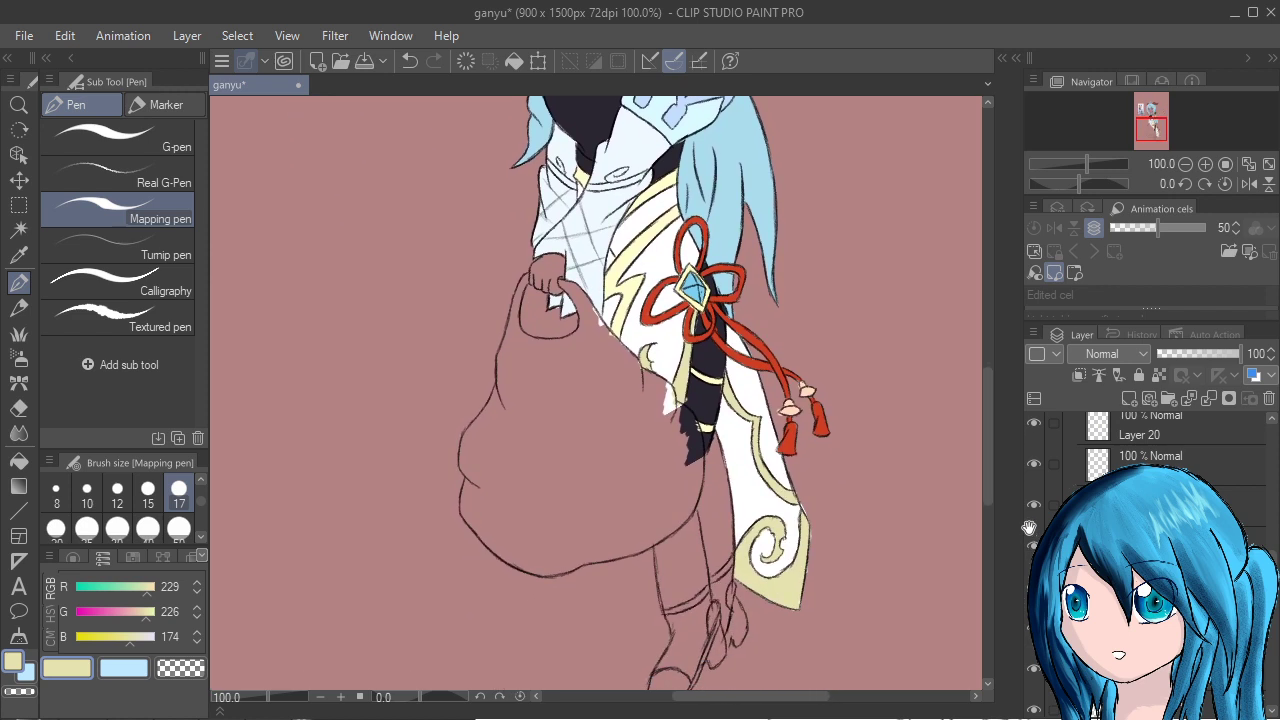
# Check which layer holds the stocking colour by toggling the visibility of individual layers and moving down the layer list.
pyautogui.moveTo(1029, 527); pyautogui.dragTo(986, 606)
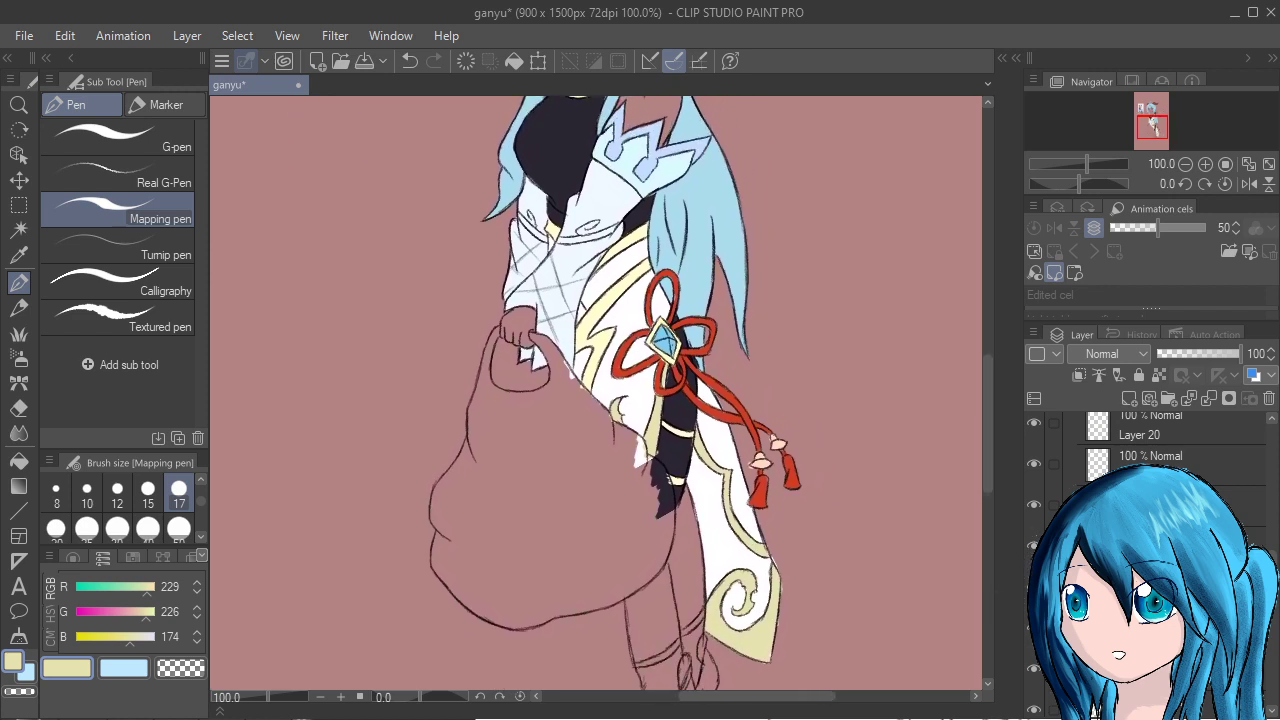
pyautogui.click(1034, 627)
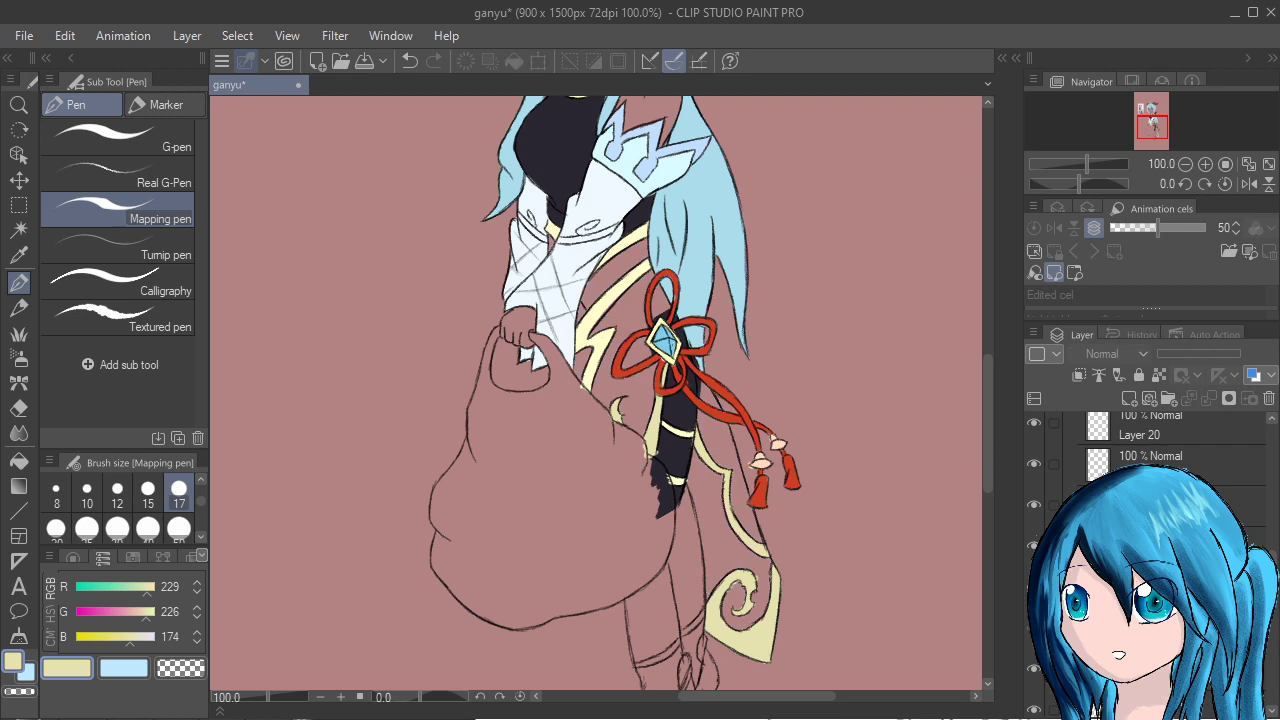
pyautogui.click(1034, 627)
pyautogui.click(1034, 668)
pyautogui.click(1034, 668)
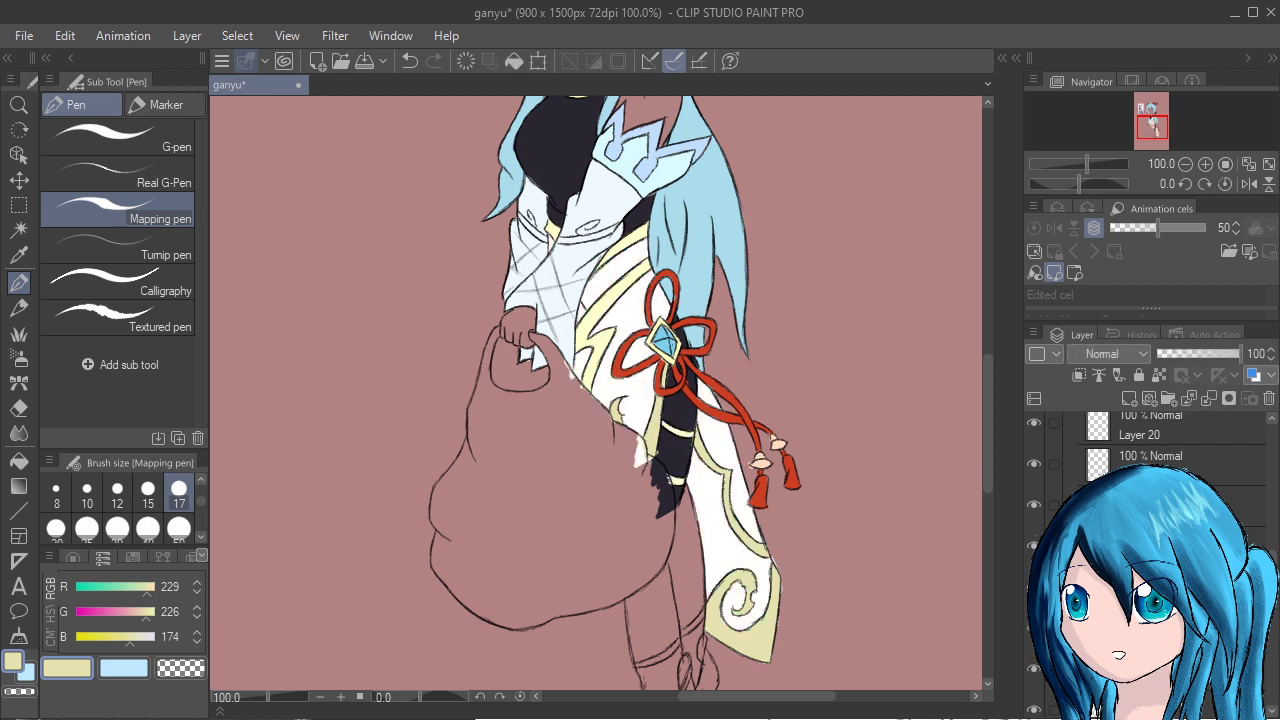
pyautogui.click(1034, 709)
pyautogui.click(1034, 709)
pyautogui.scroll(-1, 1150, 450)
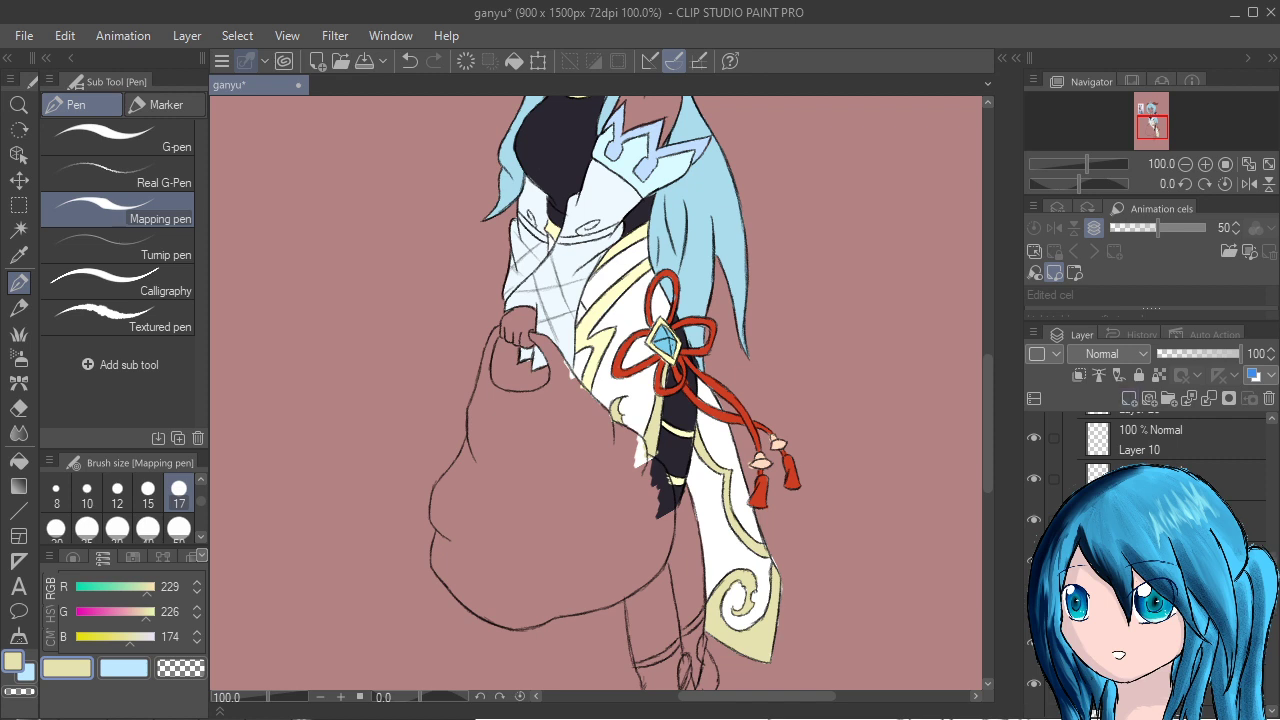
# Fill both lower legs down to the shoe tops with the stocking's dark colour (RGB 42, 38, 48) using the Calligraphy pen.
pyautogui.keyDown('alt'); pyautogui.click(660, 474); pyautogui.keyUp('alt')
pyautogui.moveTo(684, 563); pyautogui.dragTo(665, 406)
pyautogui.click(140, 282)
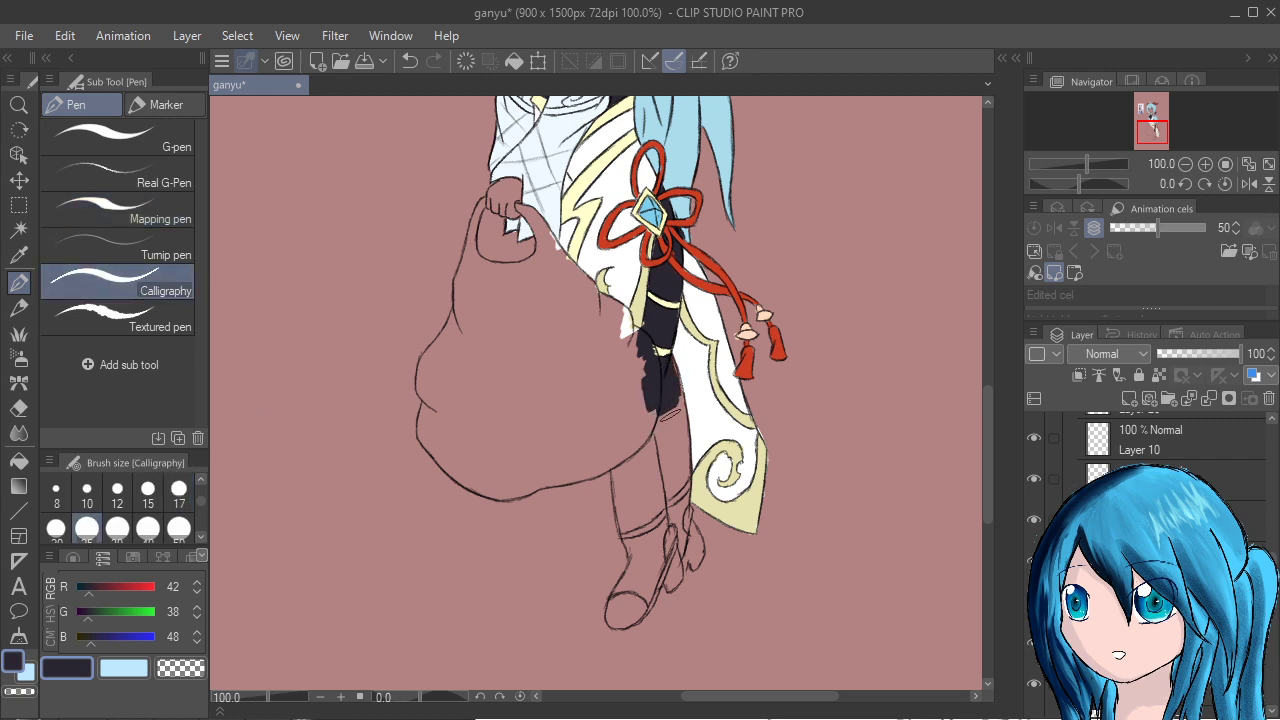
pyautogui.moveTo(660, 392); pyautogui.dragTo(668, 470)
pyautogui.moveTo(628, 430); pyautogui.dragTo(622, 469)
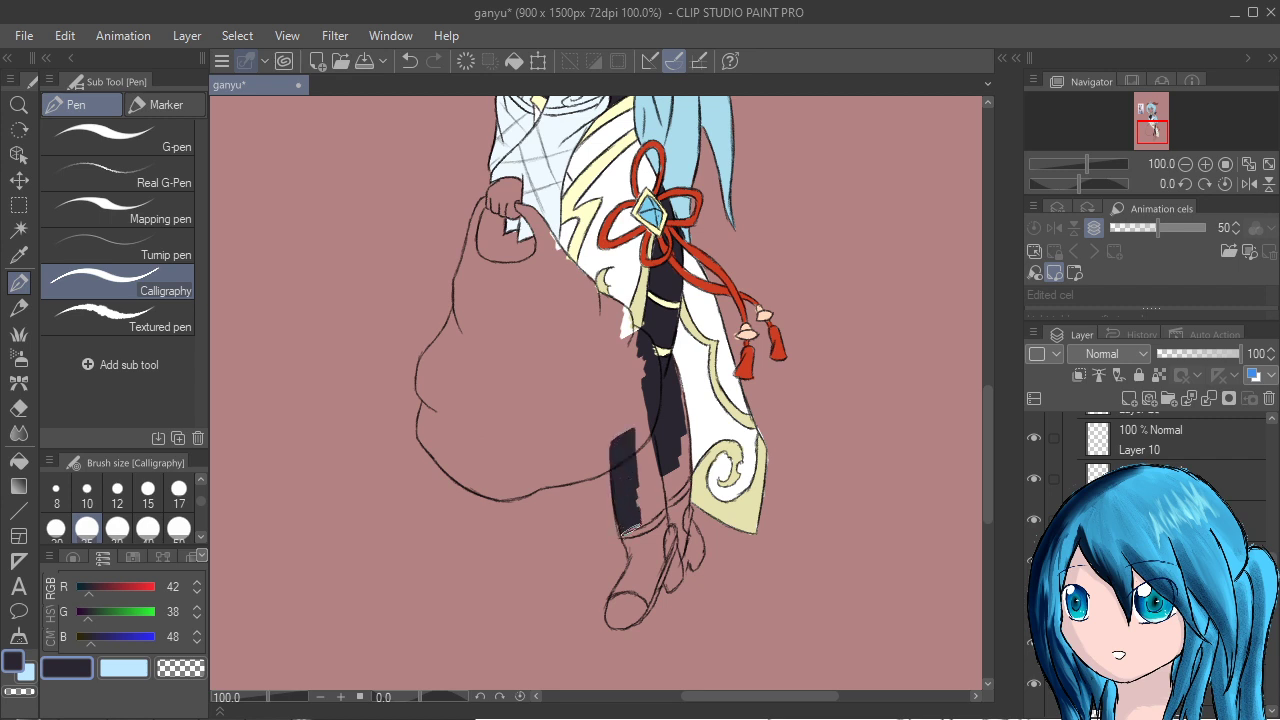
pyautogui.moveTo(623, 530); pyautogui.dragTo(638, 458)
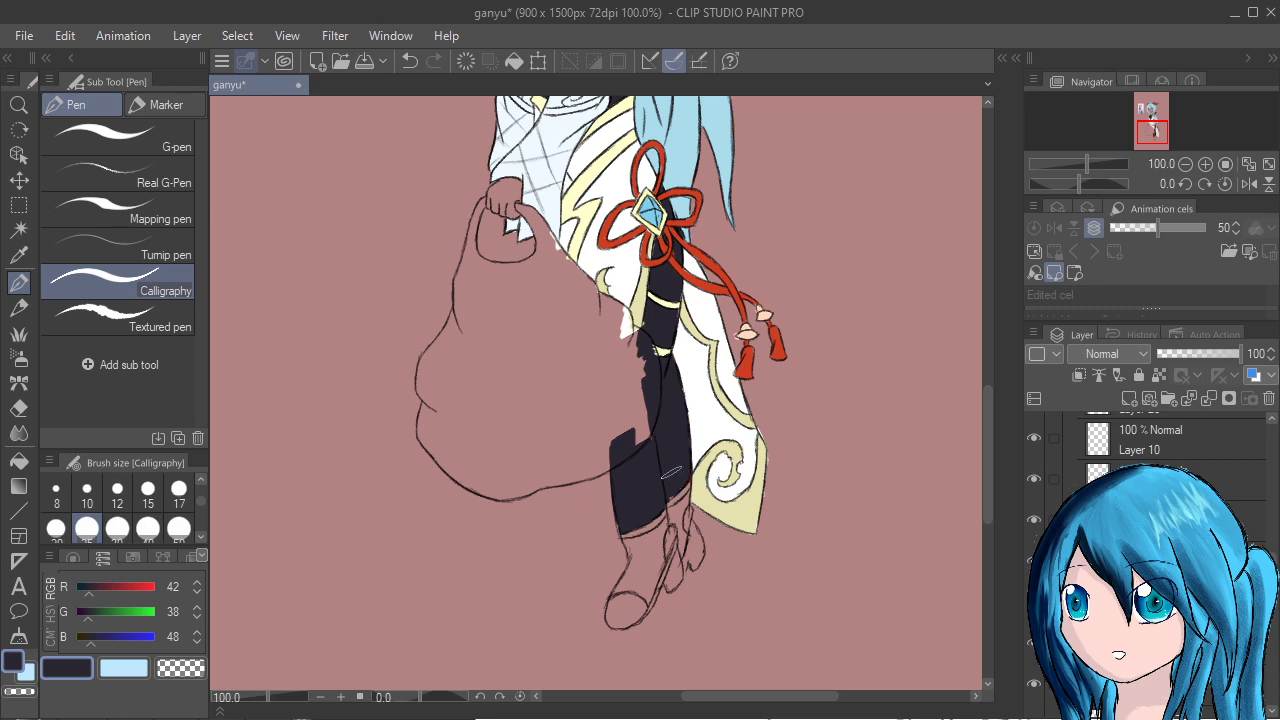
# Sample a pale skin tone from the reference artwork and try a pinkish variant (RGB 251, 226, 242) around the first eye and cheek.
pyautogui.scroll(-4, 663, 367)
pyautogui.scroll(7, 663, 367)
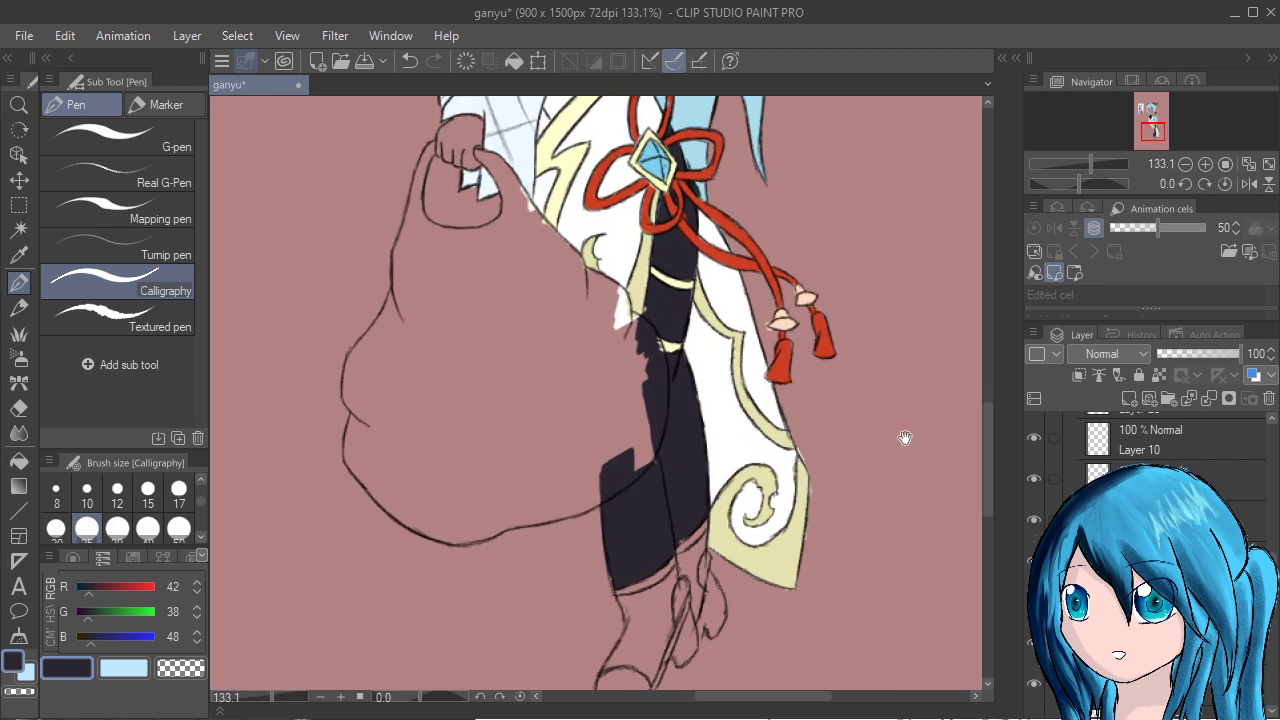
pyautogui.moveTo(905, 438); pyautogui.dragTo(975, 688)
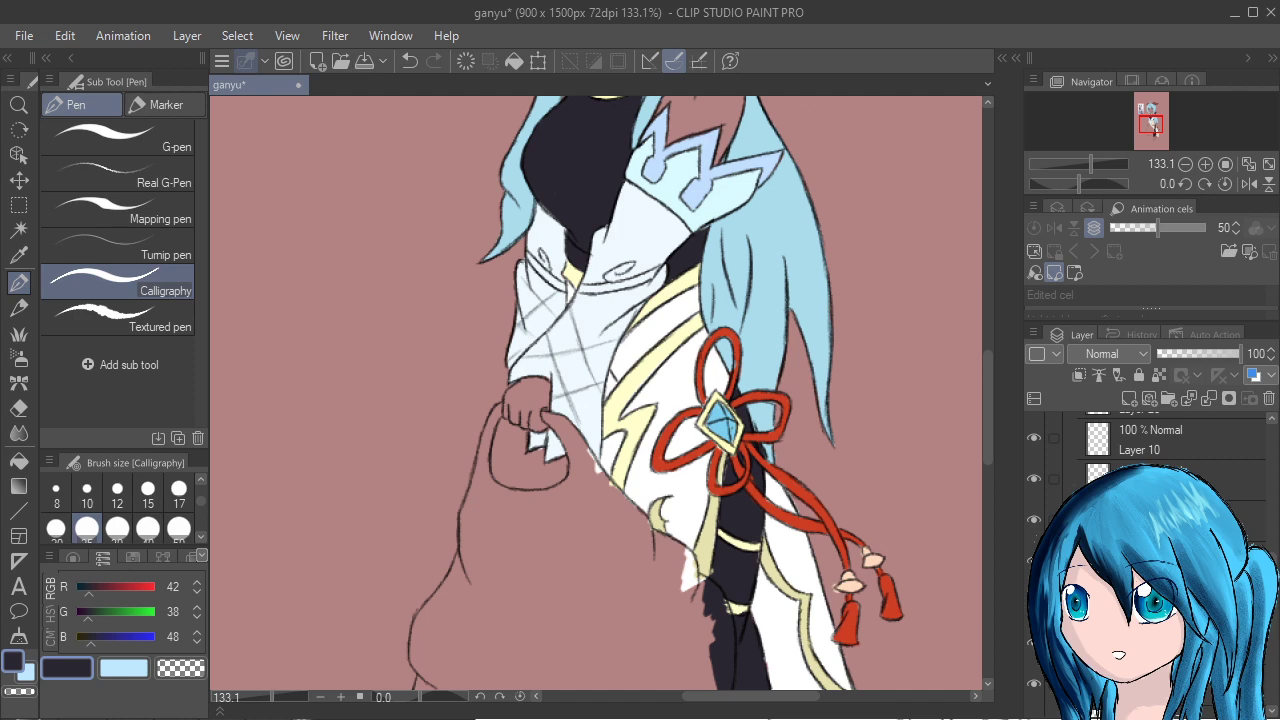
pyautogui.scroll(-1, 1150, 445)
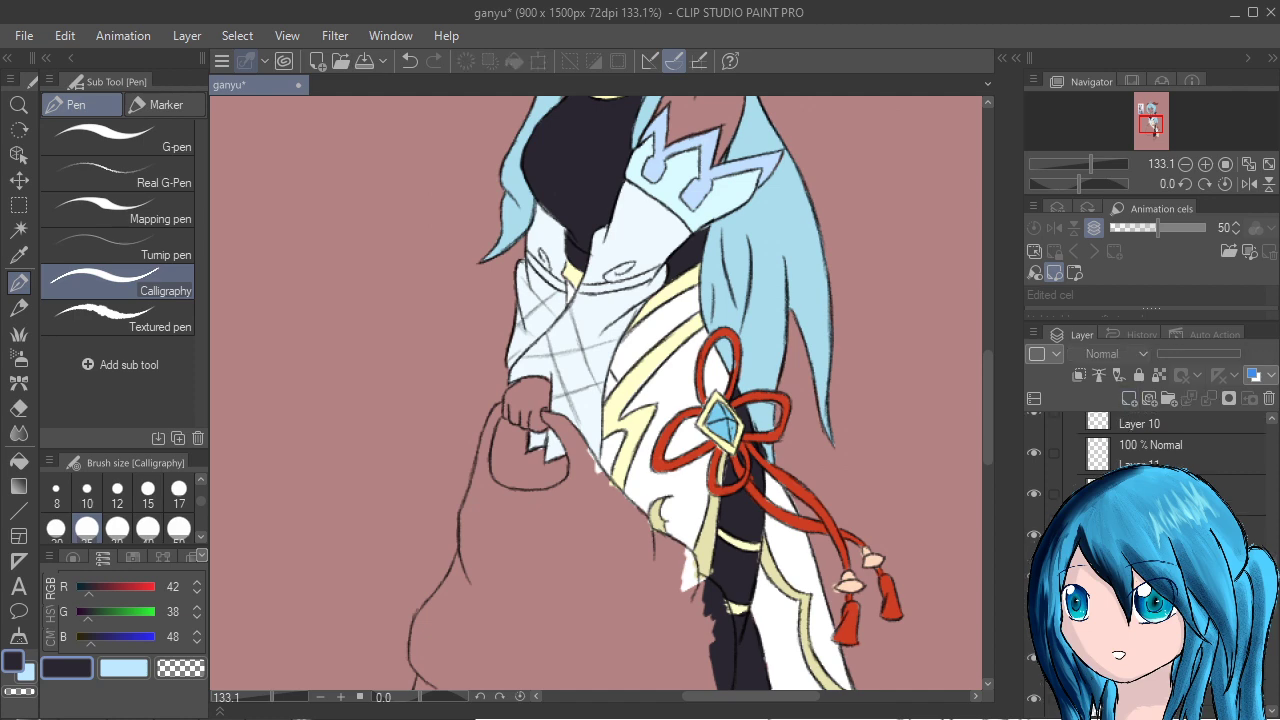
pyautogui.scroll(-5, 867, 616)
pyautogui.moveTo(867, 616); pyautogui.dragTo(806, 499)
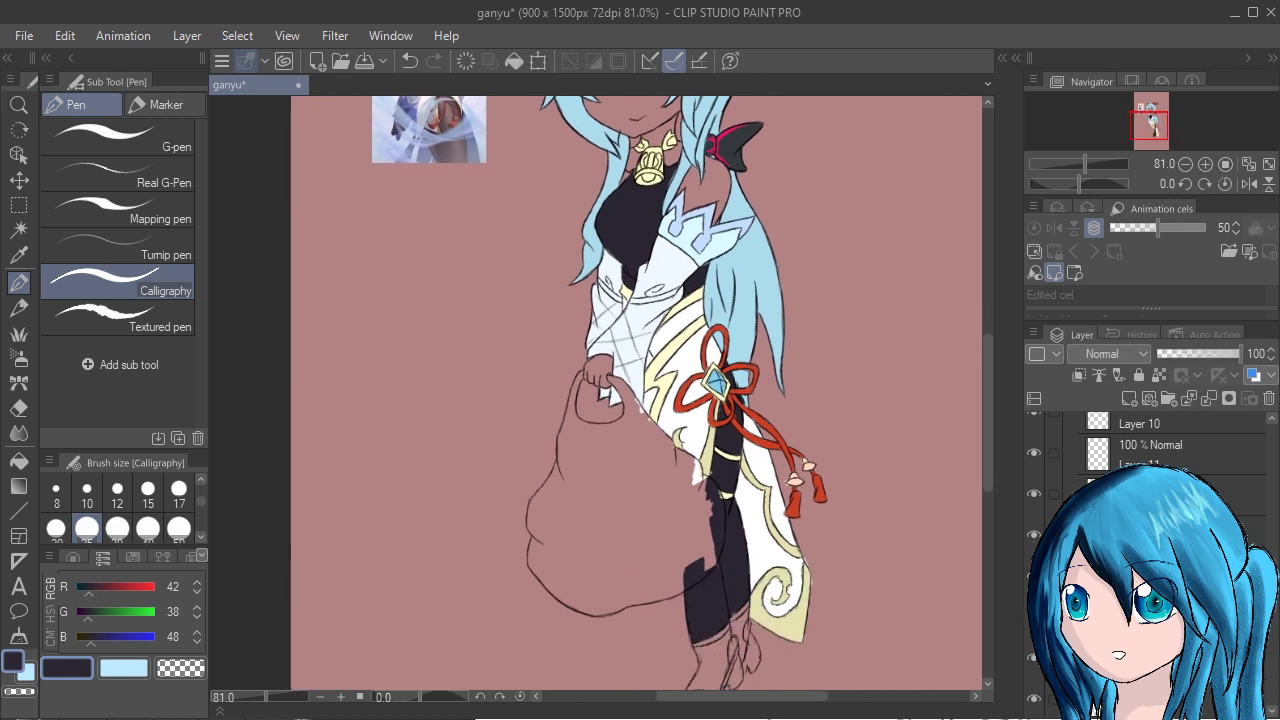
pyautogui.moveTo(800, 432); pyautogui.dragTo(925, 652)
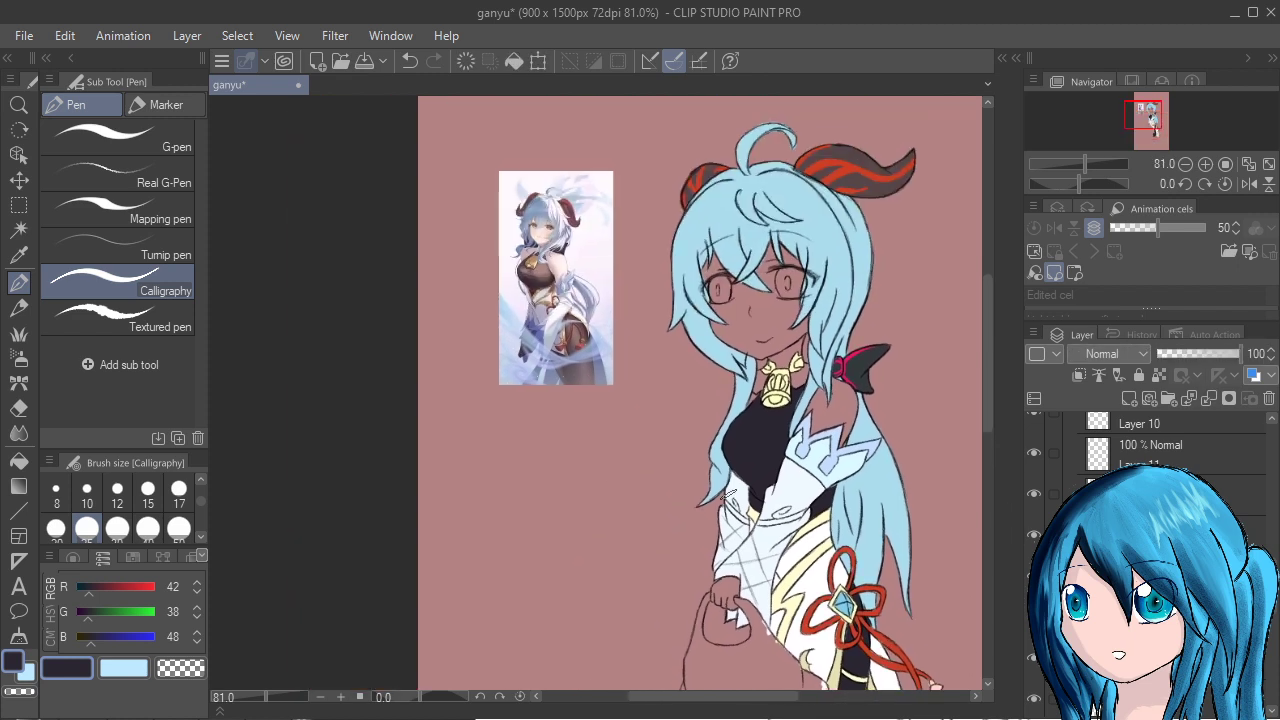
pyautogui.scroll(3, 640, 434)
pyautogui.keyDown('alt'); pyautogui.click(533, 196); pyautogui.keyUp('alt')
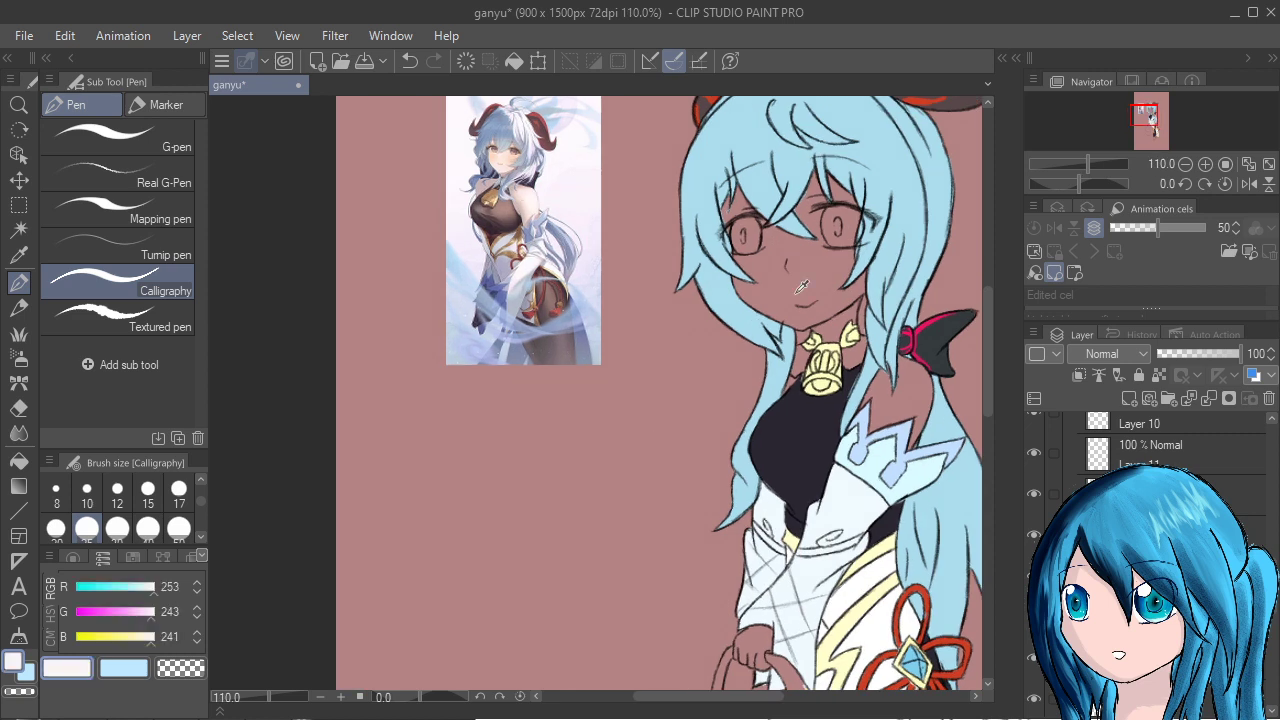
pyautogui.moveTo(781, 238); pyautogui.dragTo(570, 401)
pyautogui.moveTo(524, 351)
pyautogui.mouseDown()
pyautogui.moveTo(557, 446)
pyautogui.moveTo(519, 342)
pyautogui.moveTo(544, 447)
pyautogui.mouseUp()
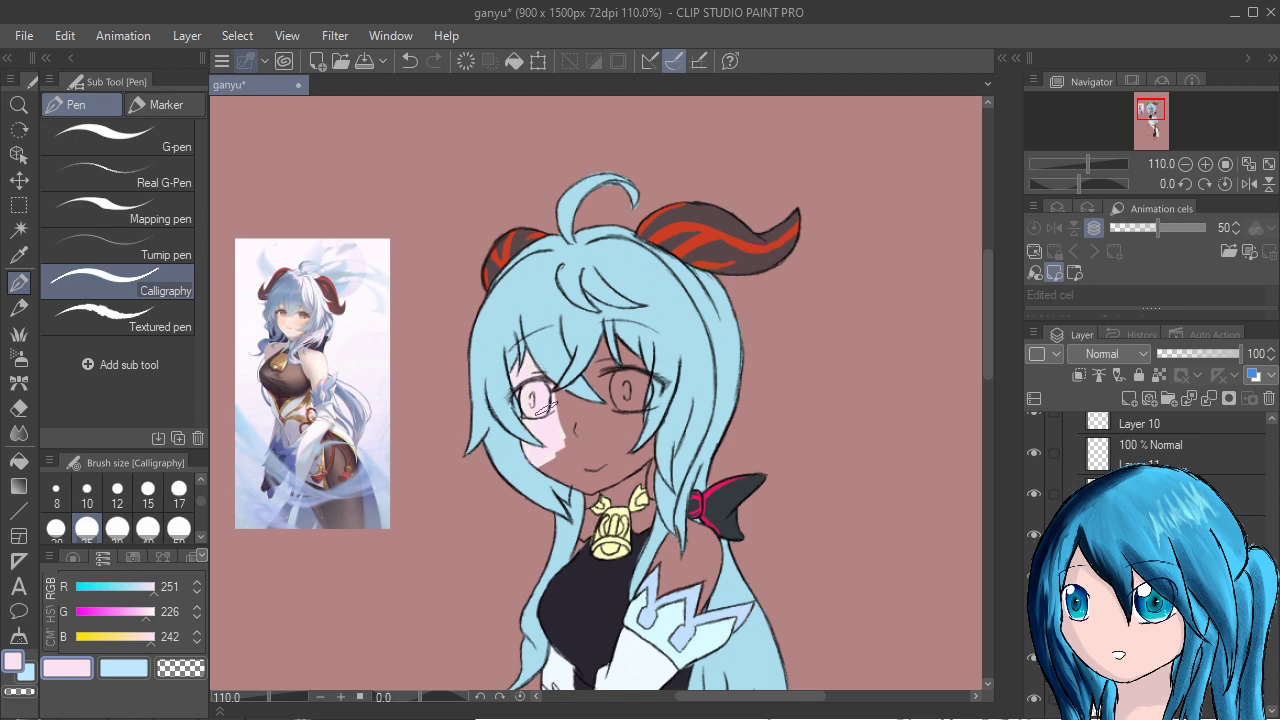
# Try adjusted pink skin tones over the eye, cheek and chin, ending with RGB 251, 228, 238.
pyautogui.scroll(5, 546, 406)
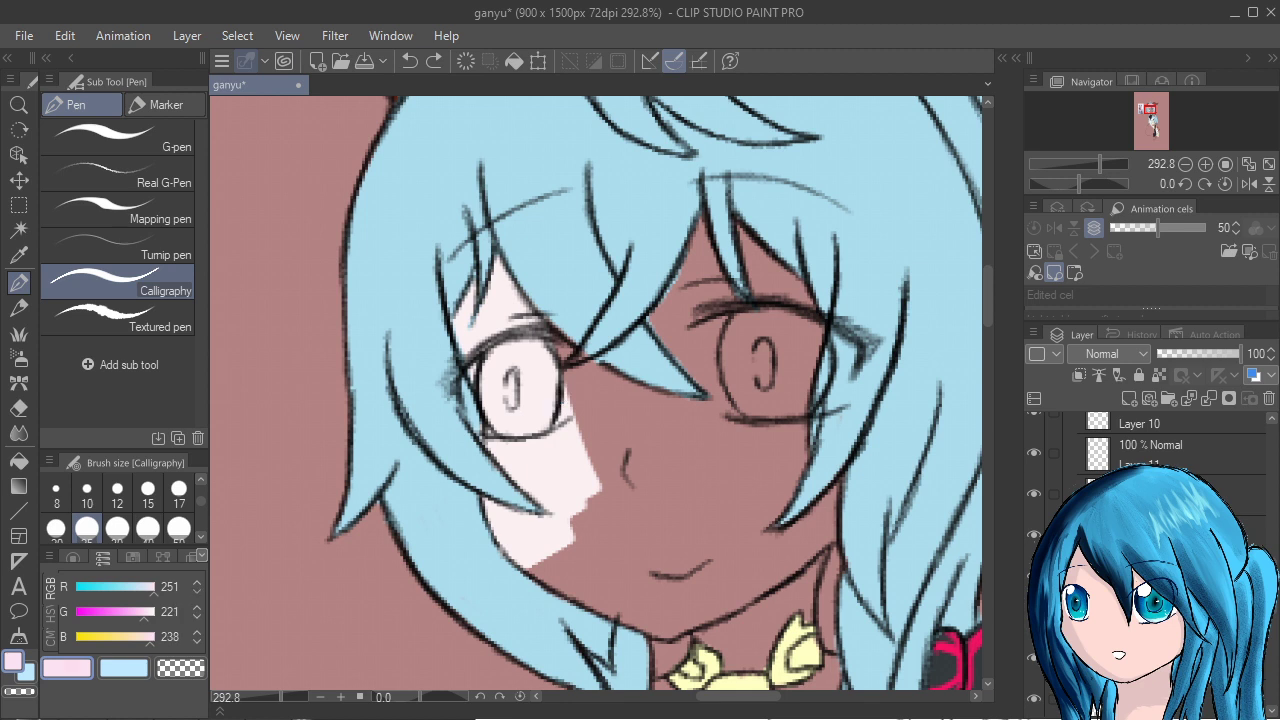
pyautogui.moveTo(549, 354); pyautogui.dragTo(546, 445)
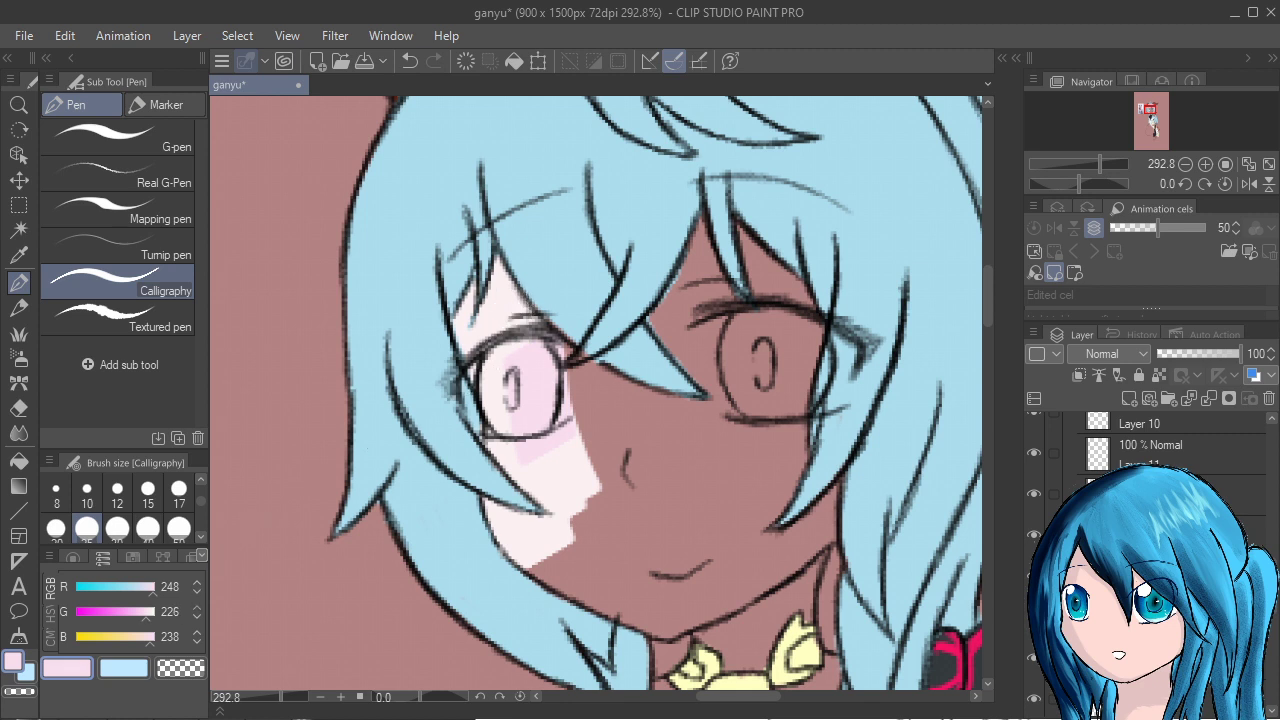
pyautogui.moveTo(498, 352)
pyautogui.mouseDown()
pyautogui.moveTo(541, 446)
pyautogui.moveTo(526, 365)
pyautogui.moveTo(539, 432)
pyautogui.moveTo(490, 404)
pyautogui.mouseUp()
pyautogui.moveTo(543, 365); pyautogui.dragTo(604, 558)
pyautogui.moveTo(553, 522); pyautogui.dragTo(680, 580)
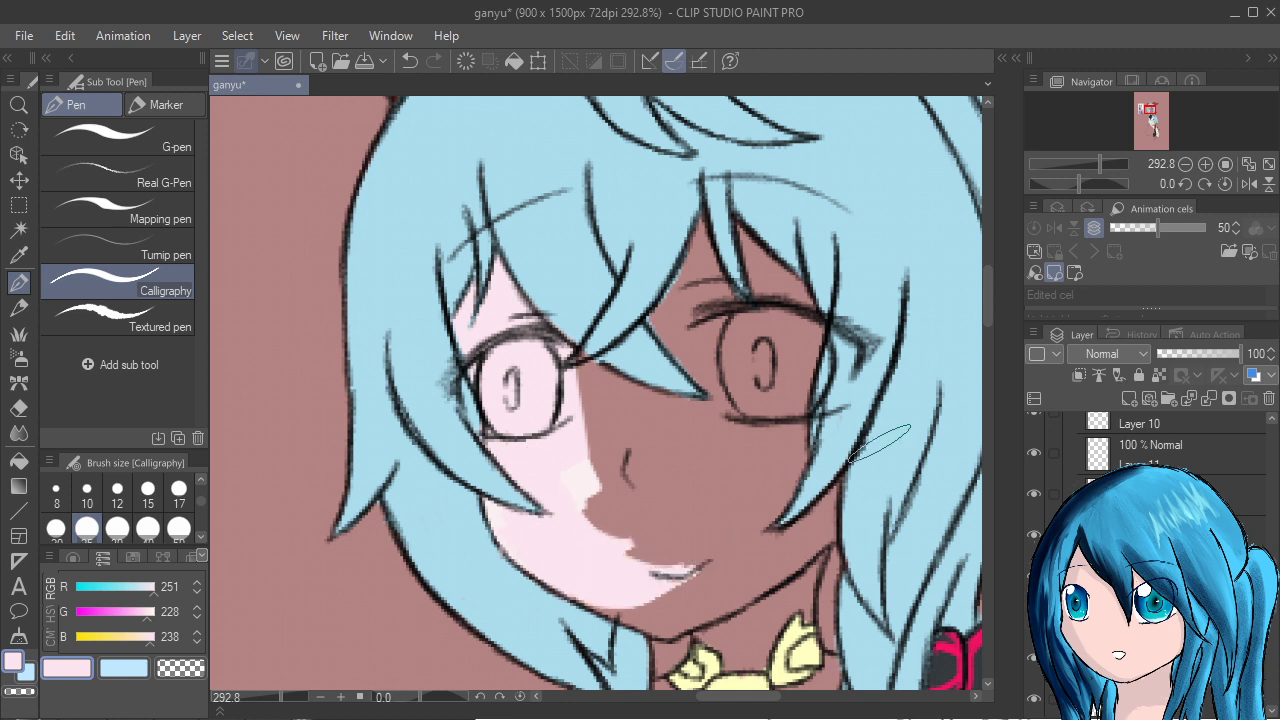
# Extend the trial skin colour across the nose bridge and the area around the other eye.
pyautogui.scroll(-5, 1160, 455)
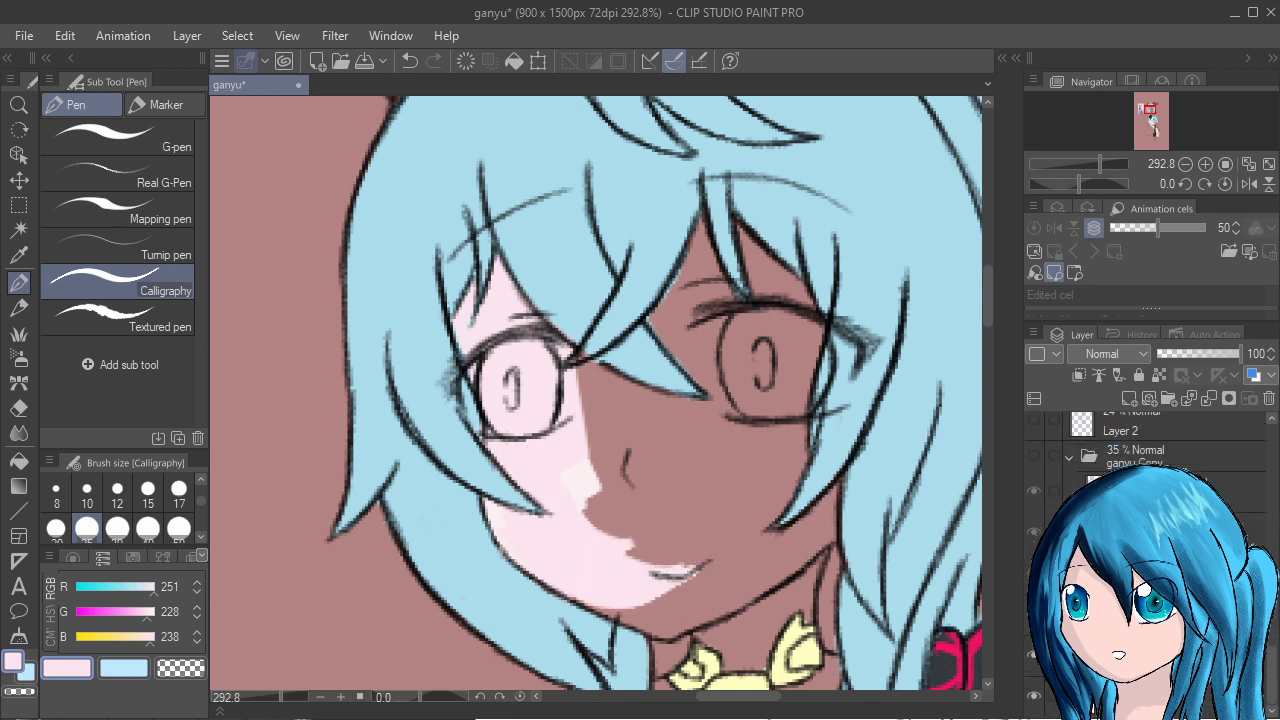
pyautogui.click(1034, 614)
pyautogui.click(1034, 614)
pyautogui.moveTo(600, 284)
pyautogui.mouseDown()
pyautogui.moveTo(675, 470)
pyautogui.moveTo(662, 280)
pyautogui.moveTo(705, 416)
pyautogui.moveTo(700, 220)
pyautogui.moveTo(726, 420)
pyautogui.moveTo(732, 230)
pyautogui.moveTo(752, 344)
pyautogui.moveTo(781, 350)
pyautogui.moveTo(789, 291)
pyautogui.moveTo(803, 296)
pyautogui.moveTo(791, 350)
pyautogui.moveTo(831, 316)
pyautogui.mouseUp()
pyautogui.scroll(-5, 830, 316)
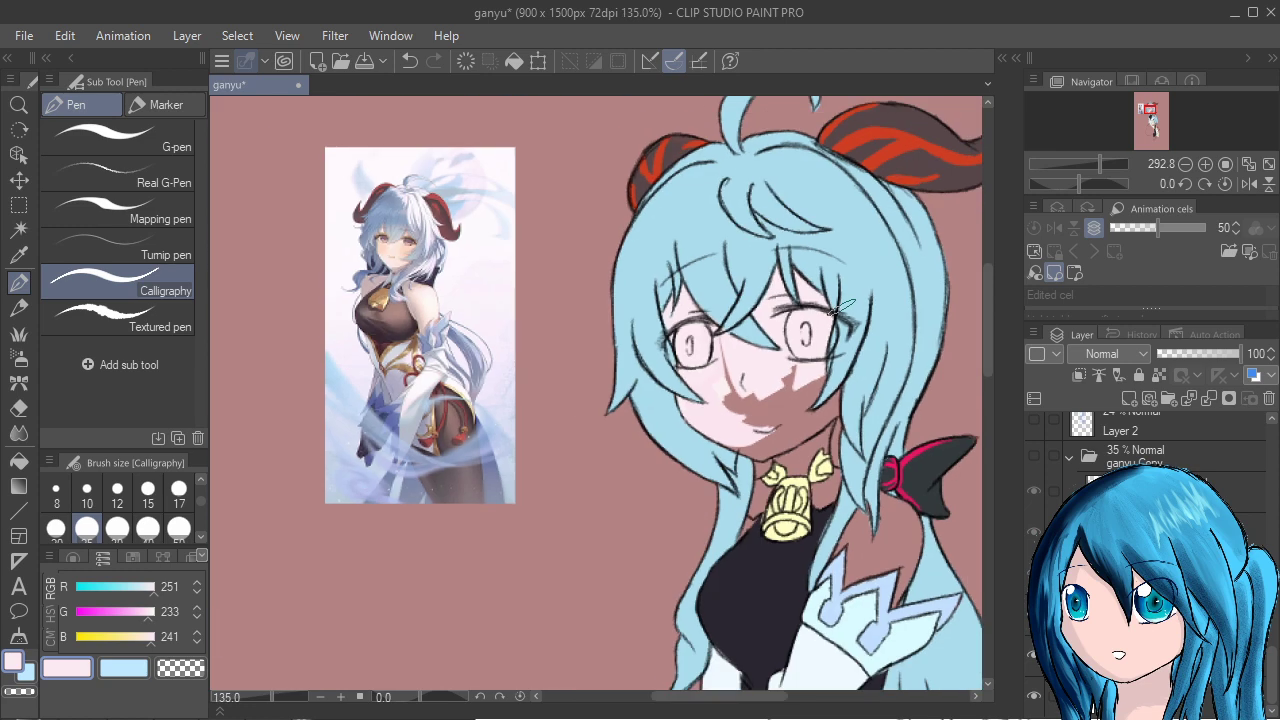
pyautogui.scroll(2, 650, 290)
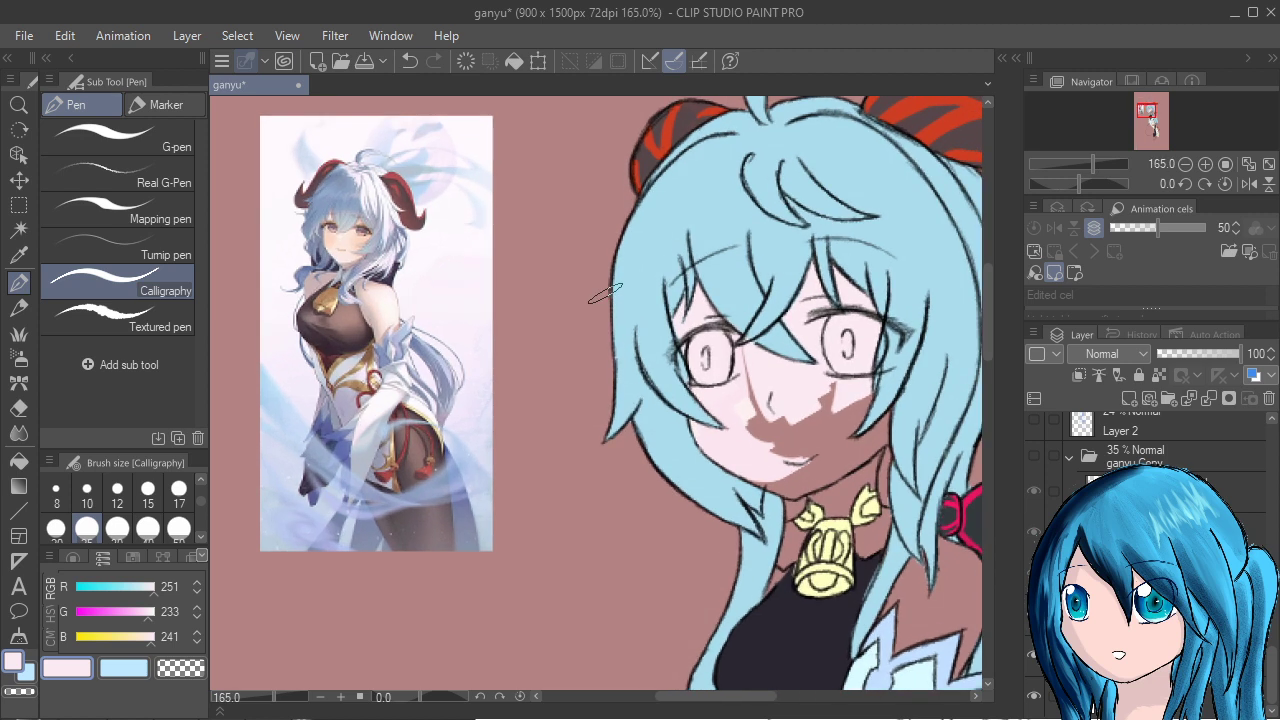
# Sample a lighter skin tone from the reference and try RGB 248, 243, 241 over the first eye and cheek.
pyautogui.keyDown('alt'); pyautogui.click(390, 302); pyautogui.keyUp('alt')
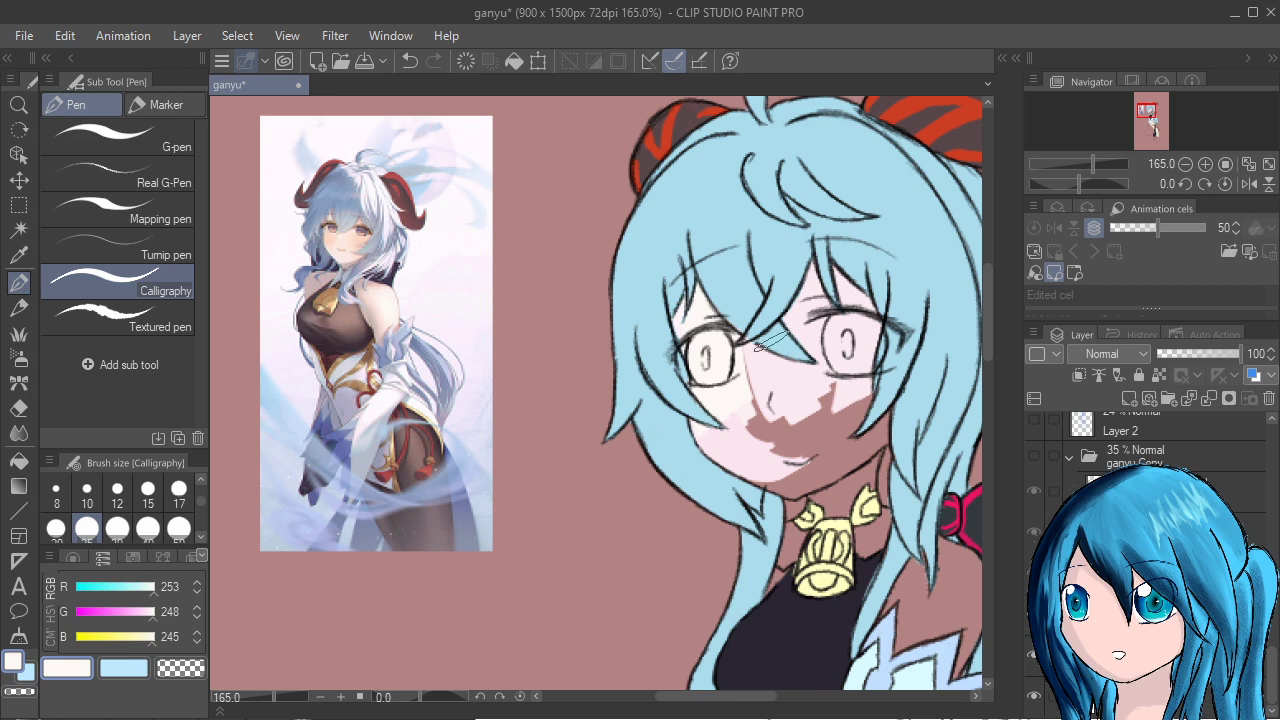
pyautogui.scroll(3, 380, 373)
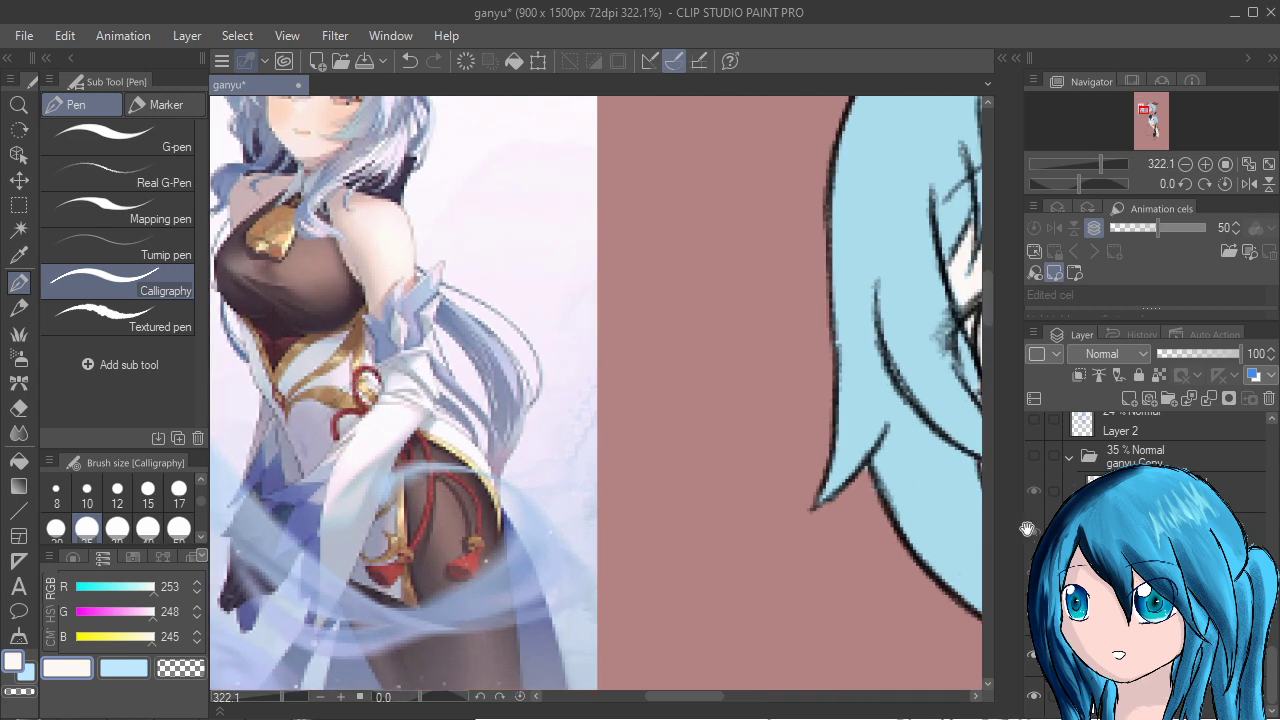
pyautogui.moveTo(854, 589); pyautogui.dragTo(497, 677)
pyautogui.moveTo(778, 643)
pyautogui.mouseDown()
pyautogui.moveTo(503, 617)
pyautogui.moveTo(518, 562)
pyautogui.mouseUp()
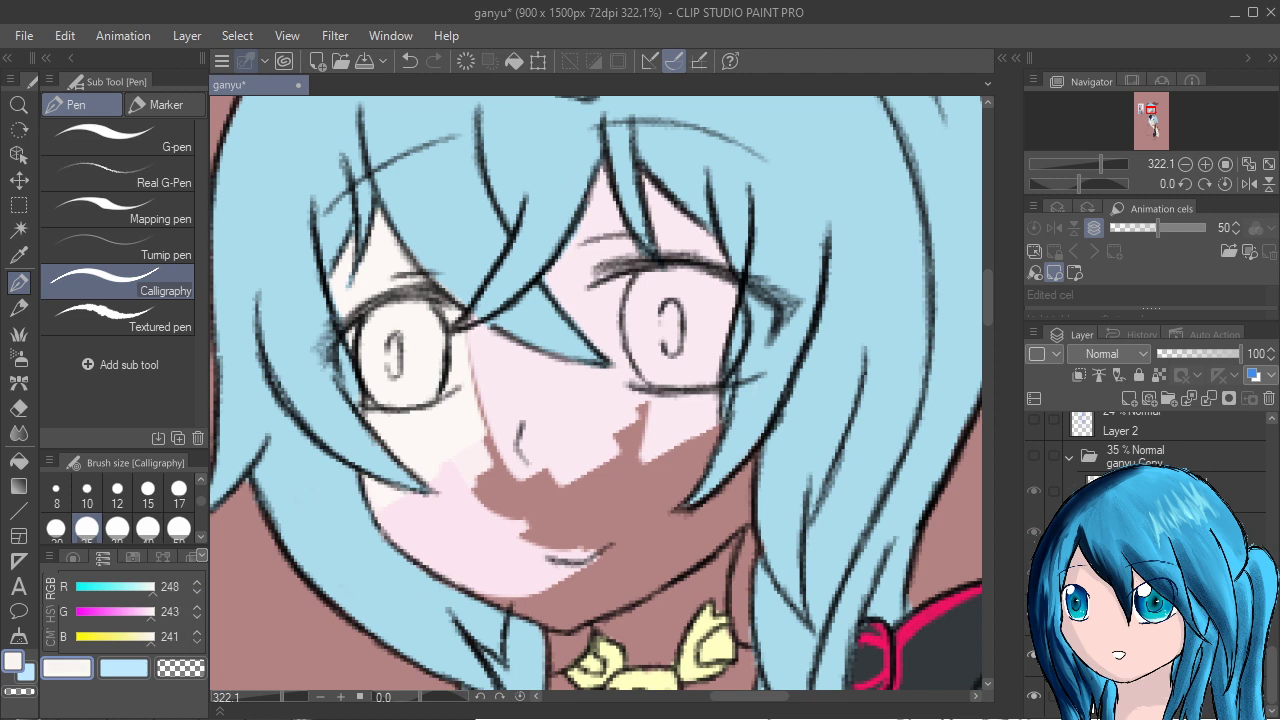
pyautogui.moveTo(460, 492); pyautogui.dragTo(480, 508)
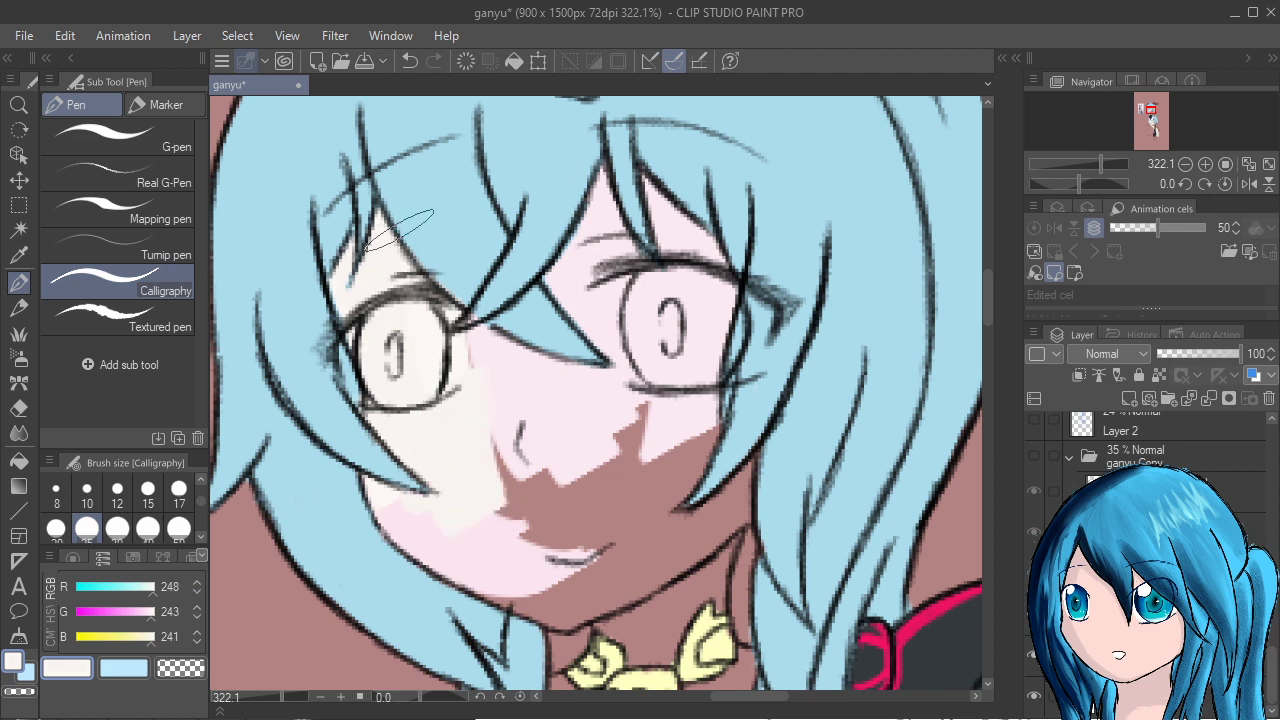
# Paint the whole face and the front of the neck with the skin tone RGB 249, 239, 238, covering the pink trial patches.
pyautogui.moveTo(495, 440)
pyautogui.mouseDown()
pyautogui.moveTo(545, 505)
pyautogui.moveTo(600, 480)
pyautogui.moveTo(628, 440)
pyautogui.moveTo(560, 455)
pyautogui.mouseUp()
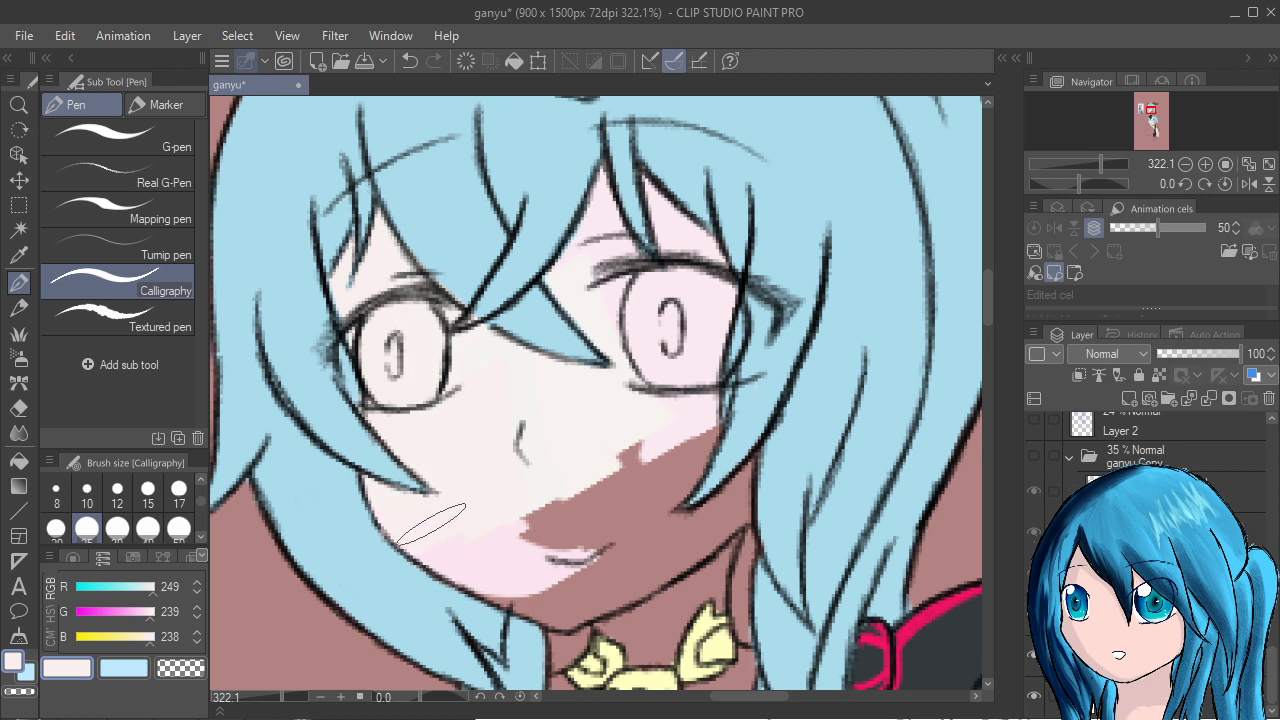
pyautogui.moveTo(471, 470)
pyautogui.mouseDown()
pyautogui.moveTo(551, 534)
pyautogui.moveTo(569, 426)
pyautogui.moveTo(613, 366)
pyautogui.moveTo(673, 307)
pyautogui.moveTo(727, 320)
pyautogui.moveTo(735, 364)
pyautogui.moveTo(348, 255)
pyautogui.moveTo(399, 426)
pyautogui.moveTo(541, 504)
pyautogui.moveTo(748, 433)
pyautogui.moveTo(810, 334)
pyautogui.mouseUp()
pyautogui.scroll(-5, 808, 332)
pyautogui.hscroll(-3, 808, 332)
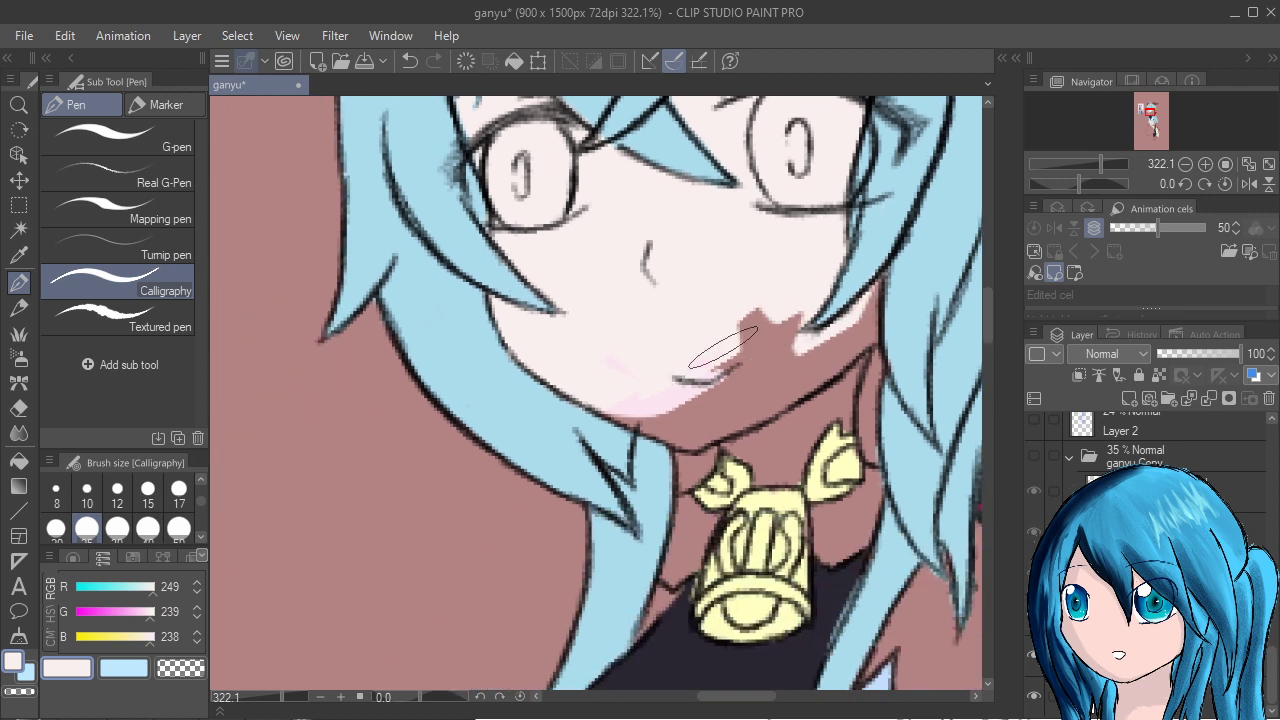
pyautogui.moveTo(630, 355)
pyautogui.mouseDown()
pyautogui.moveTo(719, 407)
pyautogui.moveTo(633, 378)
pyautogui.moveTo(675, 402)
pyautogui.moveTo(657, 413)
pyautogui.moveTo(643, 389)
pyautogui.moveTo(706, 386)
pyautogui.moveTo(705, 418)
pyautogui.moveTo(685, 416)
pyautogui.moveTo(717, 433)
pyautogui.moveTo(821, 382)
pyautogui.moveTo(787, 390)
pyautogui.moveTo(806, 328)
pyautogui.moveTo(739, 336)
pyautogui.moveTo(856, 298)
pyautogui.moveTo(758, 362)
pyautogui.moveTo(773, 387)
pyautogui.moveTo(808, 336)
pyautogui.moveTo(844, 335)
pyautogui.moveTo(865, 293)
pyautogui.moveTo(791, 442)
pyautogui.moveTo(761, 447)
pyautogui.moveTo(750, 472)
pyautogui.moveTo(754, 438)
pyautogui.moveTo(772, 482)
pyautogui.moveTo(806, 402)
pyautogui.moveTo(801, 479)
pyautogui.moveTo(823, 453)
pyautogui.moveTo(843, 345)
pyautogui.moveTo(829, 465)
pyautogui.mouseUp()
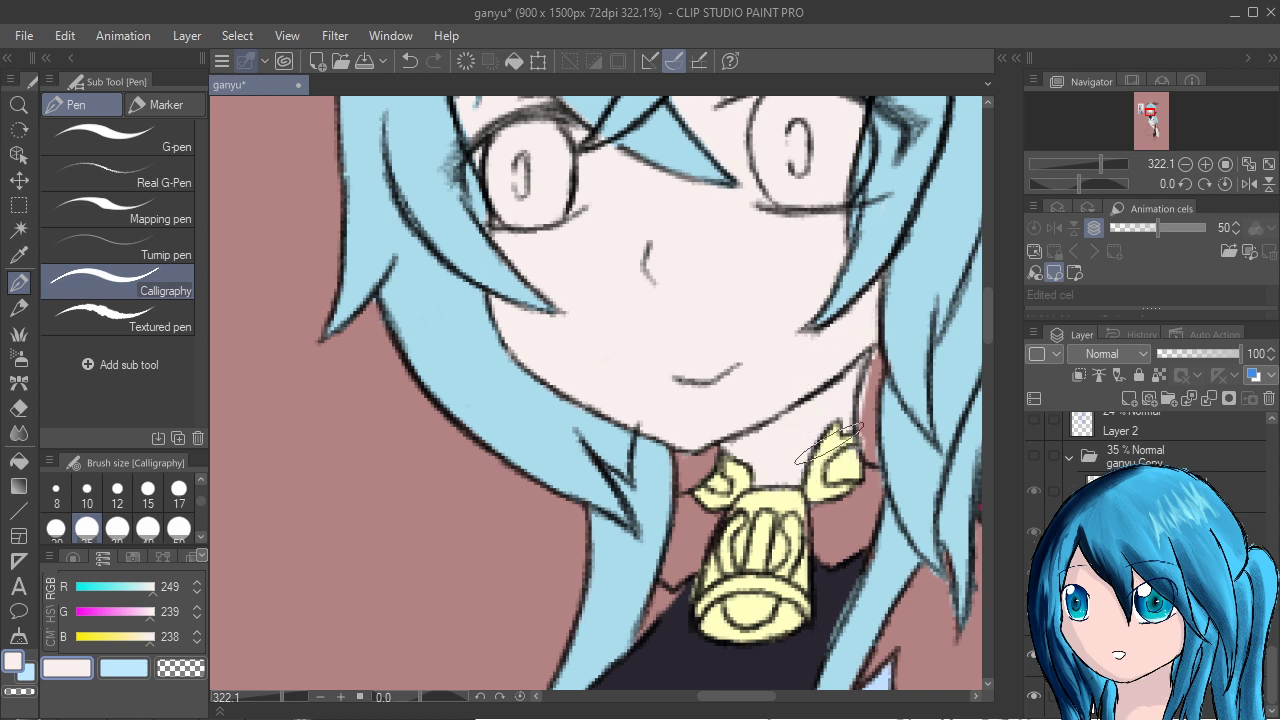
# Paint the side of the neck, the skin gap beside the collar and the bare shoulder with the same skin tone.
pyautogui.moveTo(894, 372)
pyautogui.mouseDown()
pyautogui.moveTo(868, 413)
pyautogui.moveTo(884, 362)
pyautogui.mouseUp()
pyautogui.moveTo(872, 440)
pyautogui.mouseDown()
pyautogui.moveTo(882, 430)
pyautogui.moveTo(831, 178)
pyautogui.mouseUp()
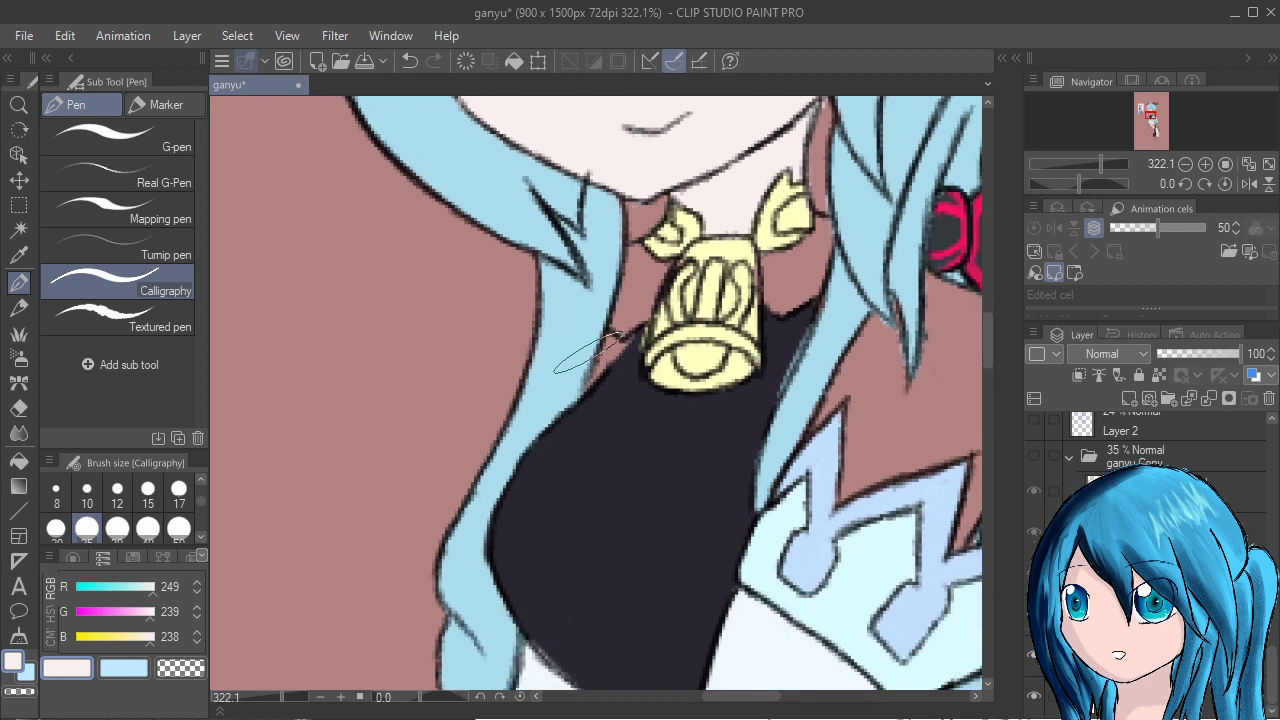
pyautogui.moveTo(592, 352); pyautogui.dragTo(595, 375)
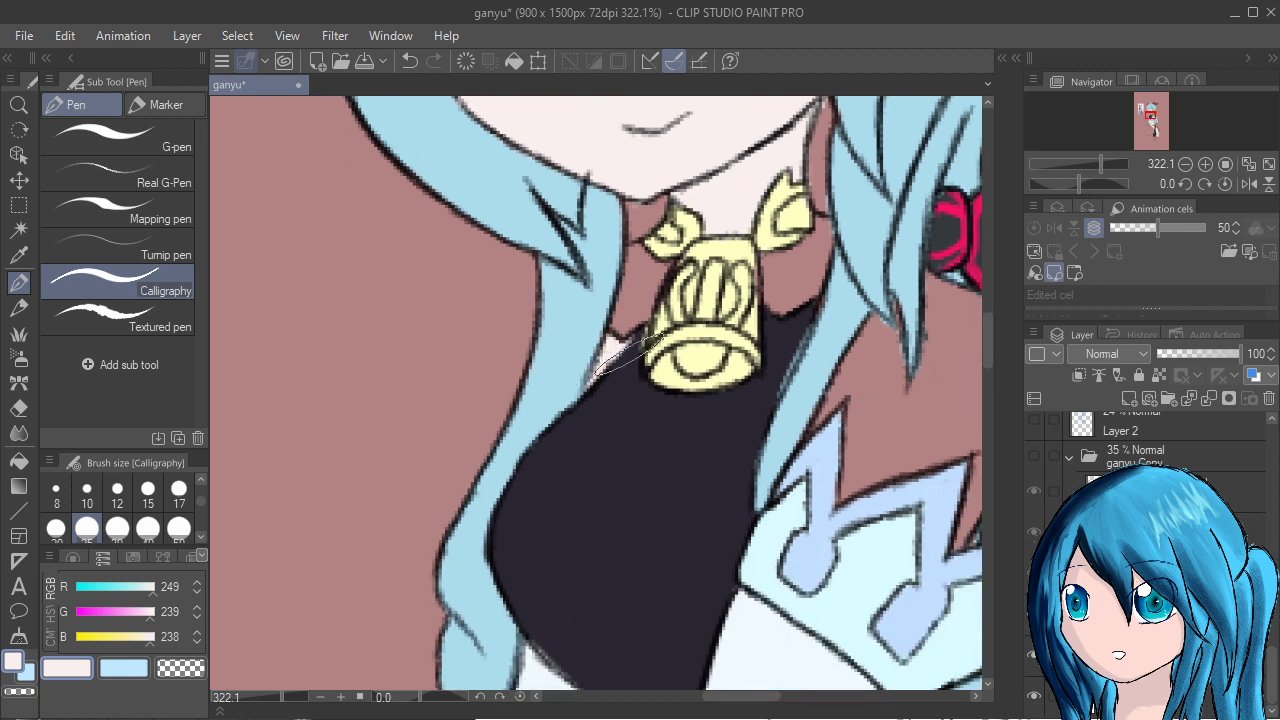
pyautogui.moveTo(832, 398)
pyautogui.mouseDown()
pyautogui.moveTo(851, 359)
pyautogui.moveTo(825, 439)
pyautogui.mouseUp()
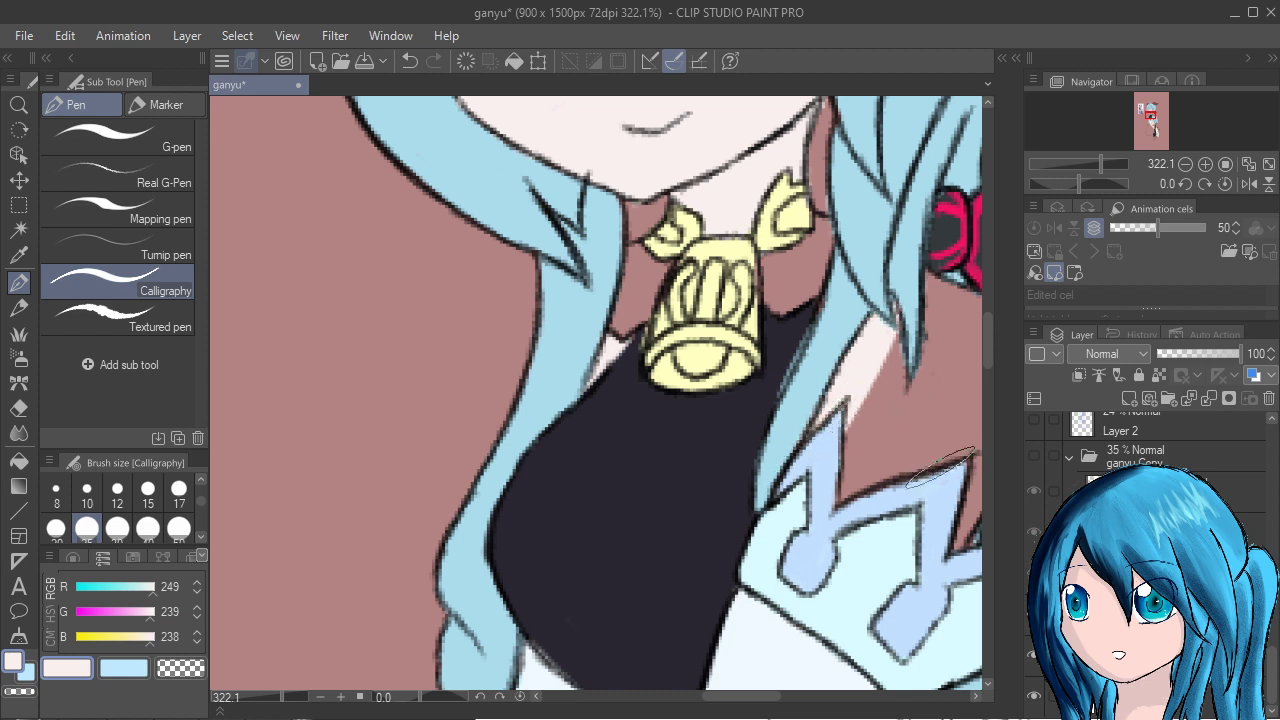
pyautogui.moveTo(940, 464); pyautogui.dragTo(711, 461)
pyautogui.moveTo(690, 290)
pyautogui.mouseDown()
pyautogui.moveTo(700, 324)
pyautogui.moveTo(696, 404)
pyautogui.moveTo(696, 296)
pyautogui.moveTo(640, 440)
pyautogui.moveTo(621, 448)
pyautogui.moveTo(640, 379)
pyautogui.moveTo(695, 330)
pyautogui.moveTo(683, 383)
pyautogui.moveTo(727, 299)
pyautogui.moveTo(760, 327)
pyautogui.moveTo(765, 372)
pyautogui.moveTo(754, 473)
pyautogui.moveTo(759, 454)
pyautogui.moveTo(738, 494)
pyautogui.moveTo(684, 533)
pyautogui.moveTo(708, 436)
pyautogui.mouseUp()
pyautogui.moveTo(712, 490); pyautogui.dragTo(807, 205)
# Fill the hand gripping the bag with the skin tone and clear the excess paint from the bag's handle.
pyautogui.moveTo(486, 527)
pyautogui.mouseDown()
pyautogui.moveTo(548, 447)
pyautogui.moveTo(535, 434)
pyautogui.moveTo(507, 450)
pyautogui.moveTo(500, 485)
pyautogui.moveTo(545, 455)
pyautogui.moveTo(525, 500)
pyautogui.moveTo(580, 522)
pyautogui.moveTo(555, 425)
pyautogui.mouseUp()
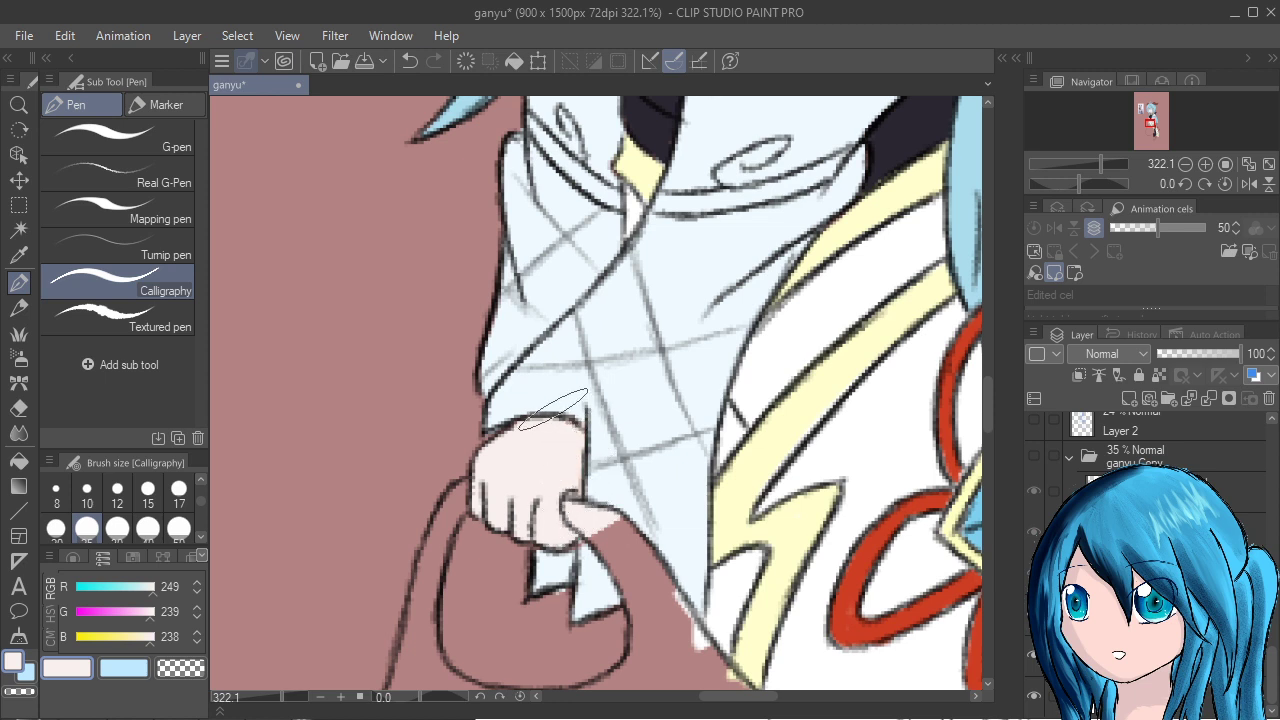
pyautogui.moveTo(594, 524); pyautogui.dragTo(618, 526)
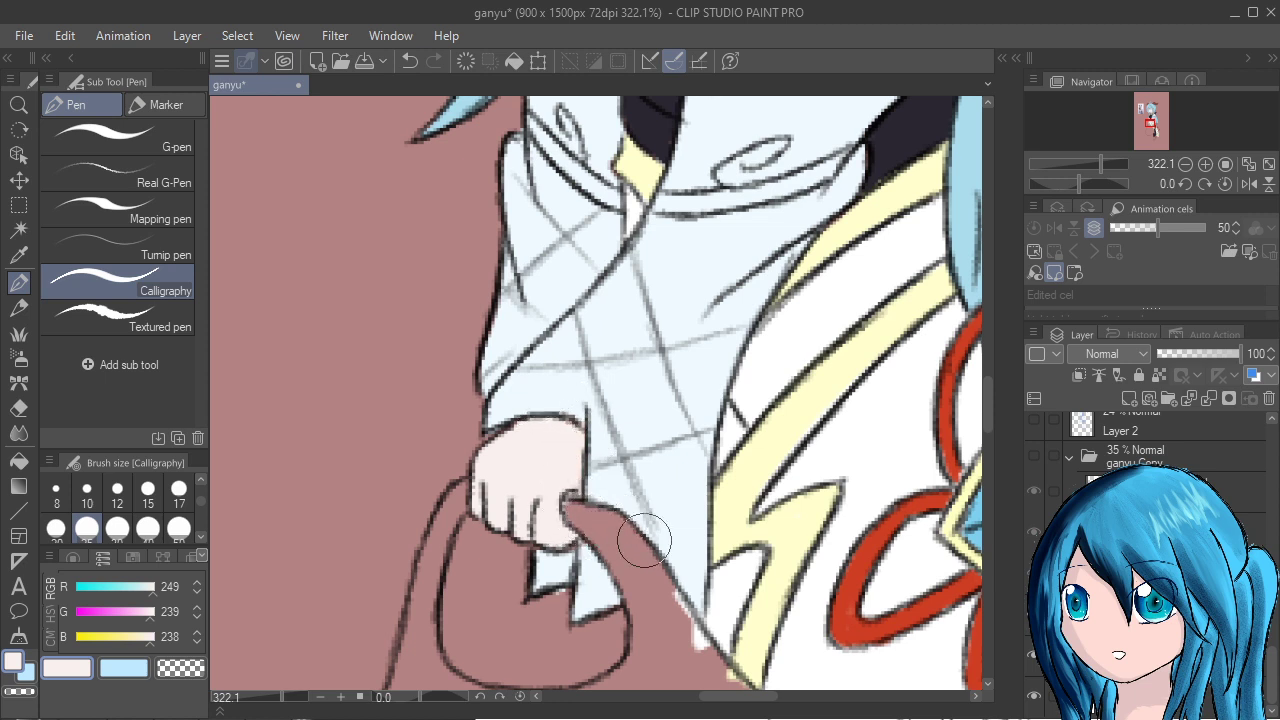
pyautogui.moveTo(671, 608); pyautogui.dragTo(642, 526)
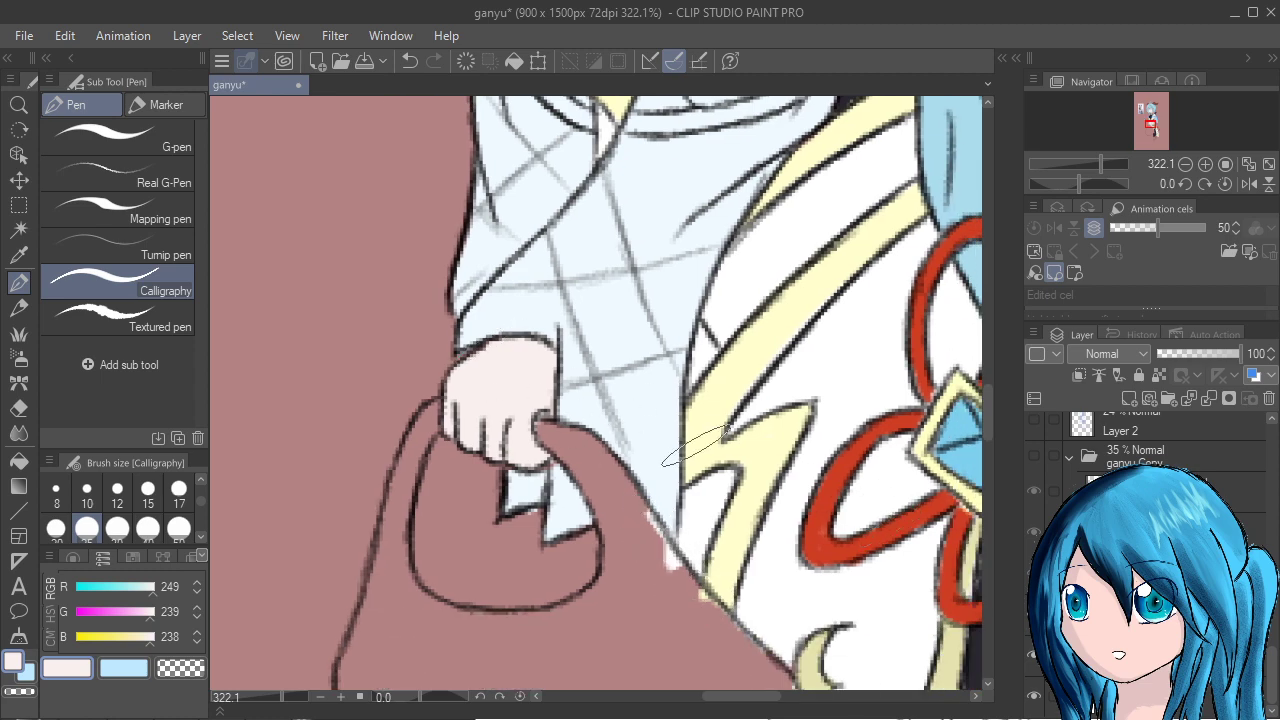
pyautogui.scroll(-7, 700, 440)
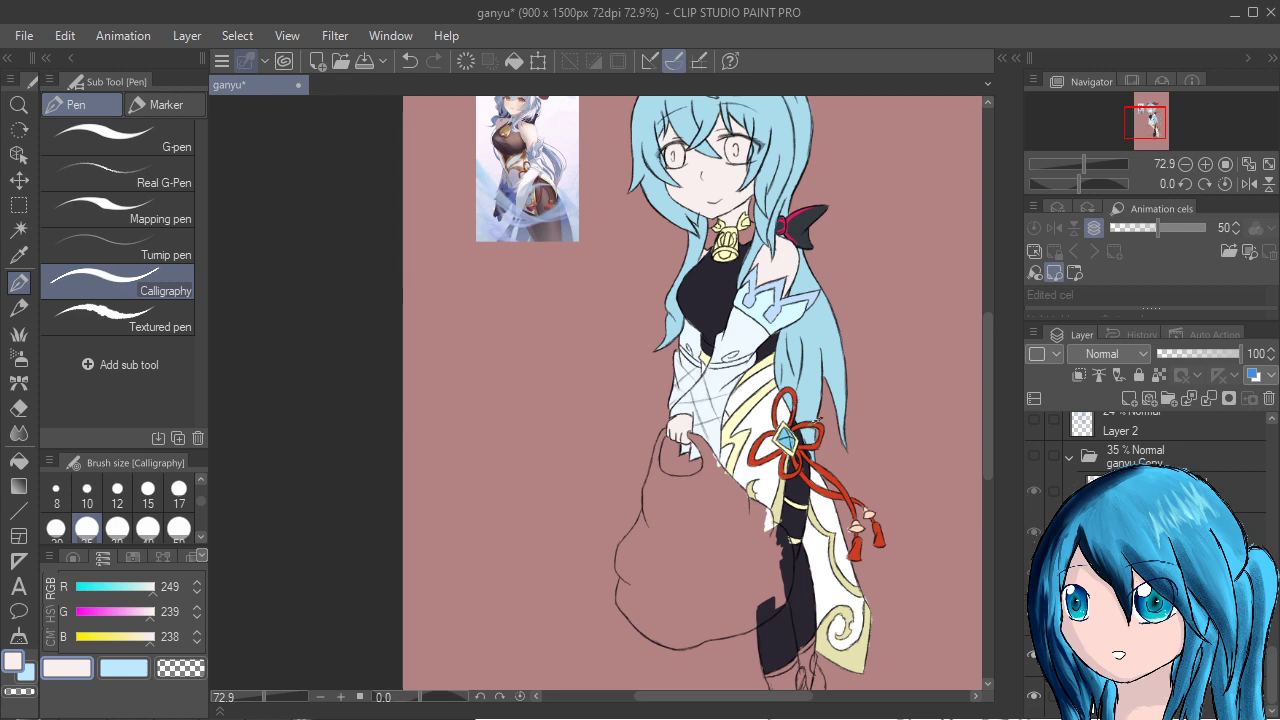
pyautogui.moveTo(884, 475); pyautogui.dragTo(768, 625)
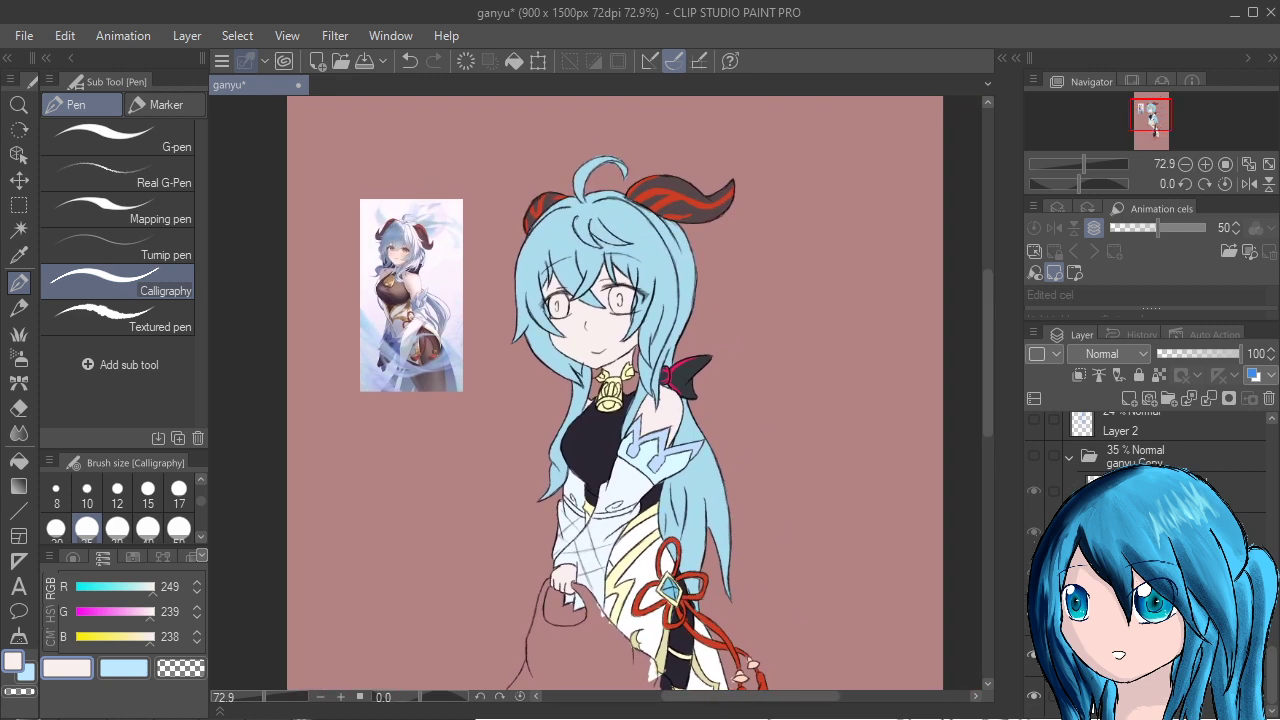
# Set the drawing colour to white, RGB 255, 255, 255, try a stroke over the chin and neck, and undo it.
pyautogui.scroll(4, 1150, 480)
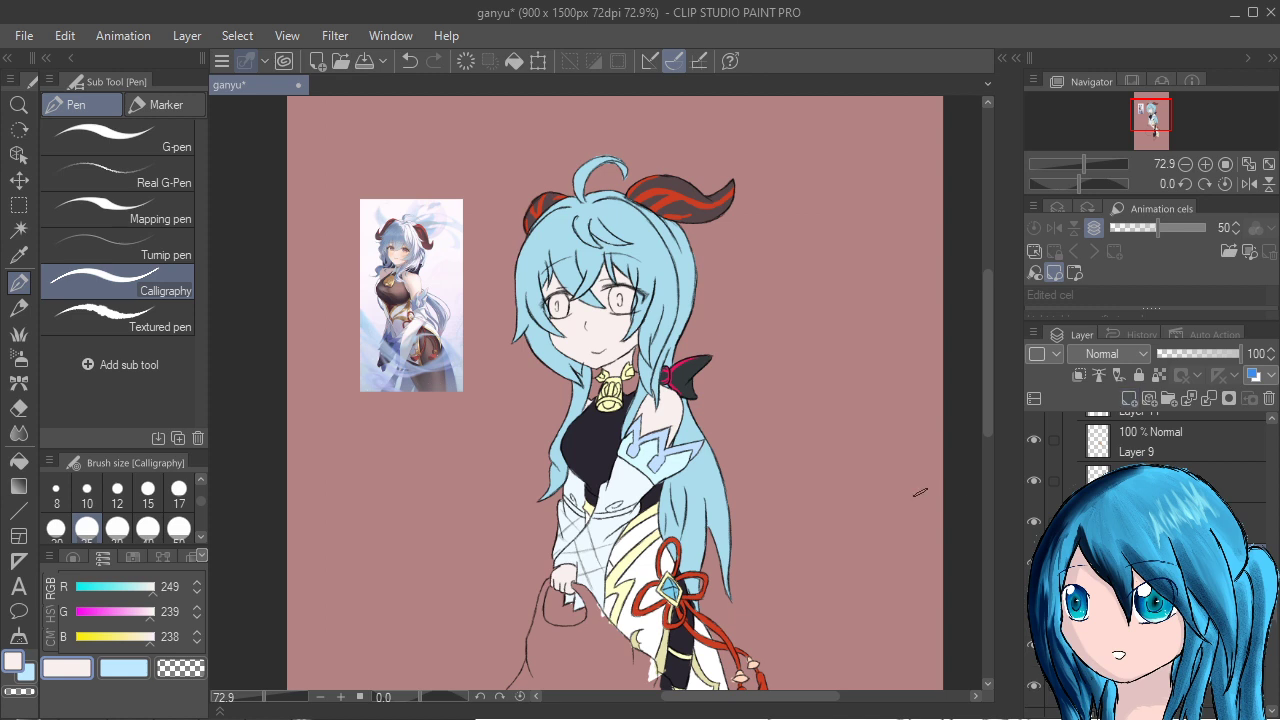
pyautogui.moveTo(150, 612); pyautogui.dragTo(157, 612)
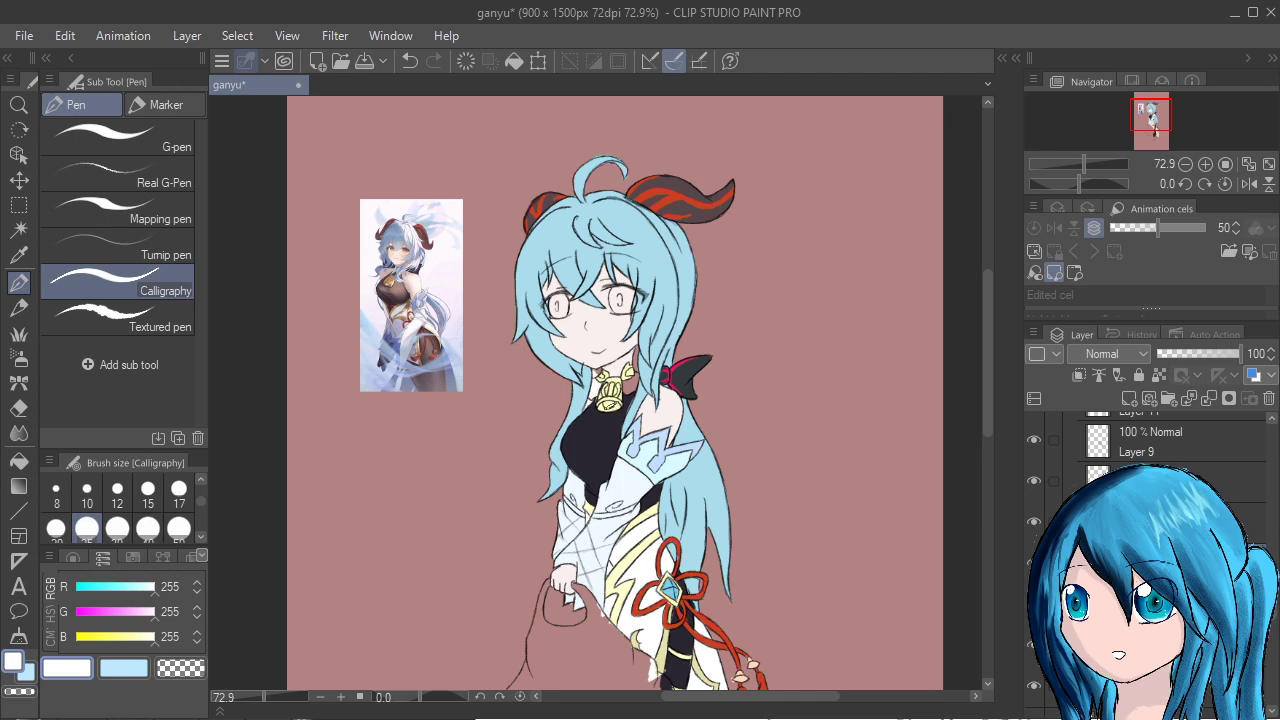
pyautogui.scroll(7, 618, 404)
pyautogui.hotkey('ctrl', 'z')
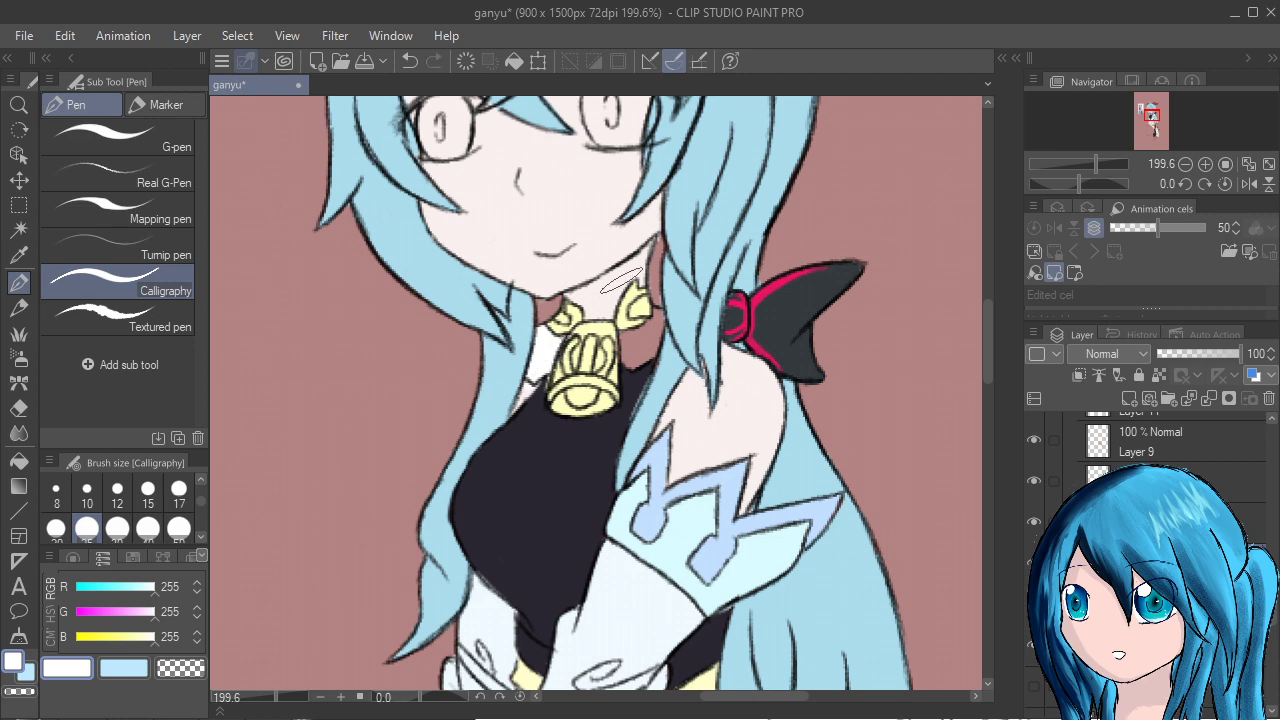
pyautogui.moveTo(606, 232); pyautogui.dragTo(614, 305)
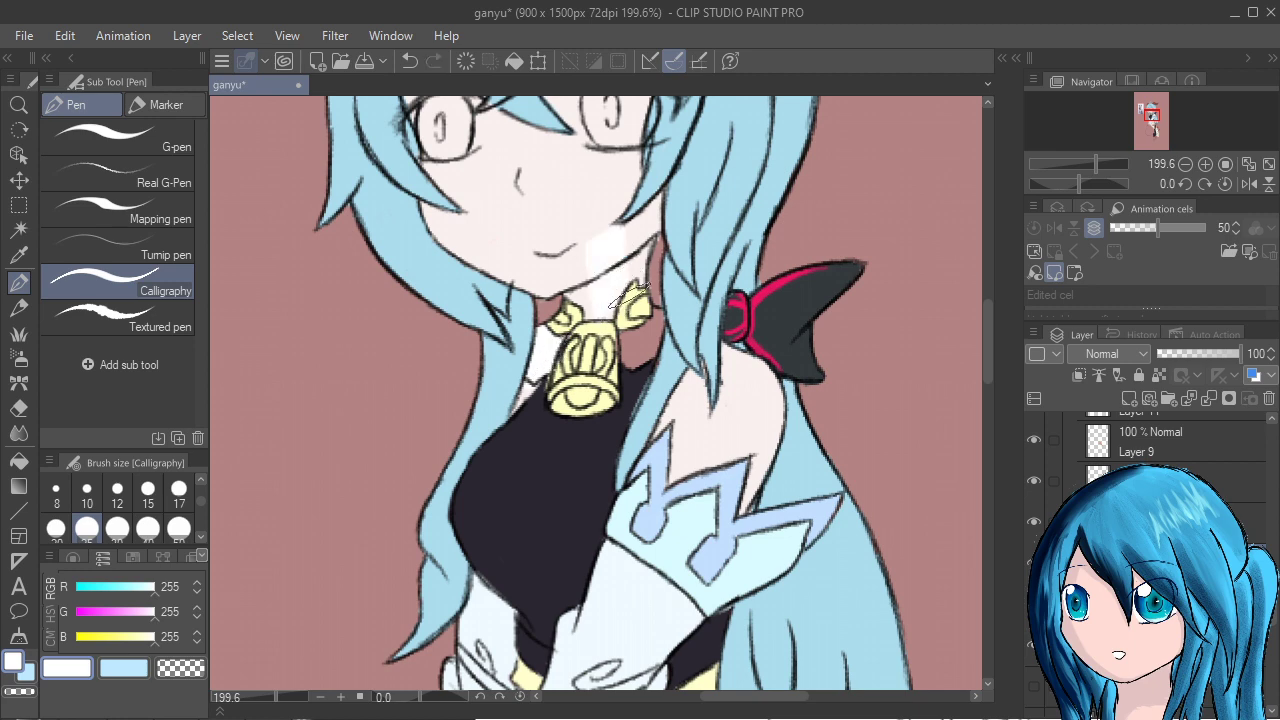
pyautogui.hotkey('ctrl', 'z')
# Try white paint in the collar gap beside the bell, check the layers' visibility, and undo the trial strokes.
pyautogui.scroll(3, 420, 330)
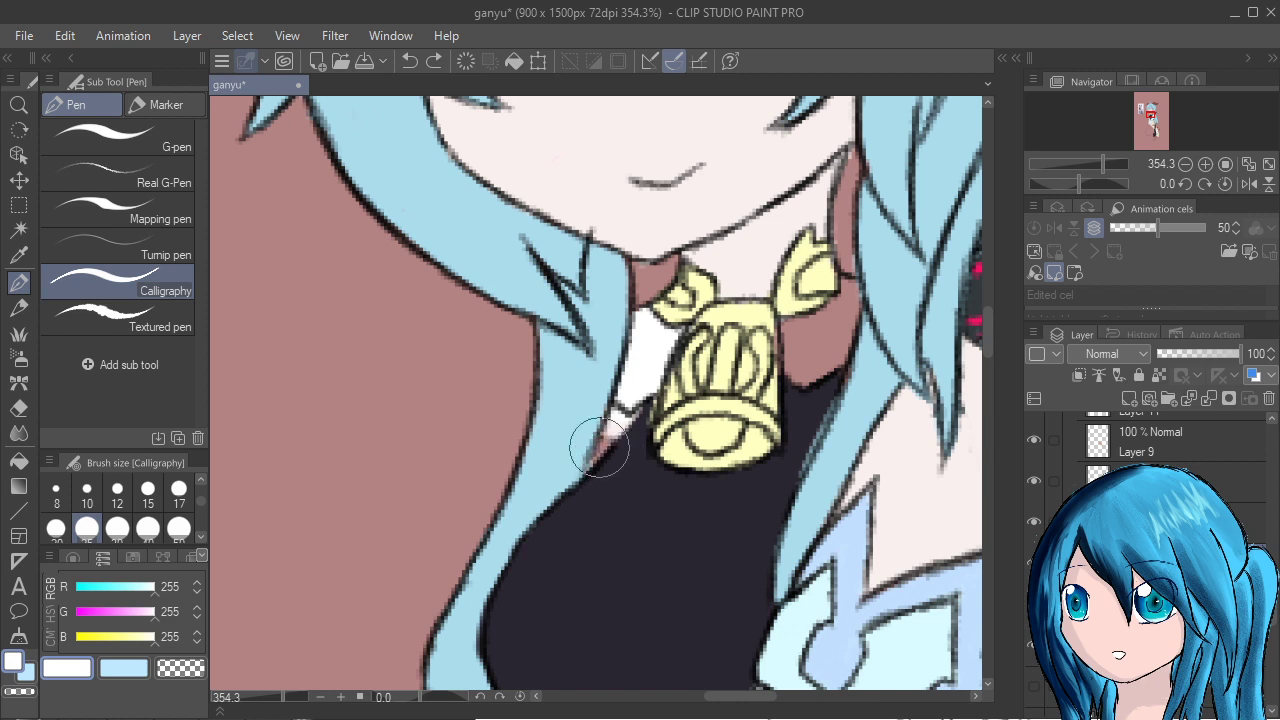
pyautogui.moveTo(600, 447); pyautogui.dragTo(629, 458)
pyautogui.click(1150, 645)
pyautogui.click(1034, 563)
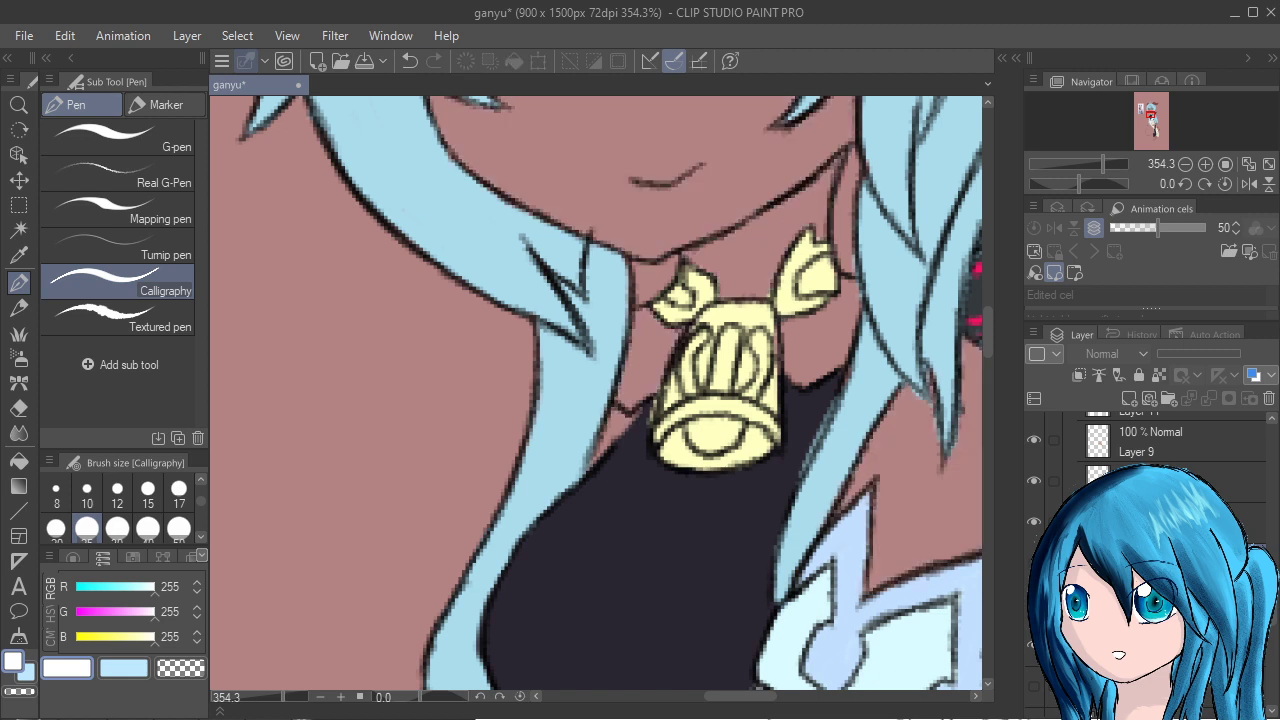
pyautogui.hotkey('ctrl', 'z')
pyautogui.hotkey('ctrl', 'z')
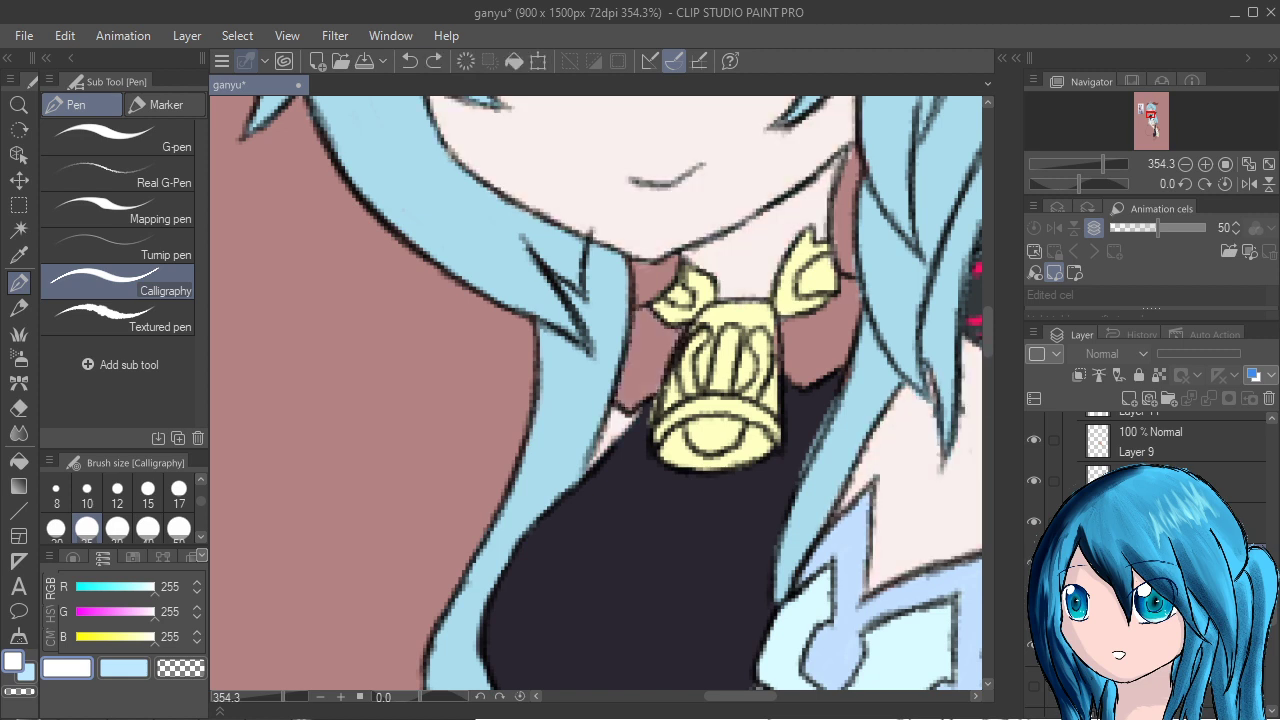
# Select a suitable layer below Layer 24 and fill the collar on both sides of the golden bell with white.
pyautogui.click(1150, 604)
pyautogui.click(1150, 563)
pyautogui.click(1150, 604)
pyautogui.scroll(-3, 1150, 590)
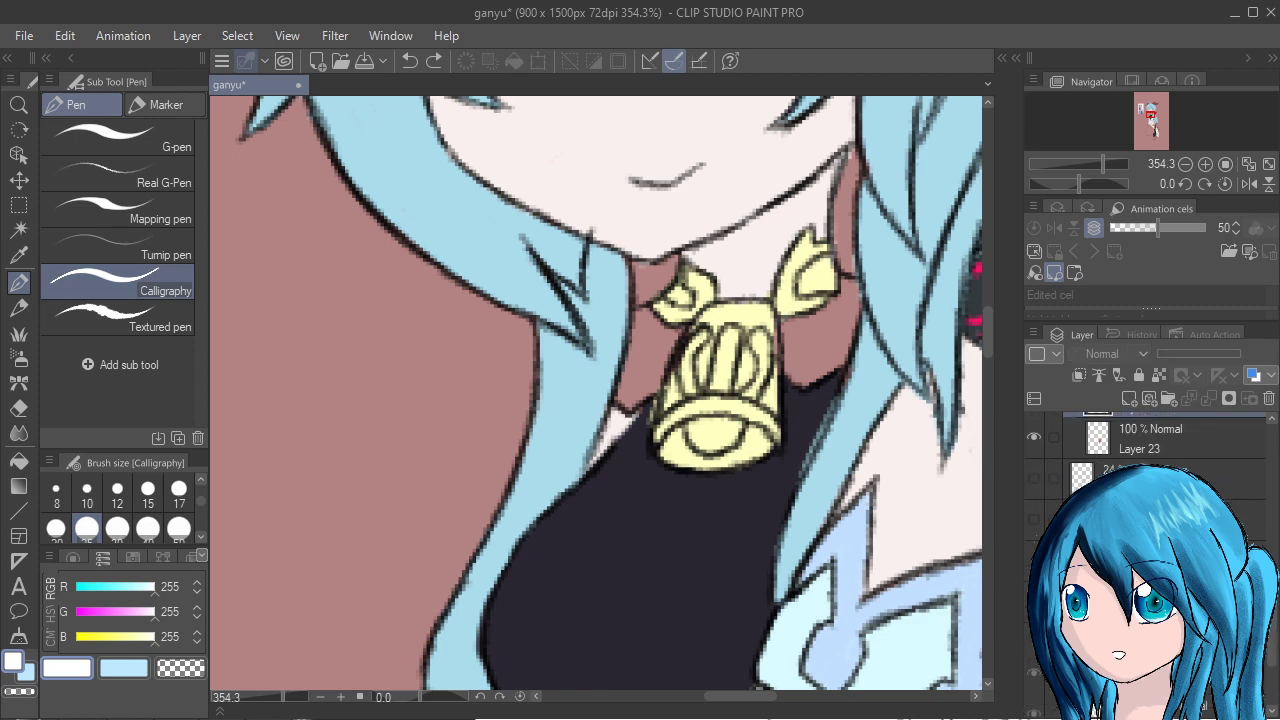
pyautogui.scroll(3, 1150, 590)
pyautogui.scroll(-7, 793, 569)
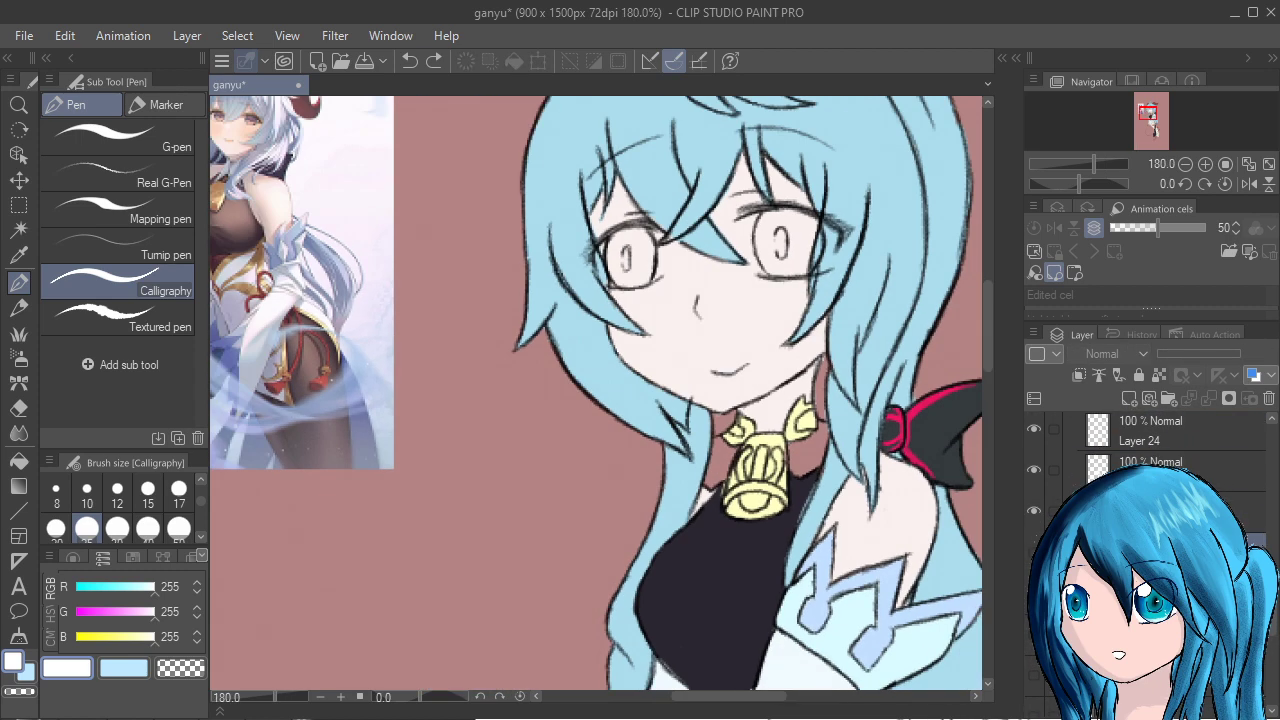
pyautogui.click(1034, 511)
pyautogui.click(1034, 511)
pyautogui.click(1150, 511)
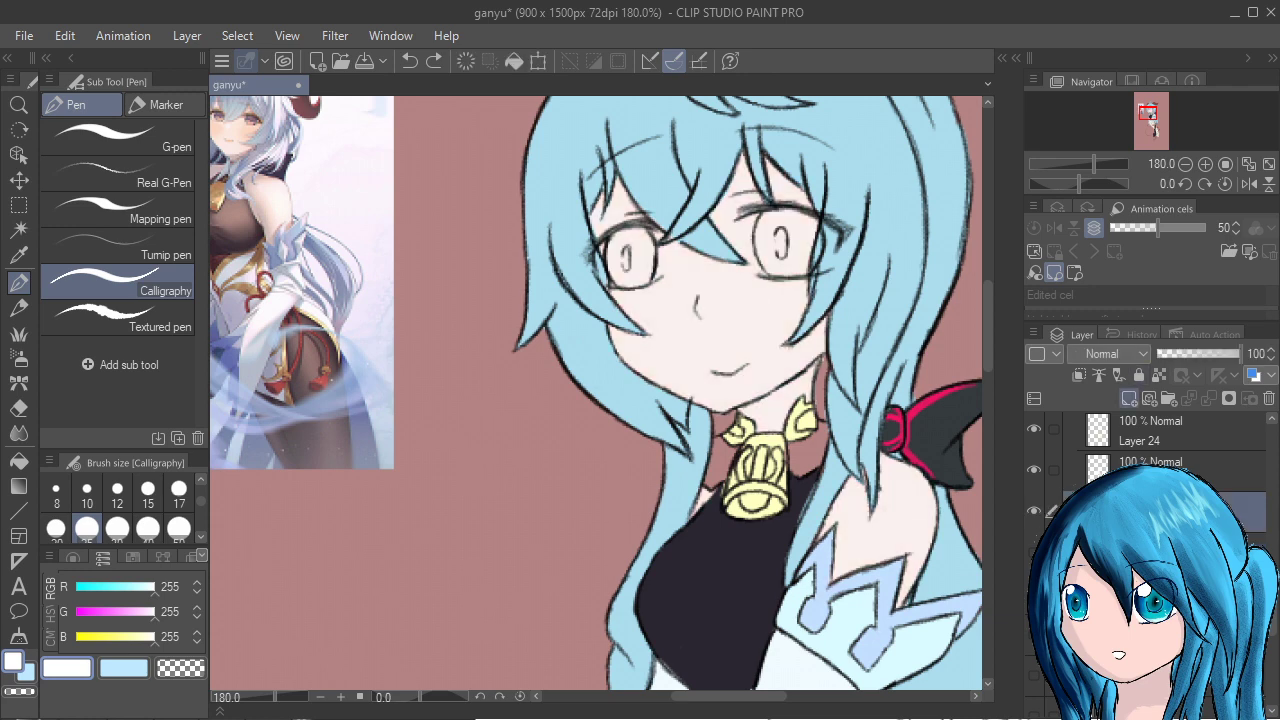
pyautogui.scroll(3, 762, 495)
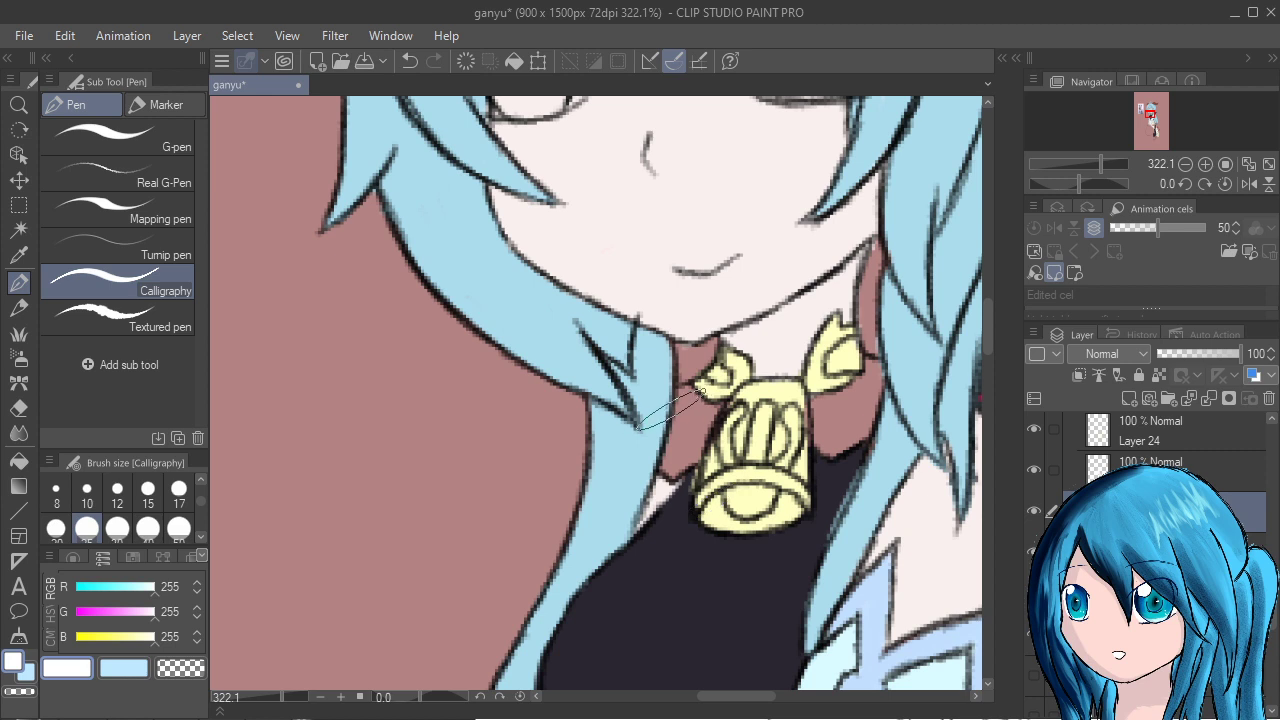
pyautogui.moveTo(668, 418)
pyautogui.mouseDown()
pyautogui.moveTo(705, 418)
pyautogui.moveTo(672, 465)
pyautogui.moveTo(700, 455)
pyautogui.mouseUp()
pyautogui.moveTo(822, 412)
pyautogui.mouseDown()
pyautogui.moveTo(830, 395)
pyautogui.moveTo(848, 435)
pyautogui.moveTo(852, 409)
pyautogui.mouseUp()
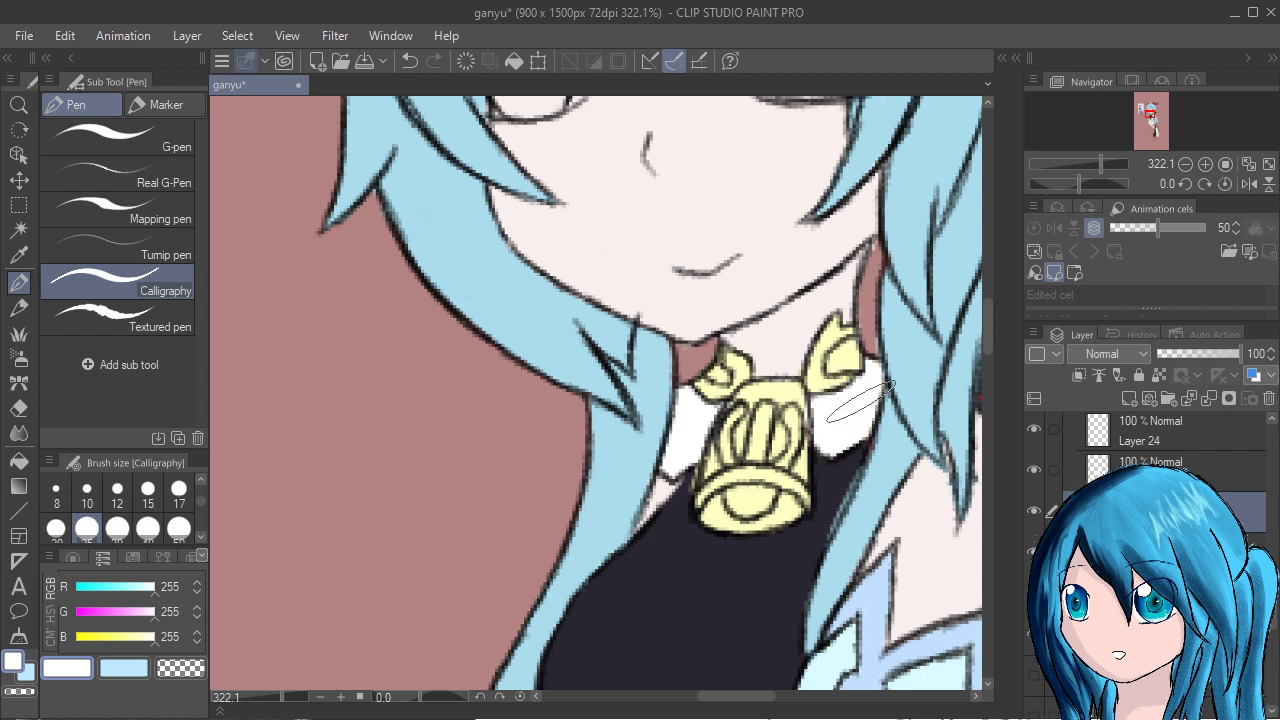
# Toggle the colour layers below Layer 13 to identify which part each one holds, and select one for painting the bag.
pyautogui.scroll(-5, 859, 402)
pyautogui.moveTo(870, 564); pyautogui.dragTo(669, 290)
pyautogui.moveTo(718, 480); pyautogui.dragTo(699, 249)
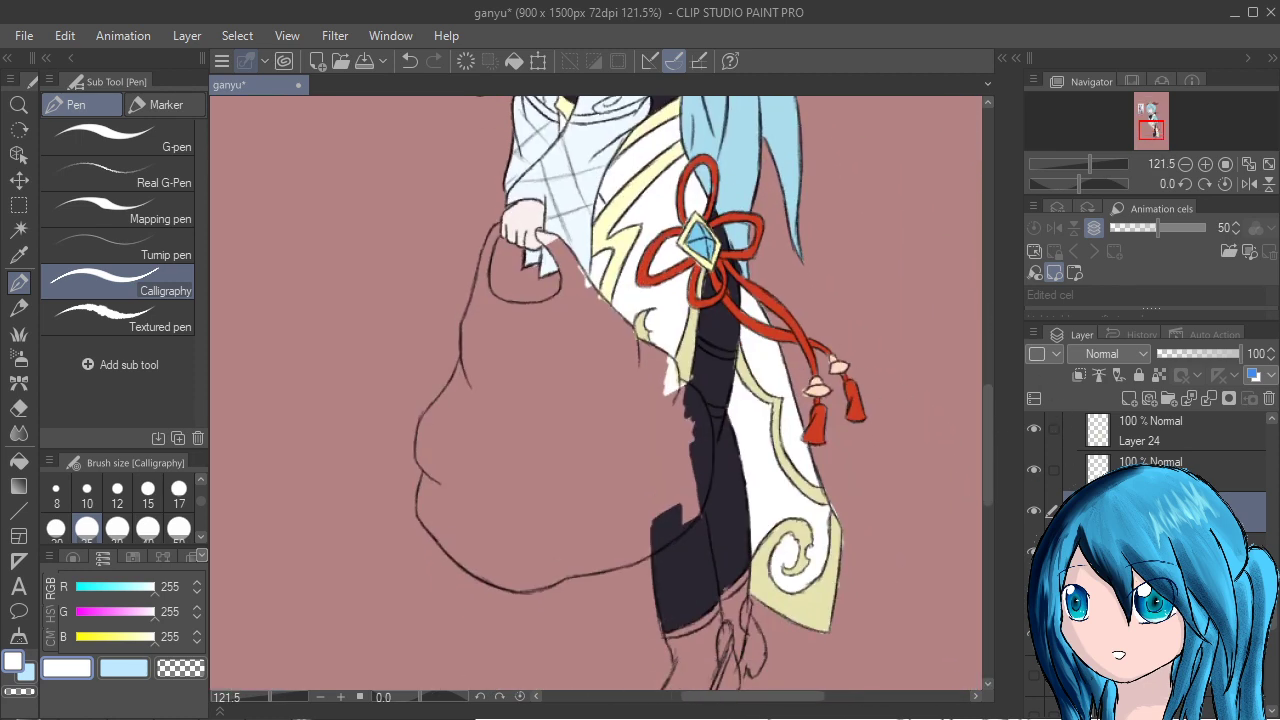
pyautogui.scroll(-5, 1150, 450)
pyautogui.click(1160, 518)
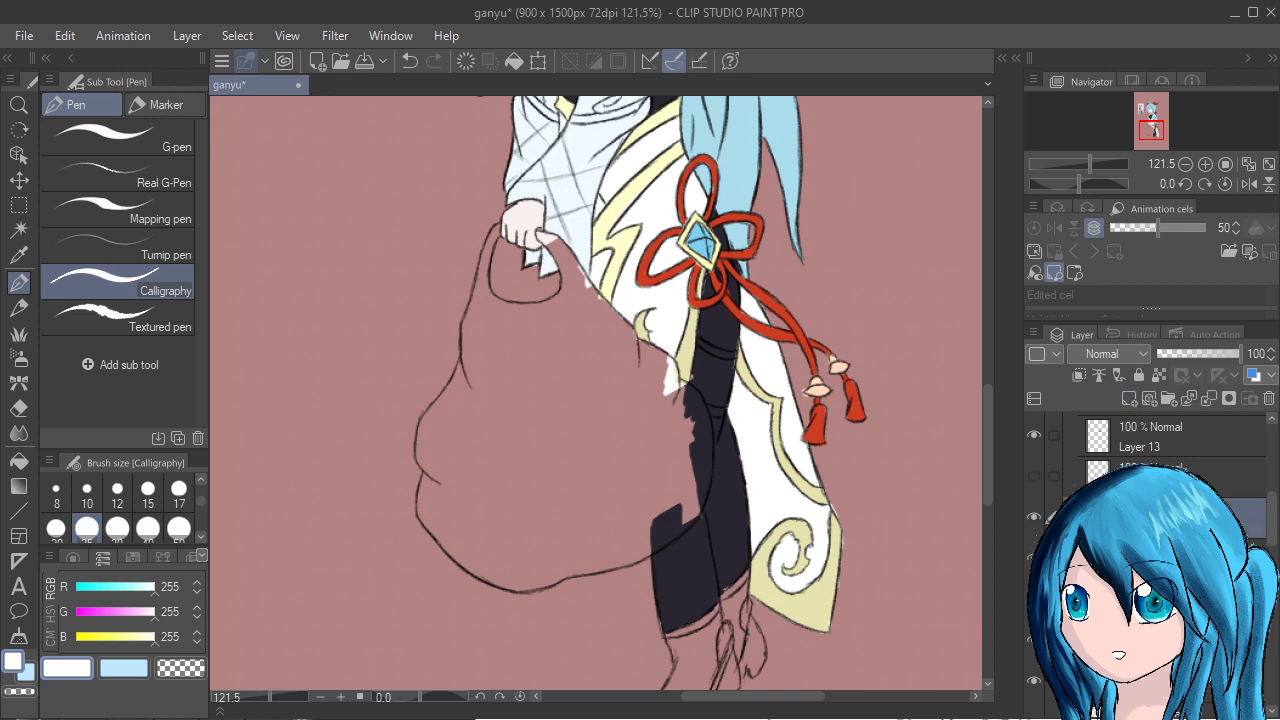
pyautogui.scroll(-2, 900, 469)
pyautogui.moveTo(900, 420); pyautogui.dragTo(874, 574)
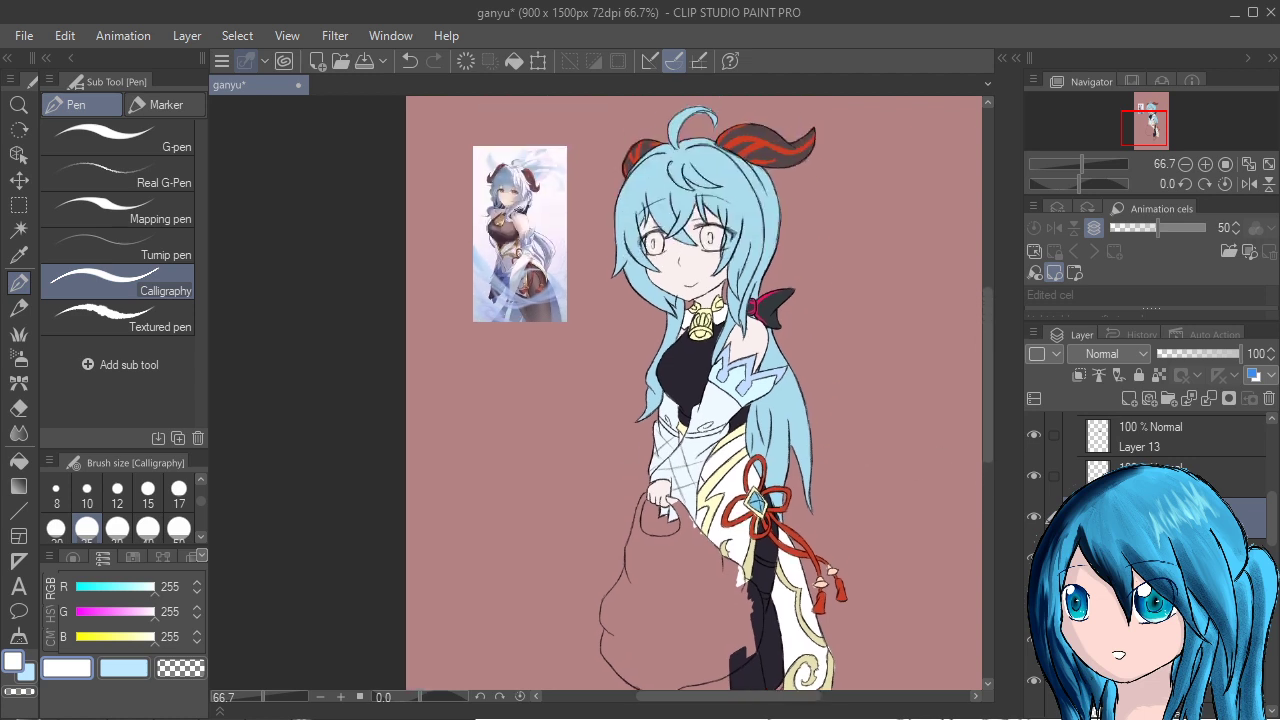
pyautogui.click(1034, 476)
pyautogui.click(1034, 476)
pyautogui.click(1034, 476)
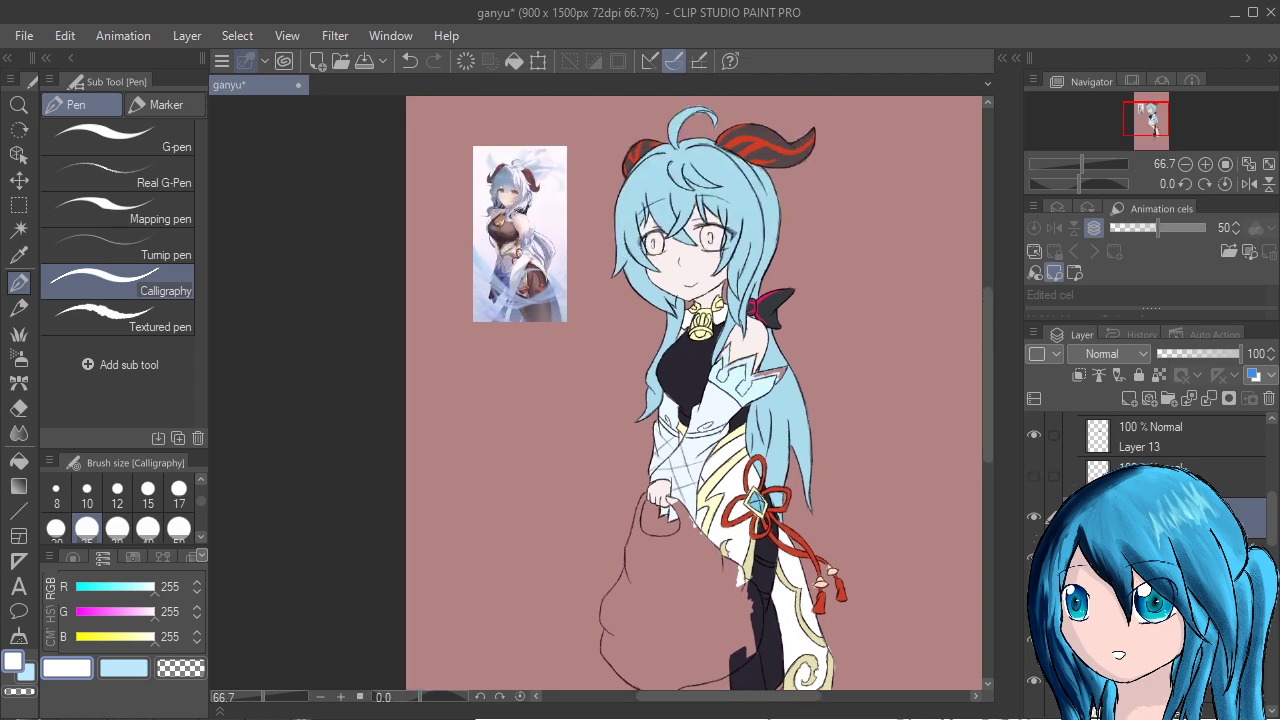
pyautogui.click(1034, 475)
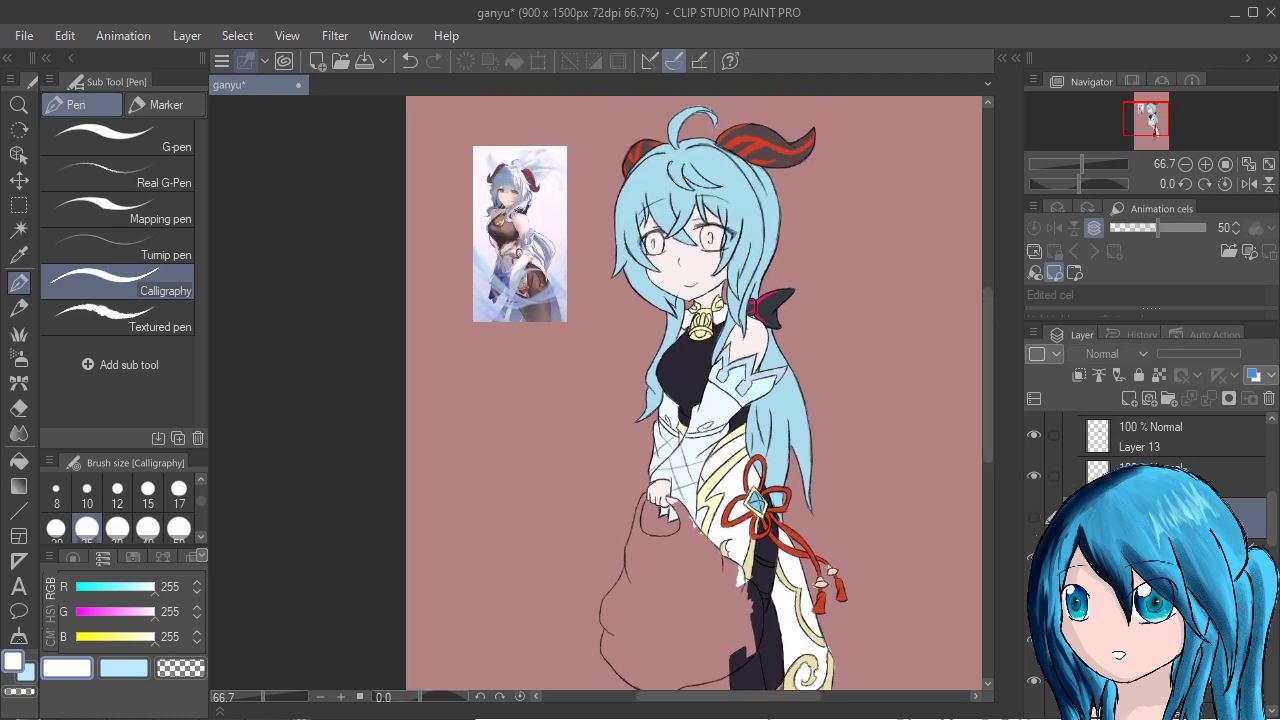
pyautogui.click(1034, 517)
pyautogui.click(1034, 558)
pyautogui.click(1034, 558)
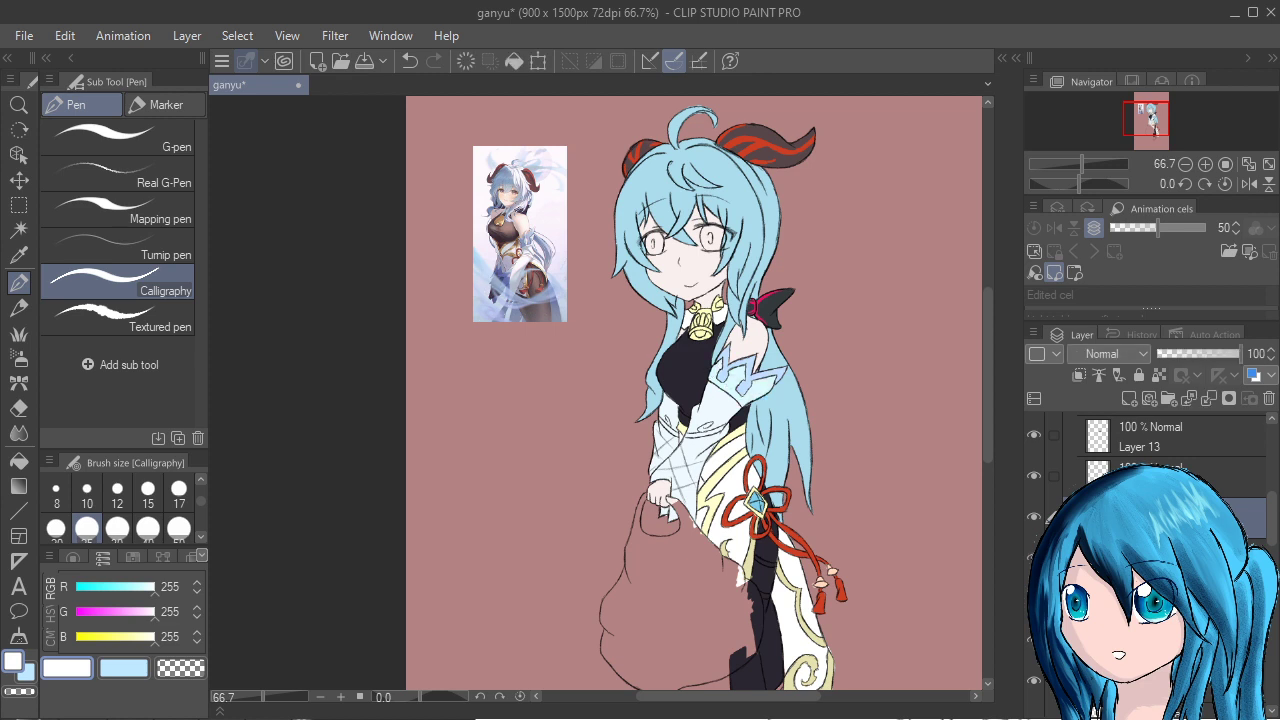
pyautogui.click(1150, 558)
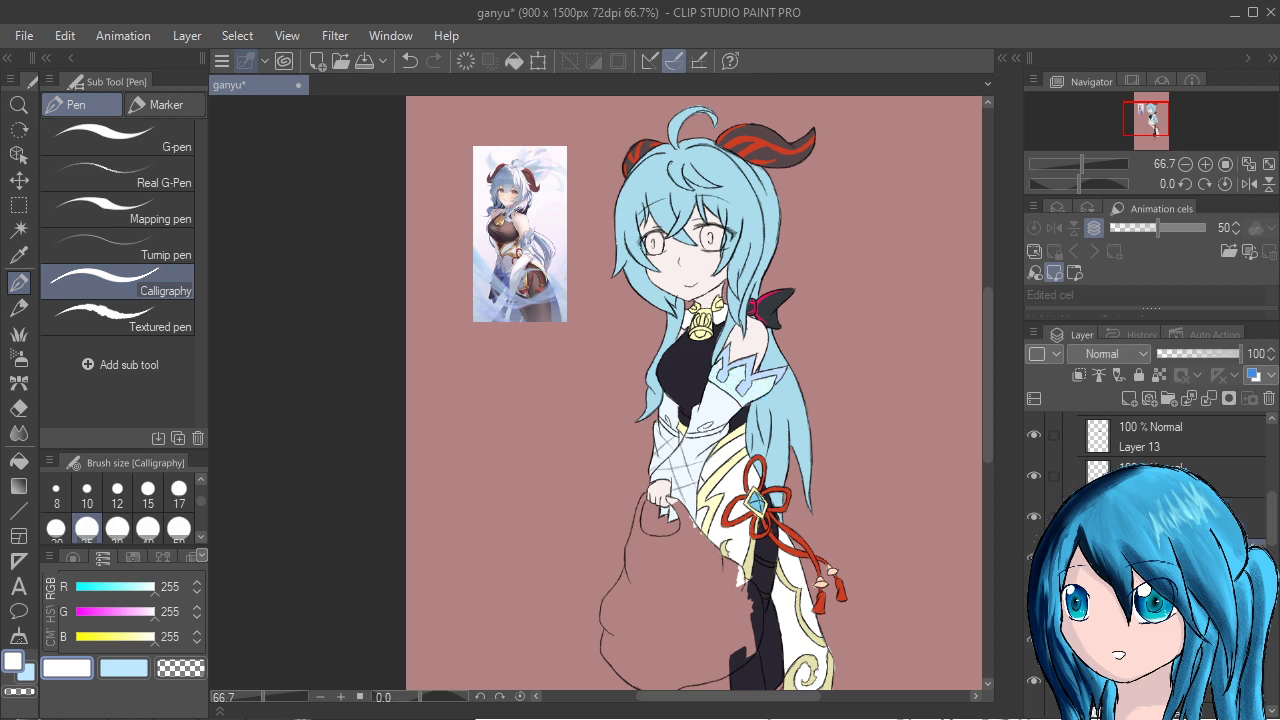
pyautogui.click(1034, 558)
pyautogui.click(1034, 558)
pyautogui.click(1034, 599)
pyautogui.click(1034, 599)
pyautogui.click(1034, 599)
pyautogui.click(1034, 599)
# Sample the pale blue RGB 187, 226, 229 from the sleeve trim and paint the bag's edge along the skirt and stocking.
pyautogui.keyDown('alt'); pyautogui.click(762, 378); pyautogui.keyUp('alt')
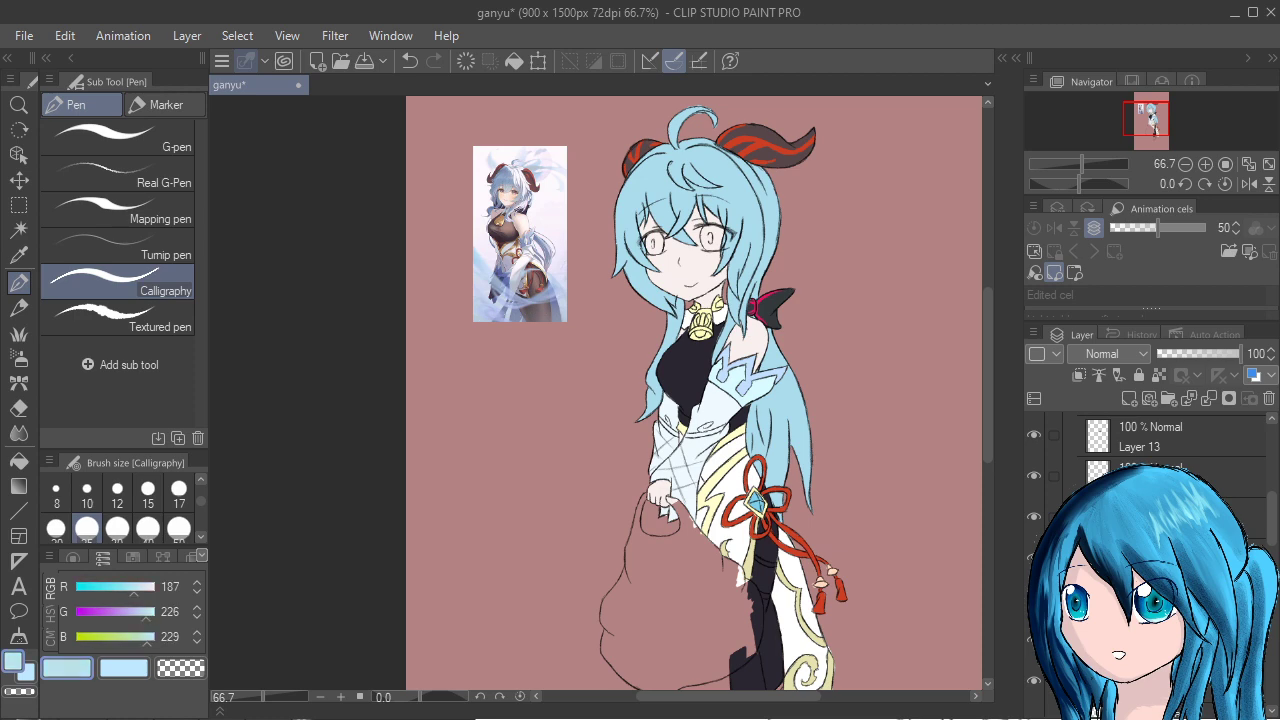
pyautogui.scroll(6, 563, 600)
pyautogui.moveTo(705, 518); pyautogui.dragTo(663, 368)
pyautogui.moveTo(800, 392)
pyautogui.mouseDown()
pyautogui.moveTo(801, 383)
pyautogui.moveTo(833, 398)
pyautogui.moveTo(836, 445)
pyautogui.mouseUp()
pyautogui.scroll(2, 855, 420)
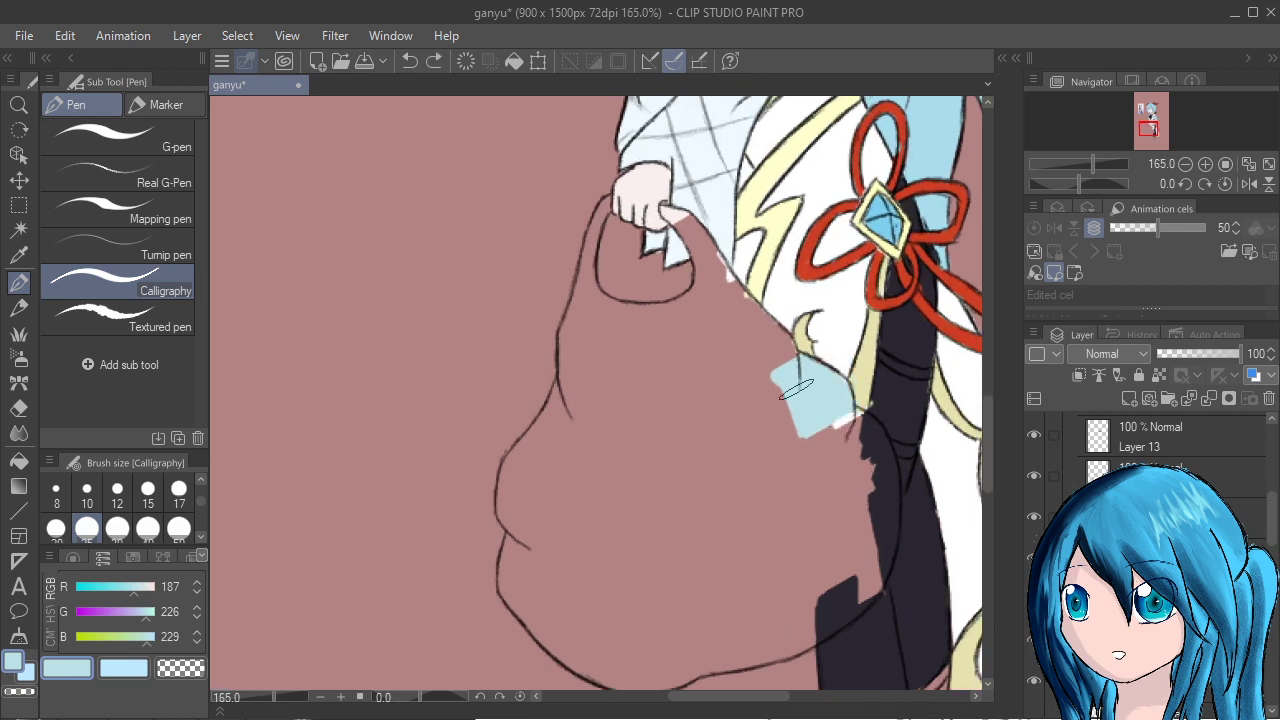
pyautogui.moveTo(788, 370)
pyautogui.mouseDown()
pyautogui.moveTo(776, 362)
pyautogui.moveTo(803, 376)
pyautogui.mouseUp()
pyautogui.moveTo(835, 421)
pyautogui.mouseDown()
pyautogui.moveTo(864, 446)
pyautogui.moveTo(874, 505)
pyautogui.moveTo(861, 478)
pyautogui.moveTo(872, 453)
pyautogui.moveTo(878, 463)
pyautogui.moveTo(885, 540)
pyautogui.moveTo(875, 575)
pyautogui.moveTo(835, 612)
pyautogui.mouseUp()
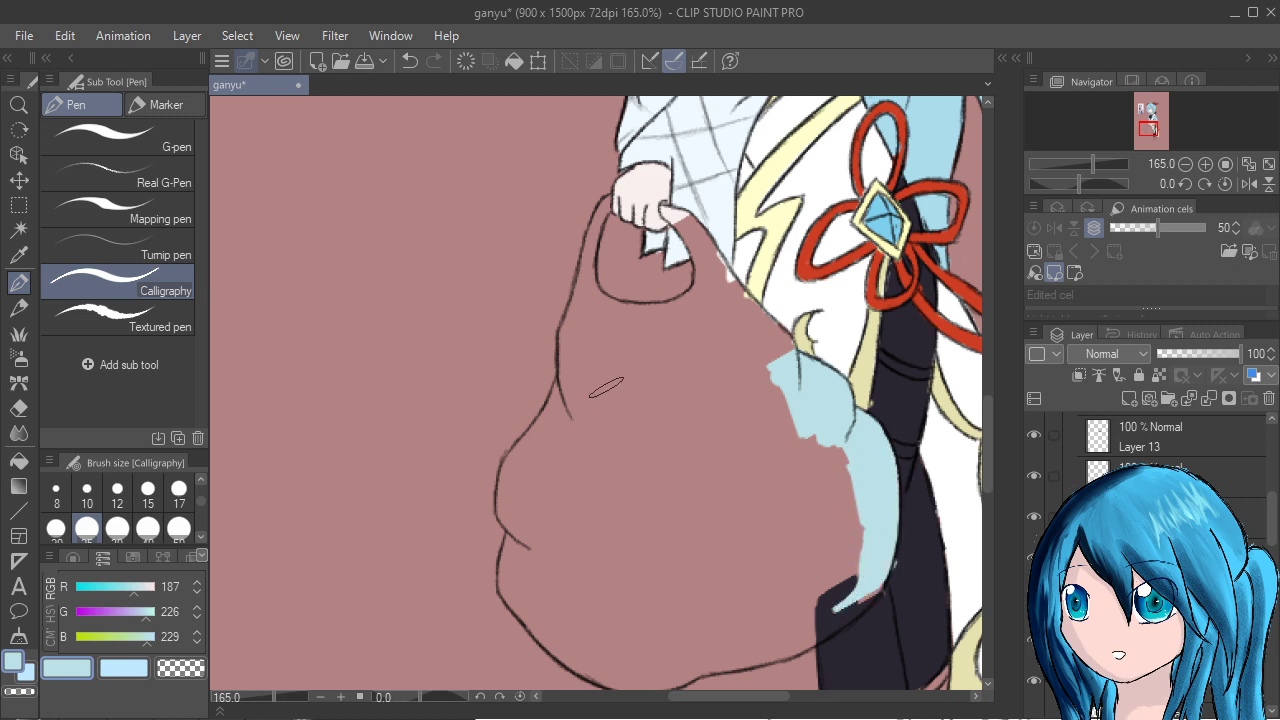
# Fill the outer side, middle and base of the bag with the same pale blue.
pyautogui.moveTo(590, 322)
pyautogui.mouseDown()
pyautogui.moveTo(580, 375)
pyautogui.moveTo(575, 360)
pyautogui.moveTo(590, 420)
pyautogui.moveTo(550, 440)
pyautogui.moveTo(585, 385)
pyautogui.moveTo(545, 418)
pyautogui.moveTo(563, 405)
pyautogui.moveTo(510, 490)
pyautogui.moveTo(505, 520)
pyautogui.moveTo(560, 540)
pyautogui.moveTo(565, 465)
pyautogui.moveTo(550, 450)
pyautogui.moveTo(585, 500)
pyautogui.moveTo(605, 457)
pyautogui.moveTo(525, 568)
pyautogui.moveTo(518, 538)
pyautogui.moveTo(535, 610)
pyautogui.moveTo(520, 585)
pyautogui.moveTo(561, 587)
pyautogui.moveTo(531, 415)
pyautogui.moveTo(560, 479)
pyautogui.moveTo(513, 447)
pyautogui.moveTo(540, 490)
pyautogui.moveTo(610, 522)
pyautogui.moveTo(575, 515)
pyautogui.moveTo(540, 420)
pyautogui.moveTo(565, 425)
pyautogui.moveTo(546, 345)
pyautogui.moveTo(640, 443)
pyautogui.moveTo(578, 319)
pyautogui.moveTo(582, 209)
pyautogui.moveTo(662, 405)
pyautogui.moveTo(630, 213)
pyautogui.moveTo(661, 453)
pyautogui.mouseUp()
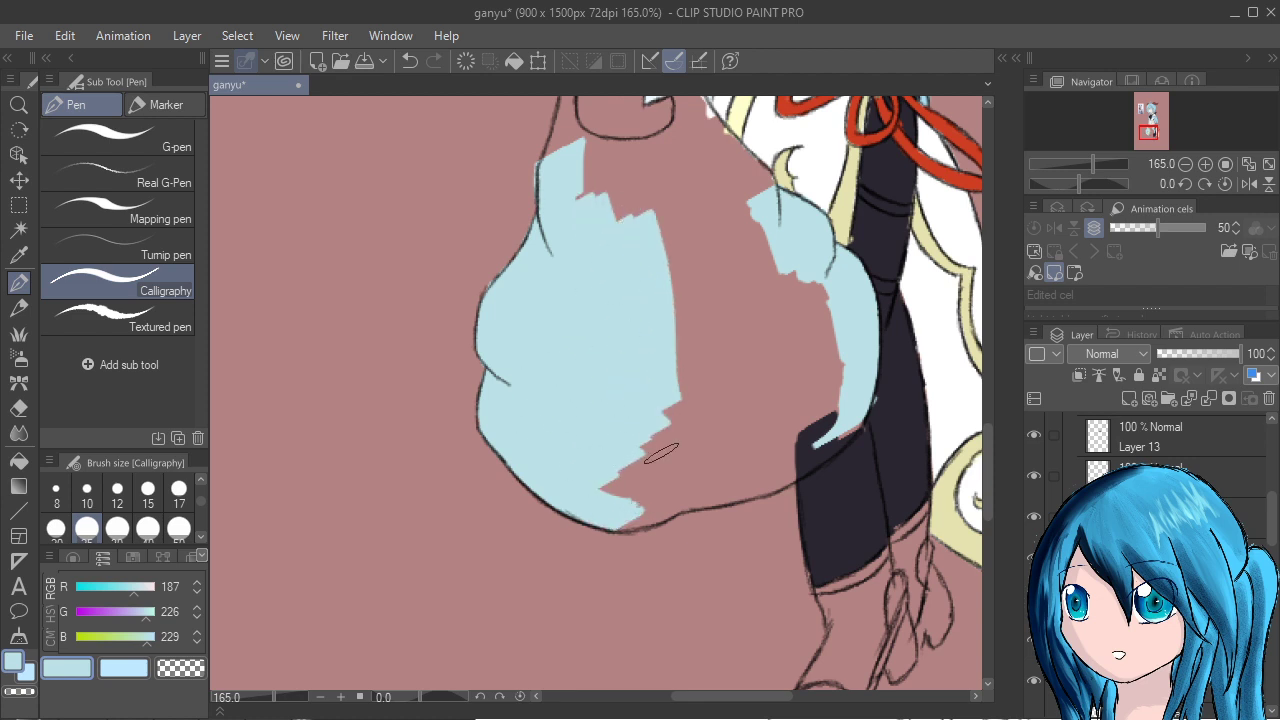
pyautogui.scroll(1, 661, 453)
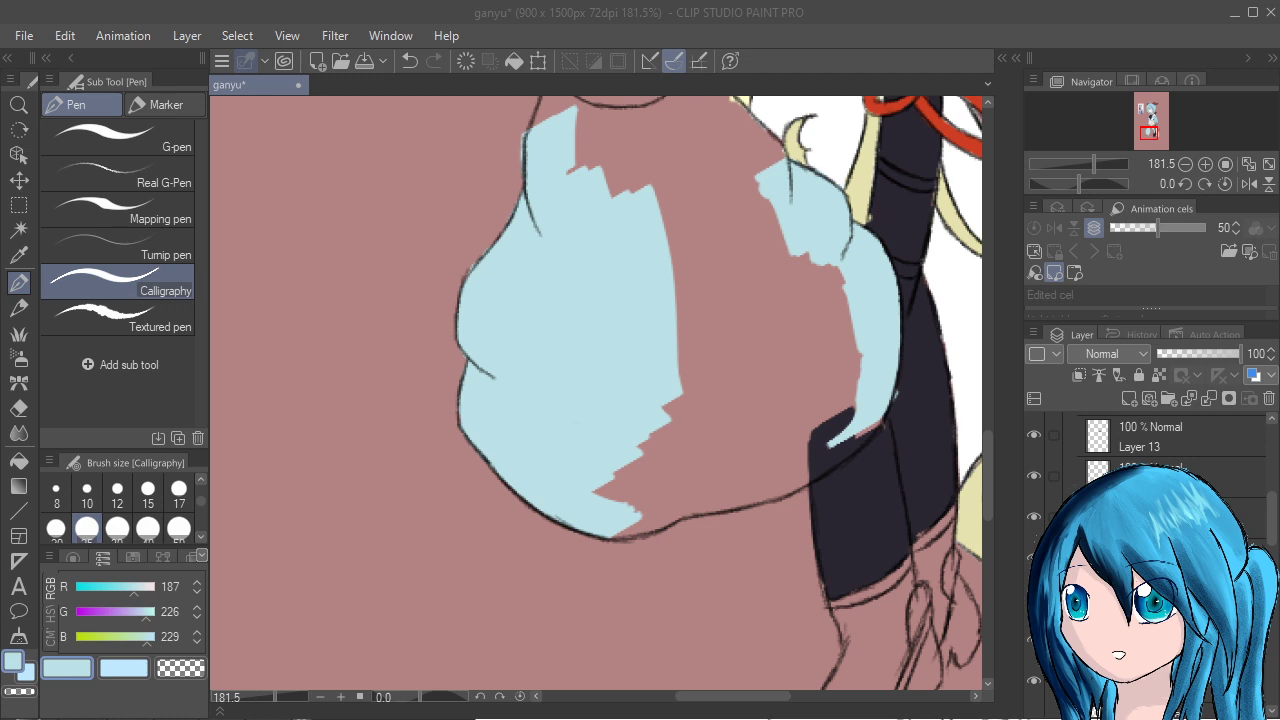
pyautogui.moveTo(667, 175); pyautogui.dragTo(676, 224)
pyautogui.moveTo(662, 170); pyautogui.dragTo(706, 300)
pyautogui.moveTo(700, 178)
pyautogui.mouseDown()
pyautogui.moveTo(715, 322)
pyautogui.moveTo(731, 316)
pyautogui.mouseUp()
pyautogui.moveTo(716, 151)
pyautogui.mouseDown()
pyautogui.moveTo(741, 315)
pyautogui.moveTo(747, 289)
pyautogui.moveTo(780, 267)
pyautogui.moveTo(795, 288)
pyautogui.moveTo(713, 340)
pyautogui.moveTo(691, 326)
pyautogui.moveTo(692, 414)
pyautogui.moveTo(636, 467)
pyautogui.moveTo(669, 466)
pyautogui.moveTo(673, 488)
pyautogui.moveTo(622, 522)
pyautogui.moveTo(680, 513)
pyautogui.moveTo(745, 450)
pyautogui.moveTo(701, 438)
pyautogui.moveTo(804, 270)
pyautogui.moveTo(818, 271)
pyautogui.moveTo(788, 360)
pyautogui.moveTo(837, 272)
pyautogui.moveTo(816, 381)
pyautogui.moveTo(853, 348)
pyautogui.moveTo(749, 430)
pyautogui.moveTo(803, 368)
pyautogui.moveTo(793, 372)
pyautogui.moveTo(692, 490)
pyautogui.moveTo(734, 497)
pyautogui.moveTo(701, 503)
pyautogui.moveTo(734, 494)
pyautogui.moveTo(772, 424)
pyautogui.moveTo(824, 398)
pyautogui.moveTo(765, 465)
pyautogui.moveTo(791, 415)
pyautogui.moveTo(866, 359)
pyautogui.moveTo(795, 460)
pyautogui.moveTo(863, 410)
pyautogui.moveTo(788, 464)
pyautogui.moveTo(861, 410)
pyautogui.moveTo(837, 455)
pyautogui.moveTo(859, 431)
pyautogui.moveTo(731, 497)
pyautogui.moveTo(855, 432)
pyautogui.moveTo(732, 499)
pyautogui.moveTo(828, 466)
pyautogui.mouseUp()
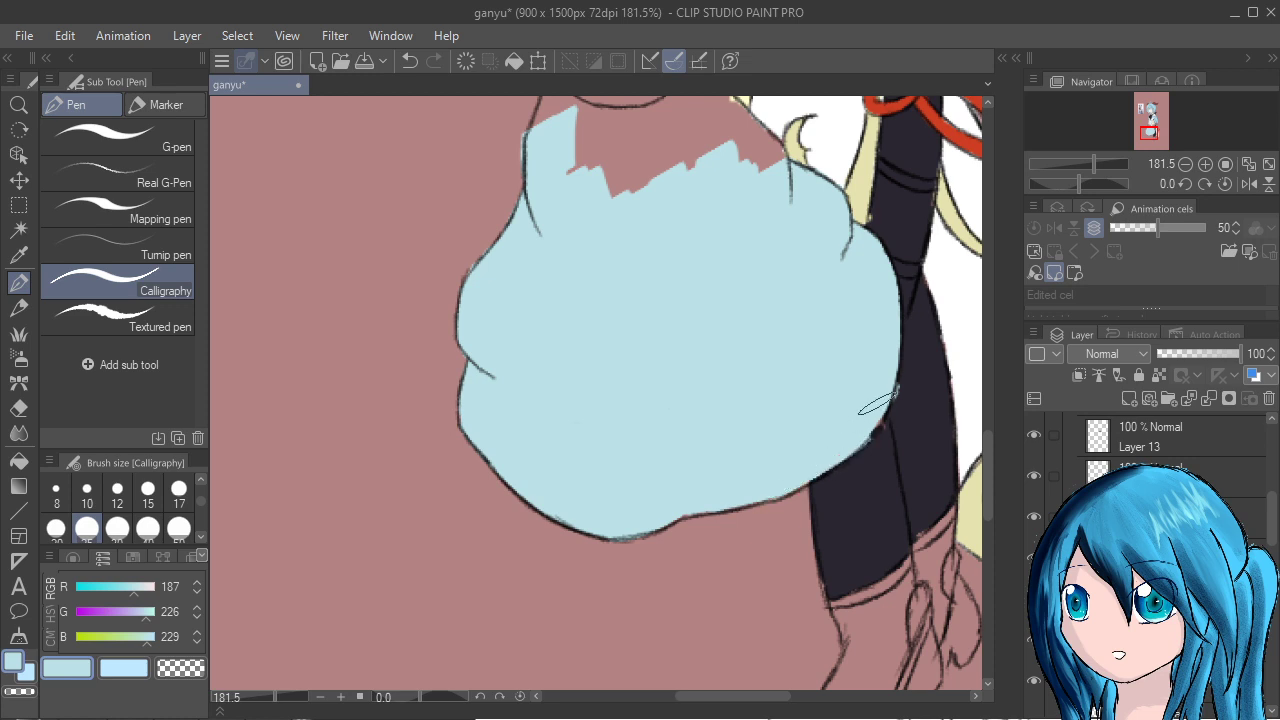
# Extend the pale blue to the bag's lower outline and clear the excess paint over the stocking.
pyautogui.moveTo(878, 404); pyautogui.dragTo(856, 460)
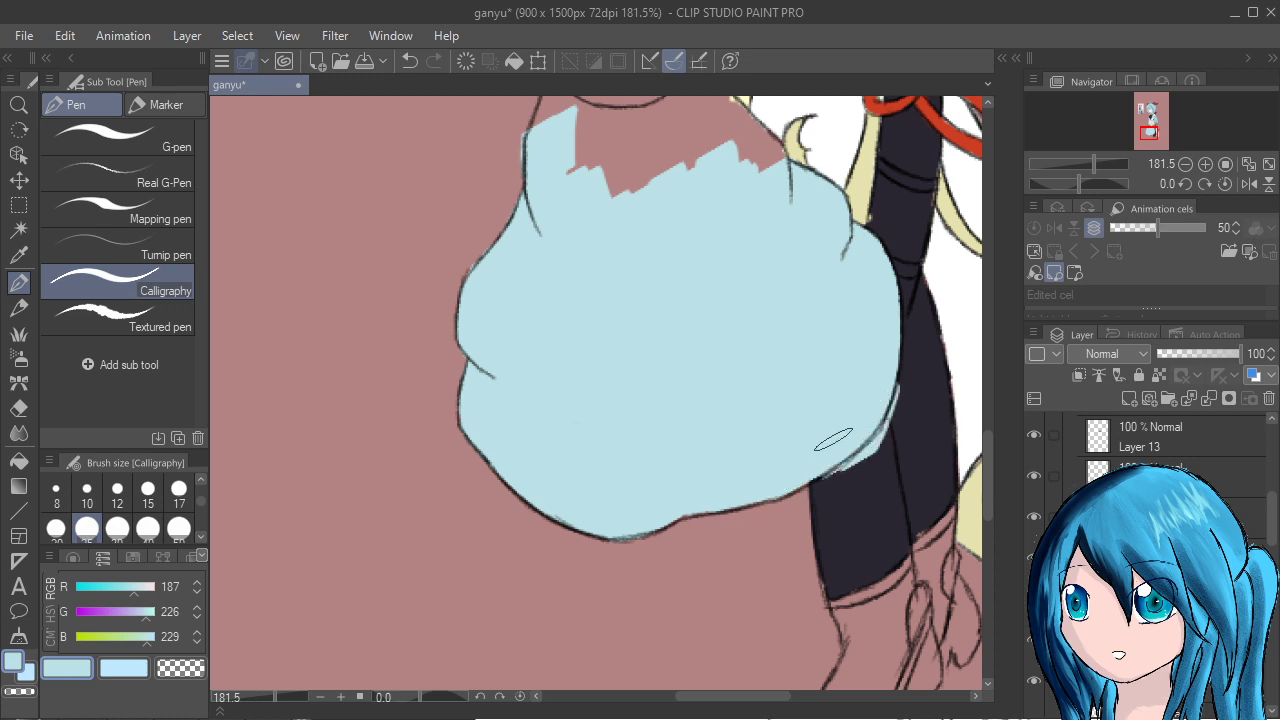
pyautogui.moveTo(636, 532); pyautogui.dragTo(775, 490)
pyautogui.moveTo(854, 486); pyautogui.dragTo(908, 411)
pyautogui.moveTo(849, 483); pyautogui.dragTo(853, 471)
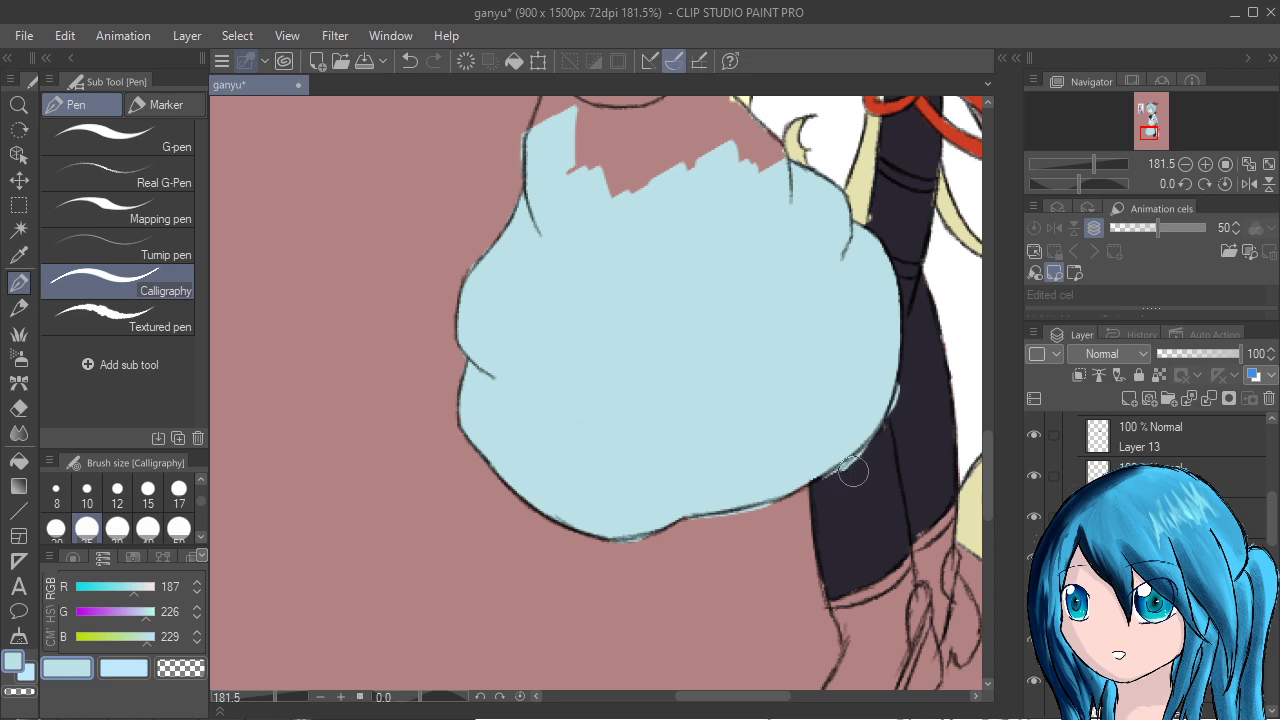
# Paint both handle straps and the remaining upper part of the bag pale blue, leaving the handle opening unpainted.
pyautogui.scroll(5, 860, 460)
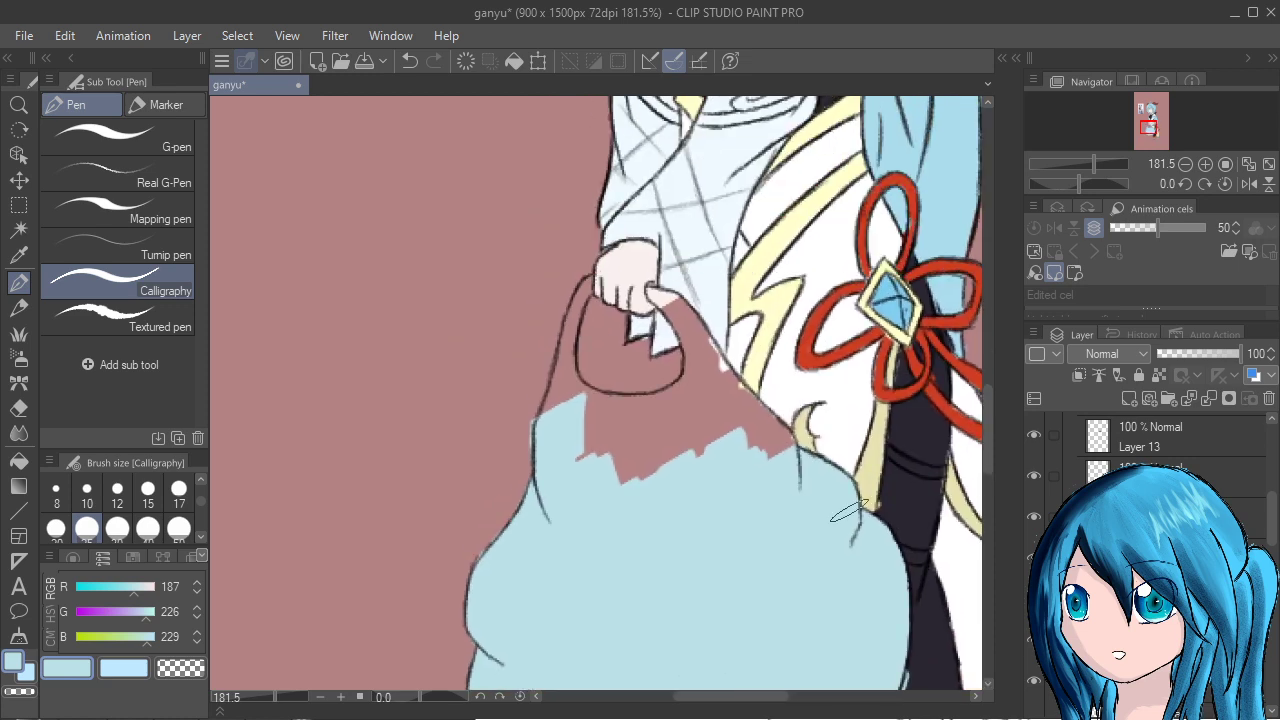
pyautogui.moveTo(602, 277); pyautogui.dragTo(594, 367)
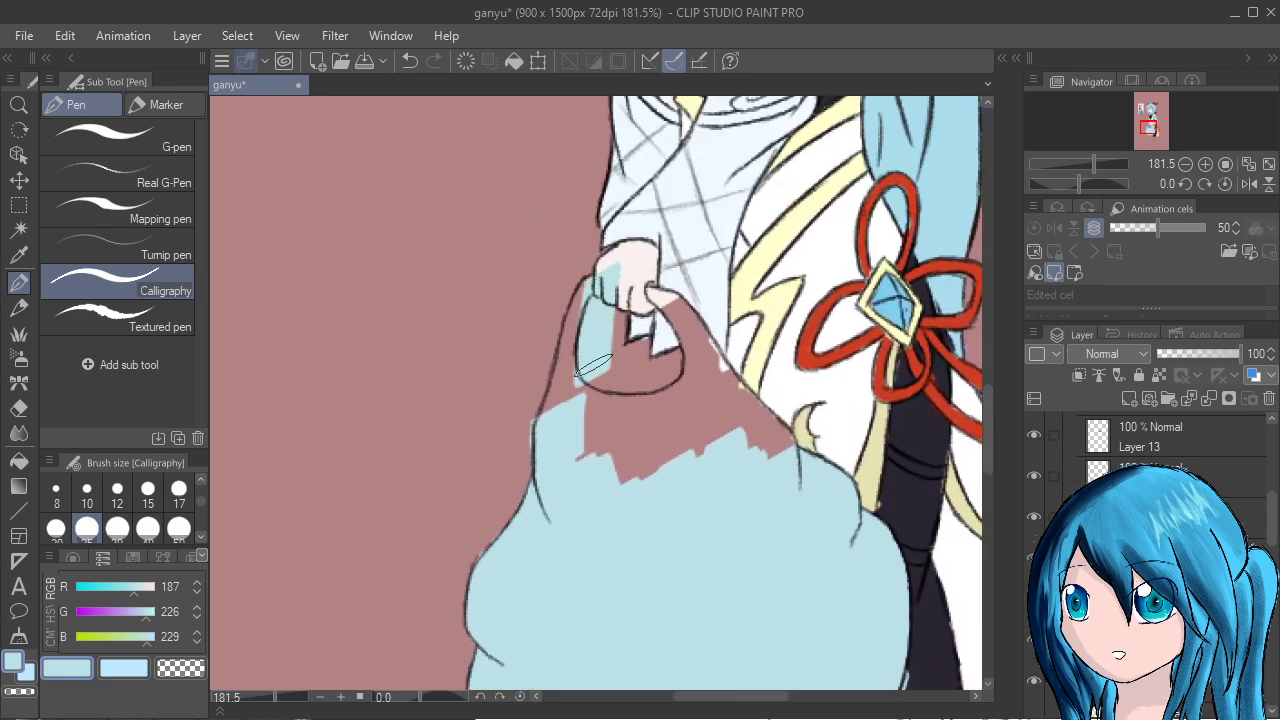
pyautogui.hotkey('ctrl', 'z')
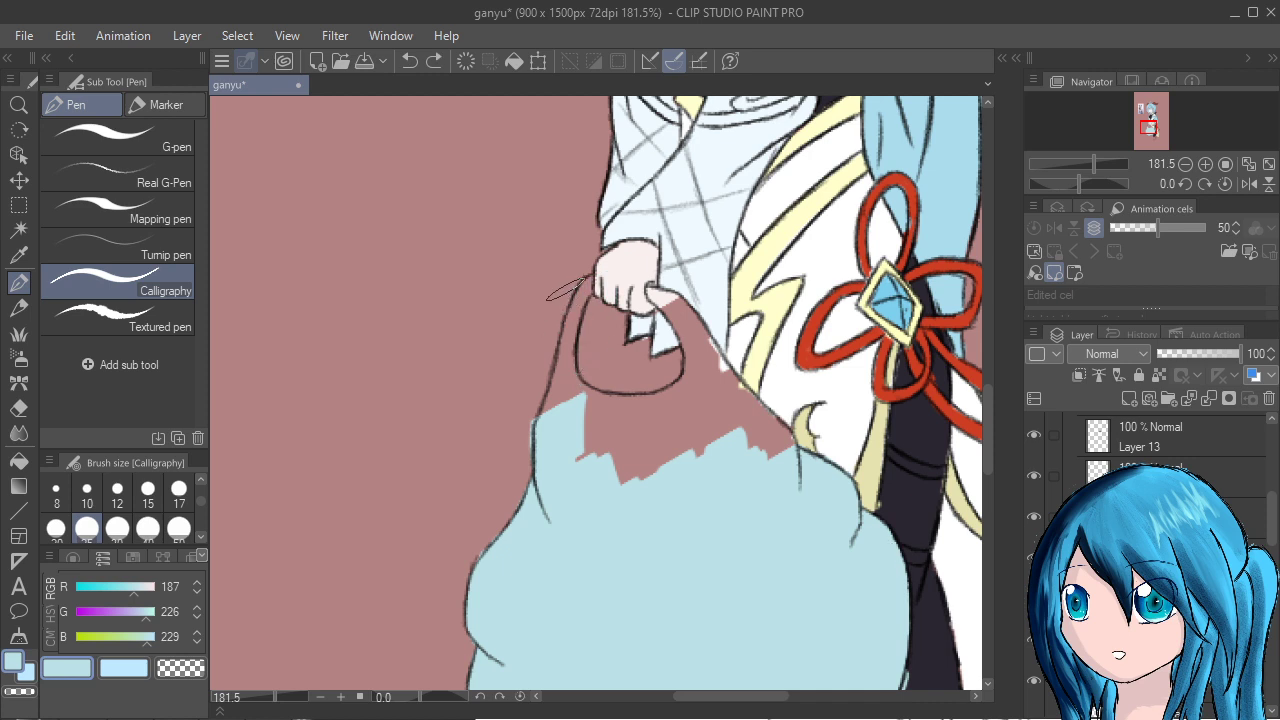
pyautogui.moveTo(569, 288)
pyautogui.mouseDown()
pyautogui.moveTo(553, 356)
pyautogui.moveTo(568, 307)
pyautogui.moveTo(555, 434)
pyautogui.moveTo(568, 460)
pyautogui.moveTo(575, 394)
pyautogui.moveTo(569, 403)
pyautogui.moveTo(558, 385)
pyautogui.moveTo(603, 426)
pyautogui.mouseUp()
pyautogui.moveTo(567, 287)
pyautogui.mouseDown()
pyautogui.moveTo(551, 326)
pyautogui.moveTo(579, 266)
pyautogui.moveTo(535, 364)
pyautogui.moveTo(552, 334)
pyautogui.moveTo(535, 410)
pyautogui.mouseUp()
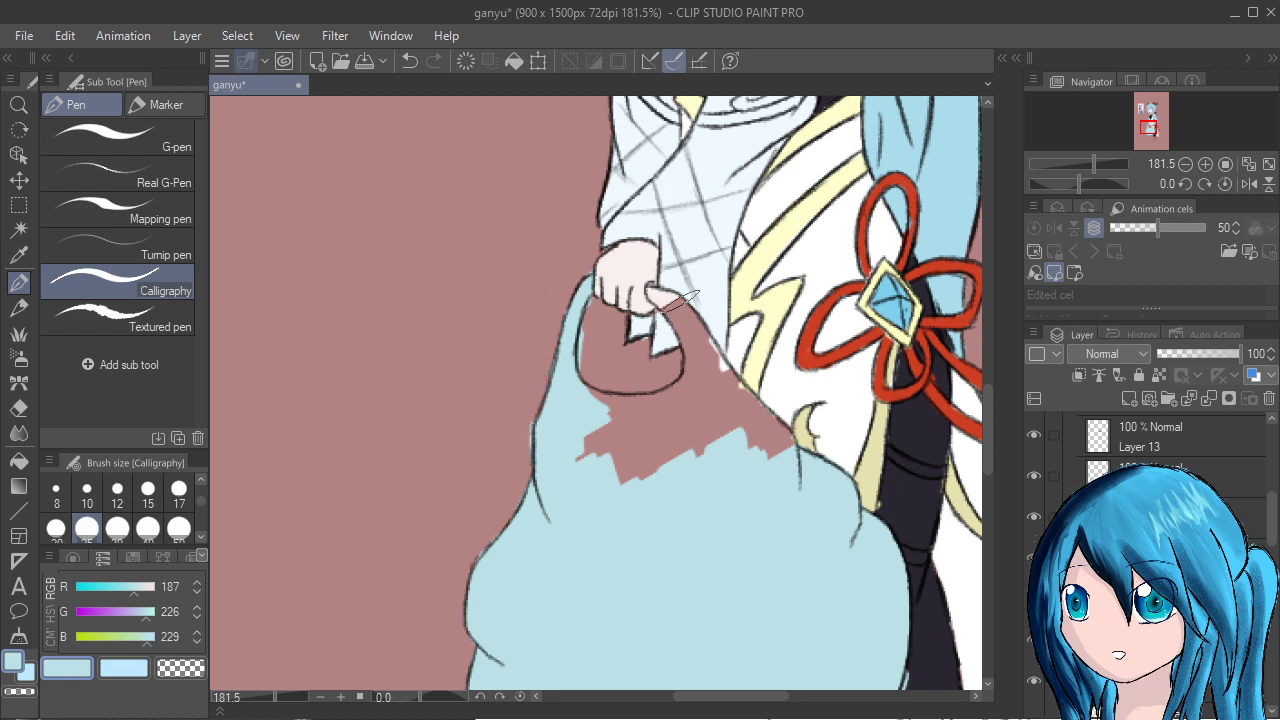
pyautogui.moveTo(651, 294)
pyautogui.mouseDown()
pyautogui.moveTo(695, 333)
pyautogui.moveTo(647, 289)
pyautogui.moveTo(674, 323)
pyautogui.moveTo(691, 312)
pyautogui.moveTo(745, 416)
pyautogui.mouseUp()
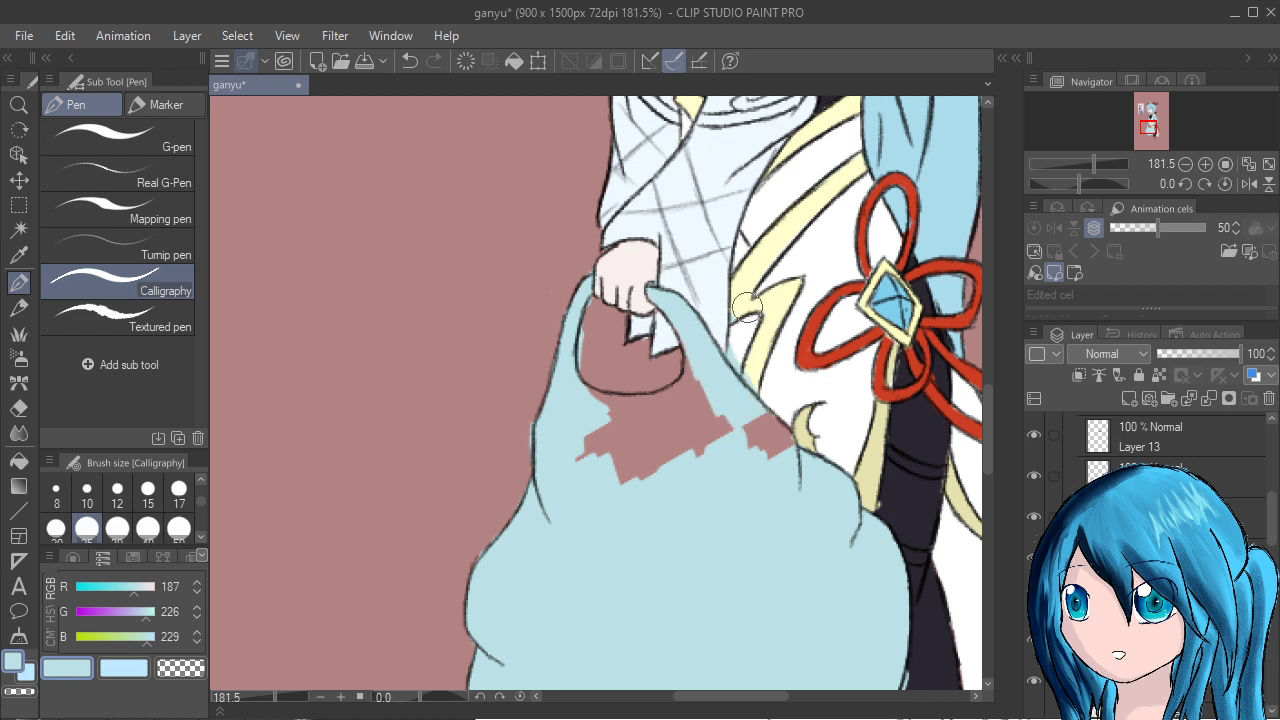
pyautogui.moveTo(747, 307)
pyautogui.mouseDown()
pyautogui.moveTo(725, 327)
pyautogui.moveTo(760, 388)
pyautogui.moveTo(736, 357)
pyautogui.mouseUp()
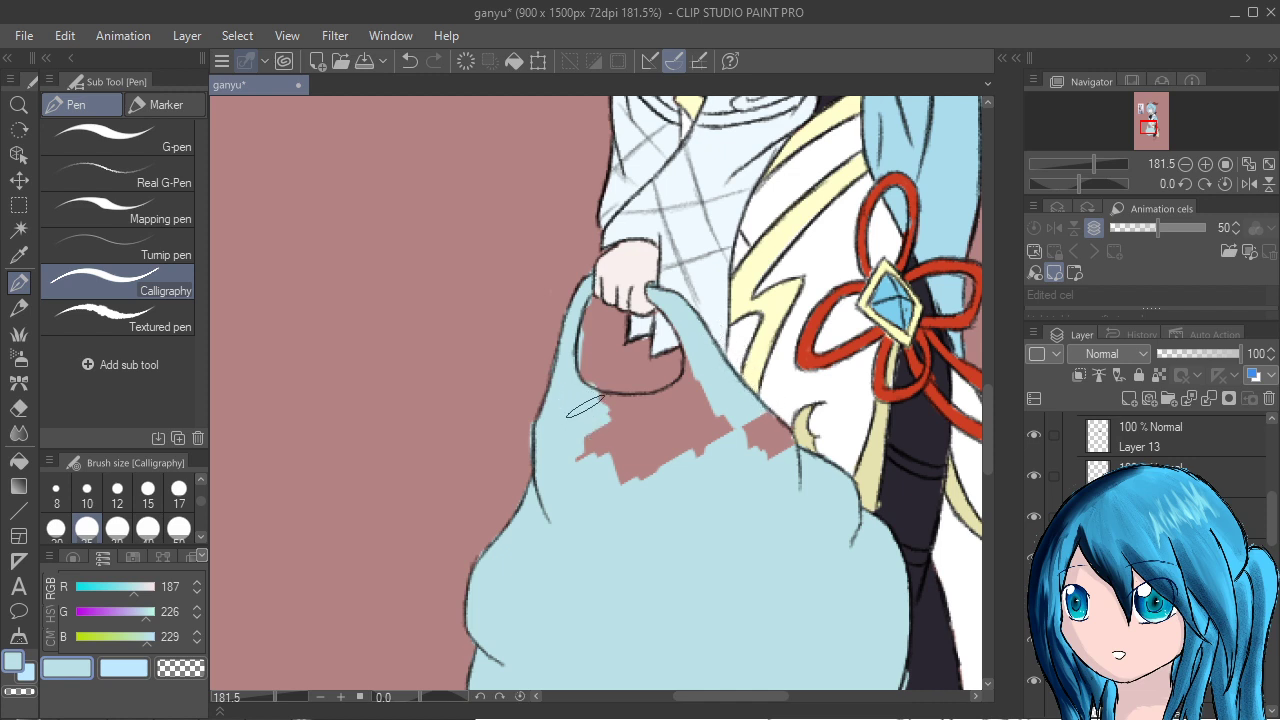
pyautogui.moveTo(594, 410)
pyautogui.mouseDown()
pyautogui.moveTo(655, 418)
pyautogui.moveTo(690, 395)
pyautogui.moveTo(702, 360)
pyautogui.mouseUp()
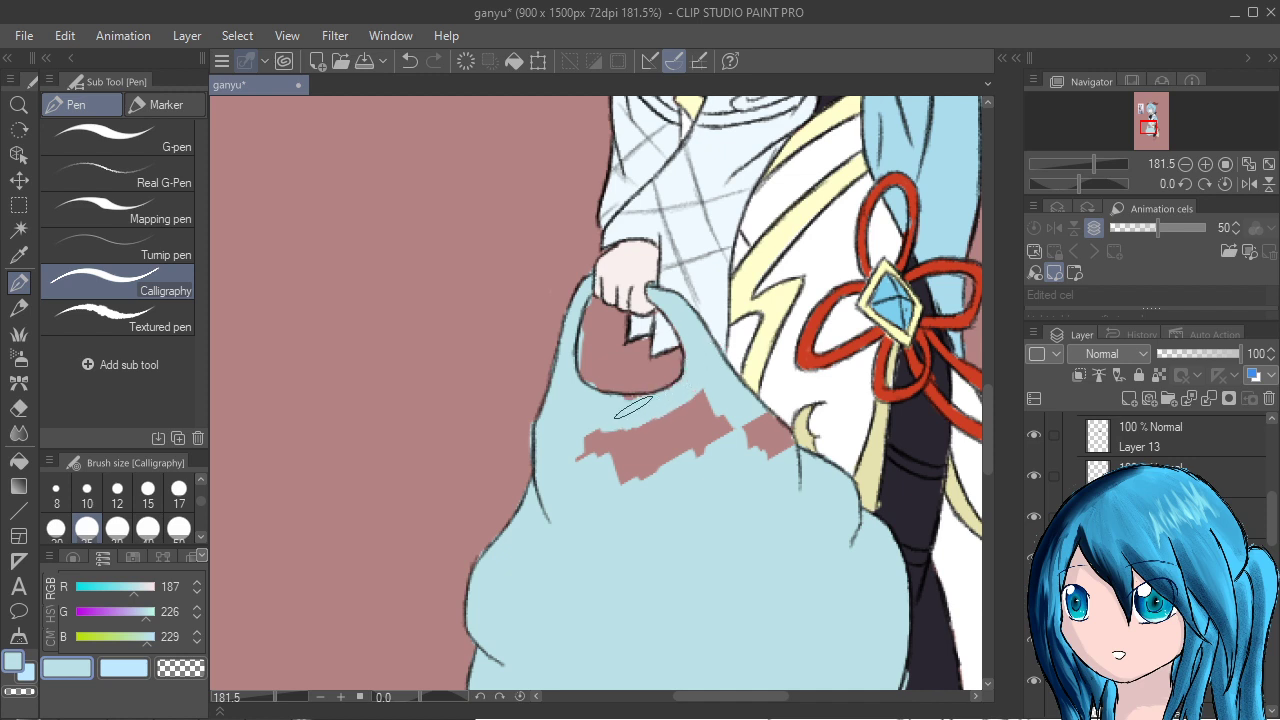
pyautogui.moveTo(598, 421)
pyautogui.mouseDown()
pyautogui.moveTo(622, 496)
pyautogui.moveTo(630, 440)
pyautogui.moveTo(645, 471)
pyautogui.moveTo(660, 435)
pyautogui.moveTo(647, 445)
pyautogui.moveTo(665, 460)
pyautogui.moveTo(679, 434)
pyautogui.moveTo(710, 437)
pyautogui.moveTo(710, 493)
pyautogui.moveTo(741, 415)
pyautogui.moveTo(722, 432)
pyautogui.moveTo(771, 466)
pyautogui.moveTo(757, 423)
pyautogui.mouseUp()
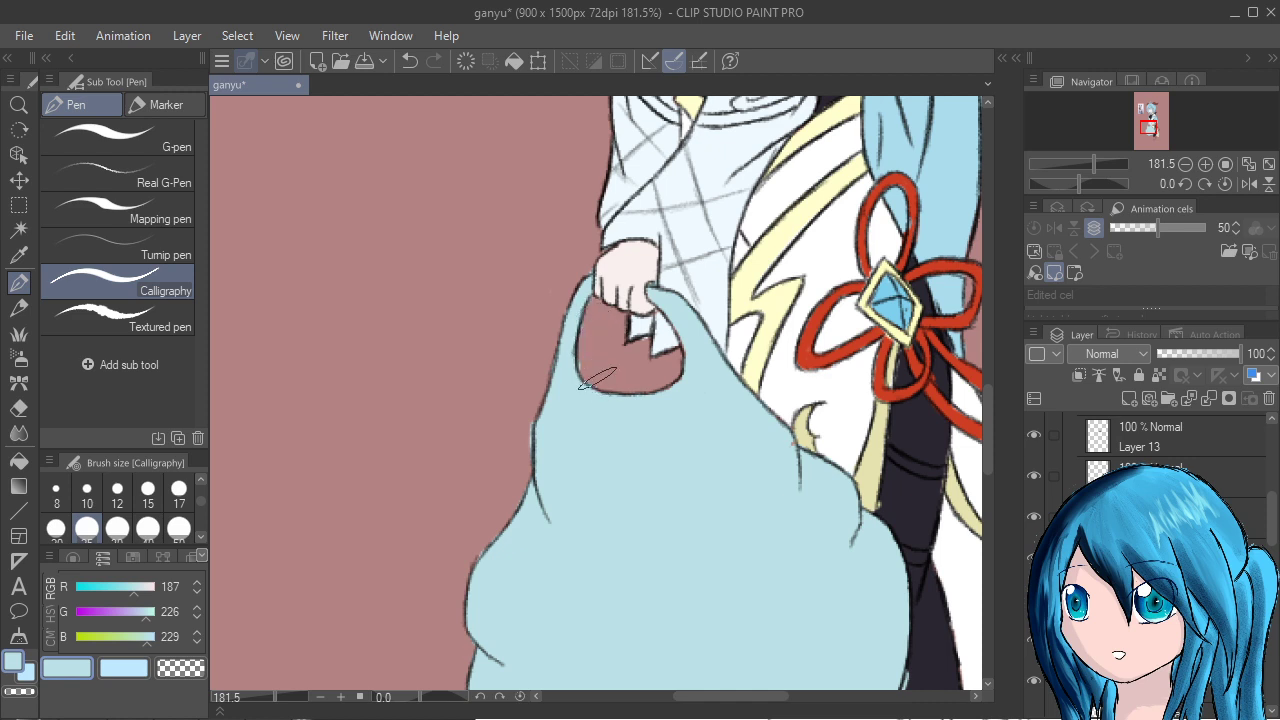
# Look through the layer list and view the whole figure beside the reference image.
pyautogui.scroll(-3, 783, 463)
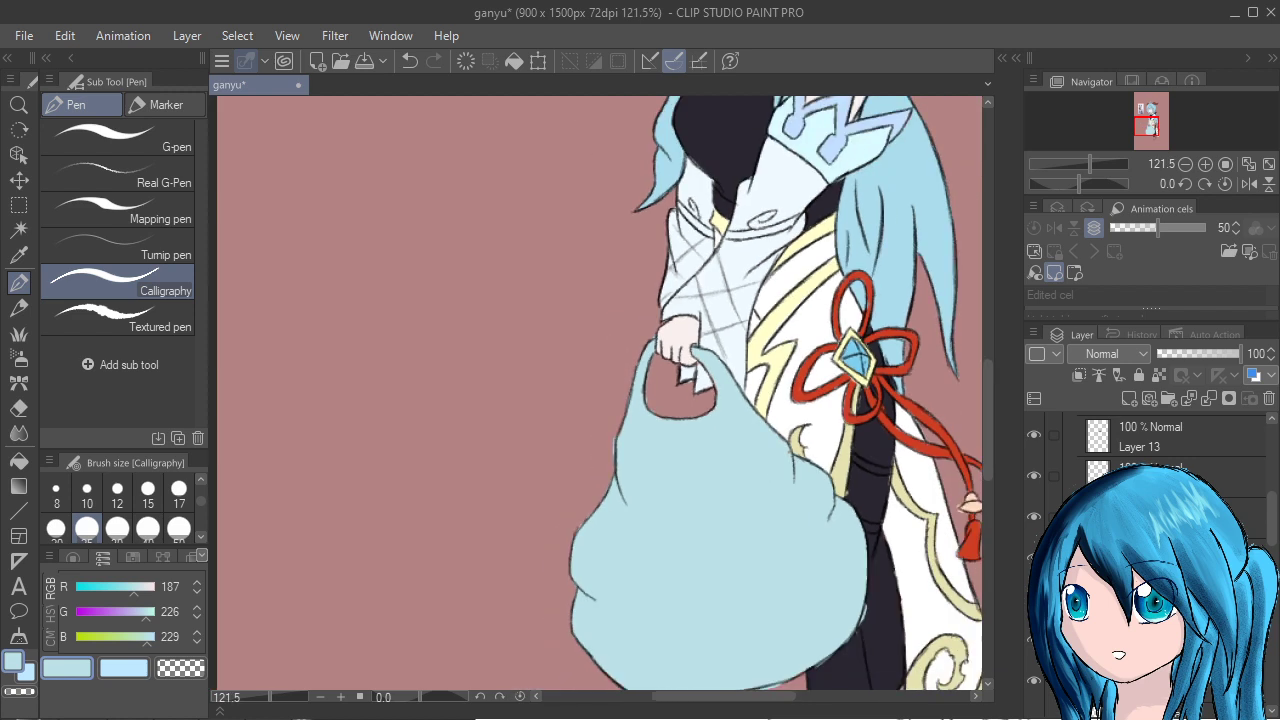
pyautogui.scroll(-1, 1150, 445)
pyautogui.scroll(-3, 1150, 445)
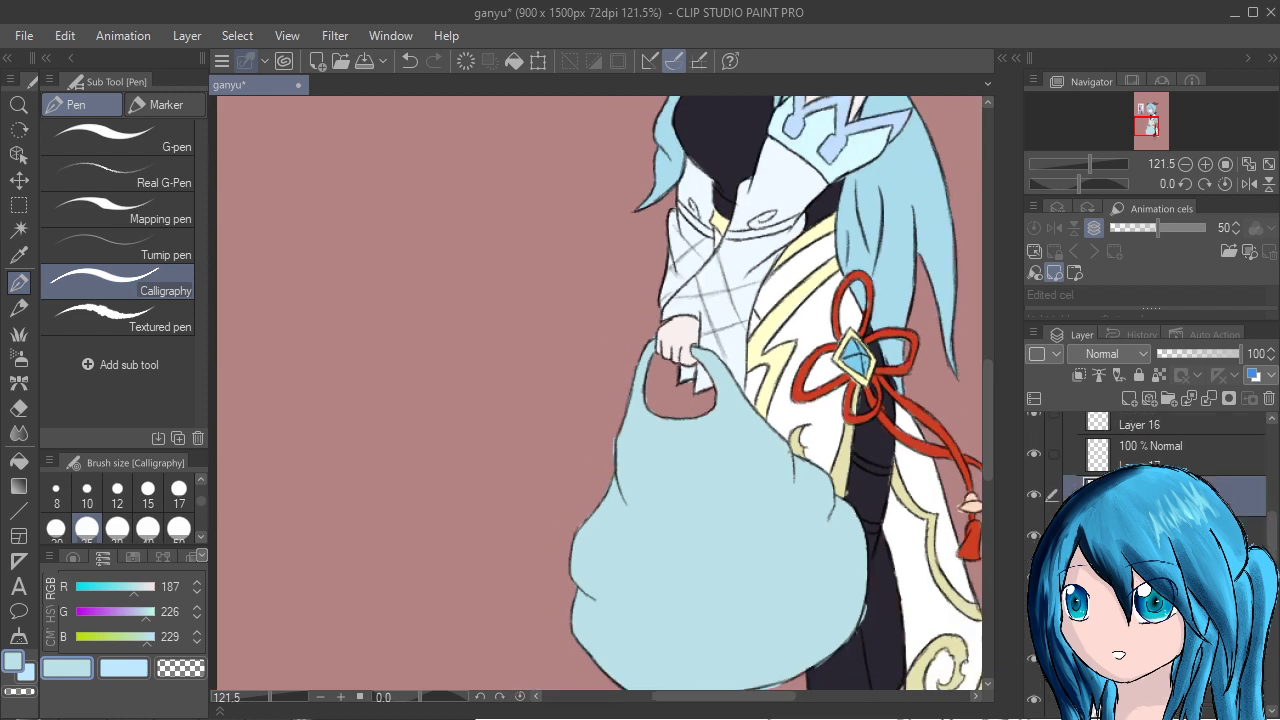
pyautogui.scroll(5, 1150, 445)
pyautogui.scroll(-4, 1150, 445)
pyautogui.scroll(3, 1150, 445)
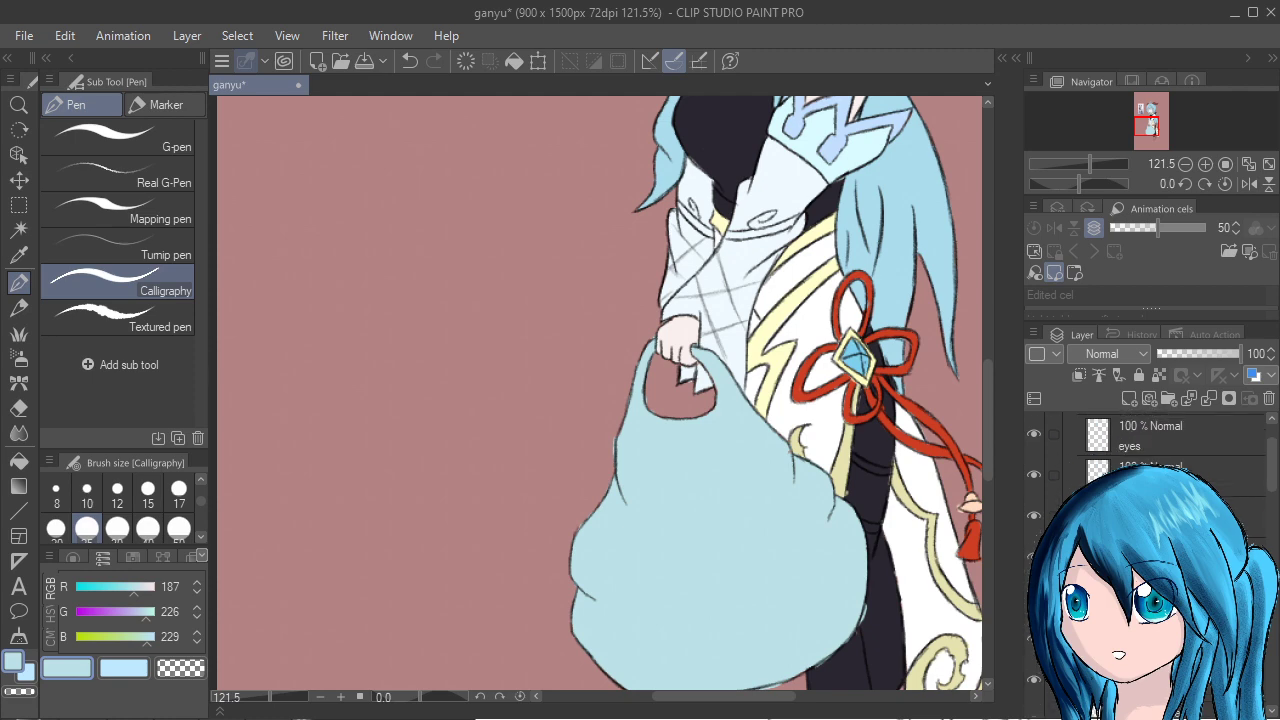
pyautogui.scroll(3, 1150, 445)
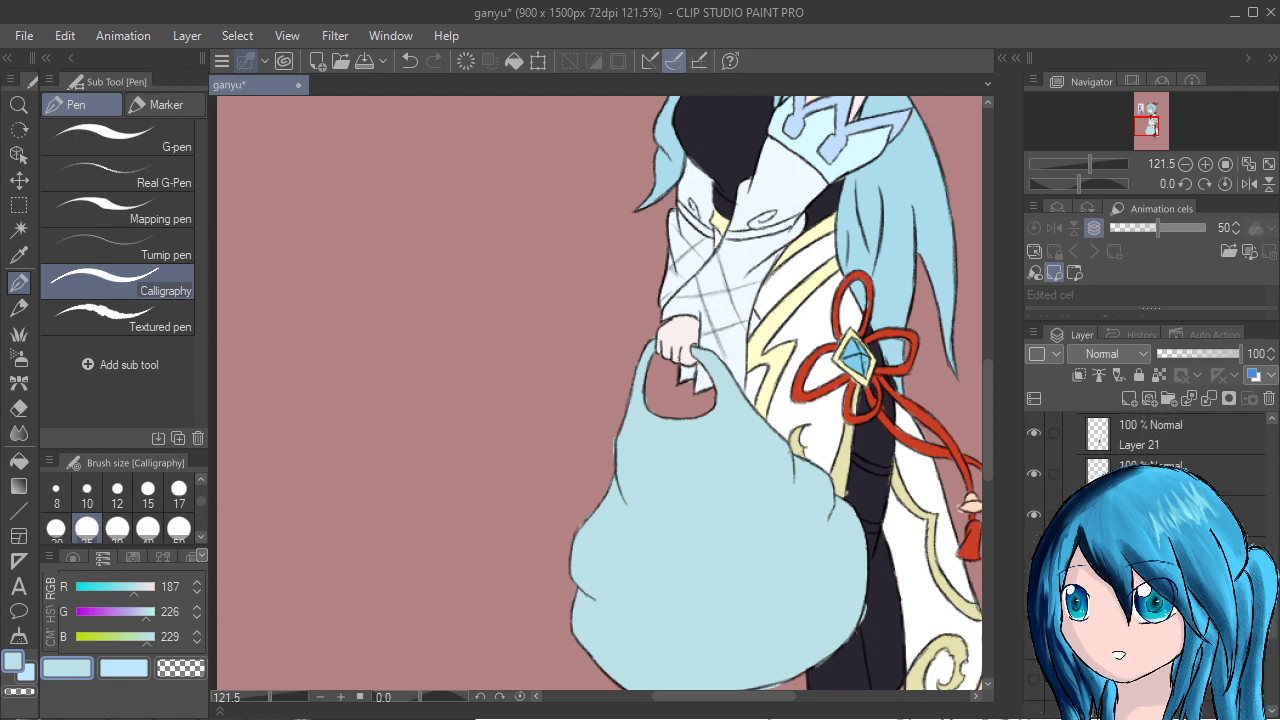
pyautogui.click(1034, 597)
pyautogui.scroll(-3, 909, 568)
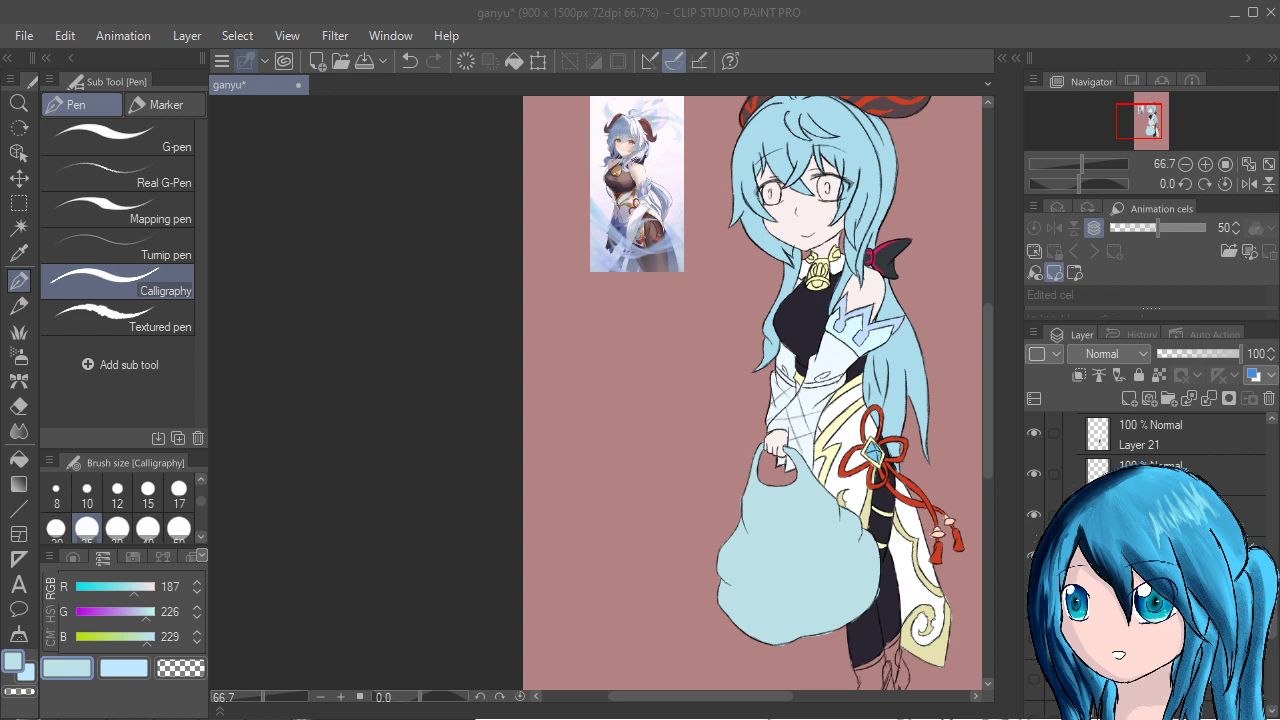
pyautogui.scroll(-1, 920, 566)
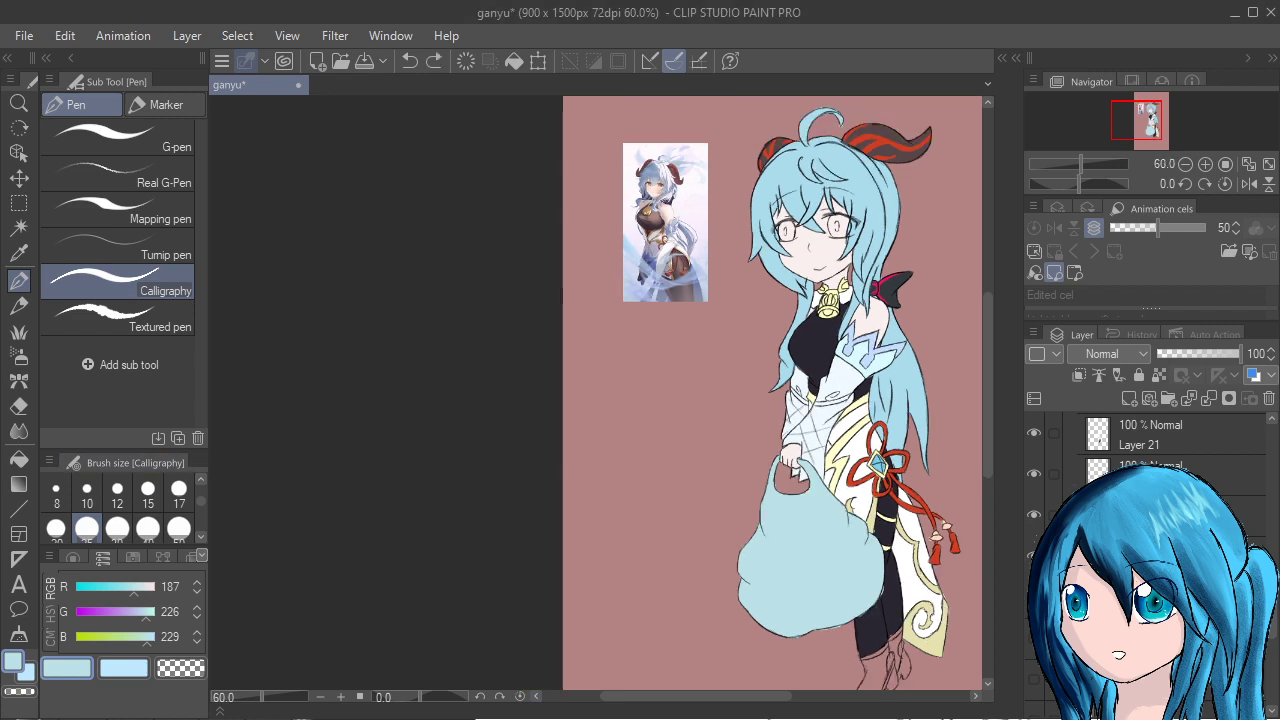
# Set the colour to RGB 255, 97, 90 and paint the bands around both ankles at the lower edge of the dark stockings.
pyautogui.scroll(8, 874, 643)
pyautogui.moveTo(872, 642); pyautogui.dragTo(736, 551)
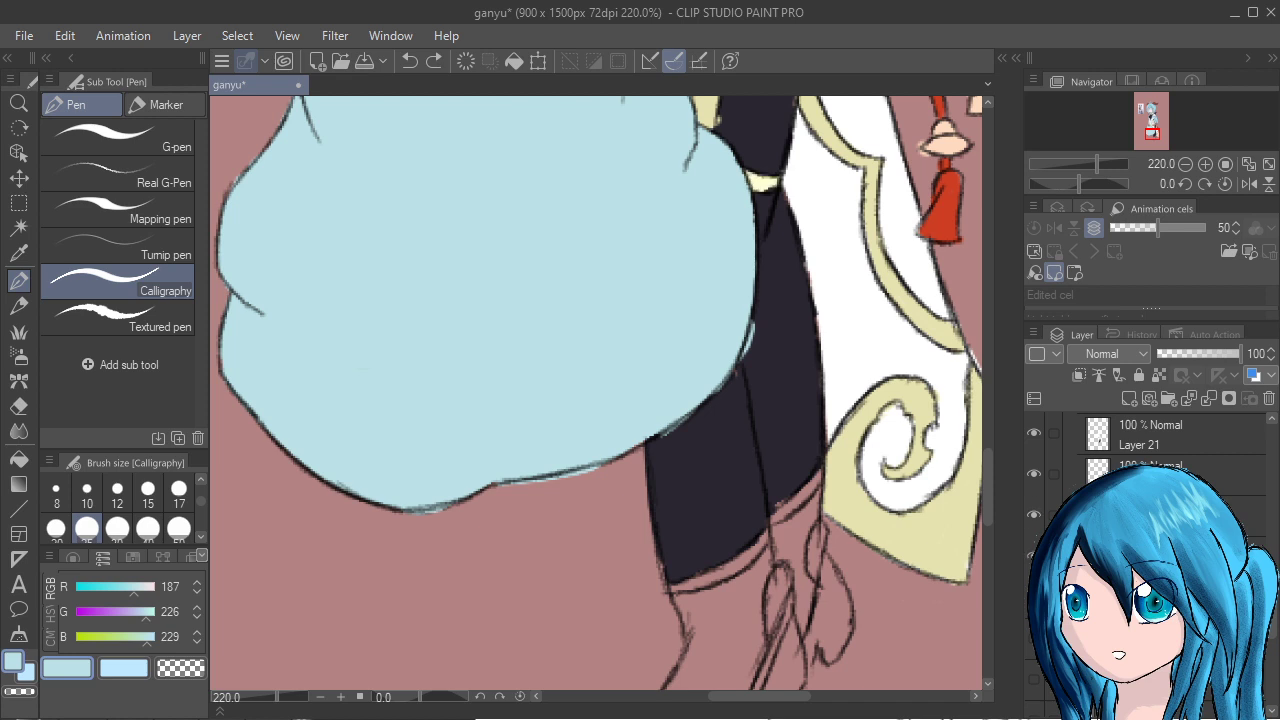
pyautogui.click(1034, 433)
pyautogui.click(1034, 433)
pyautogui.click(1034, 433)
pyautogui.click(1034, 433)
pyautogui.moveTo(134, 588); pyautogui.dragTo(106, 613)
pyautogui.moveTo(147, 638); pyautogui.dragTo(104, 638)
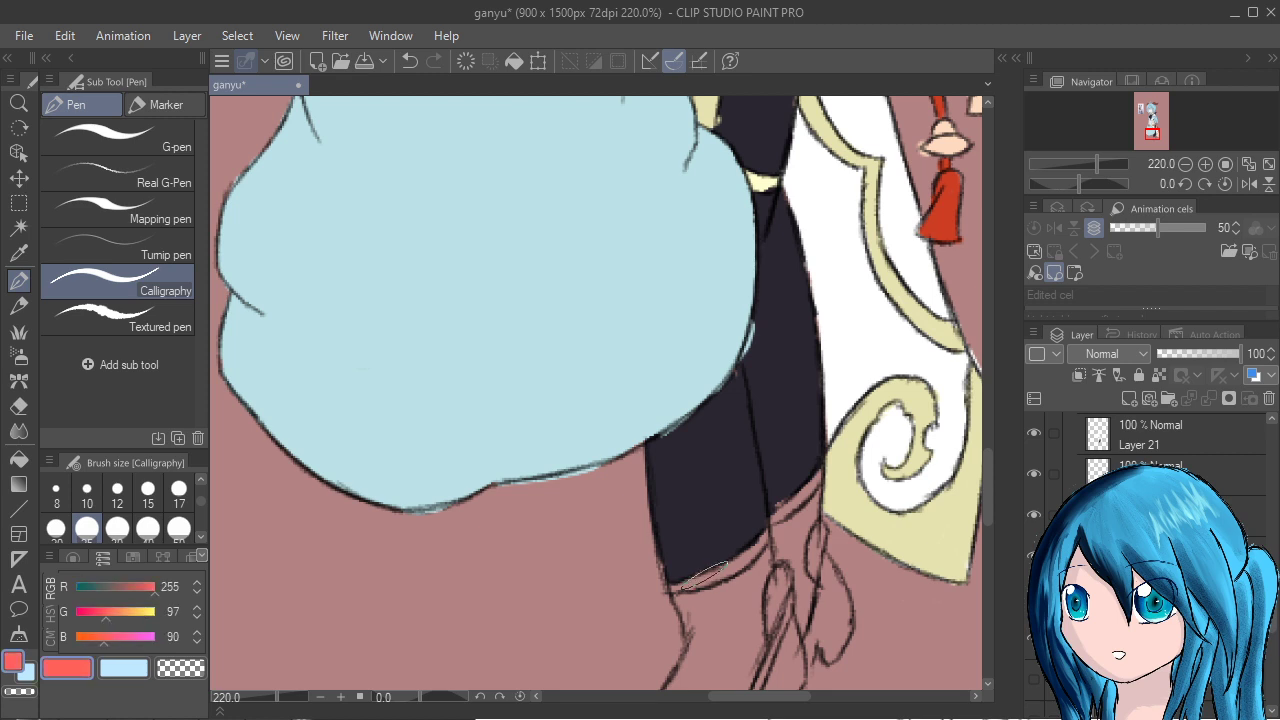
pyautogui.moveTo(702, 573)
pyautogui.mouseDown()
pyautogui.moveTo(725, 574)
pyautogui.moveTo(739, 554)
pyautogui.mouseUp()
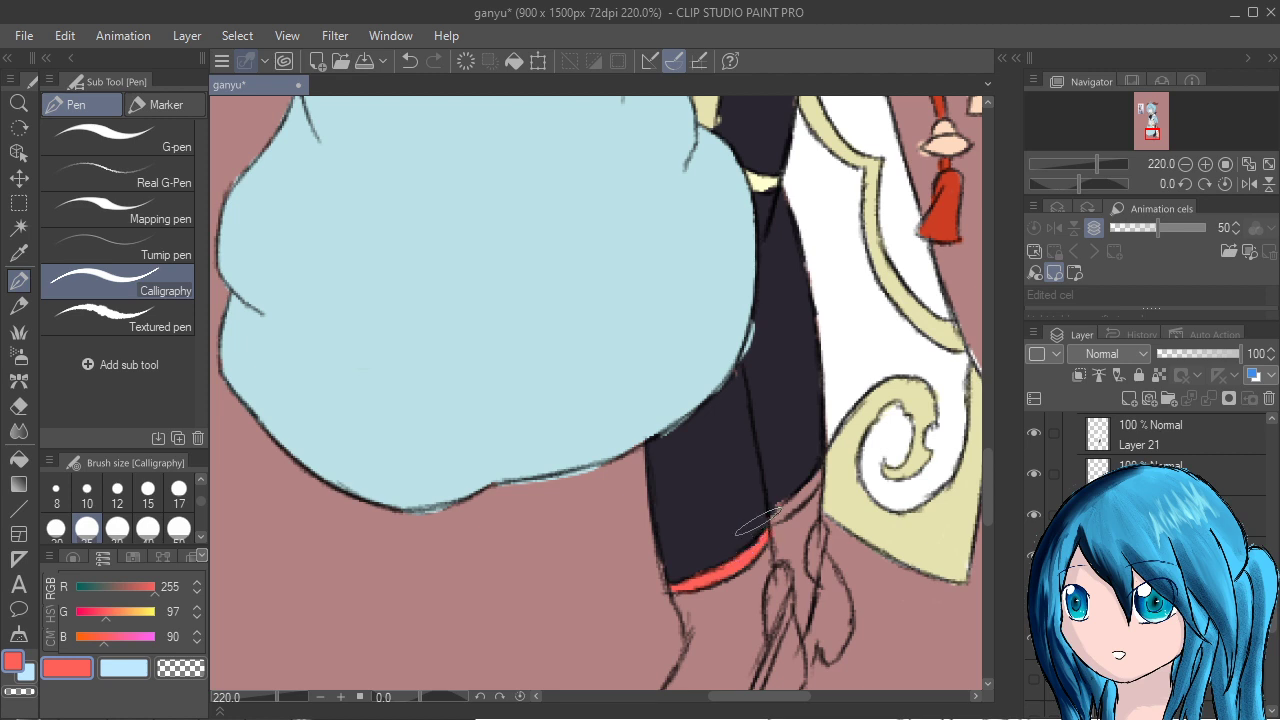
pyautogui.moveTo(816, 489); pyautogui.dragTo(772, 515)
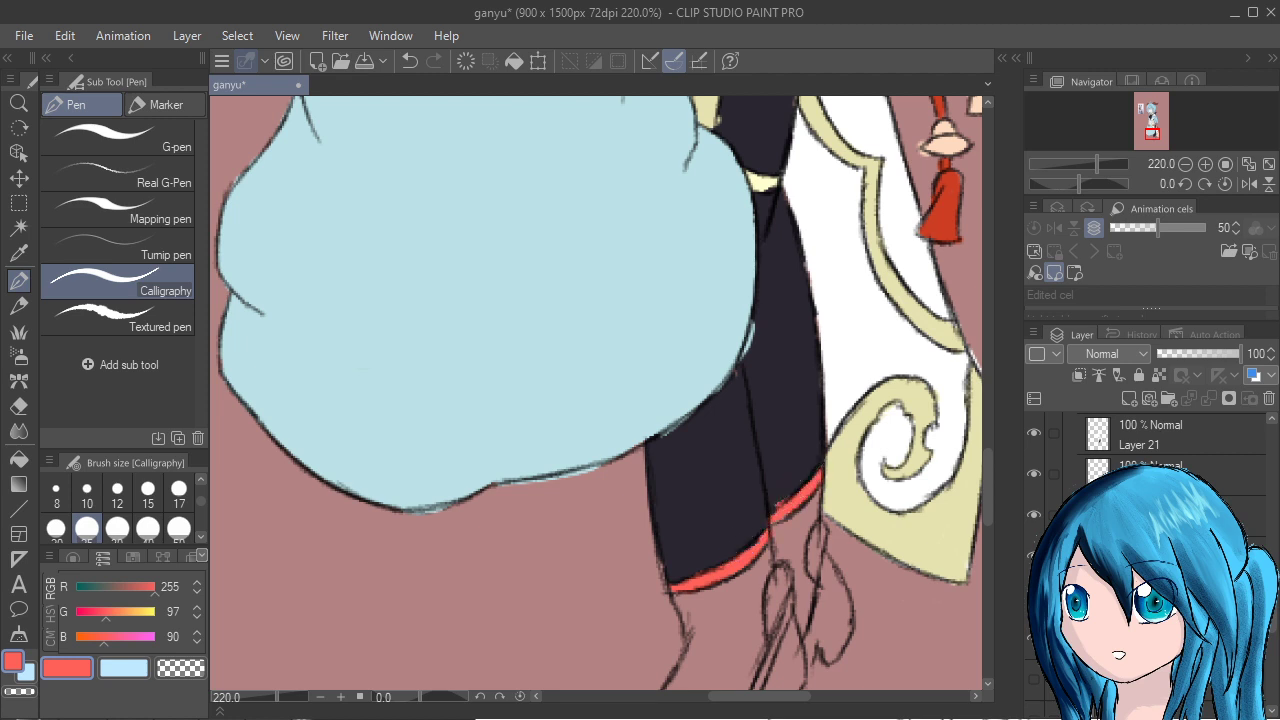
# Sample the dark RGB 42, 38, 48 from the stocking and paint the front foot below the red band, clearing stray paint outside the outline.
pyautogui.click(1150, 555)
pyautogui.keyDown('alt'); pyautogui.click(768, 140); pyautogui.keyUp('alt')
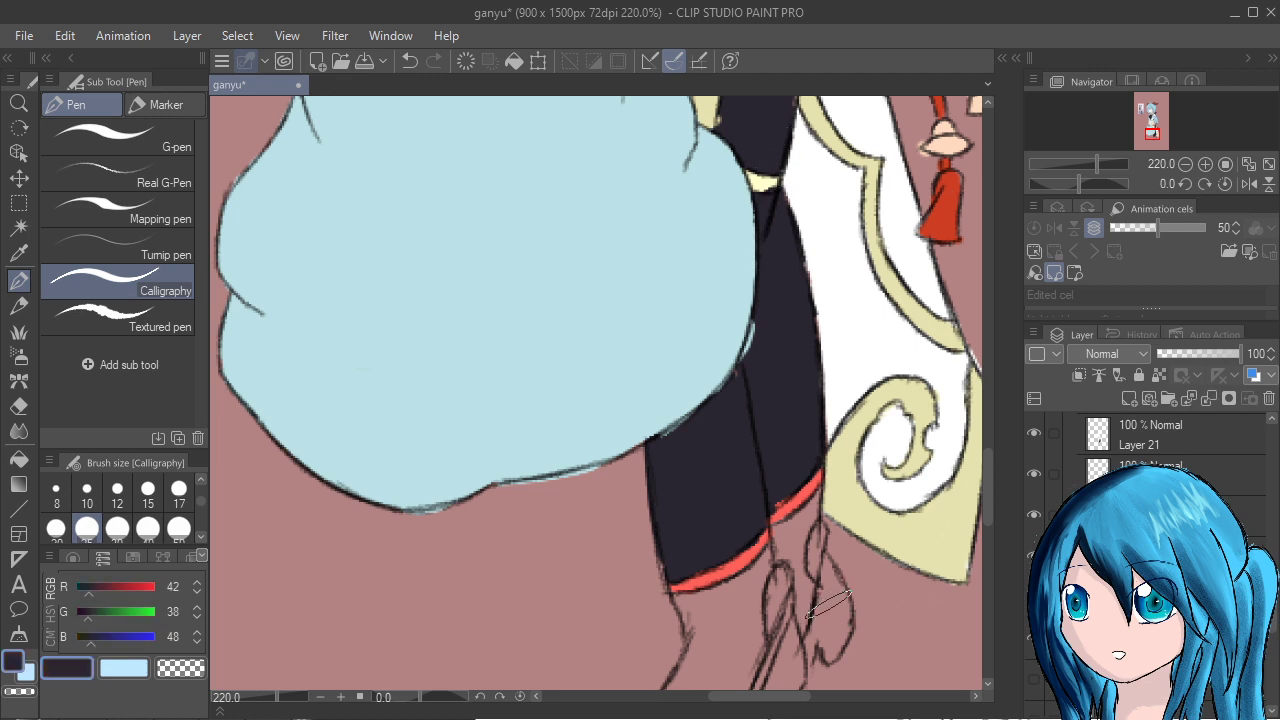
pyautogui.moveTo(828, 605); pyautogui.dragTo(910, 452)
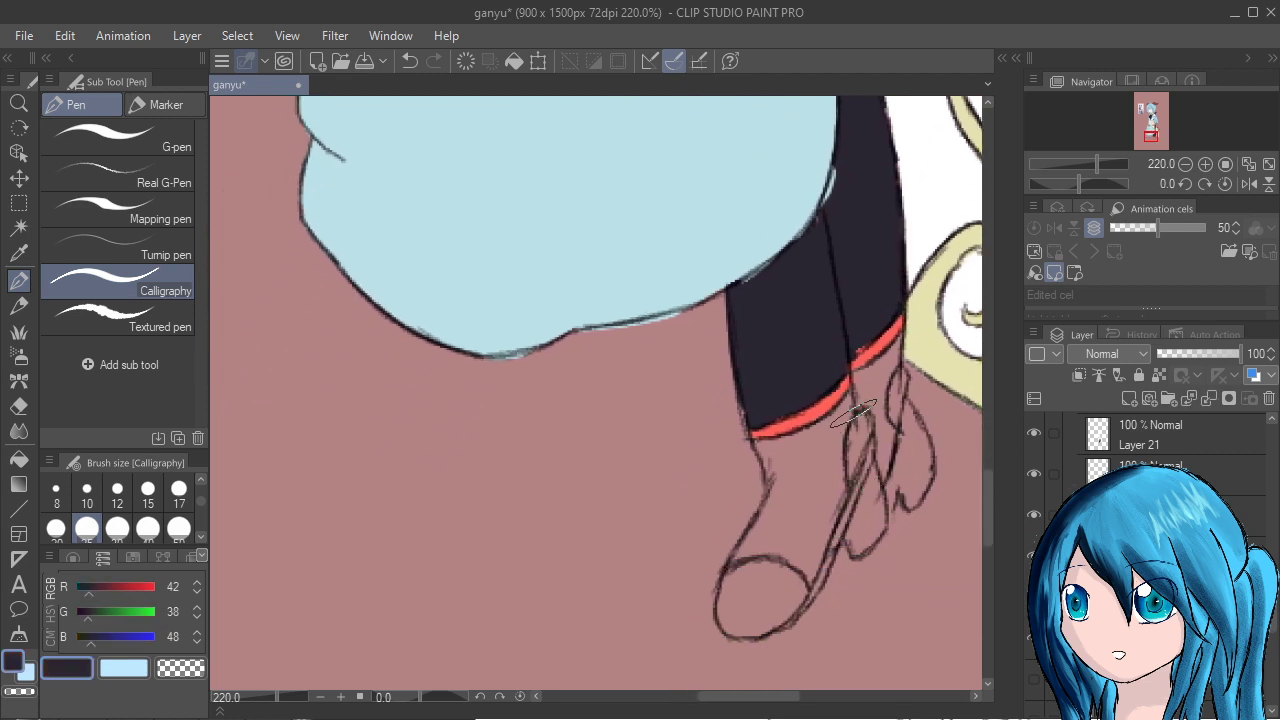
pyautogui.moveTo(879, 370); pyautogui.dragTo(874, 387)
pyautogui.moveTo(884, 339)
pyautogui.mouseDown()
pyautogui.moveTo(887, 388)
pyautogui.moveTo(883, 357)
pyautogui.mouseUp()
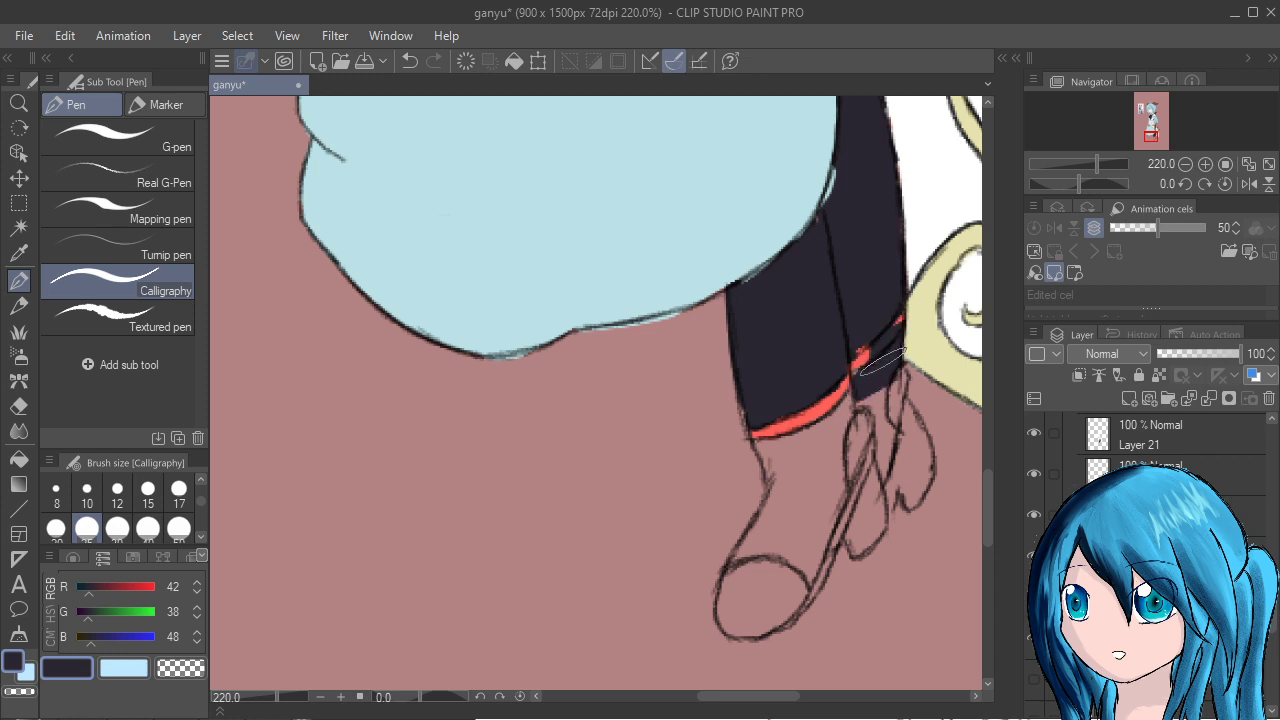
pyautogui.hotkey('ctrl', 'z')
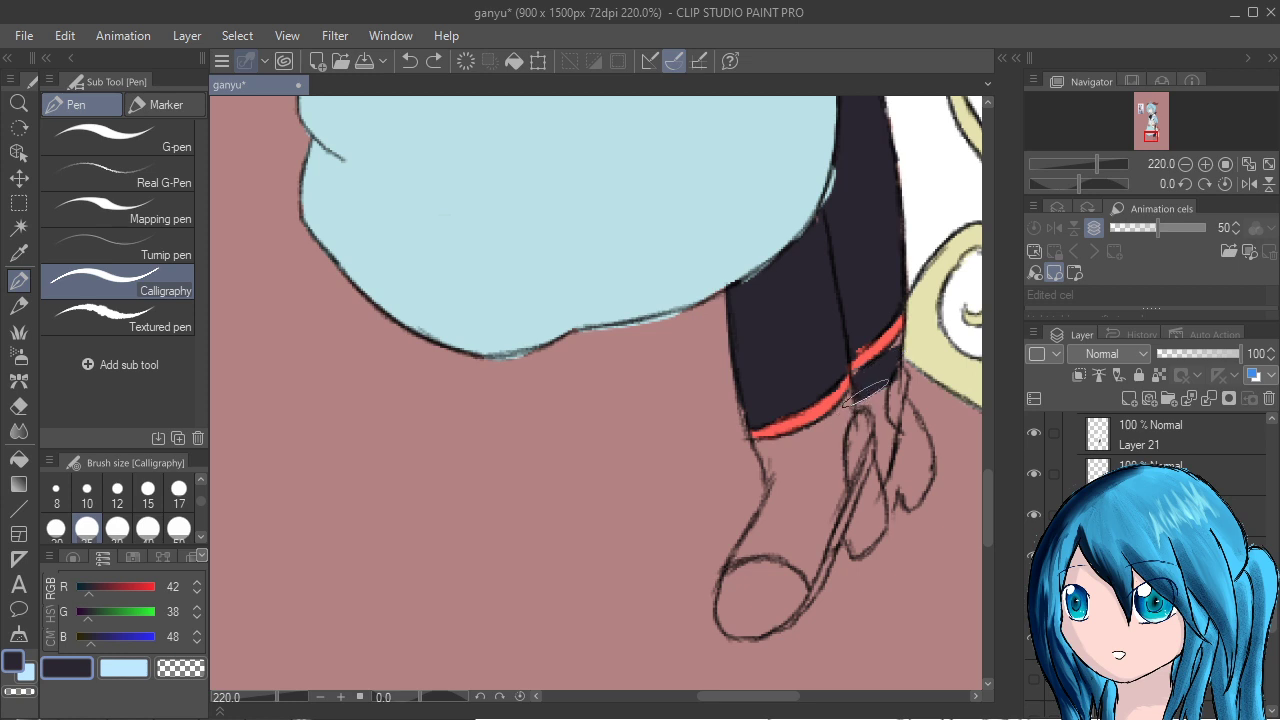
pyautogui.moveTo(870, 396)
pyautogui.mouseDown()
pyautogui.moveTo(829, 432)
pyautogui.moveTo(739, 456)
pyautogui.moveTo(832, 418)
pyautogui.moveTo(783, 456)
pyautogui.moveTo(791, 498)
pyautogui.moveTo(748, 552)
pyautogui.moveTo(785, 531)
pyautogui.moveTo(773, 548)
pyautogui.moveTo(798, 548)
pyautogui.moveTo(835, 583)
pyautogui.moveTo(819, 474)
pyautogui.moveTo(831, 443)
pyautogui.moveTo(801, 508)
pyautogui.moveTo(802, 541)
pyautogui.moveTo(846, 578)
pyautogui.moveTo(862, 565)
pyautogui.moveTo(828, 613)
pyautogui.moveTo(855, 534)
pyautogui.moveTo(815, 610)
pyautogui.moveTo(852, 527)
pyautogui.moveTo(829, 585)
pyautogui.mouseUp()
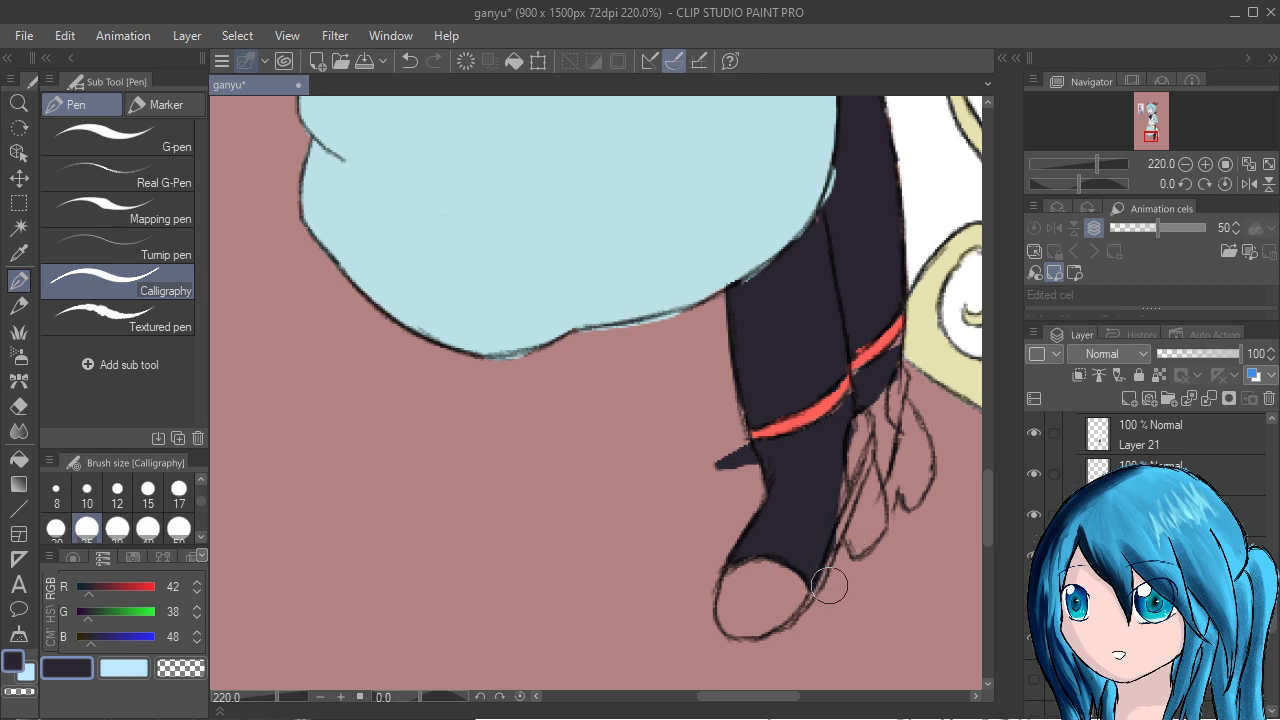
pyautogui.moveTo(723, 443)
pyautogui.mouseDown()
pyautogui.moveTo(726, 483)
pyautogui.moveTo(713, 461)
pyautogui.moveTo(736, 504)
pyautogui.moveTo(748, 462)
pyautogui.mouseUp()
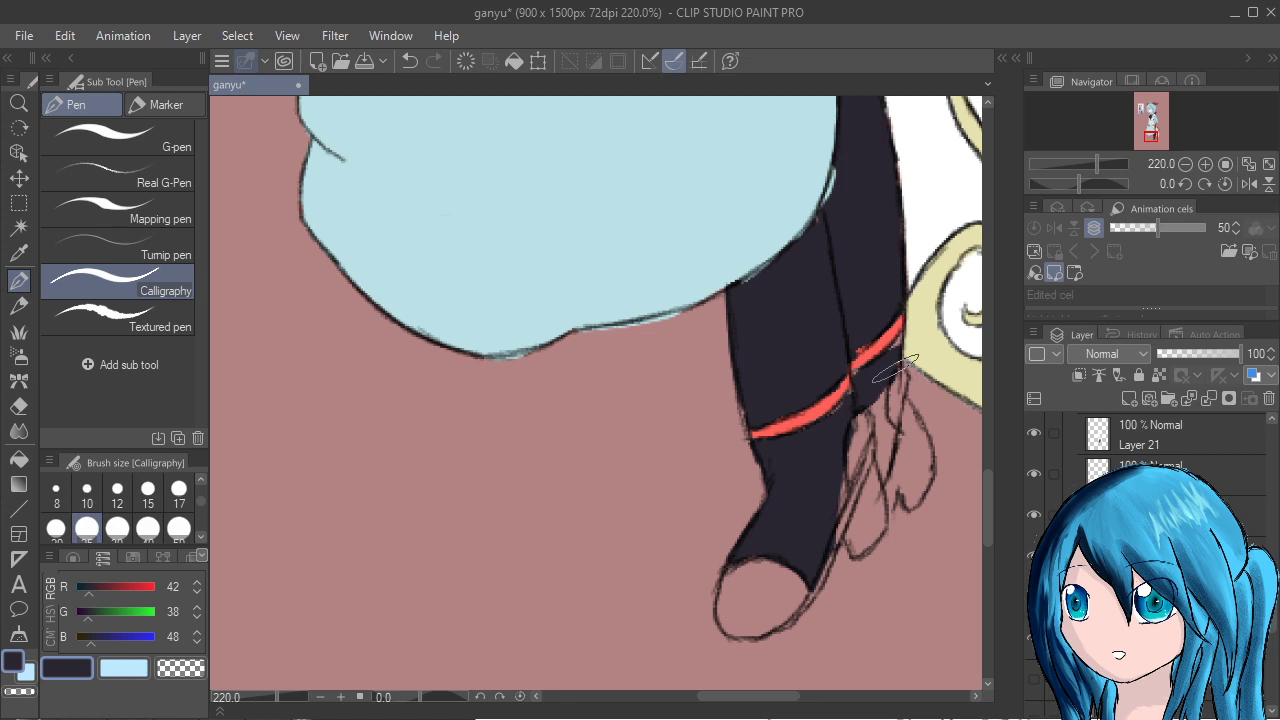
# Paint the rear foot the same dark colour and clear the excess paint over the shoe heels.
pyautogui.moveTo(893, 368); pyautogui.dragTo(878, 452)
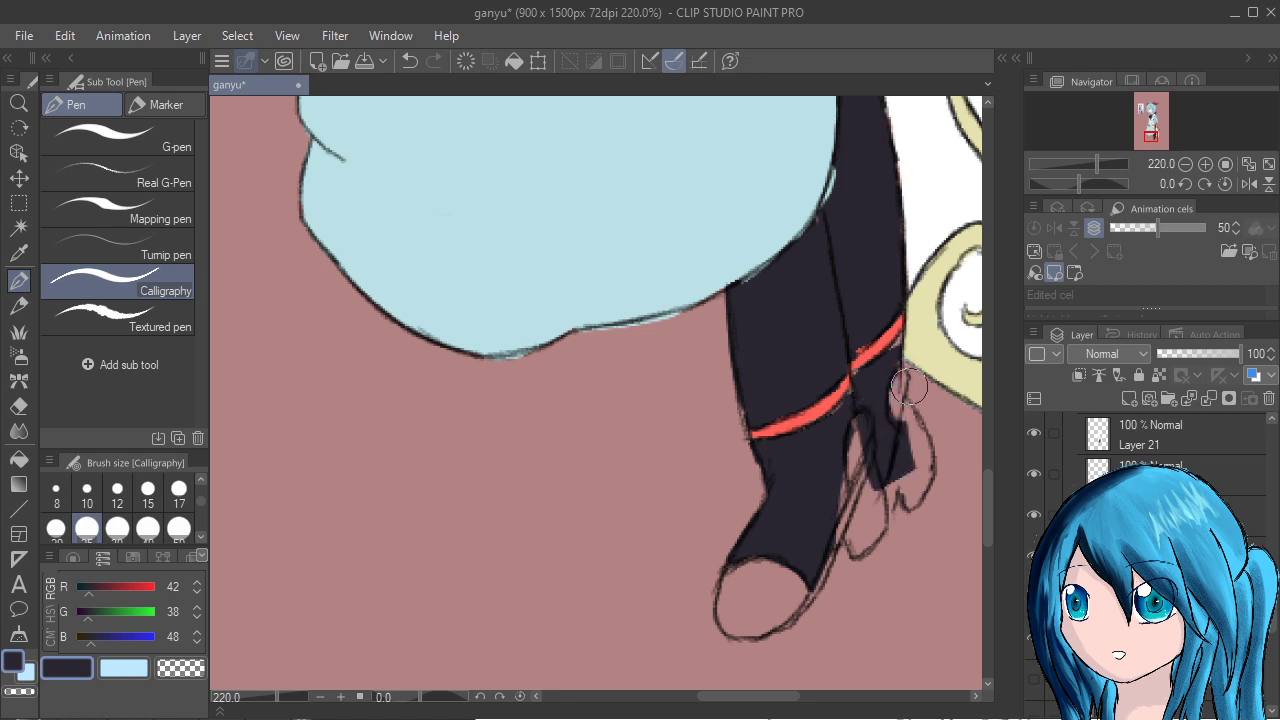
pyautogui.moveTo(859, 443)
pyautogui.mouseDown()
pyautogui.moveTo(880, 473)
pyautogui.moveTo(901, 446)
pyautogui.moveTo(871, 452)
pyautogui.moveTo(863, 474)
pyautogui.moveTo(860, 454)
pyautogui.moveTo(868, 485)
pyautogui.moveTo(865, 445)
pyautogui.moveTo(870, 489)
pyautogui.moveTo(857, 425)
pyautogui.moveTo(873, 480)
pyautogui.moveTo(902, 503)
pyautogui.moveTo(916, 423)
pyautogui.moveTo(889, 498)
pyautogui.moveTo(915, 422)
pyautogui.moveTo(899, 386)
pyautogui.mouseUp()
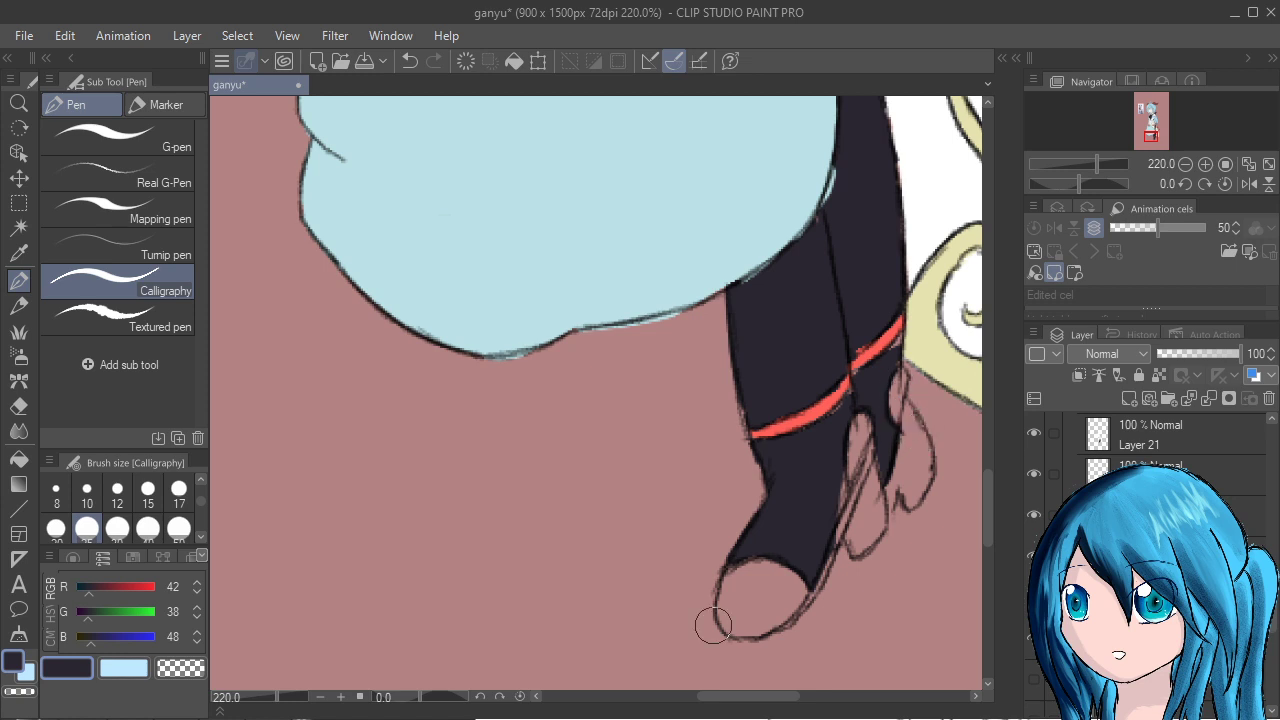
pyautogui.moveTo(850, 554)
pyautogui.mouseDown()
pyautogui.moveTo(829, 580)
pyautogui.moveTo(853, 535)
pyautogui.mouseUp()
# Sample the skirt trim's cream colour, raise its red value to 255, and paint the toe cap and both shoe heels.
pyautogui.keyDown('alt'); pyautogui.click(936, 346); pyautogui.keyUp('alt')
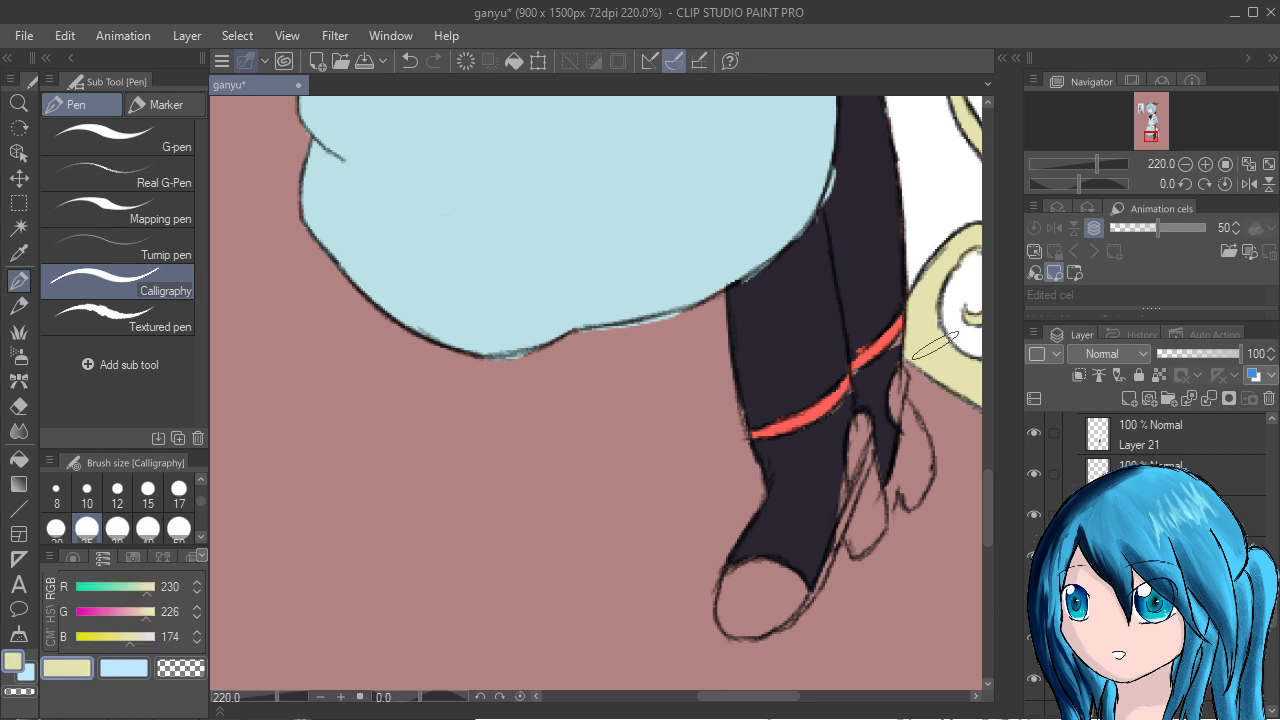
pyautogui.moveTo(147, 588); pyautogui.dragTo(156, 588)
pyautogui.moveTo(756, 561)
pyautogui.mouseDown()
pyautogui.moveTo(744, 620)
pyautogui.moveTo(762, 620)
pyautogui.moveTo(772, 583)
pyautogui.moveTo(764, 598)
pyautogui.moveTo(779, 595)
pyautogui.moveTo(759, 623)
pyautogui.moveTo(772, 626)
pyautogui.moveTo(831, 501)
pyautogui.moveTo(809, 555)
pyautogui.moveTo(815, 531)
pyautogui.moveTo(819, 545)
pyautogui.moveTo(831, 512)
pyautogui.moveTo(797, 598)
pyautogui.moveTo(850, 423)
pyautogui.moveTo(846, 487)
pyautogui.moveTo(867, 542)
pyautogui.moveTo(864, 510)
pyautogui.moveTo(846, 575)
pyautogui.moveTo(887, 539)
pyautogui.mouseUp()
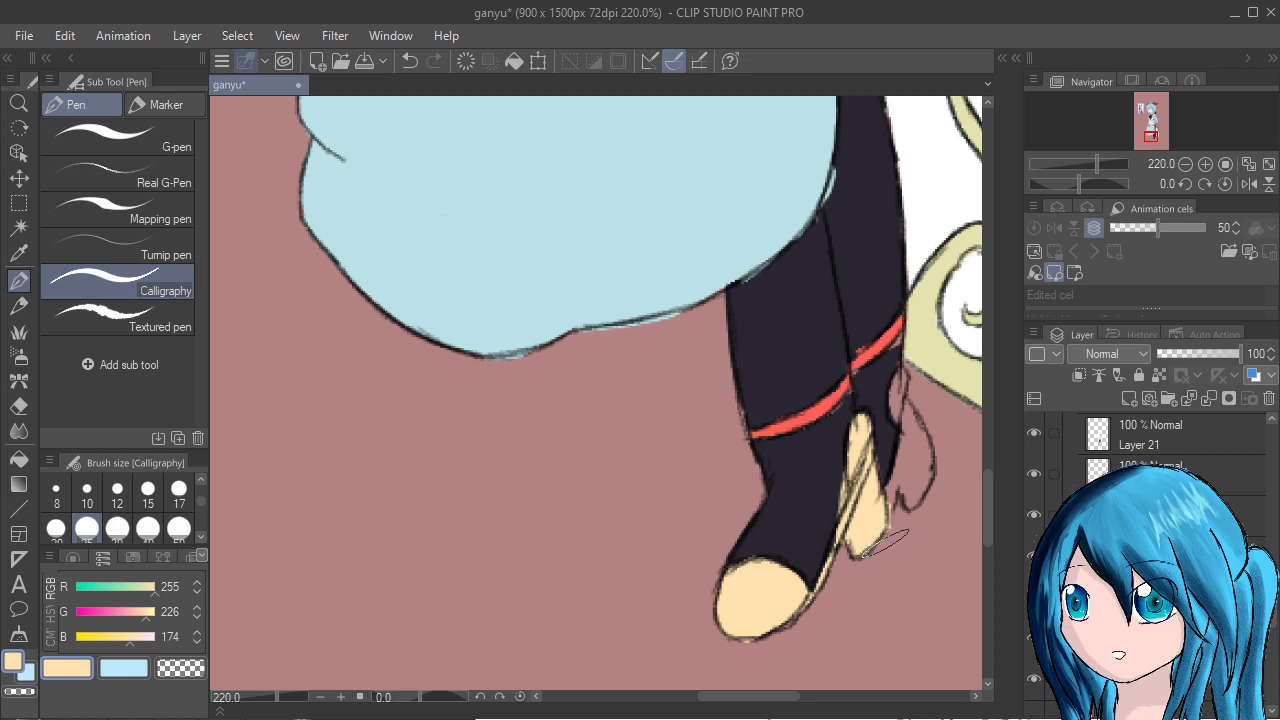
pyautogui.moveTo(892, 409)
pyautogui.mouseDown()
pyautogui.moveTo(882, 390)
pyautogui.moveTo(905, 499)
pyautogui.moveTo(911, 468)
pyautogui.moveTo(915, 520)
pyautogui.moveTo(897, 519)
pyautogui.moveTo(937, 491)
pyautogui.moveTo(932, 507)
pyautogui.mouseUp()
# Hide the reference image and the reddish-pink background layer, leaving the figure on white.
pyautogui.scroll(-5, 932, 507)
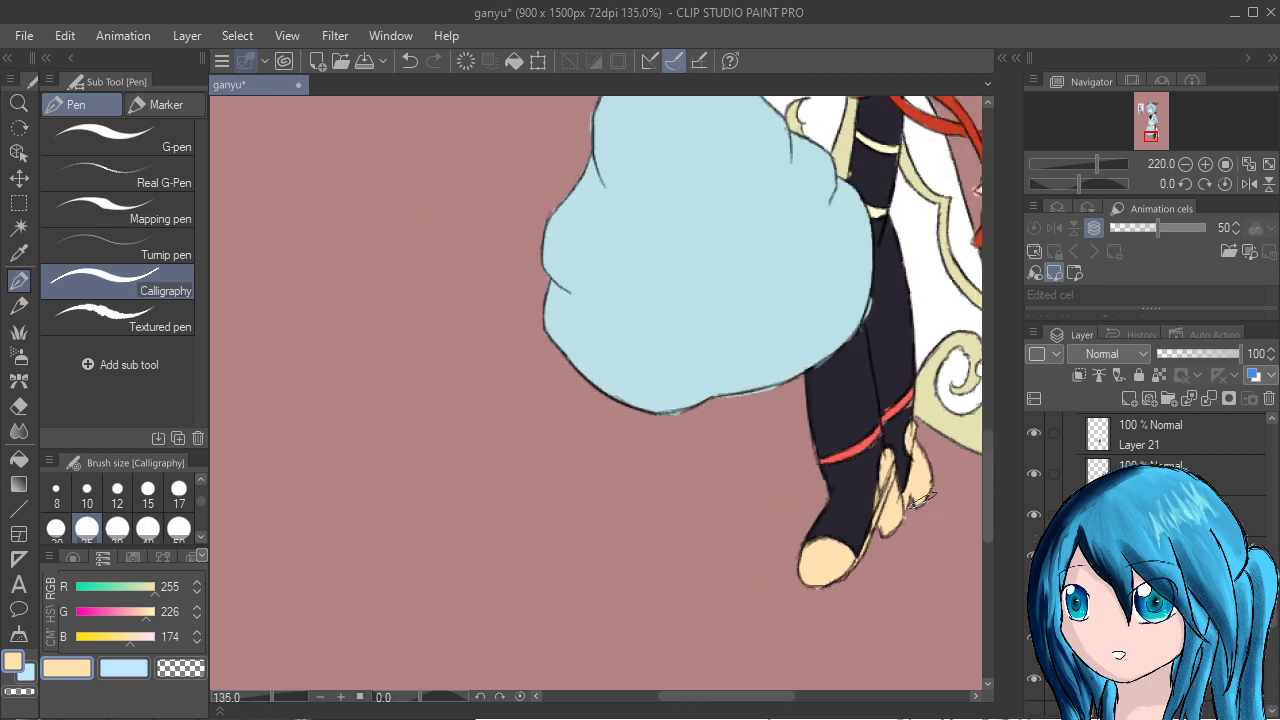
pyautogui.moveTo(1197, 413); pyautogui.dragTo(1036, 719)
pyautogui.moveTo(1190, 440); pyautogui.dragTo(1090, 620)
pyautogui.scroll(-6, 1170, 450)
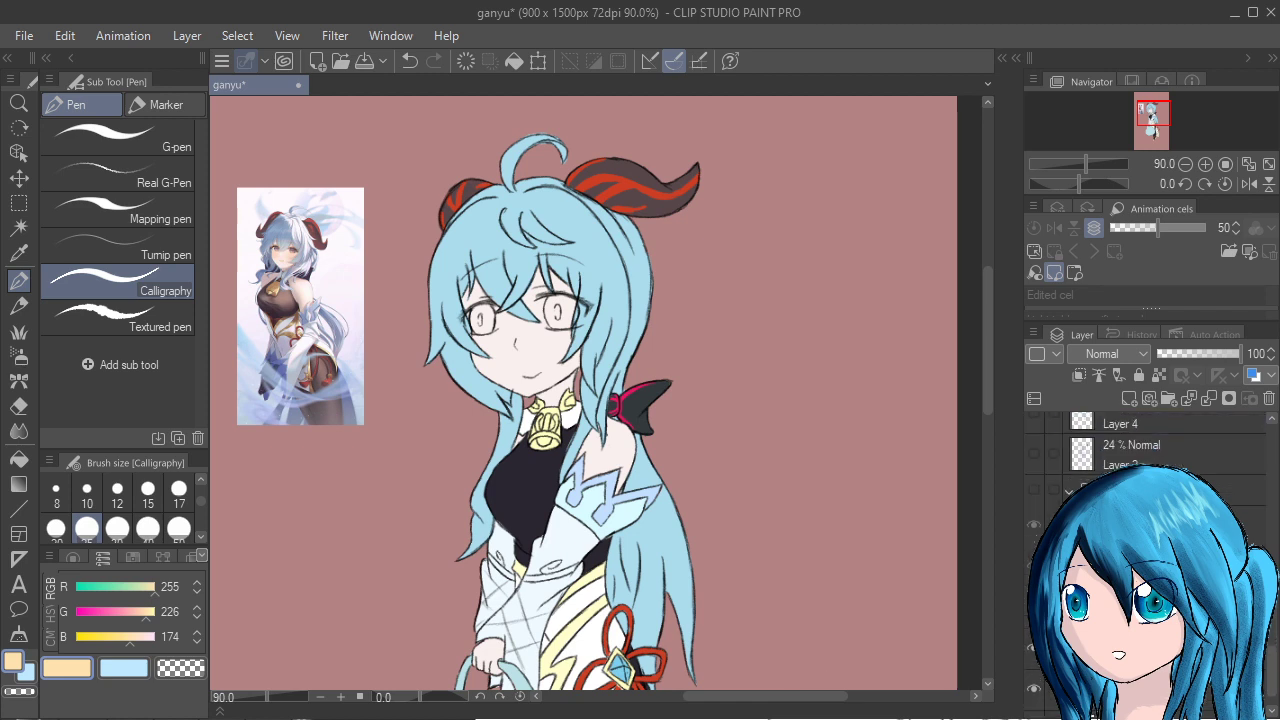
pyautogui.scroll(-6, 1150, 450)
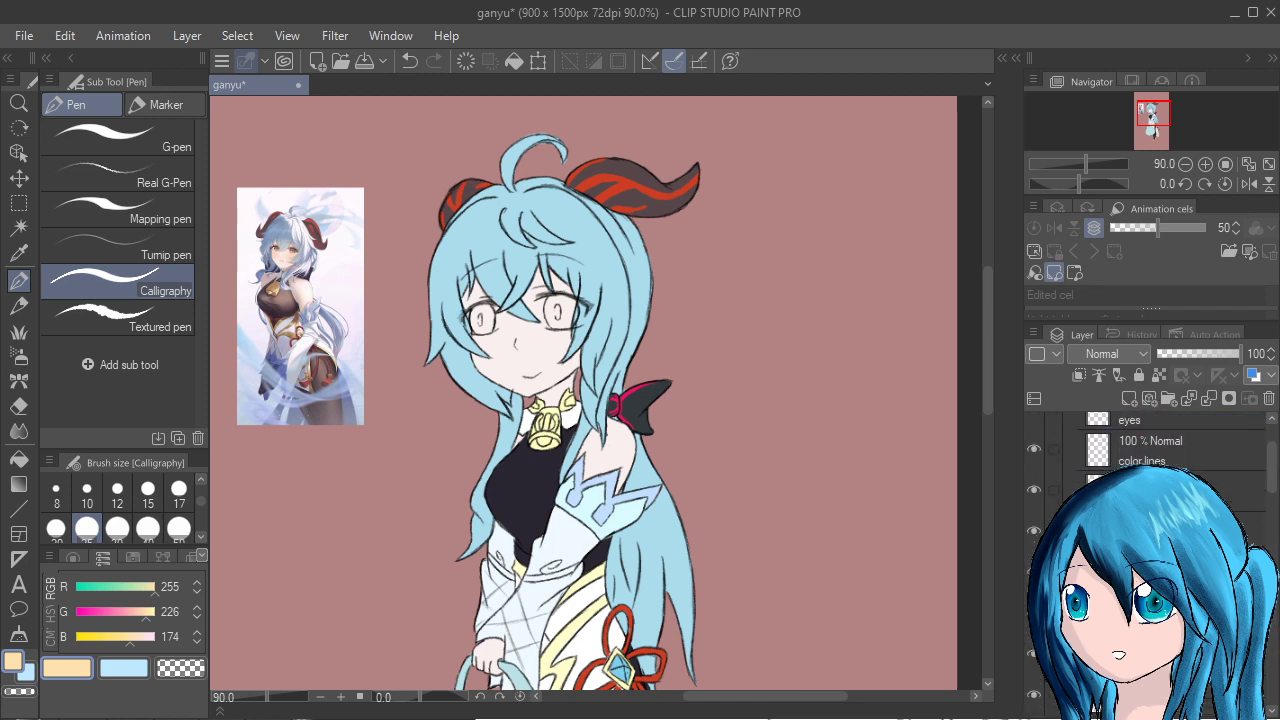
pyautogui.scroll(-8, 1150, 450)
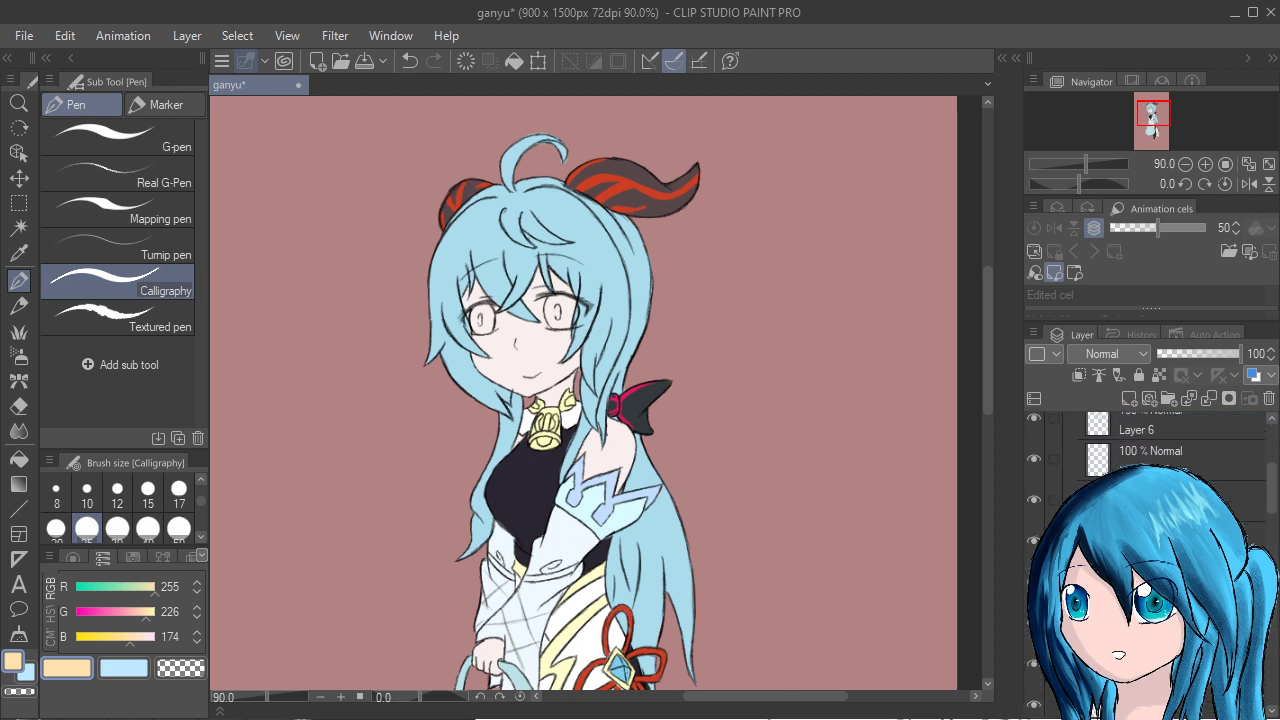
pyautogui.scroll(-8, 1150, 450)
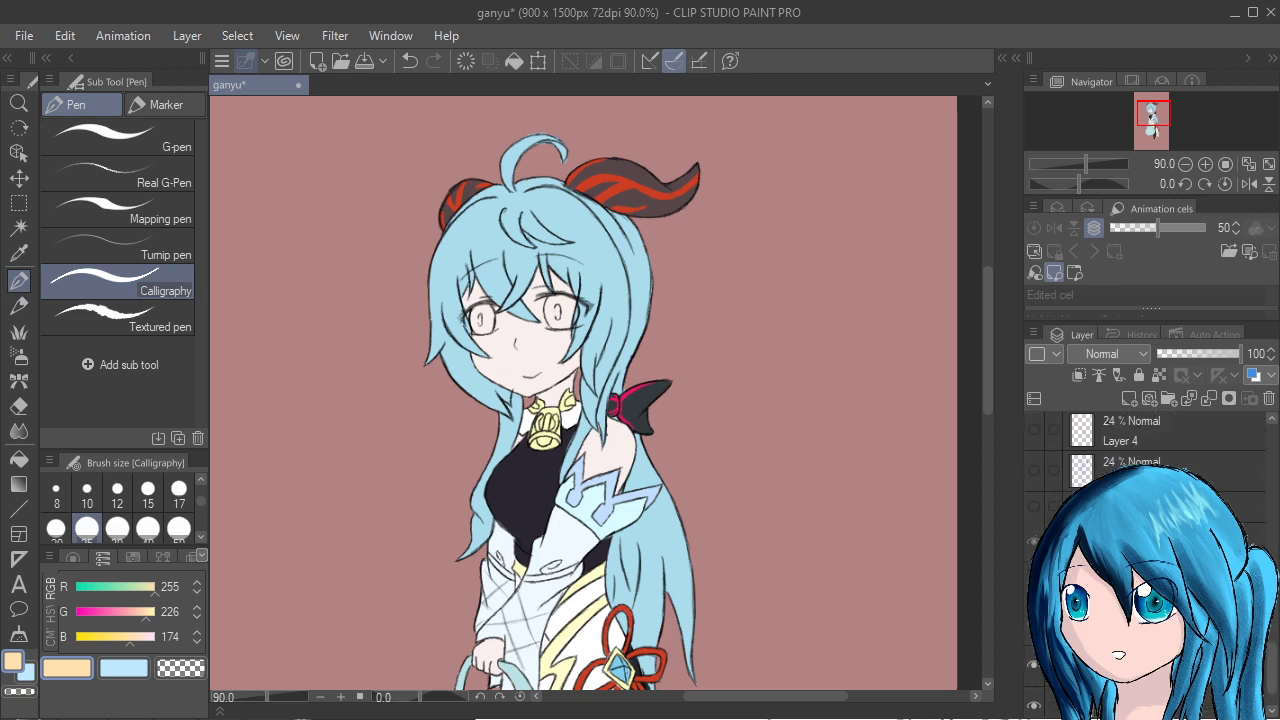
pyautogui.click(1034, 699)
pyautogui.scroll(3, 1150, 450)
pyautogui.scroll(8, 1150, 450)
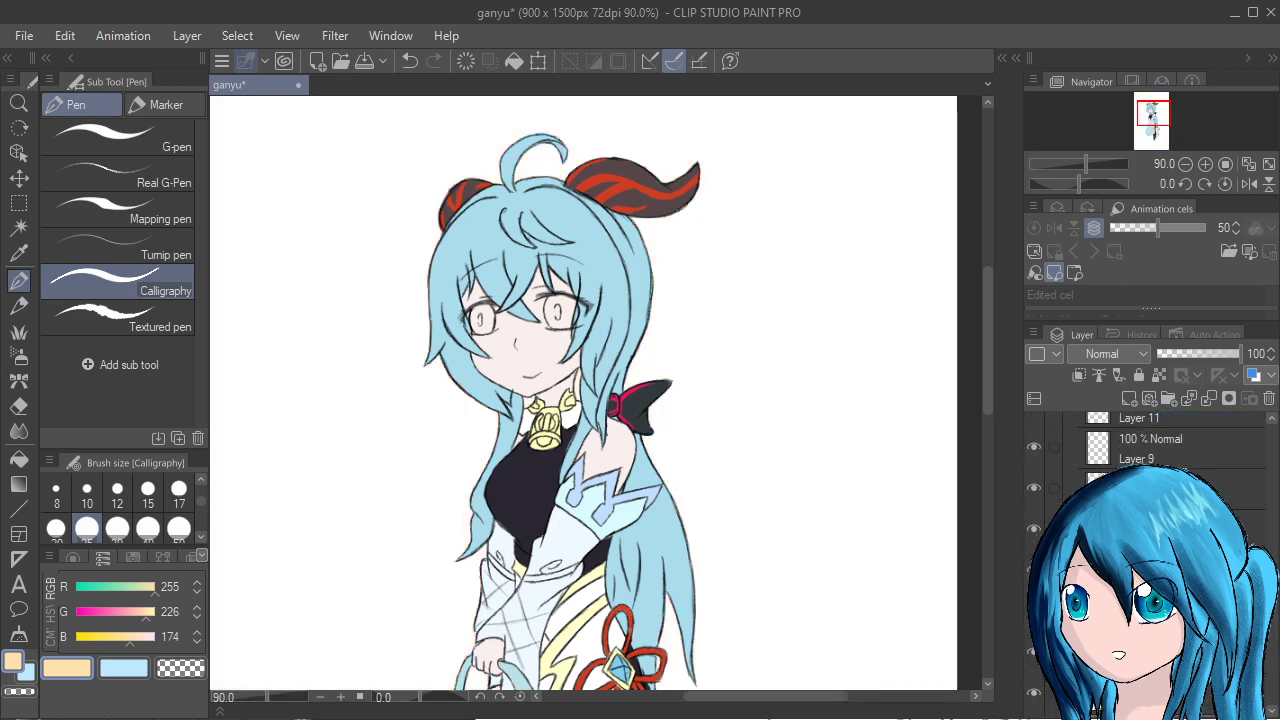
# Select the character's layer folder and hide the eyes and line-art layers so only the flat colours show across the full figure.
pyautogui.scroll(2, 945, 600)
pyautogui.scroll(-4, 751, 571)
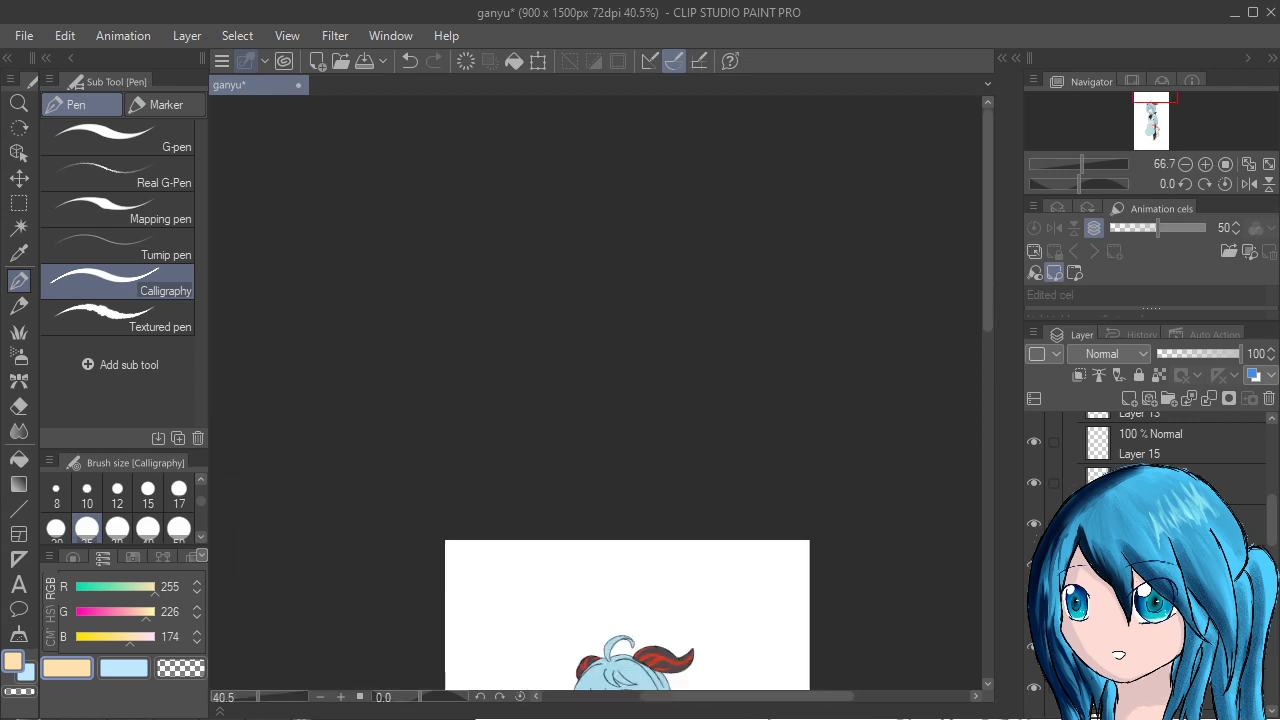
pyautogui.moveTo(751, 571); pyautogui.dragTo(851, 294)
pyautogui.scroll(2, 792, 480)
pyautogui.moveTo(792, 480); pyautogui.dragTo(806, 361)
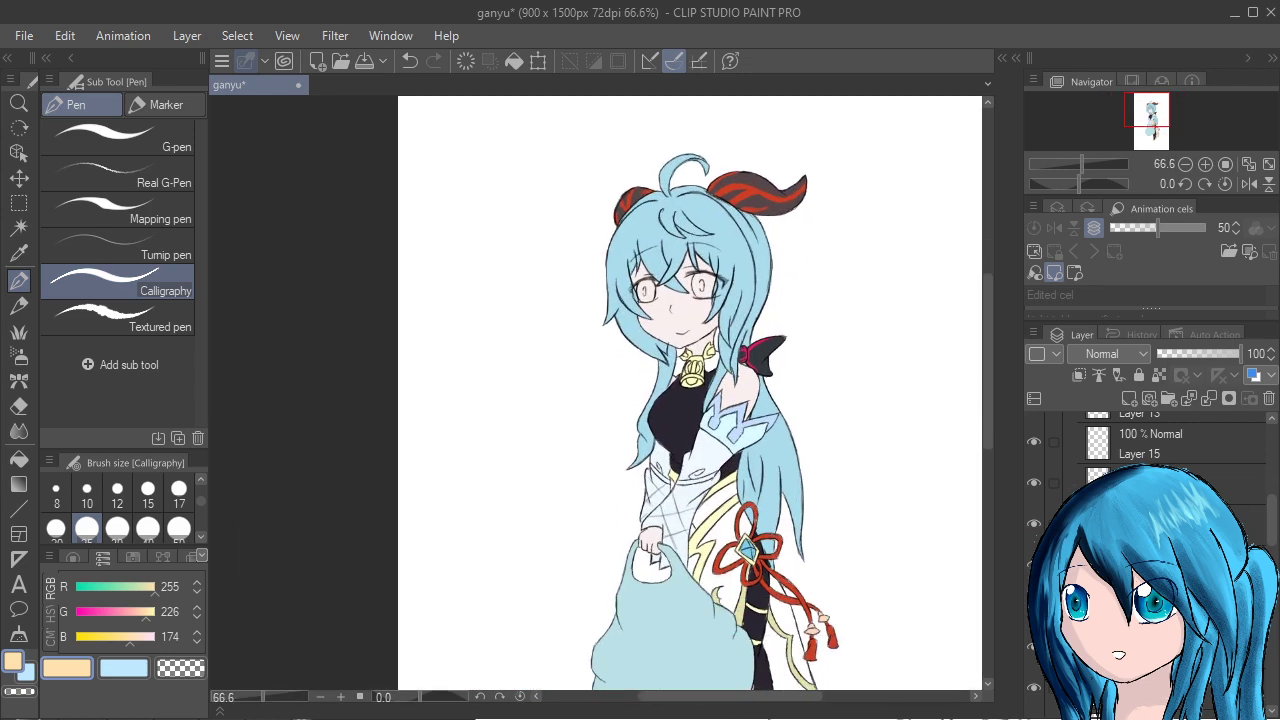
pyautogui.scroll(7, 1150, 450)
pyautogui.click(1150, 466)
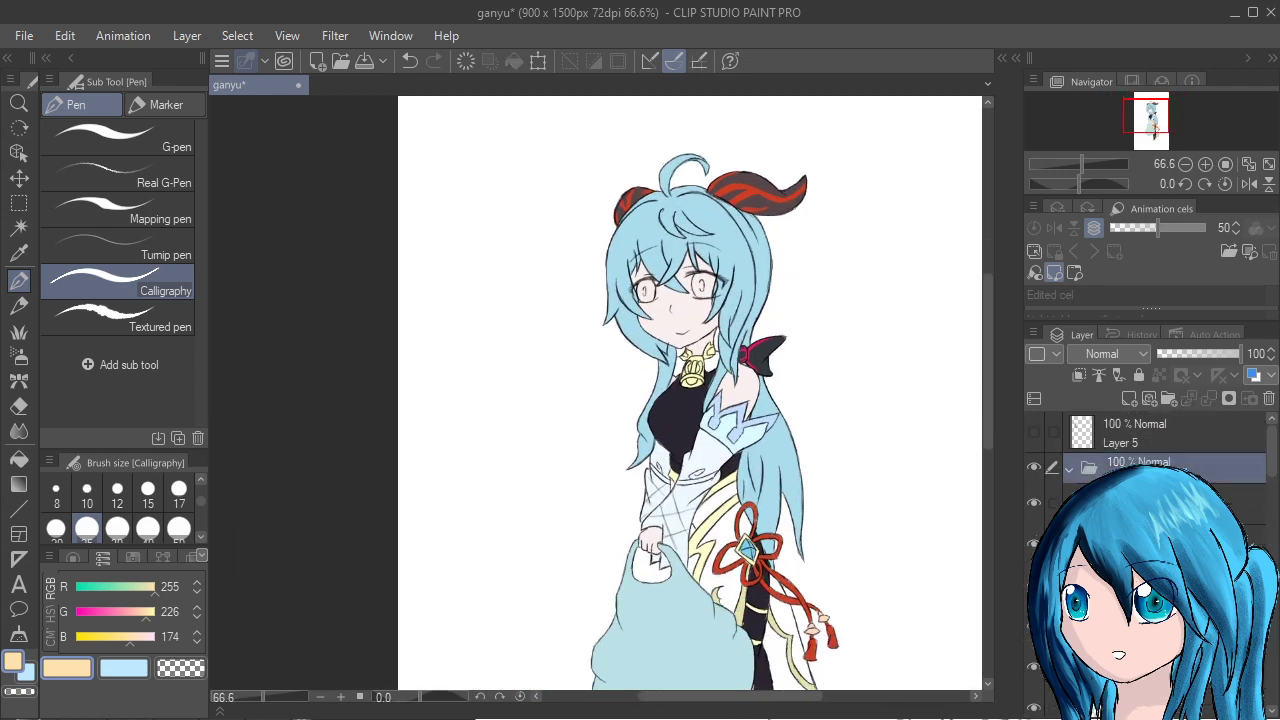
pyautogui.click(1034, 584)
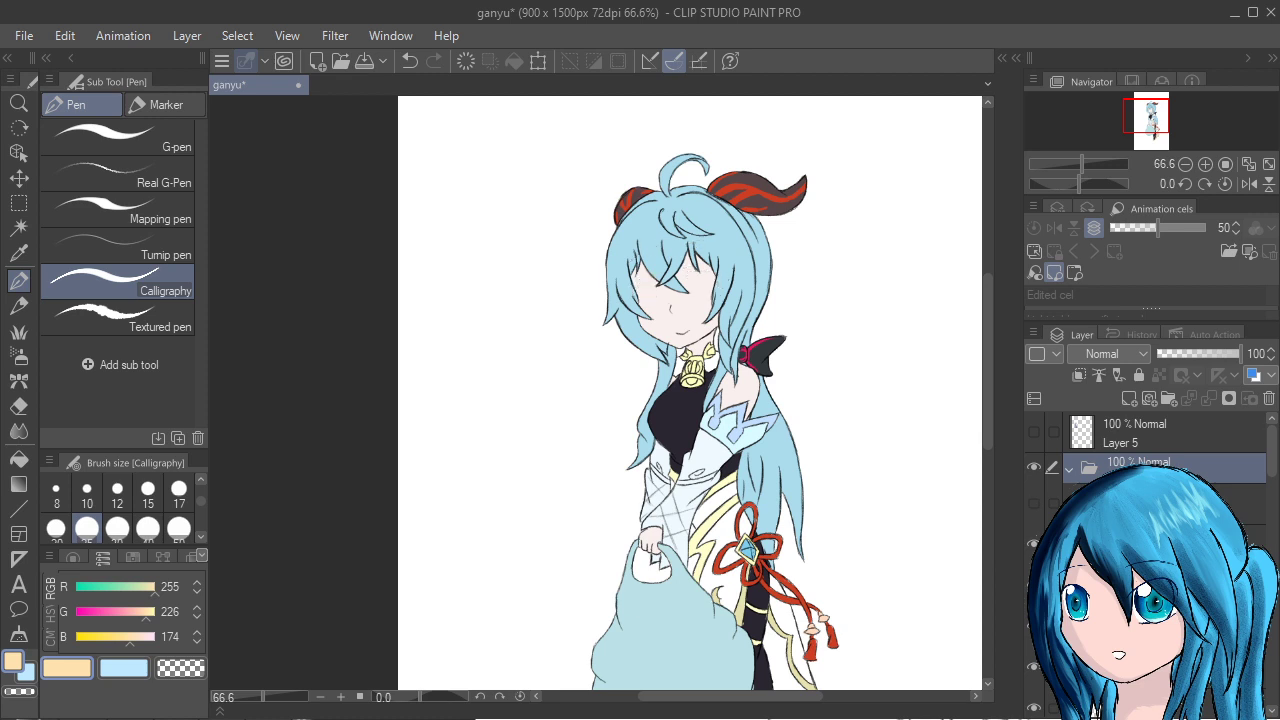
pyautogui.click(1034, 626)
pyautogui.moveTo(756, 420); pyautogui.dragTo(734, 348)
pyautogui.scroll(-3, 808, 465)
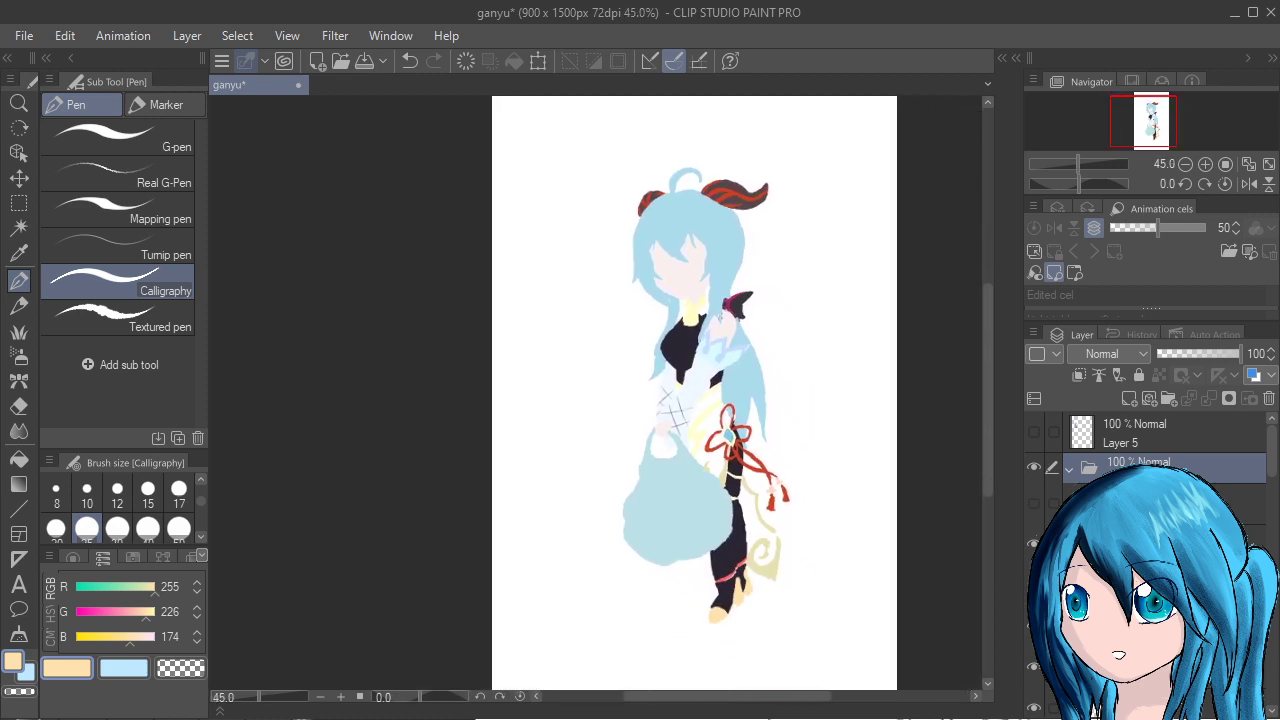